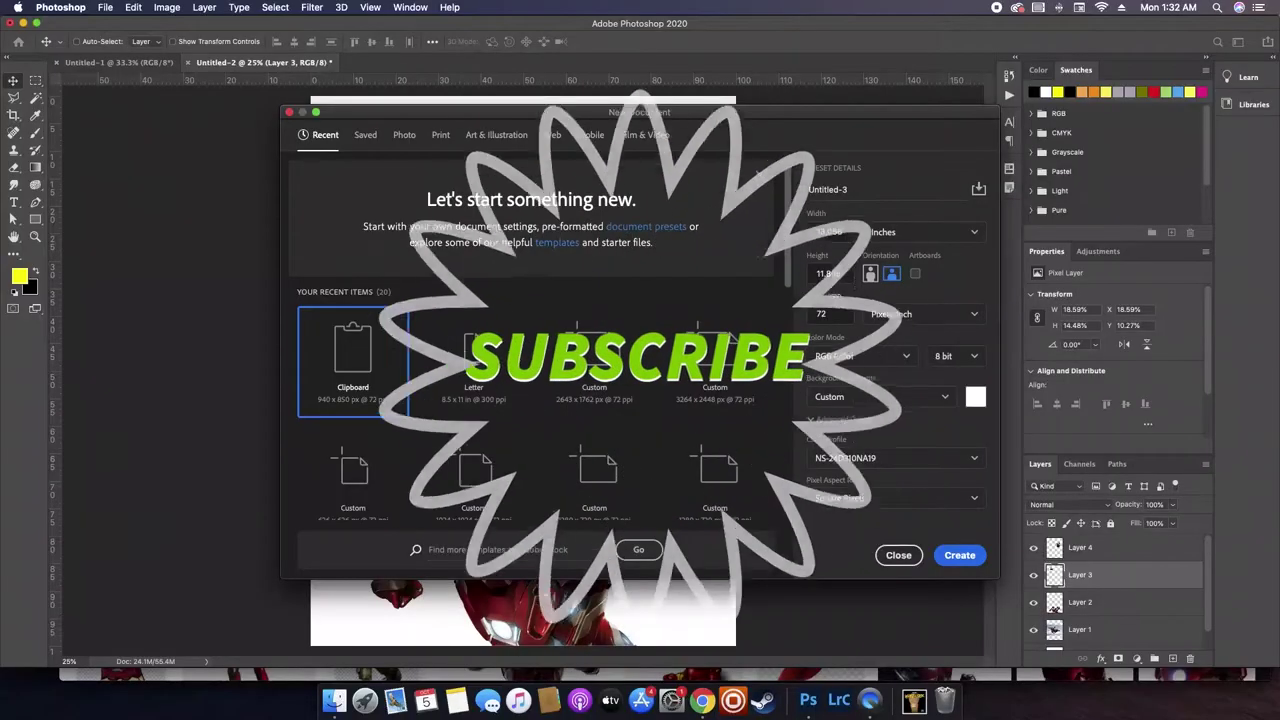
- Create a new document 17 inches wide and 11 inches high at a resolution of 300 pixels per inch
{"action": "double_click", "coordinate": [828, 314]}
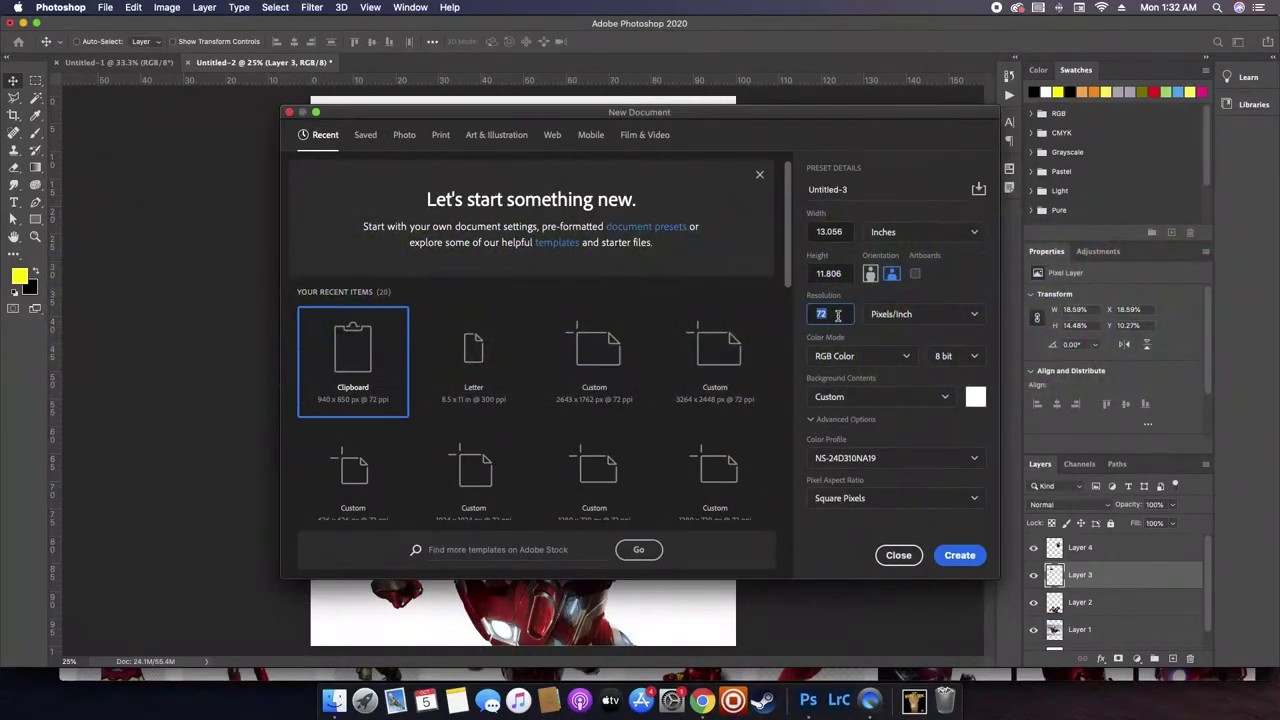
{"action": "type", "text": "300"}
{"action": "double_click", "coordinate": [843, 232]}
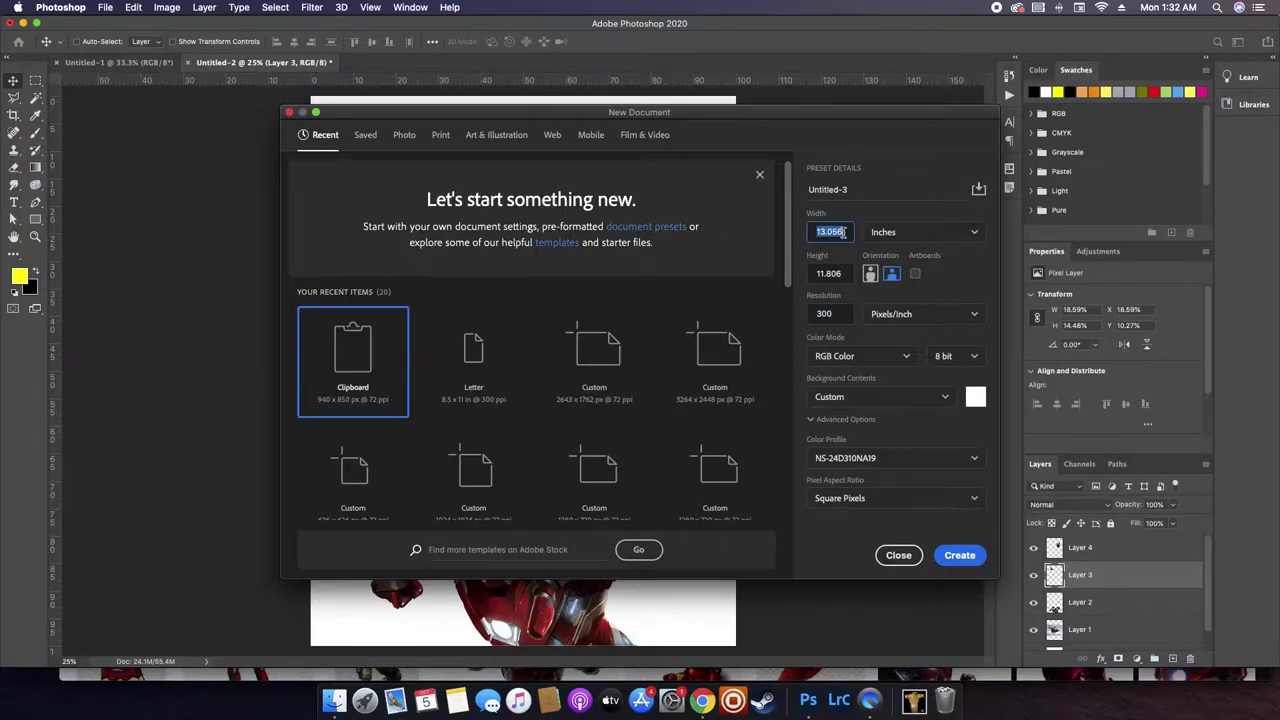
{"action": "type", "text": "17"}
{"action": "double_click", "coordinate": [833, 273]}
{"action": "type", "text": "11"}
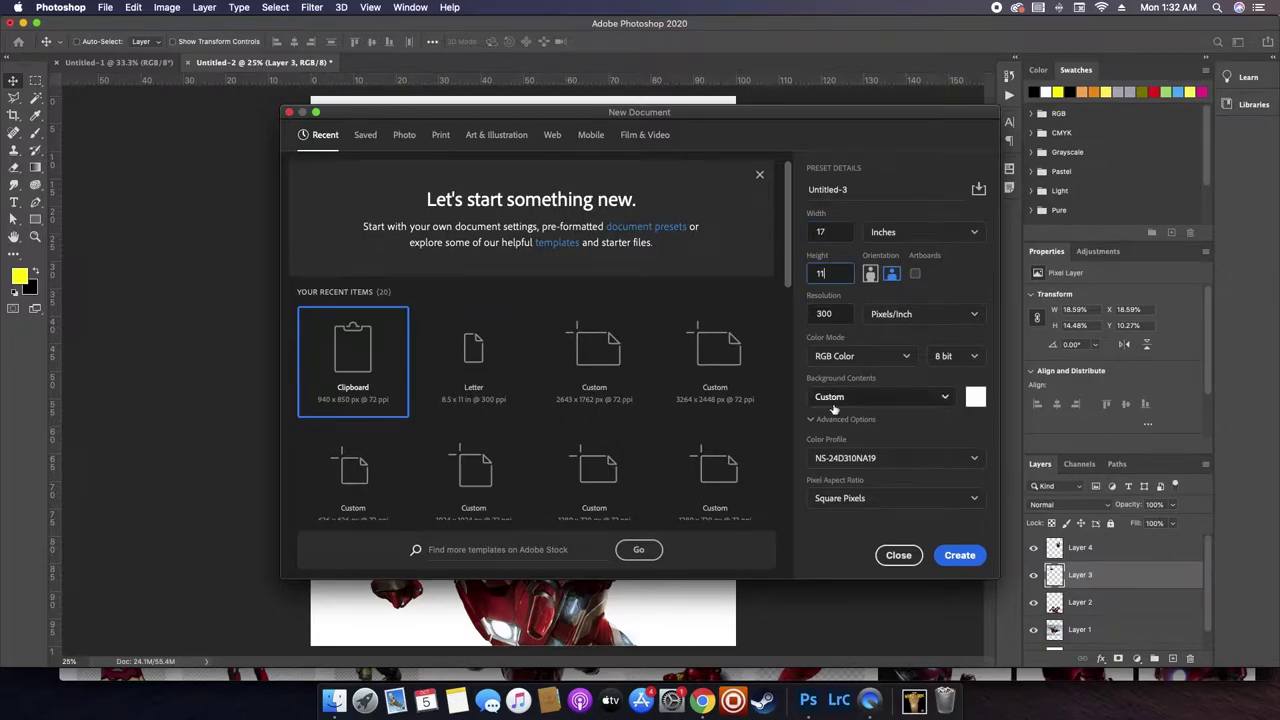
{"action": "left_click", "coordinate": [954, 559]}
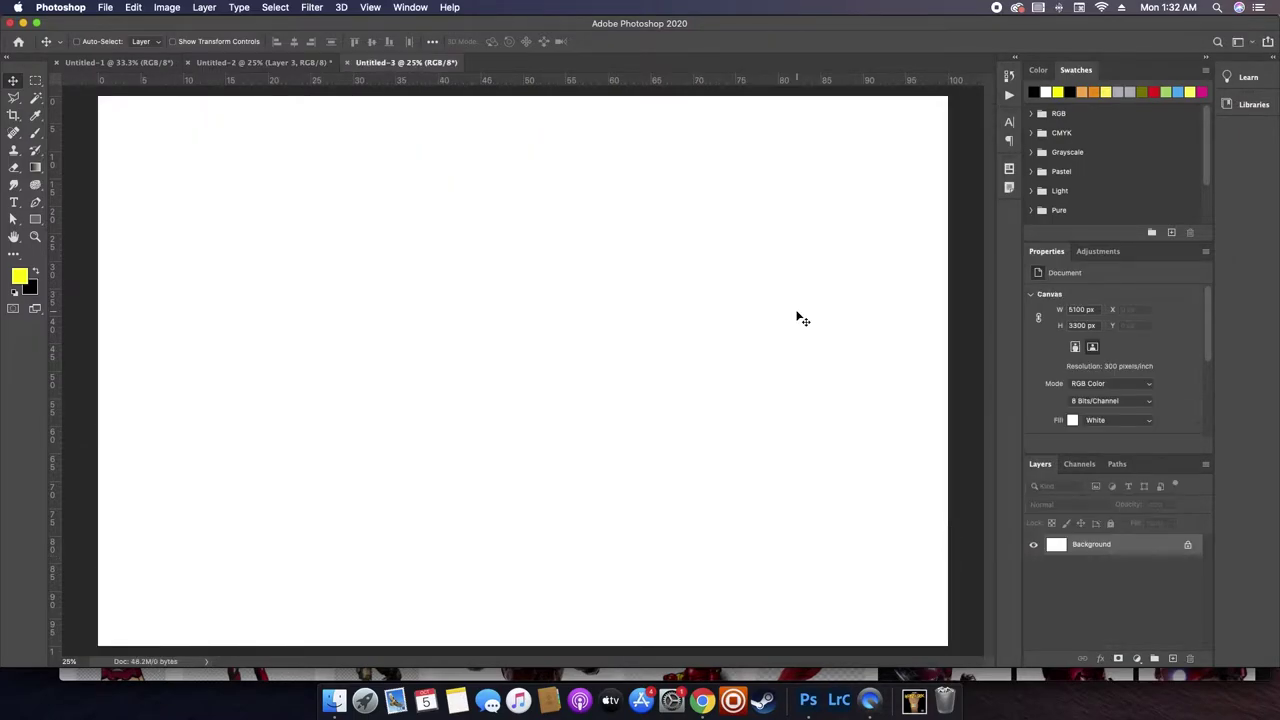
- Confirm Percent as the ruler unit and place a vertical guide at the 50% centre of the canvas
{"action": "key", "text": "super+minus"}
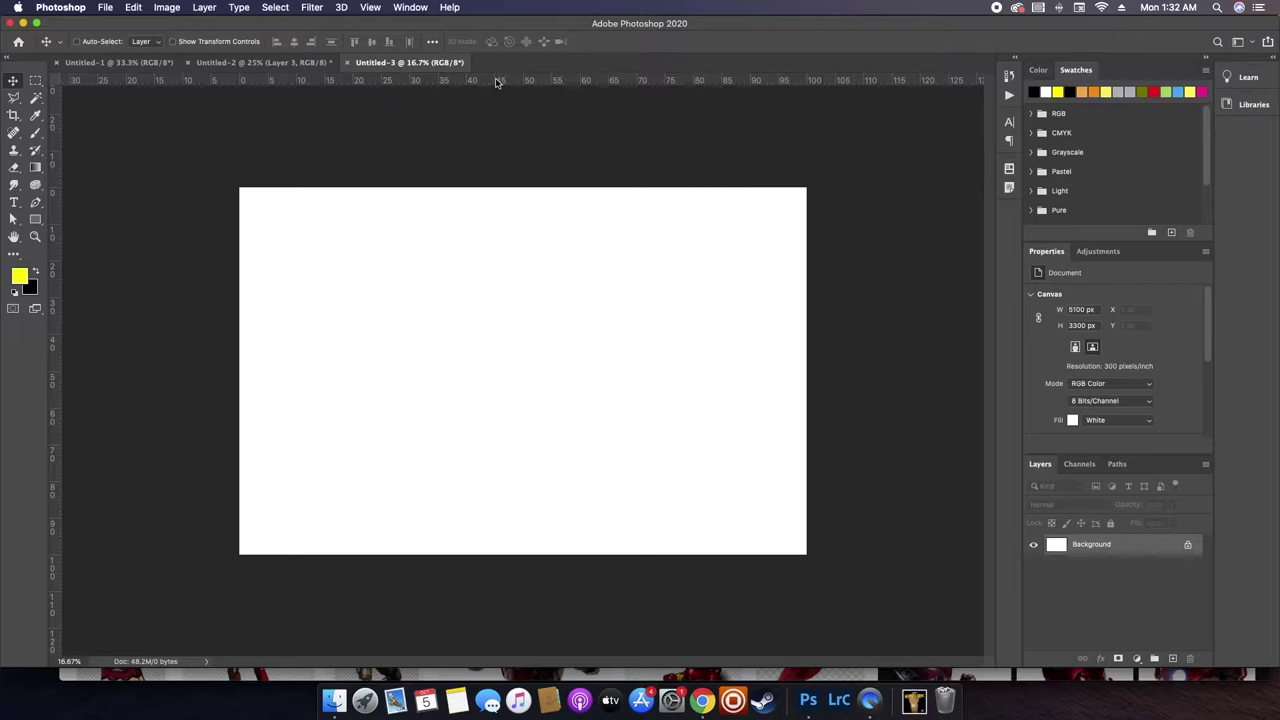
{"action": "double_click", "coordinate": [383, 85]}
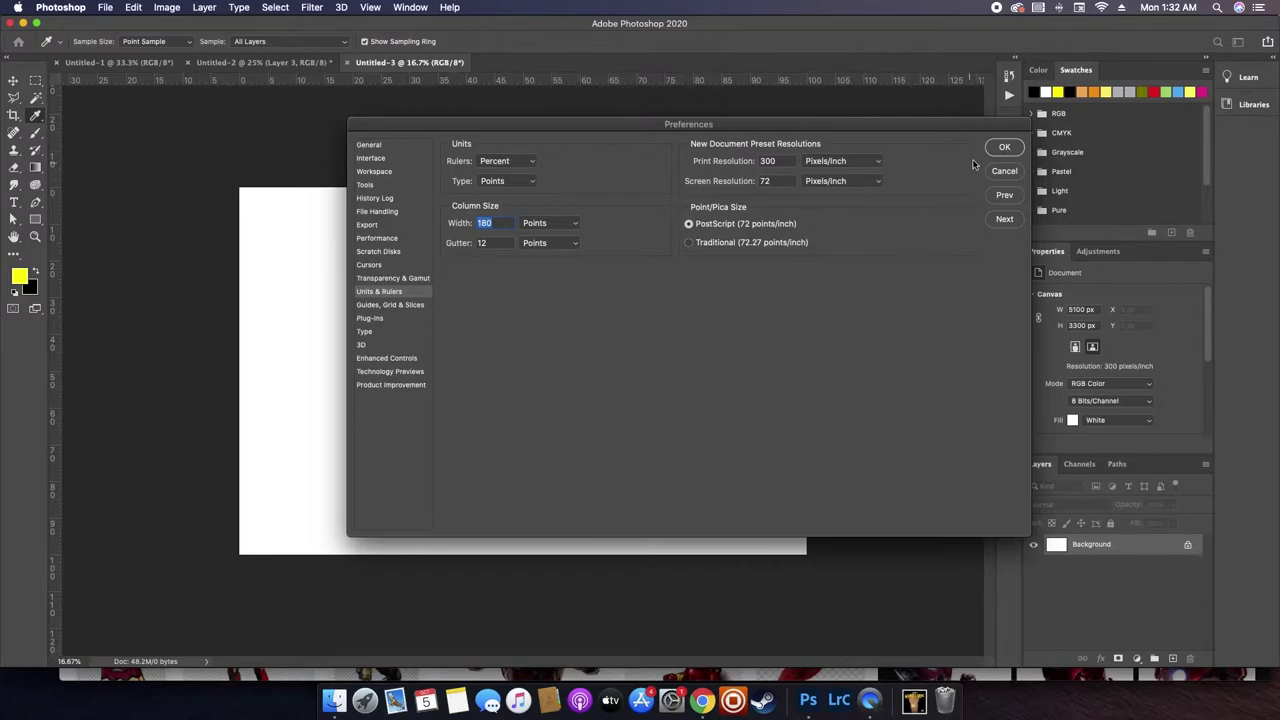
{"action": "left_click", "coordinate": [1004, 147]}
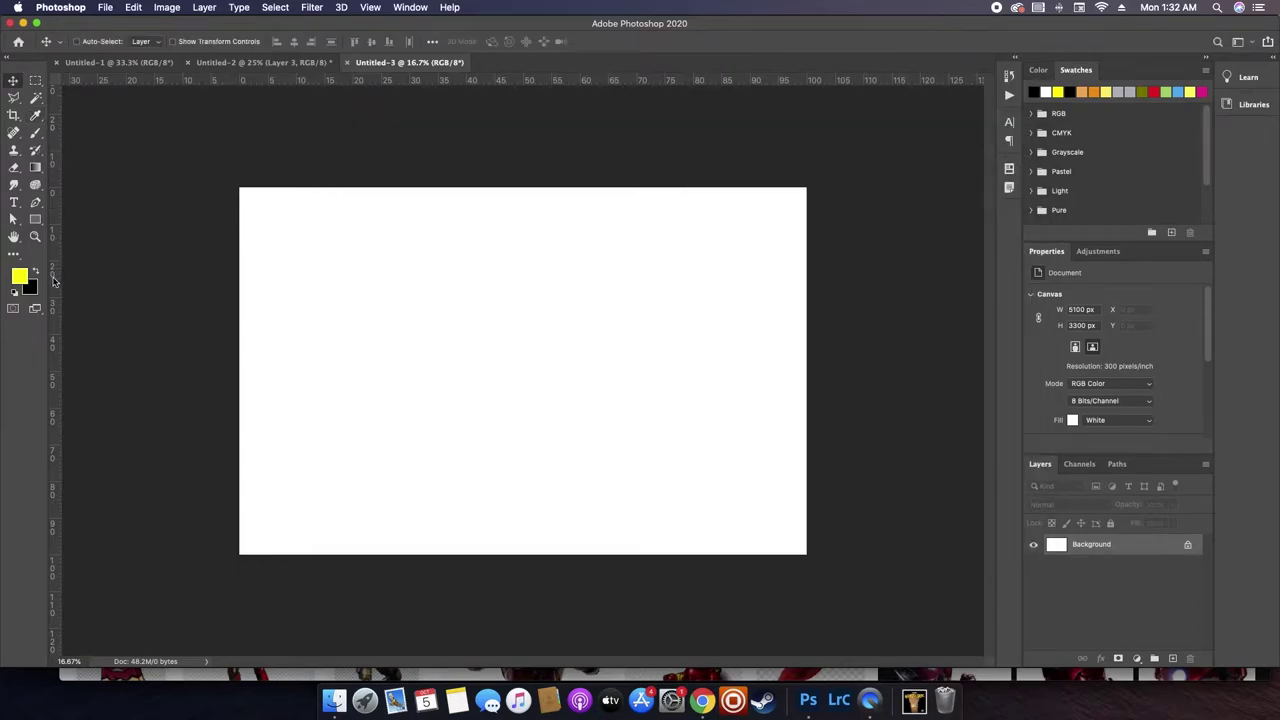
{"action": "left_click_drag", "start_coordinate": [54, 281], "coordinate": [526, 260]}
- Copy the flying Iron Man image from Untitled-2 into Untitled-3, placing it against the guide on the canvas's right half
{"action": "left_click", "coordinate": [255, 63]}
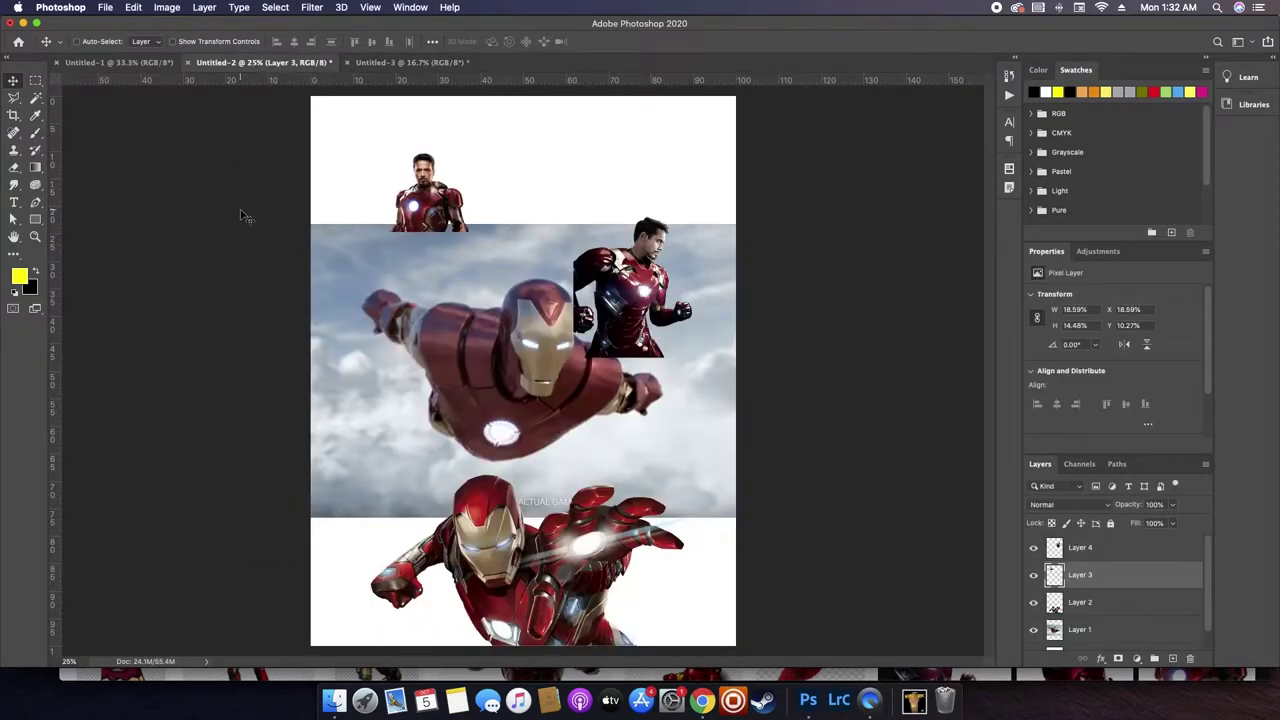
{"action": "left_click", "coordinate": [428, 336], "text": "super"}
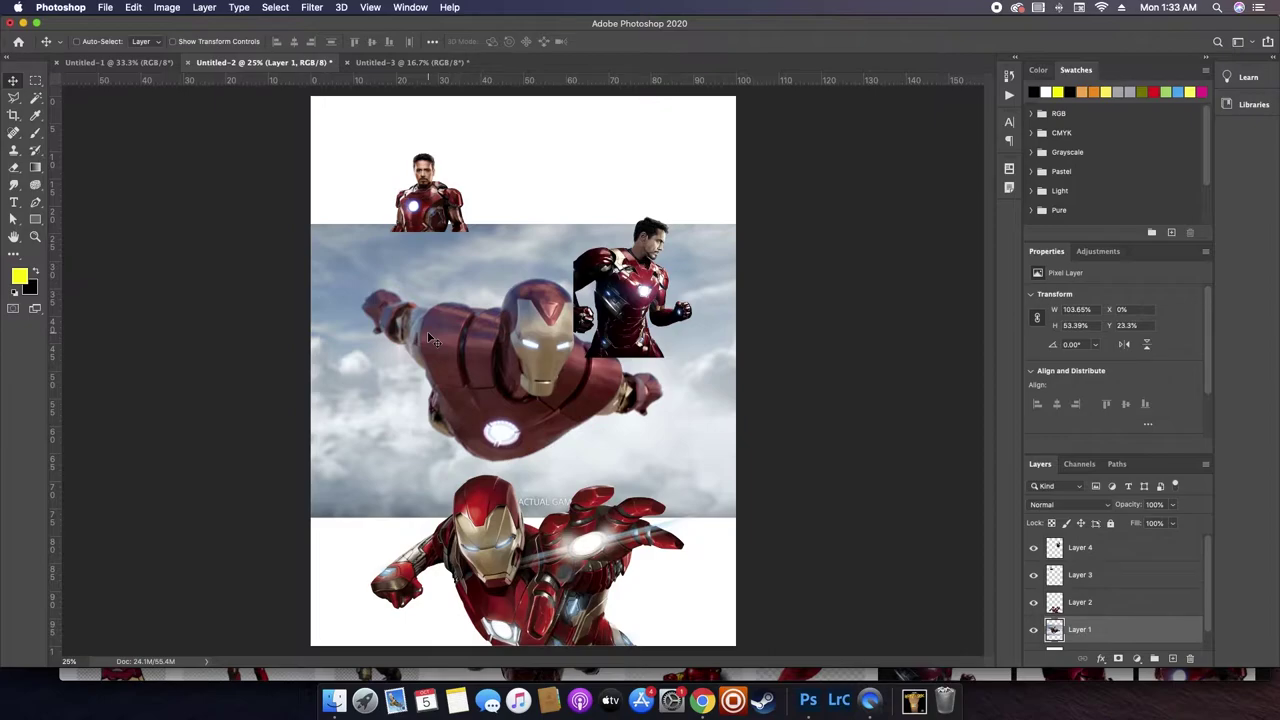
{"action": "left_click_drag", "start_coordinate": [427, 332], "coordinate": [719, 332]}
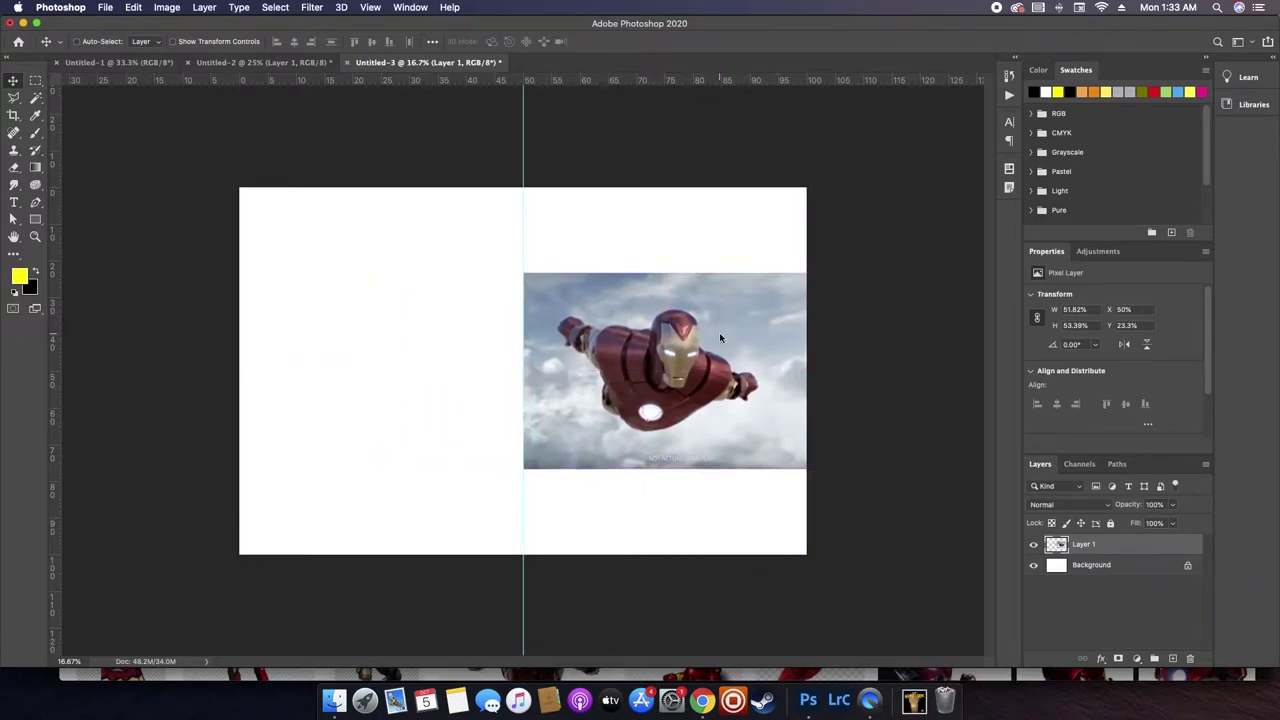
- Apply a Brightness/Contrast adjustment to the Iron Man image, raising the contrast to about 39
{"action": "key", "text": "super+plus"}
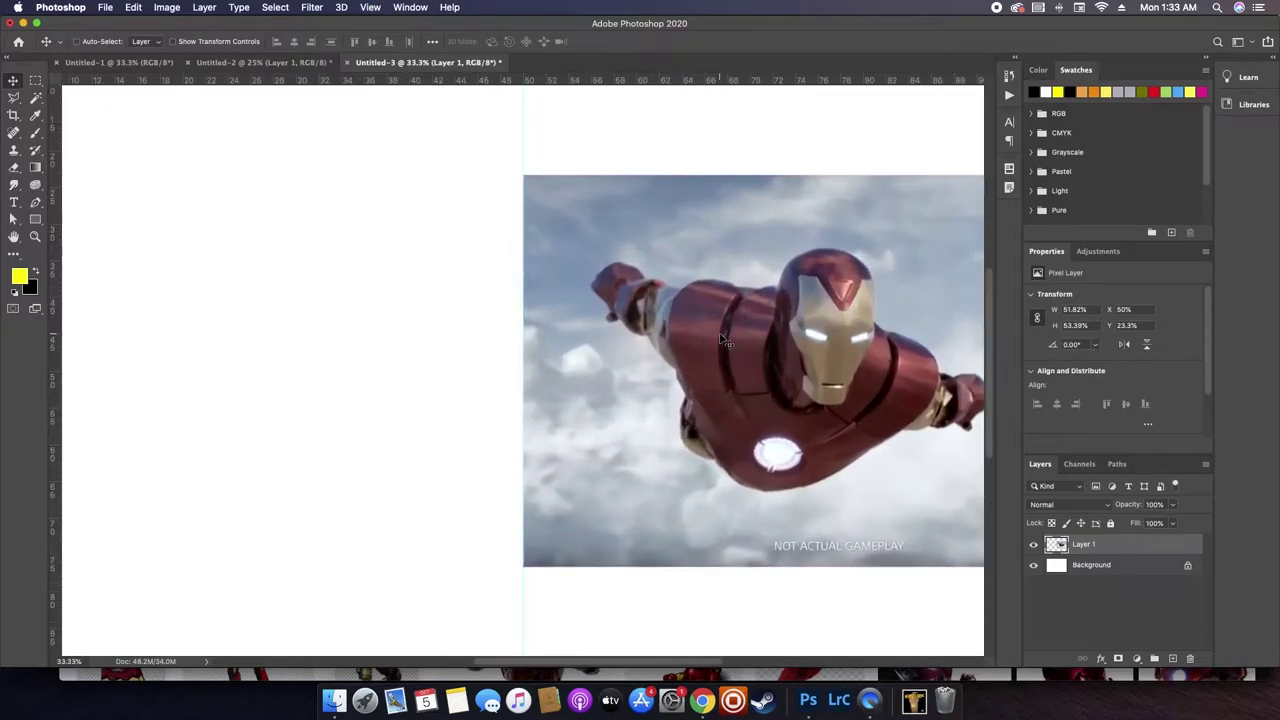
{"action": "left_click_drag", "start_coordinate": [770, 345], "coordinate": [586, 341]}
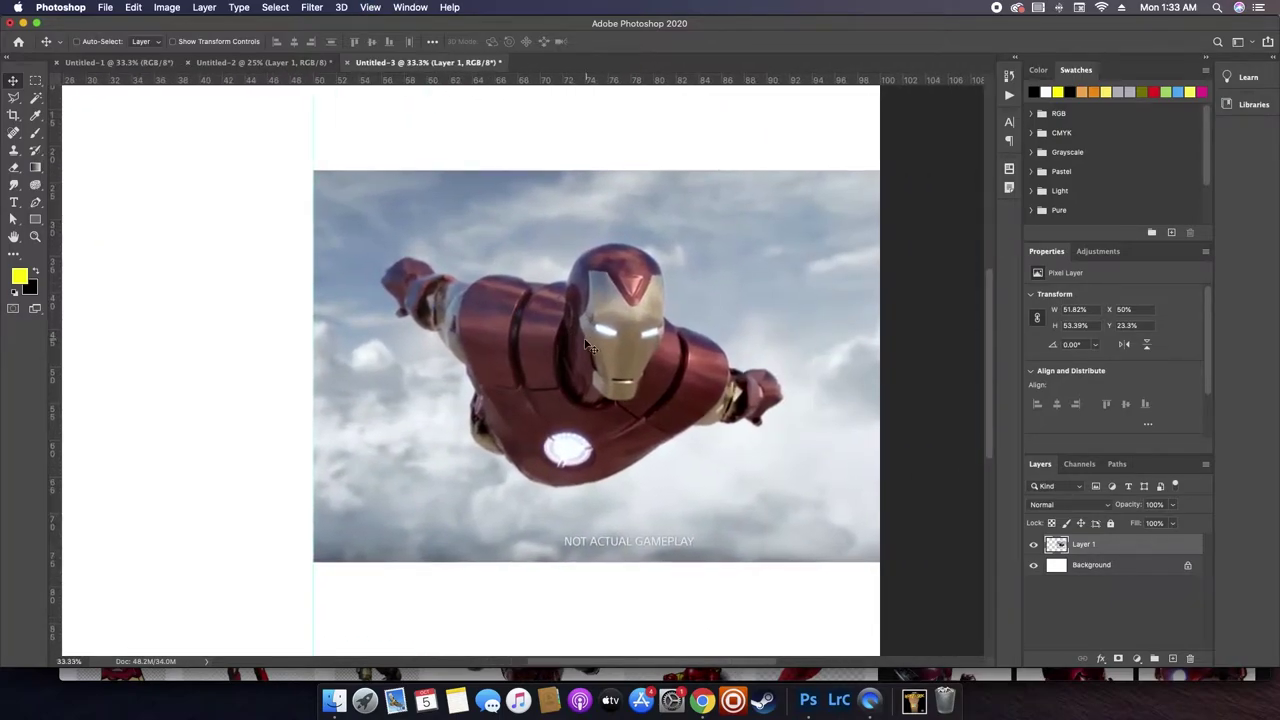
{"action": "left_click", "coordinate": [164, 7]}
{"action": "mouse_move", "coordinate": [178, 46]}
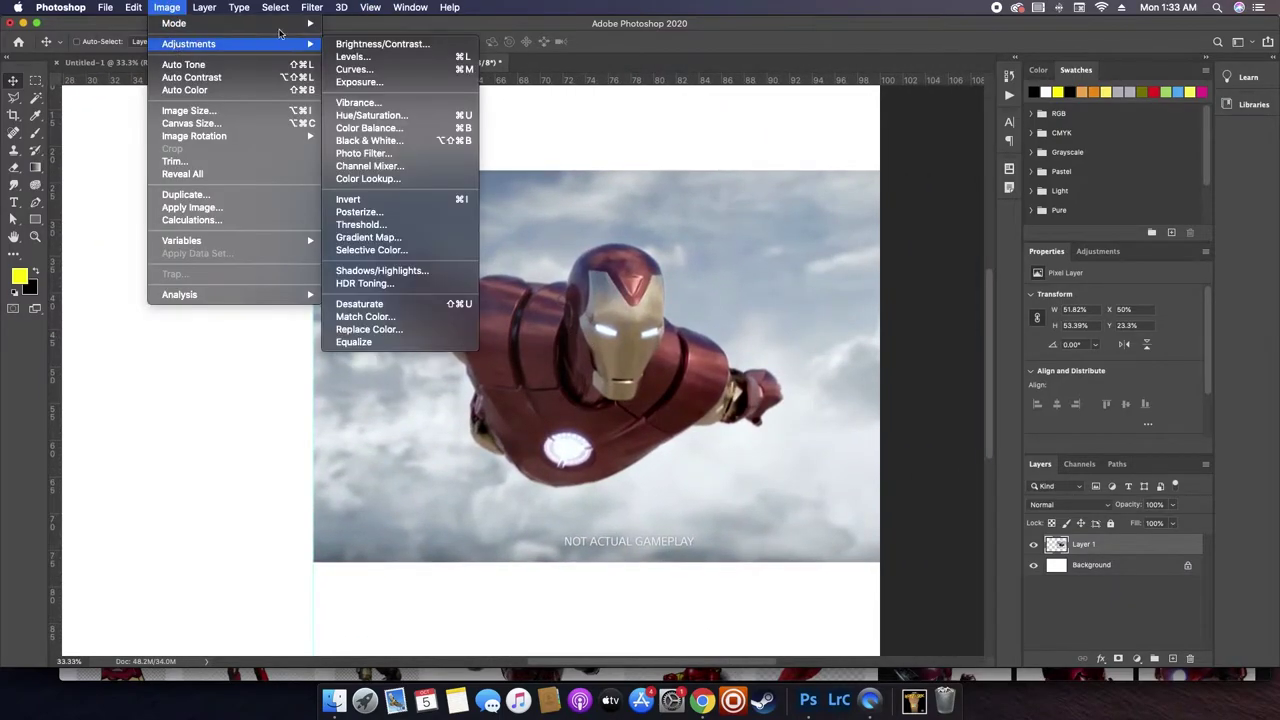
{"action": "left_click", "coordinate": [380, 44]}
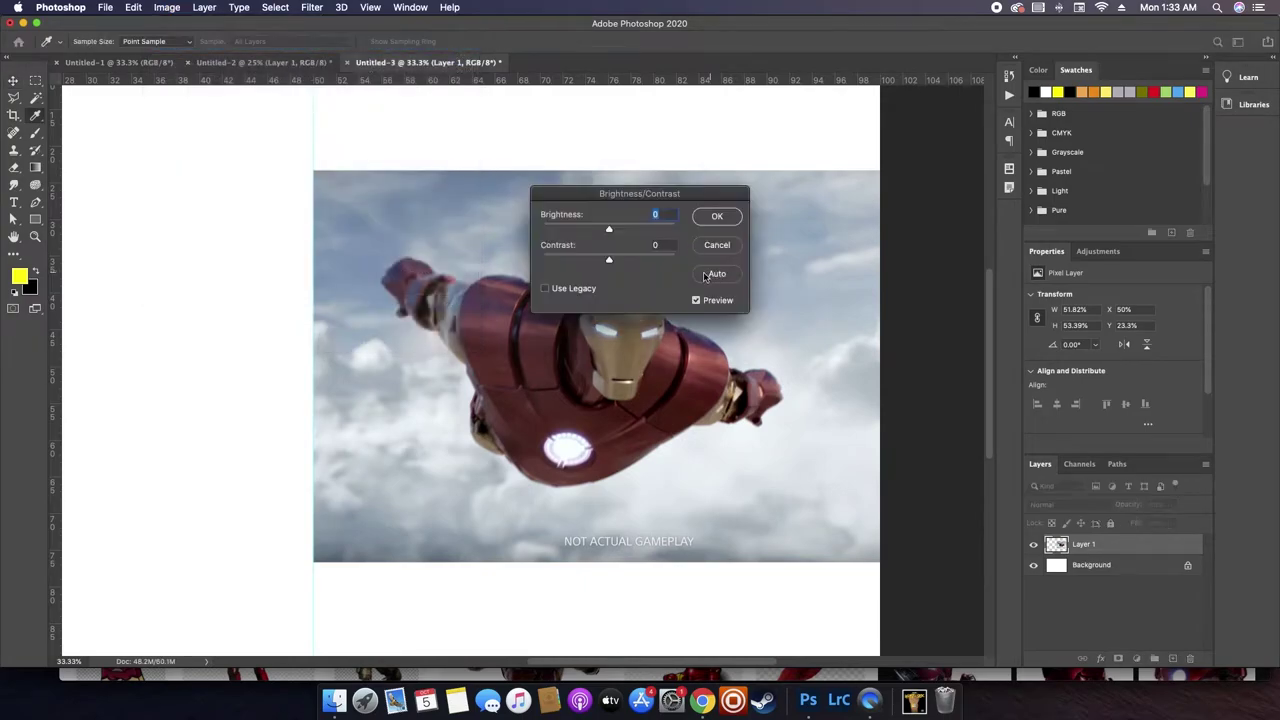
{"action": "left_click_drag", "start_coordinate": [609, 260], "coordinate": [640, 262]}
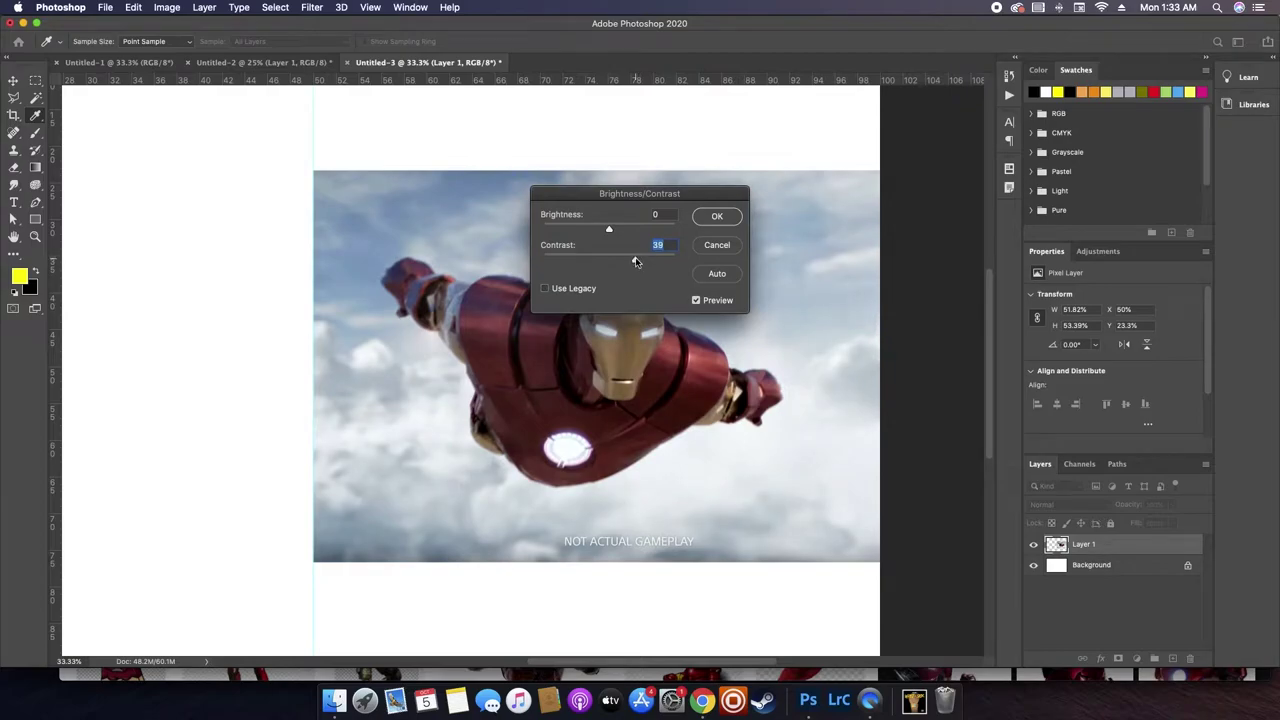
{"action": "left_click", "coordinate": [713, 216]}
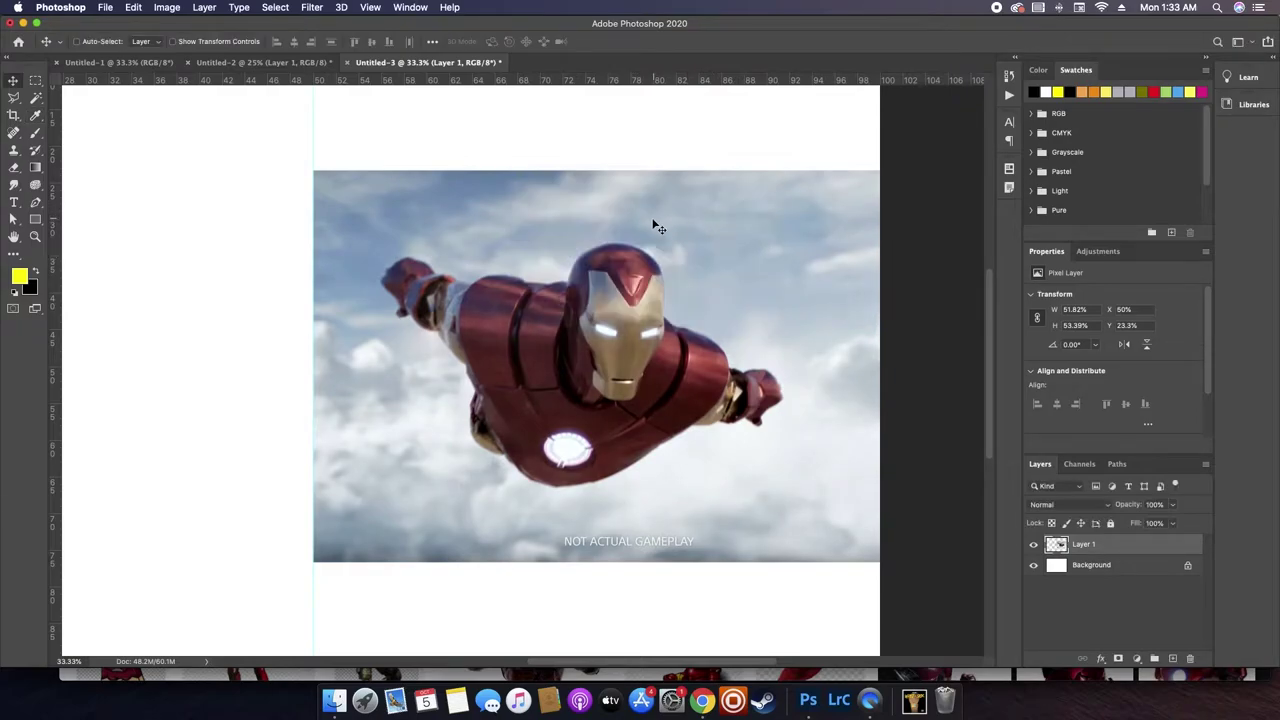
- Cut Iron Man out of the sky by selecting the subject automatically and adding a layer mask from the selection
{"action": "left_click", "coordinate": [37, 98]}
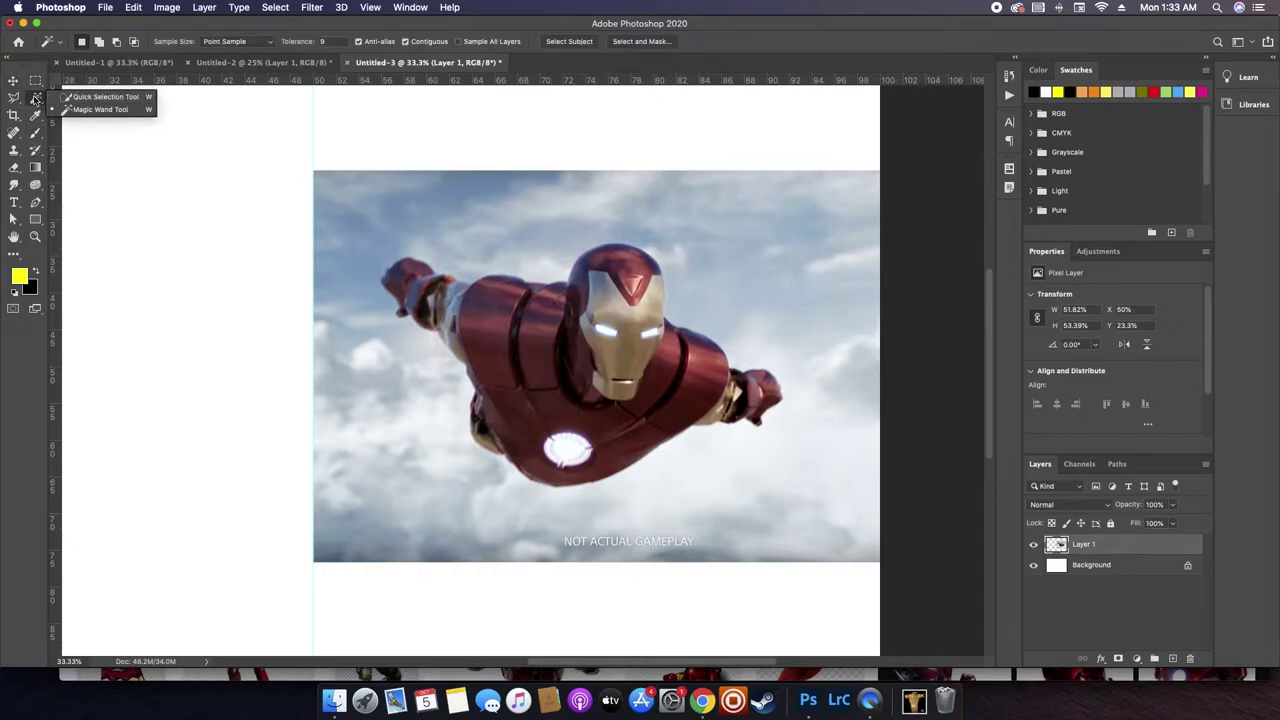
{"action": "left_click", "coordinate": [35, 98]}
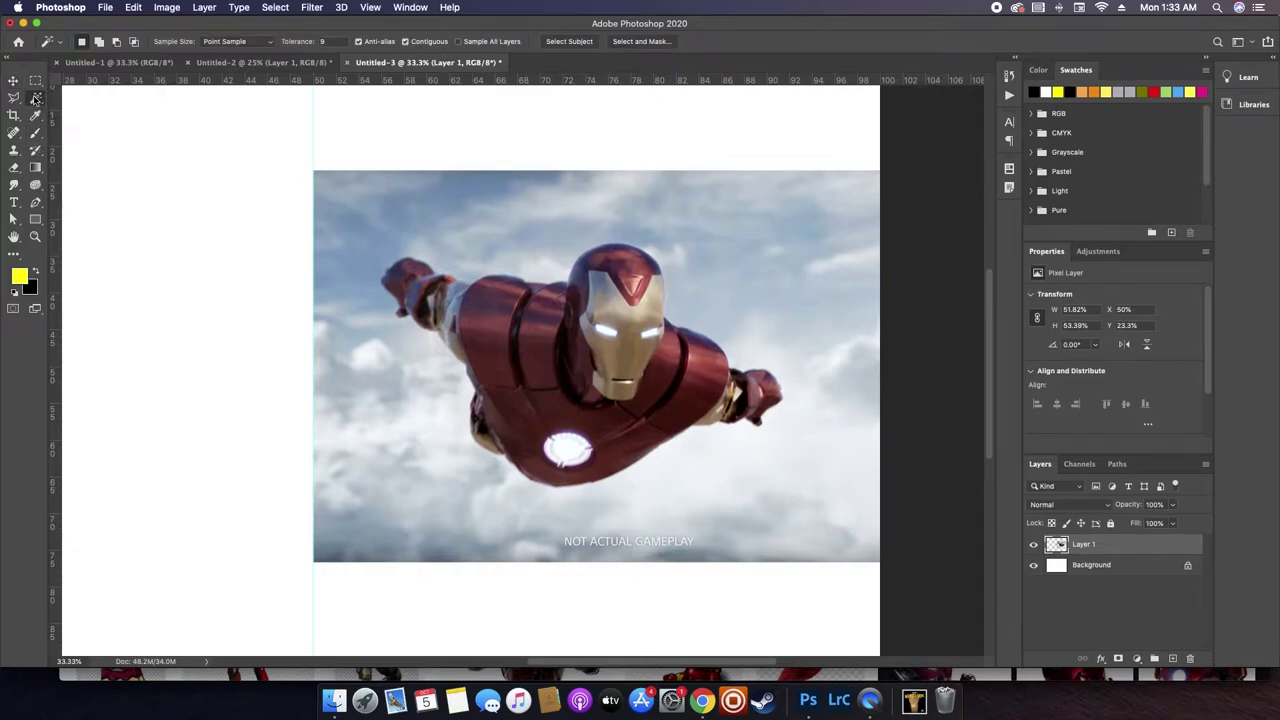
{"action": "left_click", "coordinate": [571, 43]}
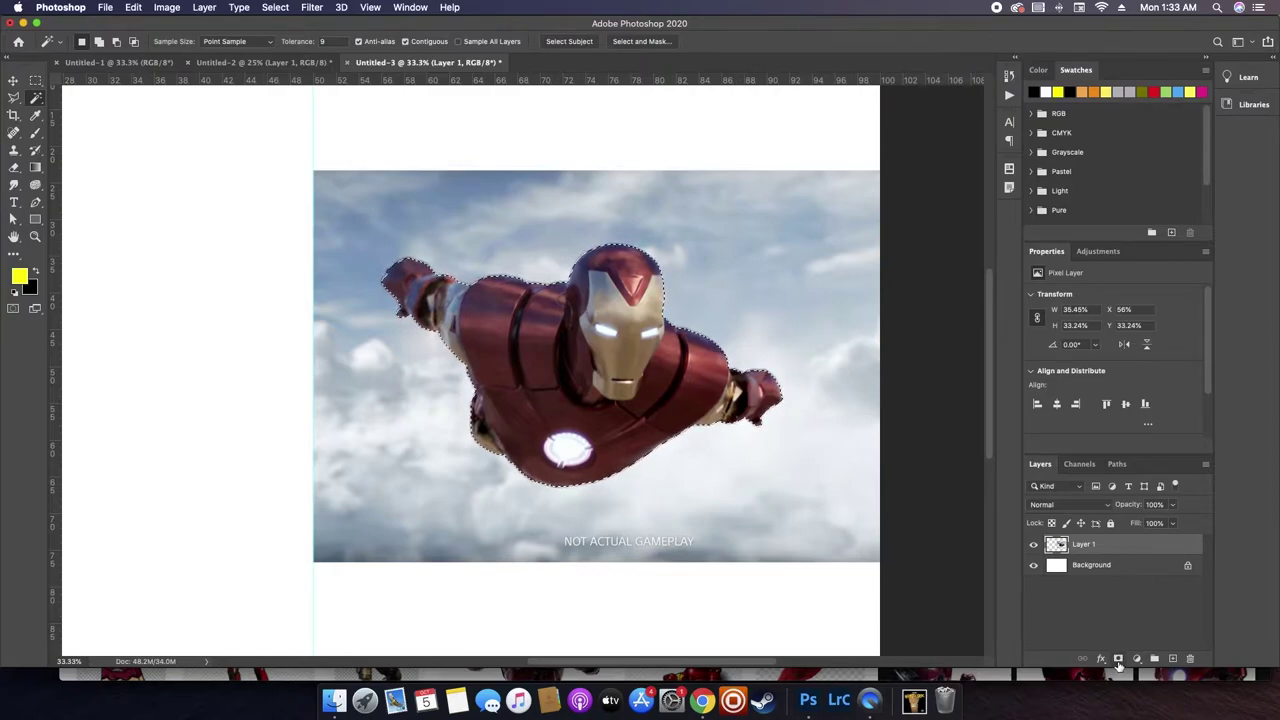
{"action": "left_click", "coordinate": [1118, 660]}
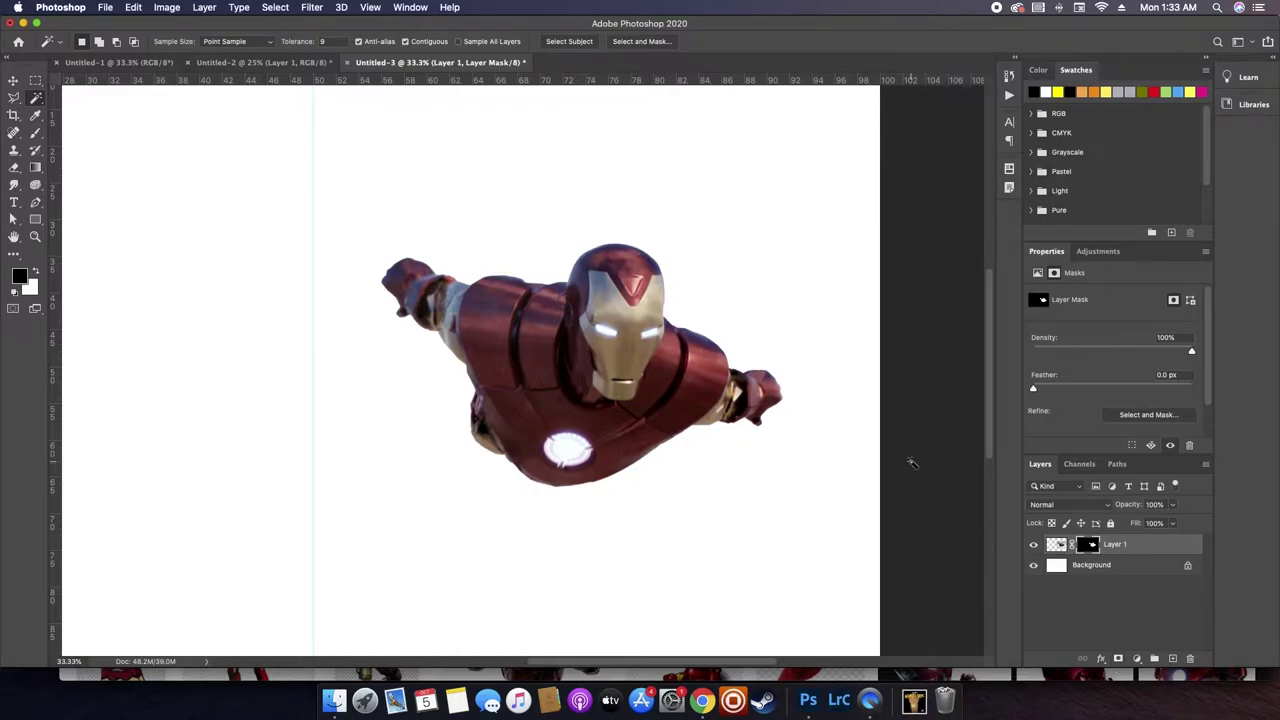
- Fill the Background layer with the red swatch from the Pure group, set as the background colour
{"action": "key", "text": "super+minus"}
{"action": "key", "text": "super+minus"}
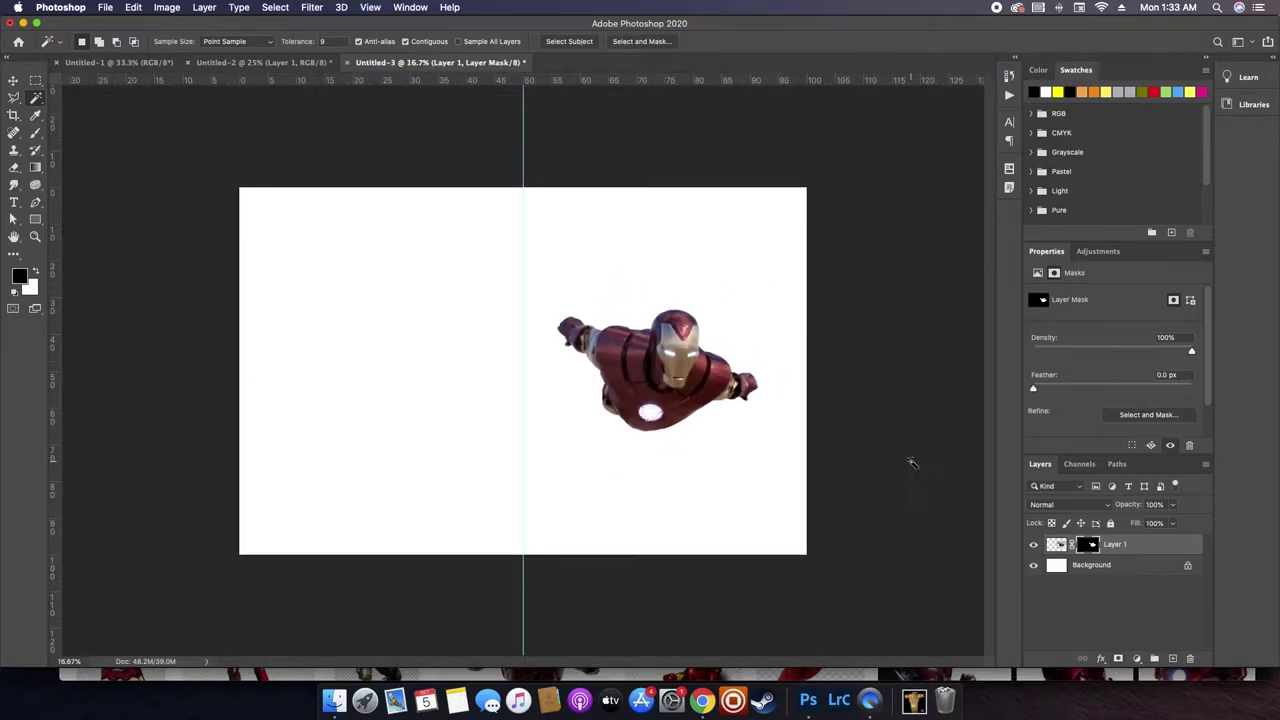
{"action": "key", "text": "v"}
{"action": "left_click", "coordinate": [1090, 565]}
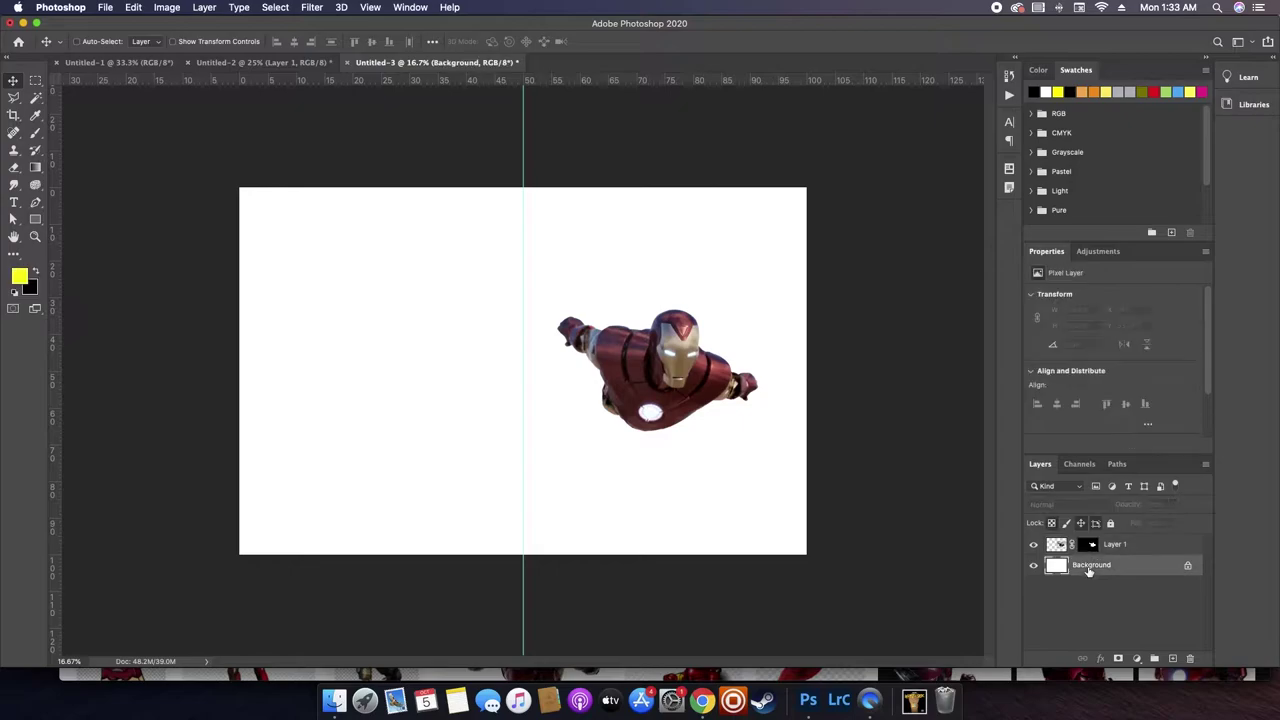
{"action": "scroll", "coordinate": [1086, 201], "scroll_direction": "down", "scroll_amount": 3}
{"action": "scroll", "coordinate": [1086, 201], "scroll_direction": "up", "scroll_amount": 3}
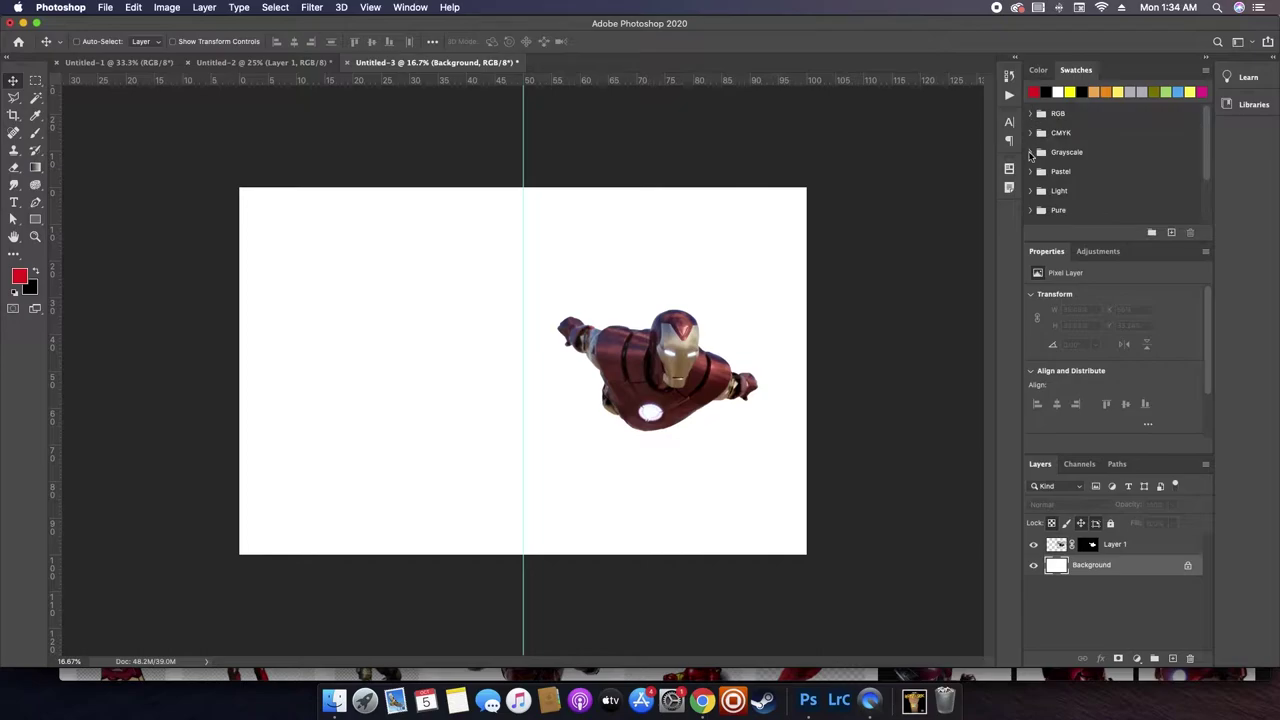
{"action": "left_click", "coordinate": [1030, 172]}
{"action": "left_click", "coordinate": [1030, 172]}
{"action": "left_click", "coordinate": [1029, 191]}
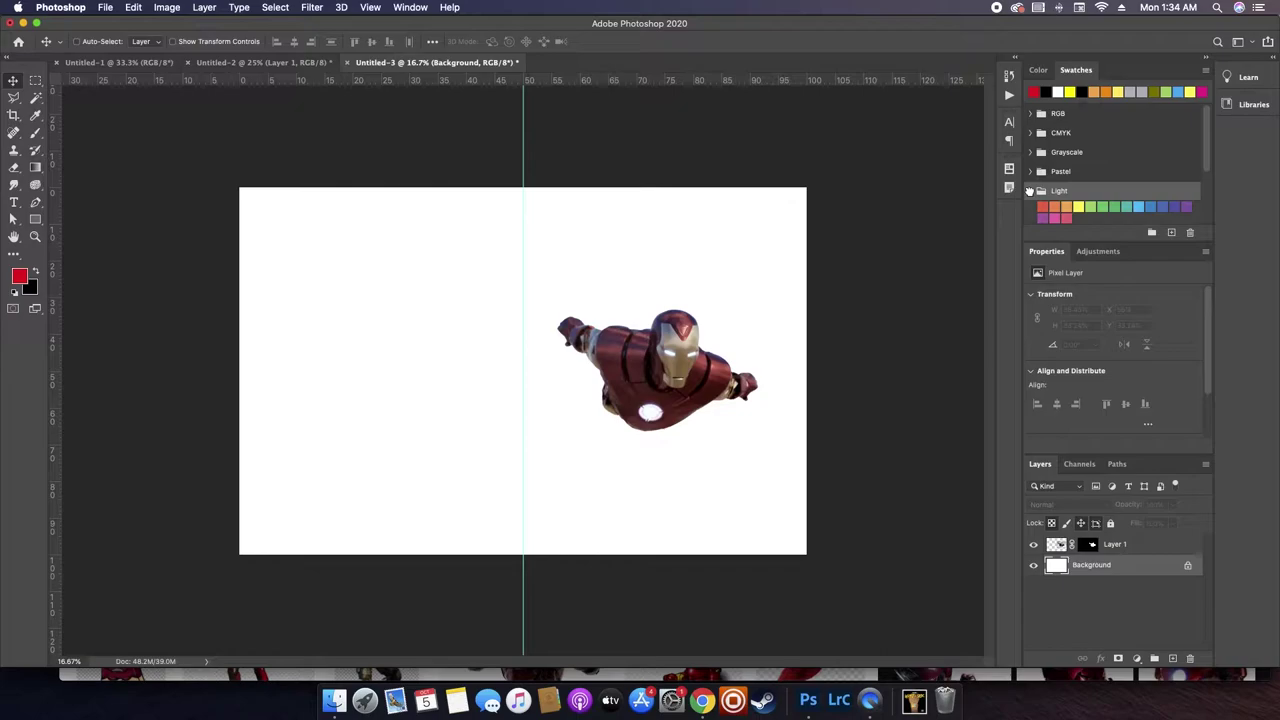
{"action": "left_click", "coordinate": [1030, 191]}
{"action": "left_click", "coordinate": [1030, 210]}
{"action": "scroll", "coordinate": [1036, 200], "scroll_direction": "down", "scroll_amount": 2}
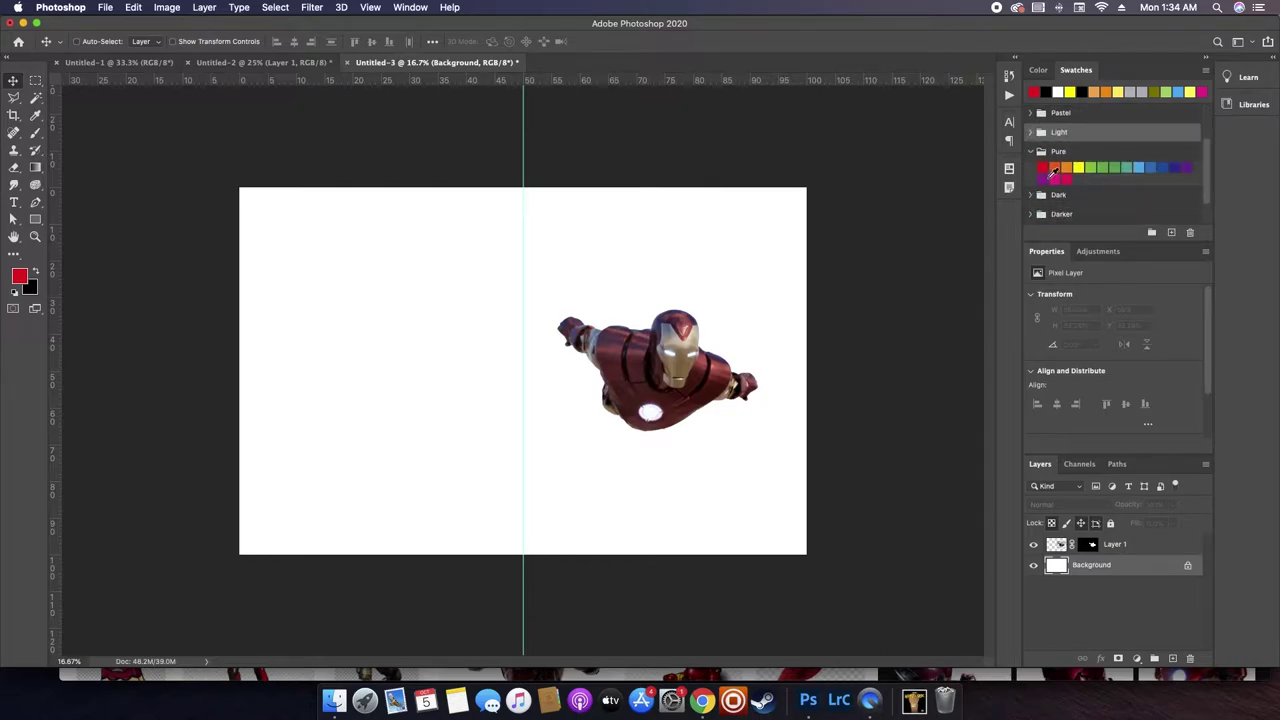
{"action": "left_click", "coordinate": [1042, 168]}
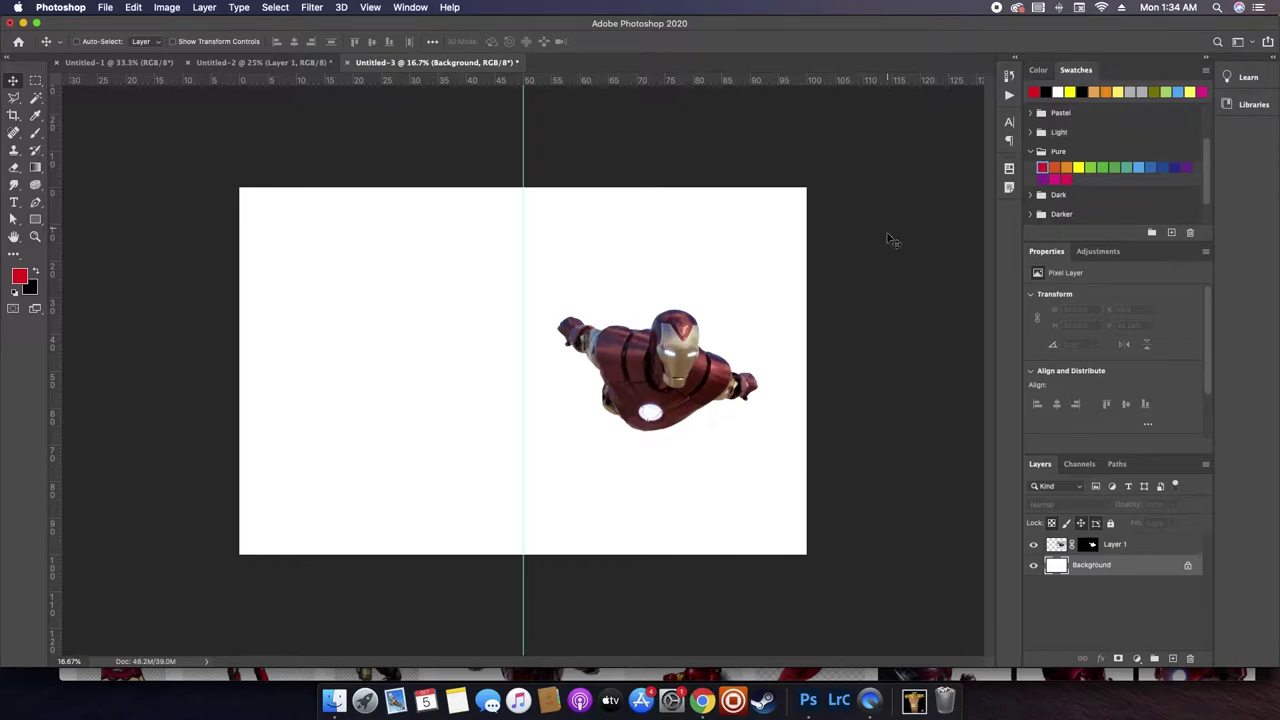
{"action": "key", "text": "x"}
{"action": "key", "text": "super+BackSpace"}
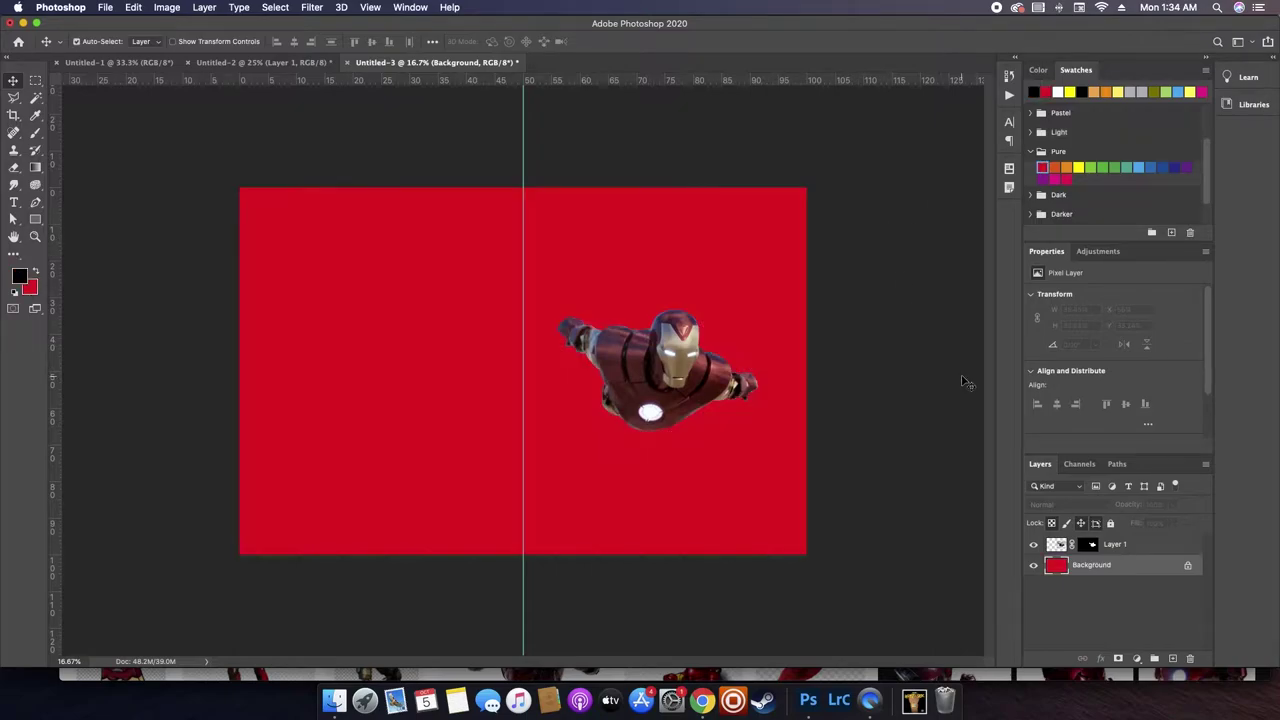
- Remove the mask from the Iron Man layer by applying it permanently to the pixels
{"action": "left_click", "coordinate": [659, 383]}
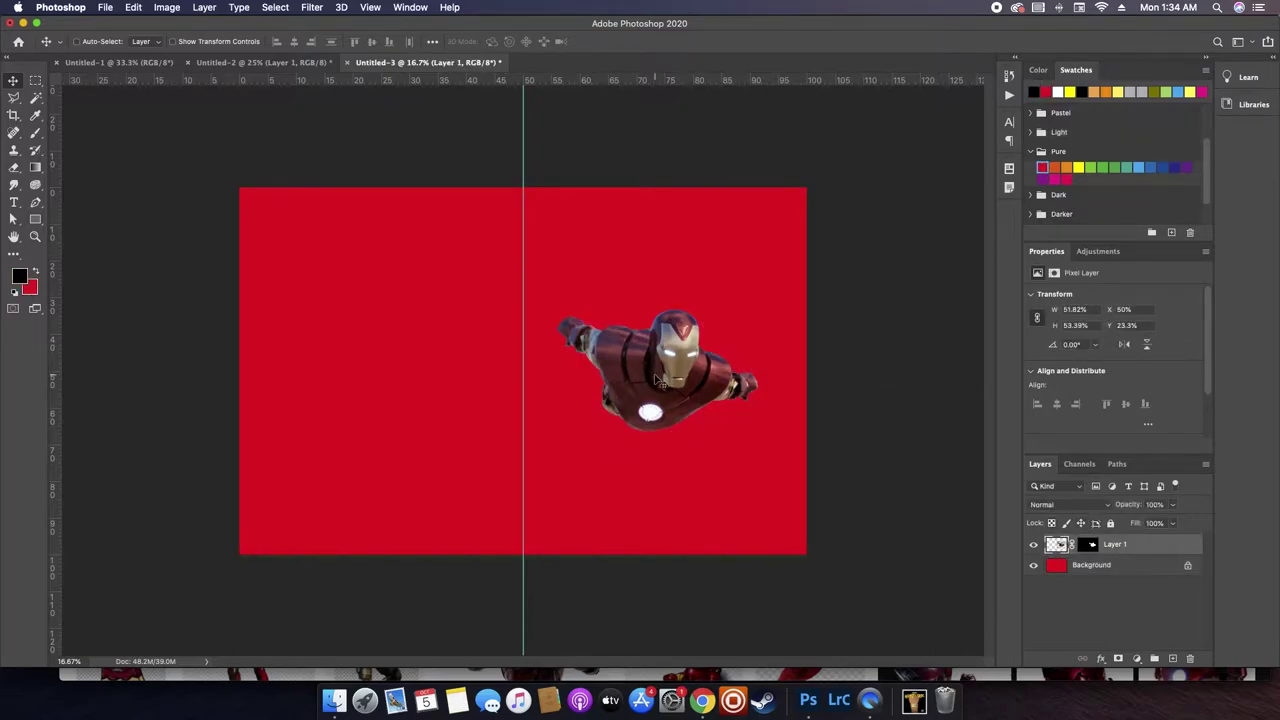
{"action": "left_click_drag", "start_coordinate": [1086, 545], "coordinate": [1185, 655]}
{"action": "key", "text": "z"}
{"action": "mouse_move", "coordinate": [697, 320]}
{"action": "left_mouse_down"}
{"action": "mouse_move", "coordinate": [705, 308]}
{"action": "mouse_move", "coordinate": [672, 311]}
{"action": "mouse_move", "coordinate": [700, 316]}
{"action": "left_mouse_up"}
{"action": "key", "text": "v"}
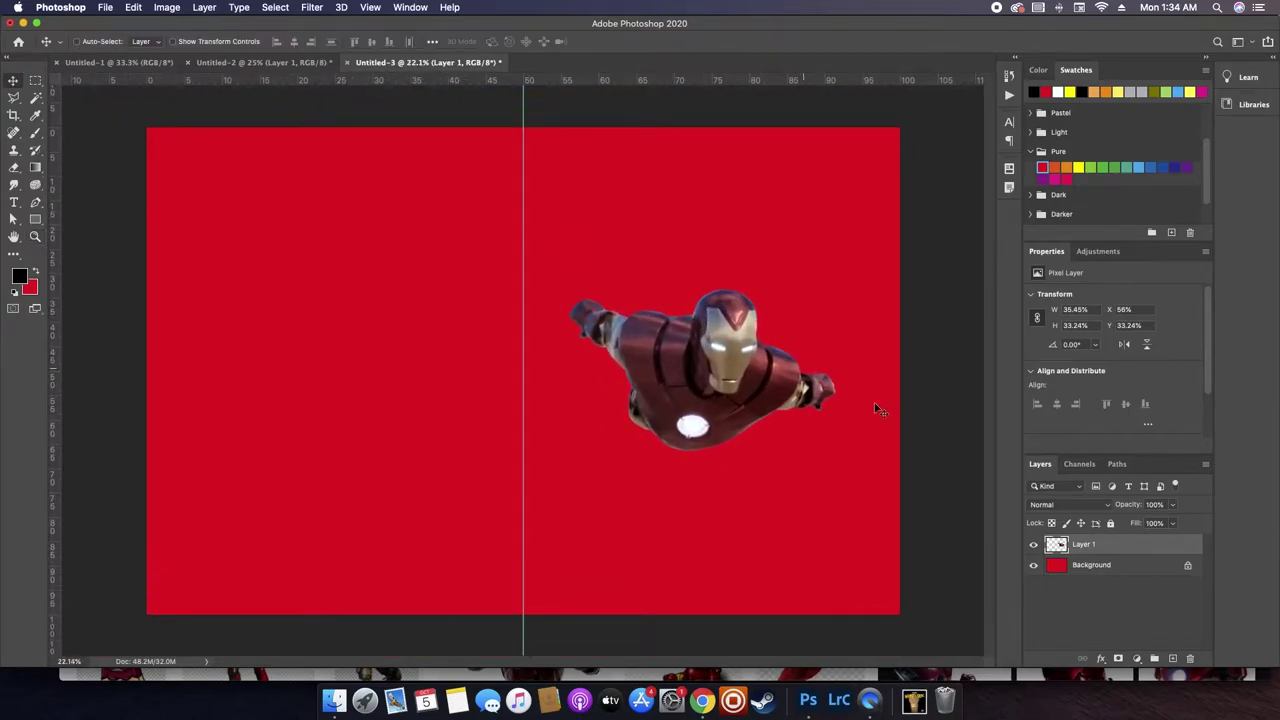
- Add a new layer directly above the Background and set the foreground colour to light orange
{"action": "left_click", "coordinate": [1114, 569]}
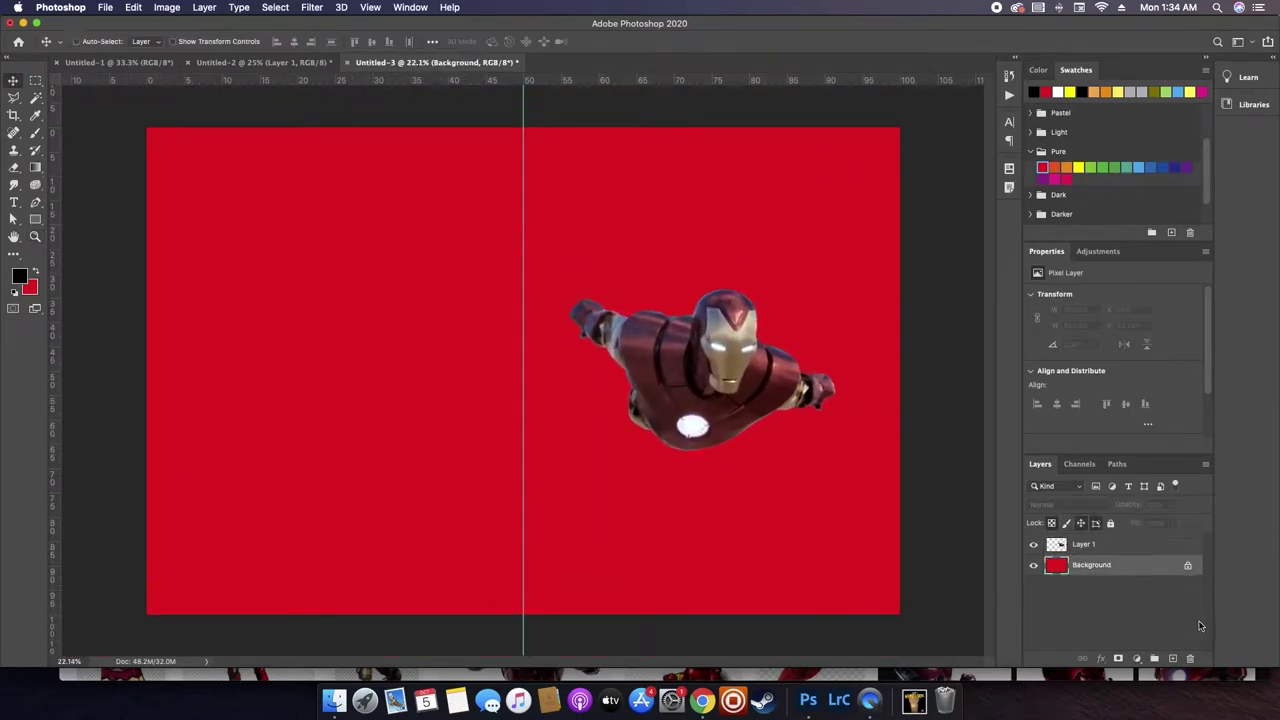
{"action": "left_click", "coordinate": [1173, 658]}
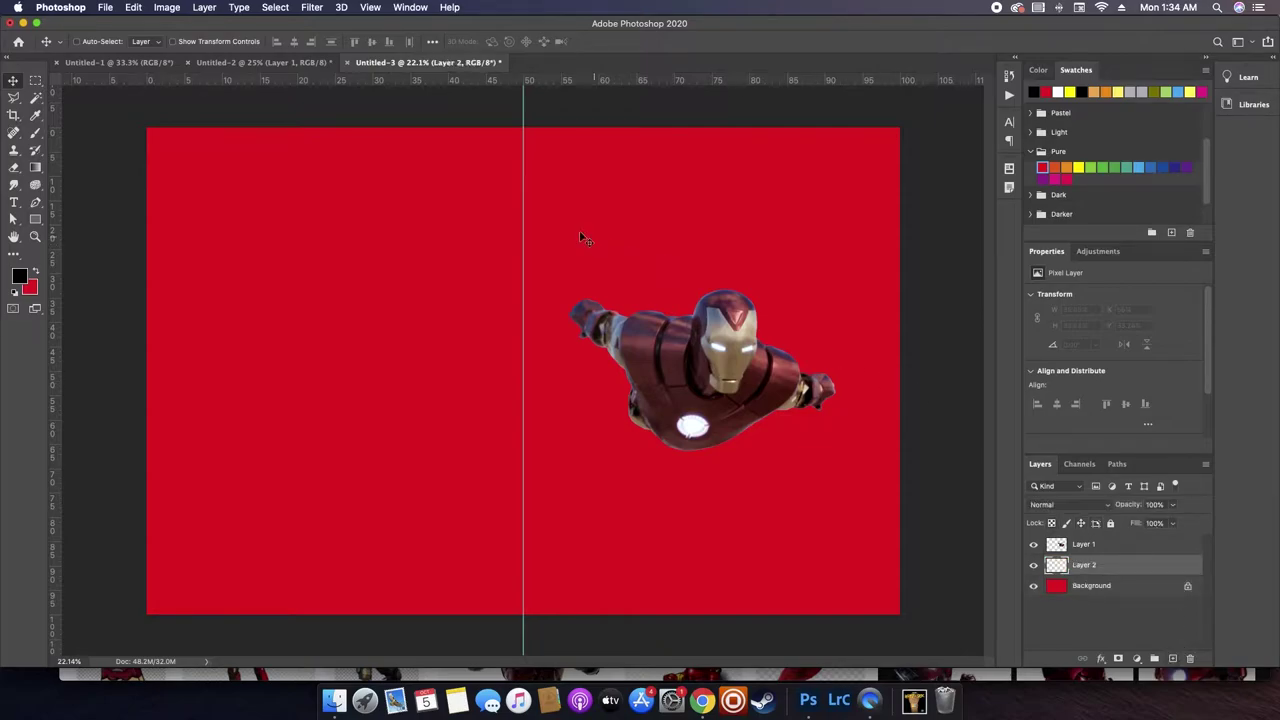
{"action": "left_click", "coordinate": [1104, 88]}
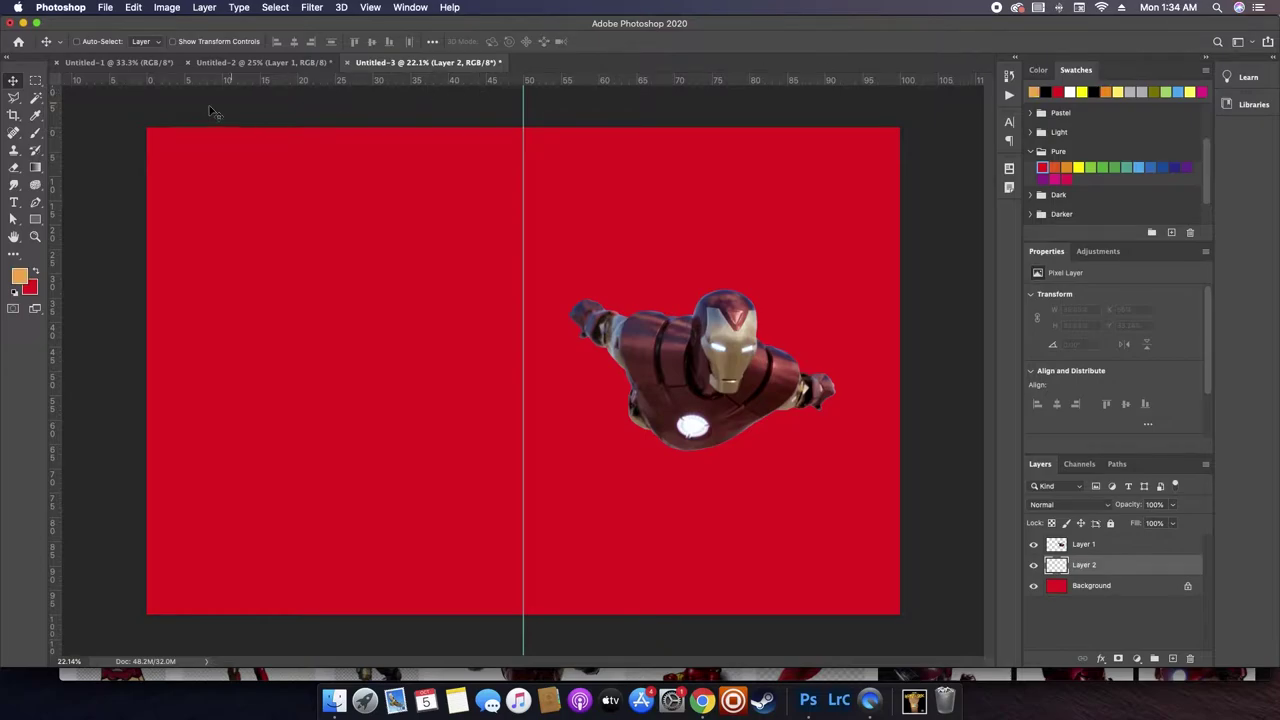
- Draw a diagonal linear gradient on the new layer with the Basics foreground-to-transparent preset, orange filling the left half and fading toward Iron Man
{"action": "left_click", "coordinate": [35, 170]}
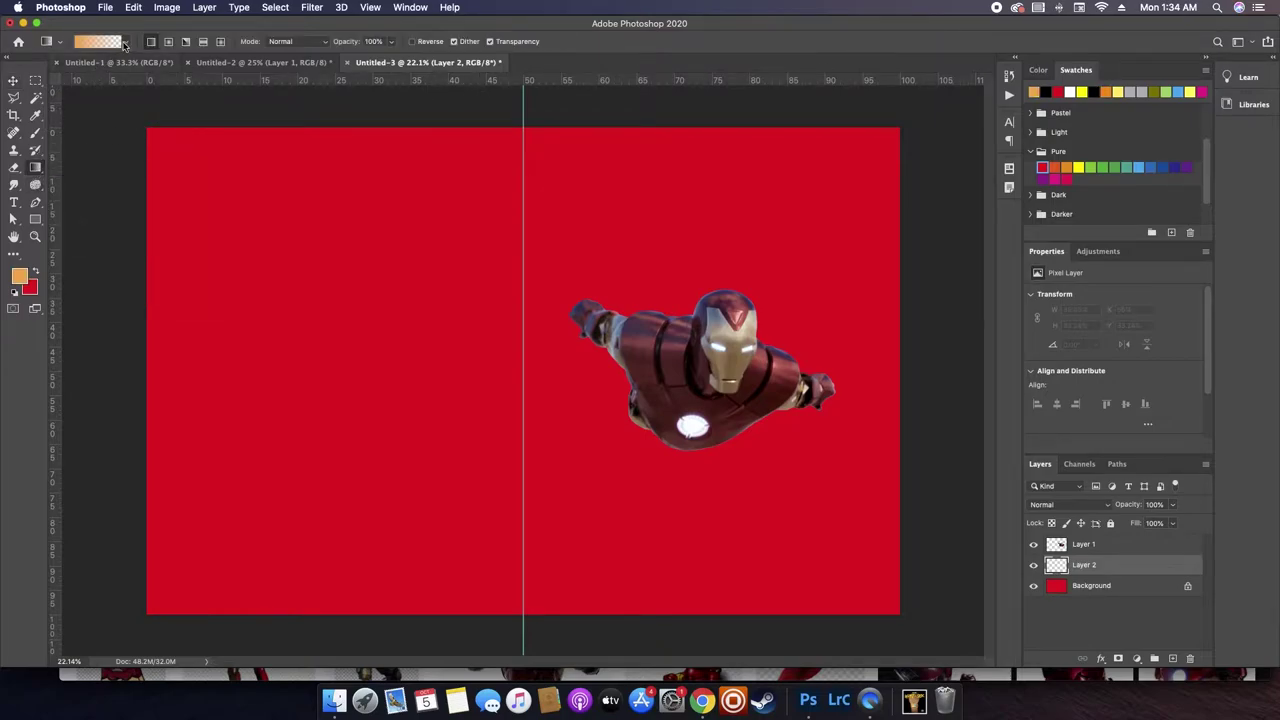
{"action": "left_click", "coordinate": [126, 42]}
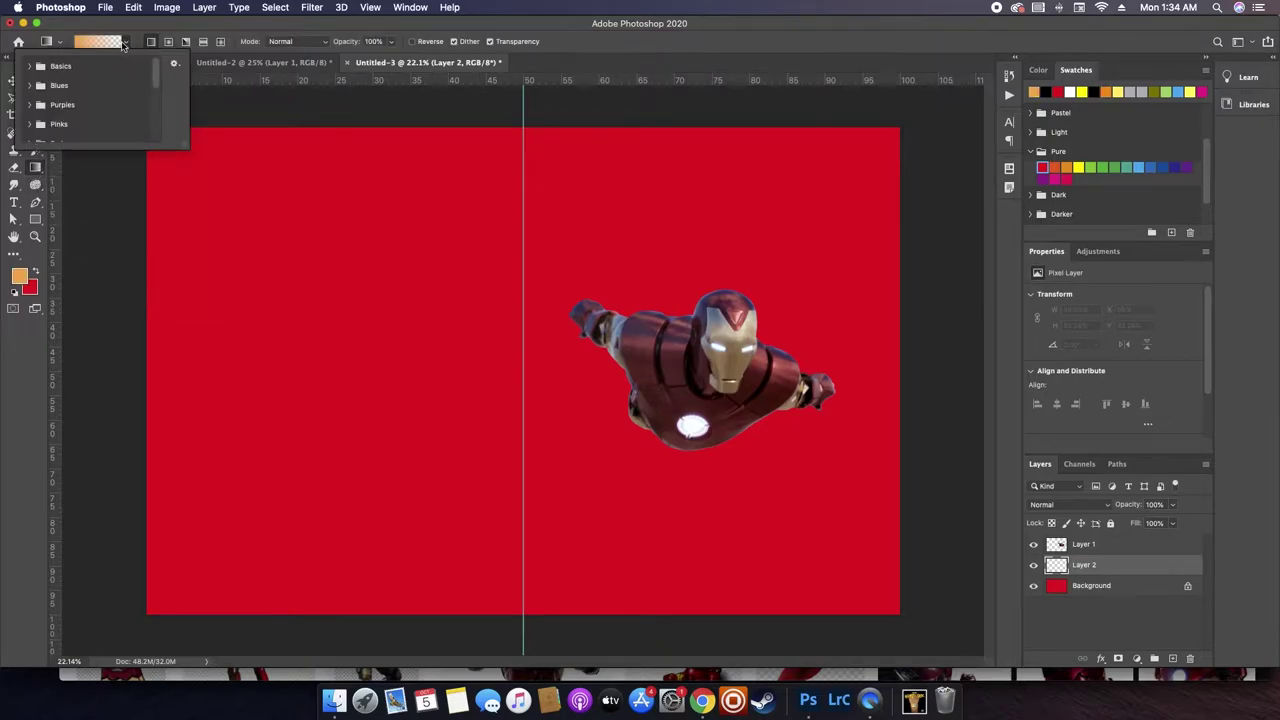
{"action": "left_click", "coordinate": [123, 44]}
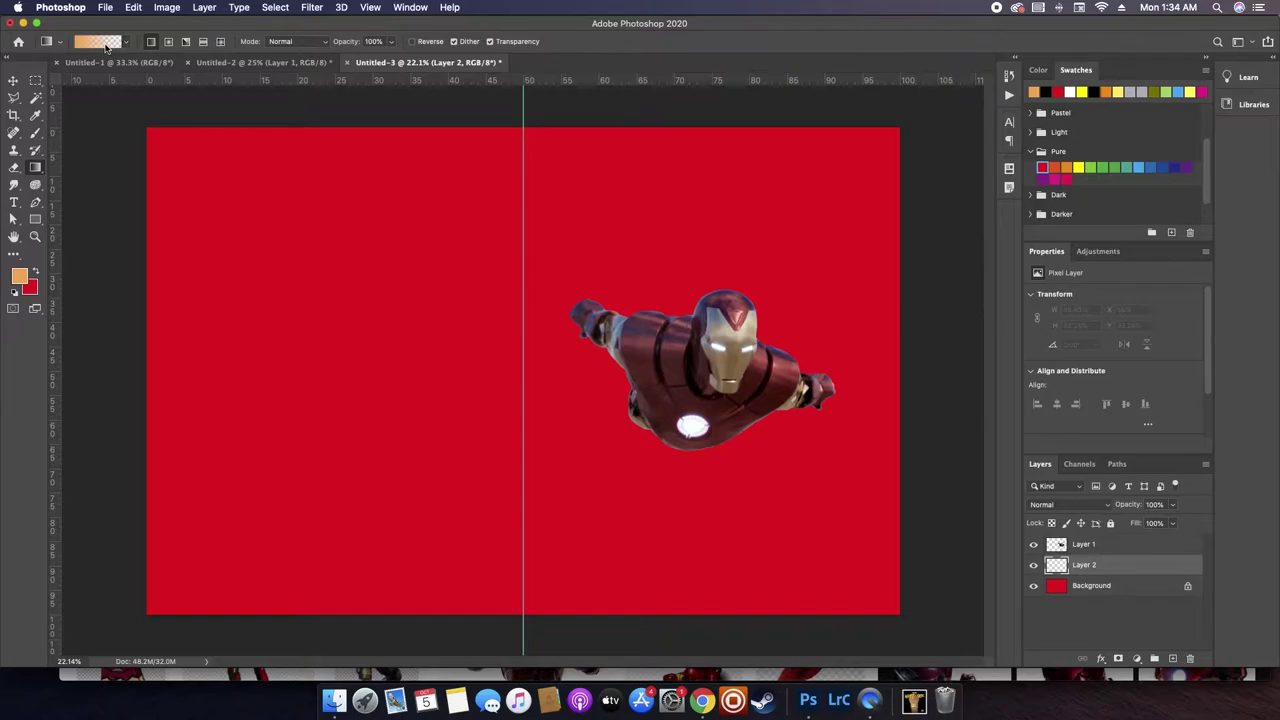
{"action": "left_click", "coordinate": [126, 44]}
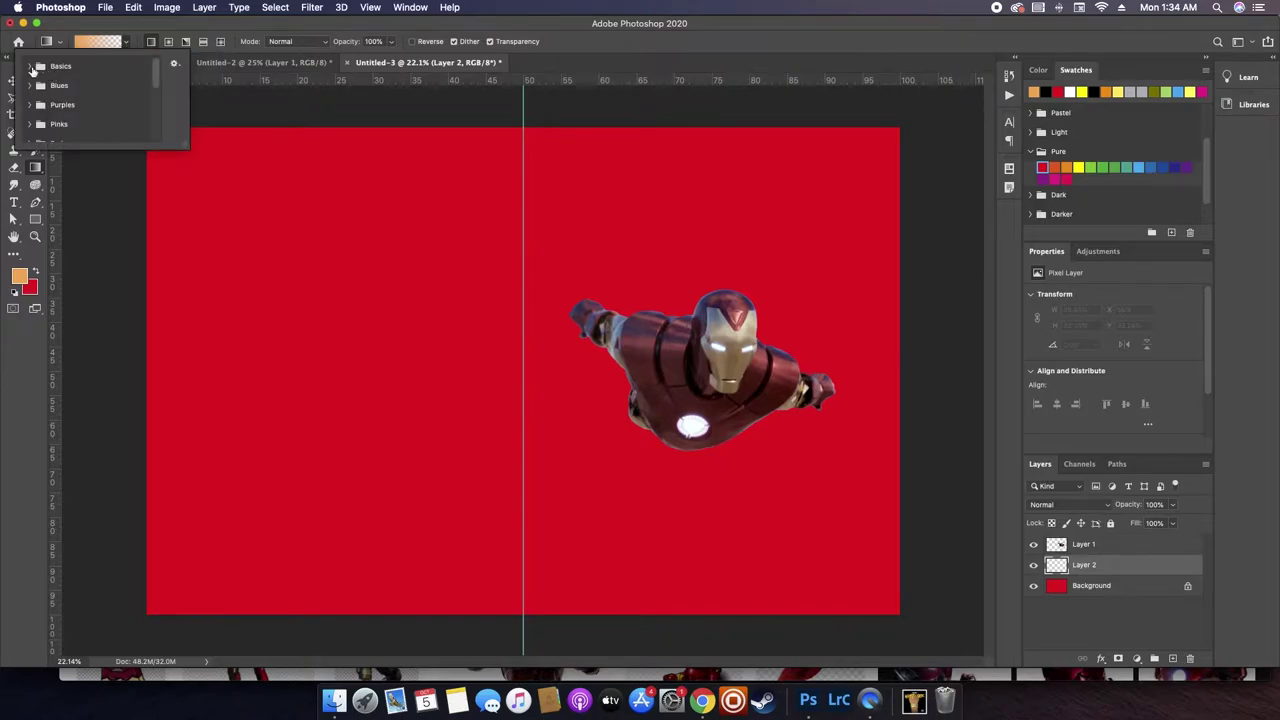
{"action": "left_click", "coordinate": [30, 66]}
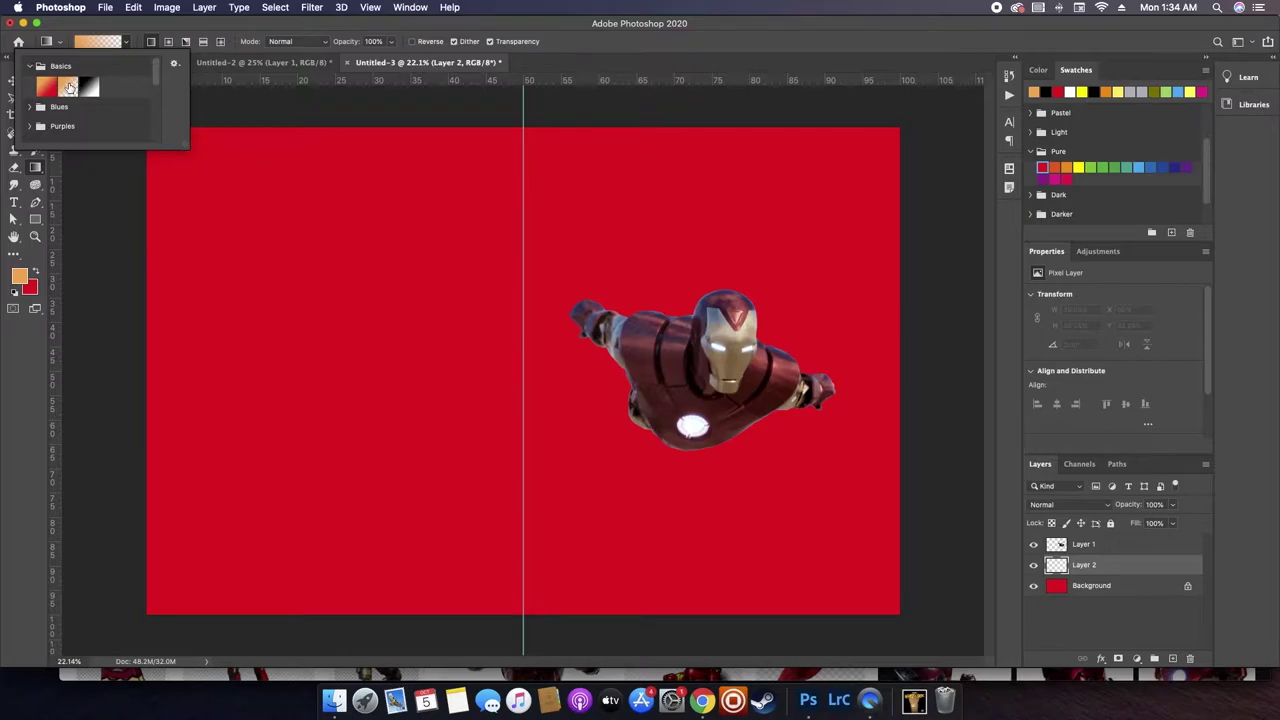
{"action": "left_click", "coordinate": [88, 192]}
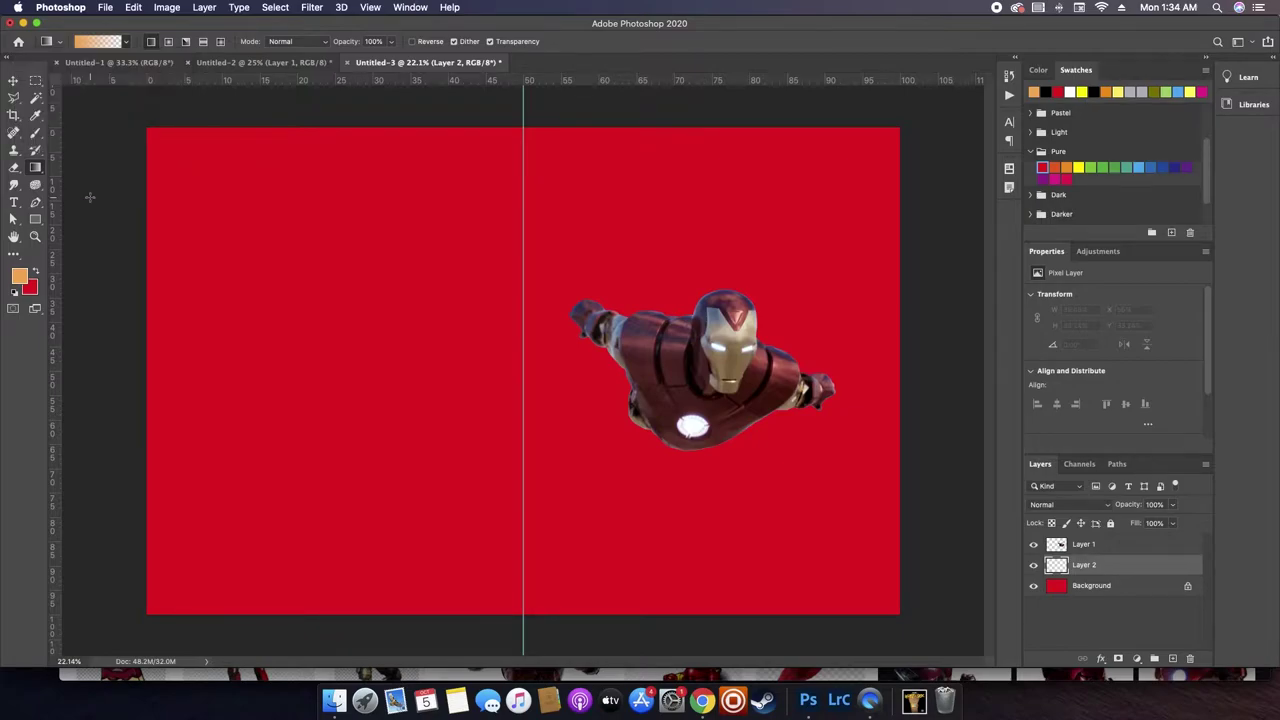
{"action": "left_click_drag", "start_coordinate": [134, 167], "coordinate": [813, 479]}
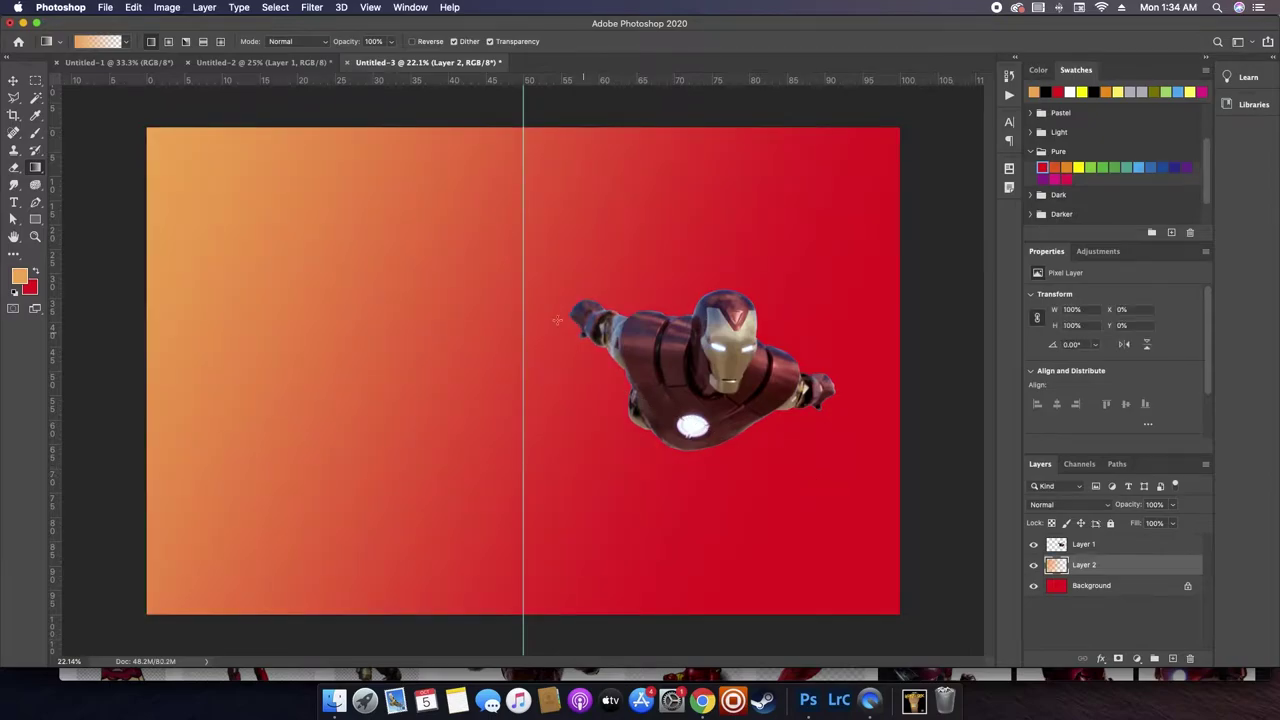
{"action": "left_click_drag", "start_coordinate": [632, 328], "coordinate": [693, 382]}
{"action": "key", "text": "v"}
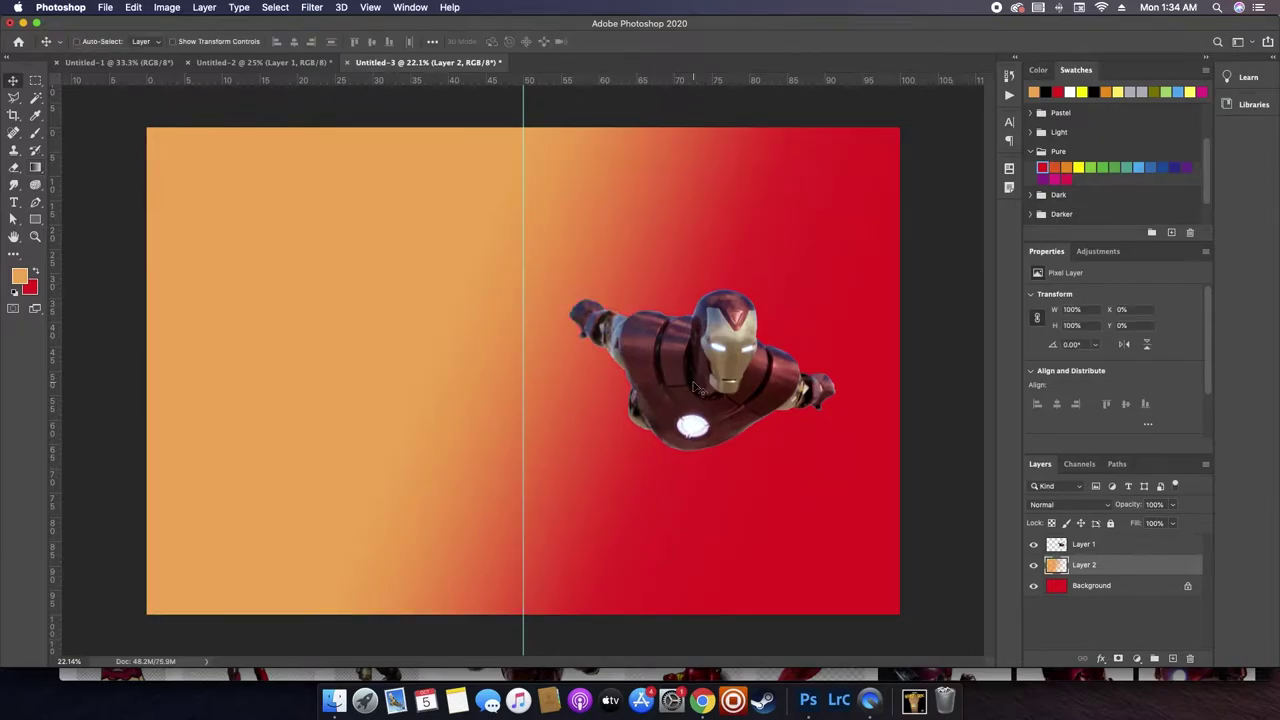
- Flip the orange gradient layer horizontally so the orange lies behind Iron Man
{"action": "key", "text": "super+t"}
{"action": "right_click", "coordinate": [693, 386]}
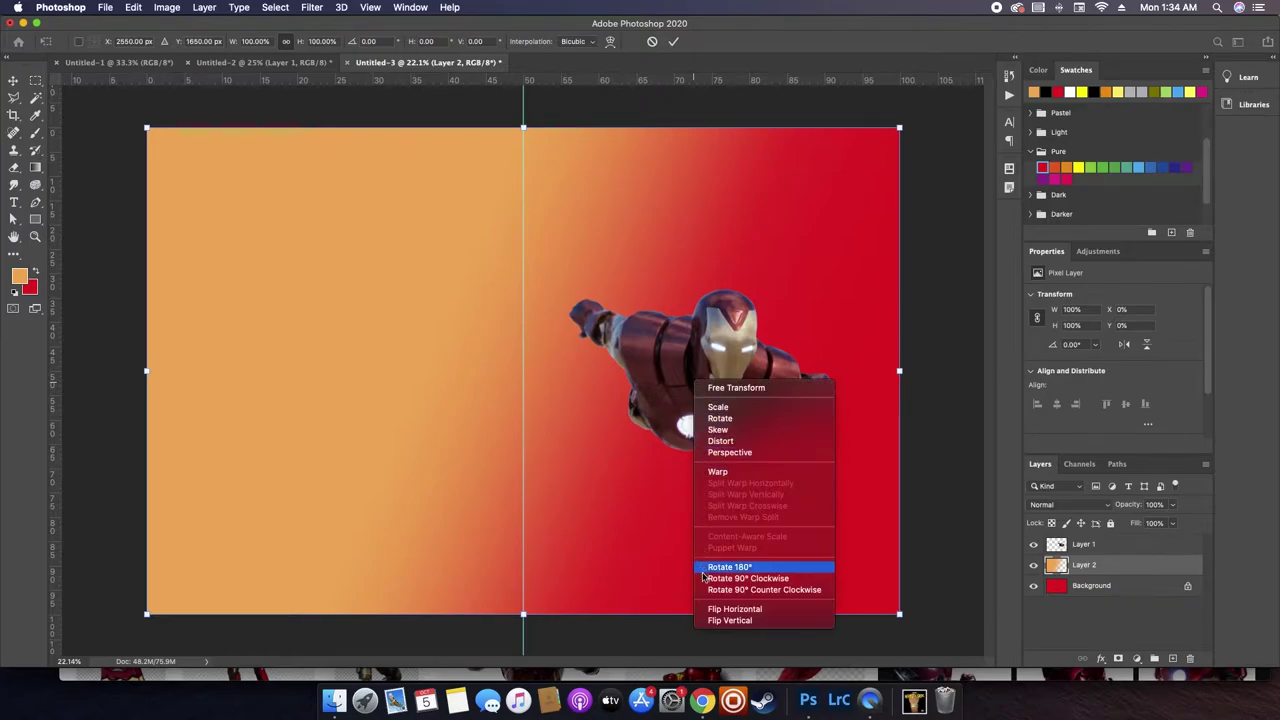
{"action": "left_click", "coordinate": [703, 609]}
{"action": "key", "text": "Return"}
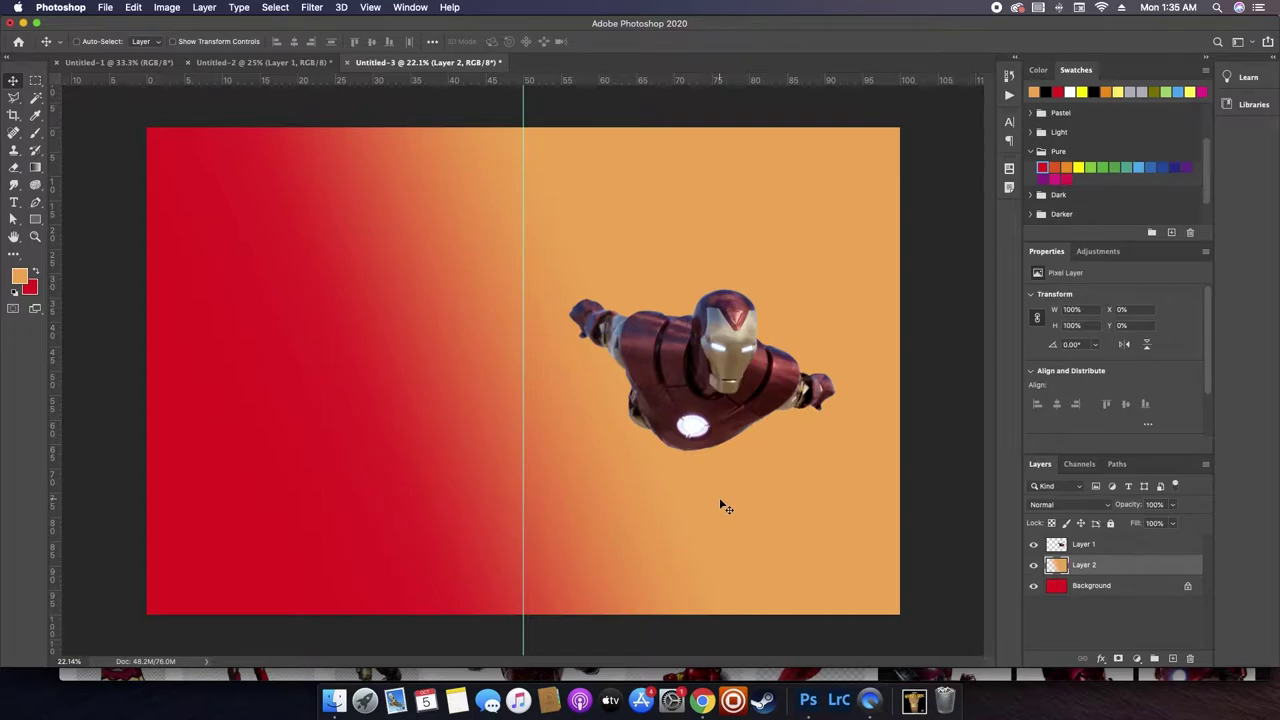
- Add an empty layer on top and apply Hue/Saturation to the Background with hue +4, saturation -28 and lightness -11
{"action": "key", "text": "ctrl+shift+alt+n"}
{"action": "left_click", "coordinate": [1090, 607]}
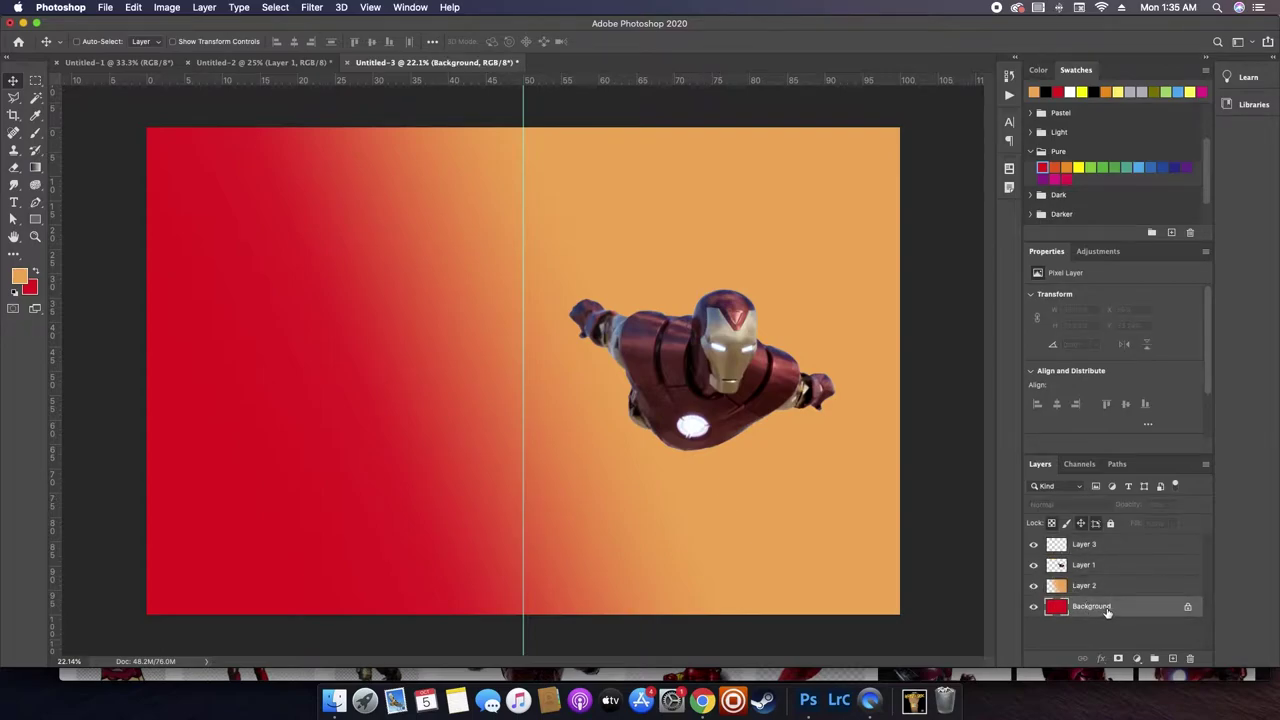
{"action": "left_click", "coordinate": [165, 7]}
{"action": "mouse_move", "coordinate": [216, 44]}
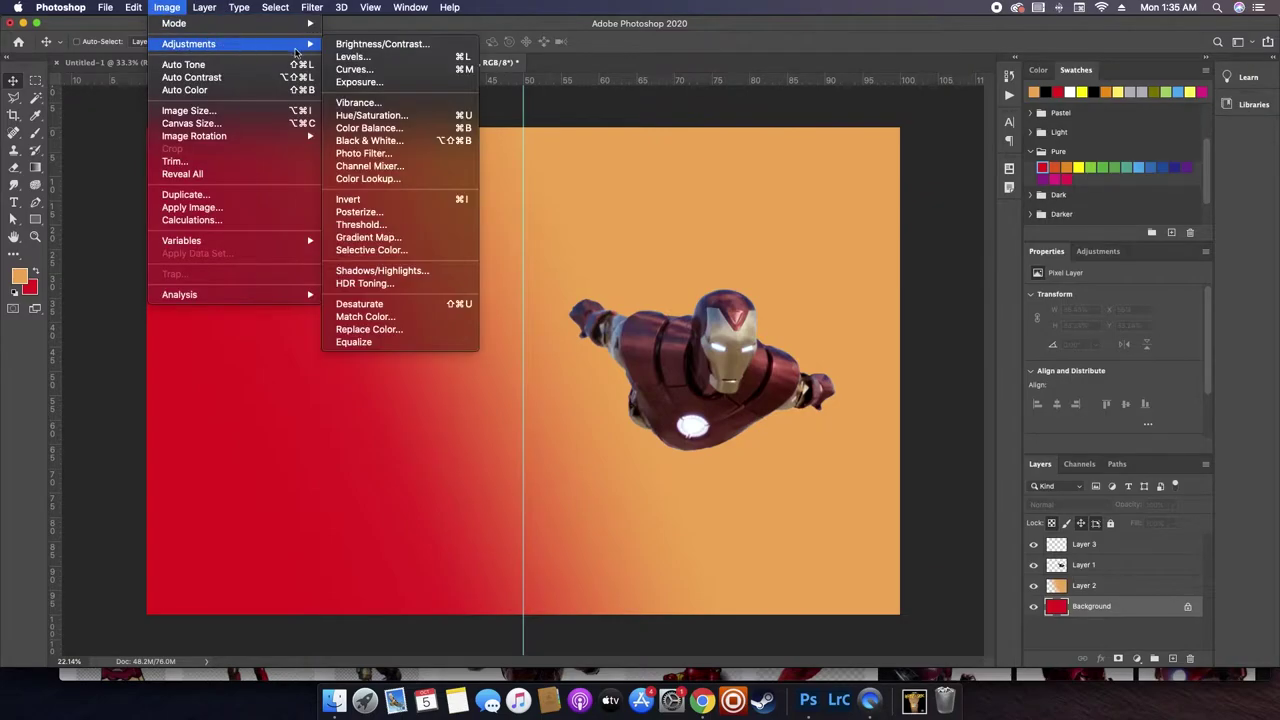
{"action": "left_click", "coordinate": [369, 116]}
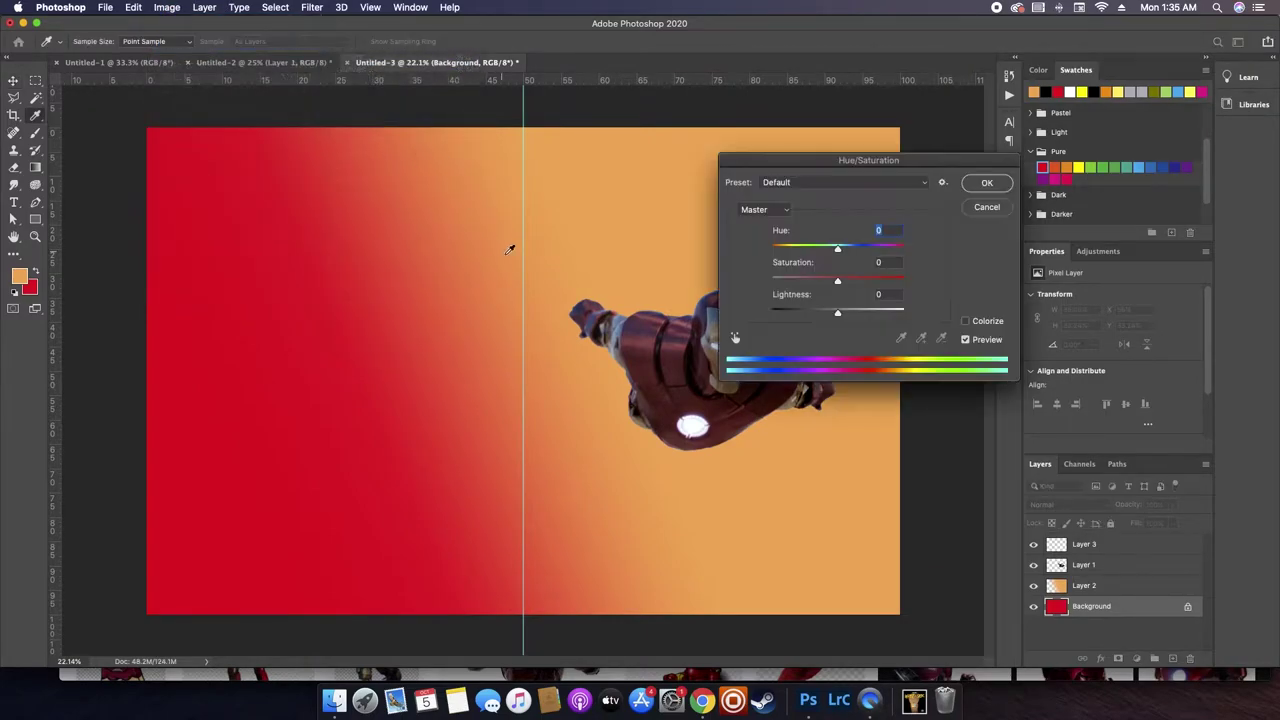
{"action": "left_click_drag", "start_coordinate": [785, 268], "coordinate": [787, 303]}
{"action": "key", "text": "Tab"}
{"action": "left_click_drag", "start_coordinate": [787, 268], "coordinate": [785, 231]}
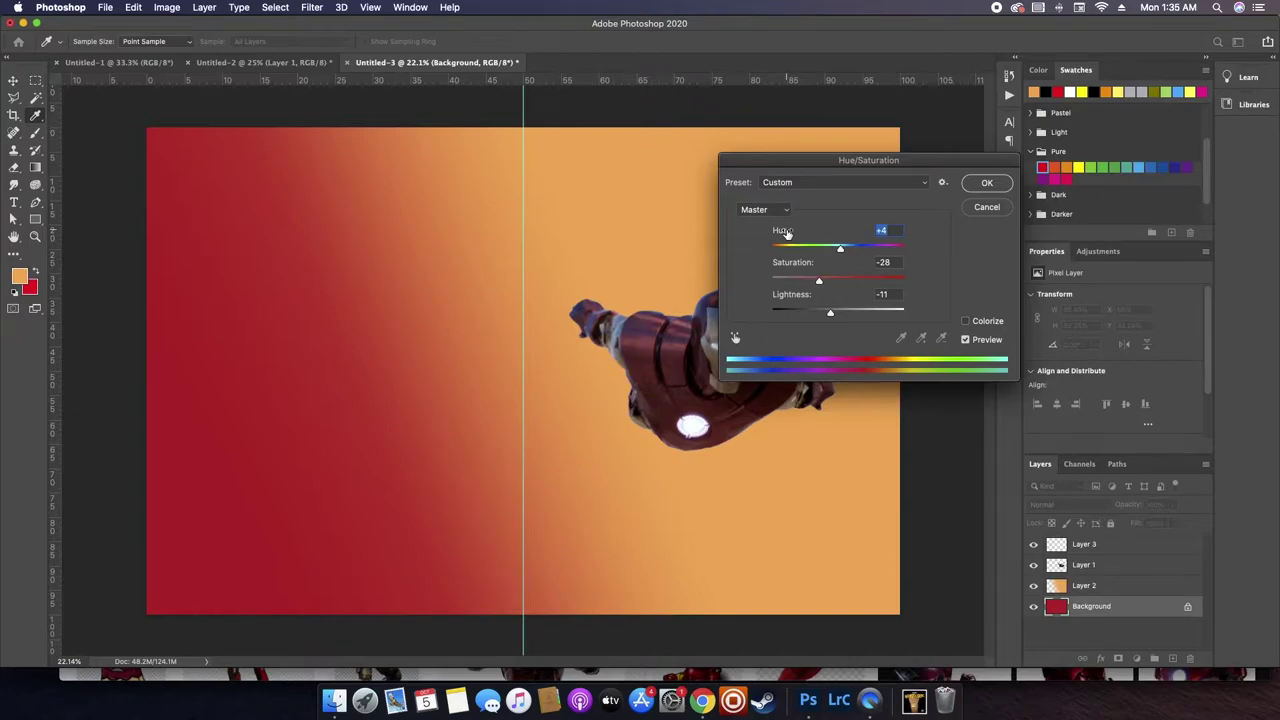
{"action": "key", "text": "Return"}
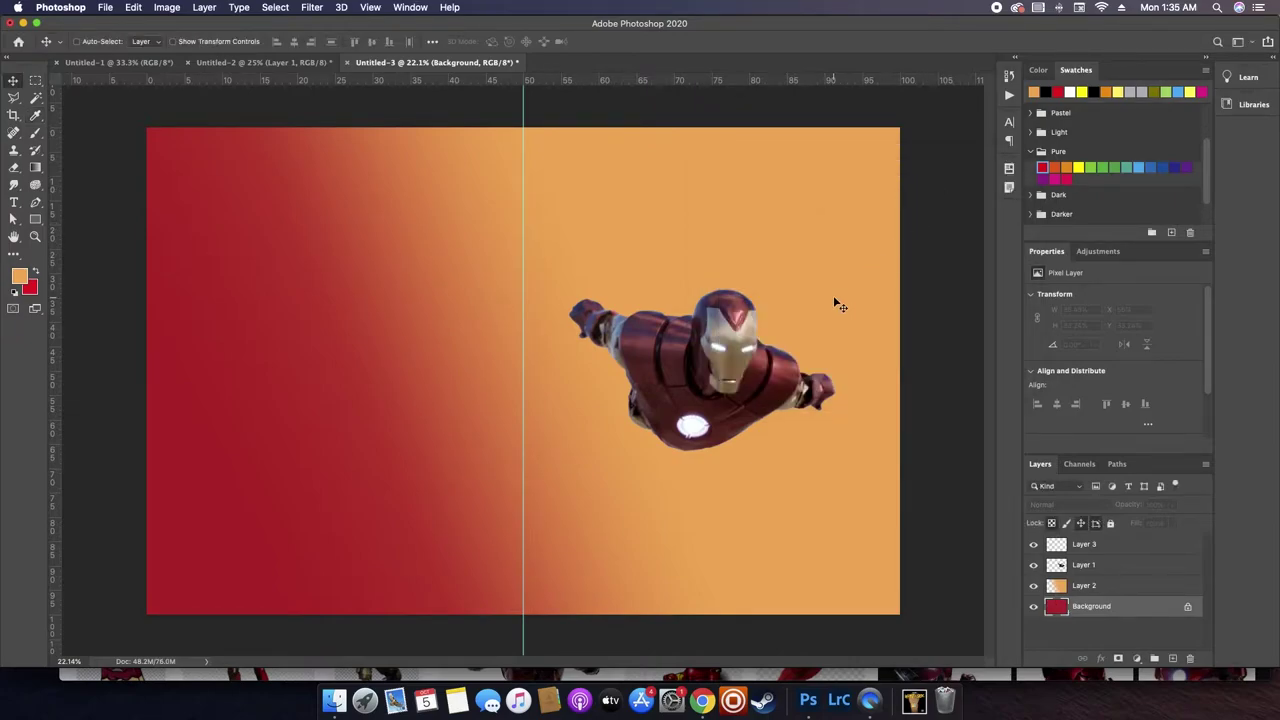
- Defringe the Iron Man layer's edges with a width of 3 pixels
{"action": "left_click", "coordinate": [758, 358], "text": "super"}
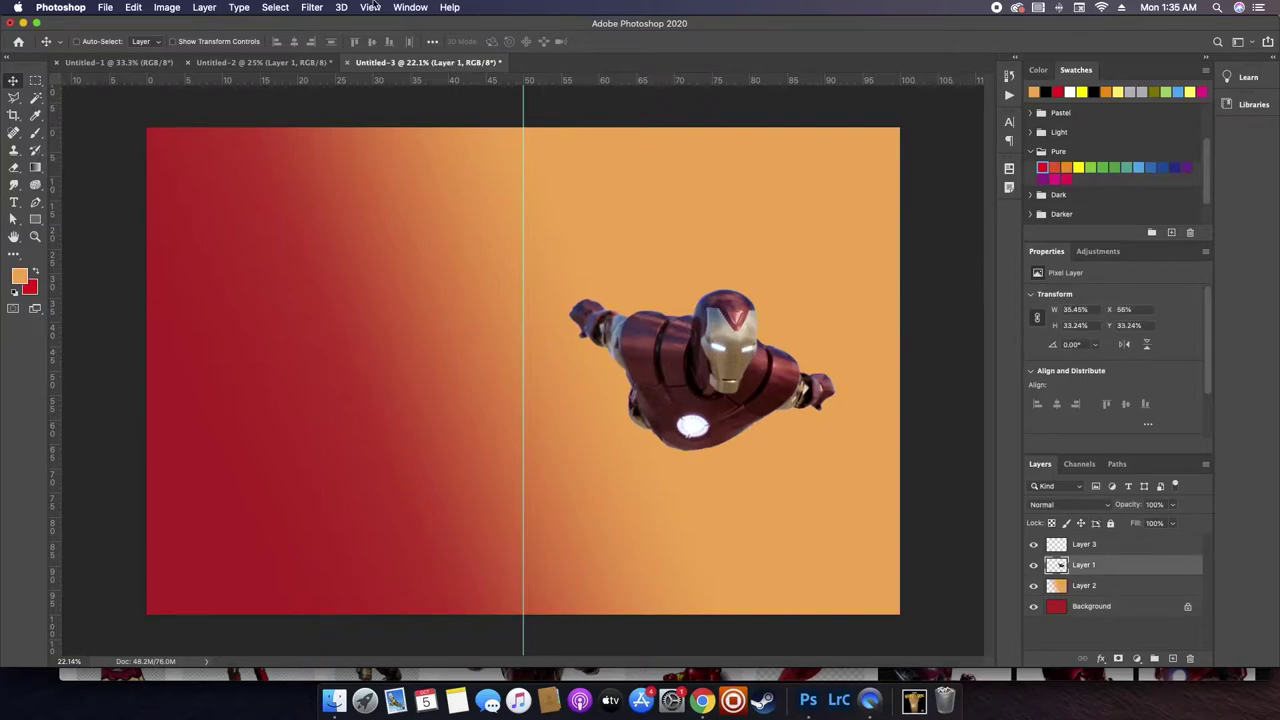
{"action": "left_click", "coordinate": [150, 6]}
{"action": "mouse_move", "coordinate": [138, 6]}
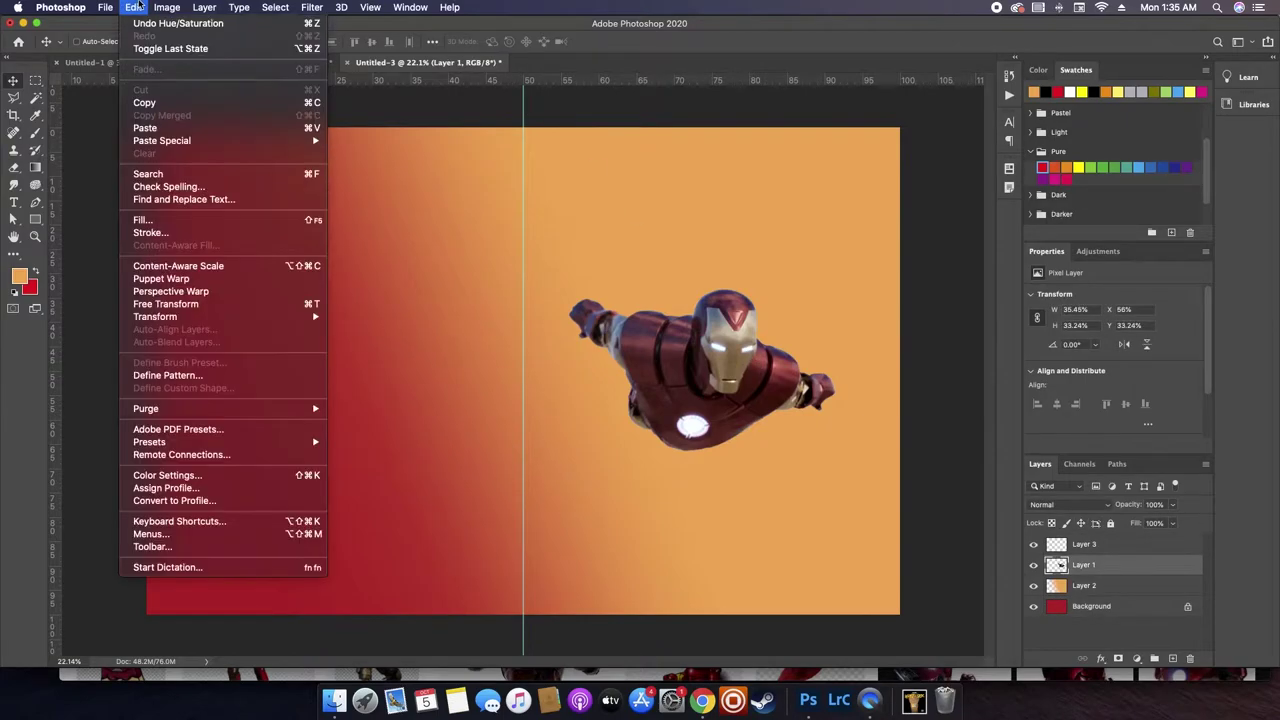
{"action": "mouse_move", "coordinate": [204, 7]}
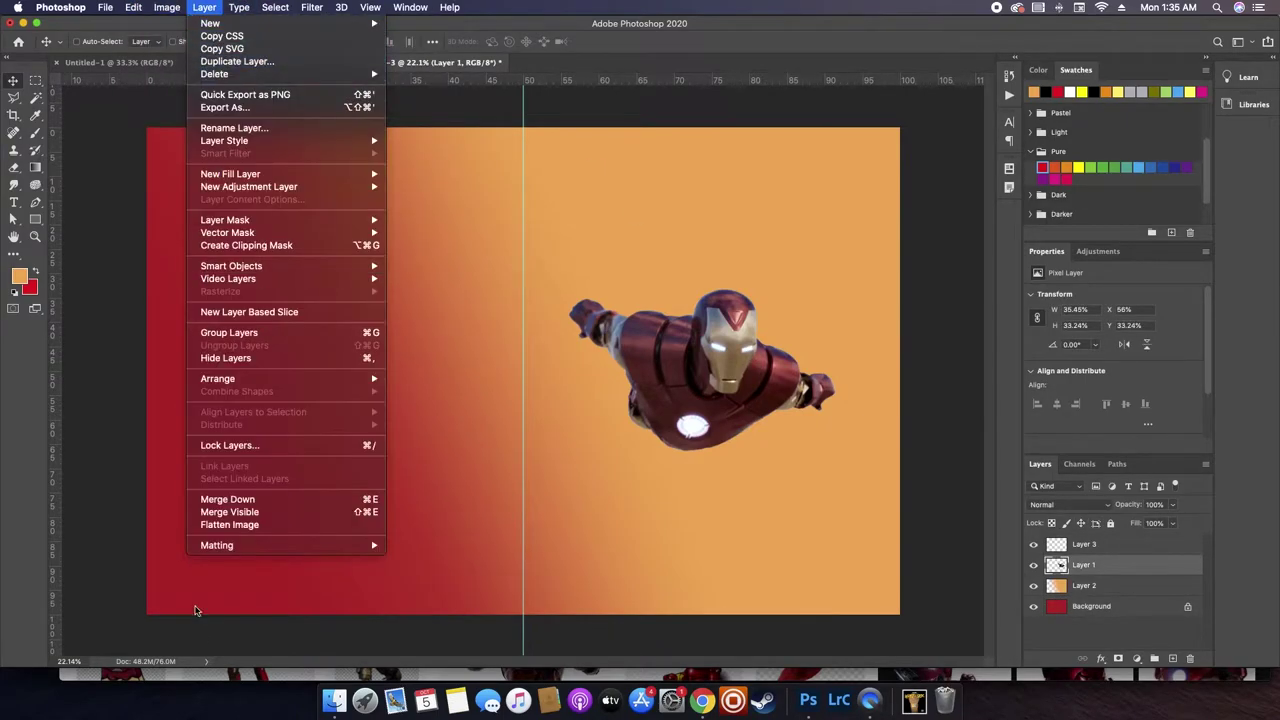
{"action": "mouse_move", "coordinate": [380, 546]}
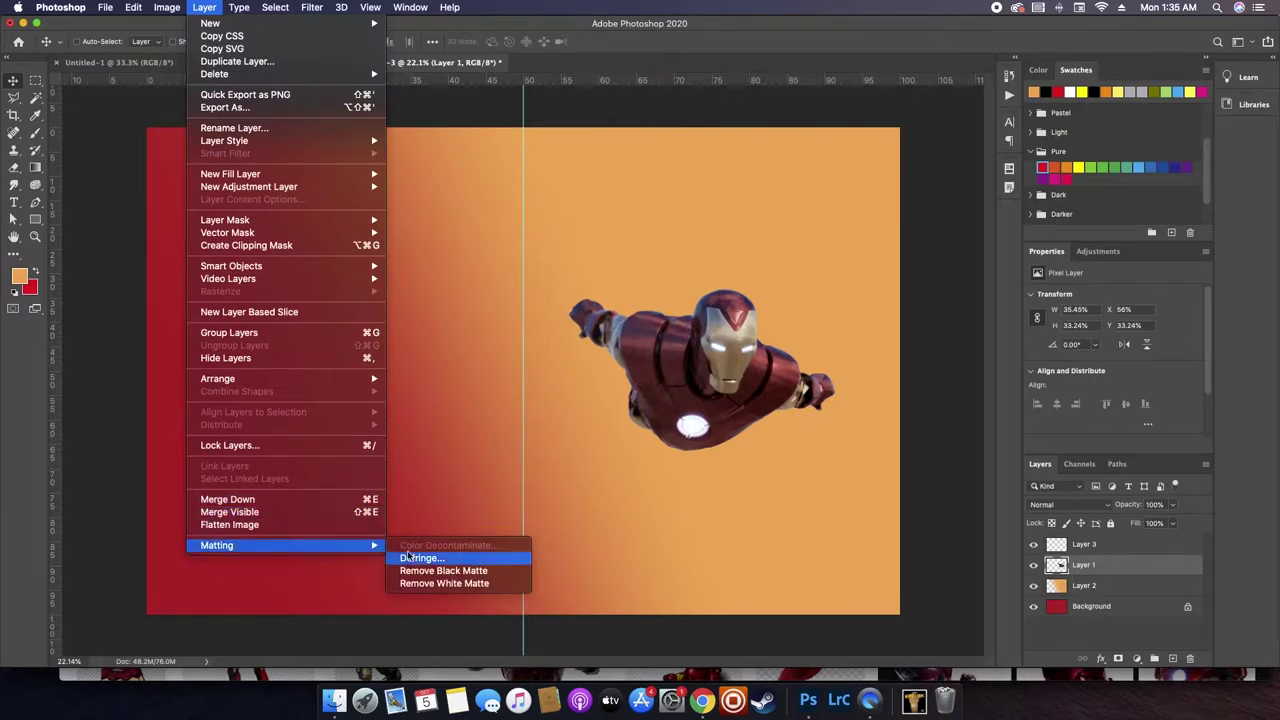
{"action": "left_click", "coordinate": [412, 558]}
{"action": "type", "text": "3"}
{"action": "key", "text": "Return"}
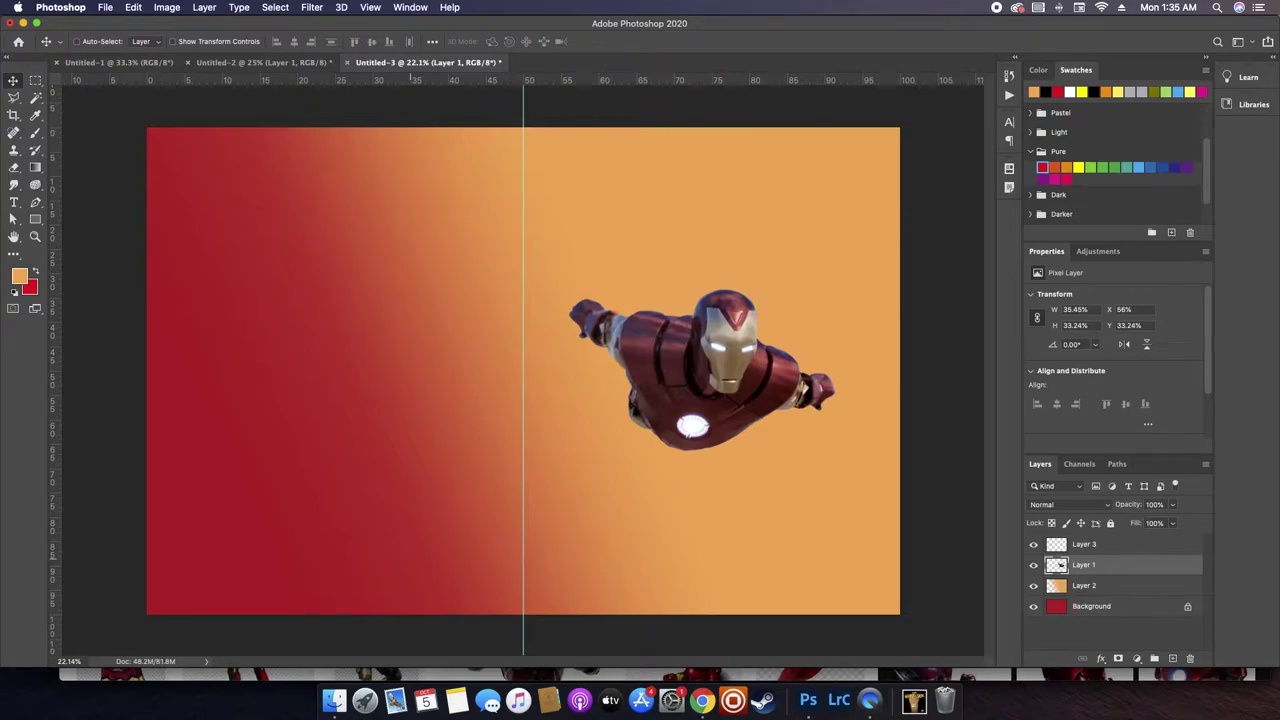
- Set the Iron Man layer's blend mode to Overlay
{"action": "left_click", "coordinate": [1070, 505]}
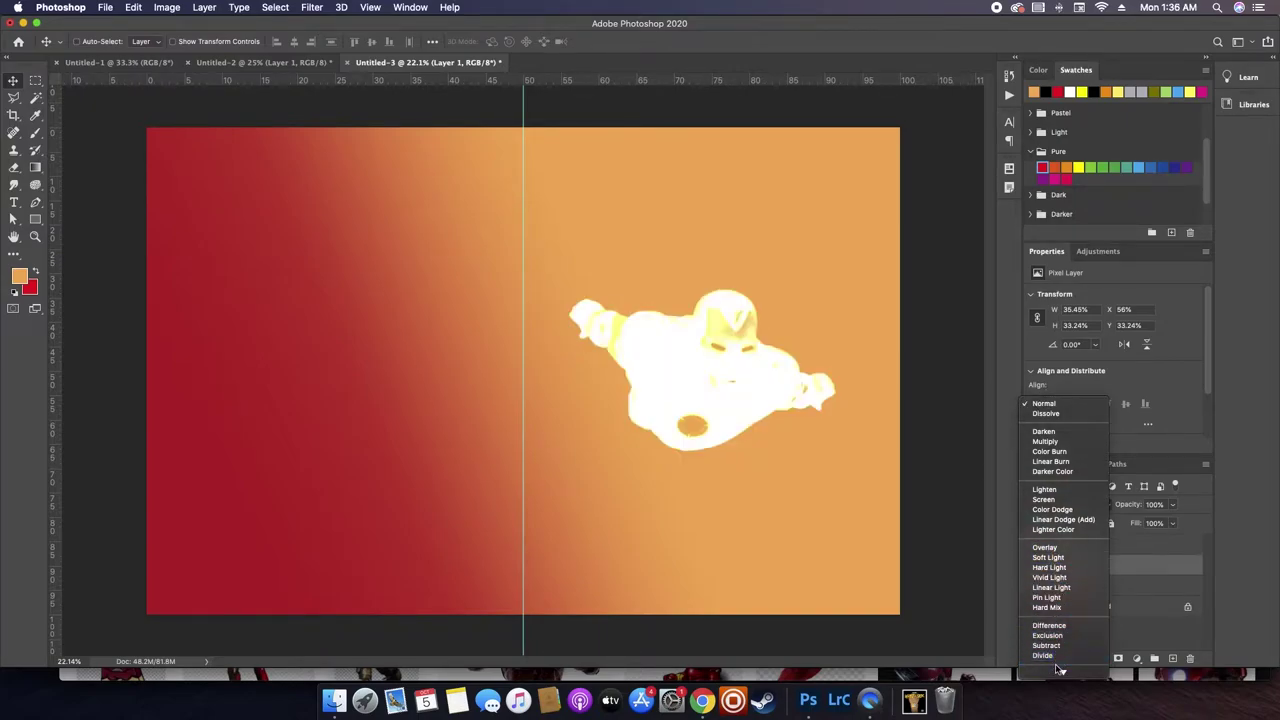
{"action": "left_click", "coordinate": [1066, 551]}
{"action": "left_click_drag", "start_coordinate": [773, 418], "coordinate": [792, 391]}
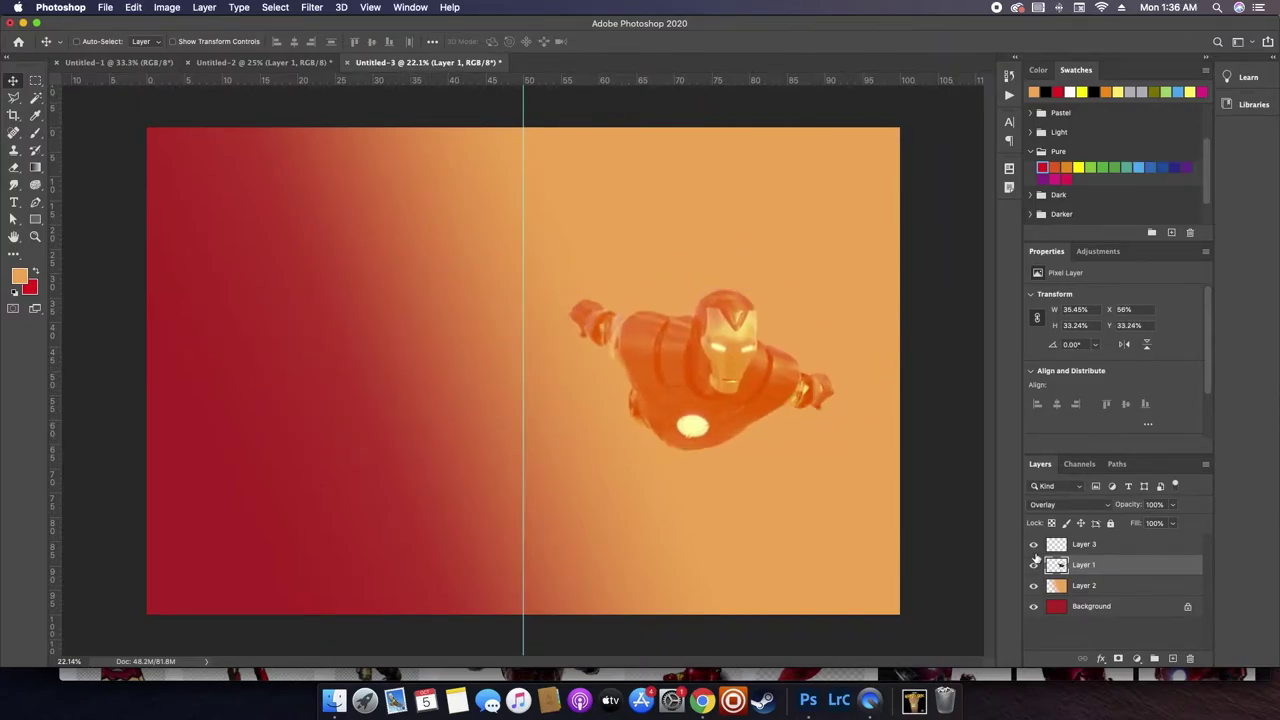
- Flip the orange gradient layer horizontally and move it left until it covers the canvas's left edge
{"action": "left_click", "coordinate": [1066, 588]}
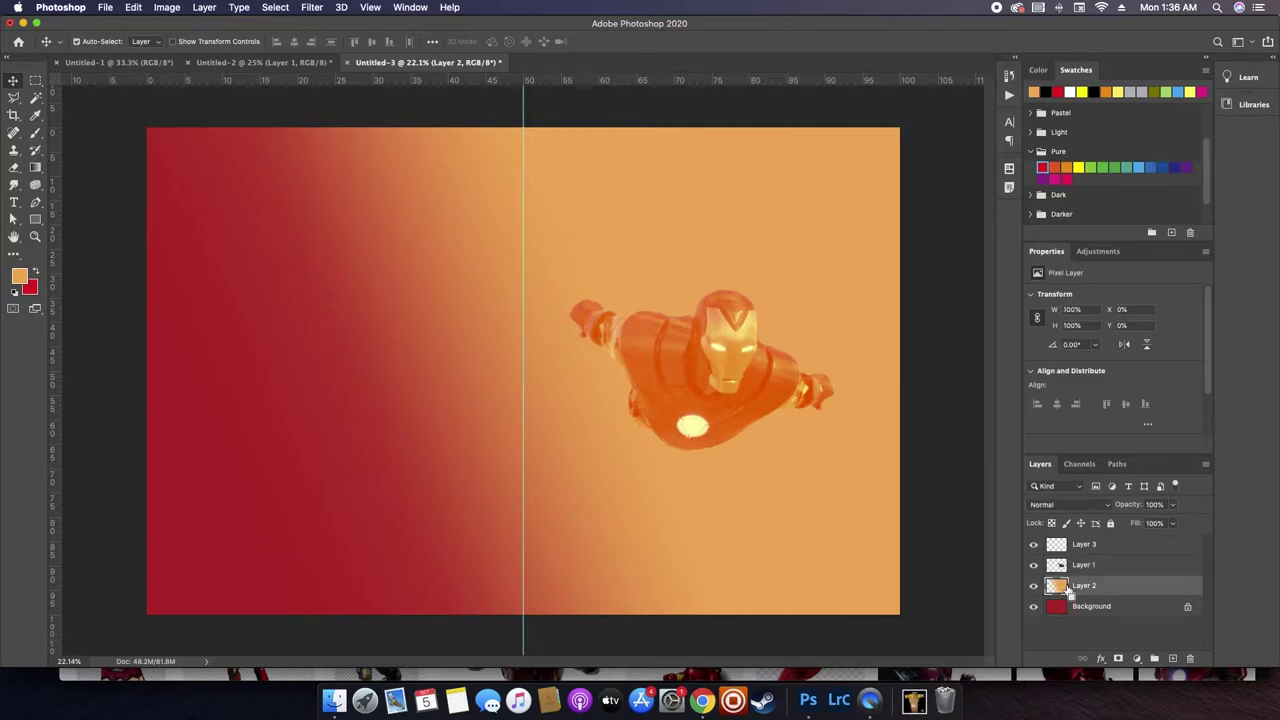
{"action": "left_click", "coordinate": [160, 7]}
{"action": "mouse_move", "coordinate": [138, 6]}
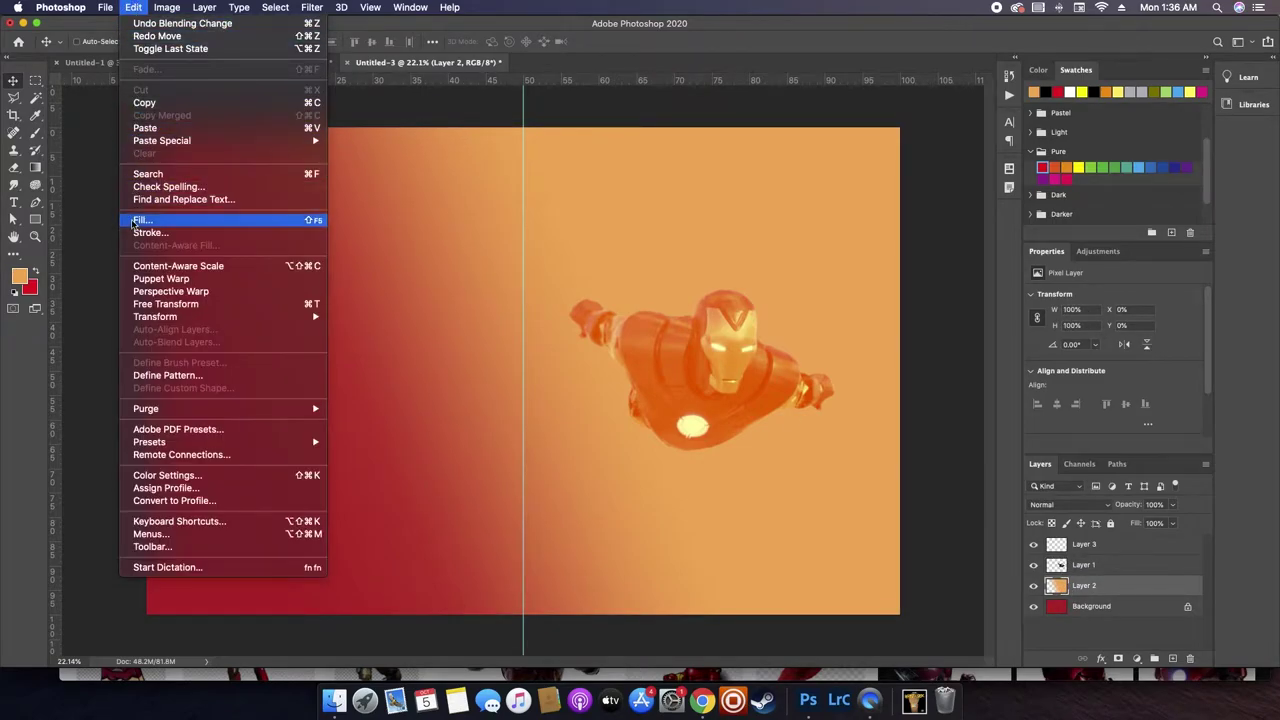
{"action": "mouse_move", "coordinate": [153, 318]}
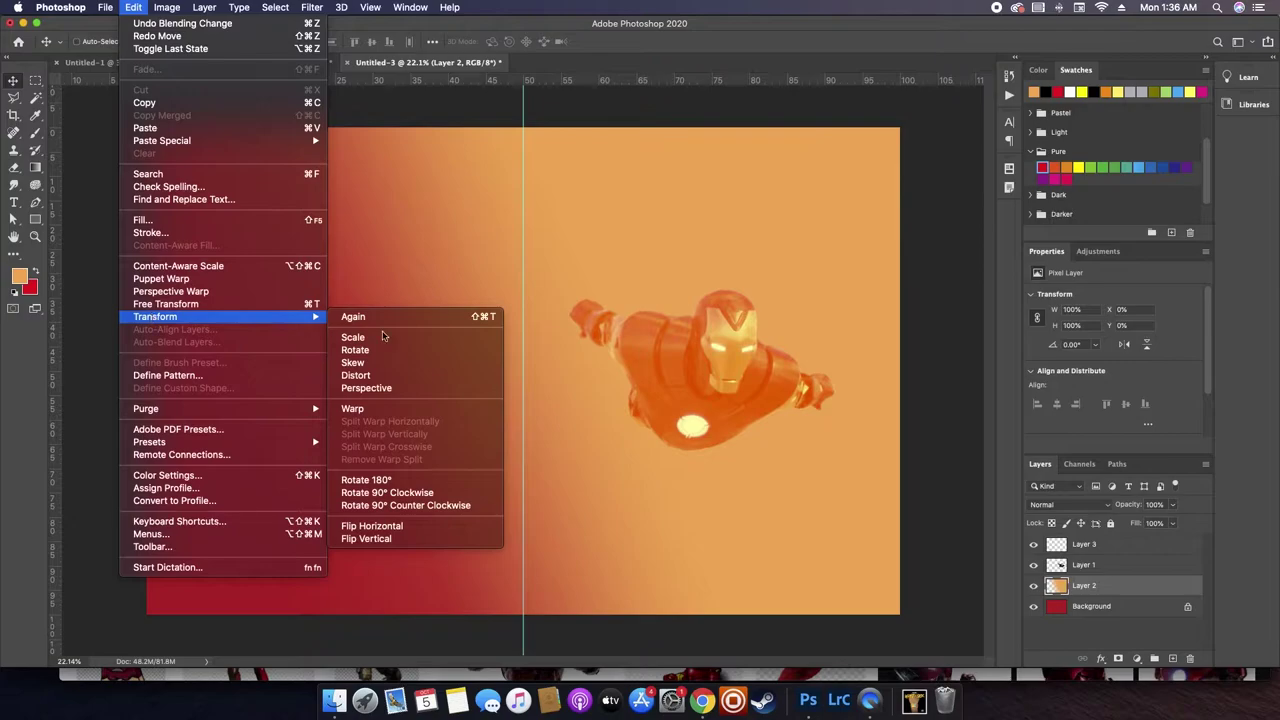
{"action": "left_click", "coordinate": [378, 526]}
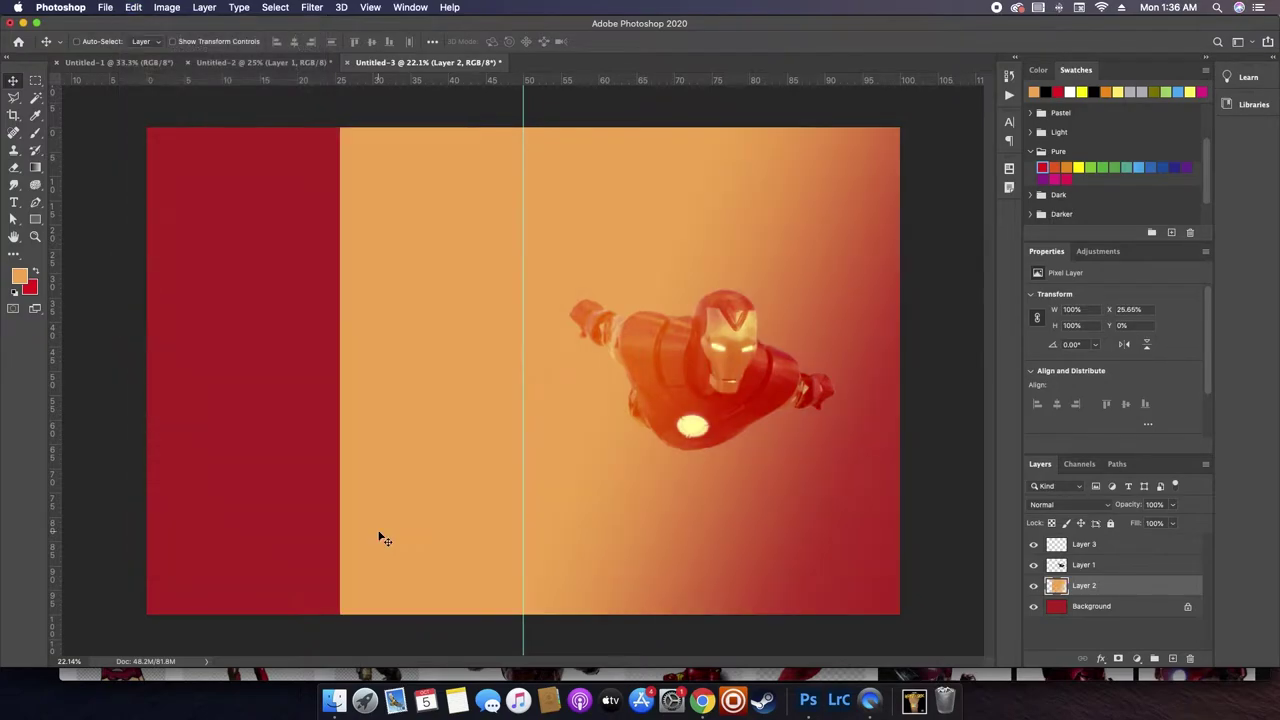
{"action": "left_click_drag", "start_coordinate": [474, 448], "coordinate": [257, 418]}
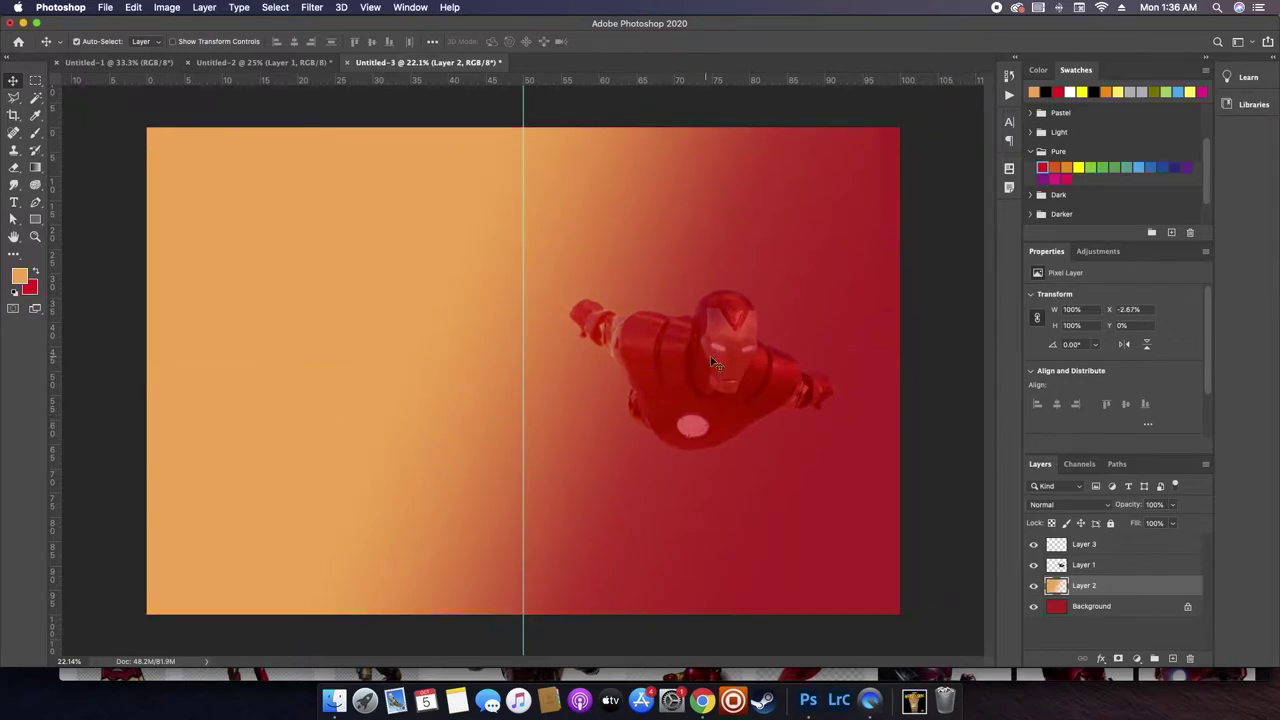
- Stretch the orange gradient layer to the right to about 121% width, keeping its height
{"action": "key", "text": "ctrl+t"}
{"action": "left_click_drag", "start_coordinate": [878, 371], "coordinate": [1043, 368]}
{"action": "key", "text": "Return"}
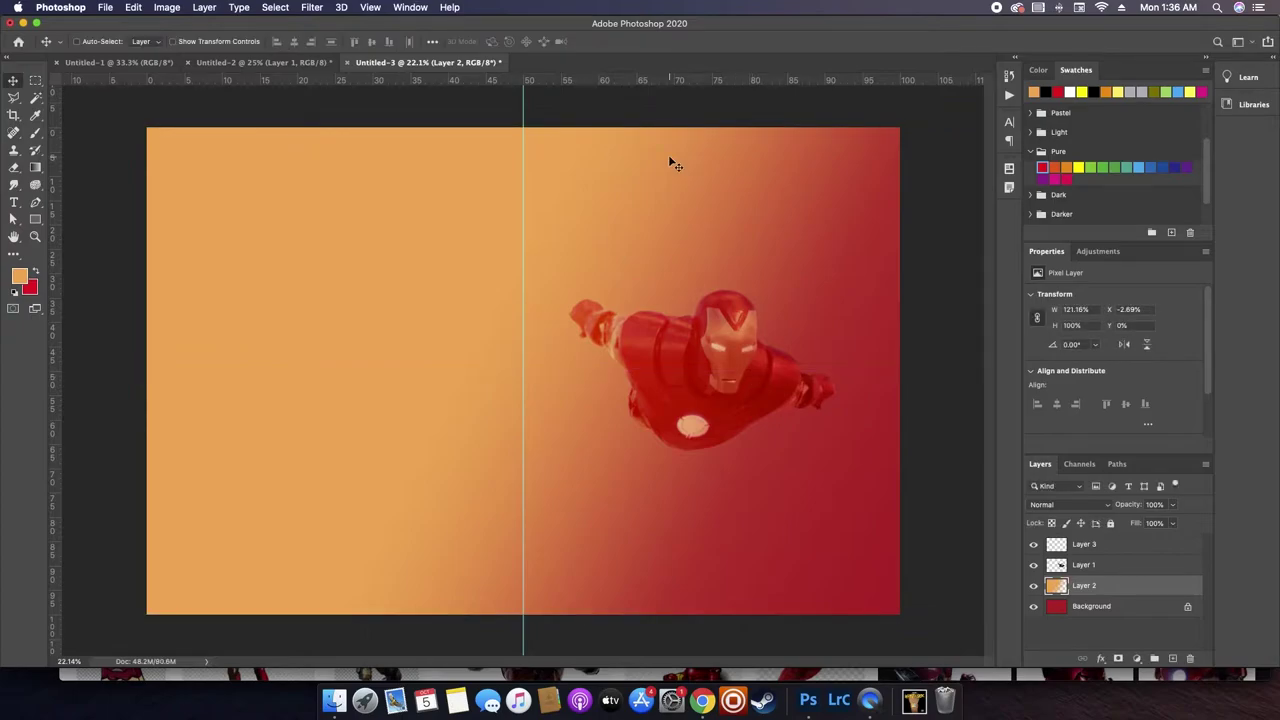
- Enlarge the Iron Man figure to about 45% width and 42% height and reposition it on the right half of the spread
{"action": "left_click", "coordinate": [712, 374]}
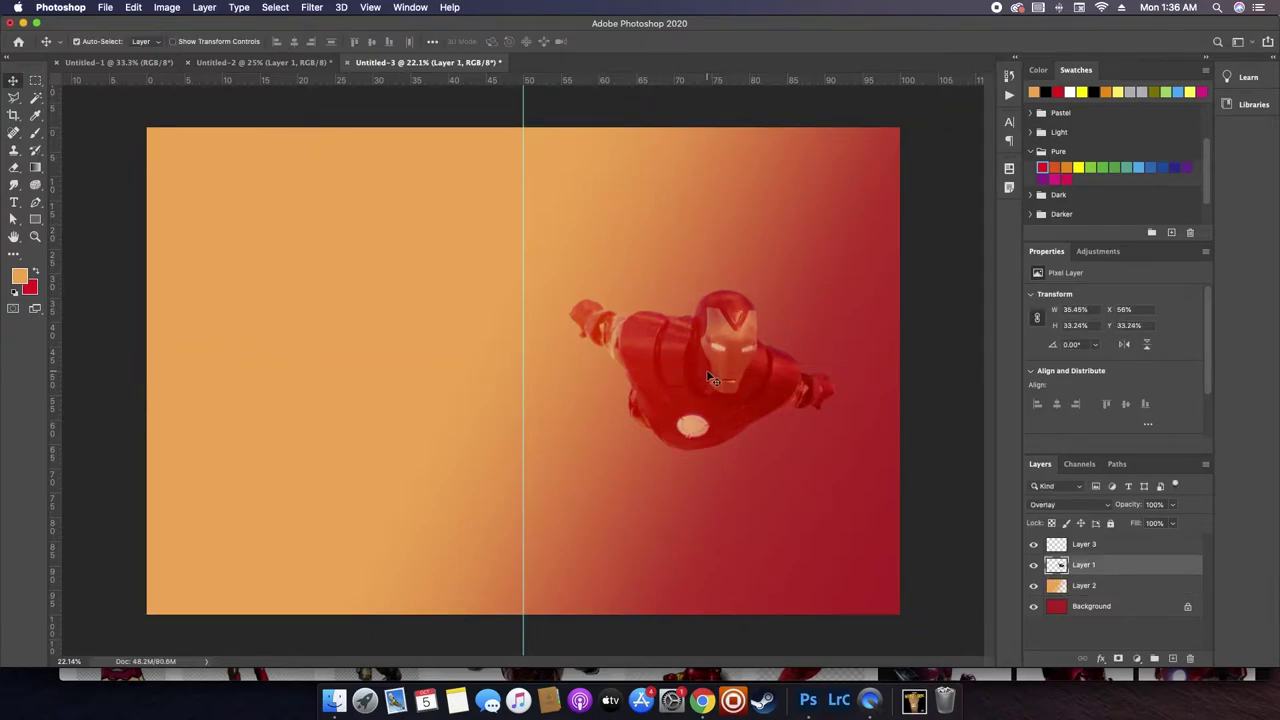
{"action": "key", "text": "ctrl+t"}
{"action": "left_click_drag", "start_coordinate": [702, 290], "coordinate": [702, 244]}
{"action": "key", "text": "Return"}
{"action": "left_click_drag", "start_coordinate": [709, 304], "coordinate": [716, 318]}
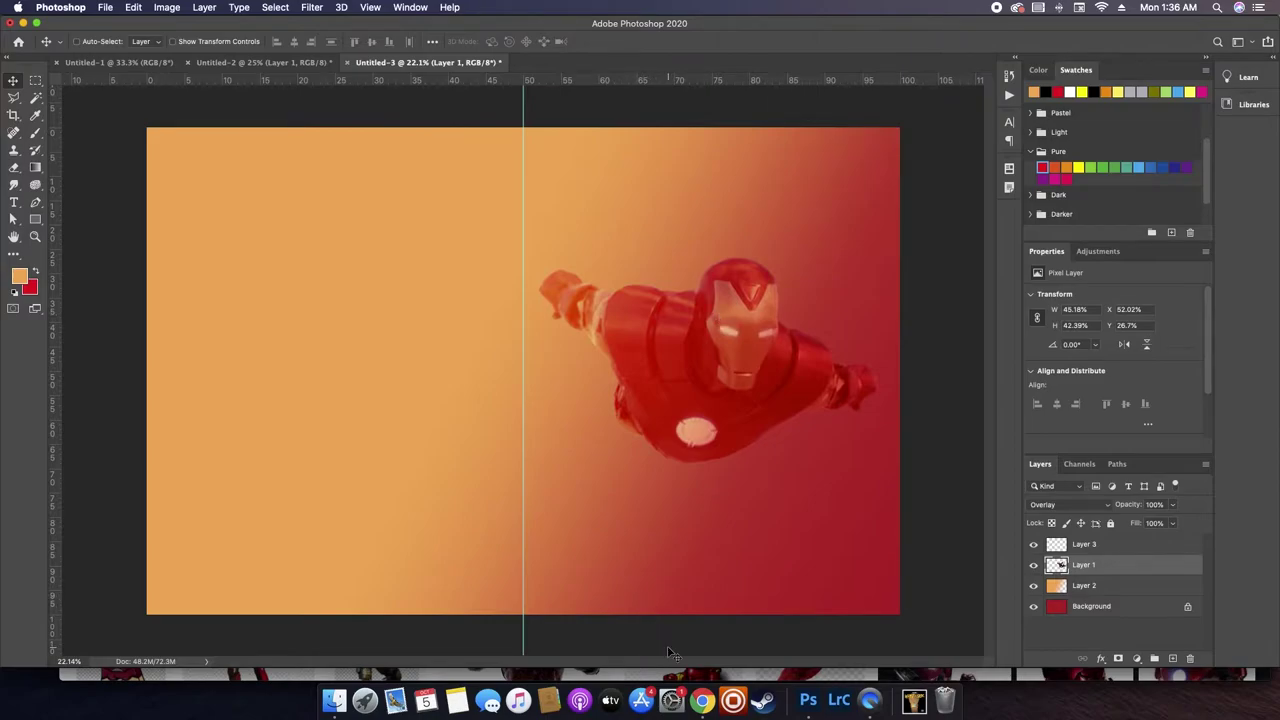
- Switch to Chrome, search Google Images for "clouds" and filter the results to the Large size
{"action": "left_click", "coordinate": [701, 700]}
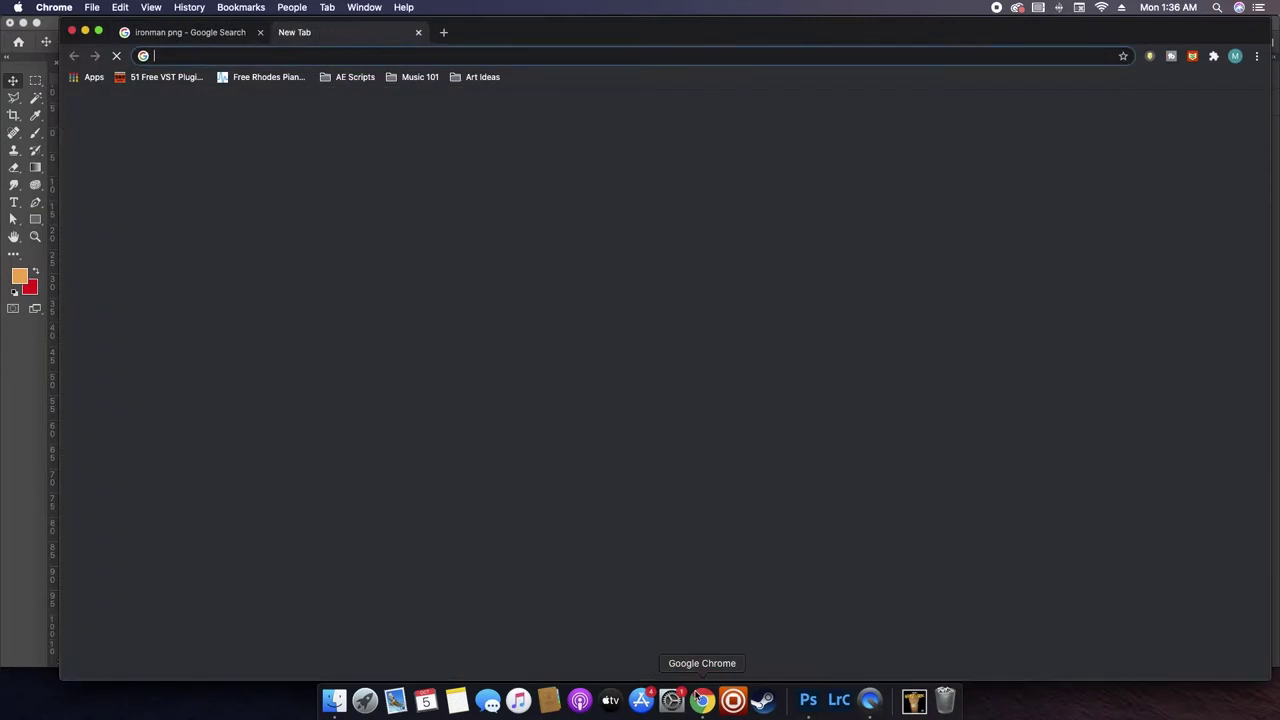
{"action": "type", "text": "clouds"}
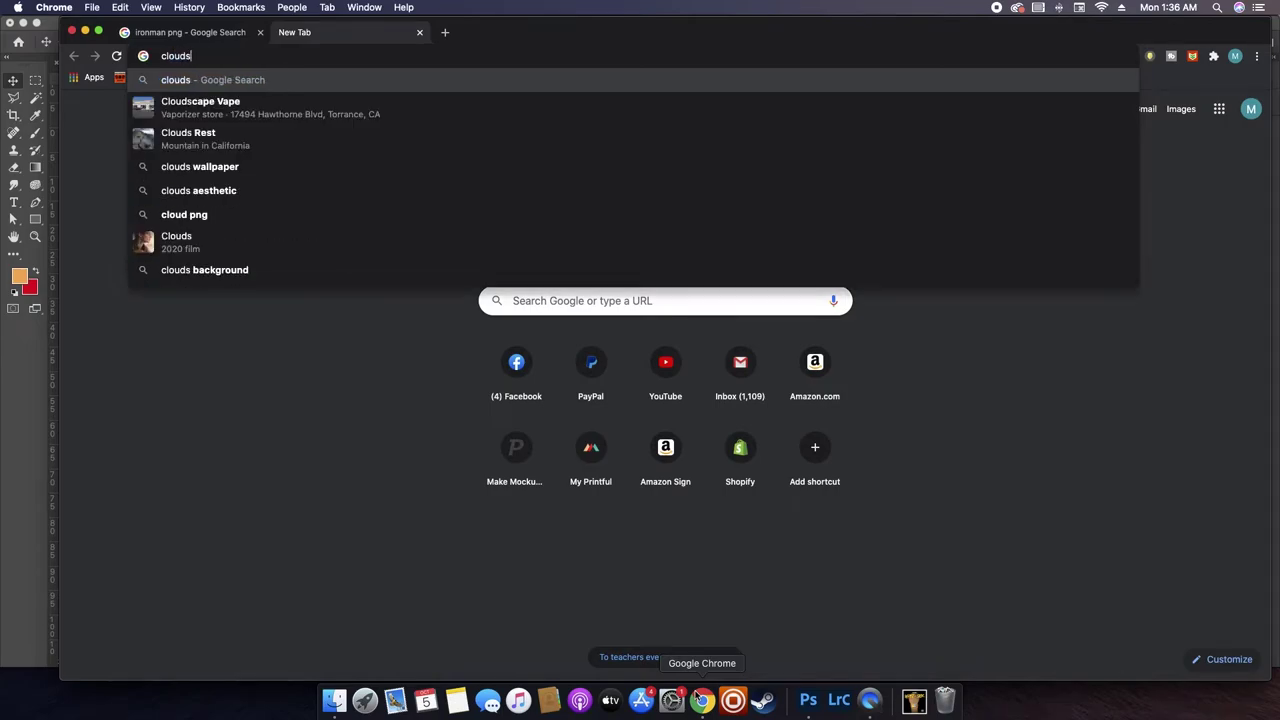
{"action": "key", "text": "Return"}
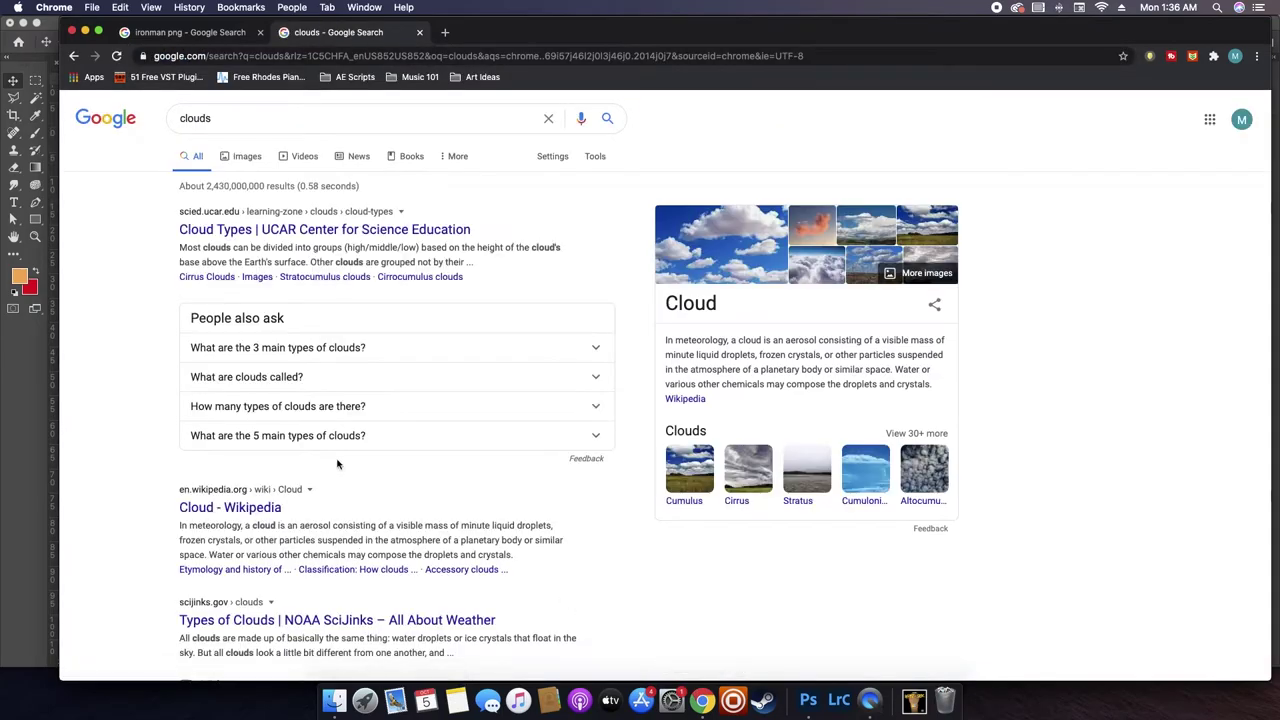
{"action": "left_click", "coordinate": [247, 156]}
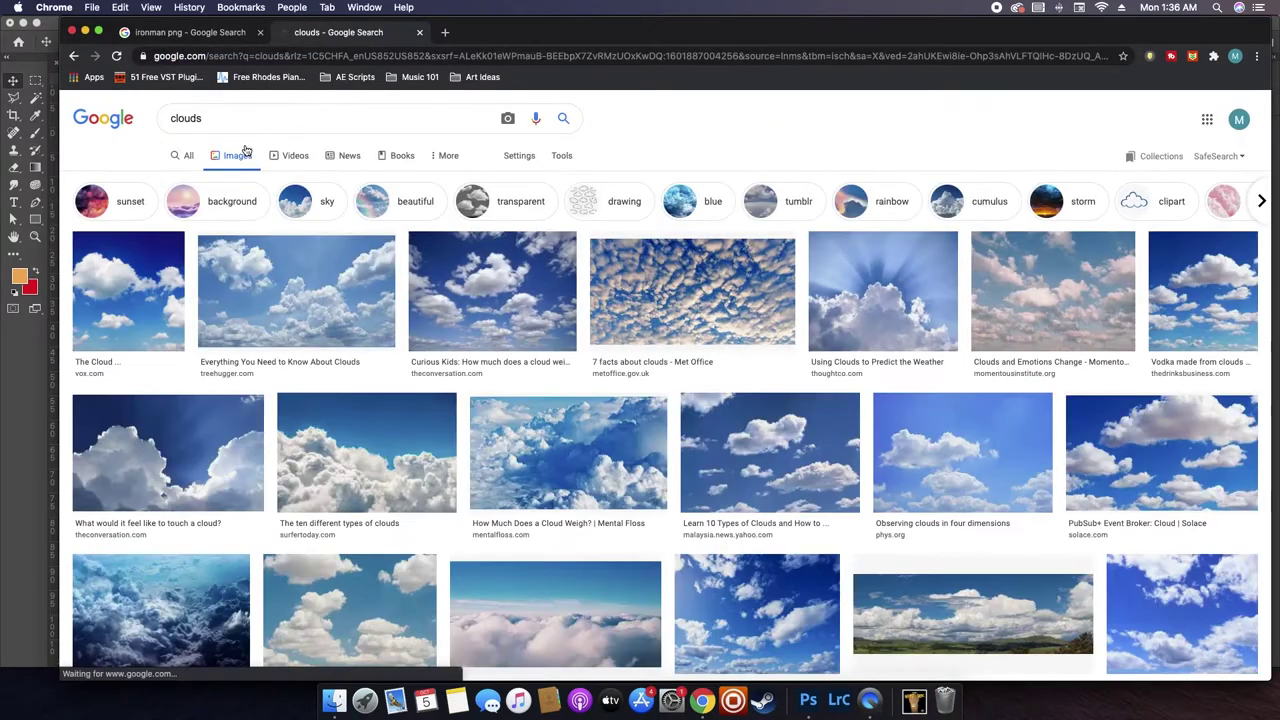
{"action": "left_click", "coordinate": [563, 155]}
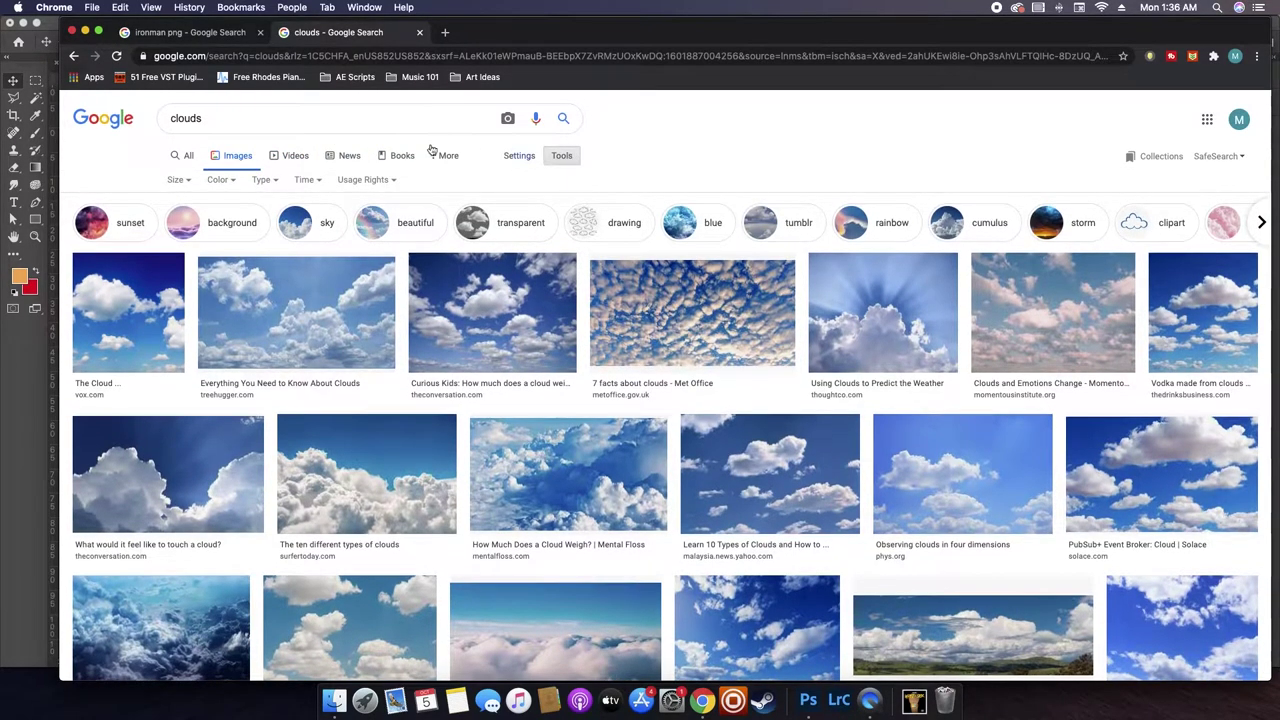
{"action": "left_click", "coordinate": [188, 180]}
{"action": "left_click", "coordinate": [182, 220]}
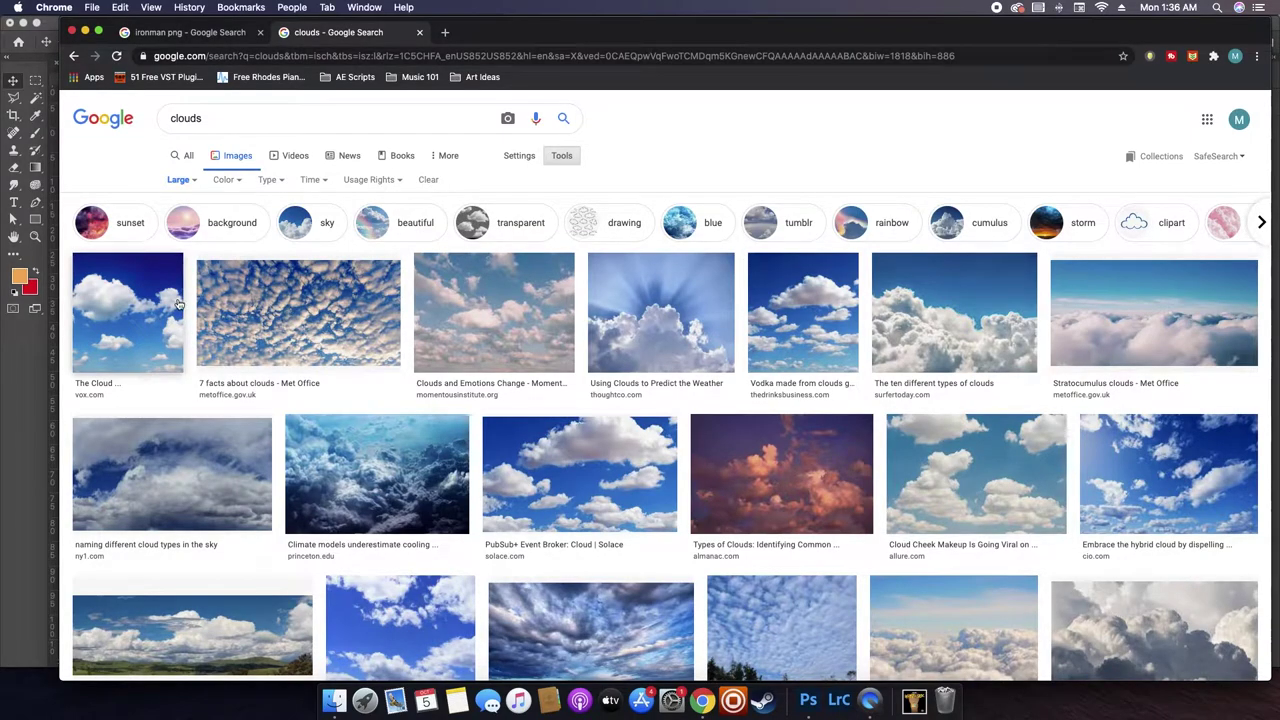
- Copy the vox.com cloud photo and paste it into the Photoshop spread directly above the orange gradient layer
{"action": "left_click", "coordinate": [140, 310]}
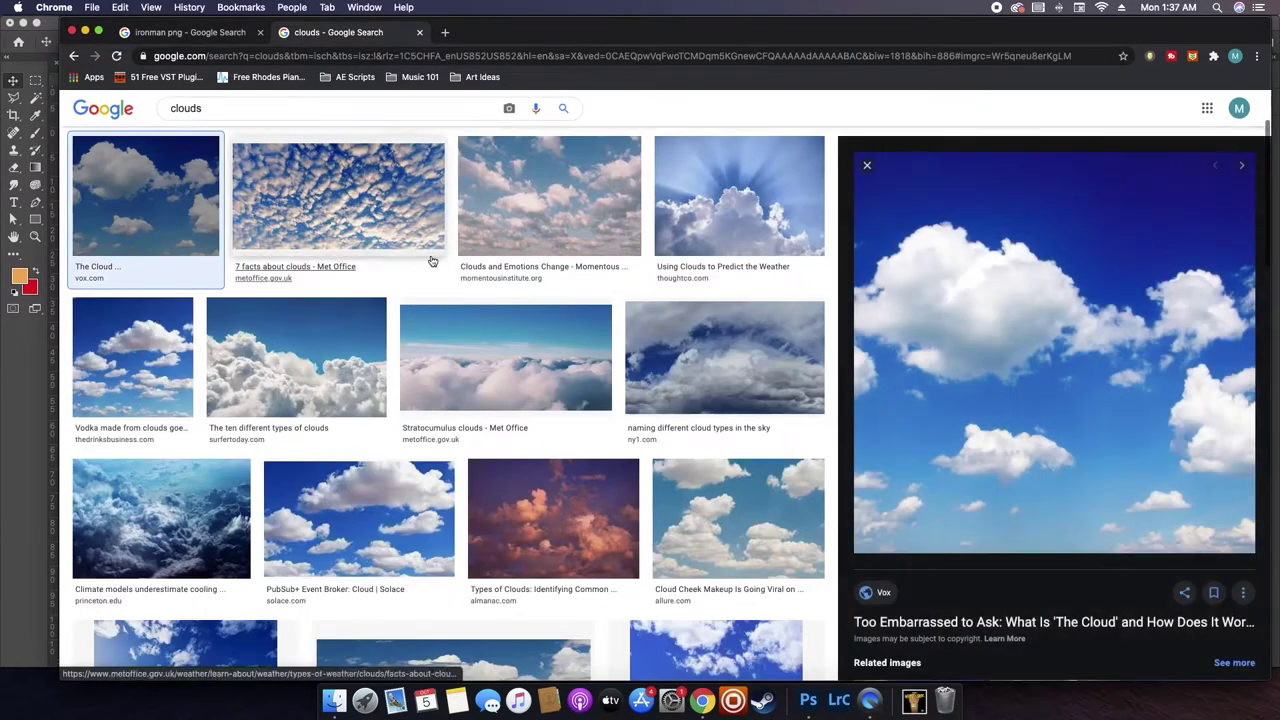
{"action": "right_click", "coordinate": [1037, 374]}
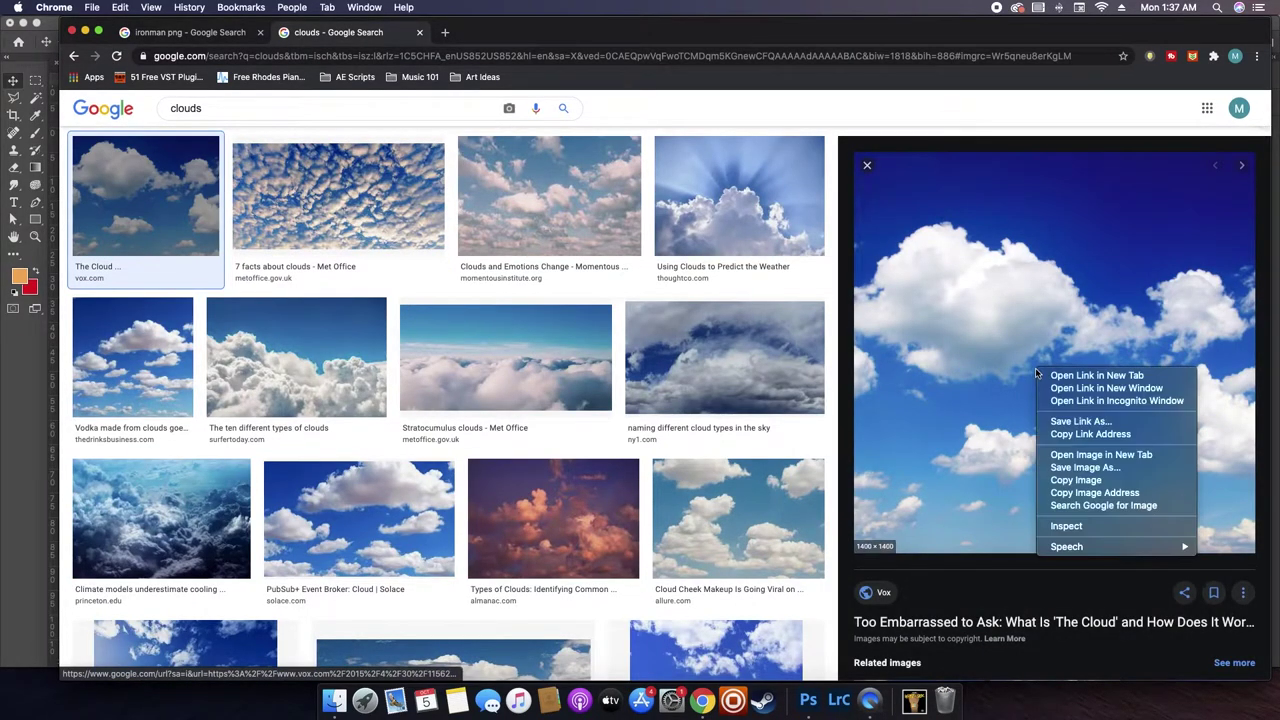
{"action": "left_click", "coordinate": [1060, 480]}
{"action": "left_click", "coordinate": [807, 700]}
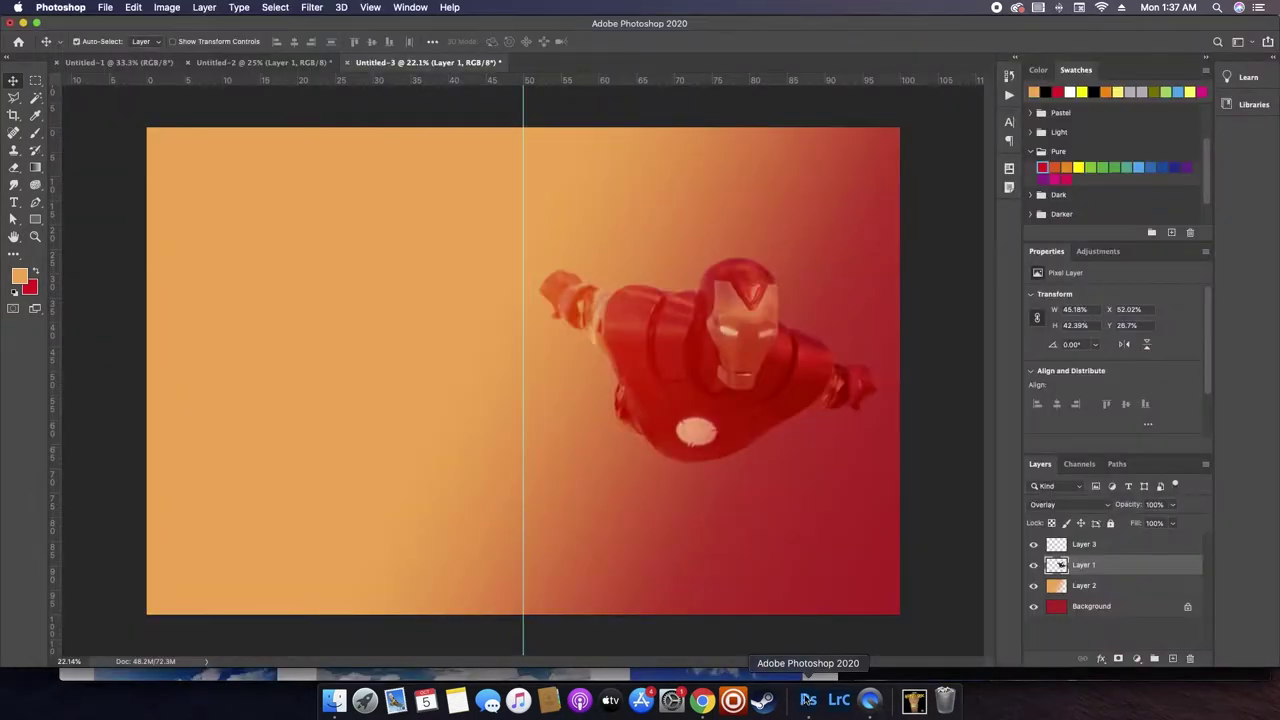
{"action": "left_click", "coordinate": [1080, 586]}
{"action": "key", "text": "super+v"}
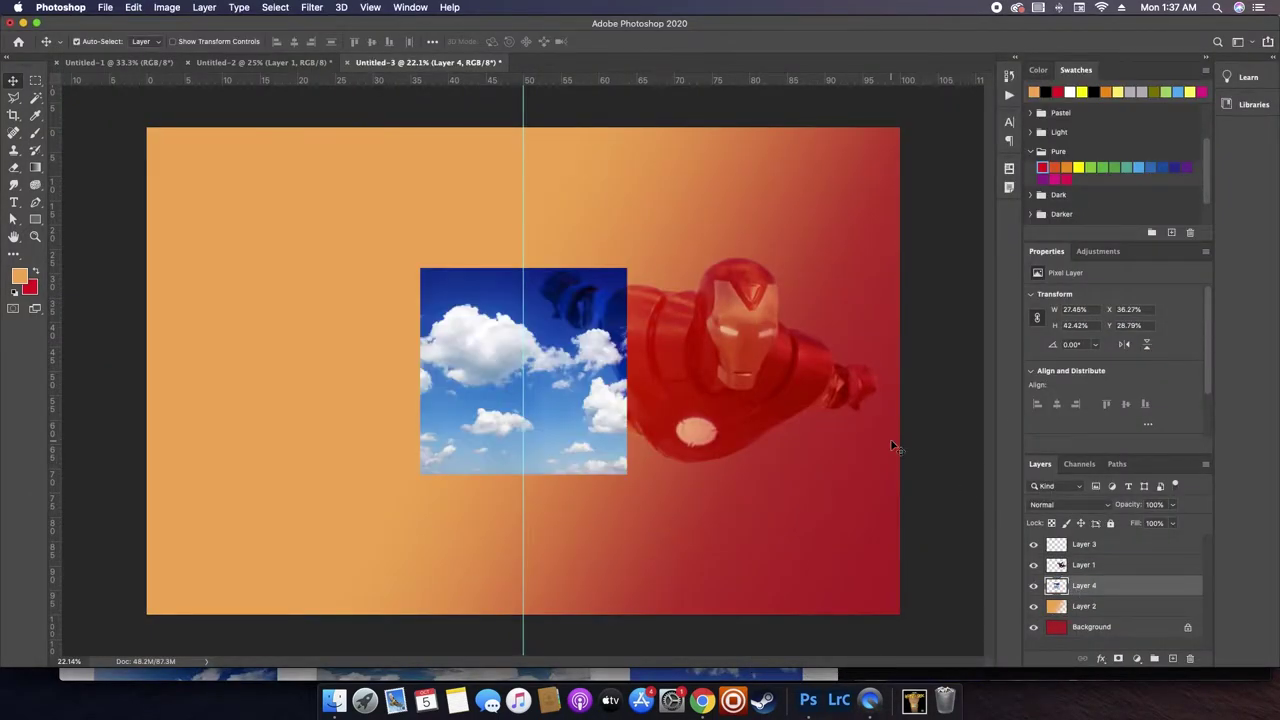
- Enlarge the cloud photo proportionally to about 64% width and 98% height so it reaches the canvas's right edge
{"action": "key", "text": "super+t"}
{"action": "left_click_drag", "start_coordinate": [640, 369], "coordinate": [903, 393]}
{"action": "key", "text": "Return"}
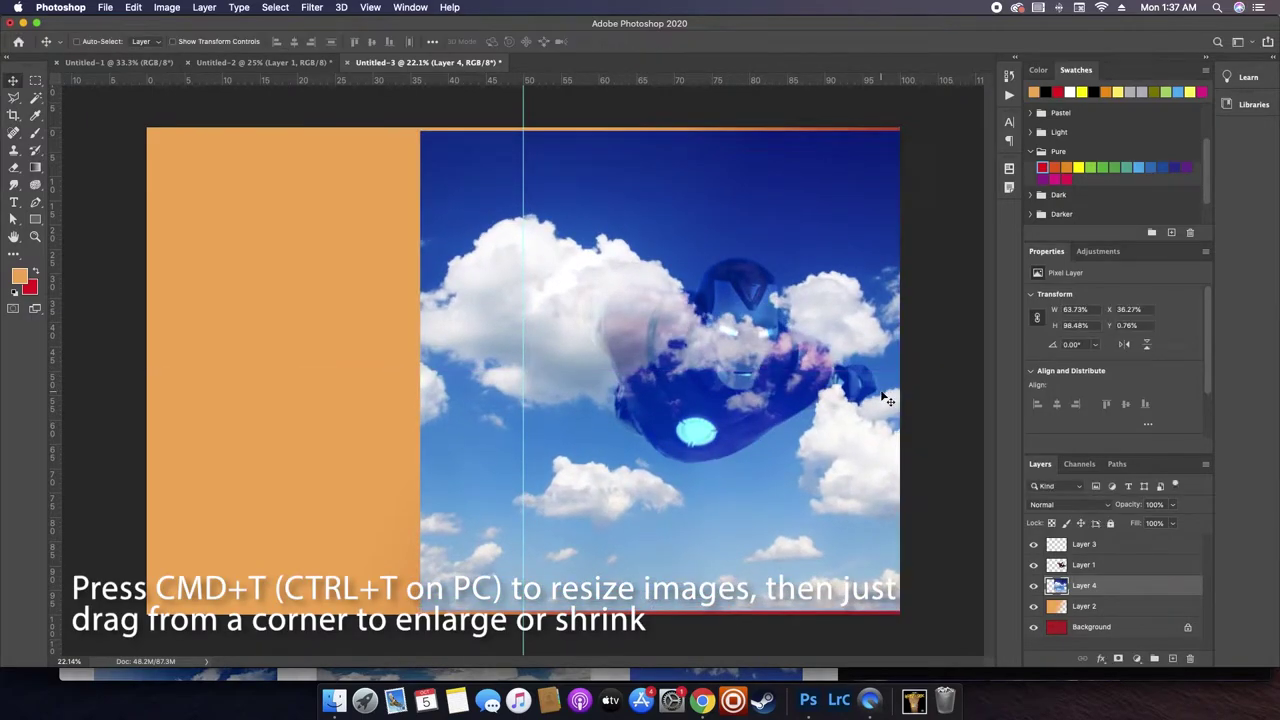
- Set the Iron Man layer's blend mode to Normal and the cloud layer's blend mode to Lighten
{"action": "left_click", "coordinate": [1057, 566]}
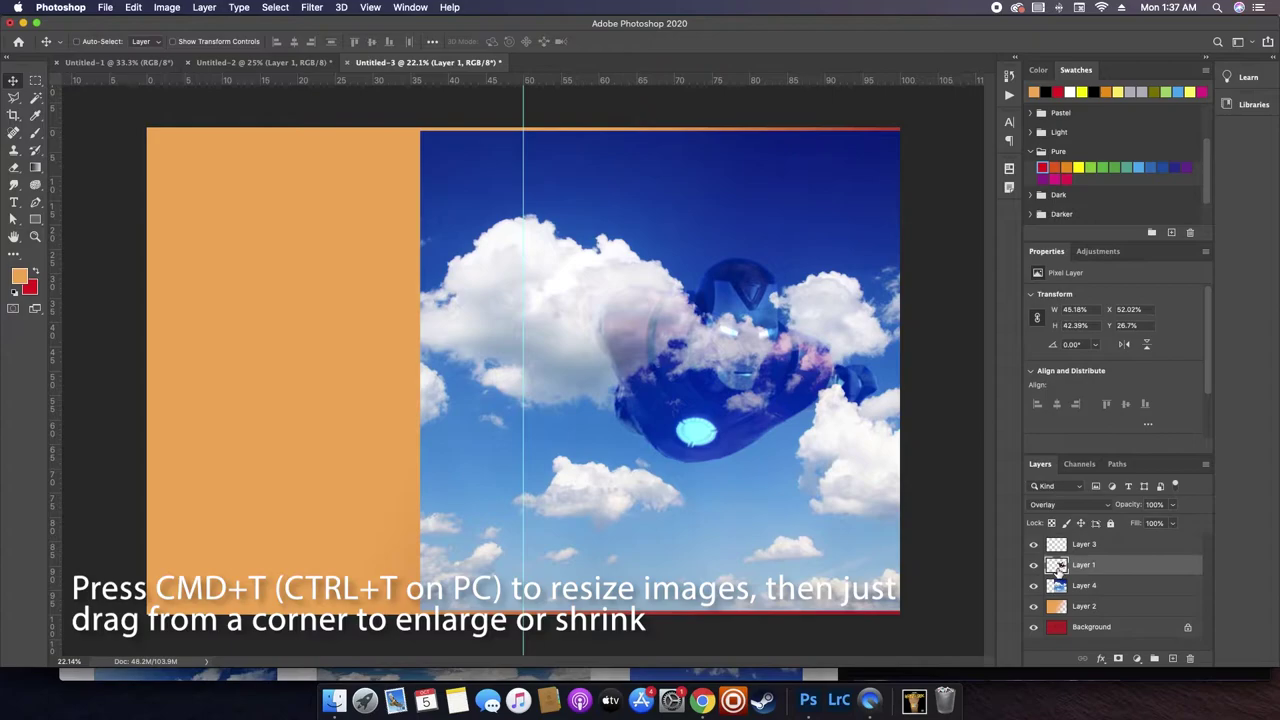
{"action": "left_click", "coordinate": [1068, 504]}
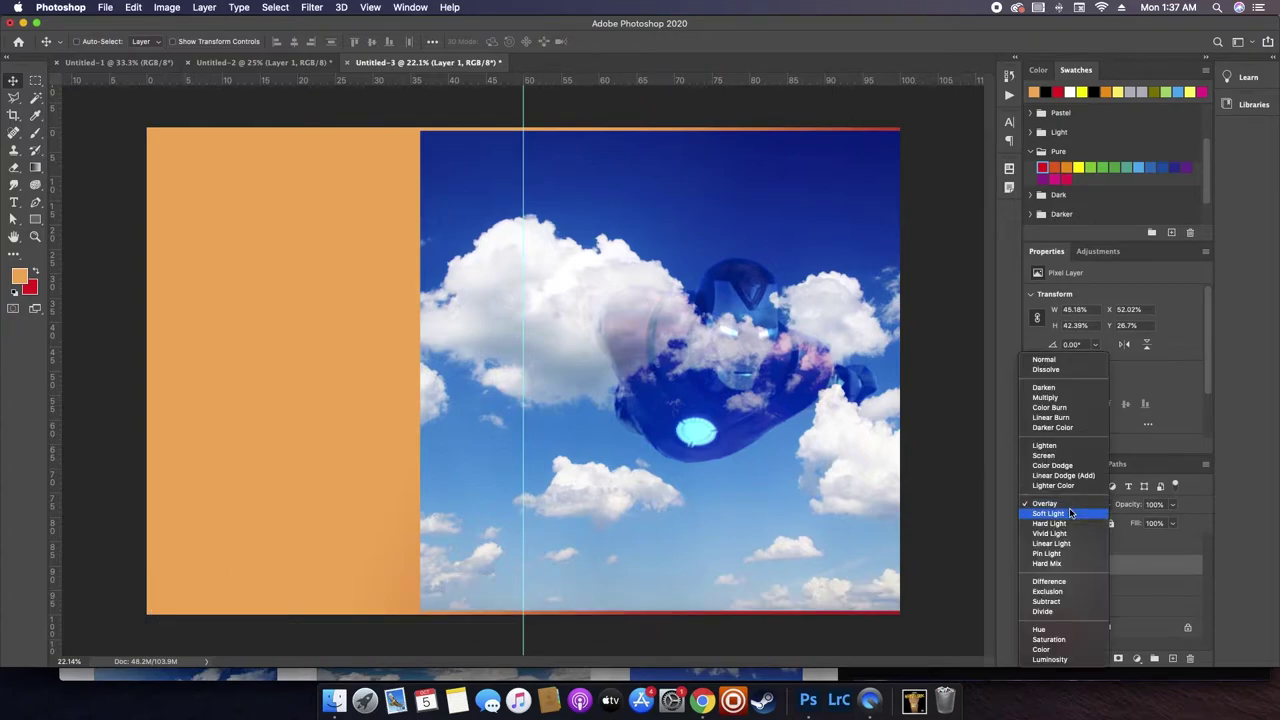
{"action": "left_click", "coordinate": [1068, 361]}
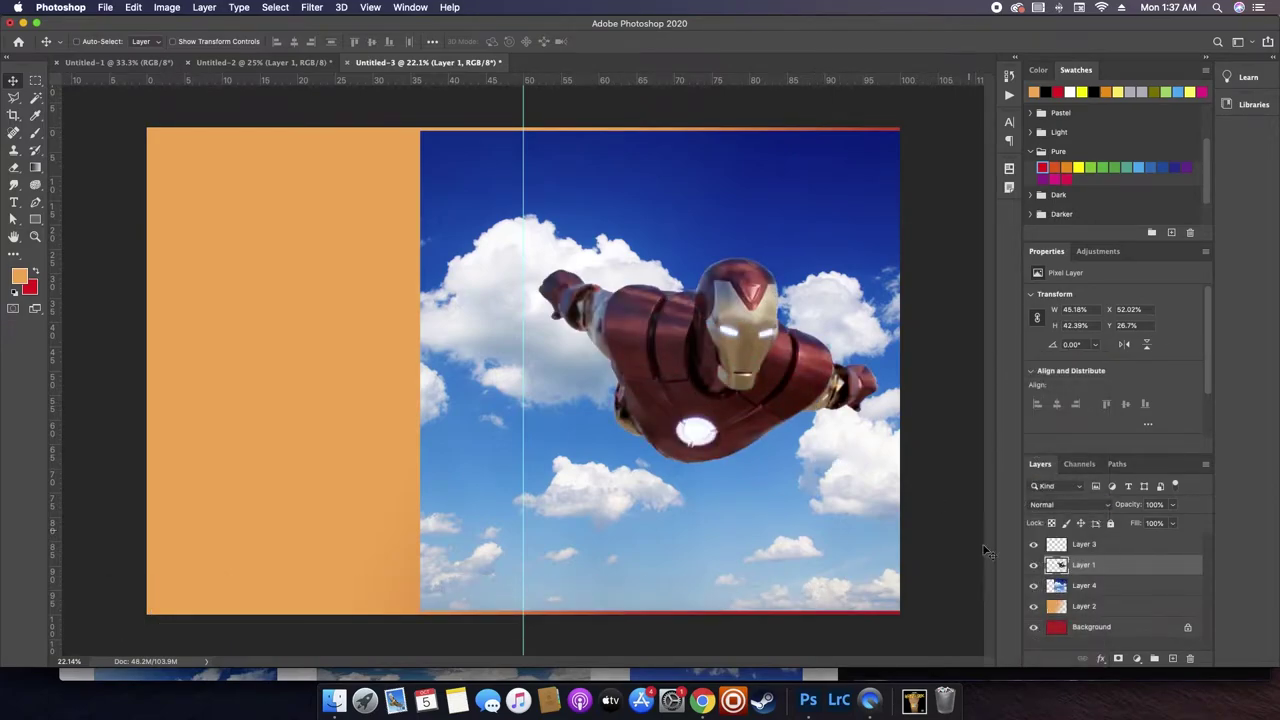
{"action": "left_click", "coordinate": [1057, 586]}
{"action": "left_click", "coordinate": [1068, 504]}
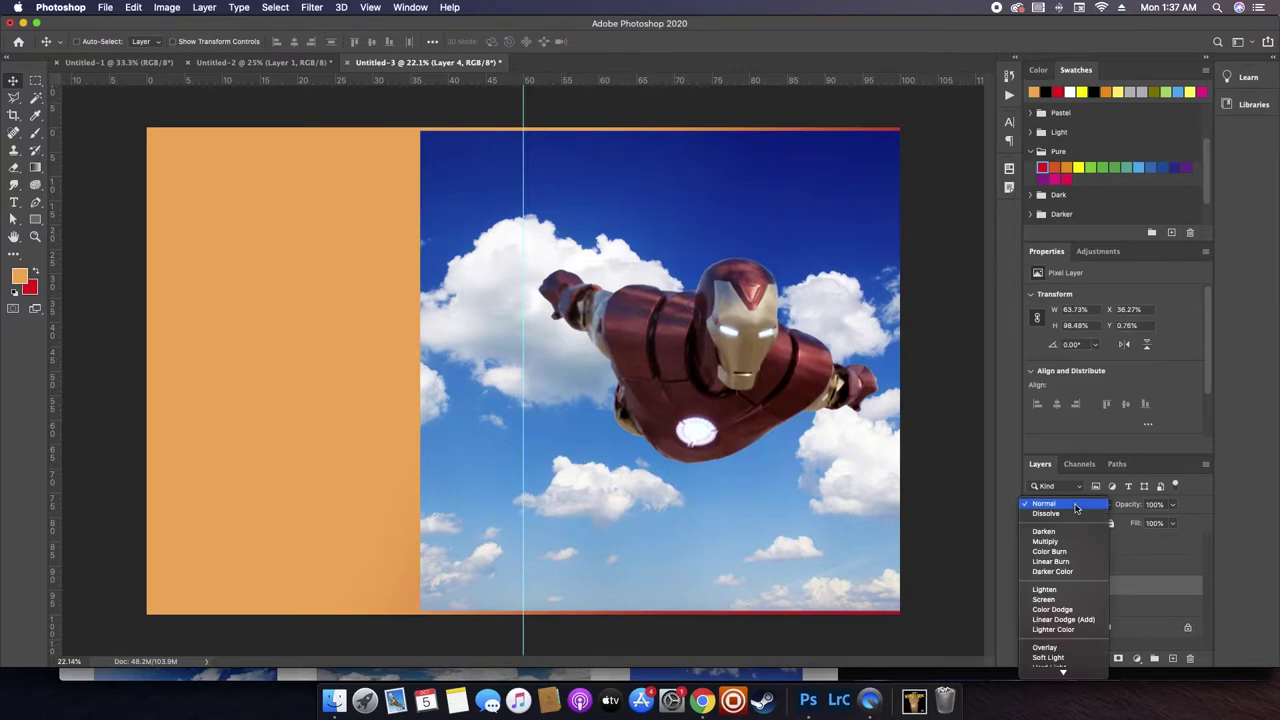
{"action": "left_click", "coordinate": [1044, 590]}
- Scale the cloud photo to about 65% width and 100% height so it covers the canvas from top to bottom
{"action": "key", "text": "super+t"}
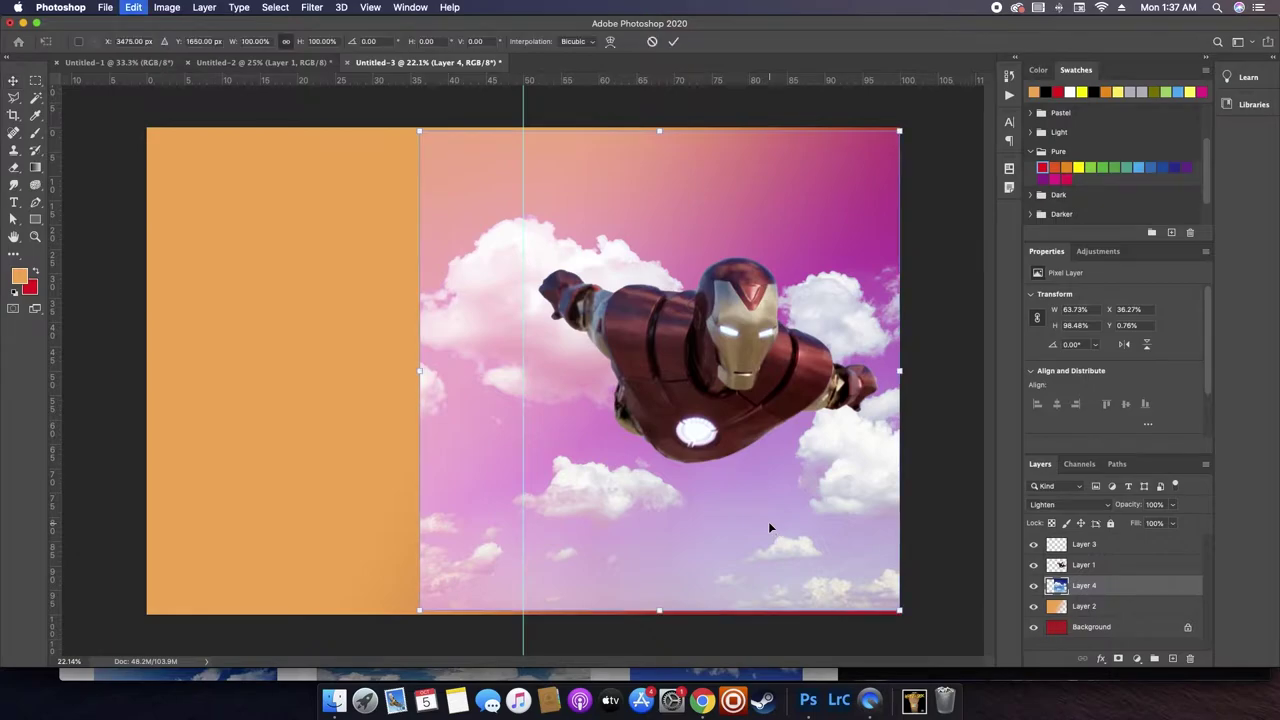
{"action": "left_click_drag", "start_coordinate": [653, 611], "coordinate": [656, 615]}
{"action": "left_click_drag", "start_coordinate": [658, 133], "coordinate": [658, 128]}
{"action": "key", "text": "Return"}
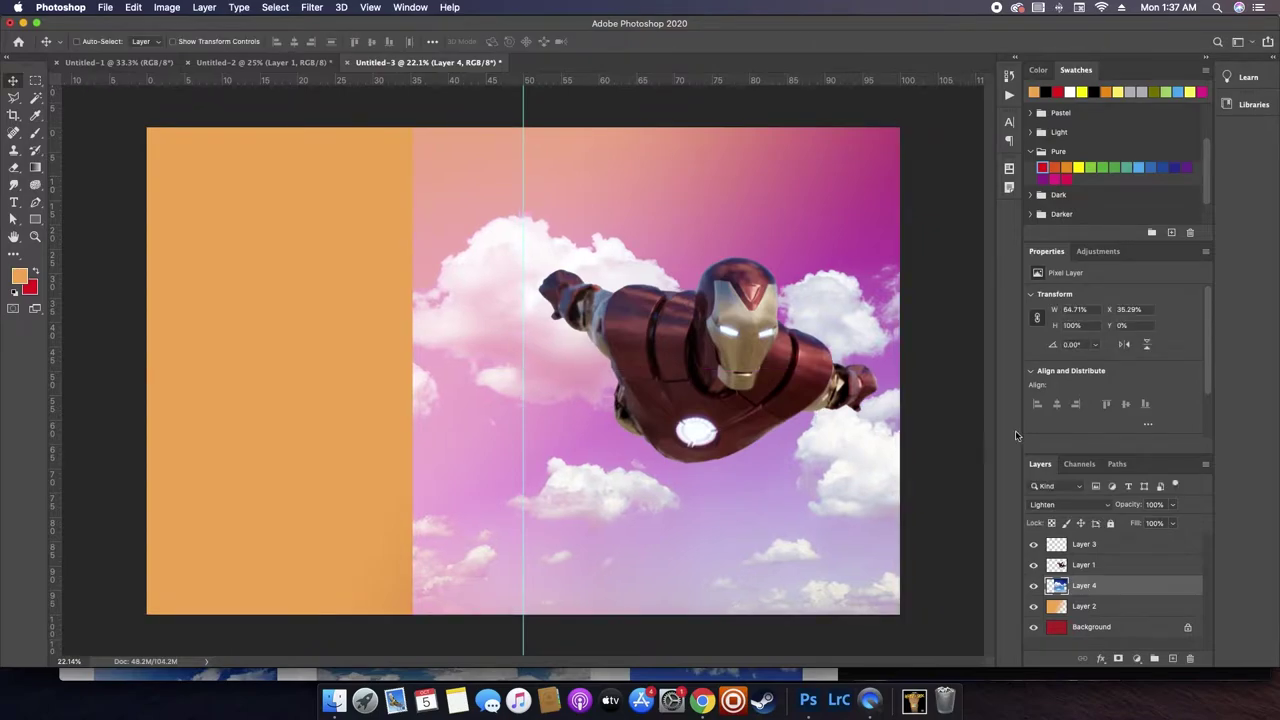
- Add a layer mask to the cloud layer and fade out its left edge with a horizontal black-to-transparent gradient
{"action": "left_click", "coordinate": [1118, 659]}
{"action": "key", "text": "g"}
{"action": "key", "text": "d"}
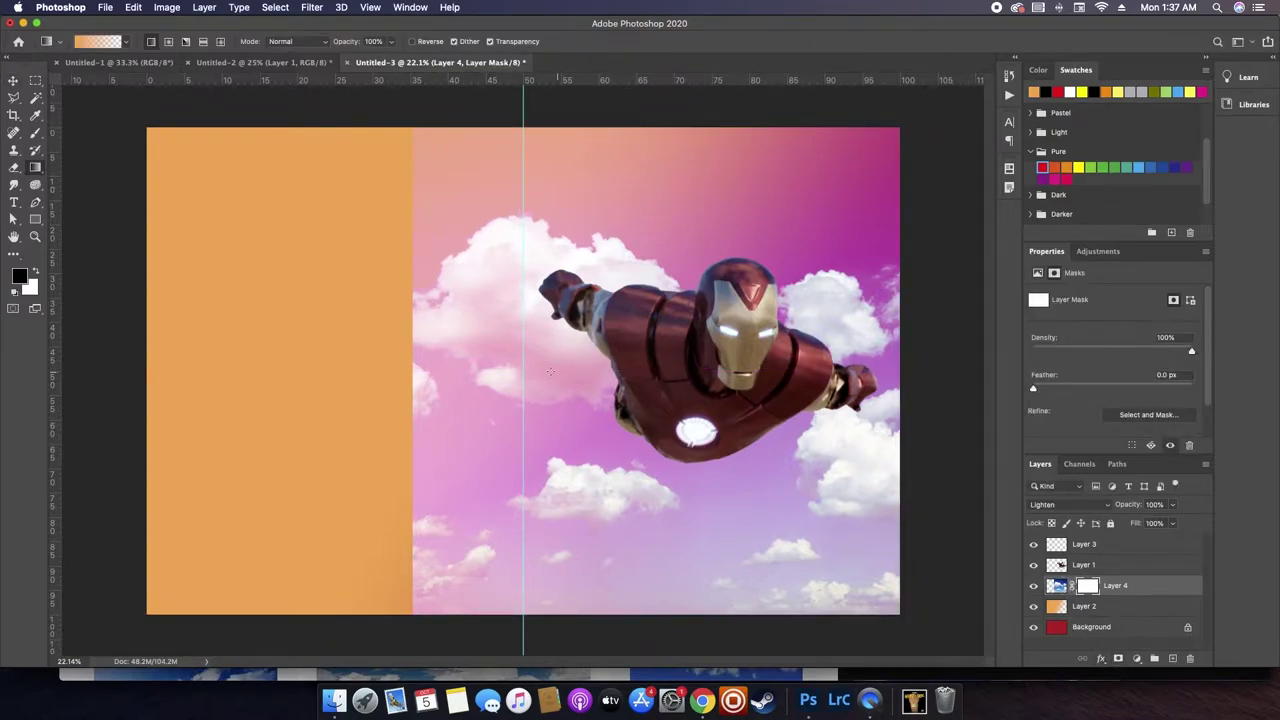
{"action": "left_click_drag", "start_coordinate": [463, 379], "coordinate": [616, 379]}
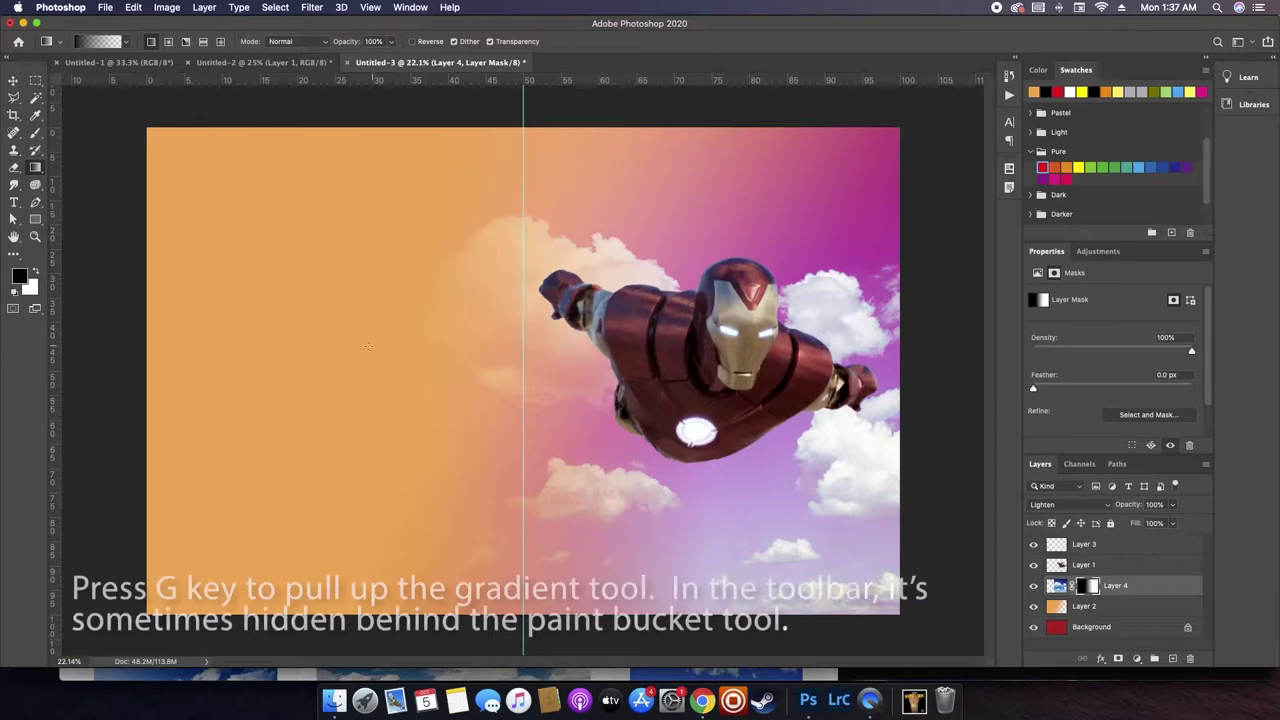
{"action": "key", "text": "v"}
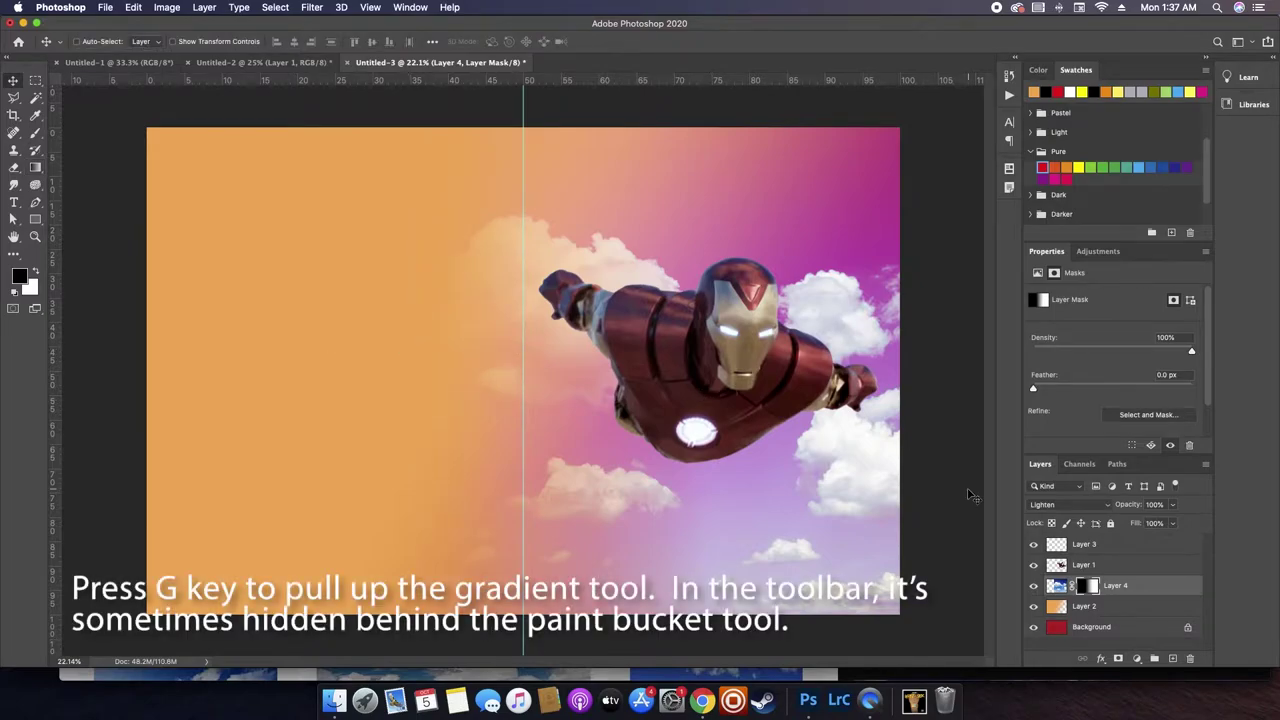
- On Layer 3, paint a red spot beside the left side of Iron Man's helmet with a soft 700 px brush
{"action": "left_click", "coordinate": [1095, 553]}
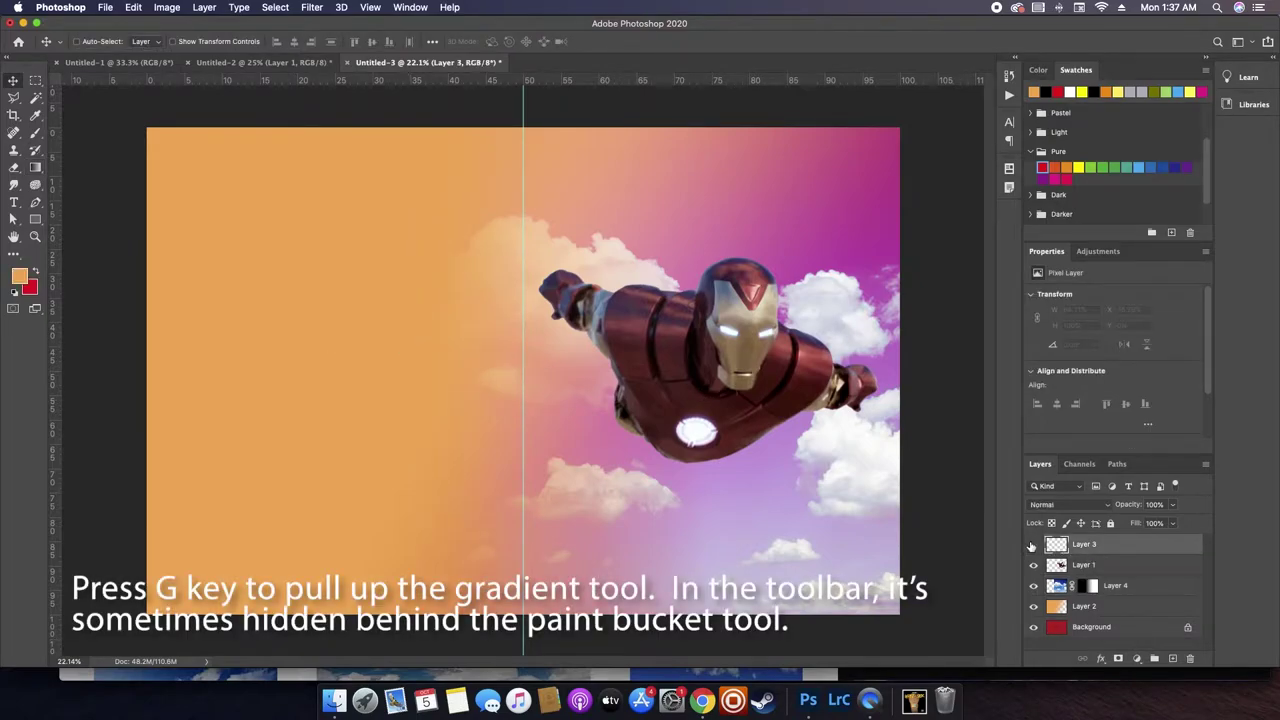
{"action": "key", "text": "b"}
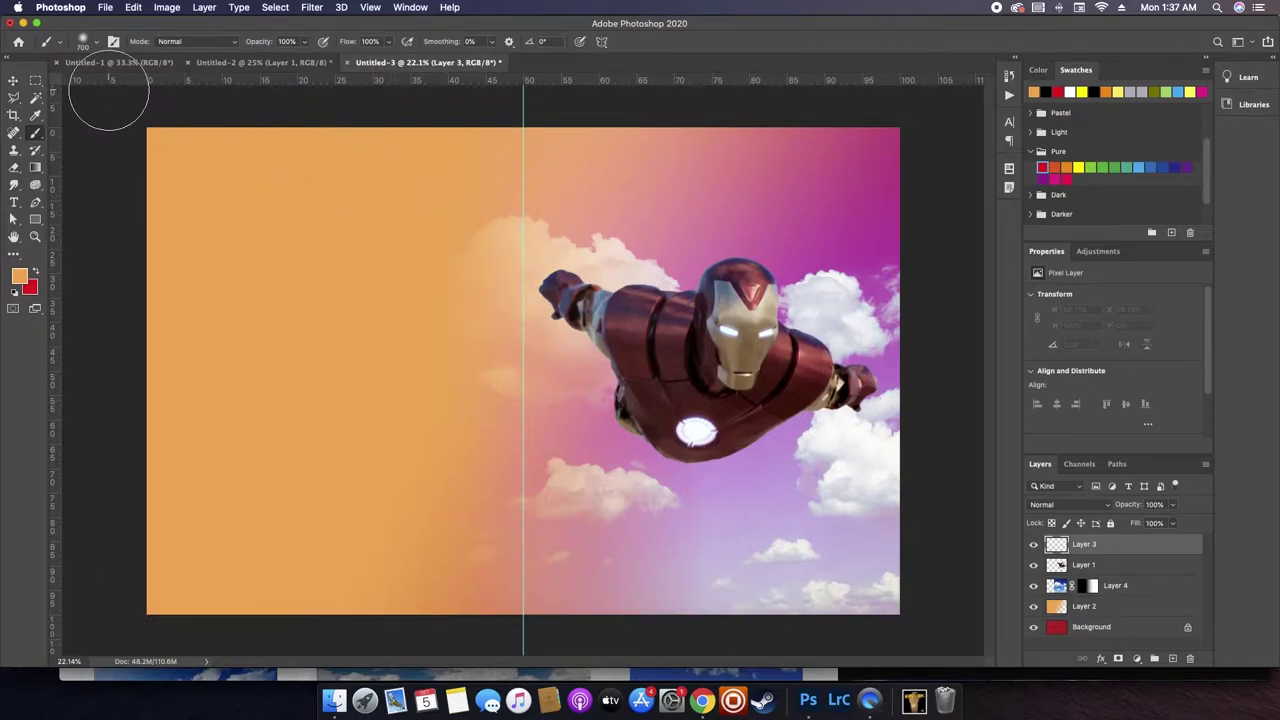
{"action": "left_click", "coordinate": [94, 42]}
{"action": "left_click", "coordinate": [94, 42]}
{"action": "key", "text": "x"}
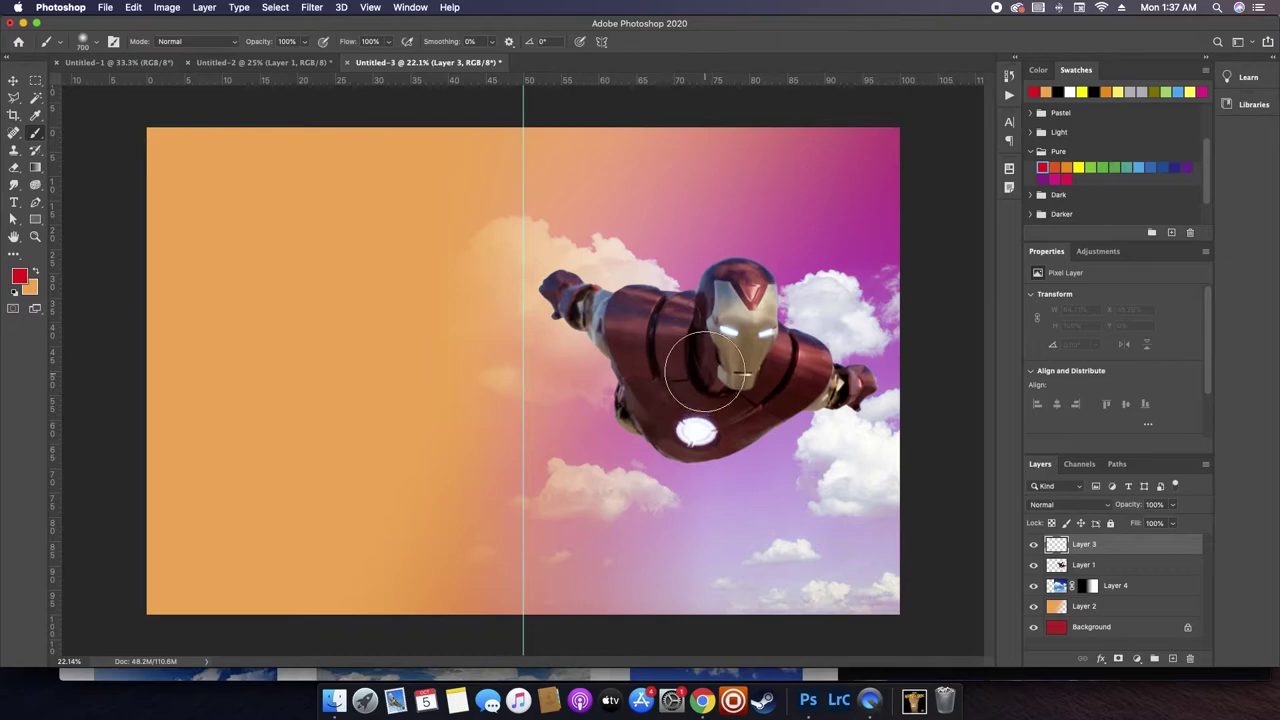
{"action": "left_click", "coordinate": [684, 298]}
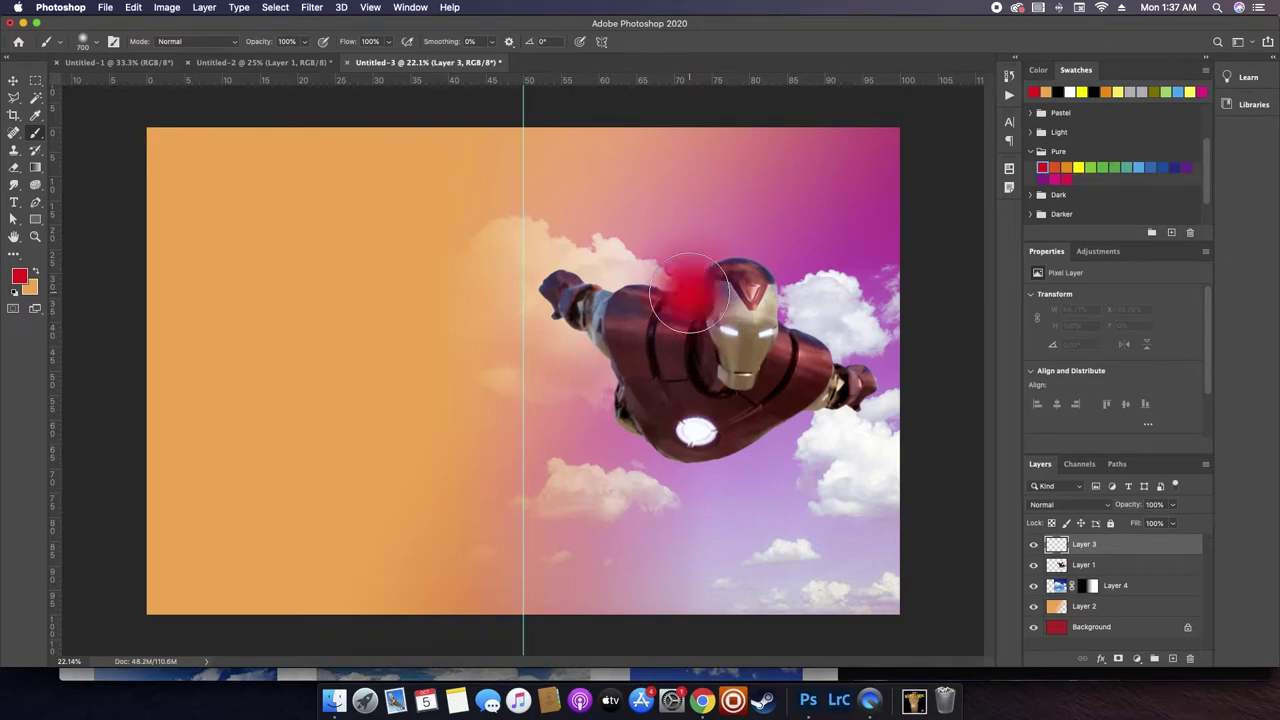
- Set the blend mode of Layer 3, holding the red spot, to Screen
{"action": "key", "text": "v"}
{"action": "left_click", "coordinate": [1068, 505]}
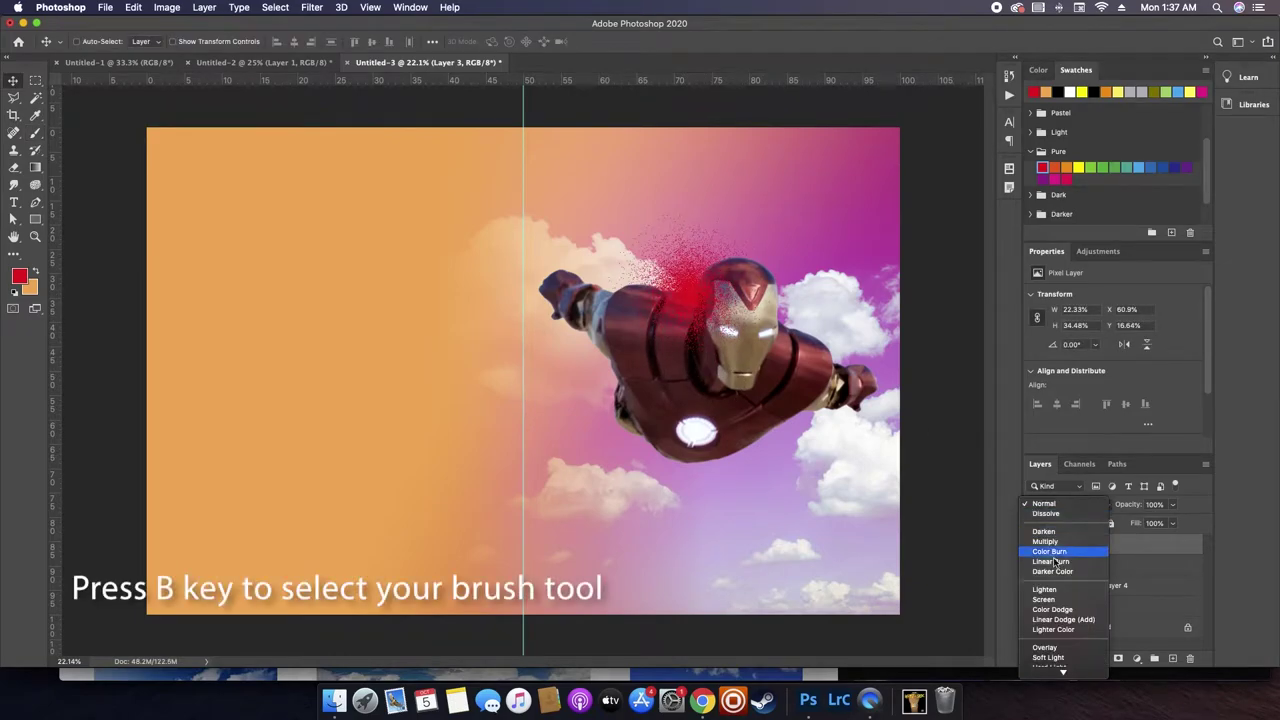
{"action": "left_click", "coordinate": [1045, 600]}
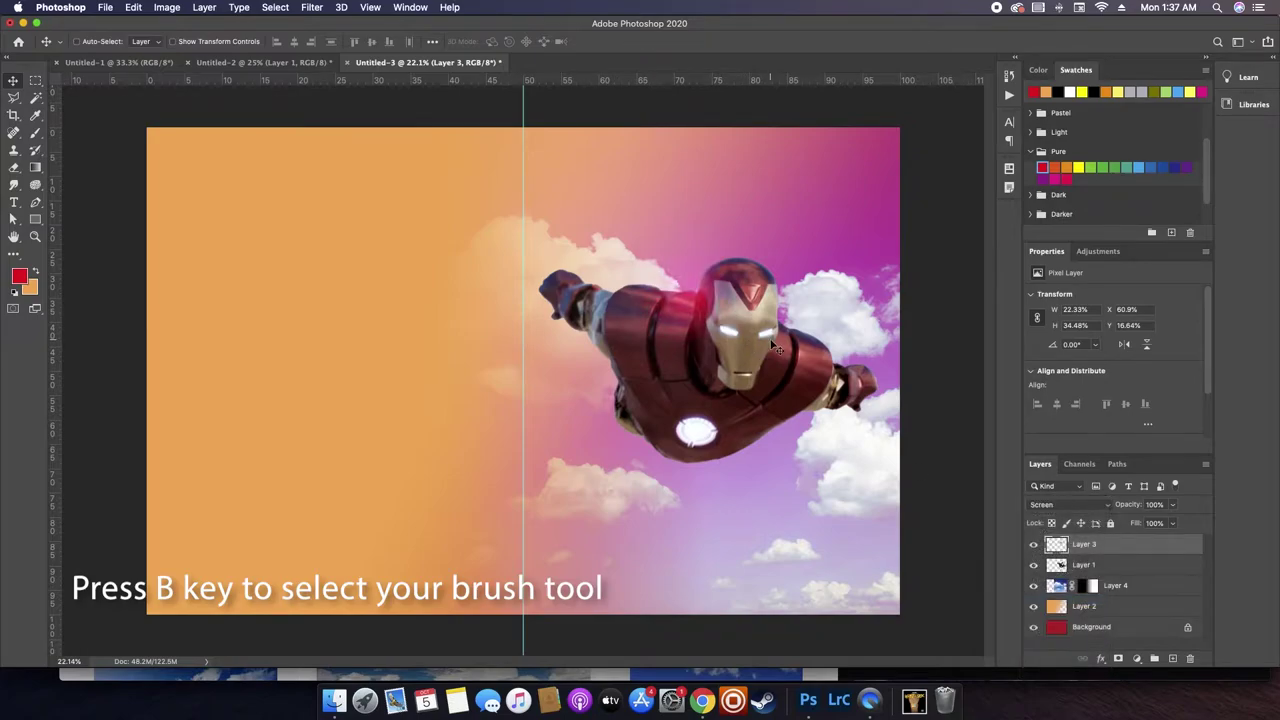
- Brush a light orange glow on the same layer over the right side of Iron Man's face and shoulder
{"action": "key", "text": "x"}
{"action": "key", "text": "b"}
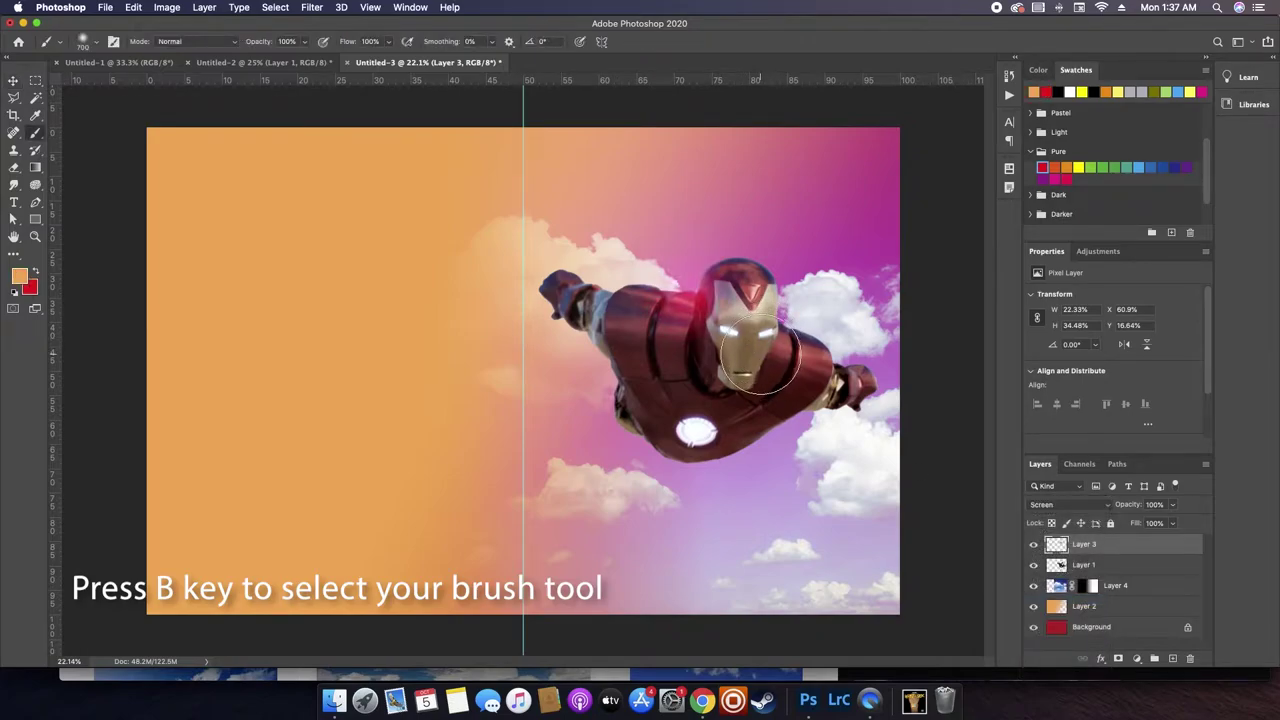
{"action": "left_click", "coordinate": [758, 356]}
{"action": "left_click_drag", "start_coordinate": [758, 352], "coordinate": [775, 312]}
- Create a new layer at the top of the stack and fill it entirely with black
{"action": "key", "text": "super+alt+shift+n"}
{"action": "key", "text": "d"}
{"action": "key", "text": "x"}
{"action": "key", "text": "v"}
{"action": "left_click", "coordinate": [133, 7]}
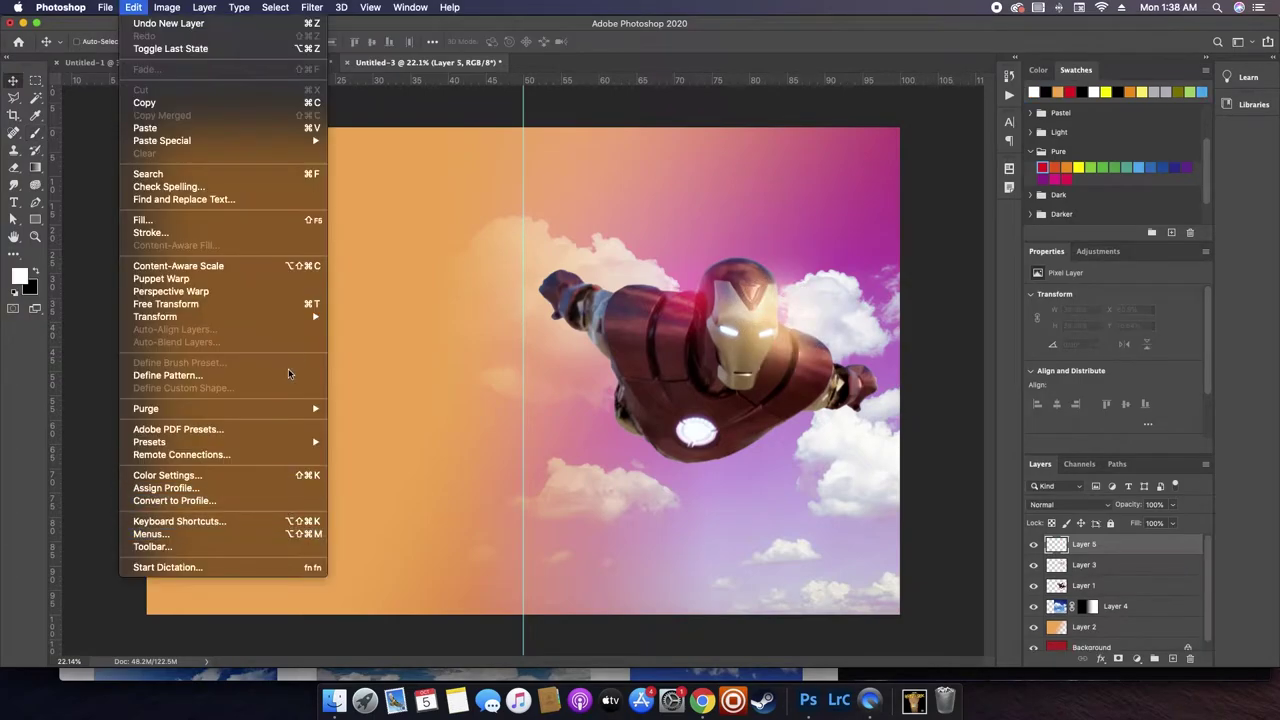
{"action": "left_click", "coordinate": [266, 219]}
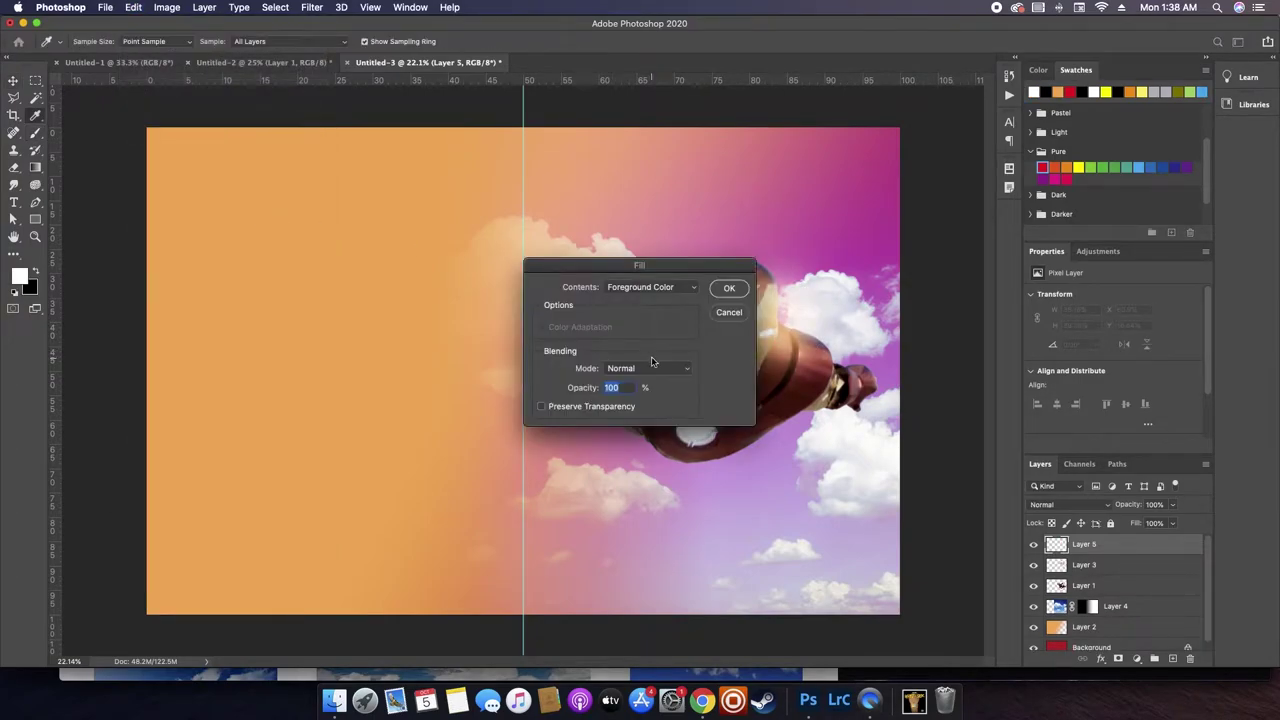
{"action": "left_click", "coordinate": [668, 293]}
{"action": "left_click", "coordinate": [668, 297]}
{"action": "left_click", "coordinate": [729, 289]}
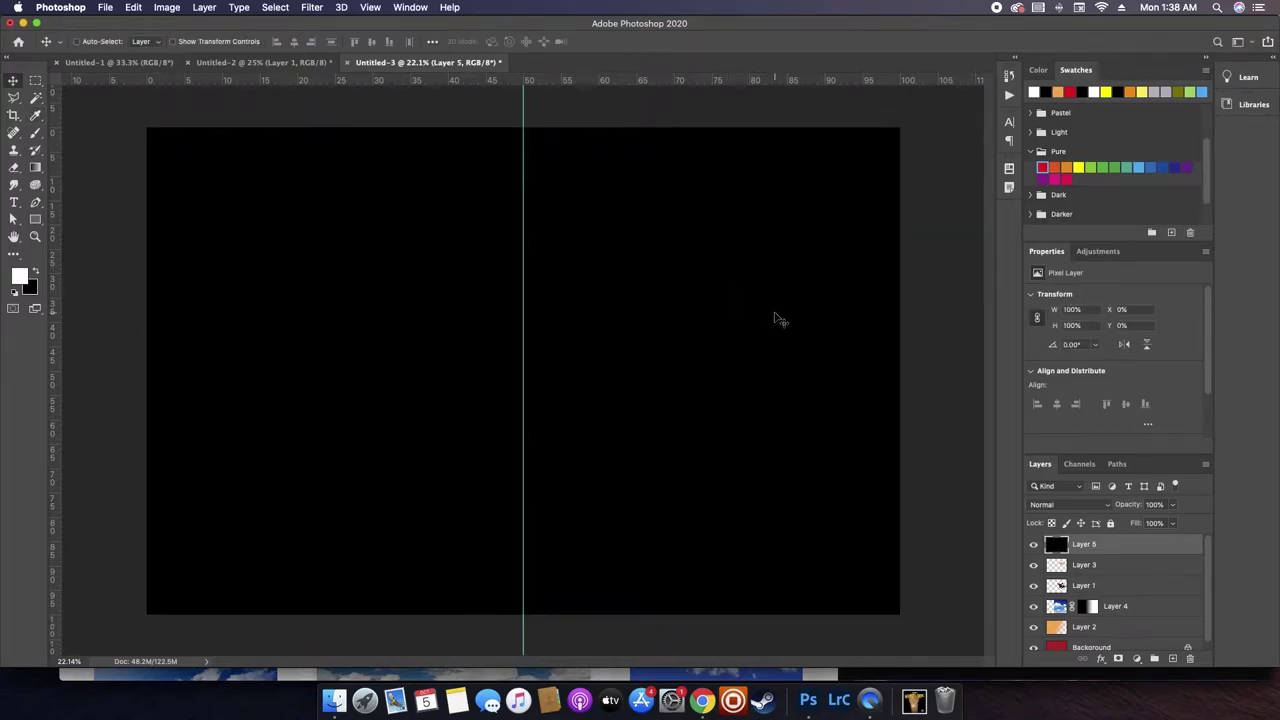
- Render a 105mm Prime lens flare at 49% brightness on the black layer
{"action": "left_click", "coordinate": [313, 7]}
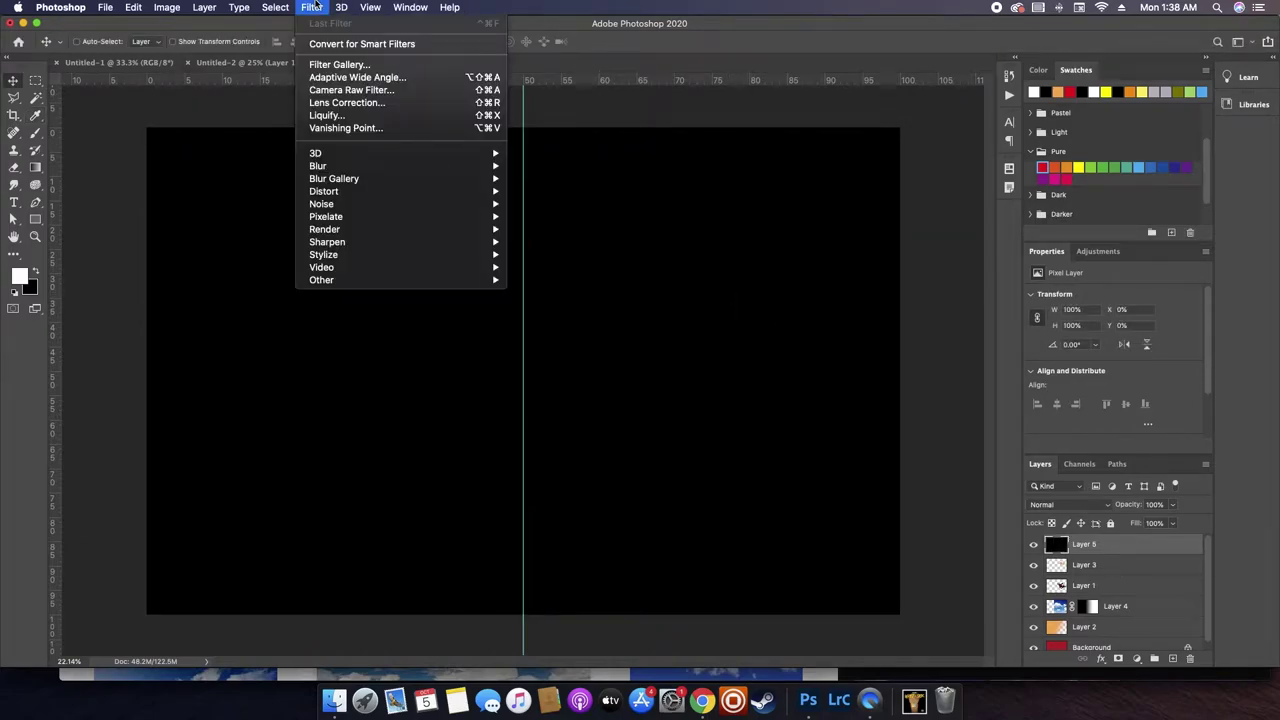
{"action": "mouse_move", "coordinate": [467, 226]}
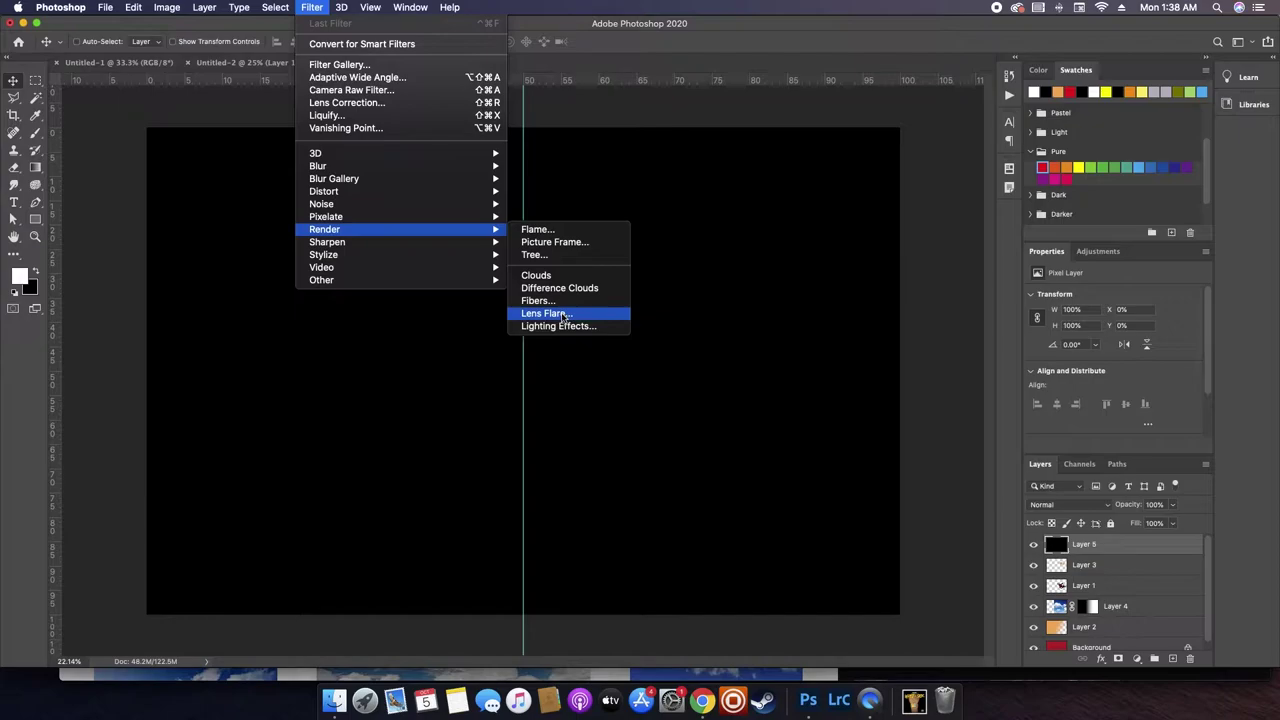
{"action": "left_click", "coordinate": [545, 313]}
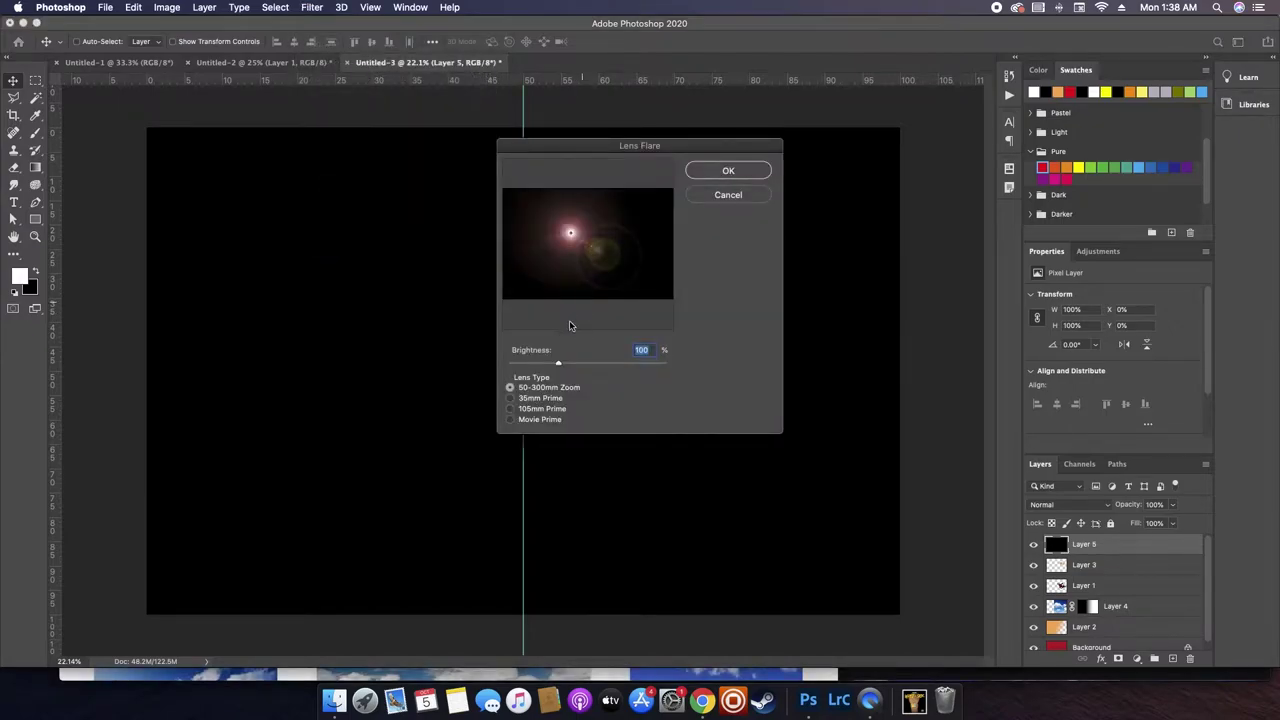
{"action": "left_click", "coordinate": [521, 398]}
{"action": "left_click", "coordinate": [521, 409]}
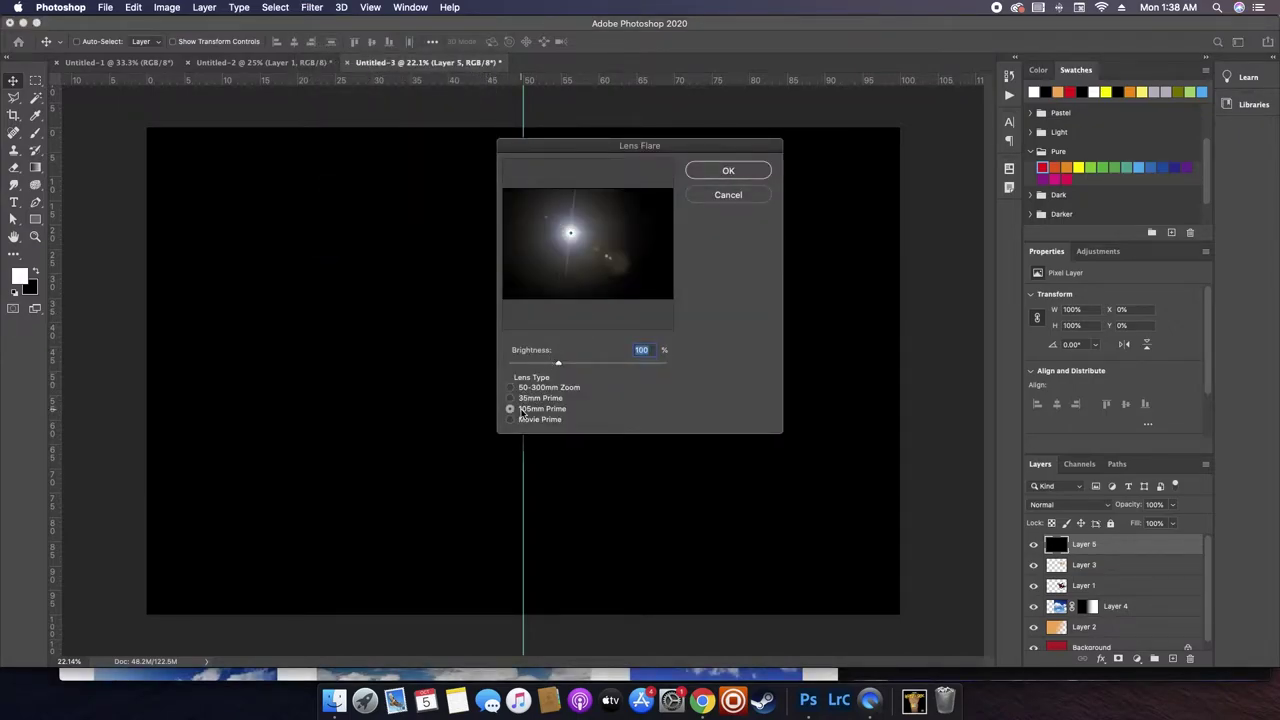
{"action": "left_click", "coordinate": [524, 421]}
{"action": "left_click", "coordinate": [535, 410]}
{"action": "left_click", "coordinate": [541, 362]}
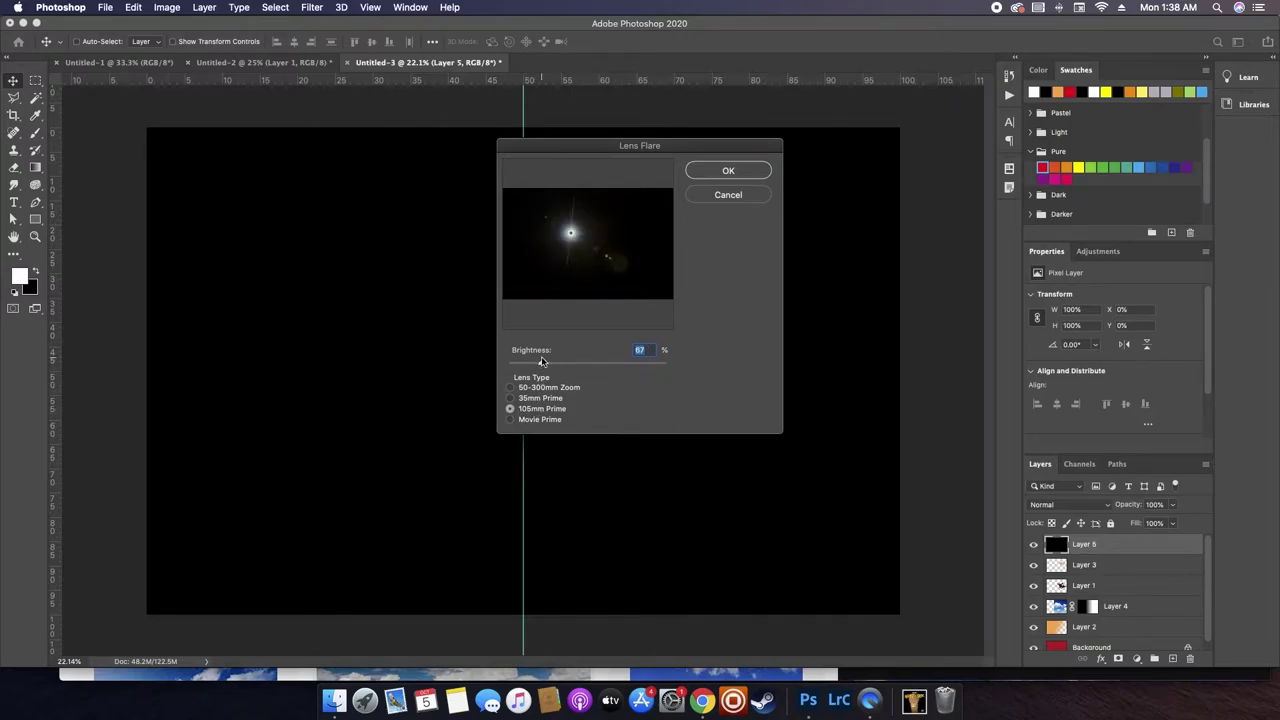
{"action": "left_click_drag", "start_coordinate": [538, 363], "coordinate": [532, 363]}
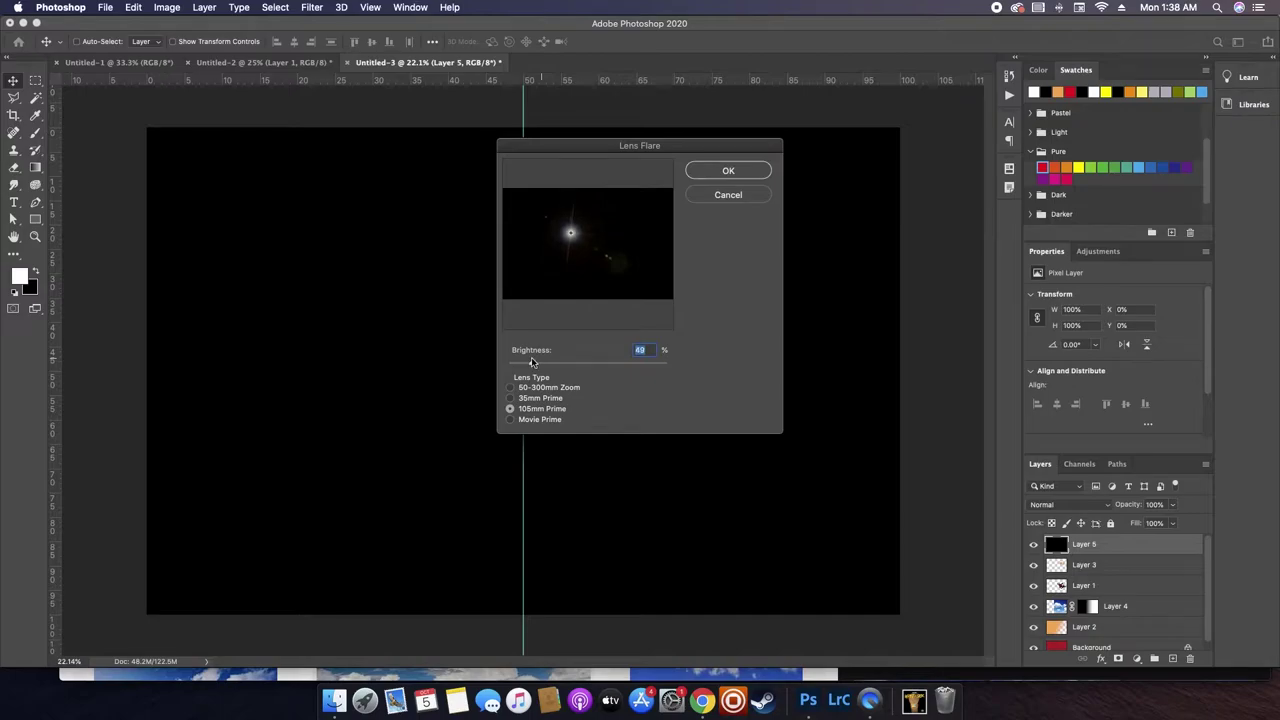
{"action": "key", "text": "Return"}
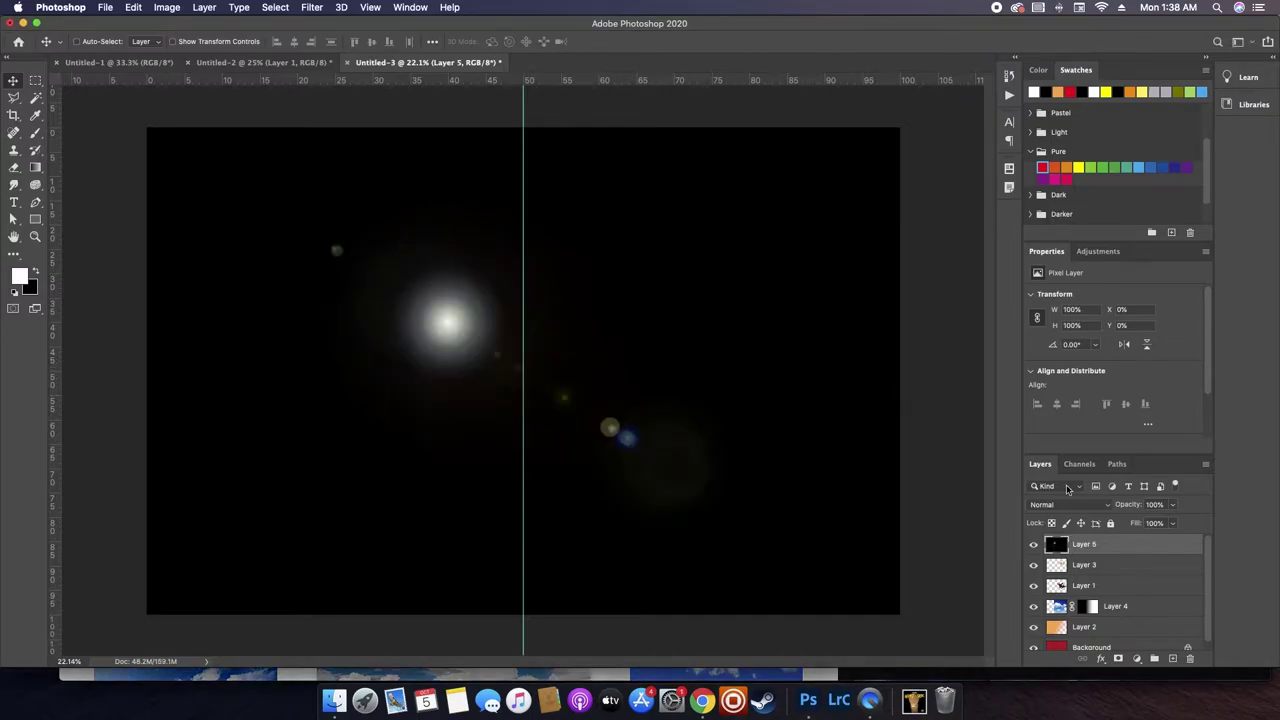
- Place the flare in Screen blend mode beside the right side of Iron Man's helmet and duplicate its layer
{"action": "left_click", "coordinate": [1068, 504]}
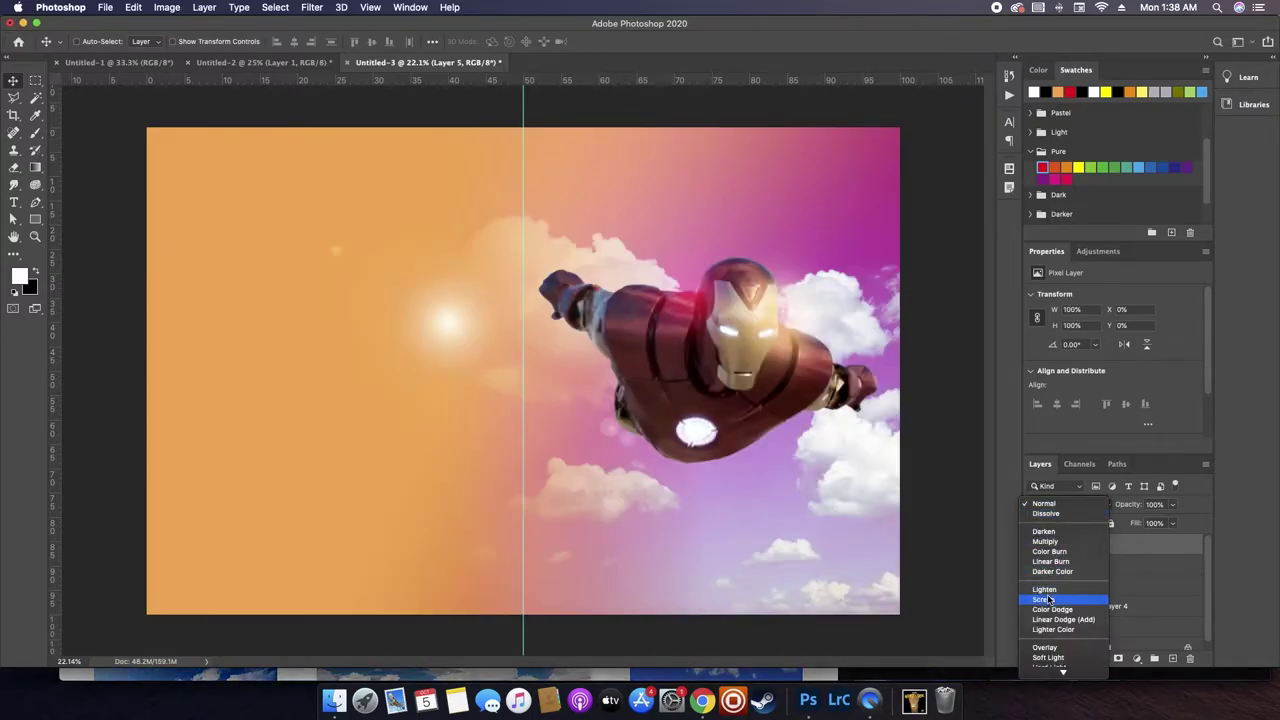
{"action": "left_click", "coordinate": [1046, 600]}
{"action": "left_click_drag", "start_coordinate": [435, 363], "coordinate": [806, 350]}
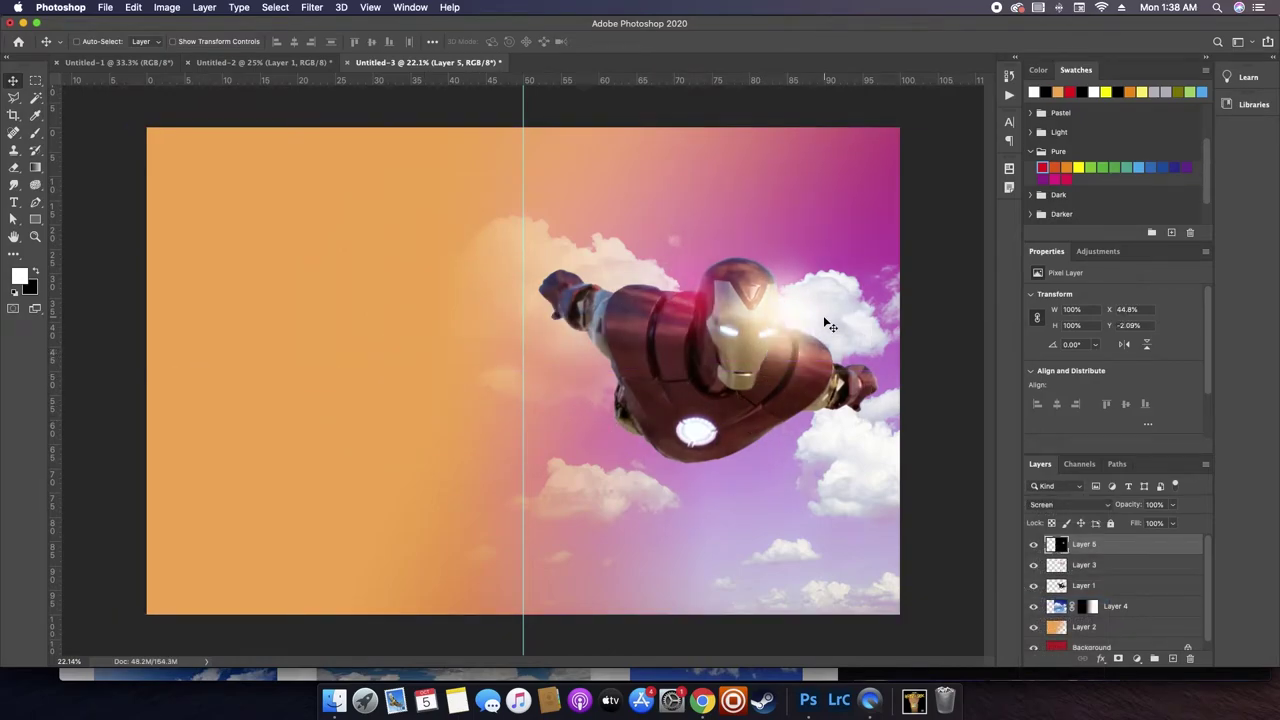
{"action": "key", "text": "super+j"}
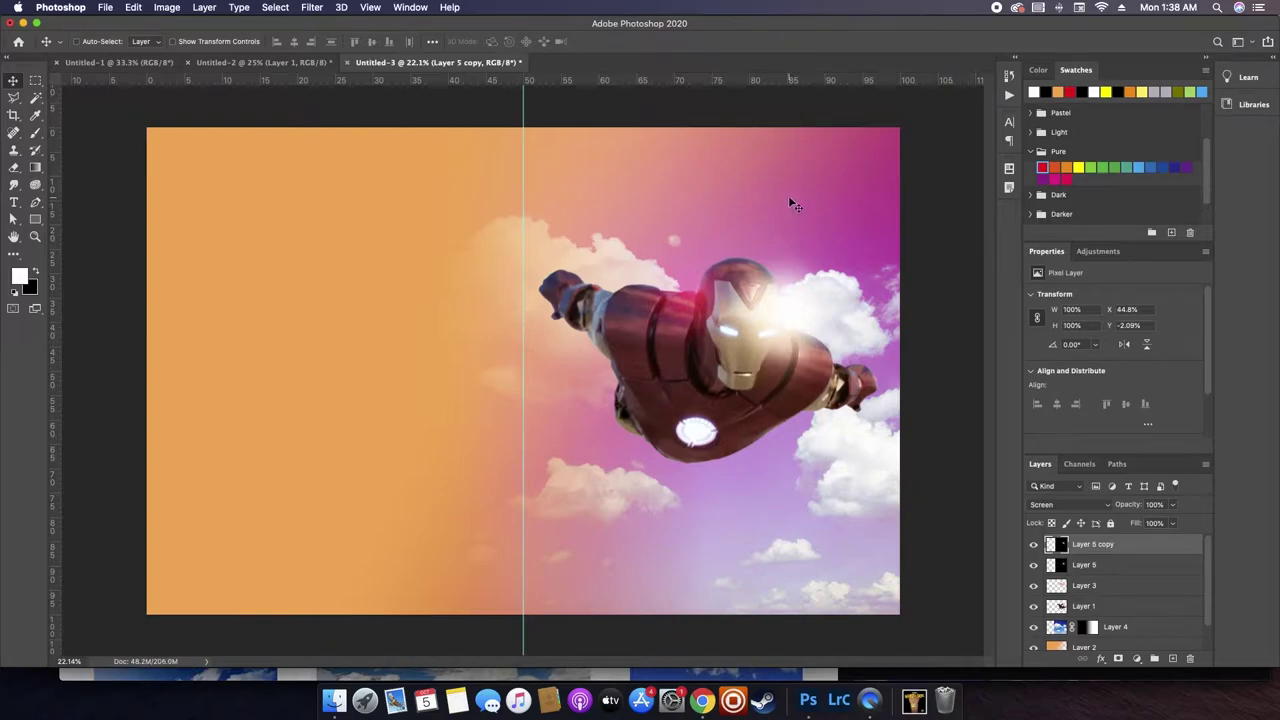
- Add the text "IN LOVING MEMORY" above Iron Man on the right page
{"action": "key", "text": "t"}
{"action": "left_click", "coordinate": [712, 170]}
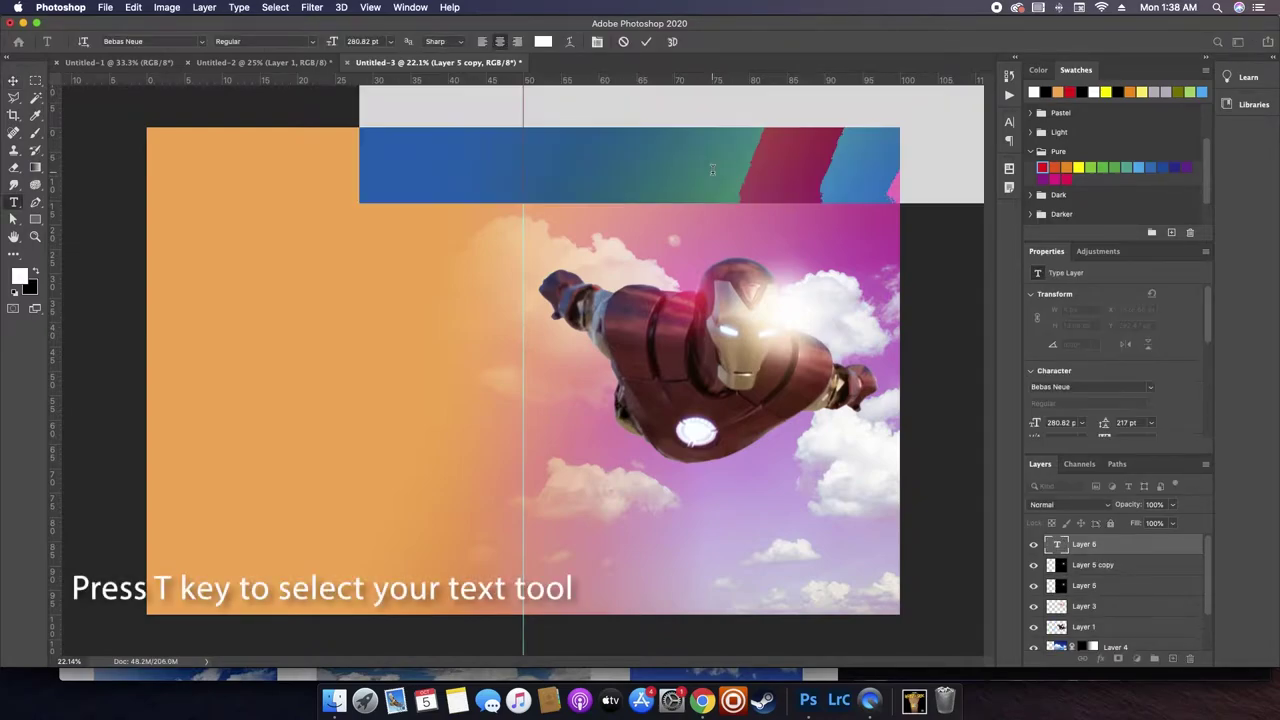
{"action": "type", "text": "IN LOVING MEMORY"}
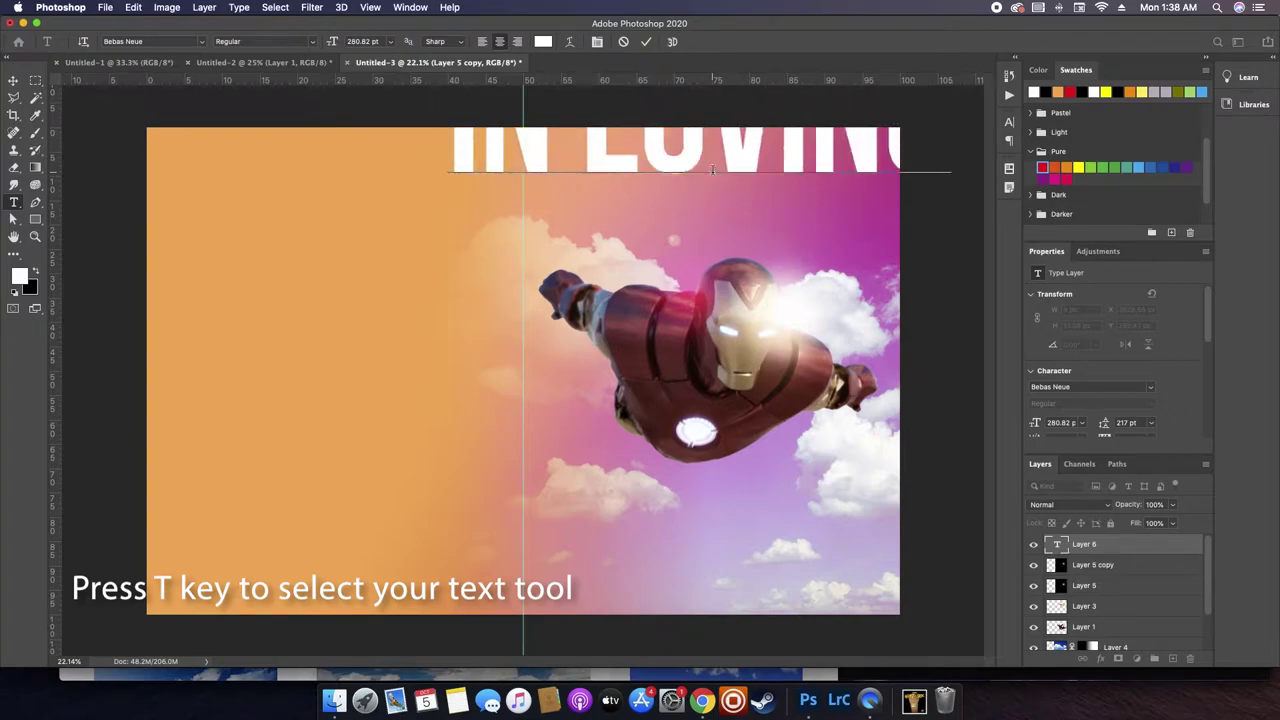
- Set the whole "IN LOVING MEMORY" text in Georgia Regular at 26 pt
{"action": "key", "text": "super+a"}
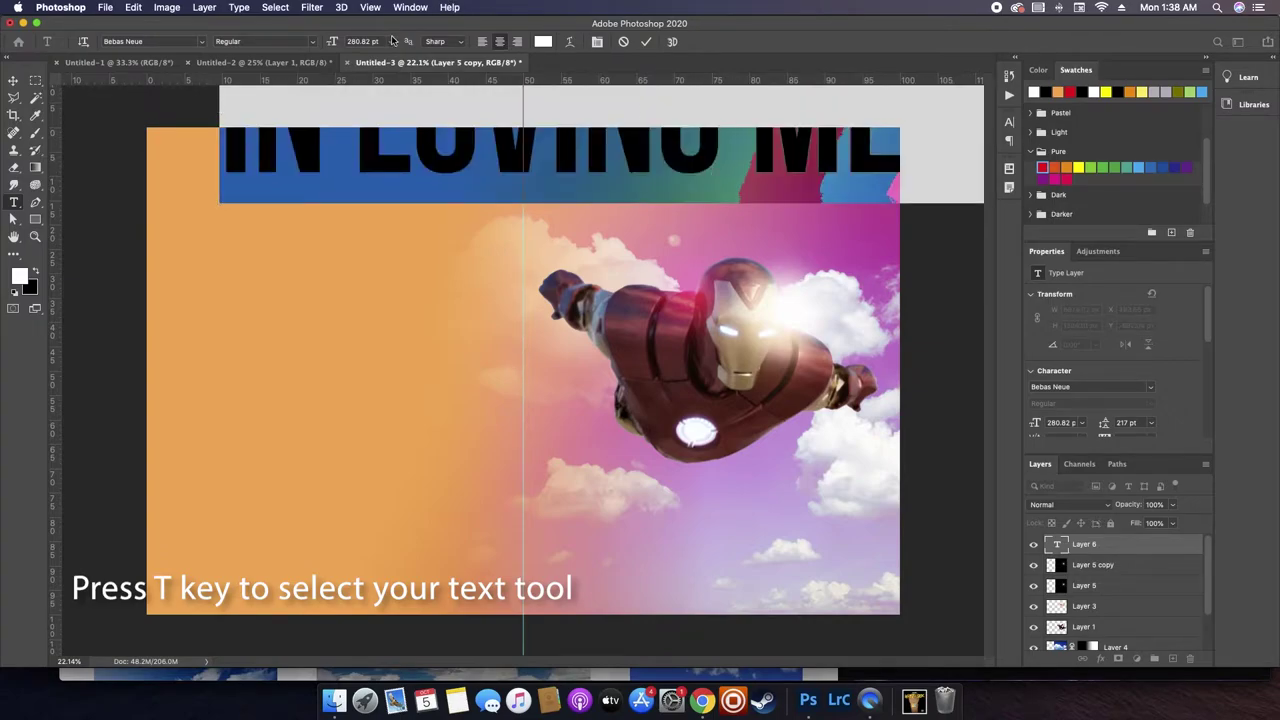
{"action": "left_click_drag", "start_coordinate": [333, 41], "coordinate": [231, 41]}
{"action": "left_click", "coordinate": [150, 41]}
{"action": "type", "text": "GEORGI"}
{"action": "key", "text": "Down"}
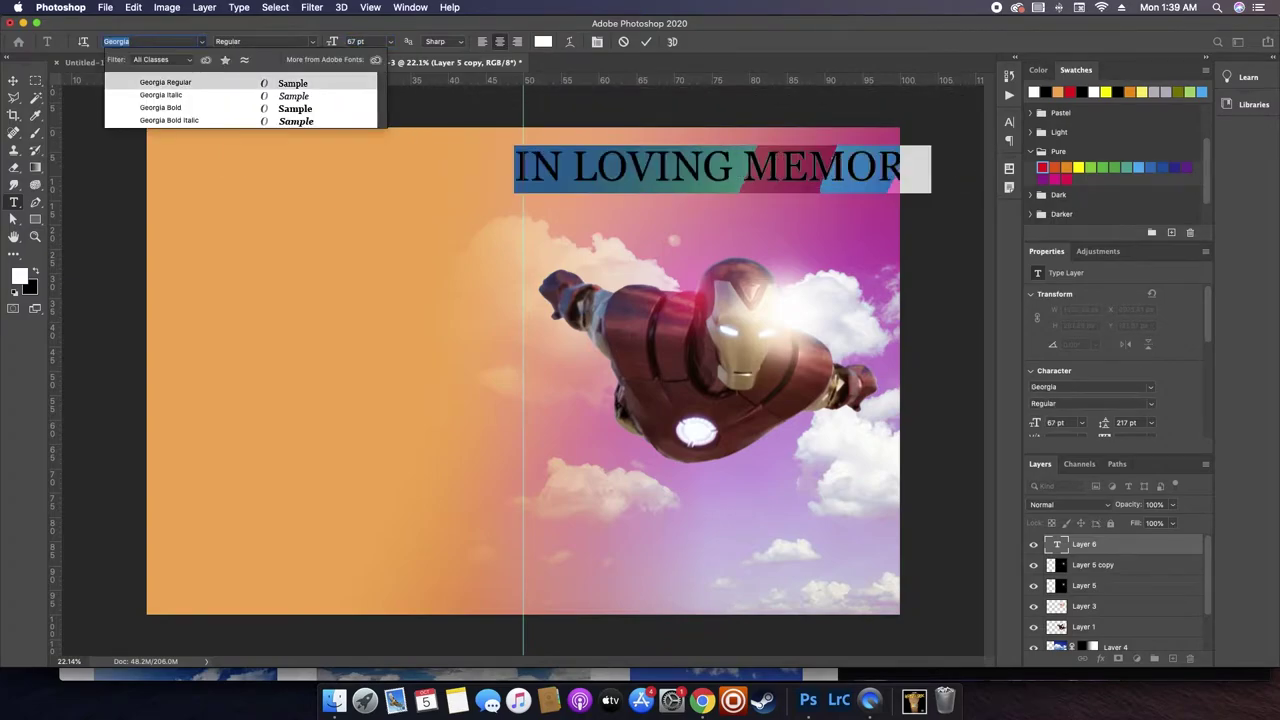
{"action": "key", "text": "Return"}
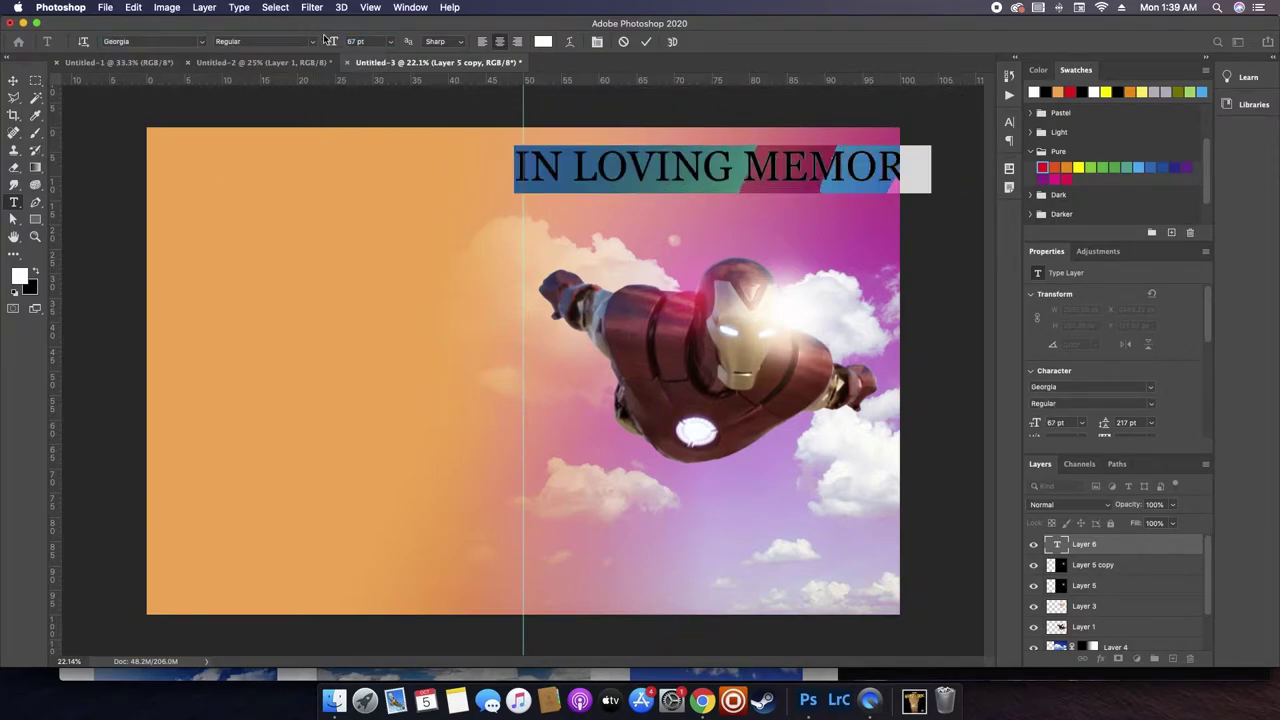
{"action": "left_click_drag", "start_coordinate": [331, 41], "coordinate": [302, 43]}
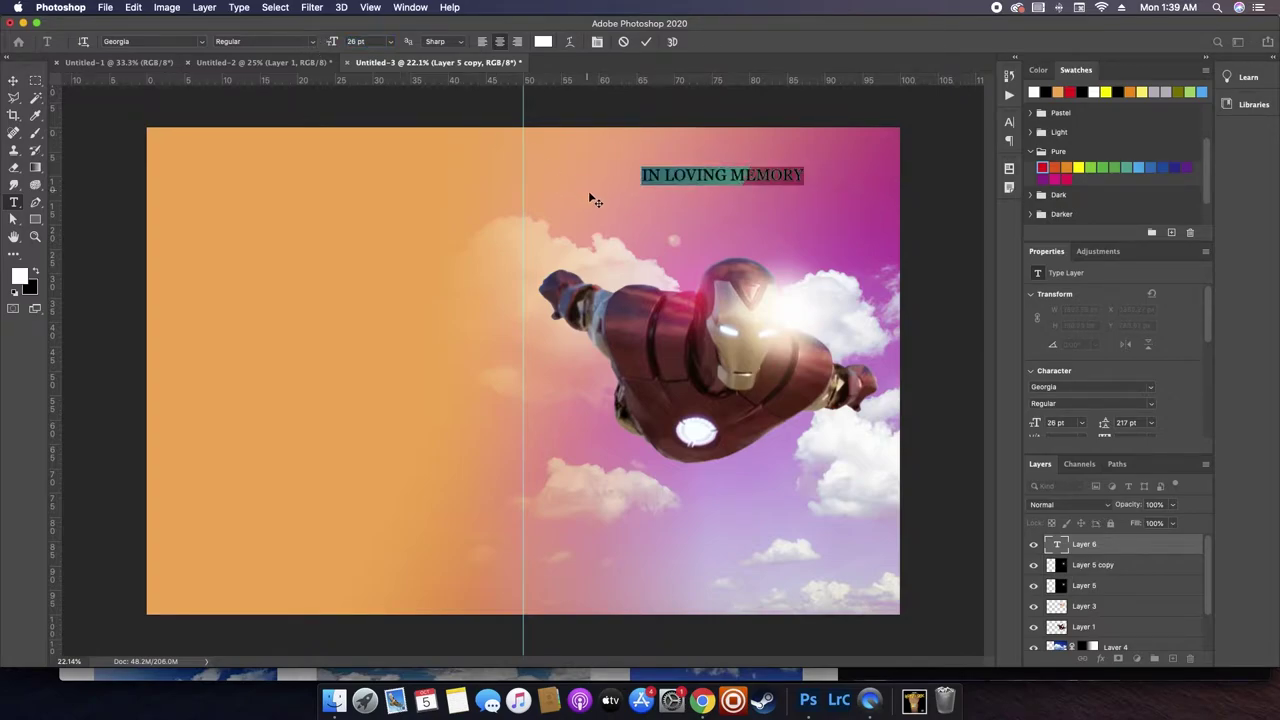
- Move the heading up nearer the page's top edge and add "OF" to its end
{"action": "left_click_drag", "start_coordinate": [625, 194], "coordinate": [641, 204]}
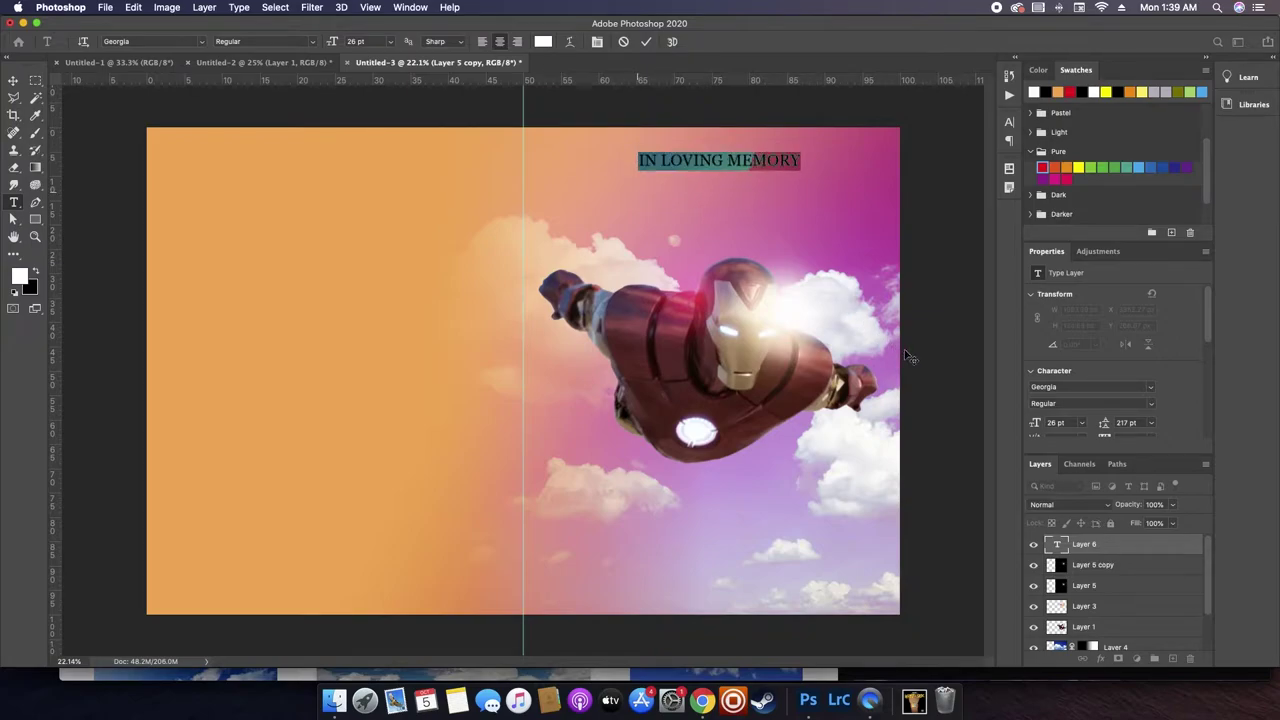
{"action": "type", "text": "OF"}
{"action": "key", "text": "super+Return"}
- Duplicate the heading below Iron Man's chest and change the copy to "TONY" at 97 pt
{"action": "key", "text": "super+j"}
{"action": "key", "text": "v"}
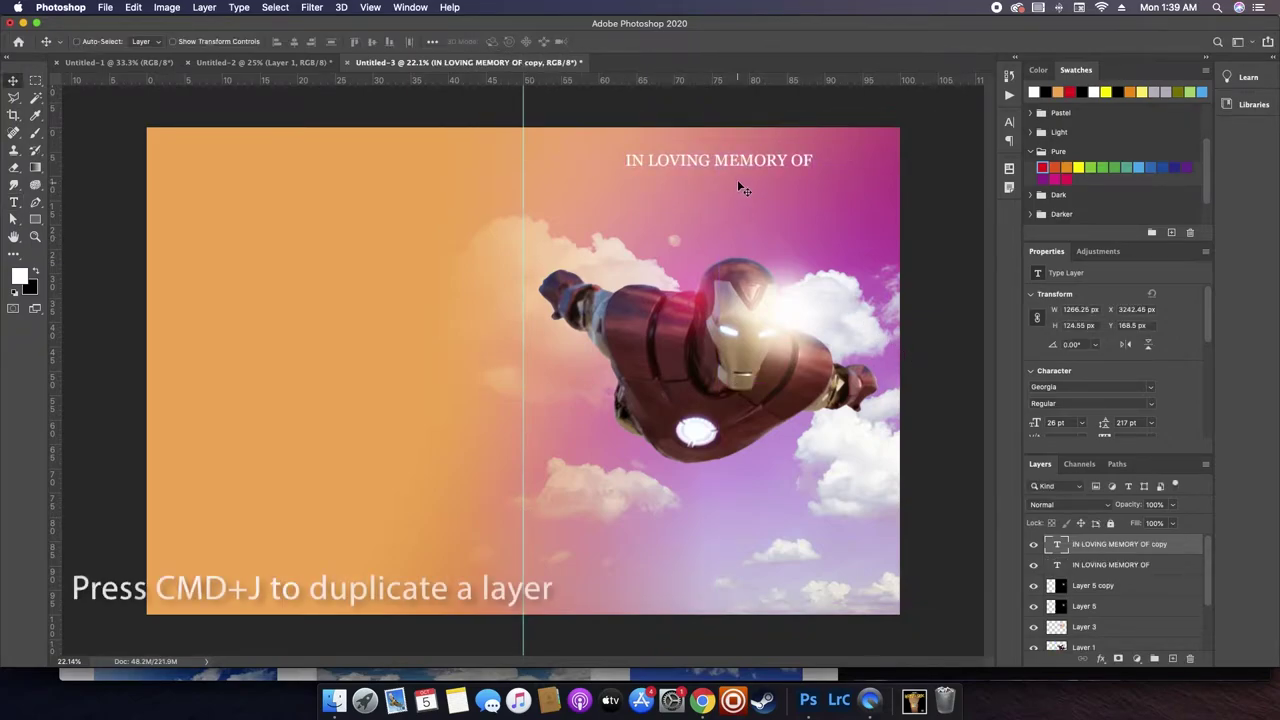
{"action": "left_click_drag", "start_coordinate": [738, 155], "coordinate": [713, 517]}
{"action": "key", "text": "t"}
{"action": "triple_click", "coordinate": [712, 516]}
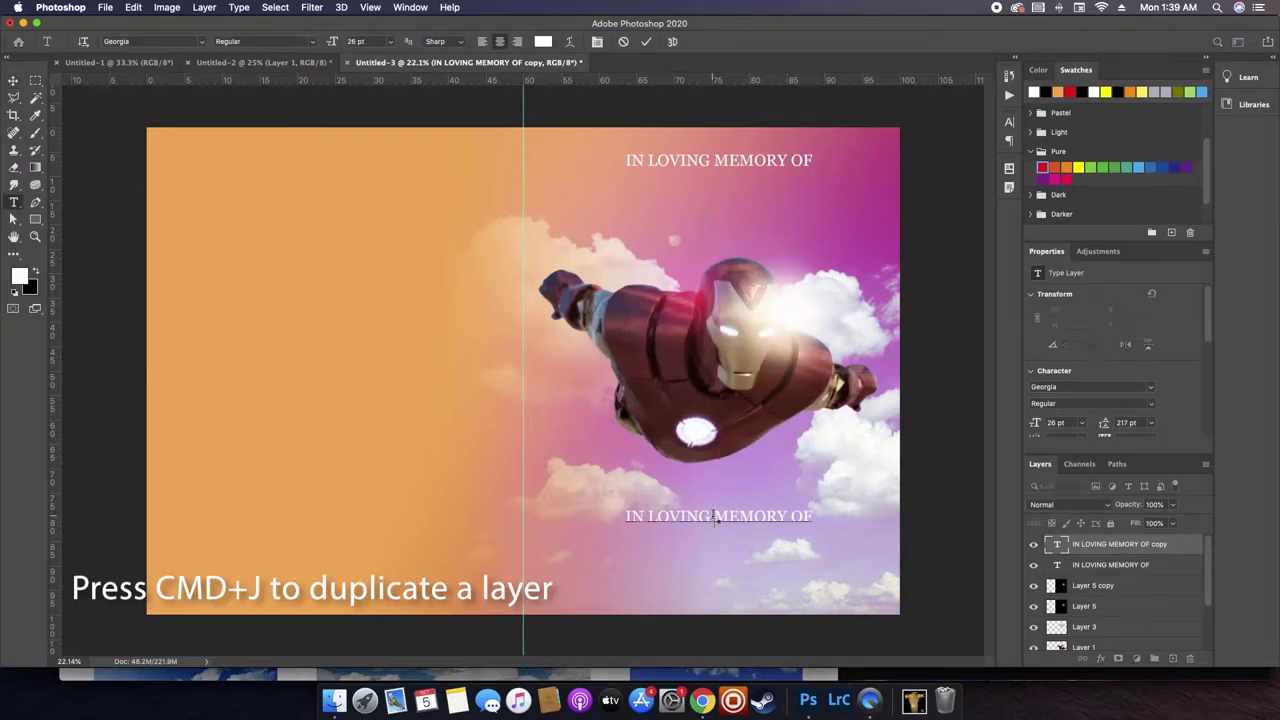
{"action": "type", "text": "TONY"}
{"action": "double_click", "coordinate": [718, 516]}
{"action": "left_click_drag", "start_coordinate": [333, 41], "coordinate": [382, 42]}
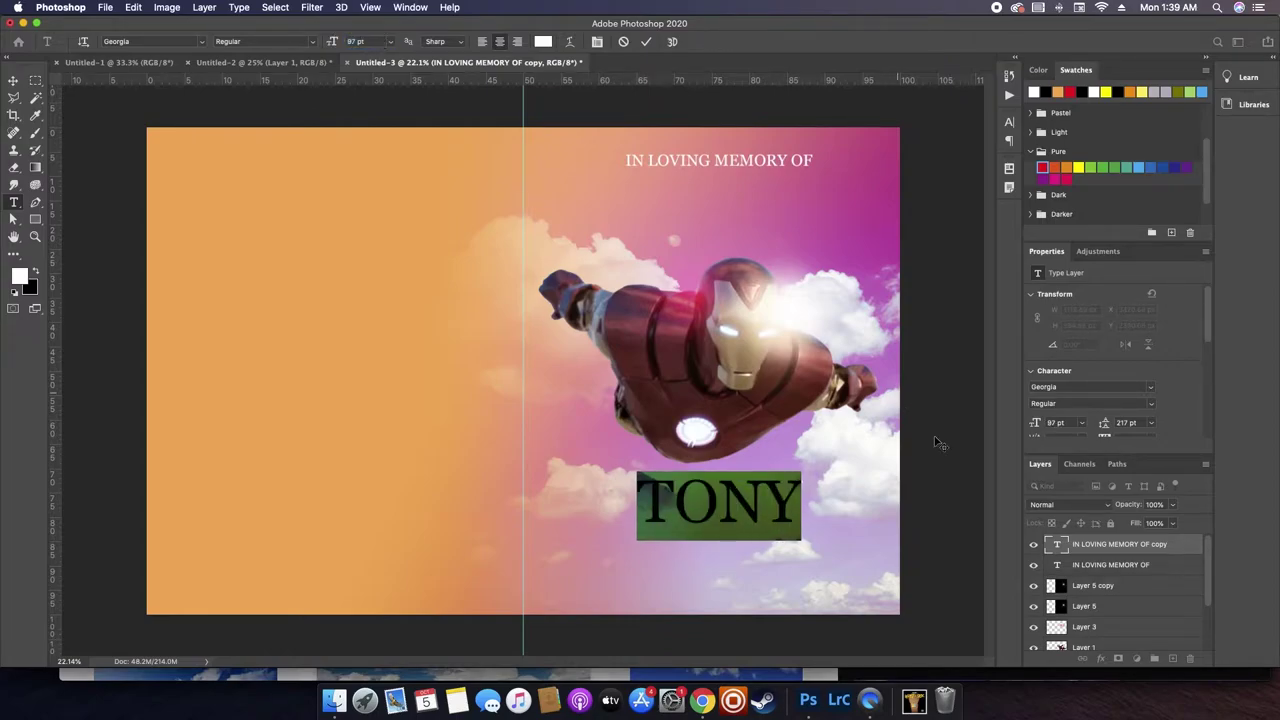
- Create a "Starks" copy of the TONY text beneath it and set the copy in Eternate Bold
{"action": "left_click", "coordinate": [1060, 545]}
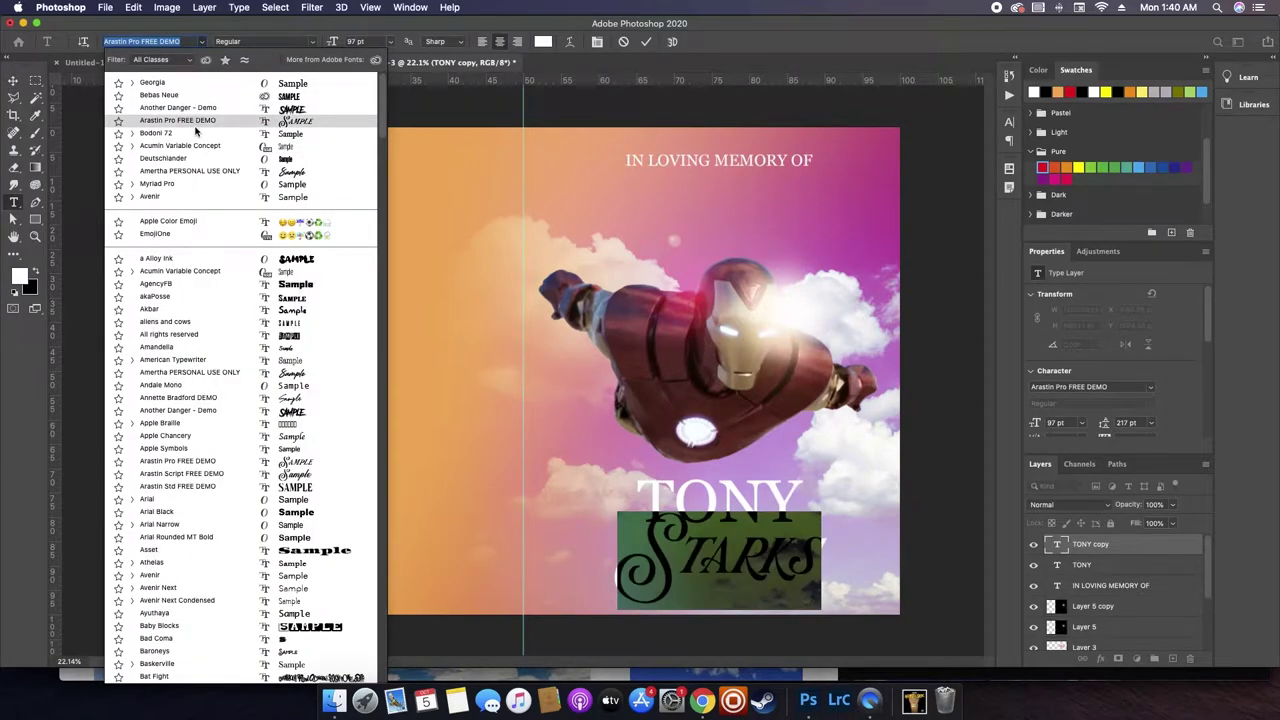
{"action": "left_click", "coordinate": [187, 176]}
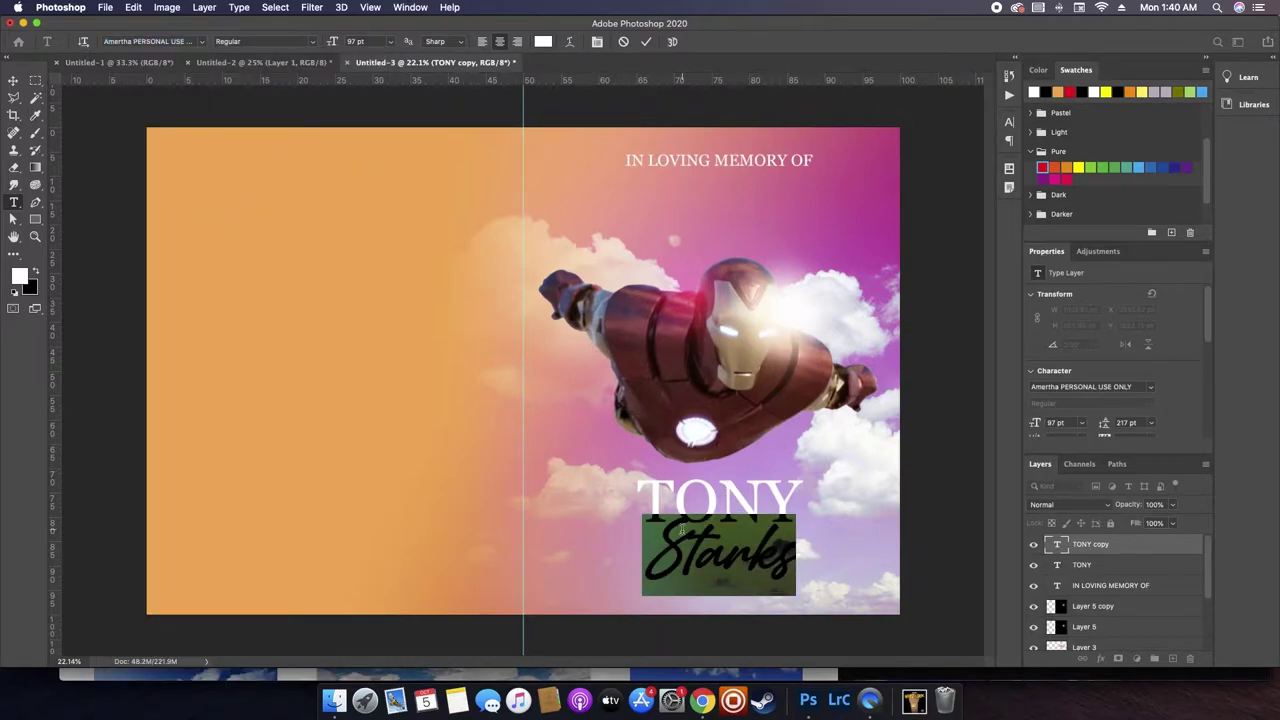
{"action": "left_click", "coordinate": [202, 41]}
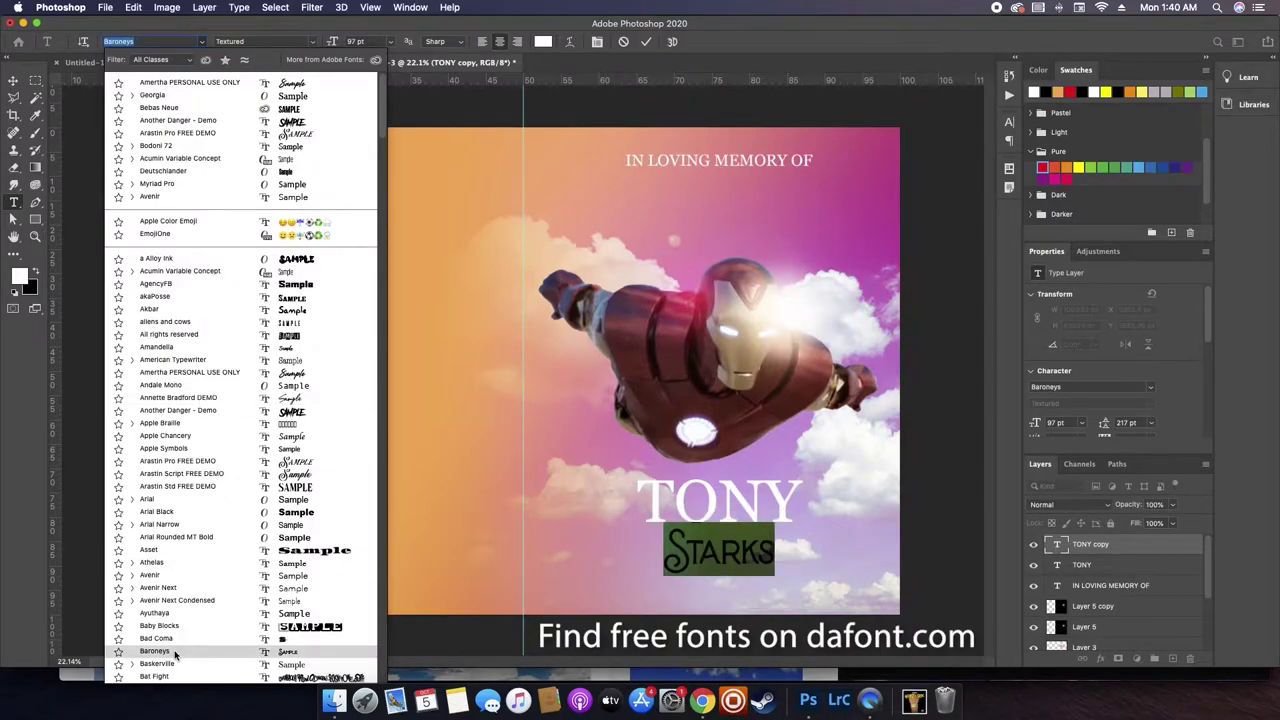
{"action": "scroll", "coordinate": [175, 655], "scroll_direction": "down", "scroll_amount": 5}
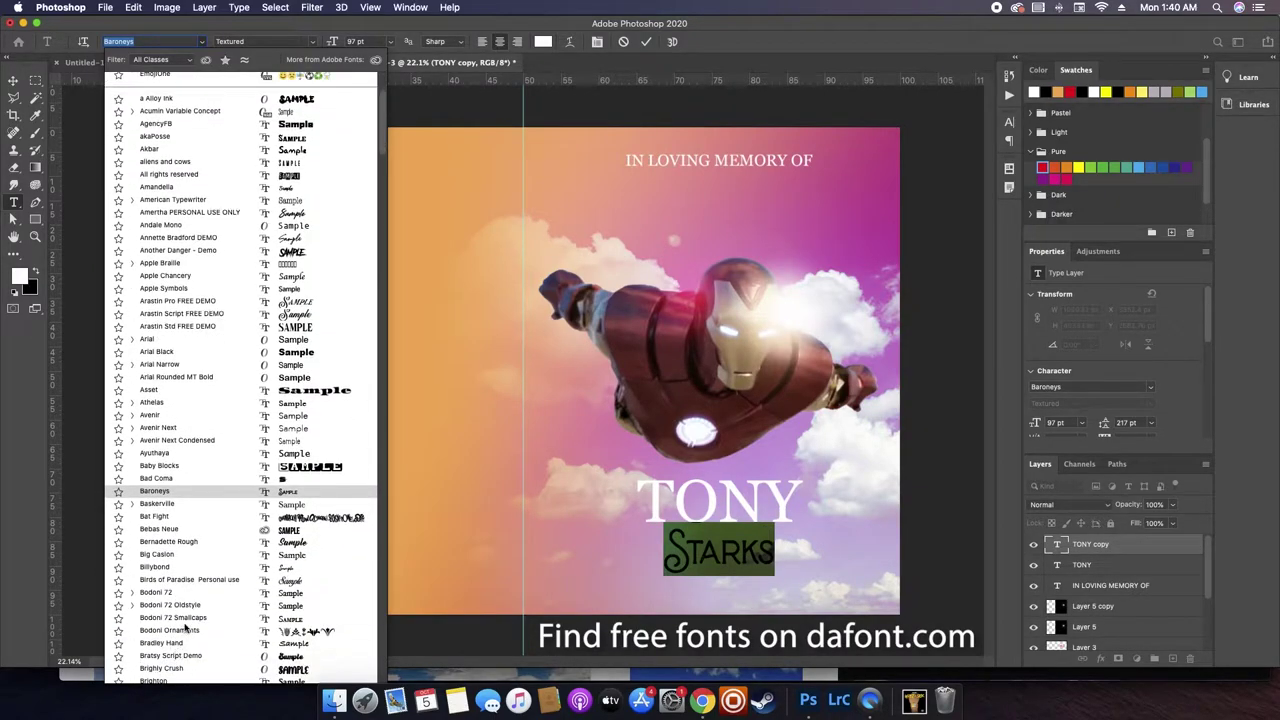
{"action": "scroll", "coordinate": [197, 650], "scroll_direction": "down", "scroll_amount": 15}
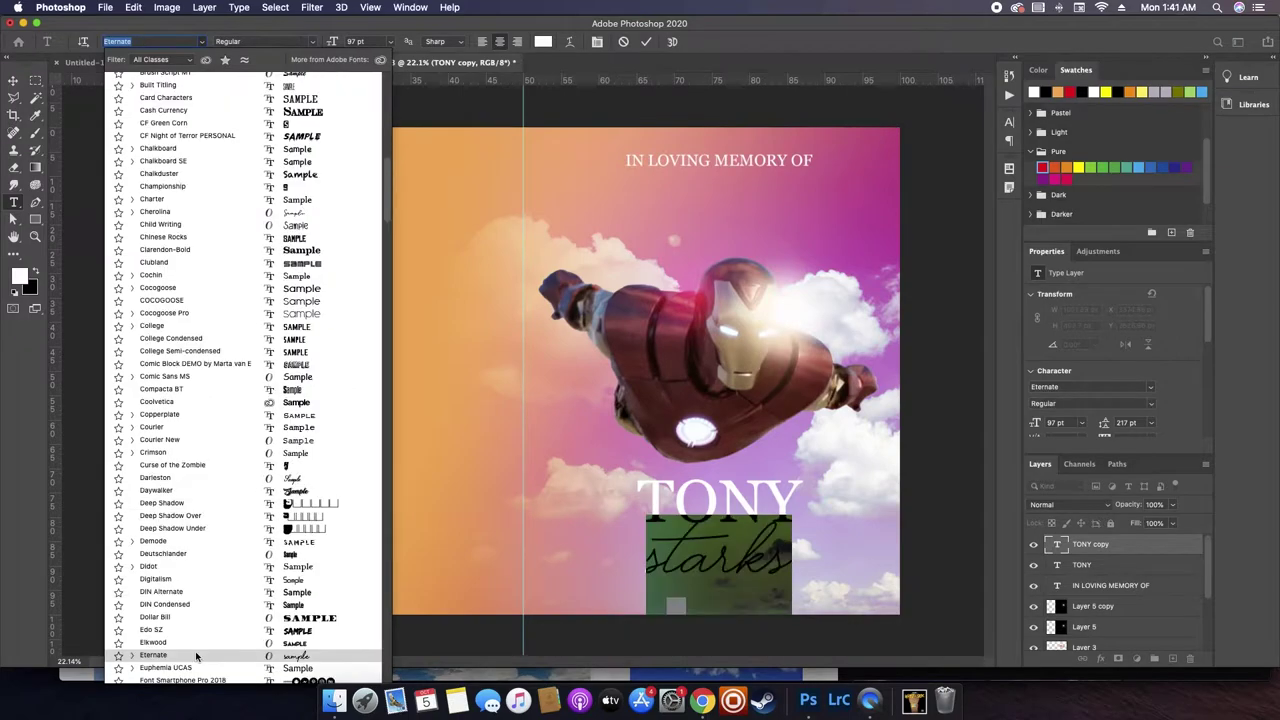
{"action": "left_click", "coordinate": [131, 655]}
{"action": "scroll", "coordinate": [131, 655], "scroll_direction": "down", "scroll_amount": 2}
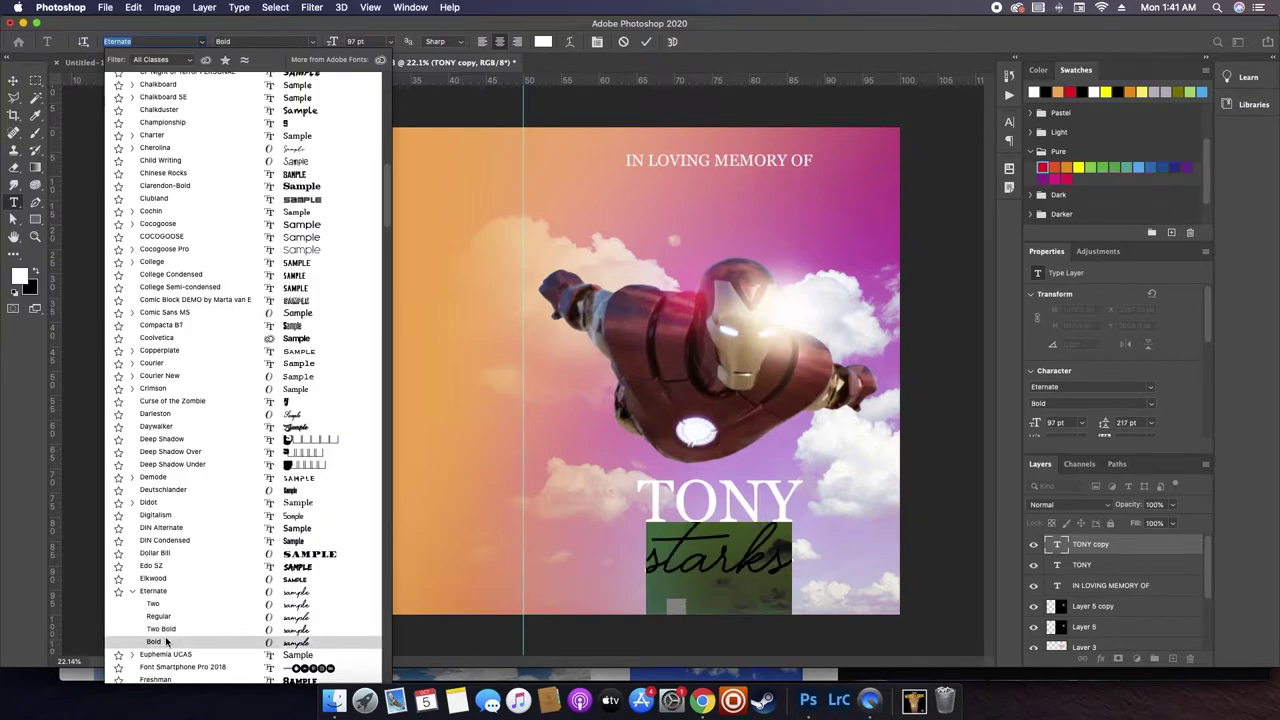
{"action": "left_click", "coordinate": [166, 641]}
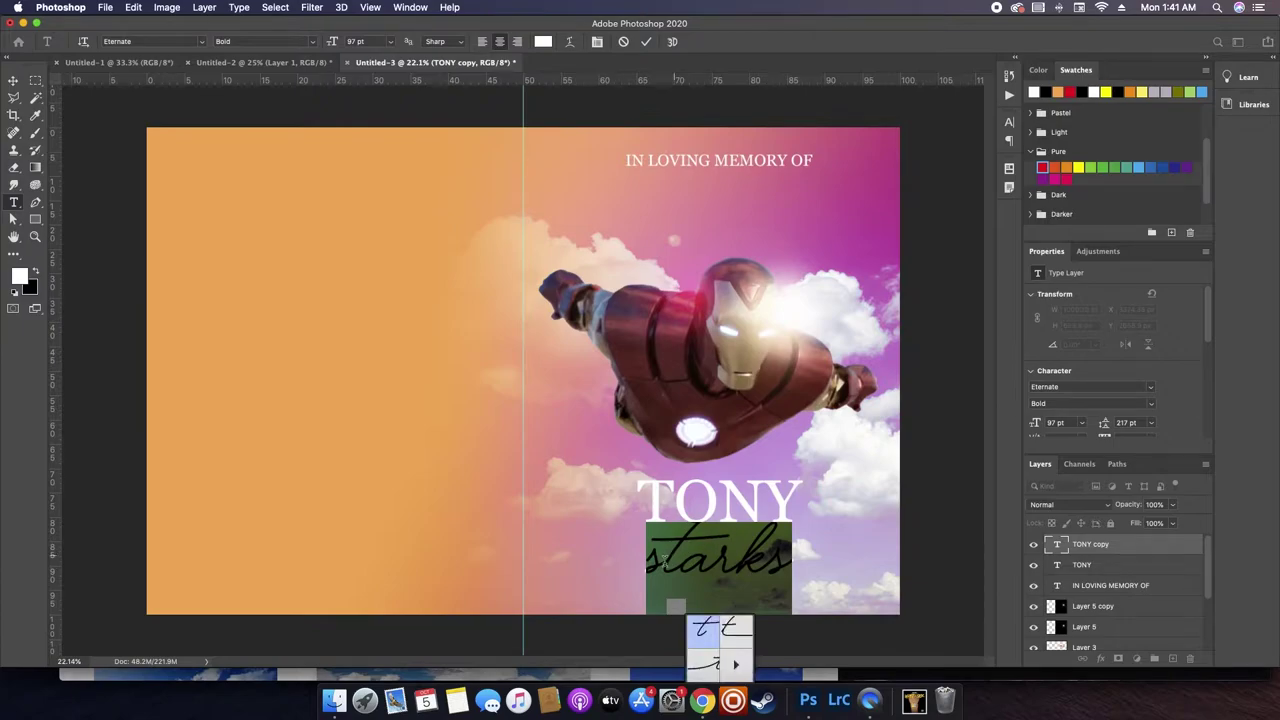
{"action": "left_click", "coordinate": [645, 553]}
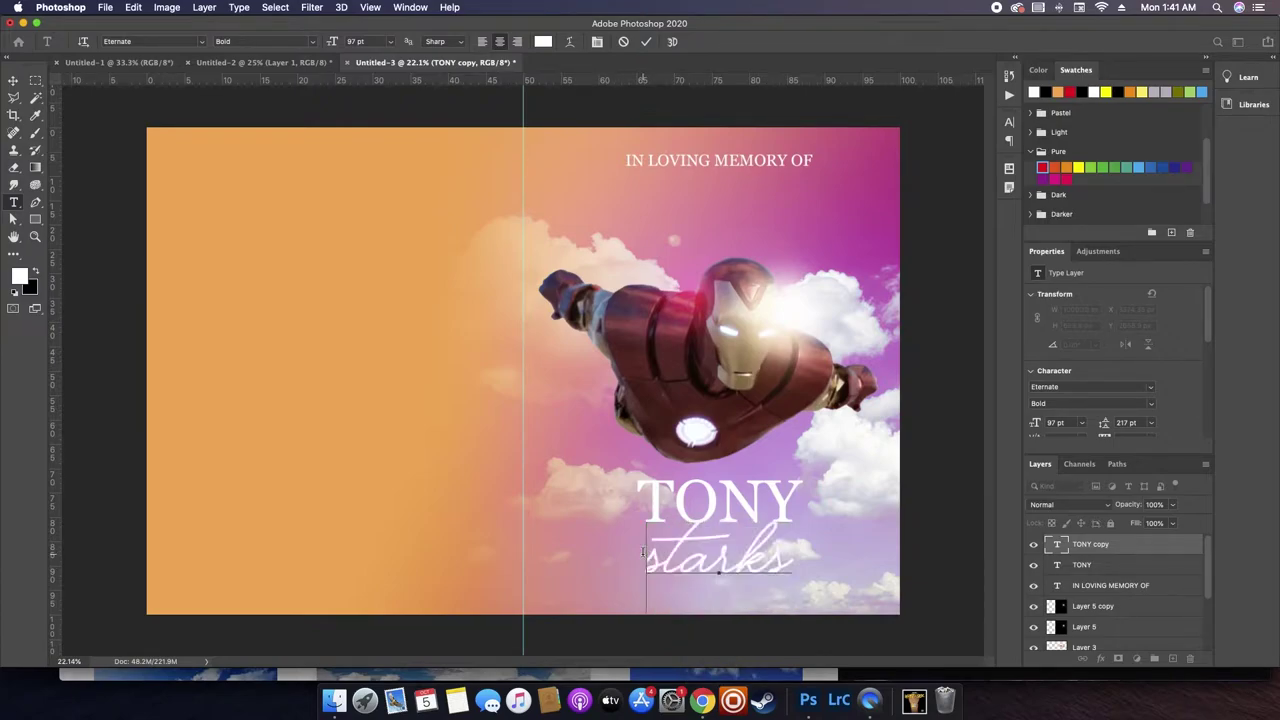
{"action": "key", "text": "Escape"}
- Recolour the TONY text with the orange sampled from the left page's background
{"action": "key", "text": "alt+bracketleft"}
{"action": "key", "text": "i"}
{"action": "left_click", "coordinate": [356, 334]}
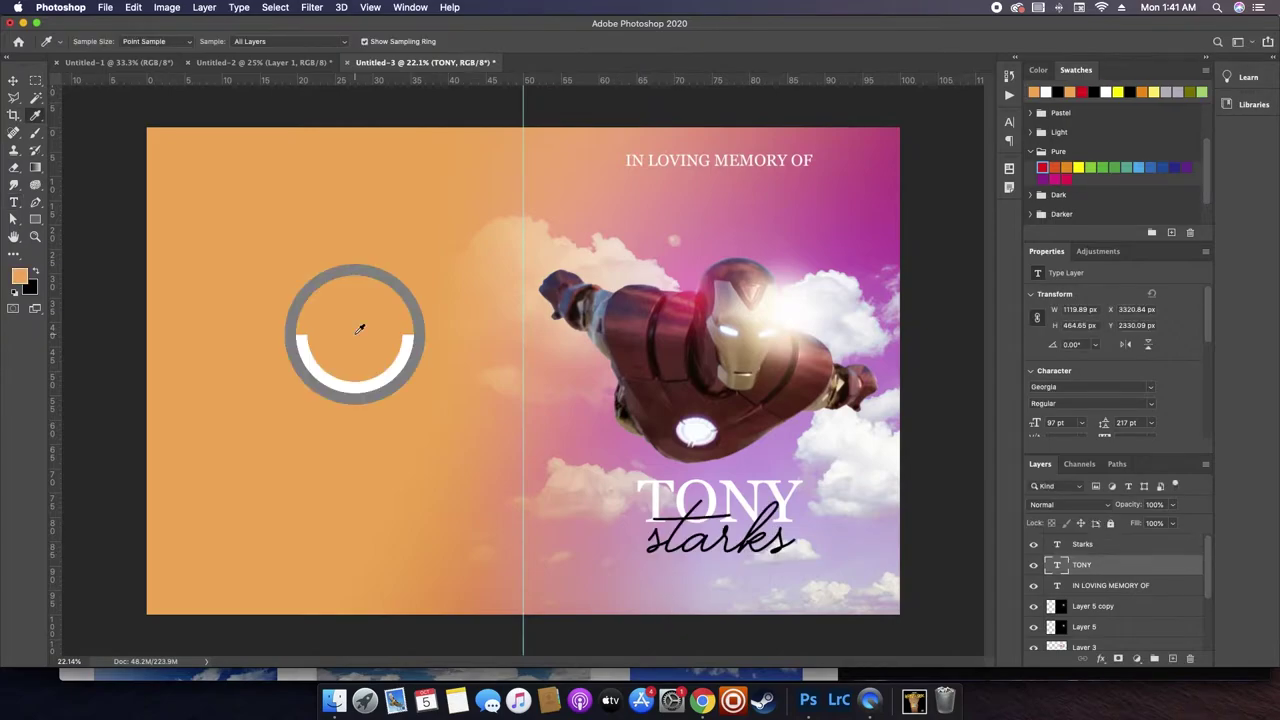
{"action": "key", "text": "x"}
{"action": "key", "text": "ctrl+BackSpace"}
{"action": "key", "text": "h"}
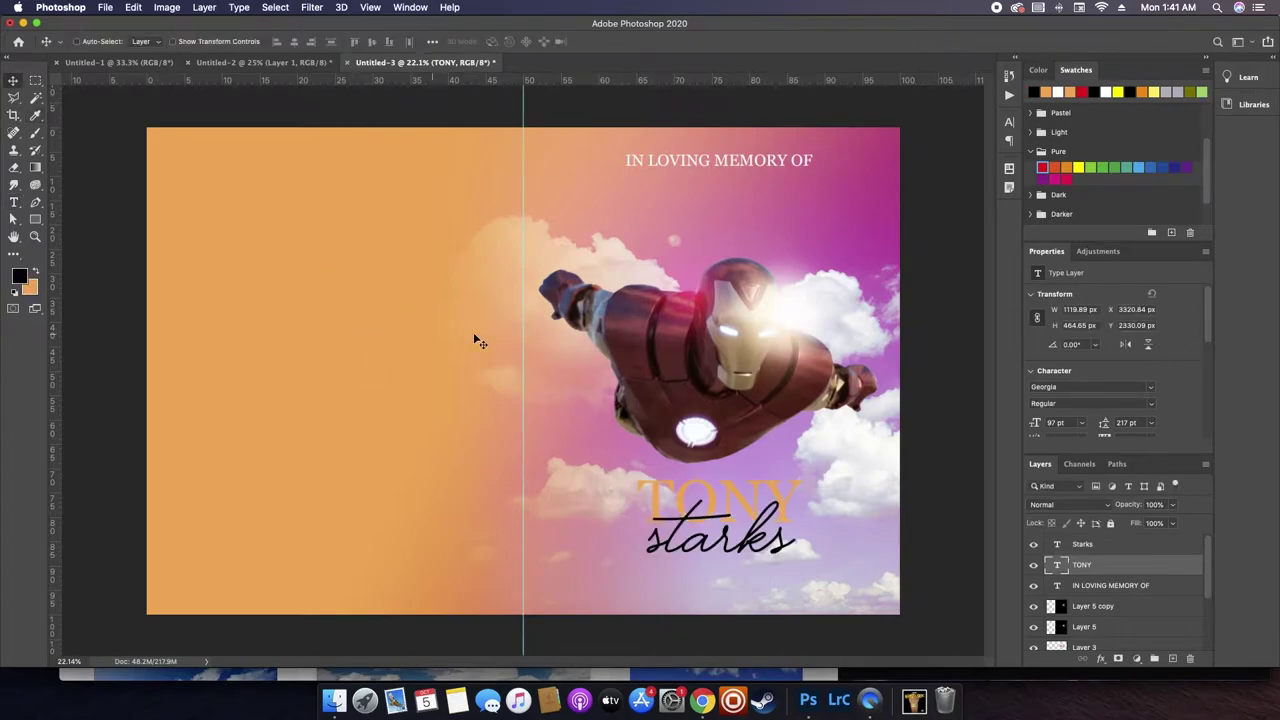
- Apply a gold linear Gradient Overlay to the TONY layer and shift the gradient so its dark band crosses the letters
{"action": "double_click", "coordinate": [1145, 572]}
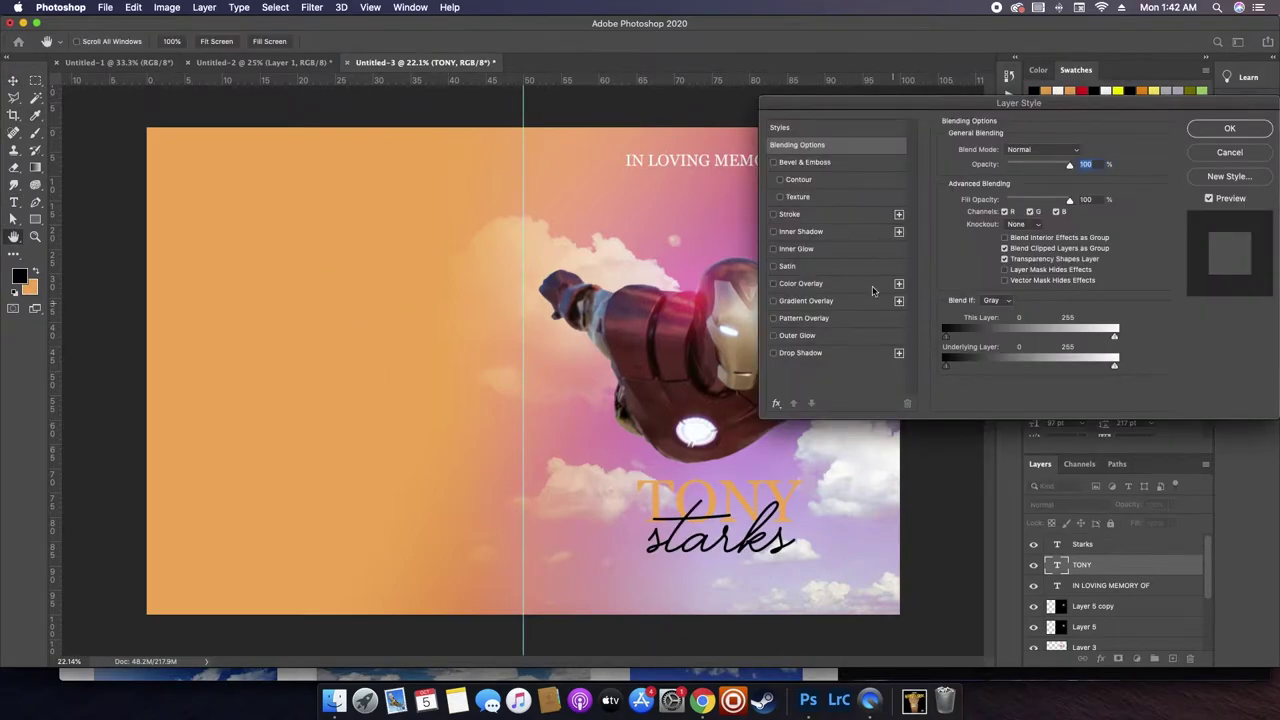
{"action": "left_click", "coordinate": [803, 301]}
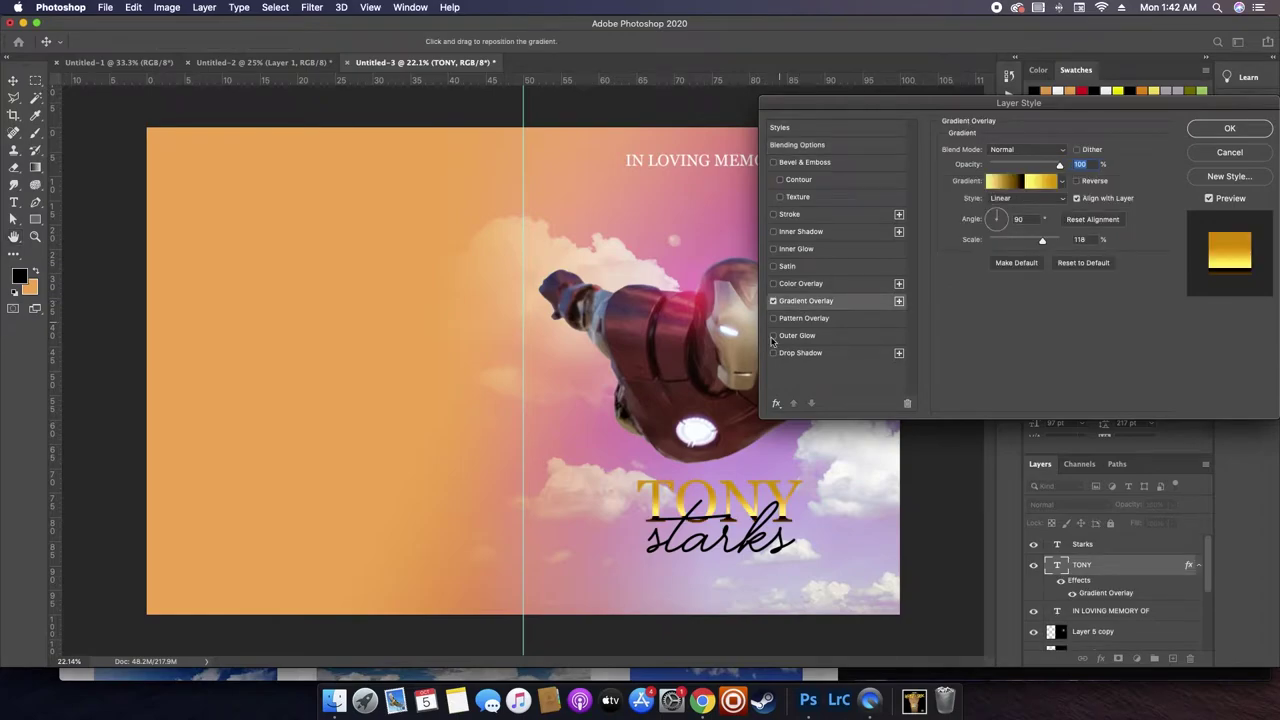
{"action": "left_click_drag", "start_coordinate": [731, 462], "coordinate": [730, 456]}
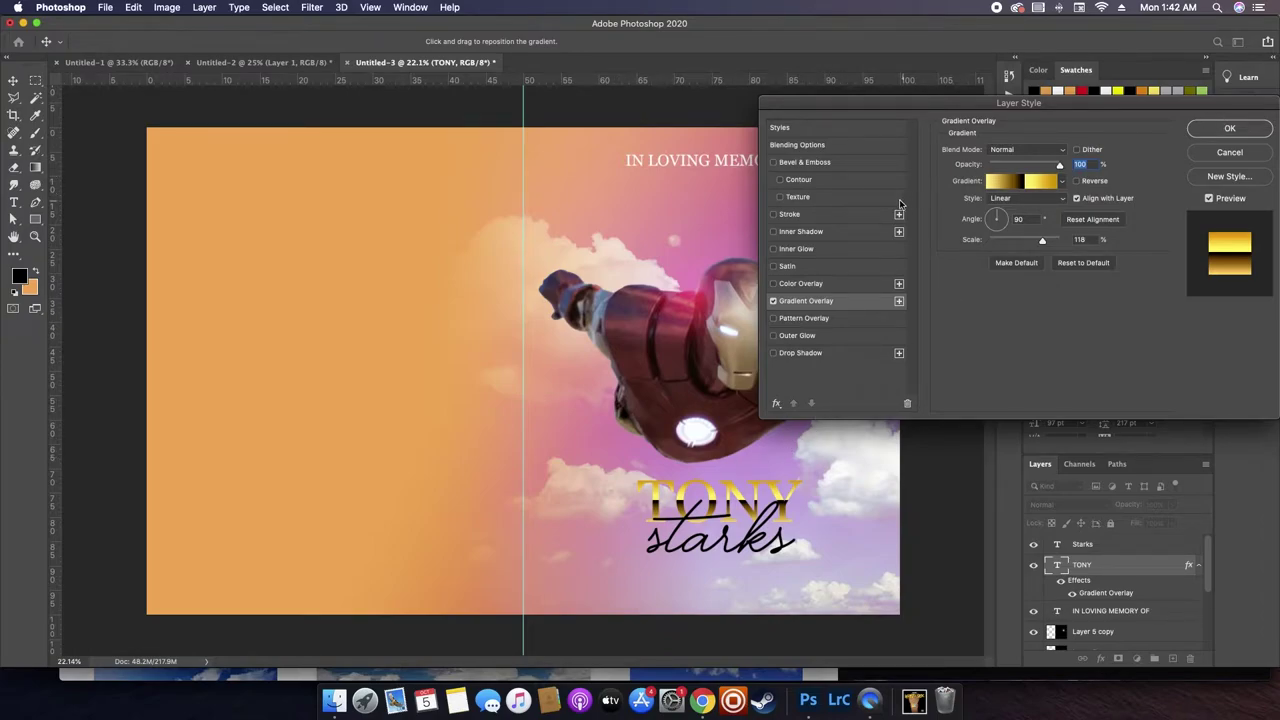
- Add a Drop Shadow to the TONY text and adjust the shadow's offset
{"action": "left_click", "coordinate": [778, 357]}
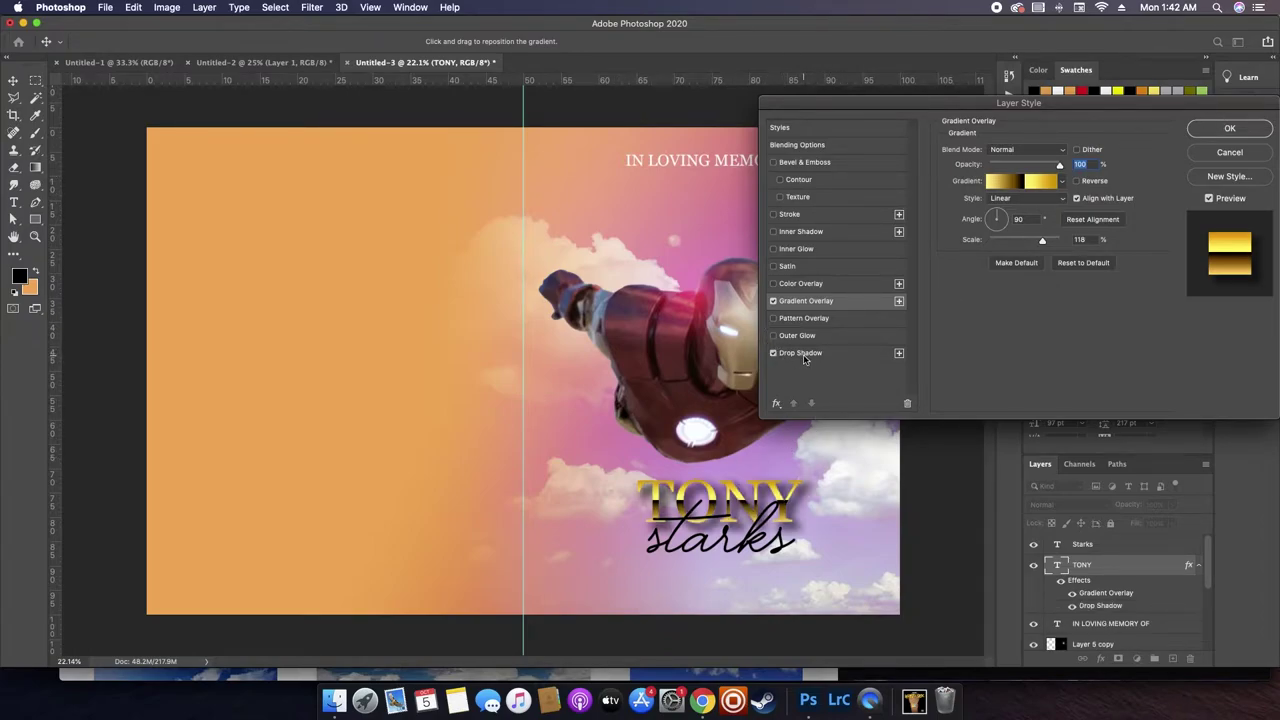
{"action": "left_click_drag", "start_coordinate": [1011, 237], "coordinate": [992, 238]}
{"action": "left_click_drag", "start_coordinate": [843, 523], "coordinate": [837, 517]}
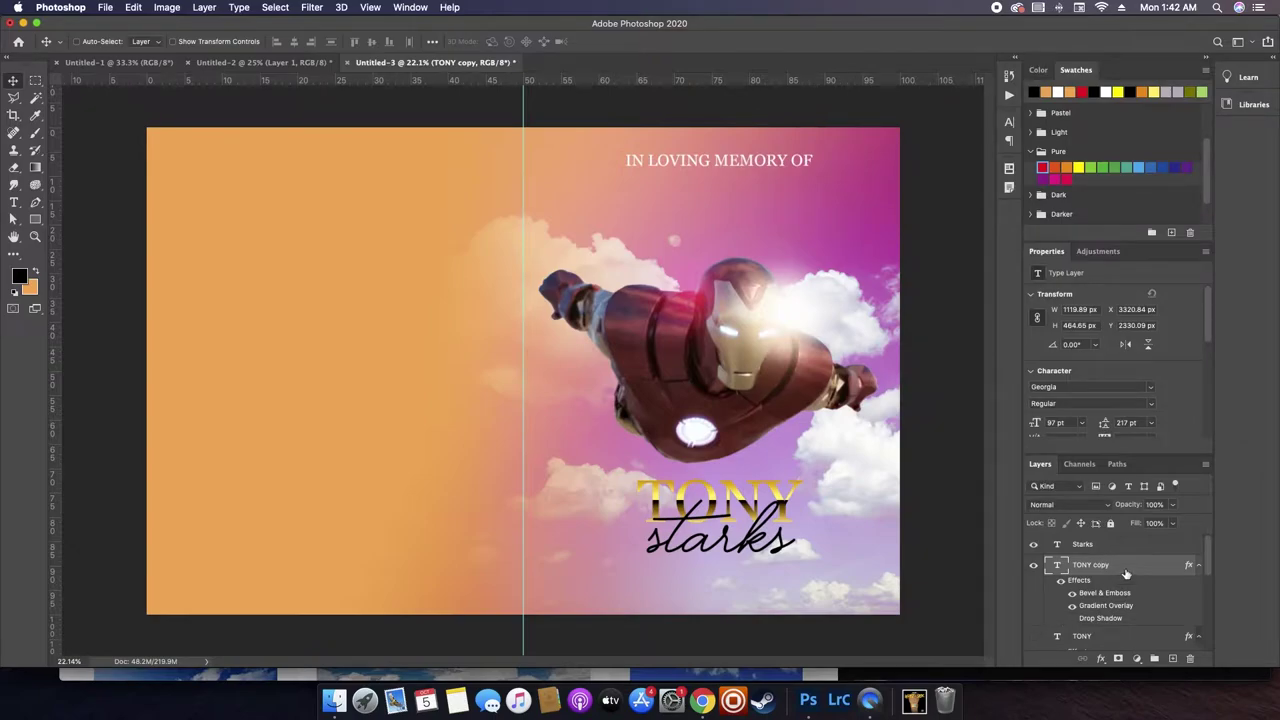
- Rasterize the layer style of the TONY copy and lower the copy's saturation to -27
{"action": "right_click", "coordinate": [1126, 573]}
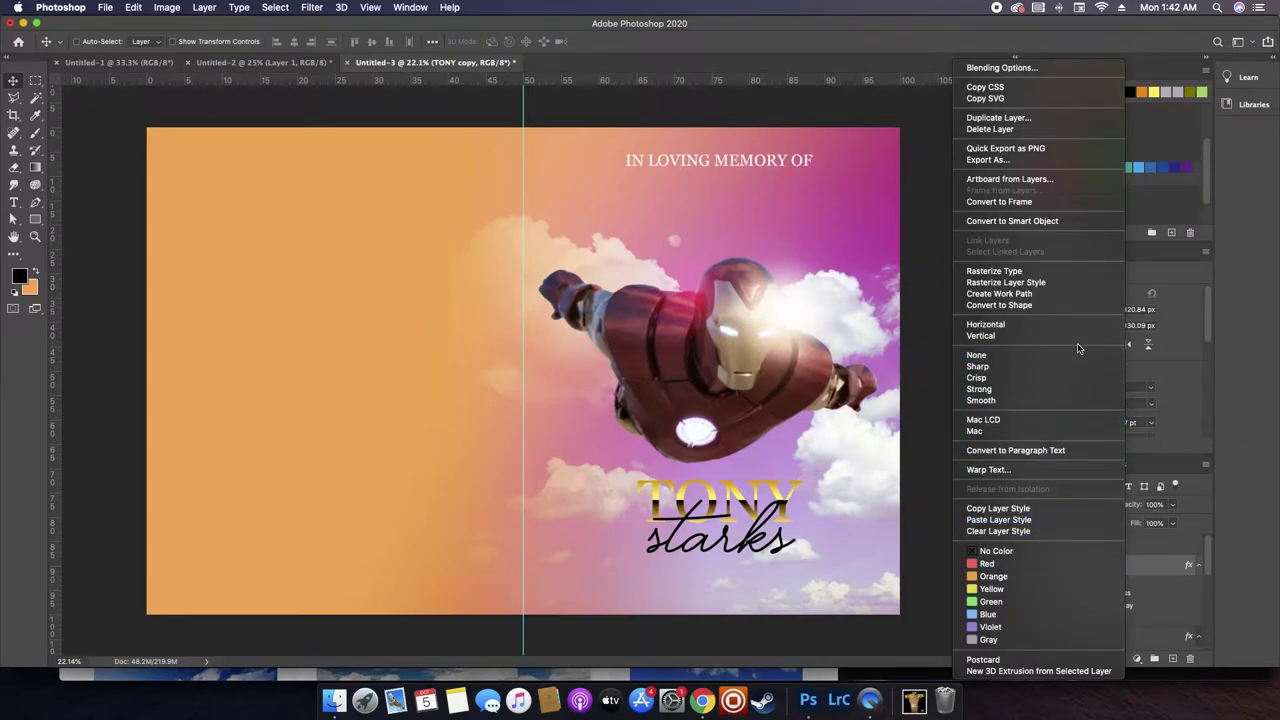
{"action": "left_click", "coordinate": [1067, 284]}
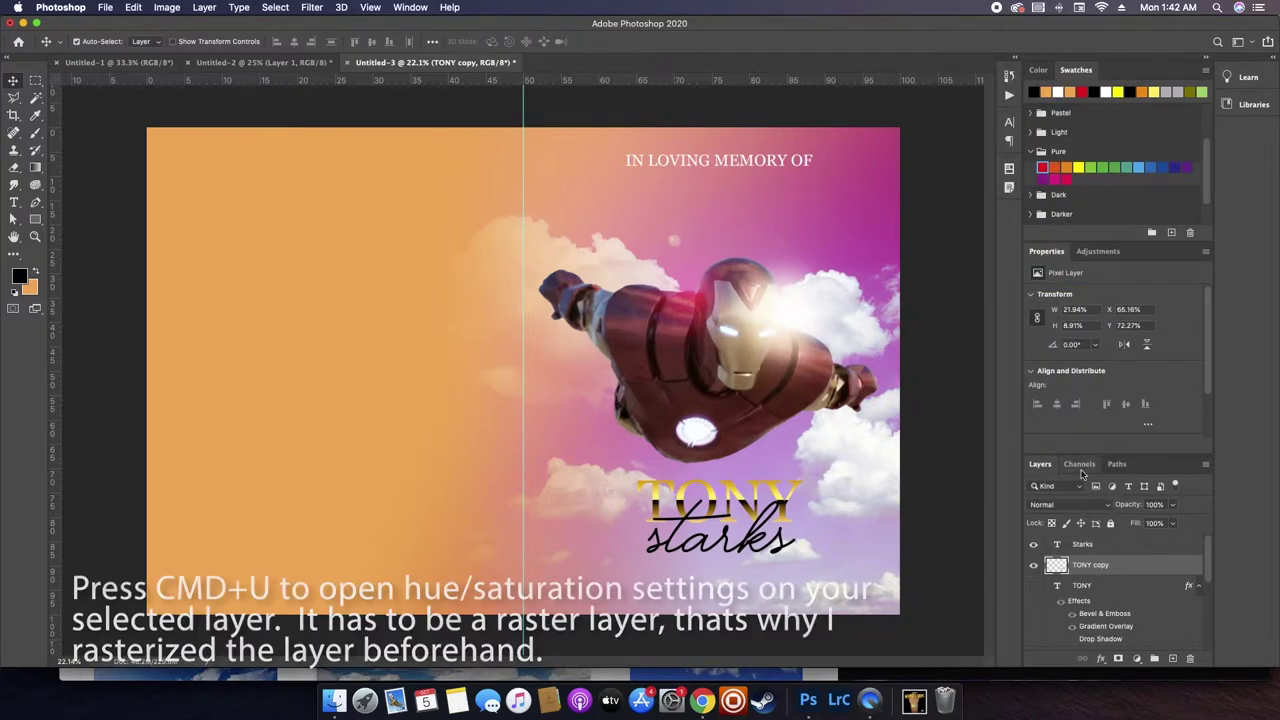
{"action": "key", "text": "super+u"}
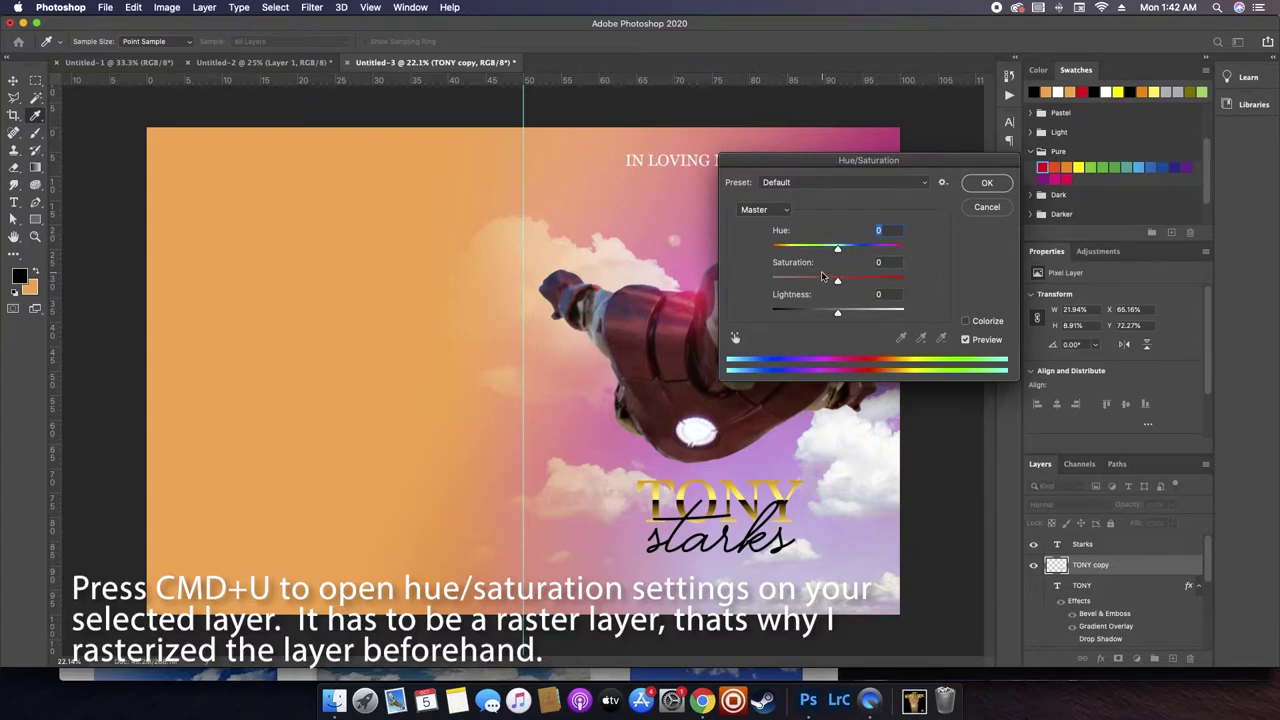
{"action": "left_click_drag", "start_coordinate": [796, 268], "coordinate": [776, 270]}
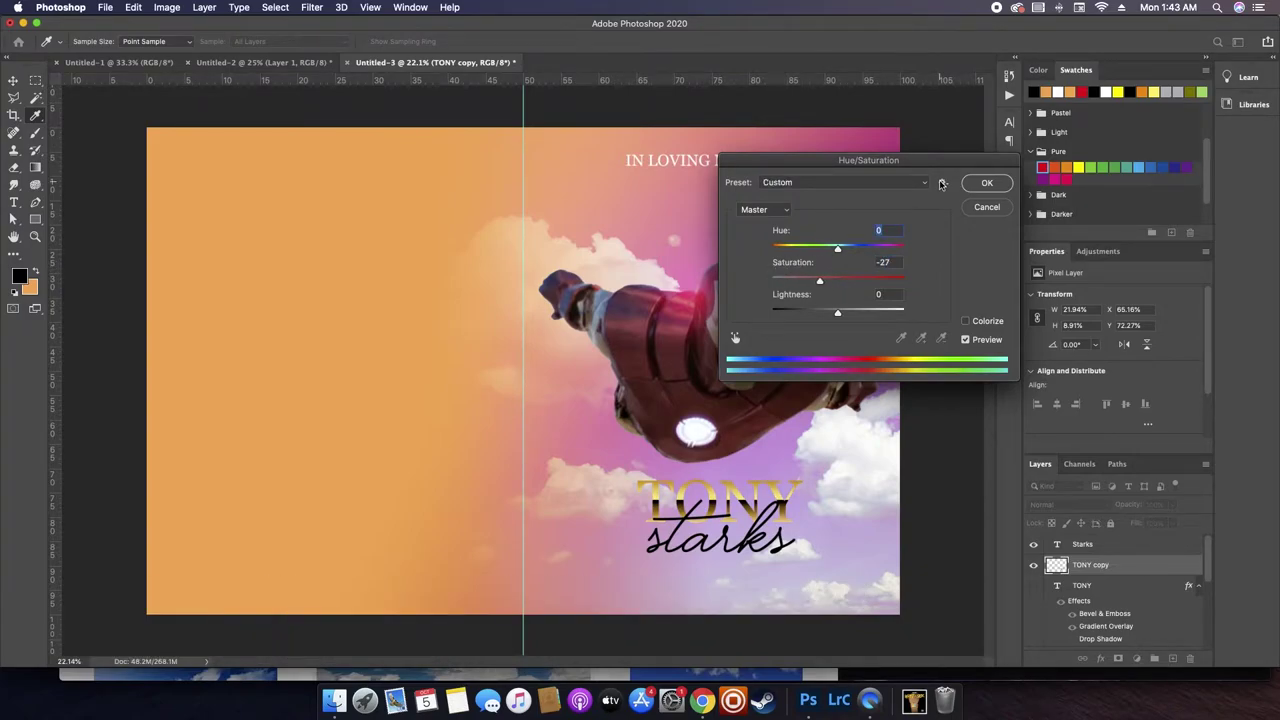
{"action": "left_click", "coordinate": [984, 183]}
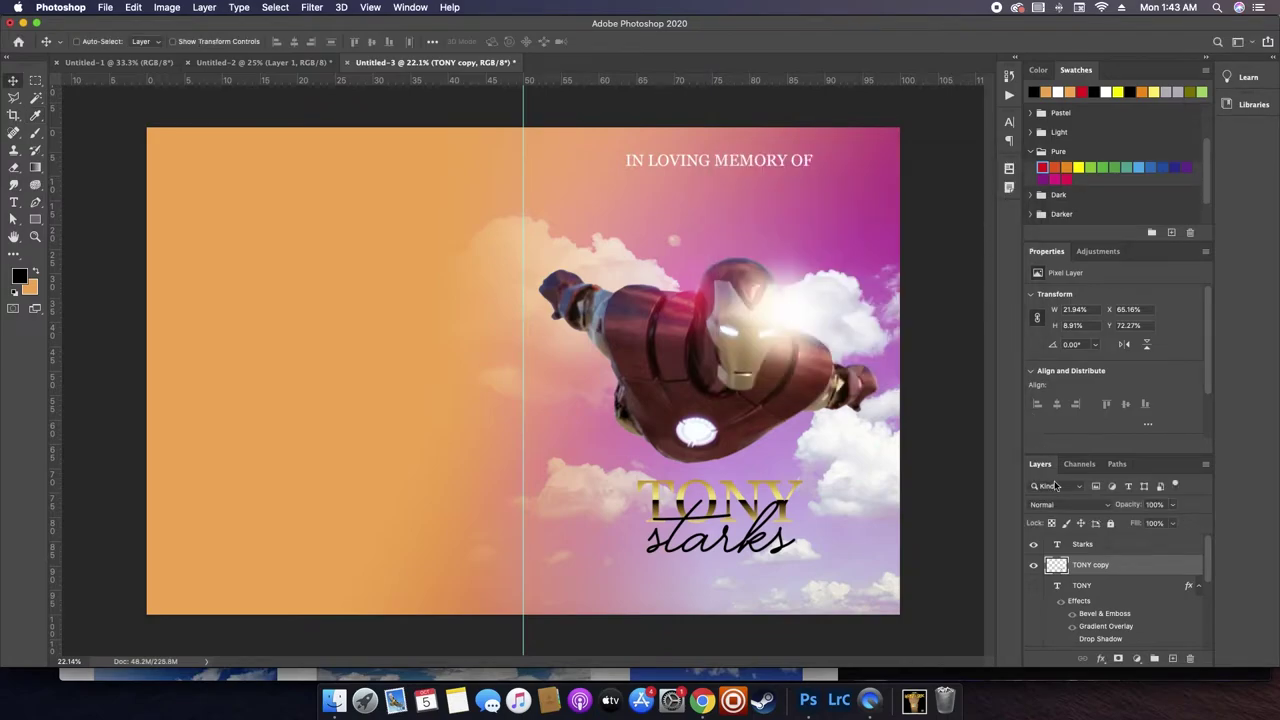
- Add a Drop Shadow and an Inner Bevel with a 3 px size to the rasterized TONY copy
{"action": "double_click", "coordinate": [1130, 565]}
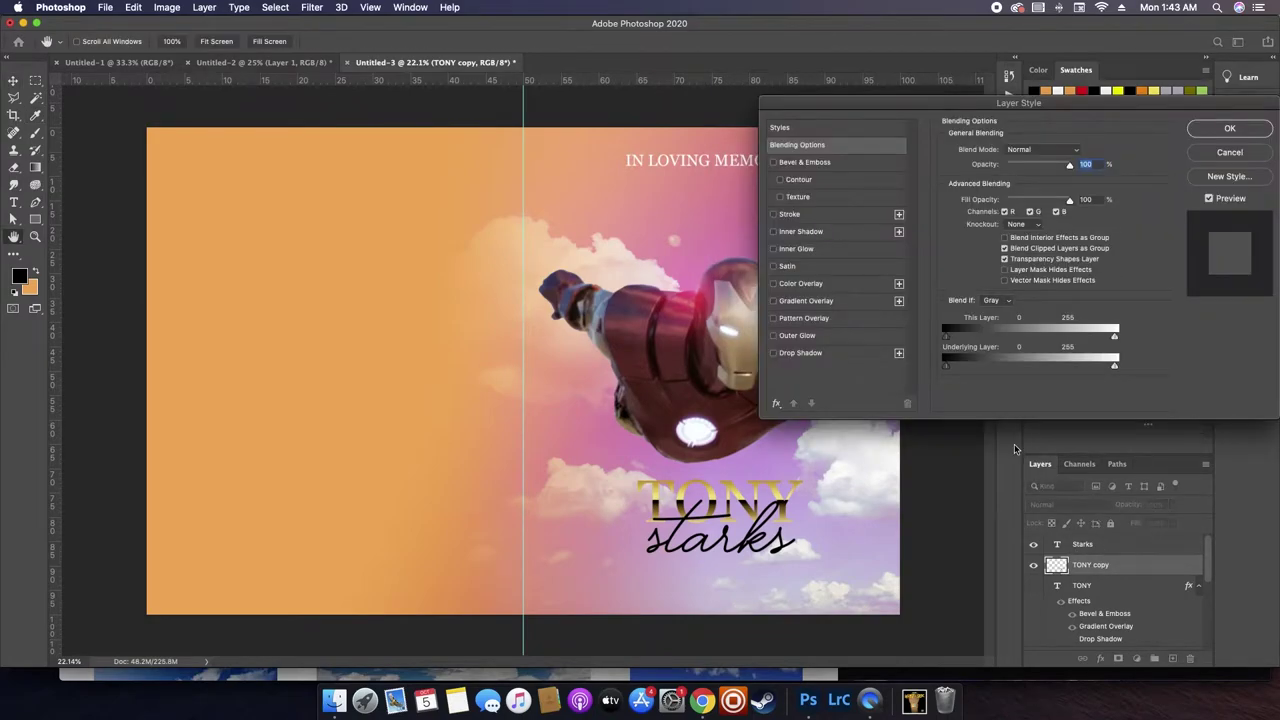
{"action": "left_click", "coordinate": [808, 353]}
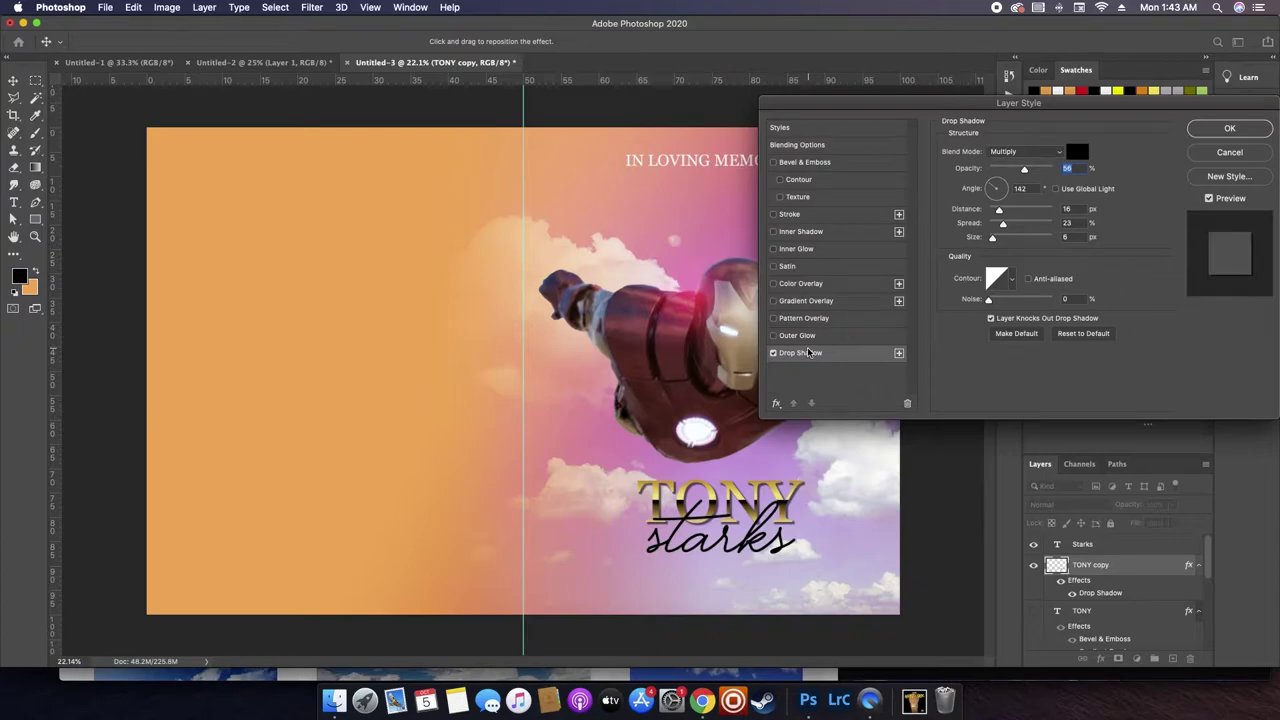
{"action": "left_click", "coordinate": [805, 162]}
{"action": "left_click", "coordinate": [1025, 149]}
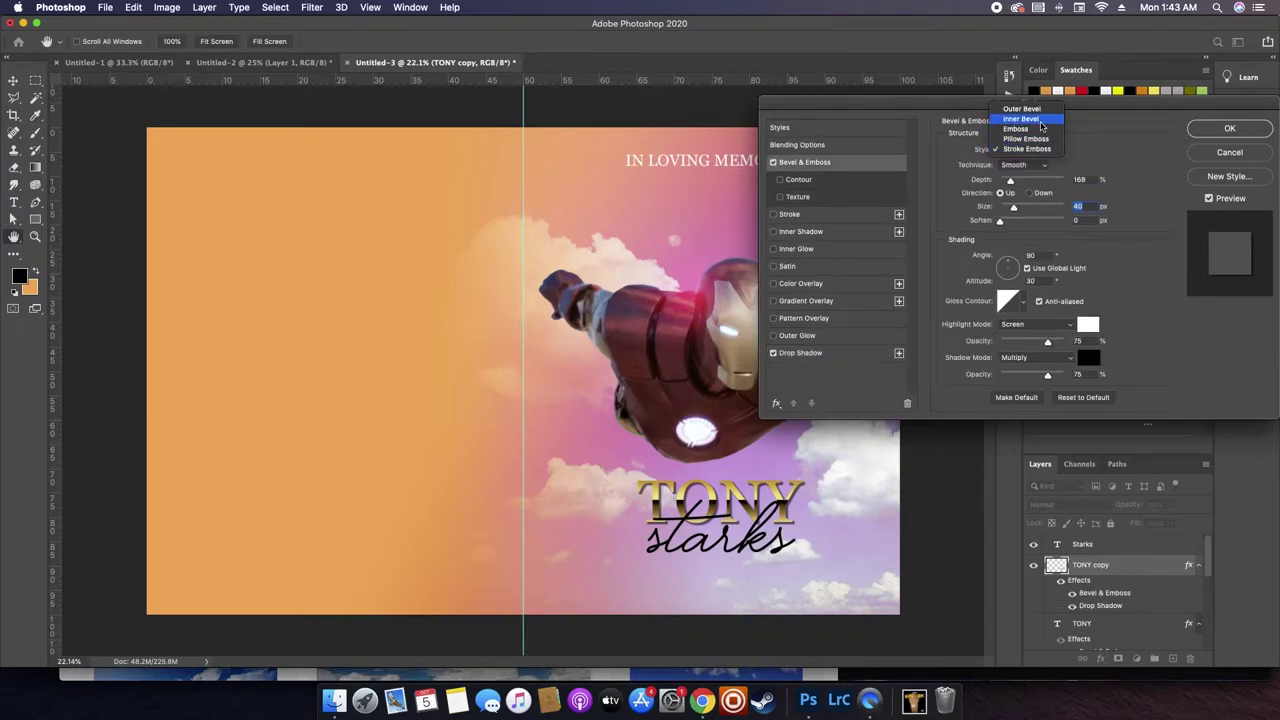
{"action": "left_click", "coordinate": [1034, 110]}
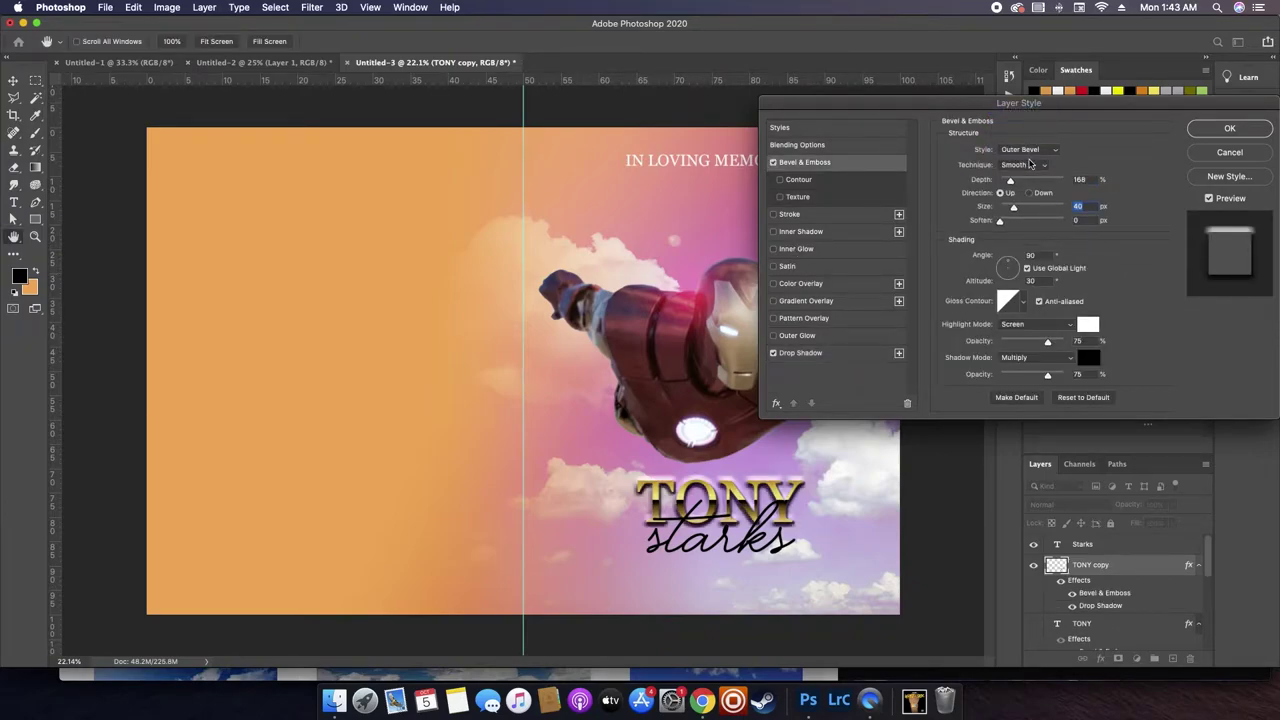
{"action": "left_click", "coordinate": [1016, 149]}
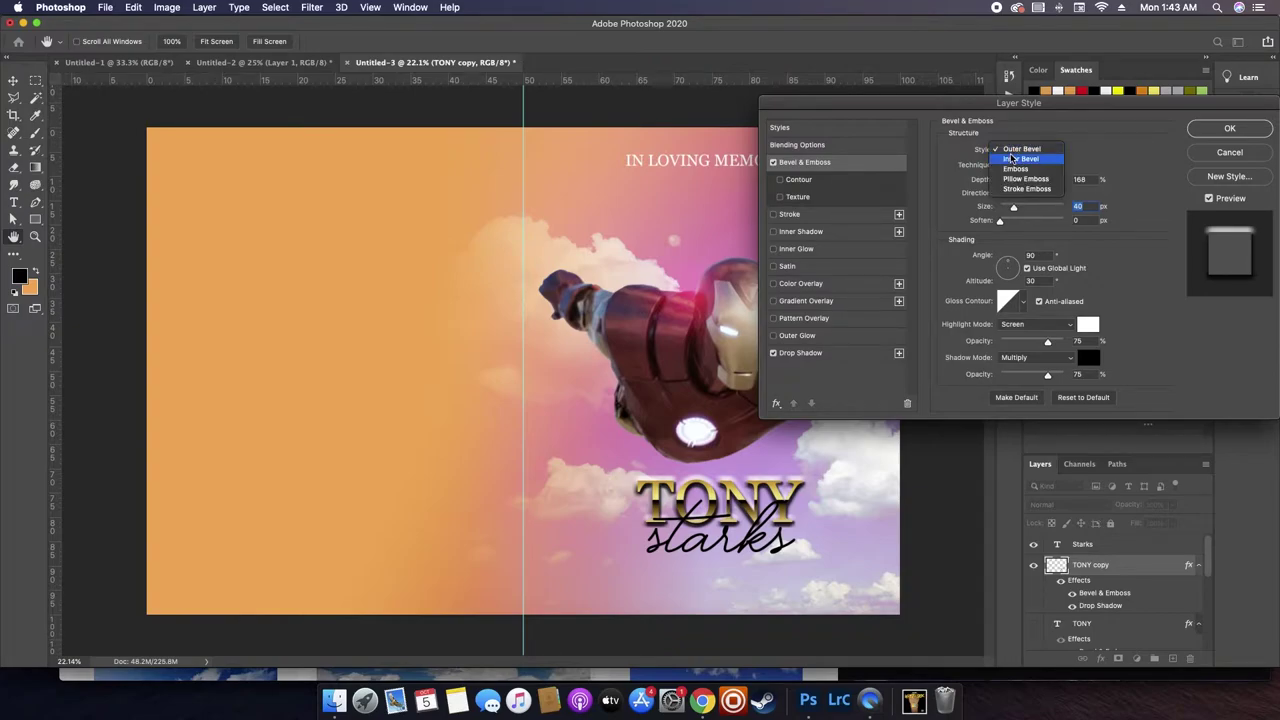
{"action": "left_click", "coordinate": [1012, 160]}
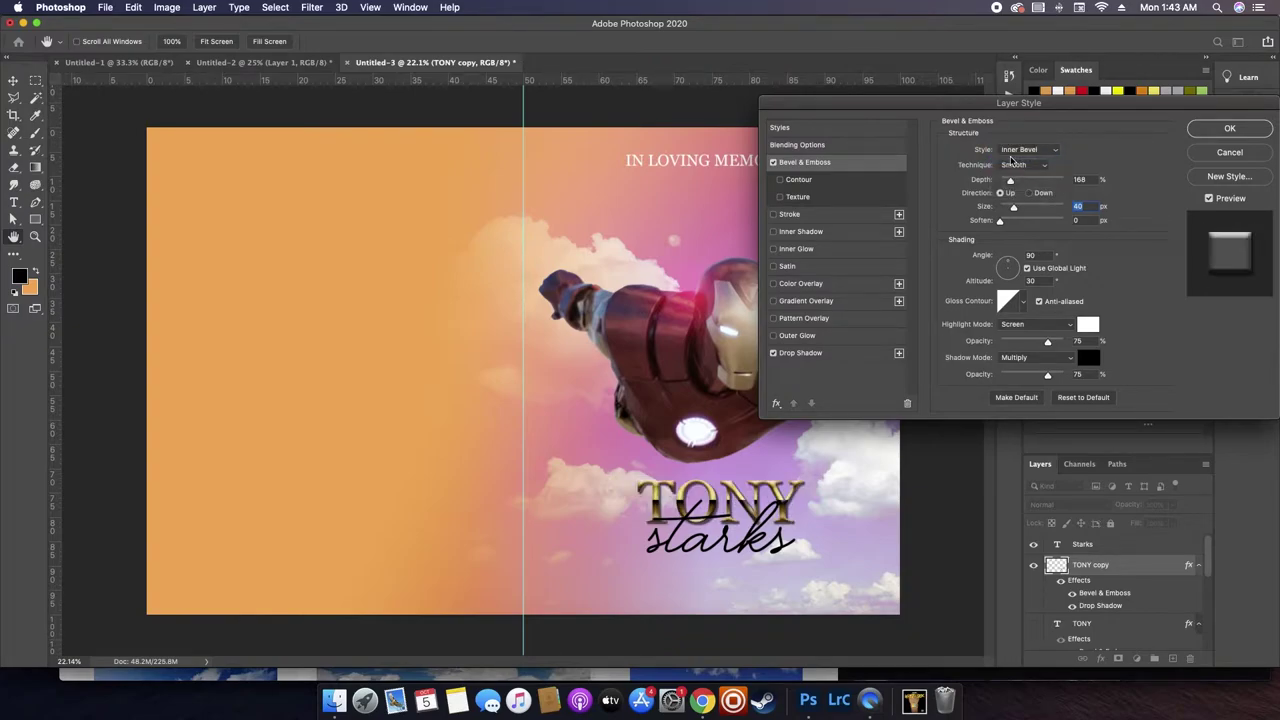
{"action": "left_click_drag", "start_coordinate": [1013, 207], "coordinate": [1002, 208]}
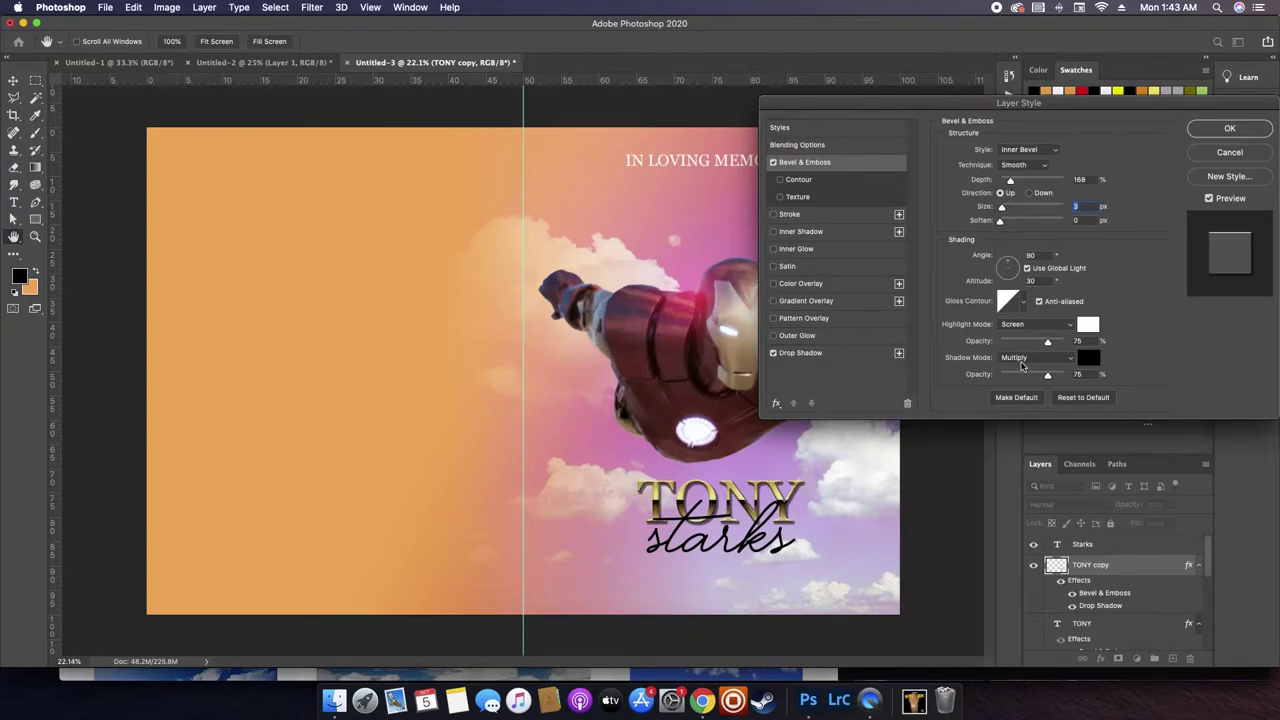
{"action": "left_click", "coordinate": [1021, 360]}
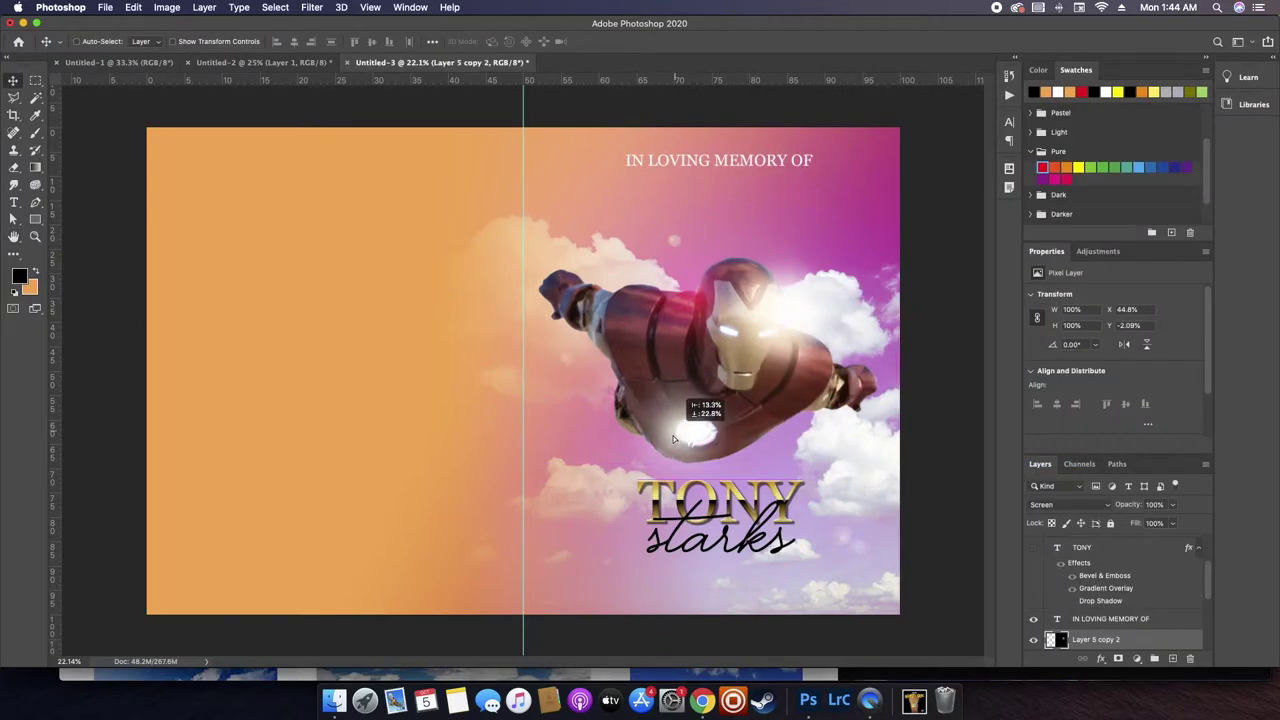
- Bring the copied lens flare to the top of the layer stack, scale it to about 68%, and place it over the TONY lettering
{"action": "left_click_drag", "start_coordinate": [662, 482], "coordinate": [658, 500]}
{"action": "key", "text": "super+shift+bracketright"}
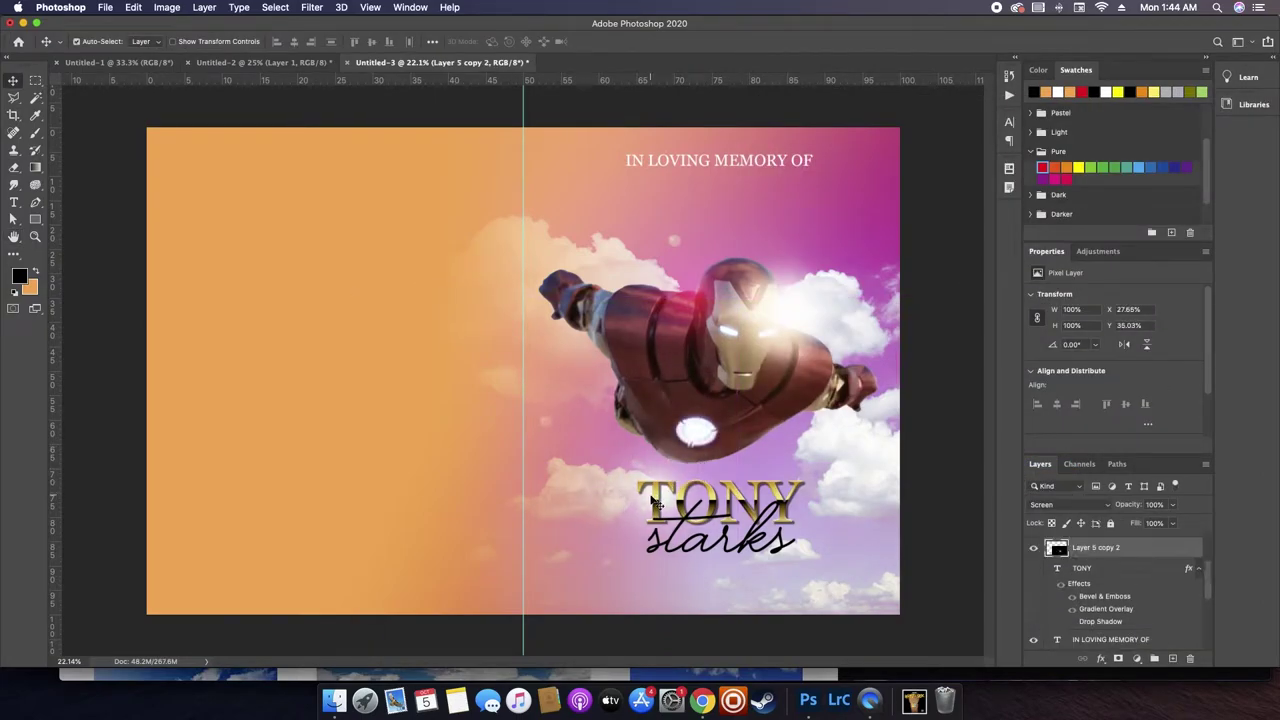
{"action": "key", "text": "super+t"}
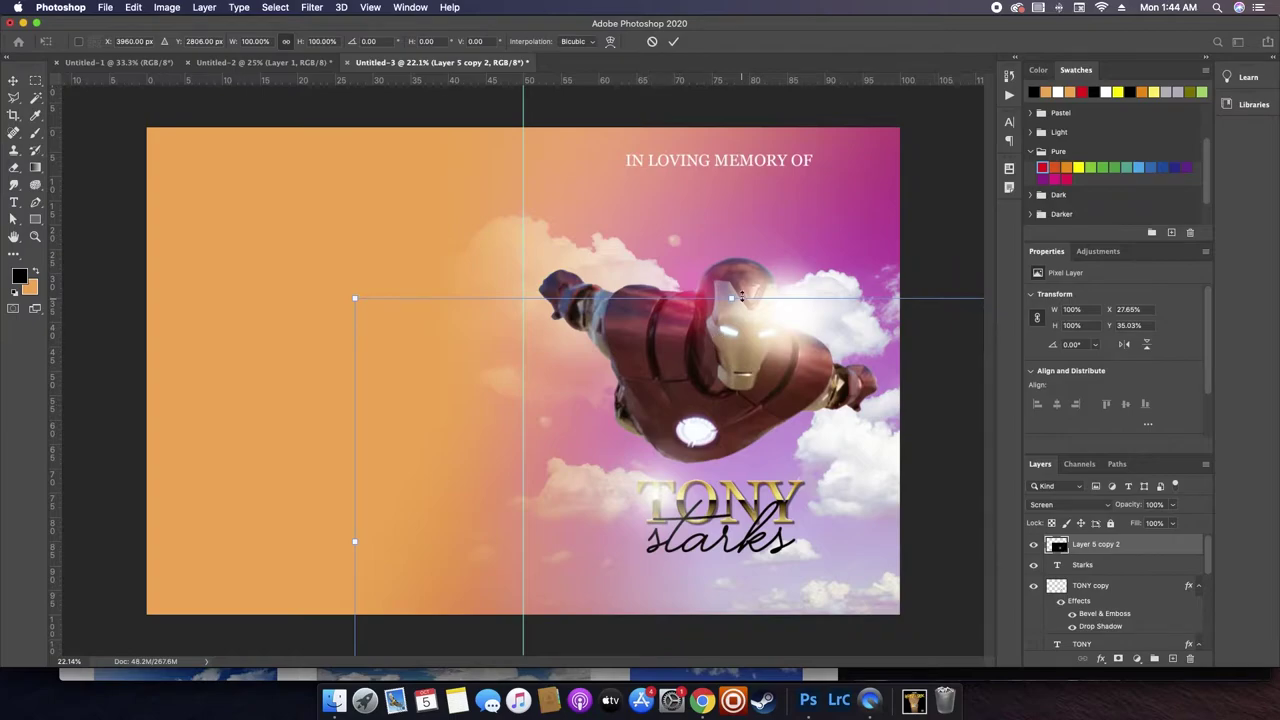
{"action": "left_click_drag", "start_coordinate": [741, 296], "coordinate": [733, 455]}
{"action": "left_click_drag", "start_coordinate": [684, 577], "coordinate": [785, 493]}
{"action": "key", "text": "Return"}
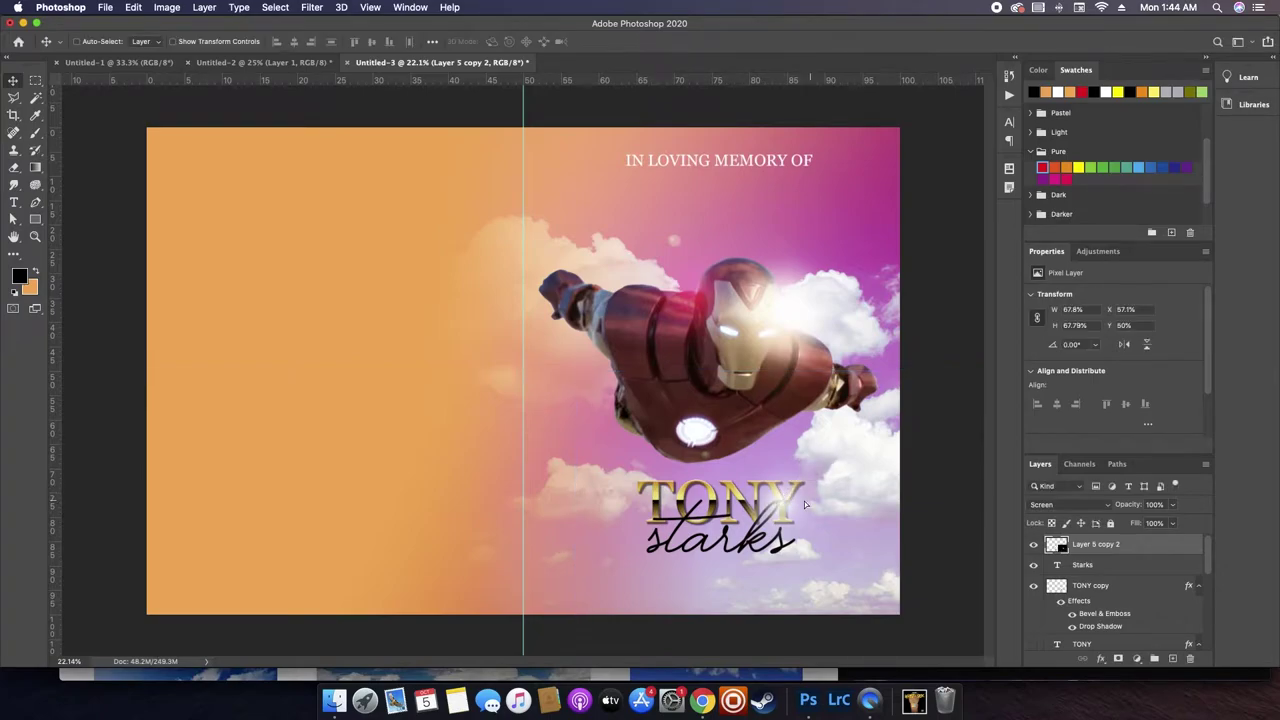
- Apply a Lens Blur with a radius of 27 to the clouds on Layer 4
{"action": "left_click", "coordinate": [312, 7]}
{"action": "mouse_move", "coordinate": [362, 172]}
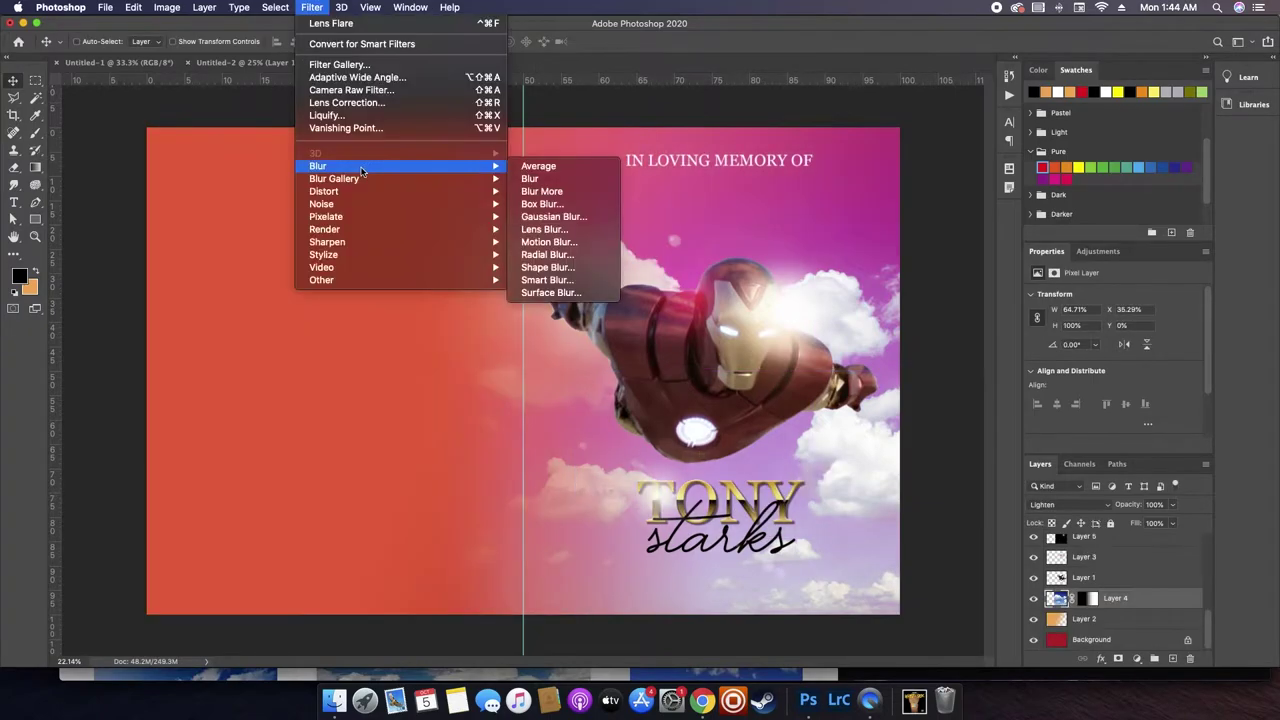
{"action": "left_click", "coordinate": [555, 231]}
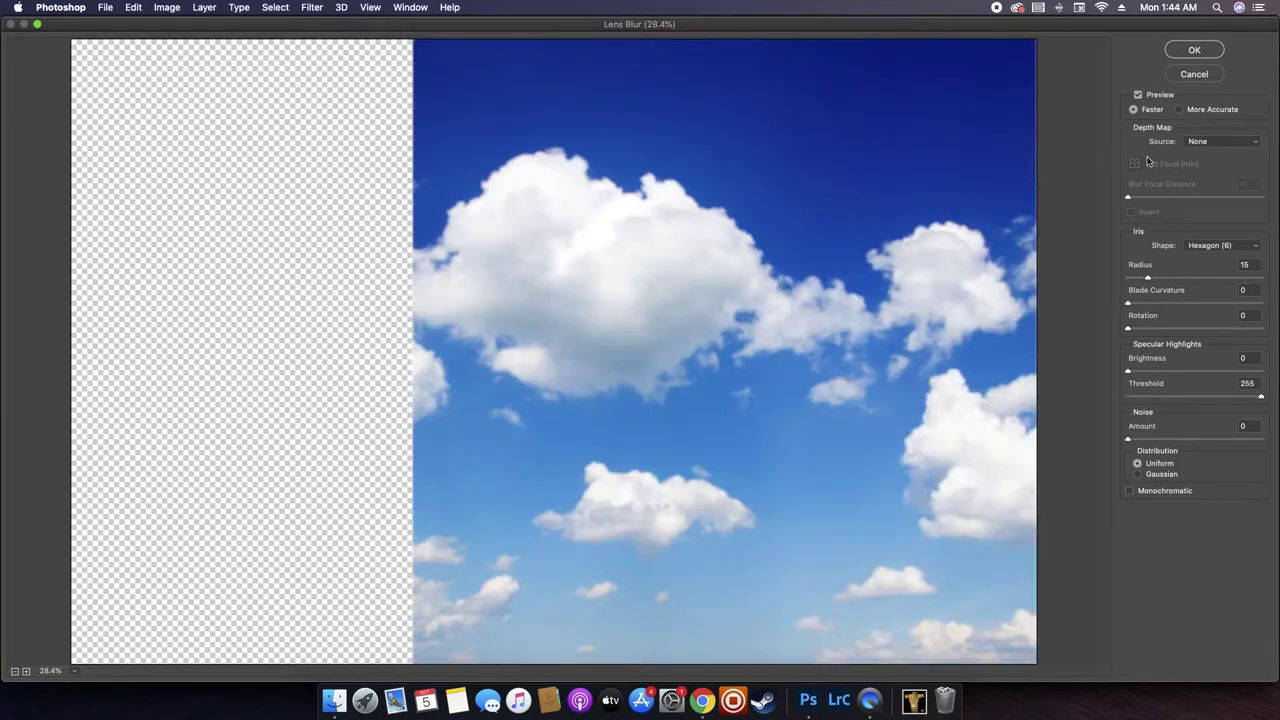
{"action": "left_click", "coordinate": [1164, 280]}
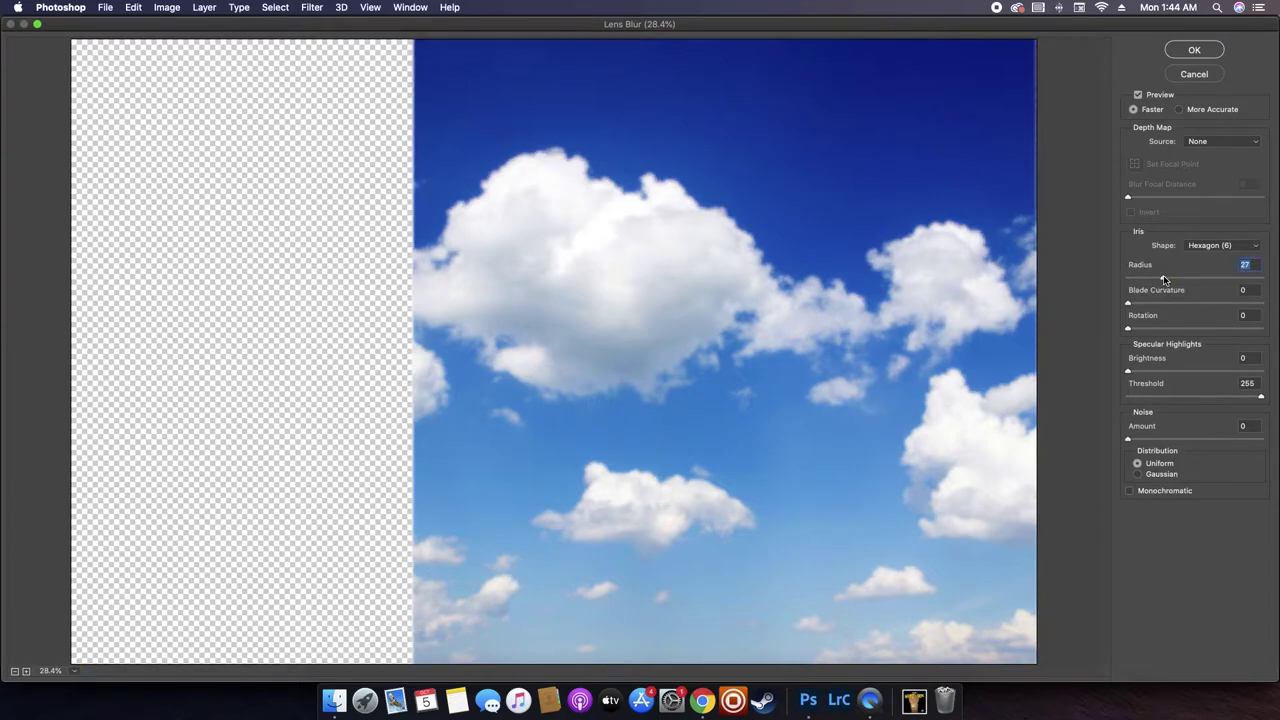
{"action": "left_click", "coordinate": [1201, 49]}
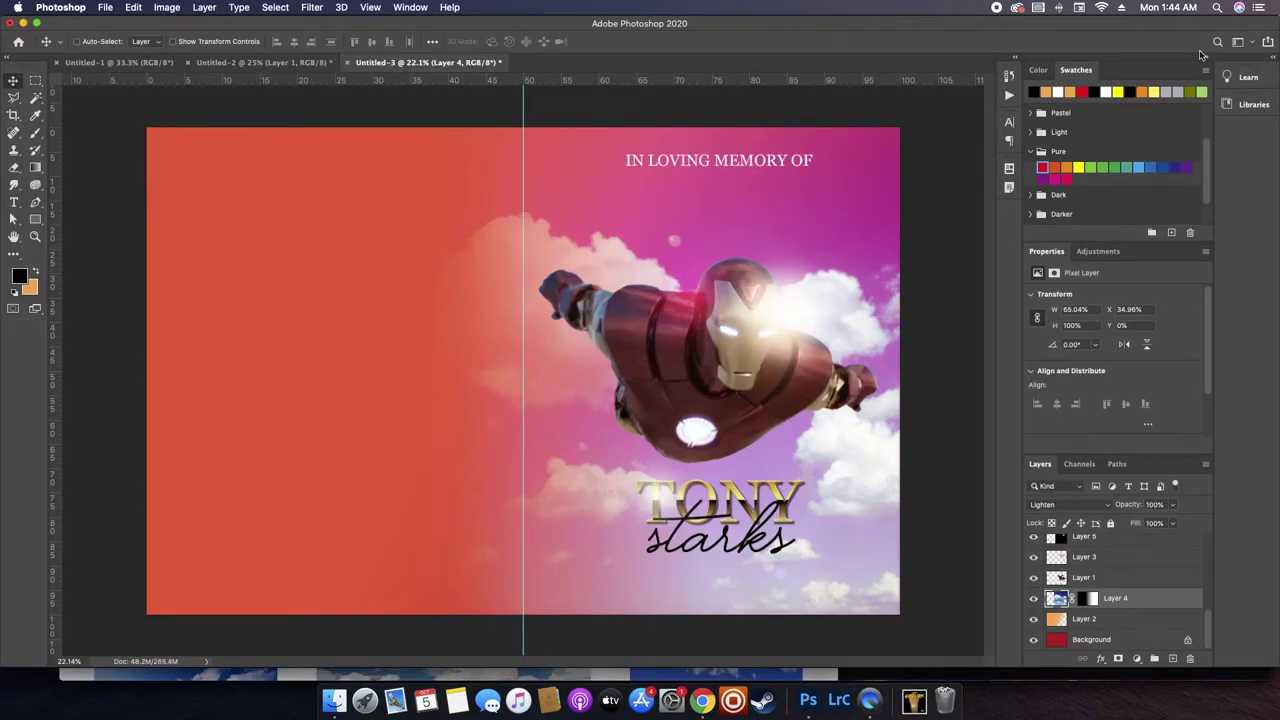
- Switch to Chrome and look up Tony Stark's MCU birth date in the Google results
{"action": "key", "text": "super+Tab"}
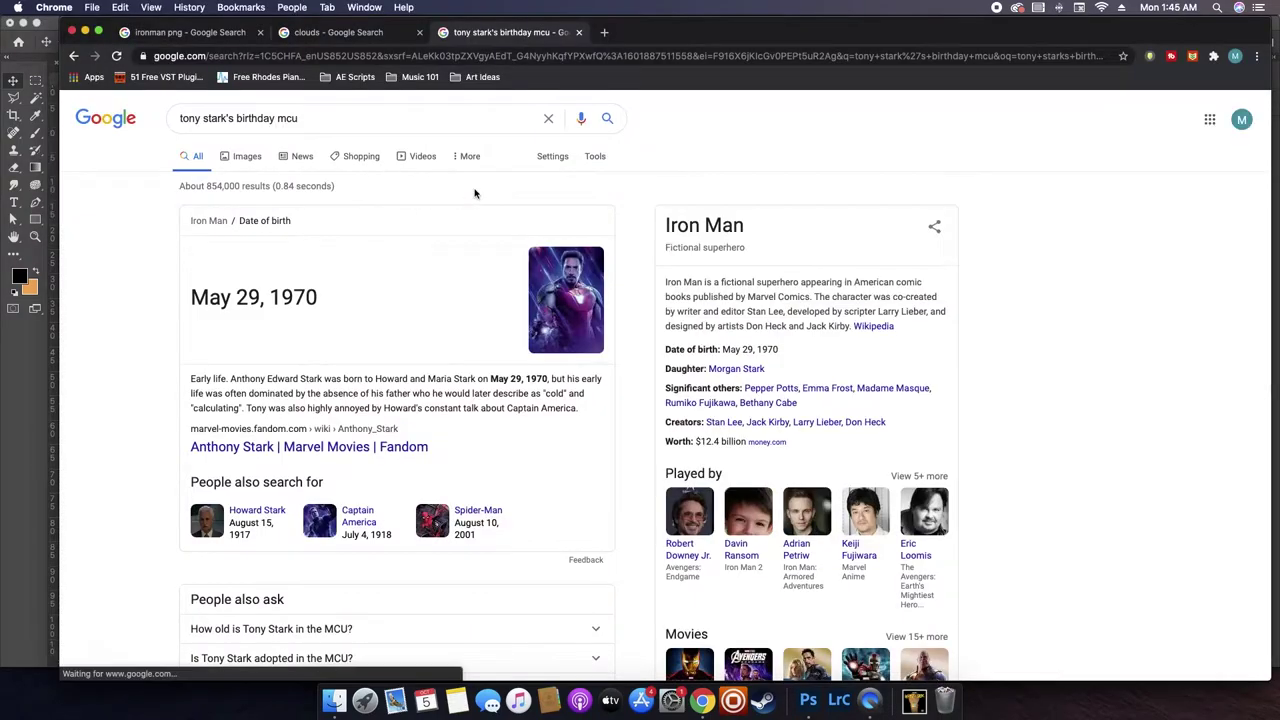
{"action": "left_click", "coordinate": [399, 117]}
{"action": "key", "text": "super+a"}
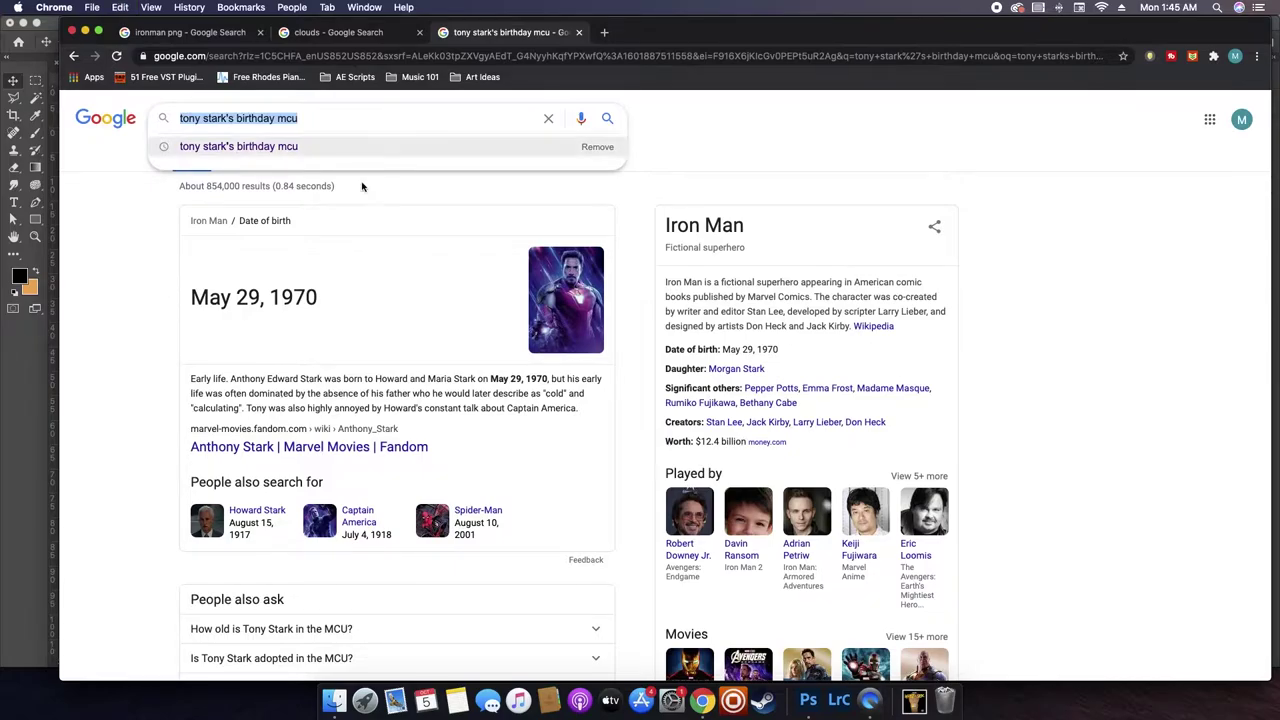
{"action": "double_click", "coordinate": [296, 297]}
- Return to Photoshop and add the birth date as a text line below the title on the front cover
{"action": "key", "text": "super+Tab"}
{"action": "key", "text": "t"}
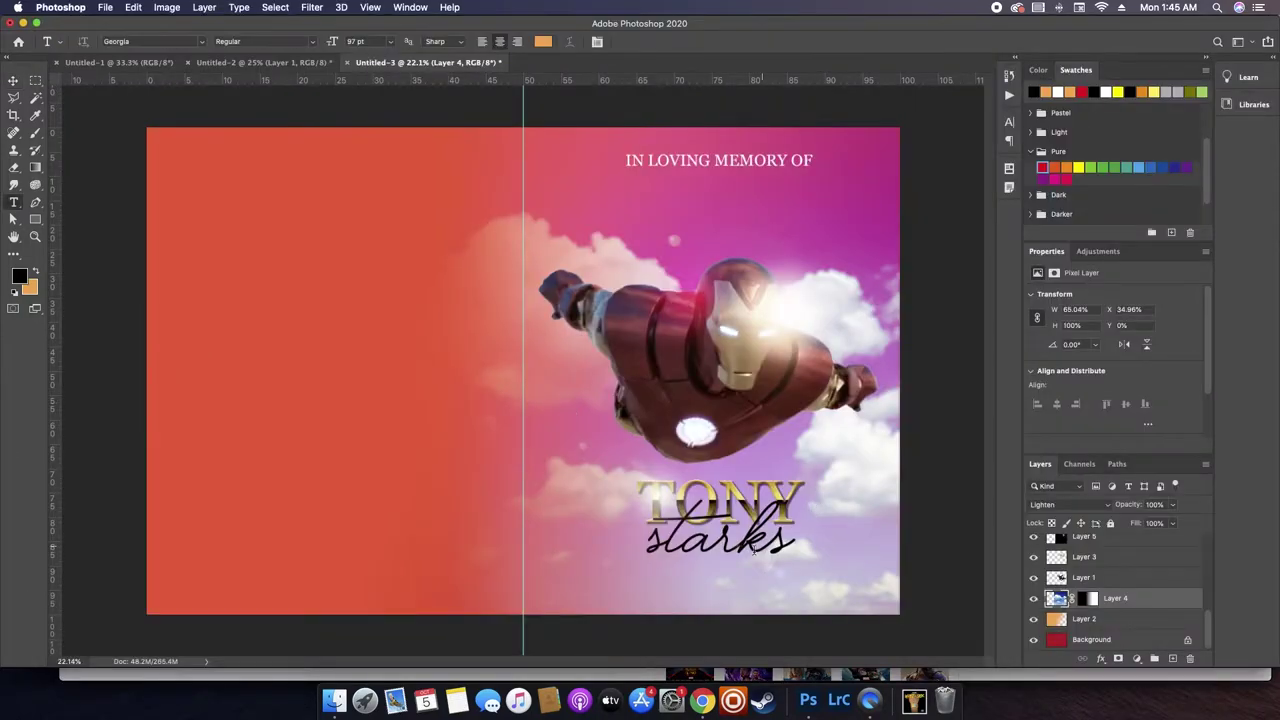
{"action": "left_click", "coordinate": [617, 588]}
{"action": "type", "text": "May 29, 1970"}
{"action": "key", "text": "ctrl+a"}
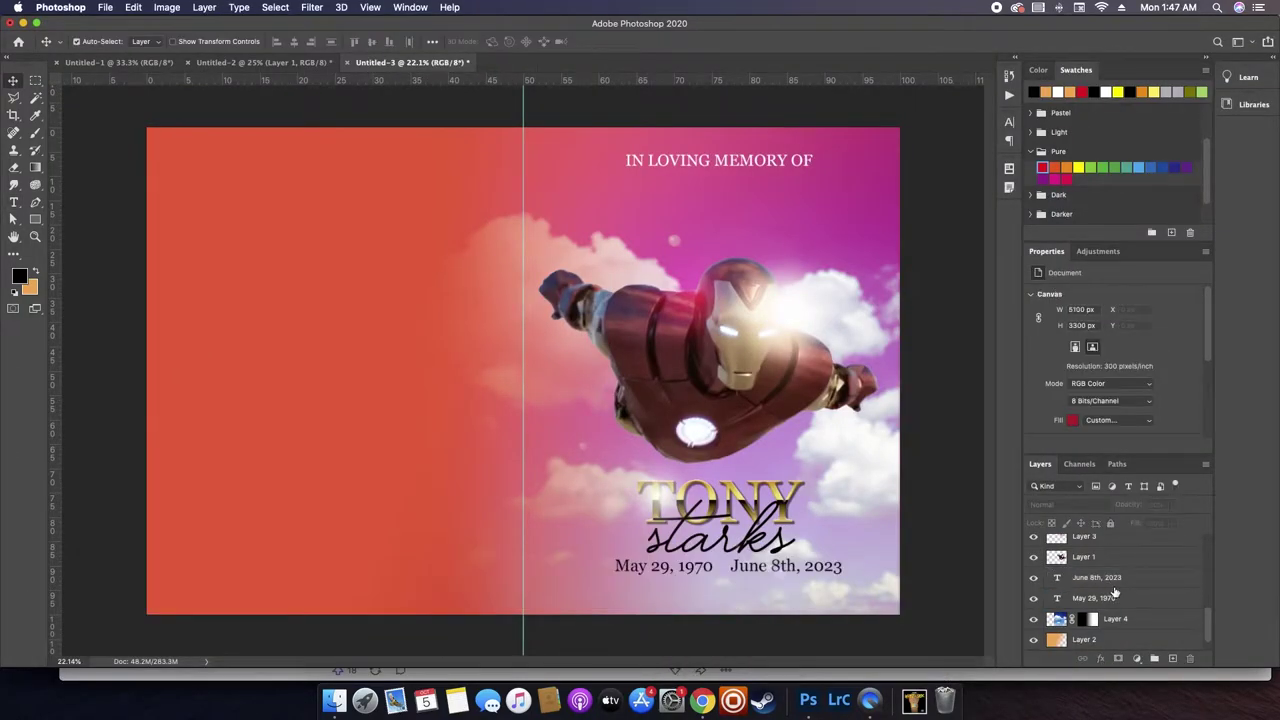
- Scale the birth and death date text layers together to about 83% beneath the title
{"action": "left_click", "coordinate": [1148, 578]}
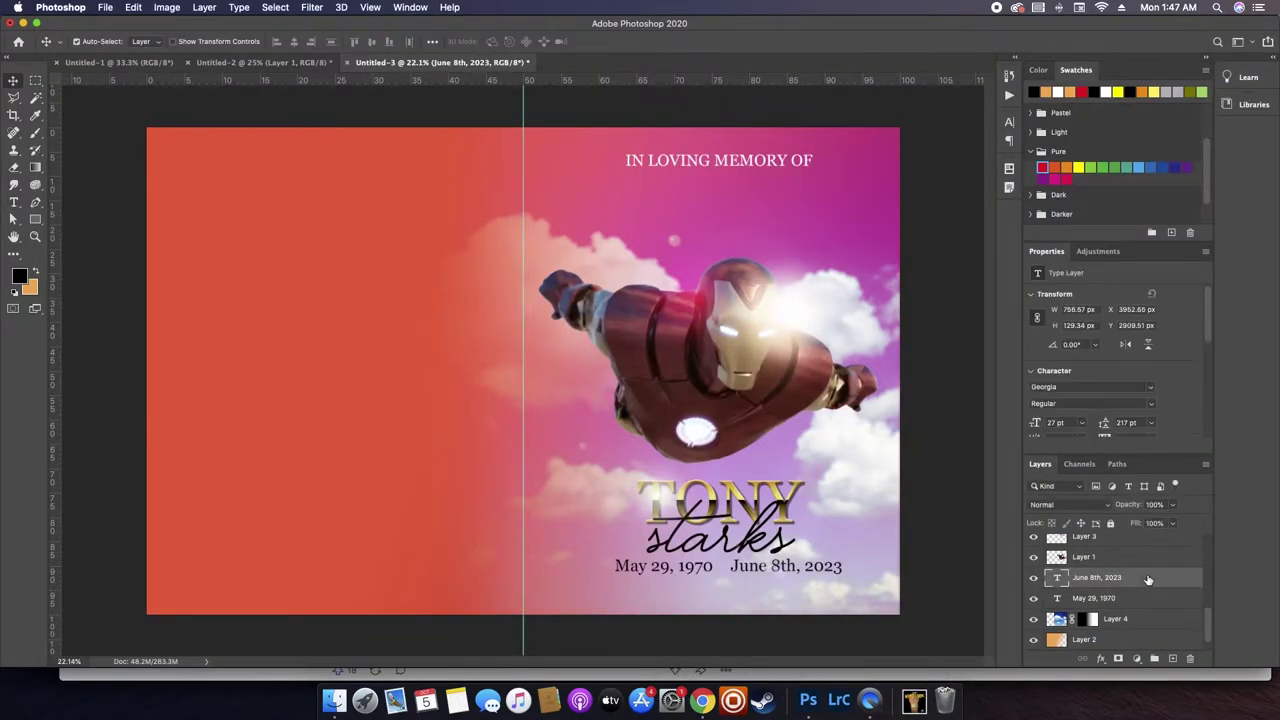
{"action": "left_click", "coordinate": [1146, 598], "text": "shift"}
{"action": "key", "text": "ctrl+t"}
{"action": "left_click_drag", "start_coordinate": [839, 557], "coordinate": [802, 567]}
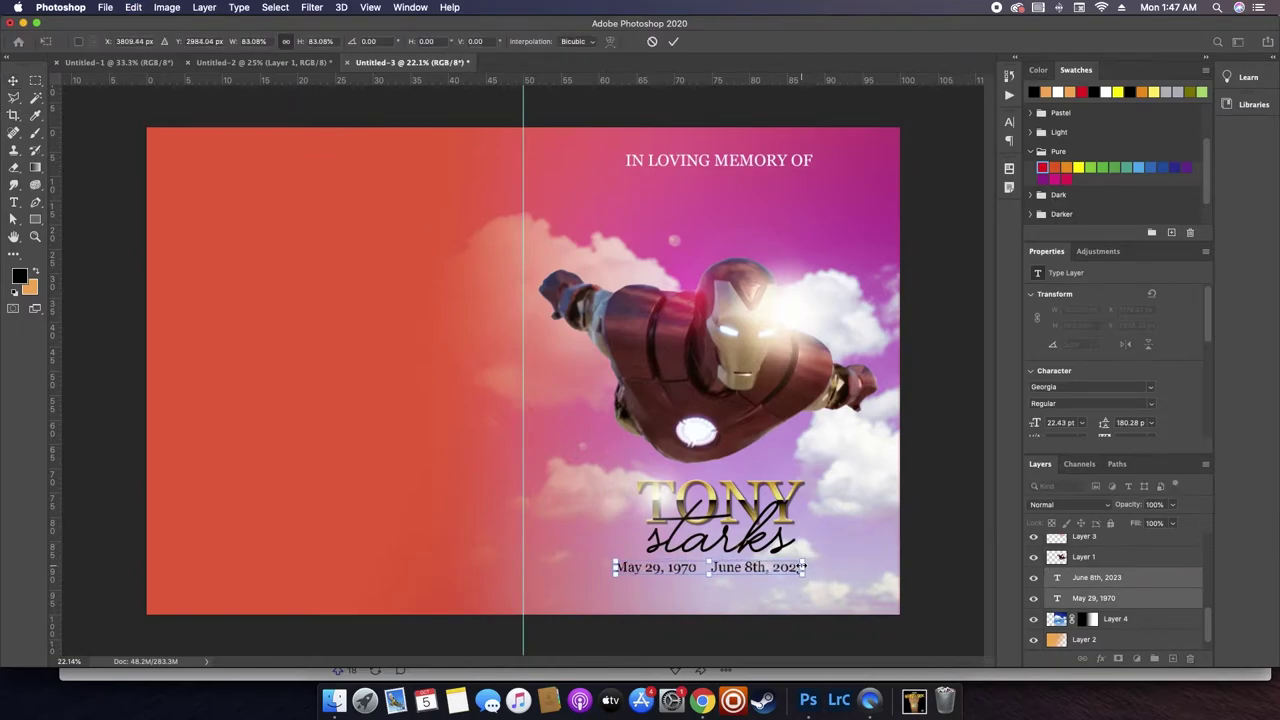
{"action": "key", "text": "Return"}
- Move the Starks text layer above the TONY copy layer and select the lens flare layer covering the title
{"action": "scroll", "coordinate": [1168, 572], "scroll_direction": "up", "scroll_amount": 3}
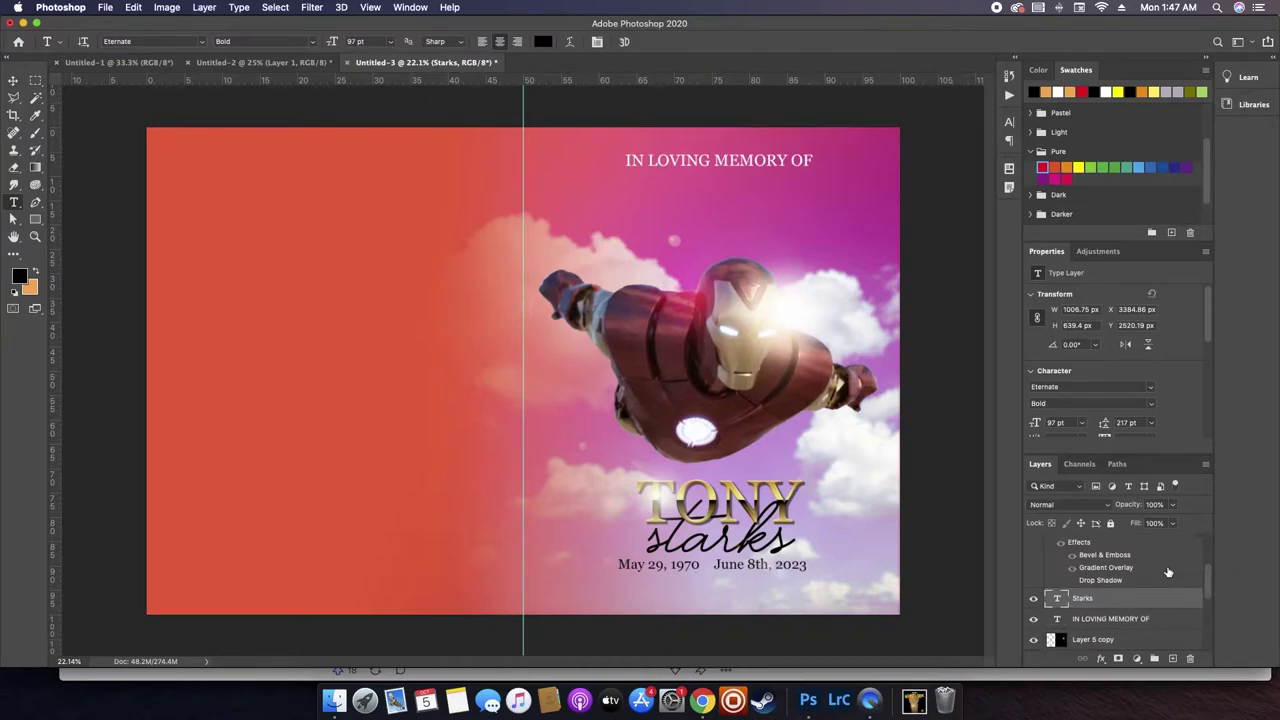
{"action": "key", "text": "ctrl+]"}
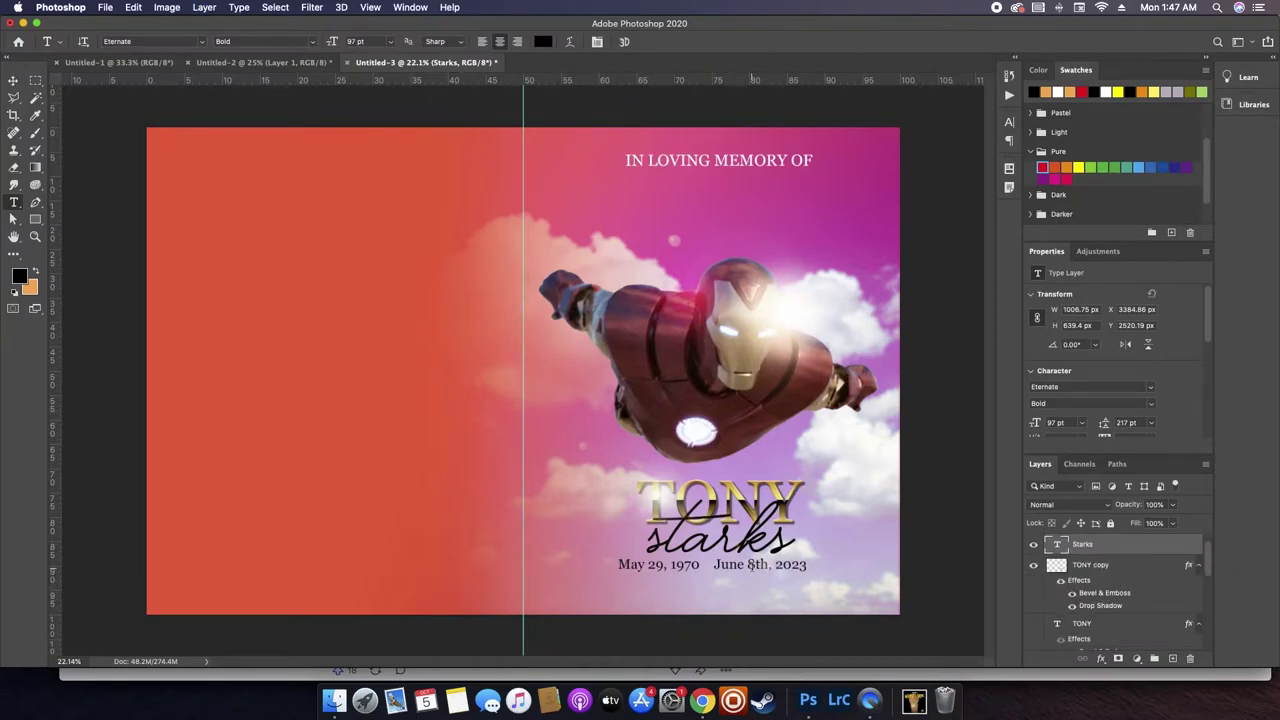
{"action": "key", "text": "v"}
{"action": "left_click", "coordinate": [755, 570]}
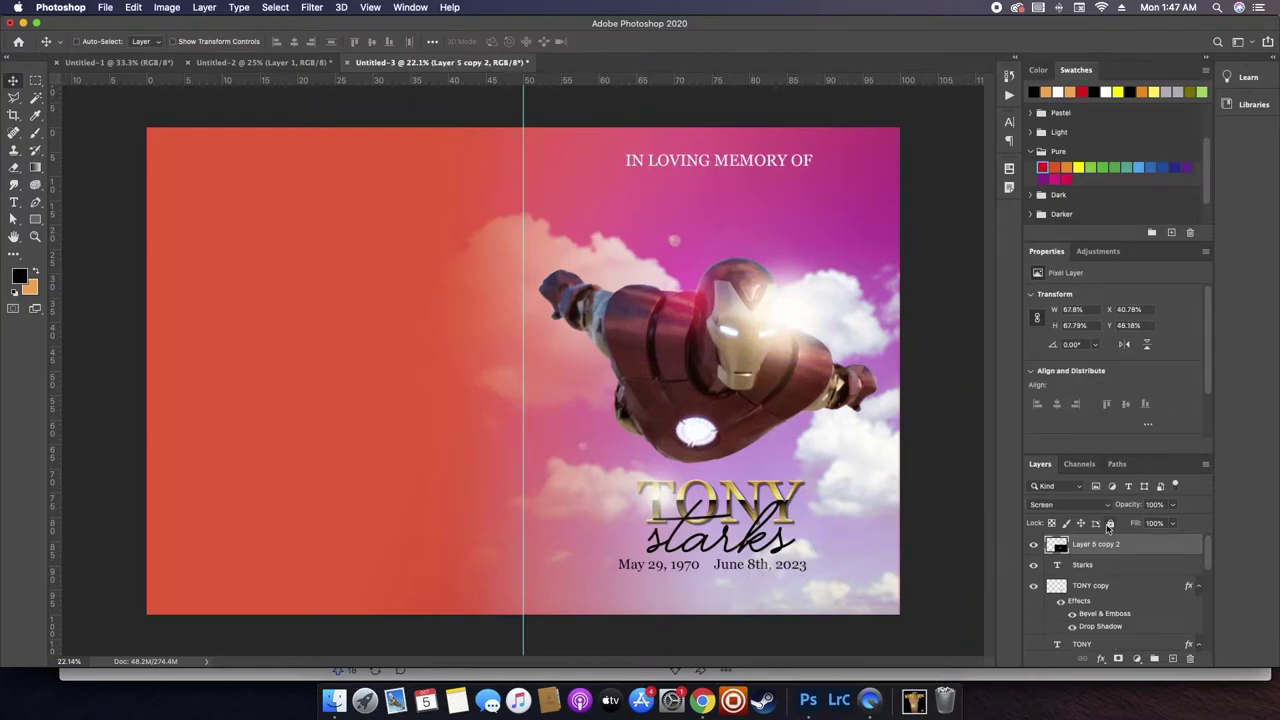
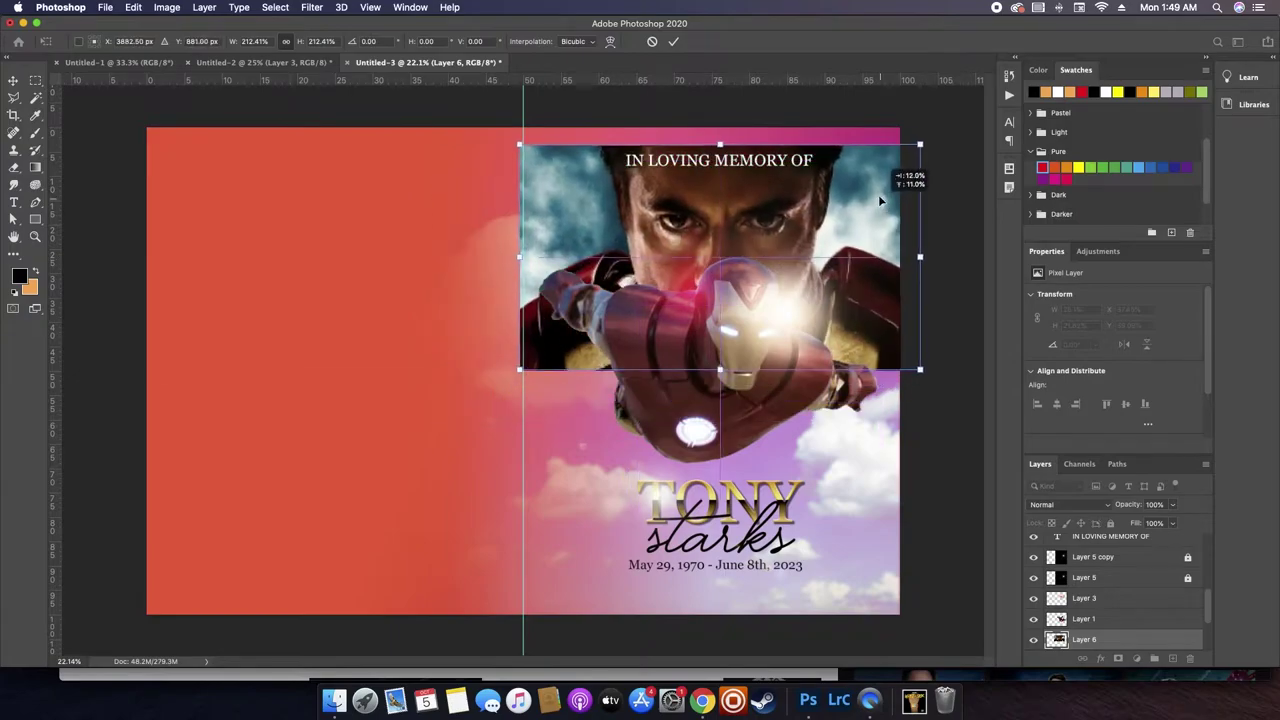
- Place the enlarged portrait across the top of the front cover behind Iron Man and set its blend mode to Screen
{"action": "key", "text": "Return"}
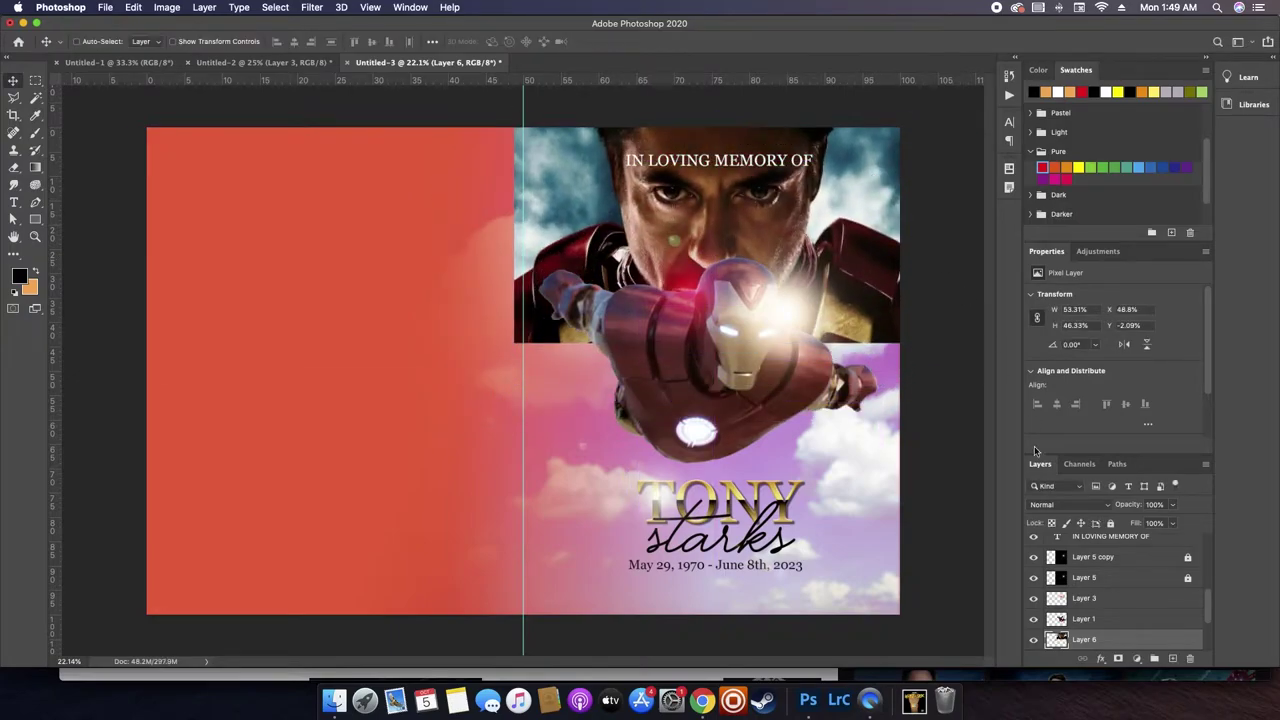
{"action": "left_click", "coordinate": [1042, 504]}
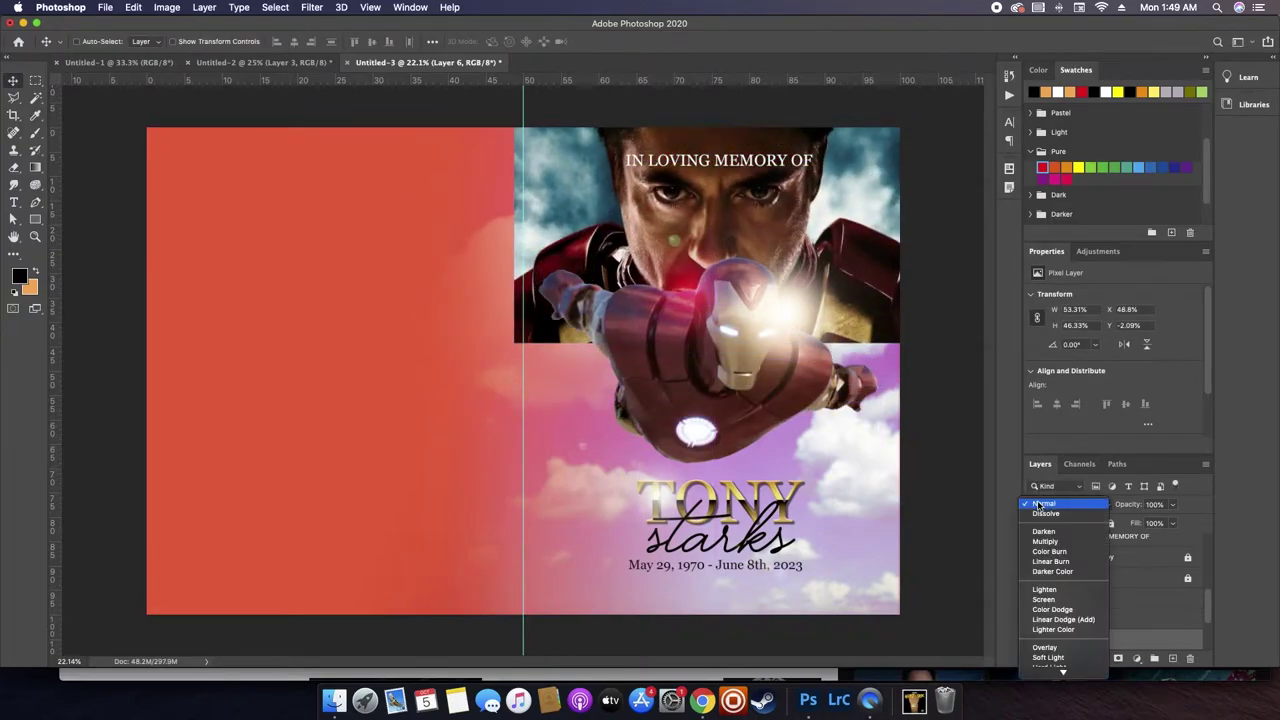
{"action": "left_click", "coordinate": [1036, 600]}
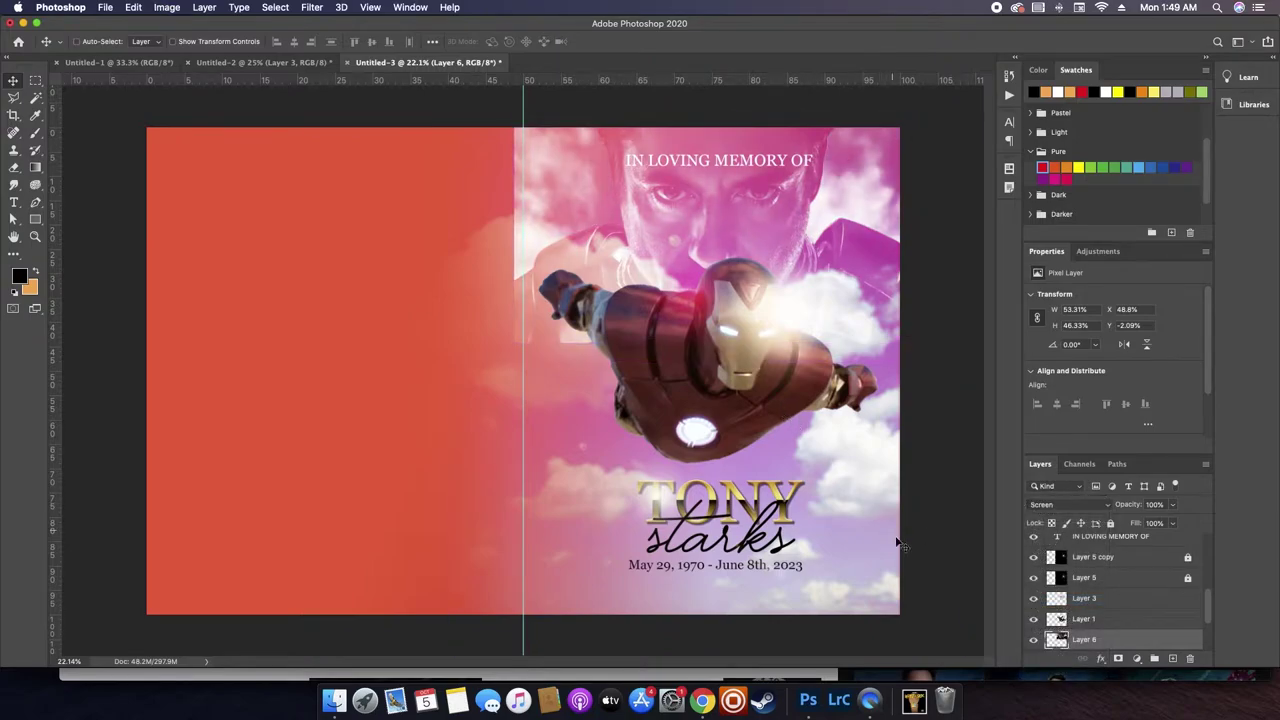
- Add a layer mask to the portrait and fade its lower and left edges with black-to-white gradients
{"action": "left_click", "coordinate": [1118, 658]}
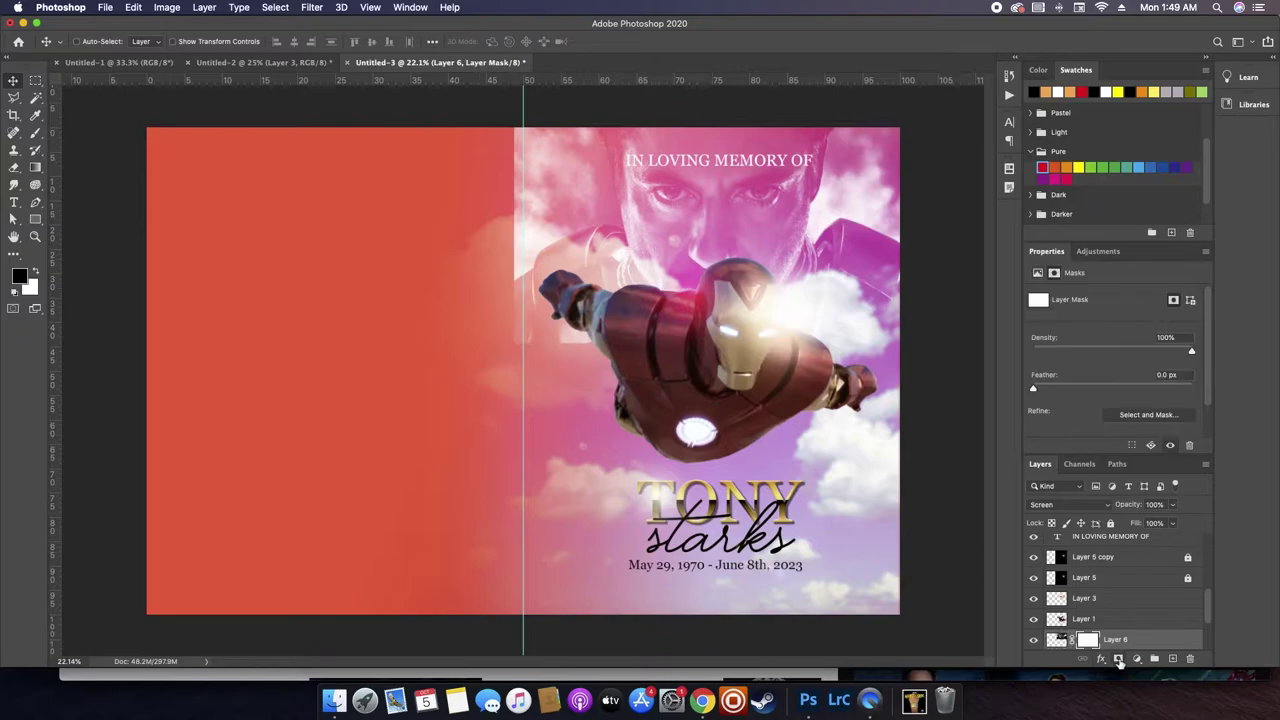
{"action": "key", "text": "g"}
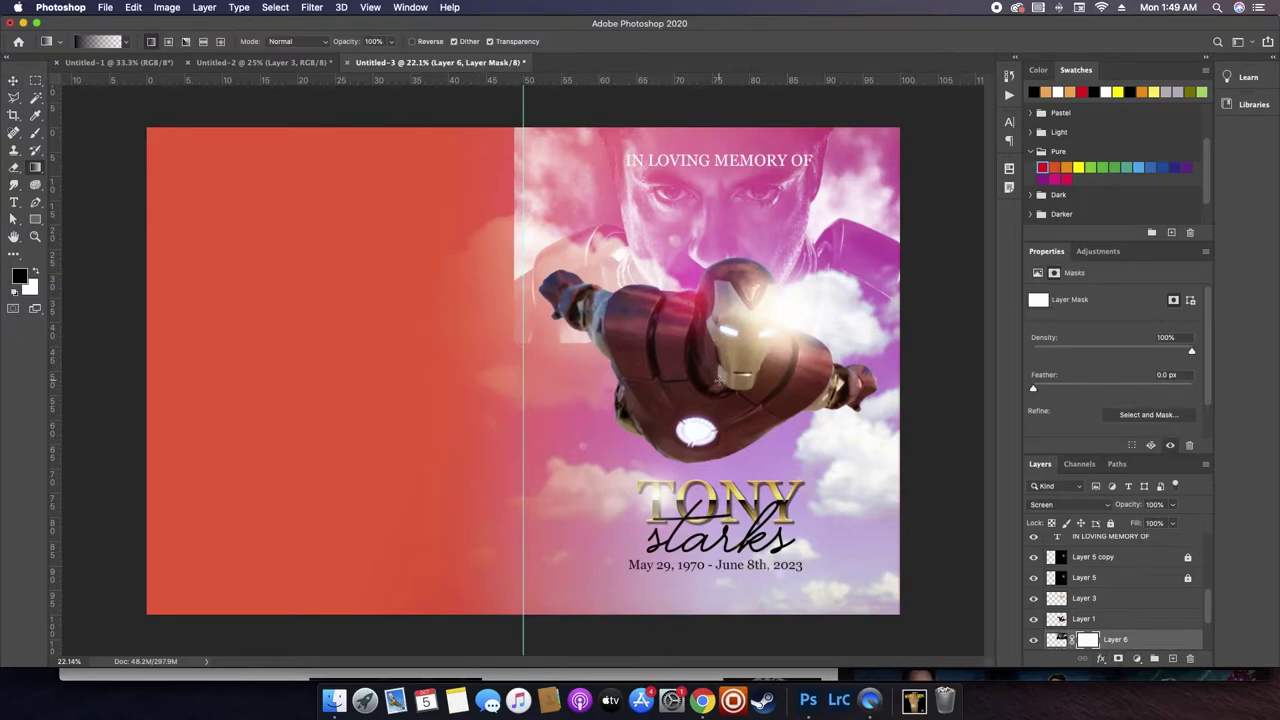
{"action": "left_click_drag", "start_coordinate": [718, 380], "coordinate": [727, 257]}
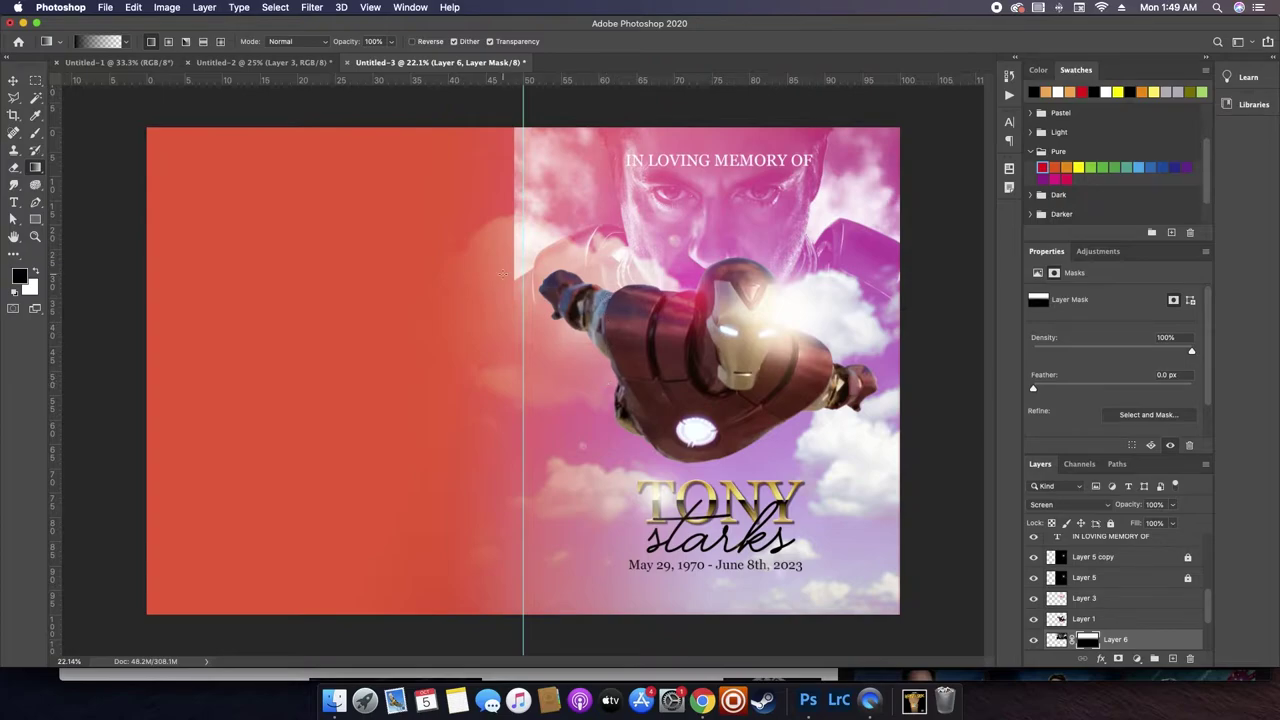
{"action": "left_click_drag", "start_coordinate": [585, 278], "coordinate": [459, 257]}
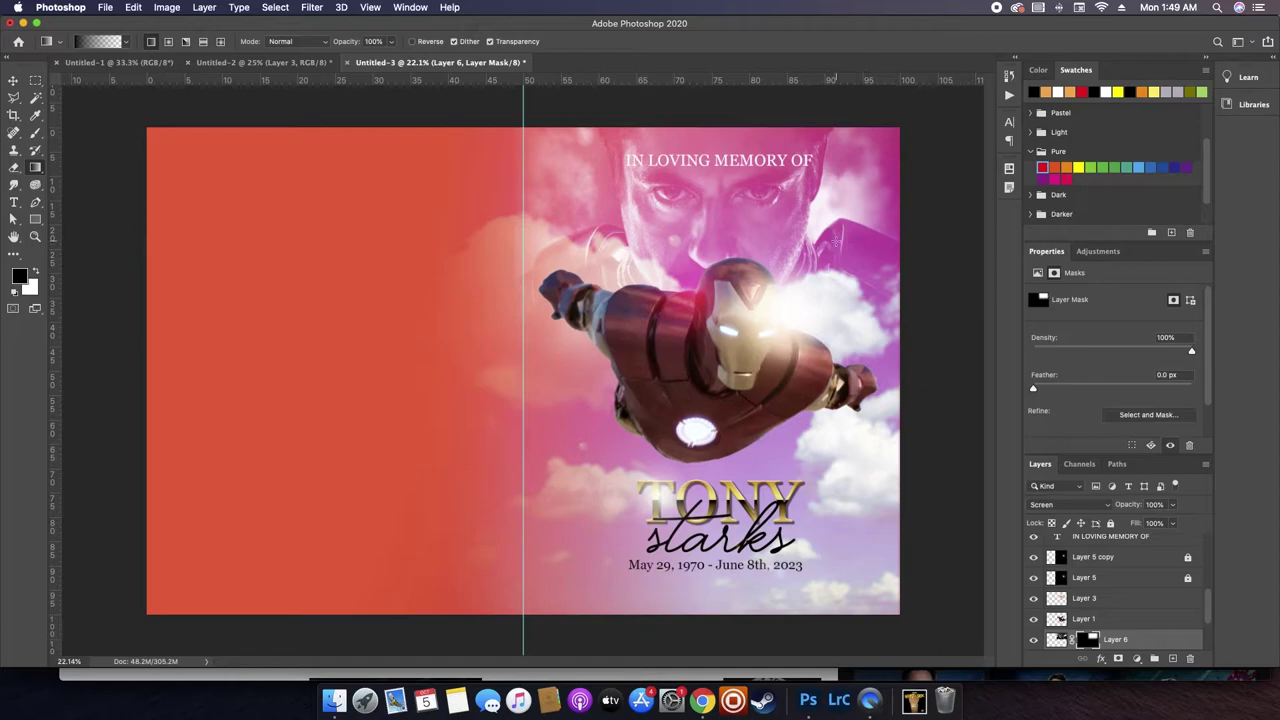
{"action": "key", "text": "v"}
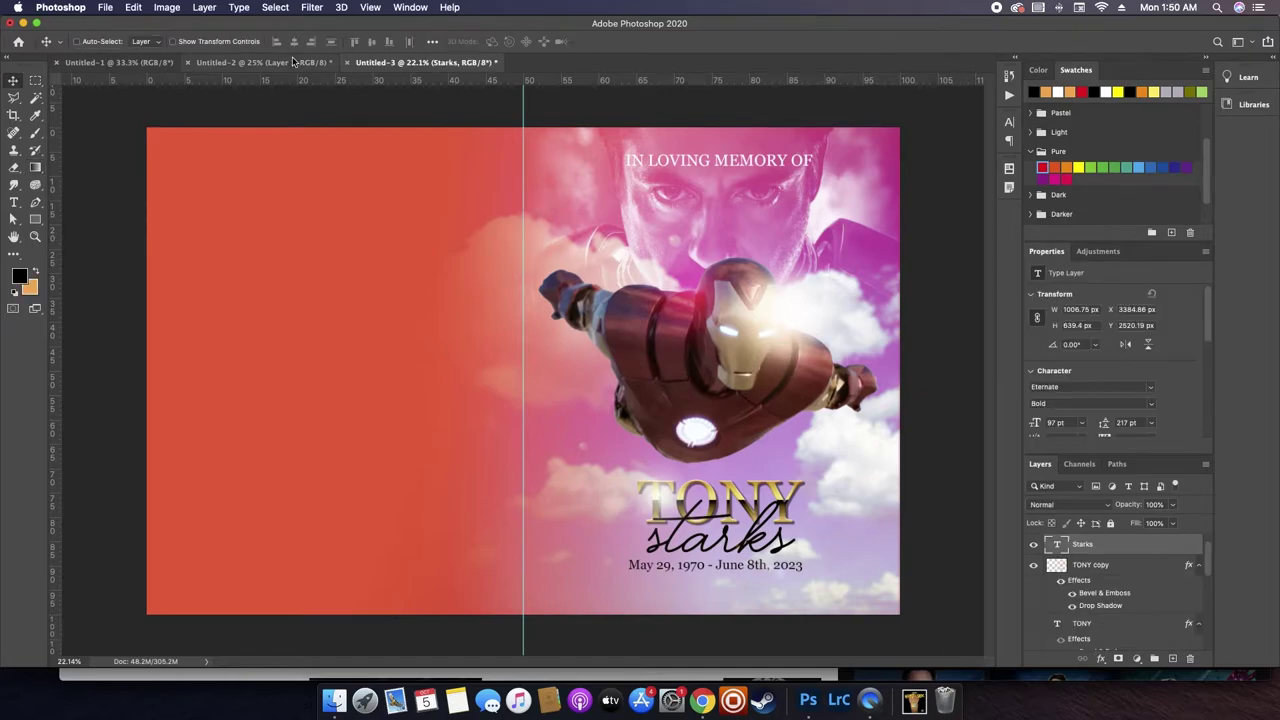
- Bring the Iron Man cutout with the outstretched glowing hand from Untitled-2 into the cover document, at the bottom of the back cover
{"action": "left_click", "coordinate": [293, 62]}
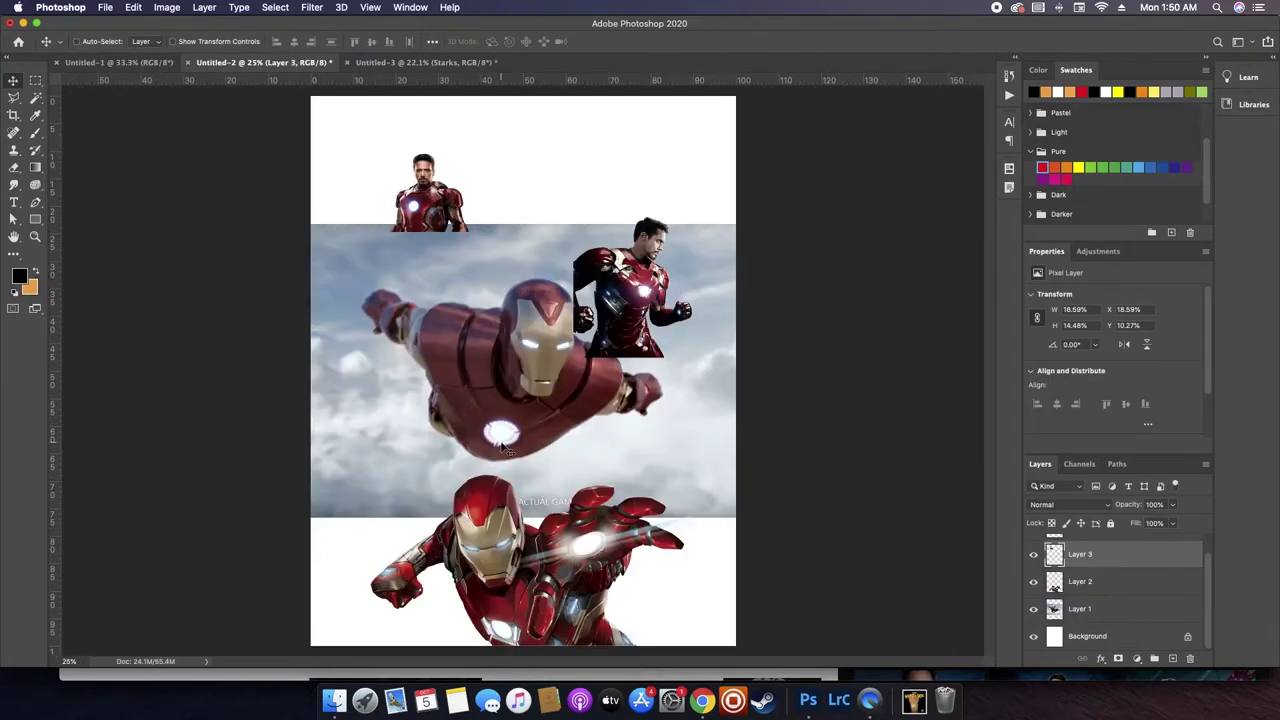
{"action": "left_click", "coordinate": [497, 514]}
{"action": "left_click_drag", "start_coordinate": [492, 511], "coordinate": [490, 70]}
{"action": "left_click_drag", "start_coordinate": [444, 263], "coordinate": [268, 521]}
- Enlarge the new Iron Man figure to about 176% and flip it horizontally on the back cover
{"action": "key", "text": "ctrl+t"}
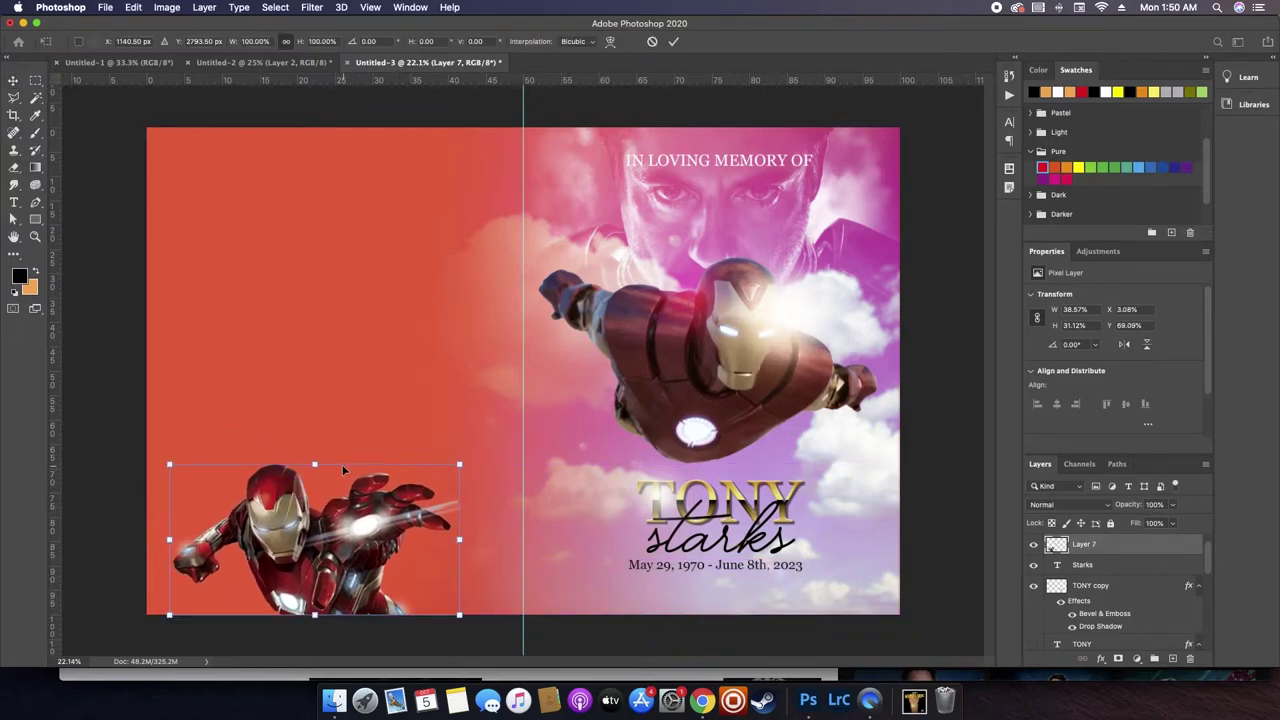
{"action": "left_click_drag", "start_coordinate": [314, 463], "coordinate": [349, 348]}
{"action": "left_click_drag", "start_coordinate": [393, 427], "coordinate": [460, 425]}
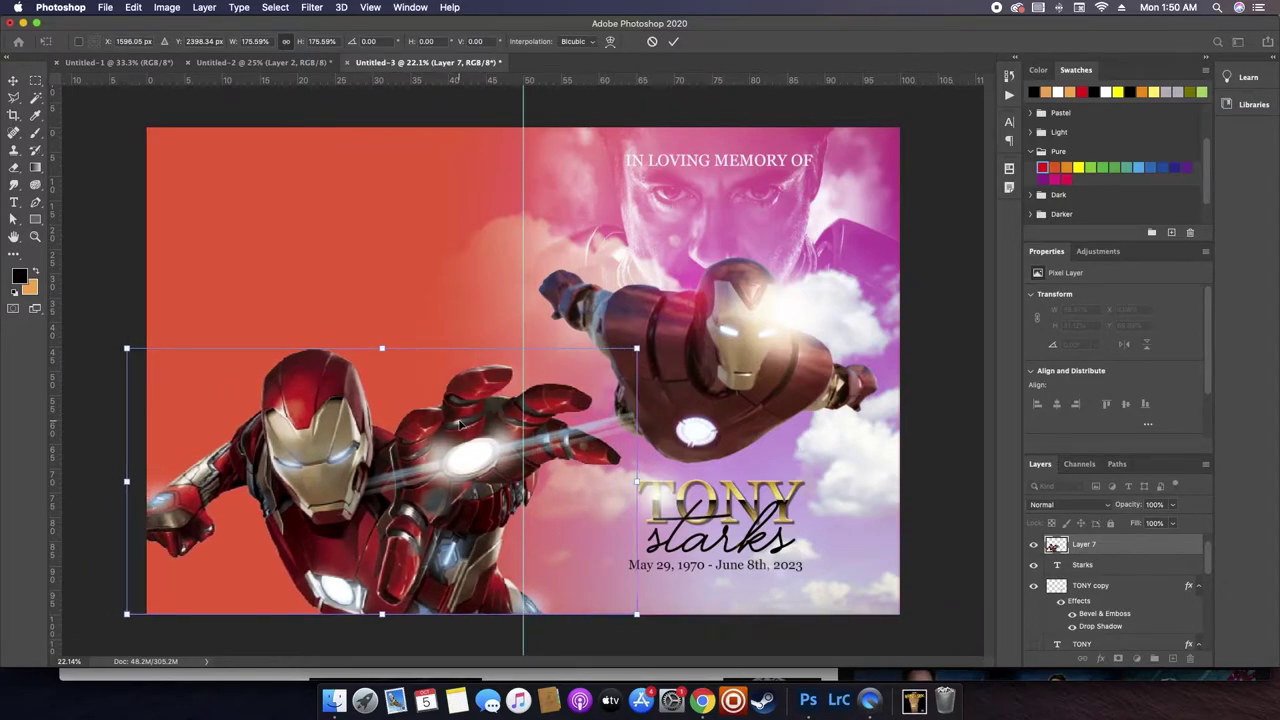
{"action": "right_click", "coordinate": [461, 420]}
{"action": "left_click", "coordinate": [495, 647]}
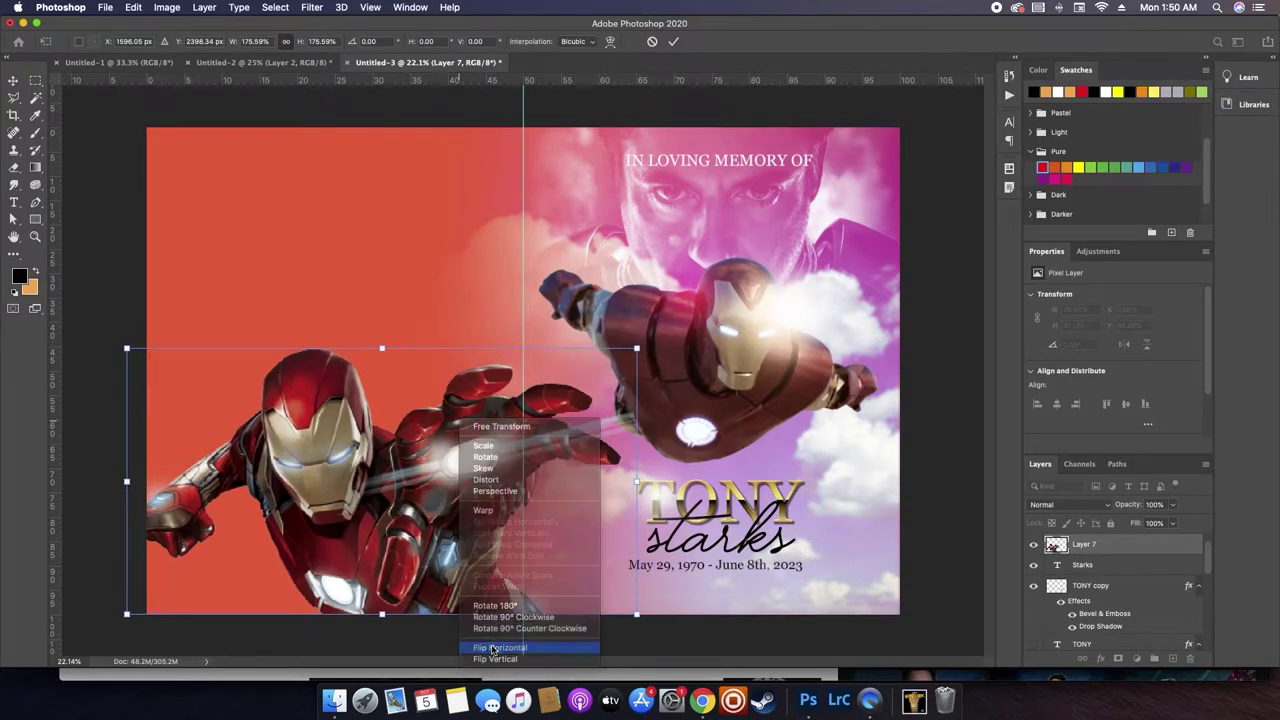
{"action": "mouse_move", "coordinate": [453, 548]}
{"action": "left_mouse_down"}
{"action": "mouse_move", "coordinate": [413, 550]}
{"action": "mouse_move", "coordinate": [435, 551]}
{"action": "left_mouse_up"}
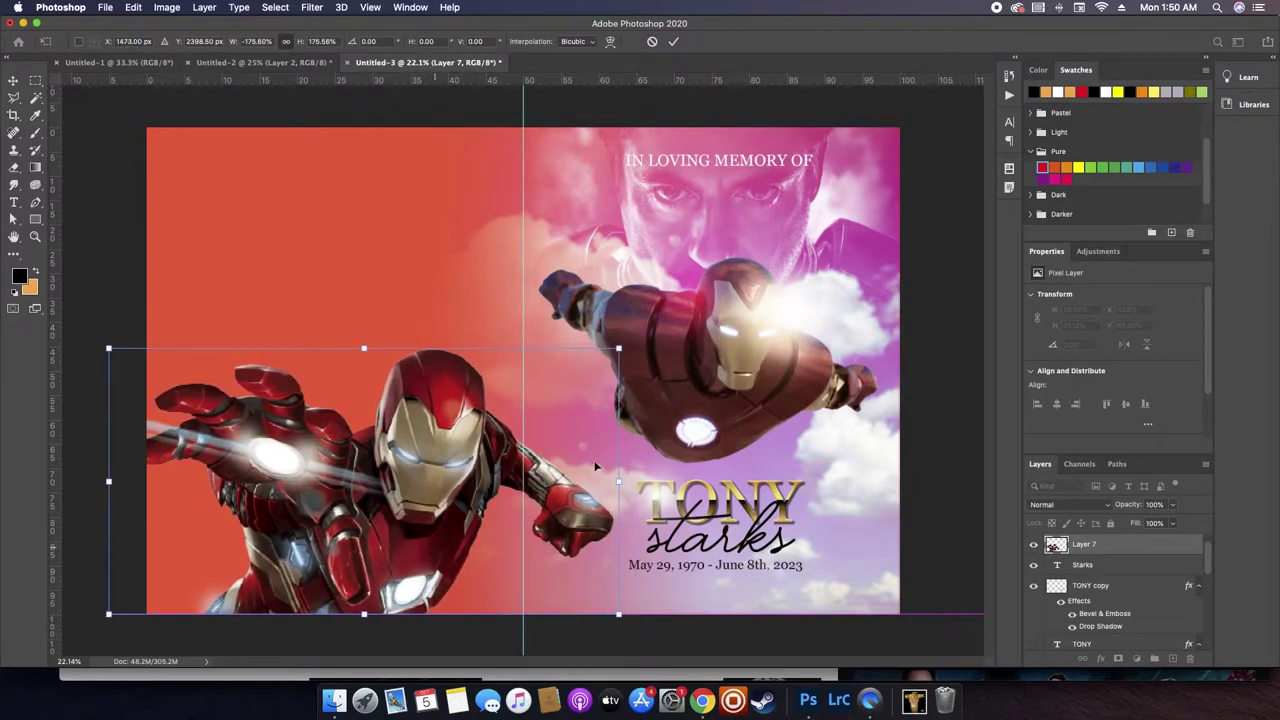
- Scale the flipped figure to about 134%, fit it against the back cover's bottom edge, and set its blend mode to Lighten
{"action": "left_click_drag", "start_coordinate": [618, 482], "coordinate": [521, 497]}
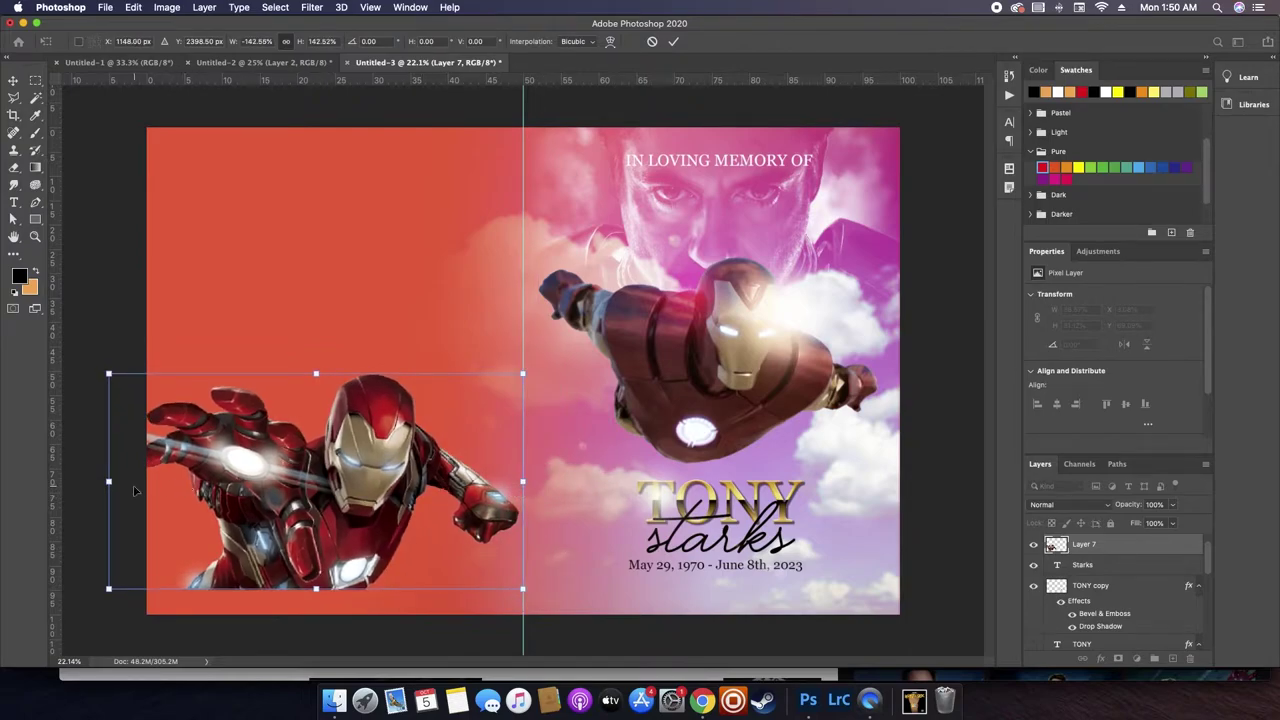
{"action": "left_click_drag", "start_coordinate": [104, 484], "coordinate": [131, 483]}
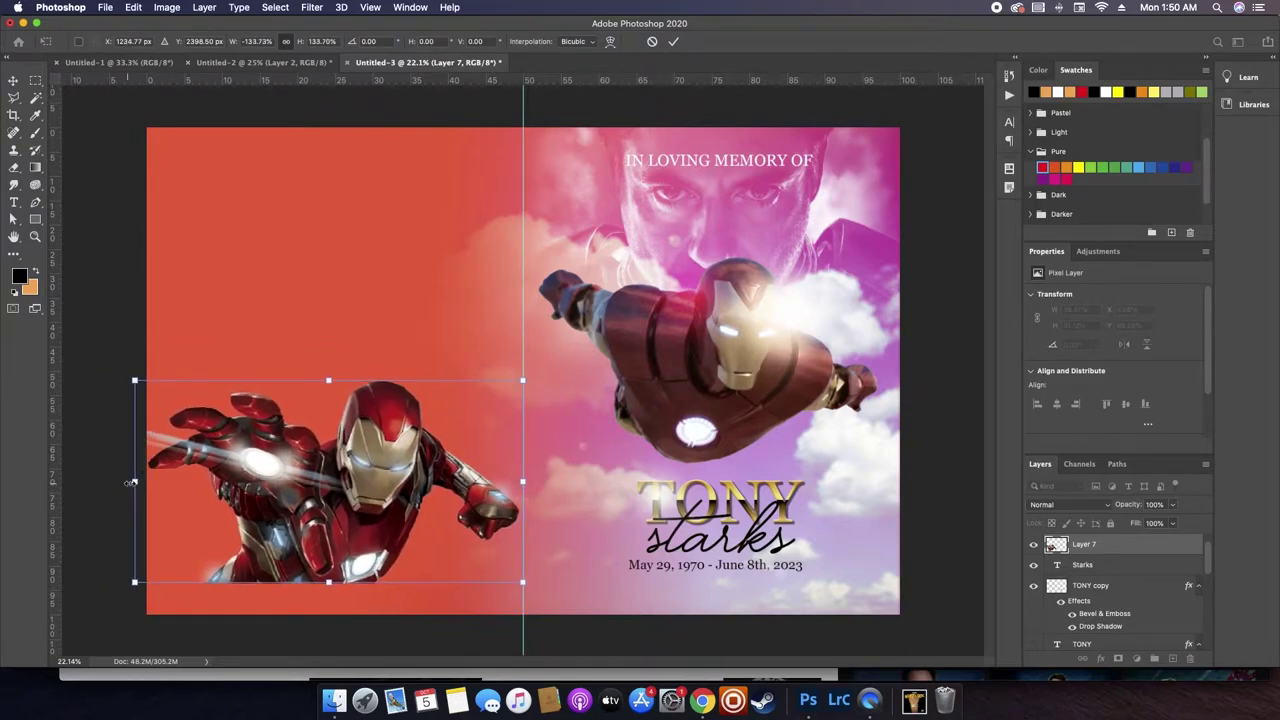
{"action": "left_click_drag", "start_coordinate": [295, 439], "coordinate": [300, 469]}
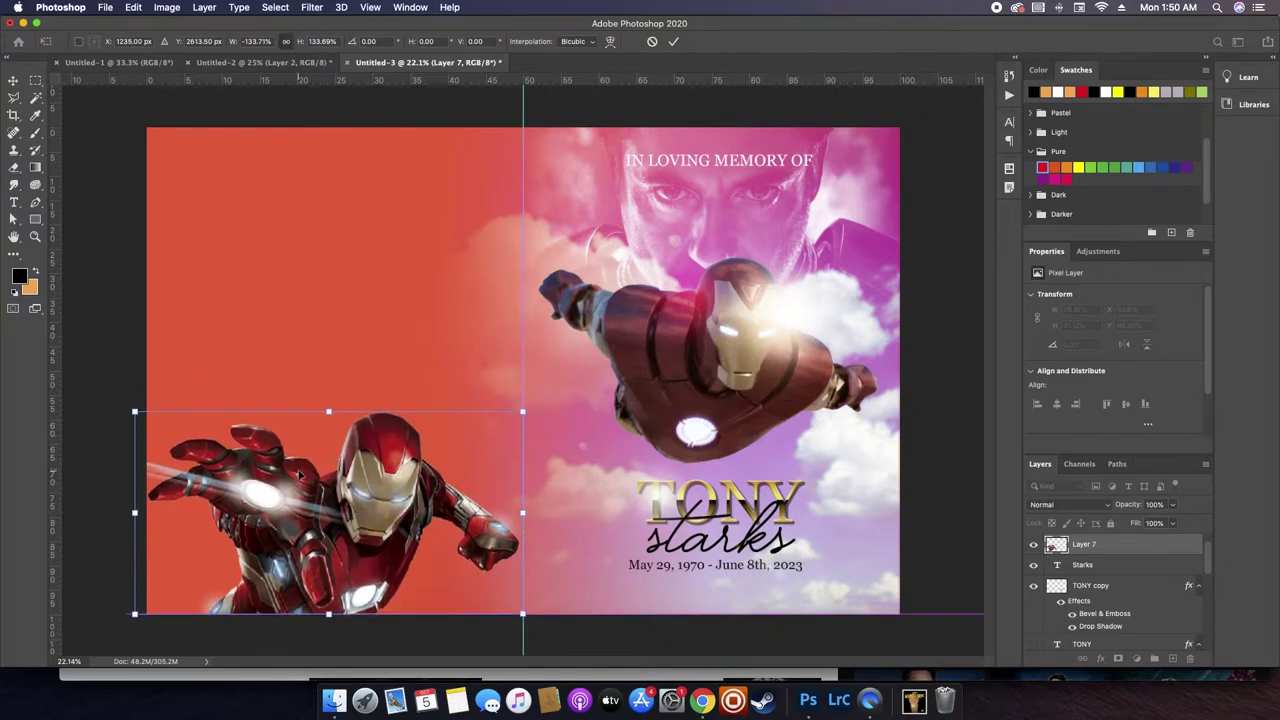
{"action": "key", "text": "Return"}
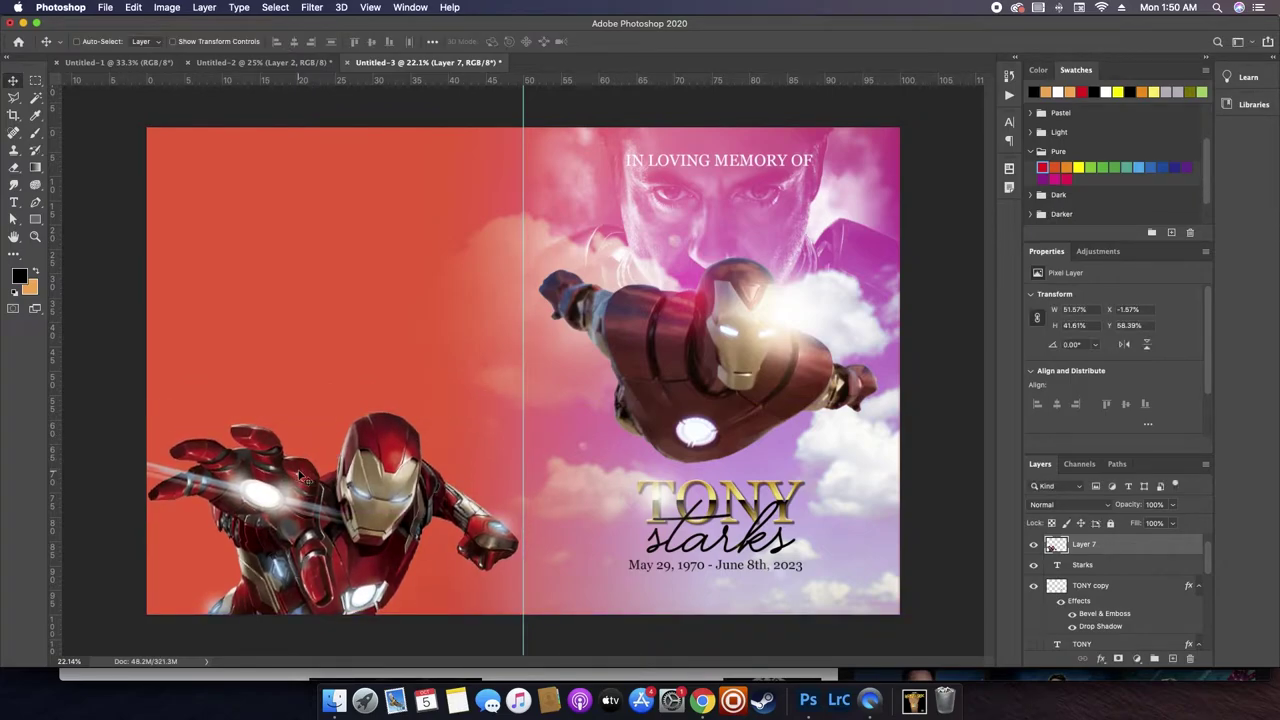
{"action": "left_click", "coordinate": [1070, 505]}
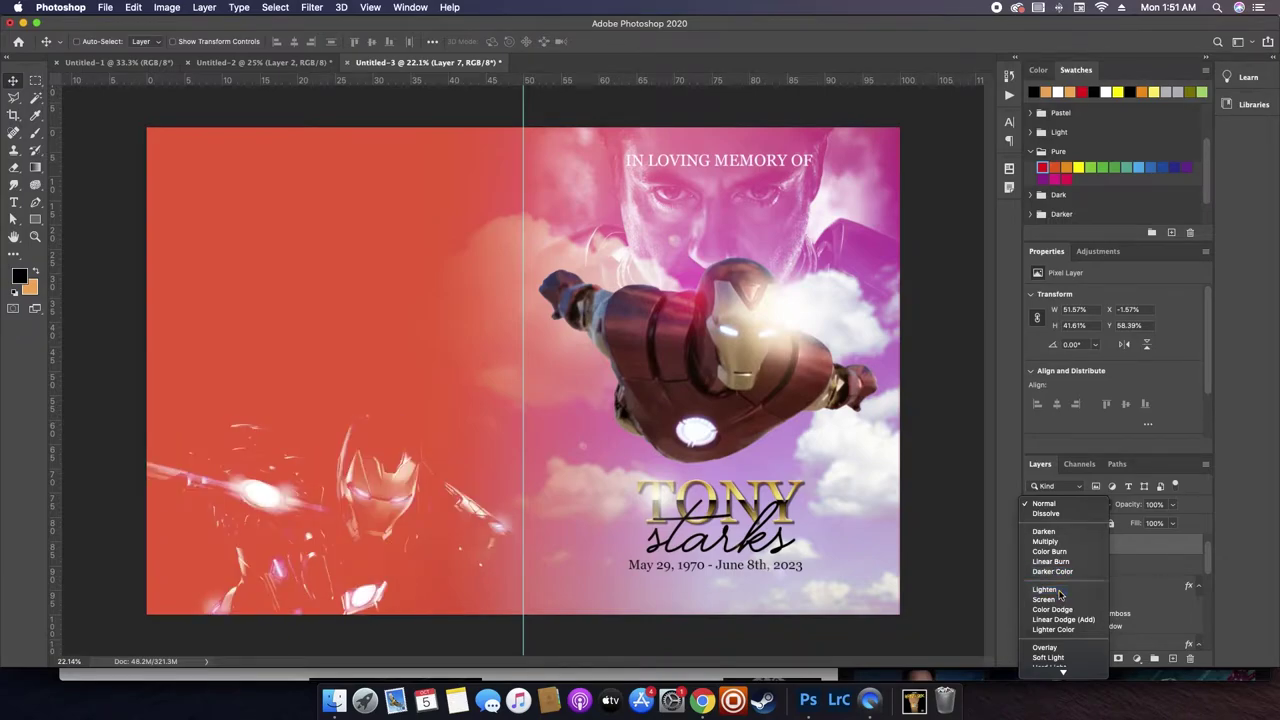
{"action": "left_click", "coordinate": [1060, 592]}
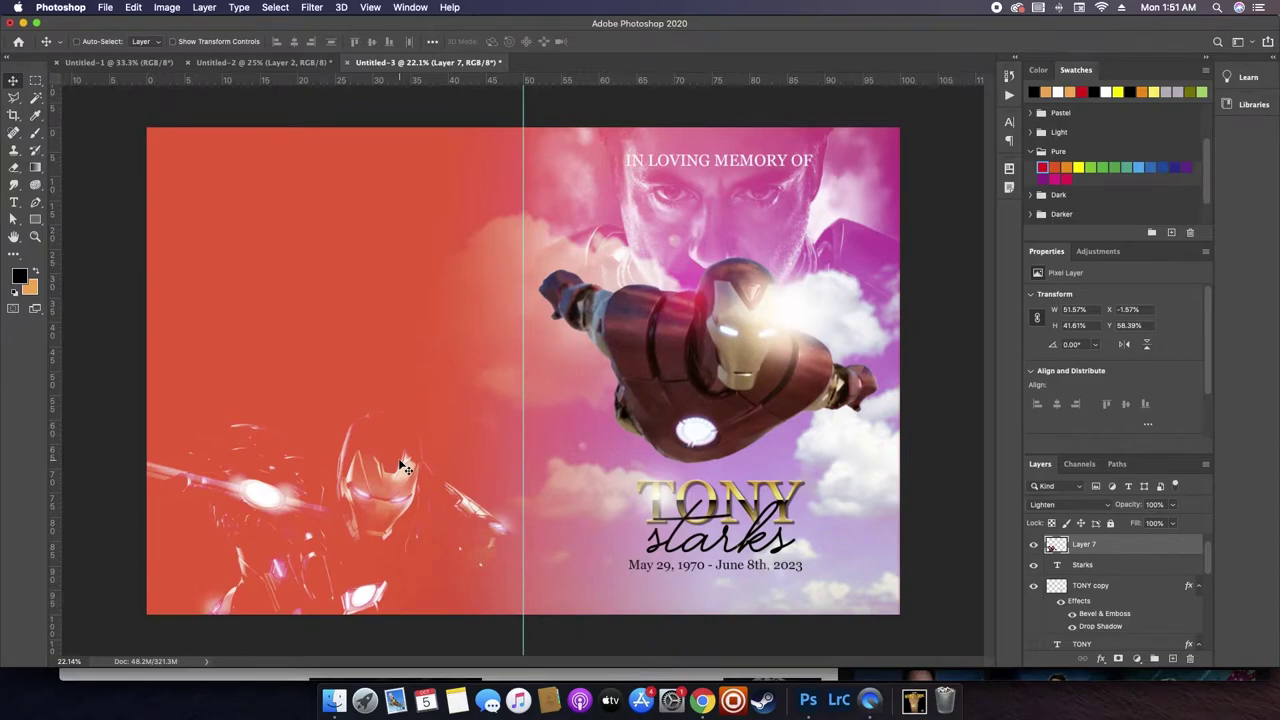
- Switch to Chrome, show the image results for "metal texture" and filter them to Large size
{"action": "left_click", "coordinate": [703, 700]}
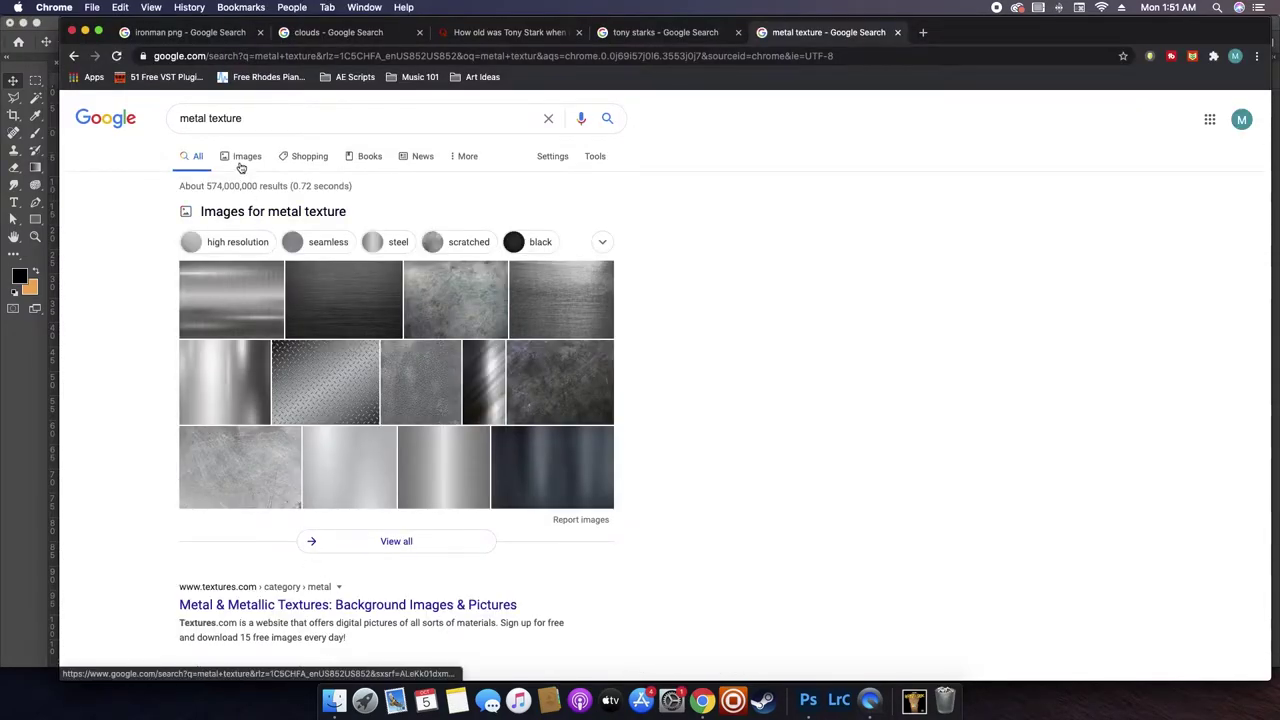
{"action": "left_click", "coordinate": [240, 168]}
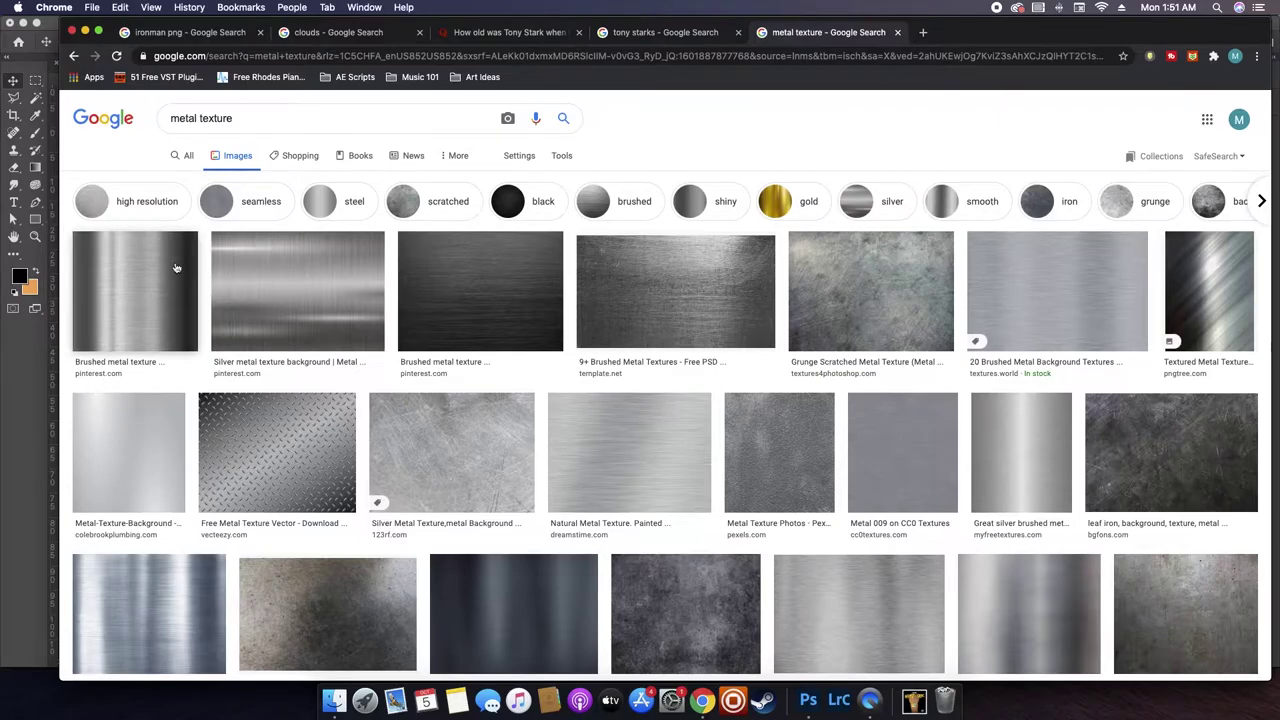
{"action": "left_click", "coordinate": [274, 294]}
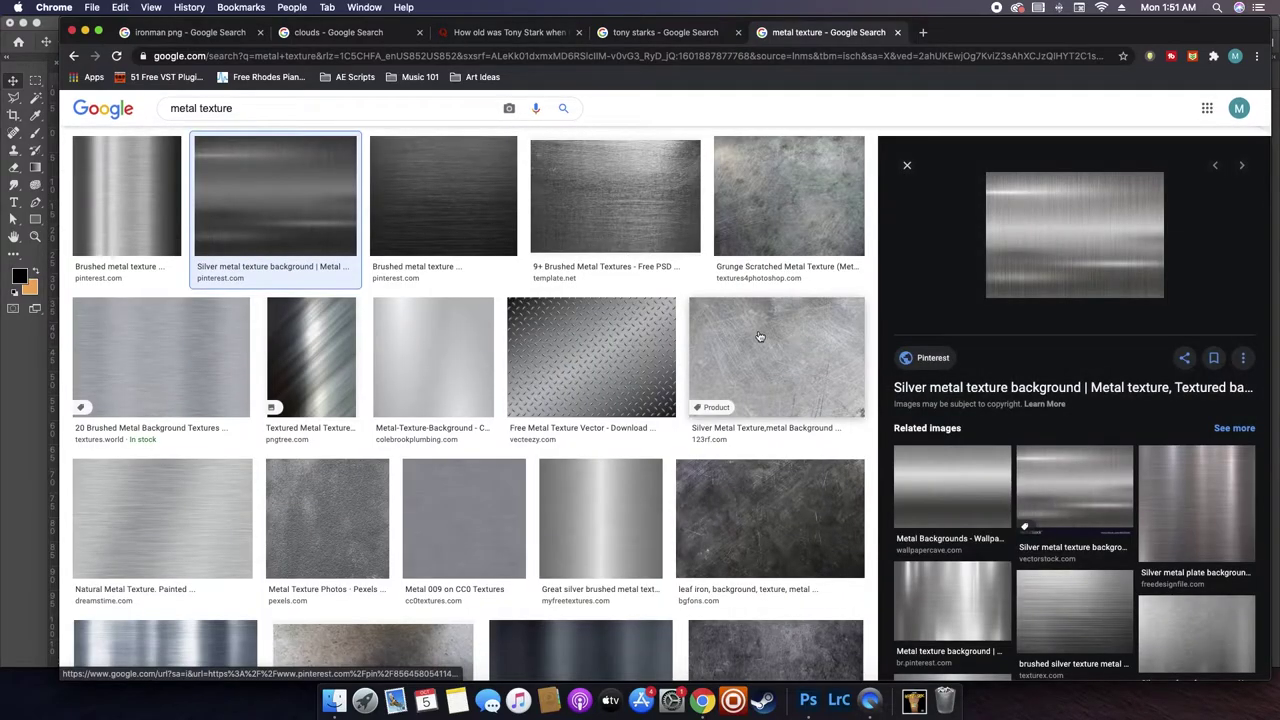
{"action": "scroll", "coordinate": [640, 287], "scroll_direction": "up", "scroll_amount": 2}
{"action": "scroll", "coordinate": [640, 287], "scroll_direction": "up", "scroll_amount": 1}
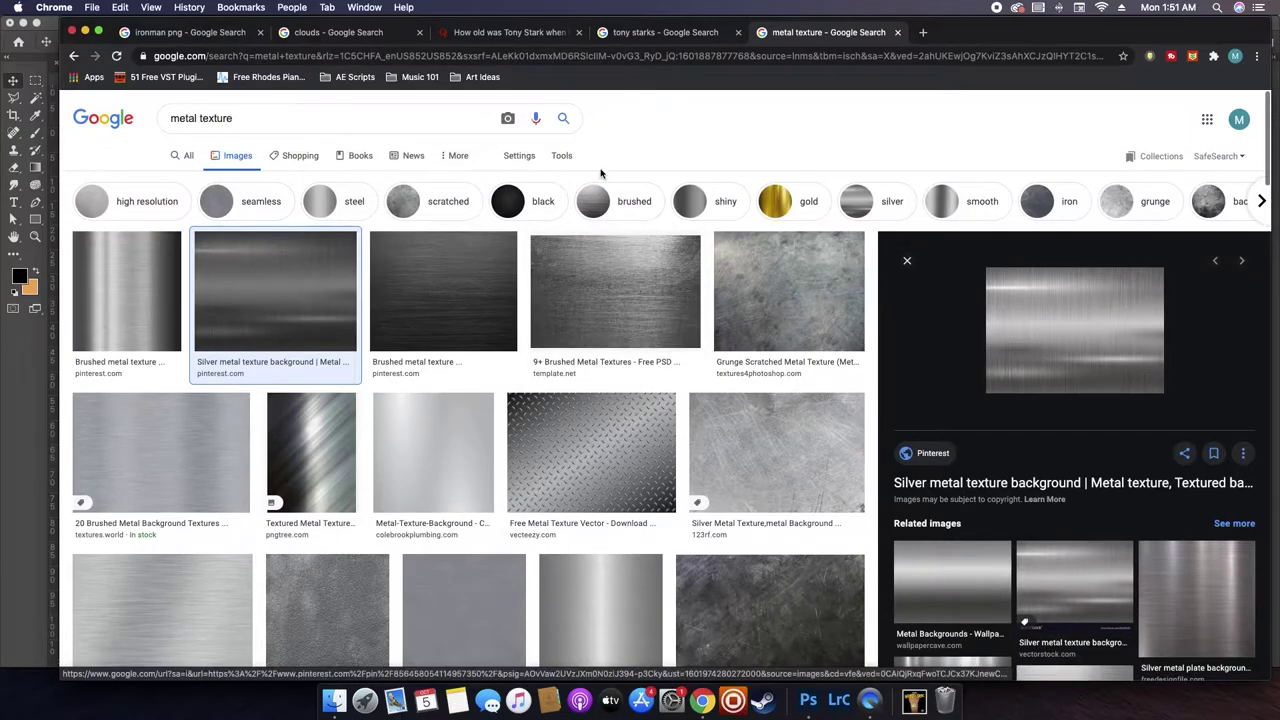
{"action": "left_click", "coordinate": [561, 156]}
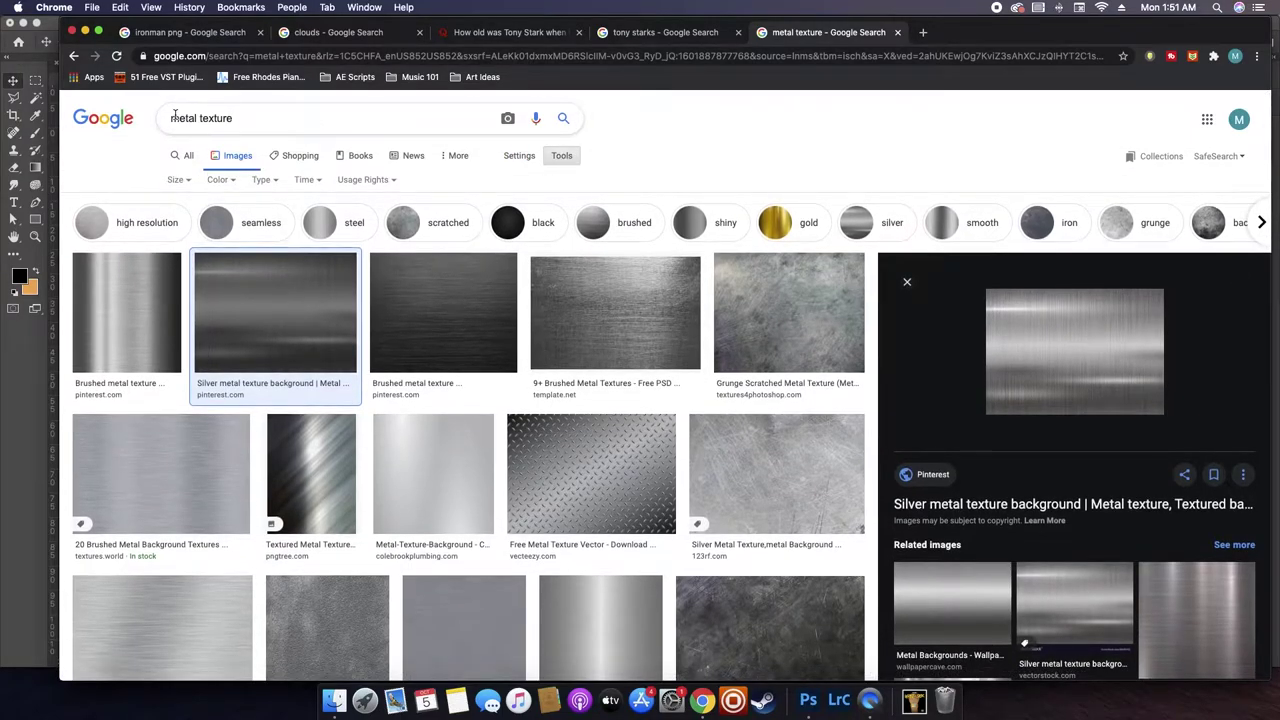
{"action": "left_click", "coordinate": [176, 179]}
{"action": "left_click", "coordinate": [180, 222]}
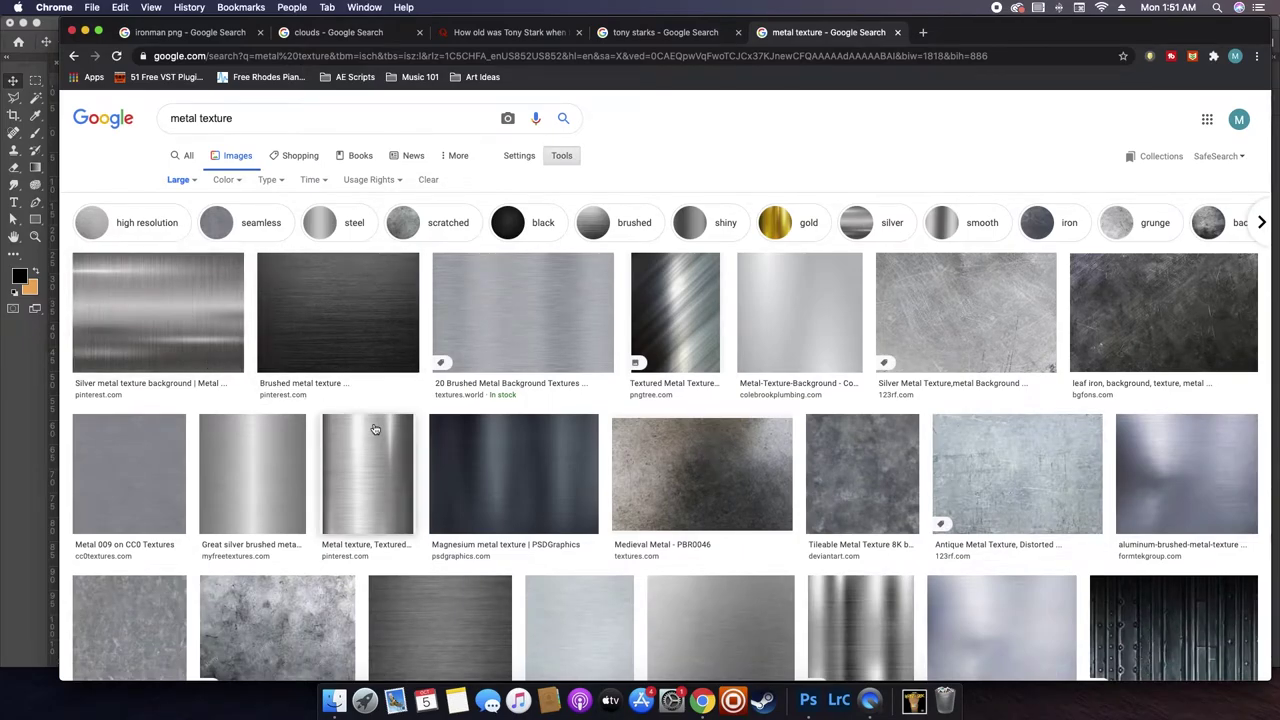
- Copy a brushed silver metal texture into the Photoshop cover document and position it over the back cover, ending at the center guide
{"action": "left_click", "coordinate": [375, 440]}
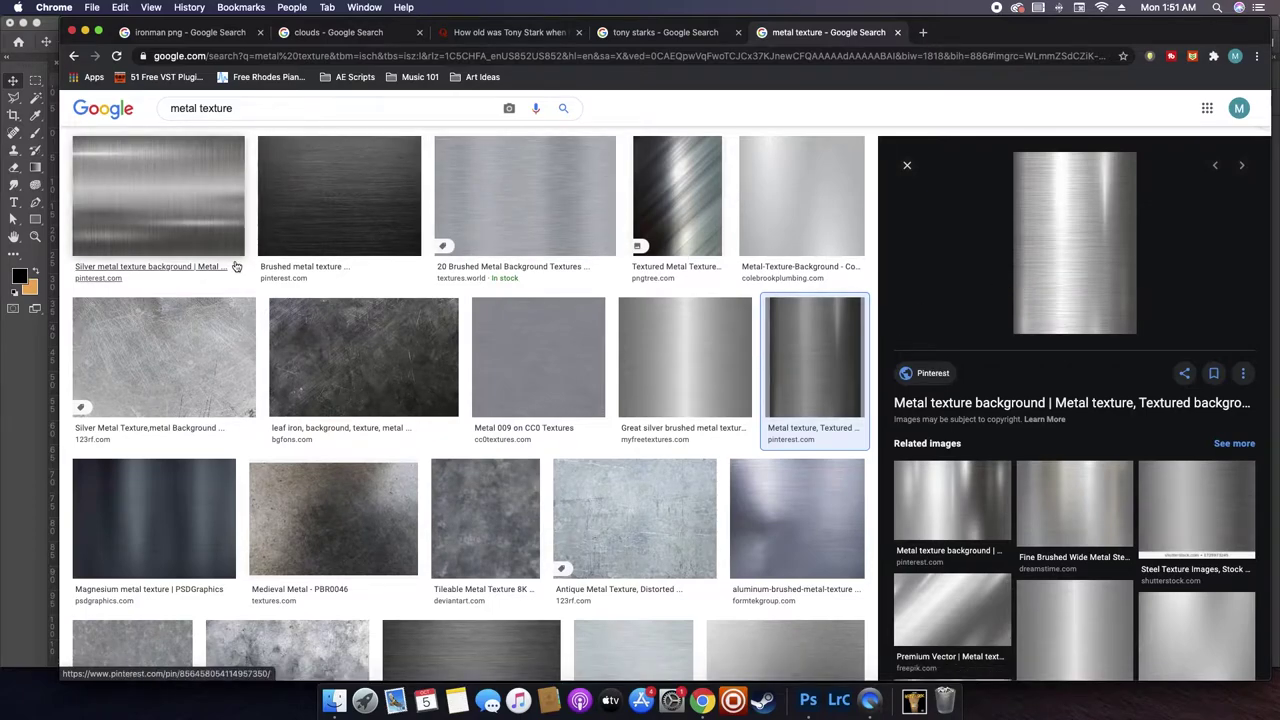
{"action": "key", "text": "super+Tab"}
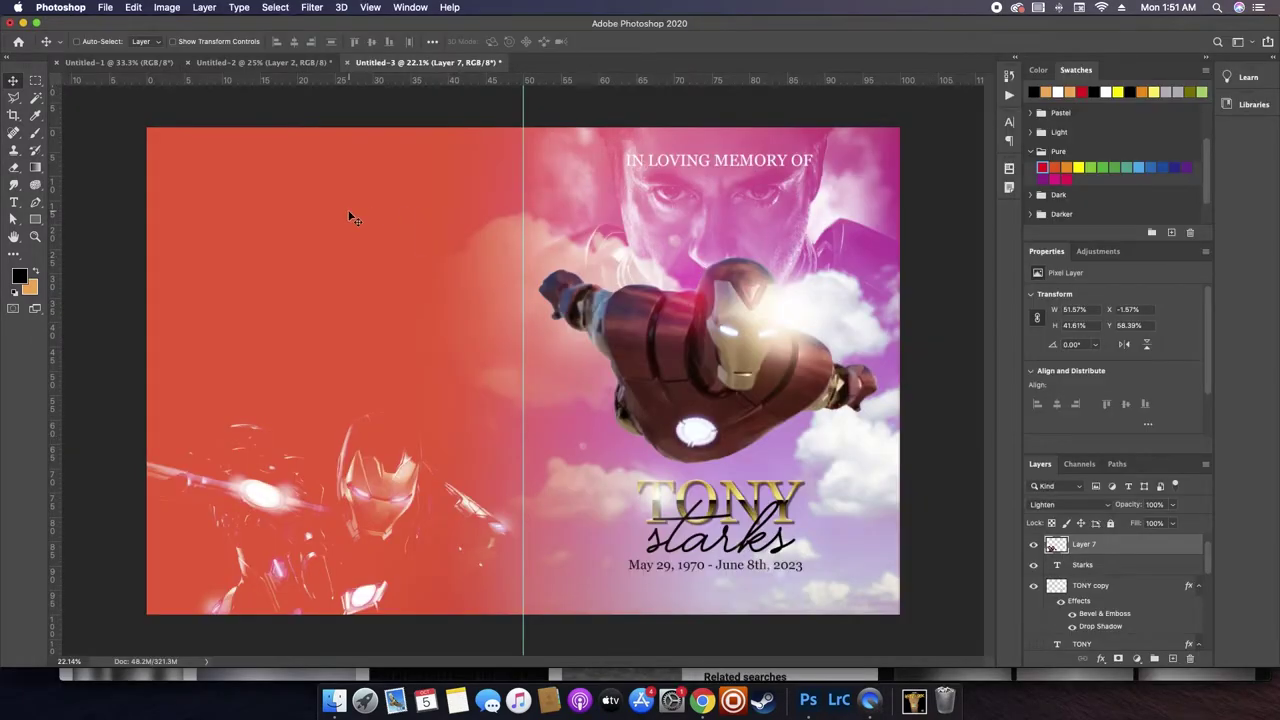
{"action": "key", "text": "super+v"}
{"action": "key", "text": "super+t"}
{"action": "left_click_drag", "start_coordinate": [469, 236], "coordinate": [210, 234]}
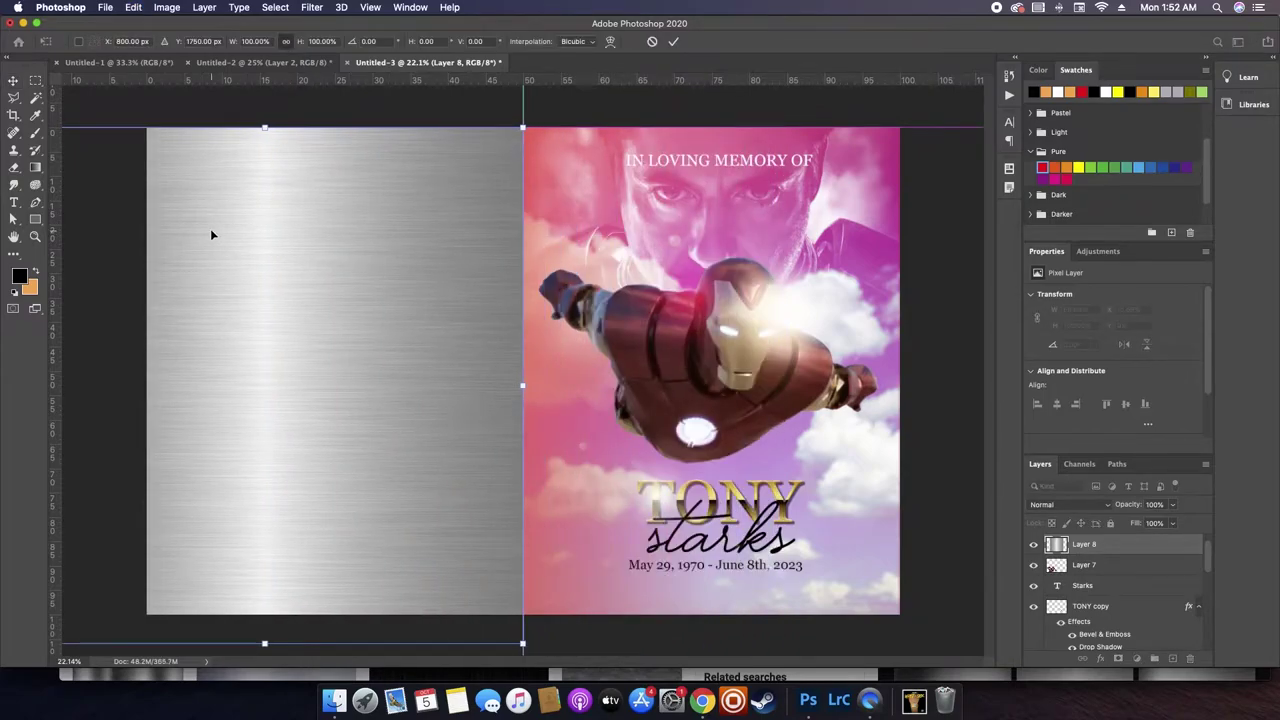
{"action": "key", "text": "Return"}
- Set the metal texture's blend mode to Overlay and fade its edge near the fold with a gradient layer mask
{"action": "left_click", "coordinate": [1068, 504]}
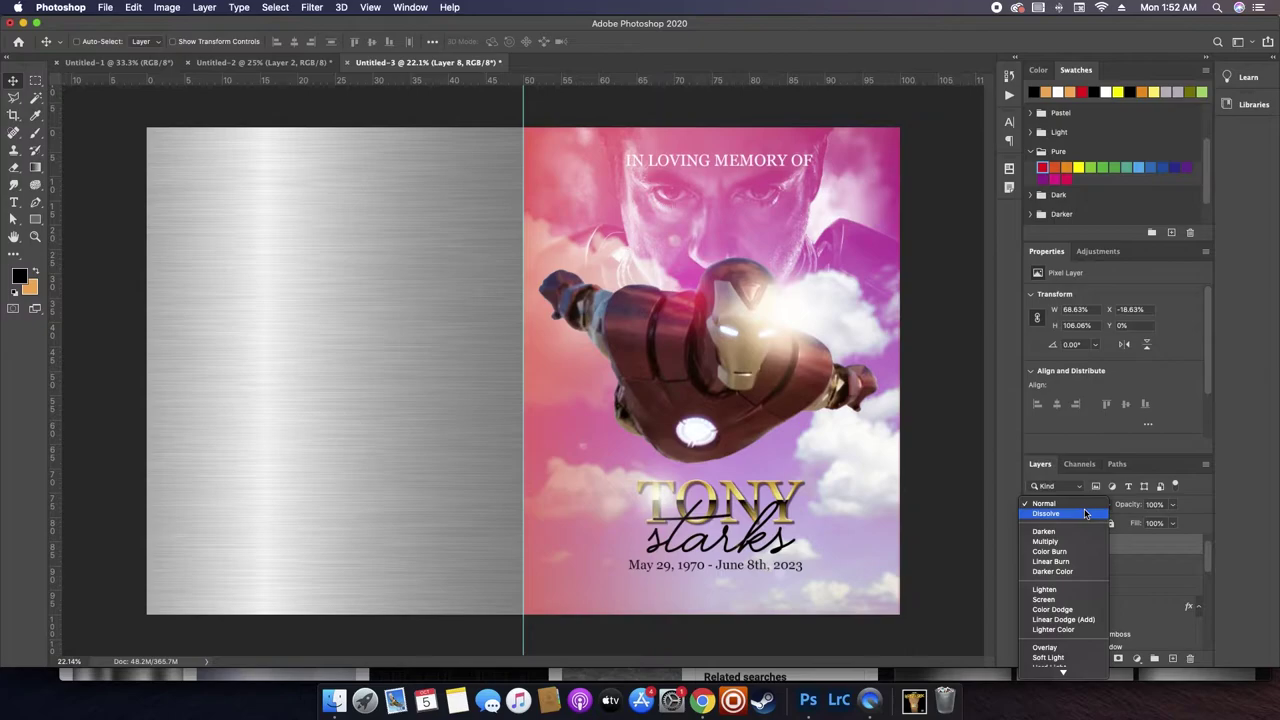
{"action": "left_click", "coordinate": [1060, 640]}
{"action": "left_click", "coordinate": [1136, 658]}
{"action": "key", "text": "g"}
{"action": "left_click_drag", "start_coordinate": [571, 490], "coordinate": [477, 482]}
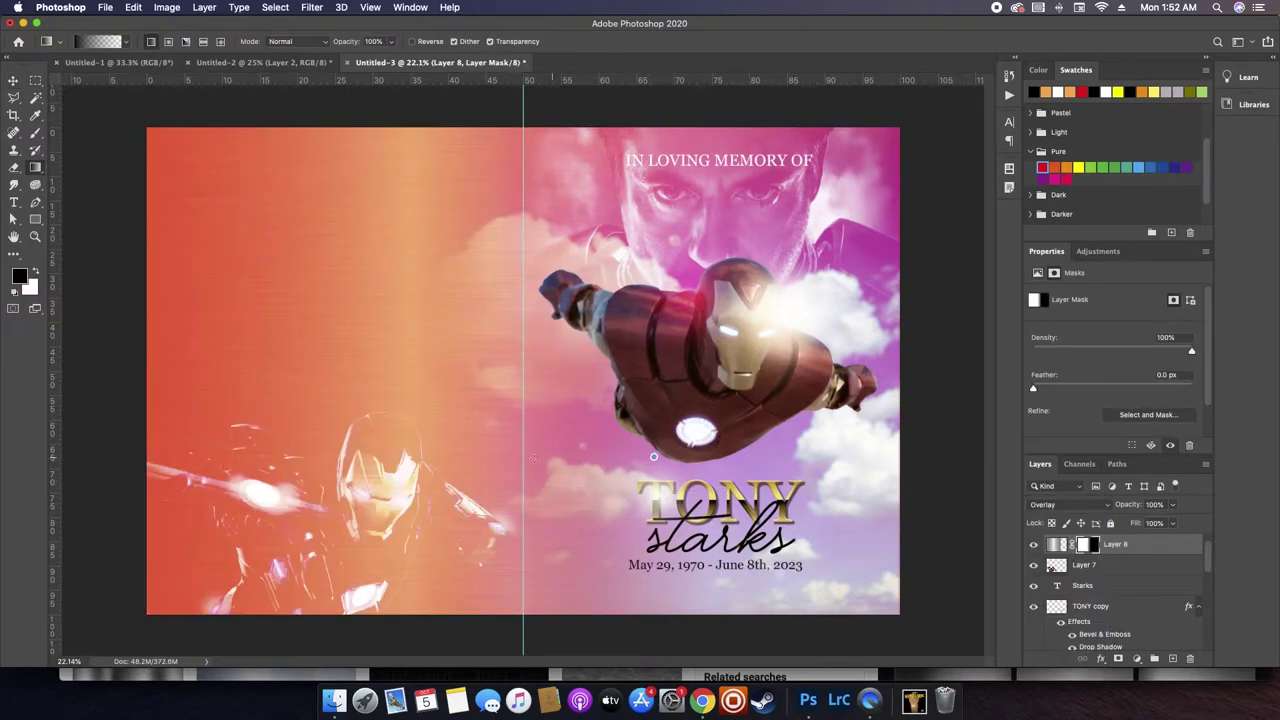
{"action": "left_click_drag", "start_coordinate": [589, 454], "coordinate": [485, 457]}
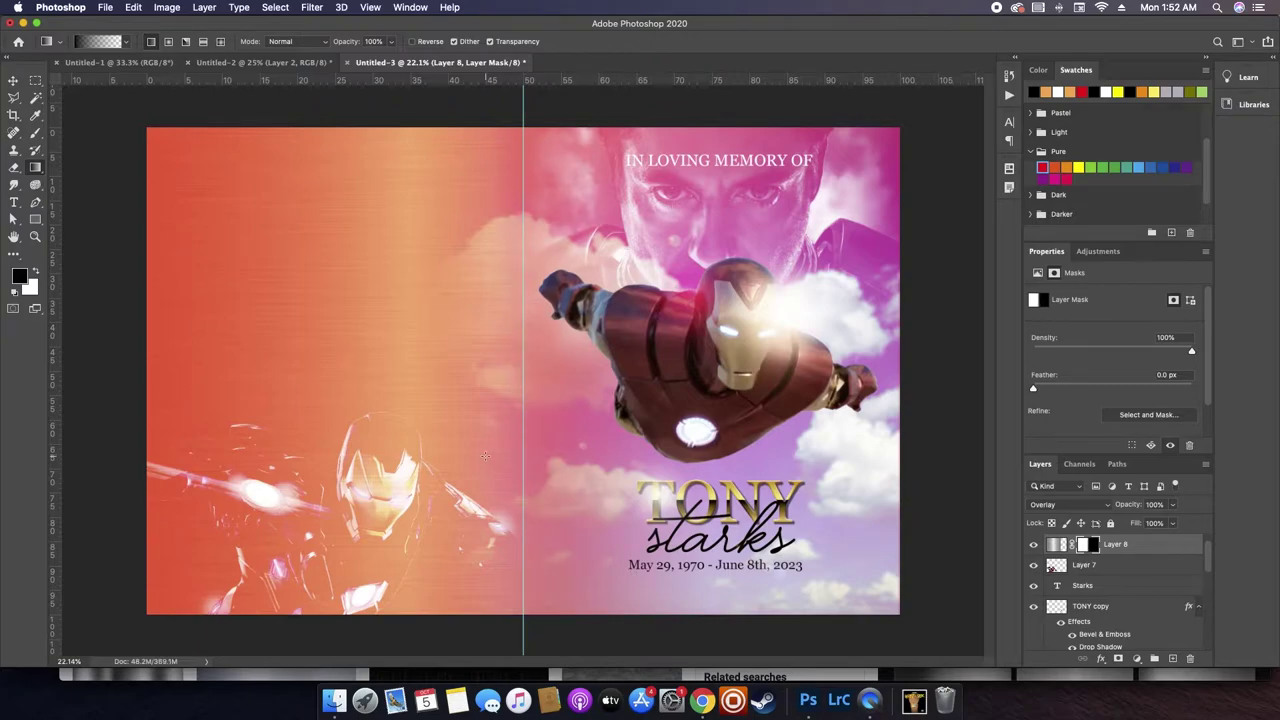
{"action": "key", "text": "v"}
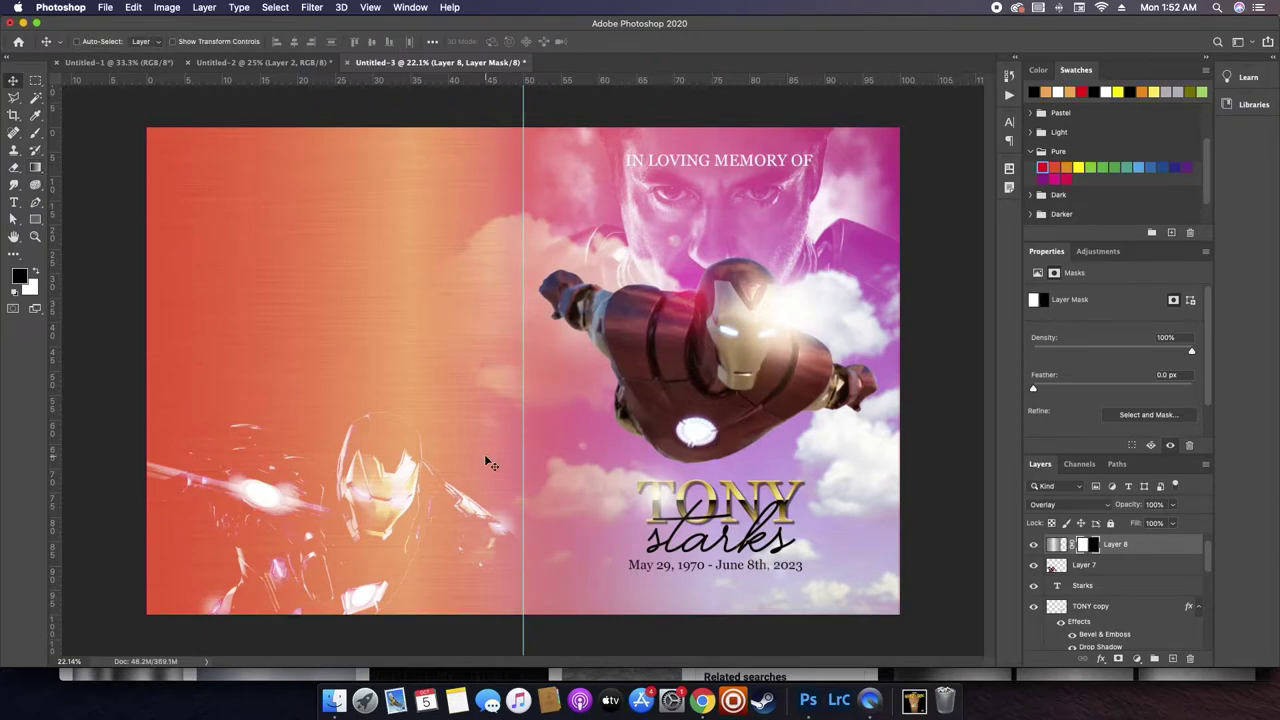
- Recolor the IN LOVING MEMORY OF text black
{"action": "left_click", "coordinate": [745, 168], "text": "super"}
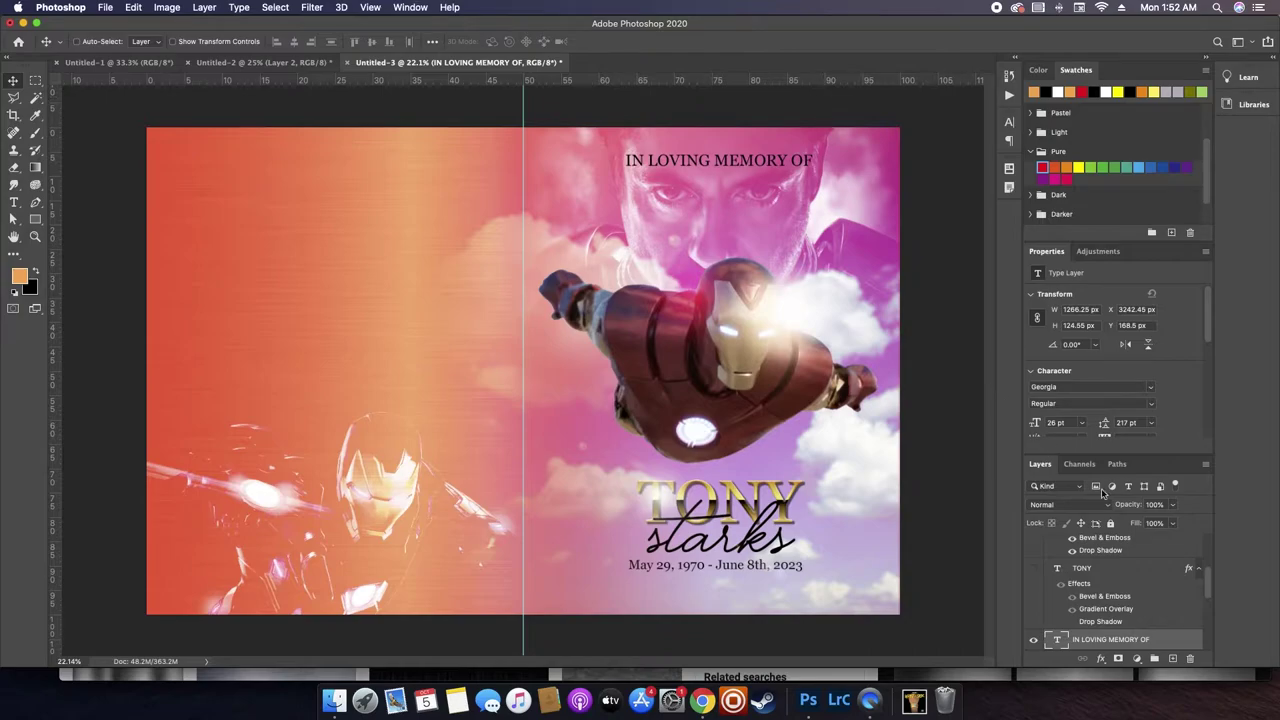
- Add a Hue/Saturation adjustment above the clouds layer with hue -8 and saturation -50
{"action": "left_click", "coordinate": [1207, 634]}
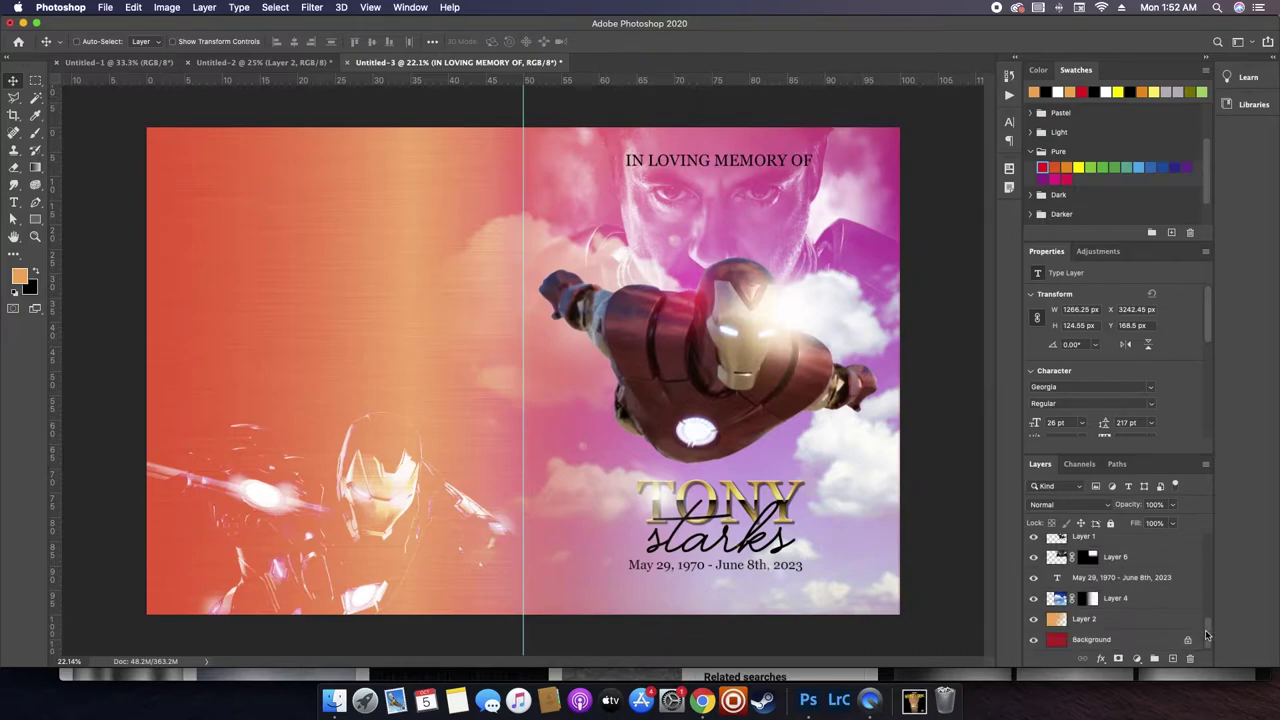
{"action": "left_click", "coordinate": [1134, 622]}
{"action": "left_click", "coordinate": [1134, 602]}
{"action": "left_click", "coordinate": [1136, 658]}
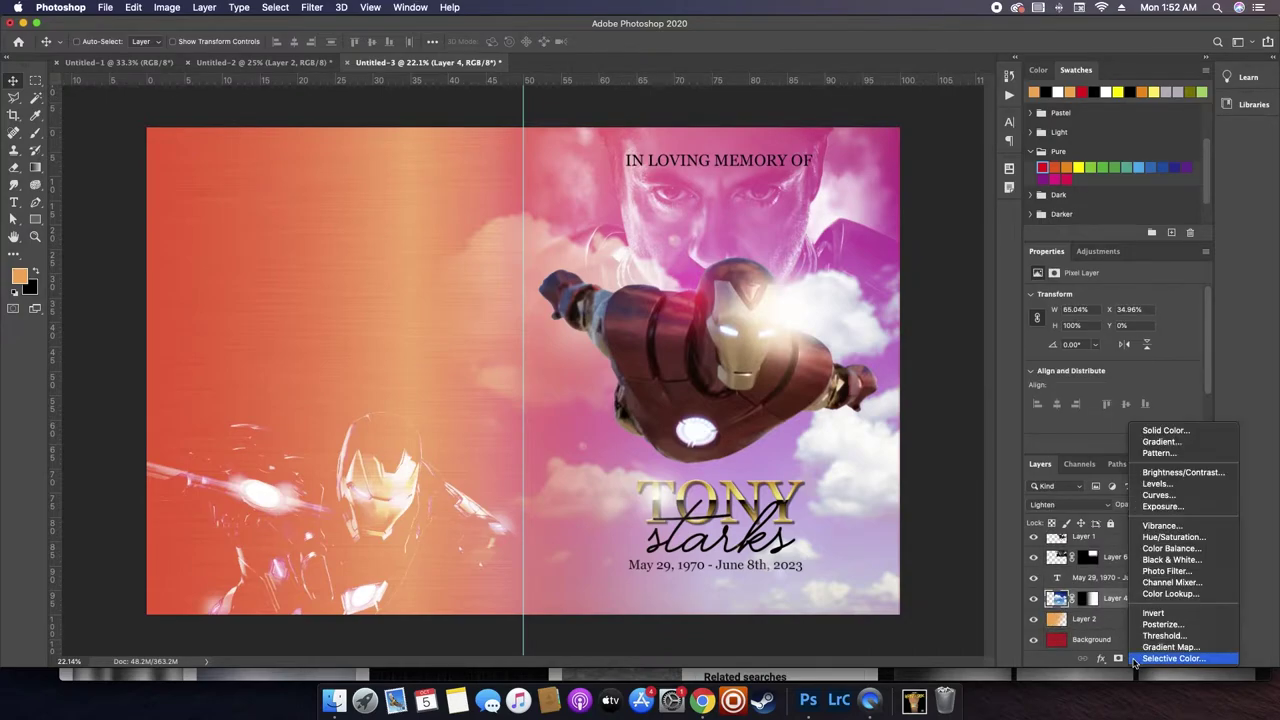
{"action": "left_click", "coordinate": [1172, 537]}
{"action": "mouse_move", "coordinate": [1060, 337]}
{"action": "left_mouse_down"}
{"action": "mouse_move", "coordinate": [1071, 337]}
{"action": "mouse_move", "coordinate": [1057, 339]}
{"action": "left_mouse_up"}
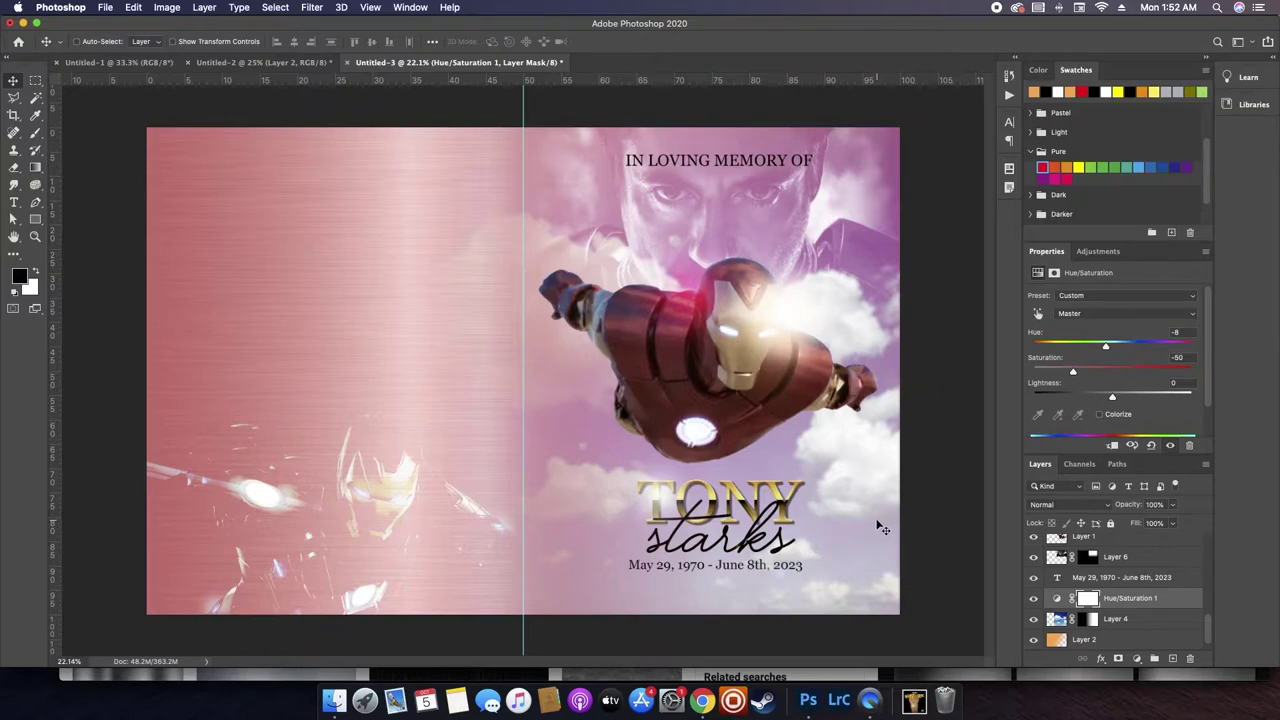
- Sample gold from the TONY title and brush a soft highlight over it on a new Screen-mode layer
{"action": "left_click", "coordinate": [735, 492], "text": "alt"}
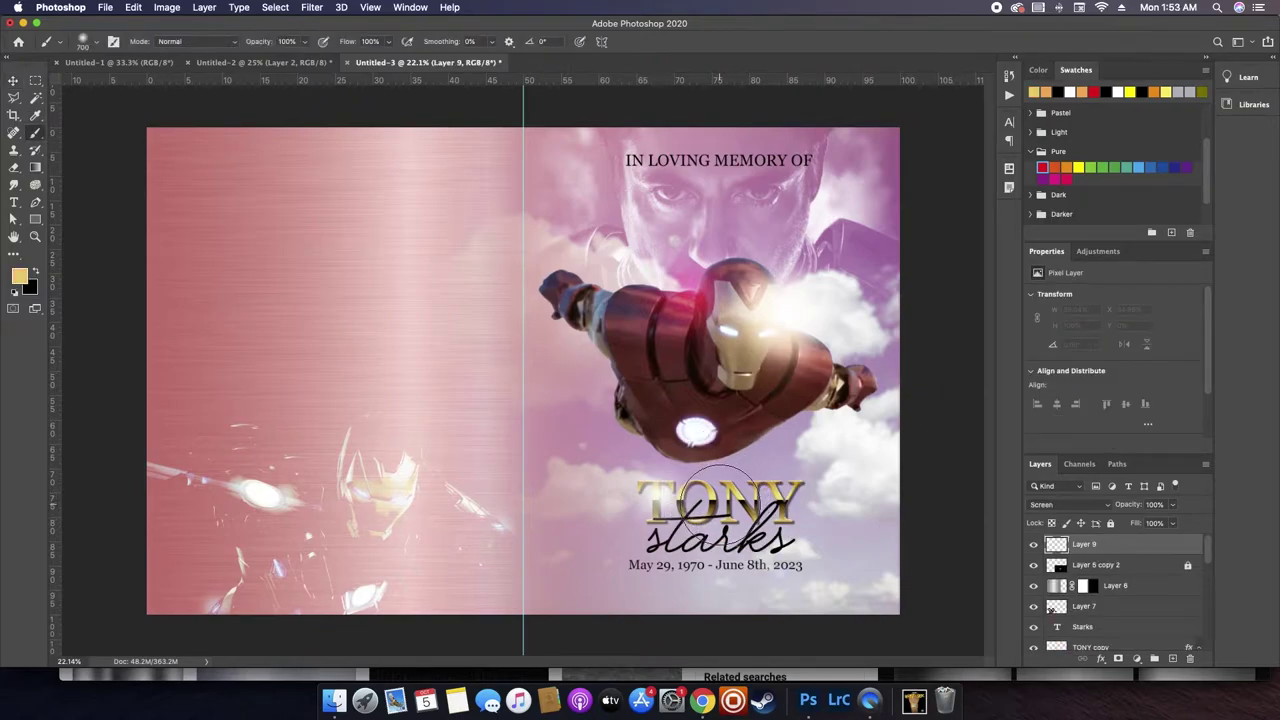
{"action": "left_click", "coordinate": [724, 500]}
{"action": "key", "text": "v"}
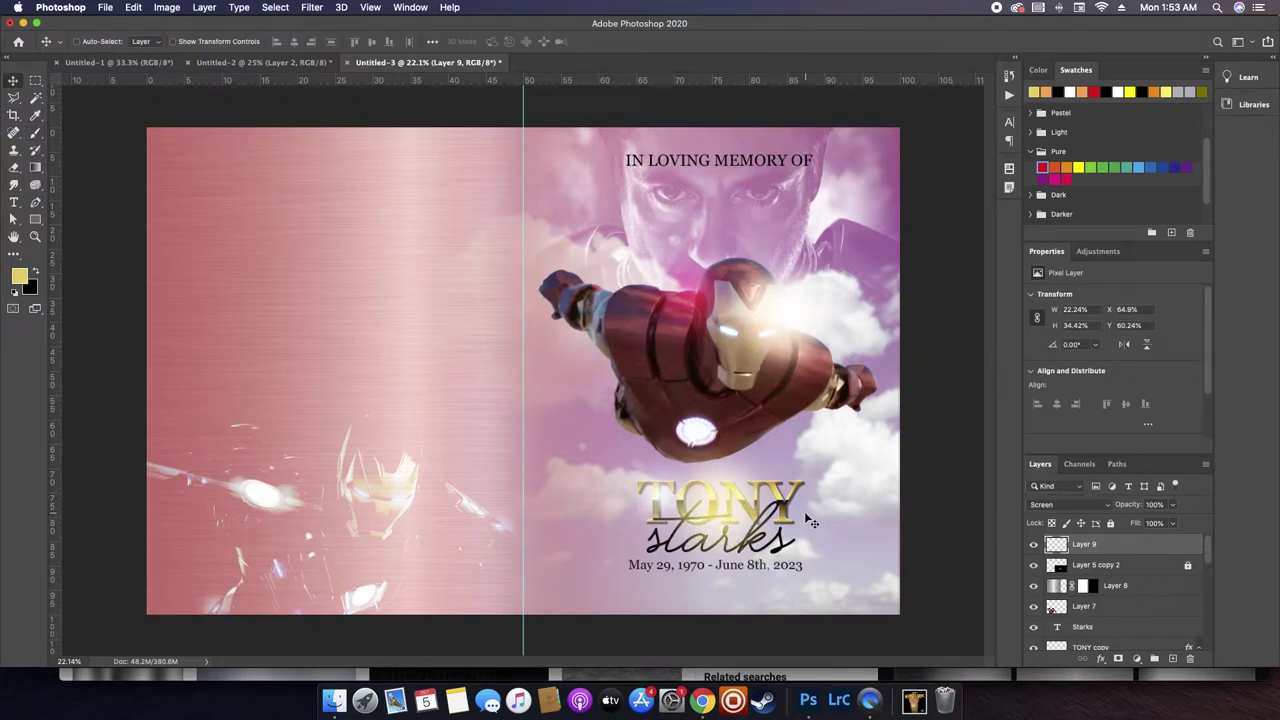
- Brush a soft blue glow over Iron Man's chest reactor on a new layer and set its blend mode to Screen
{"action": "key", "text": "b"}
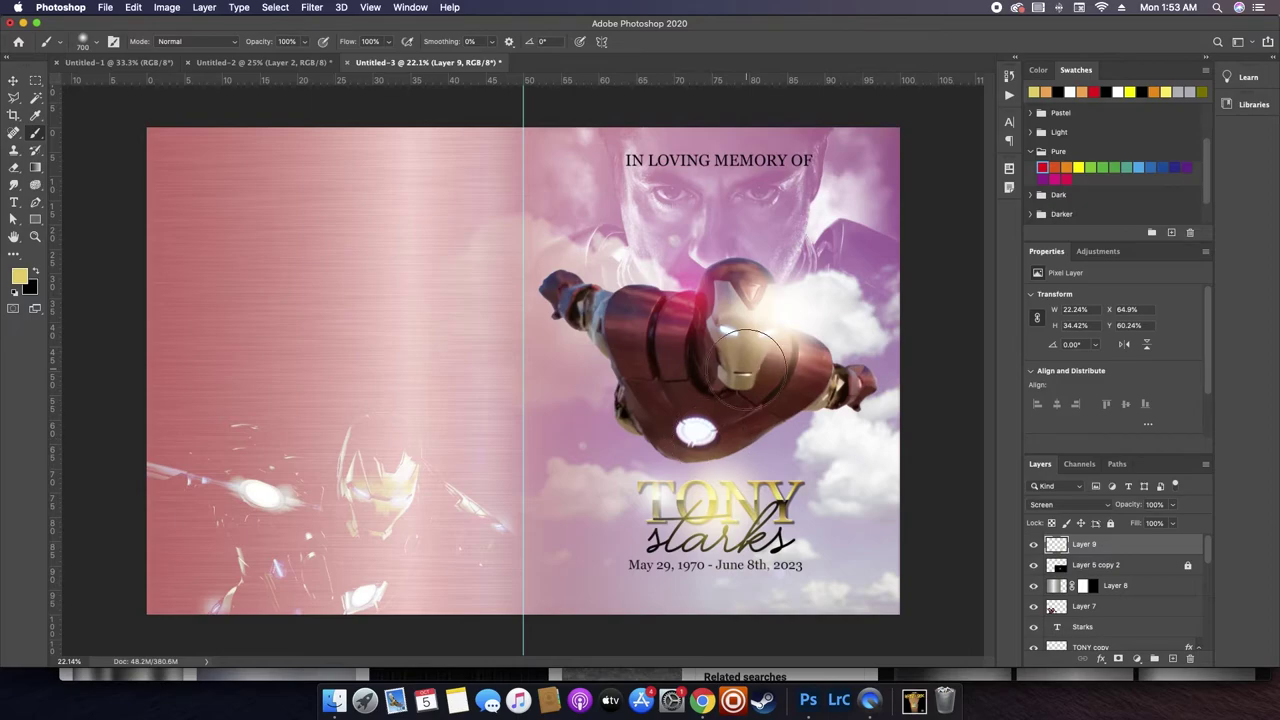
{"action": "left_click", "coordinate": [1141, 166]}
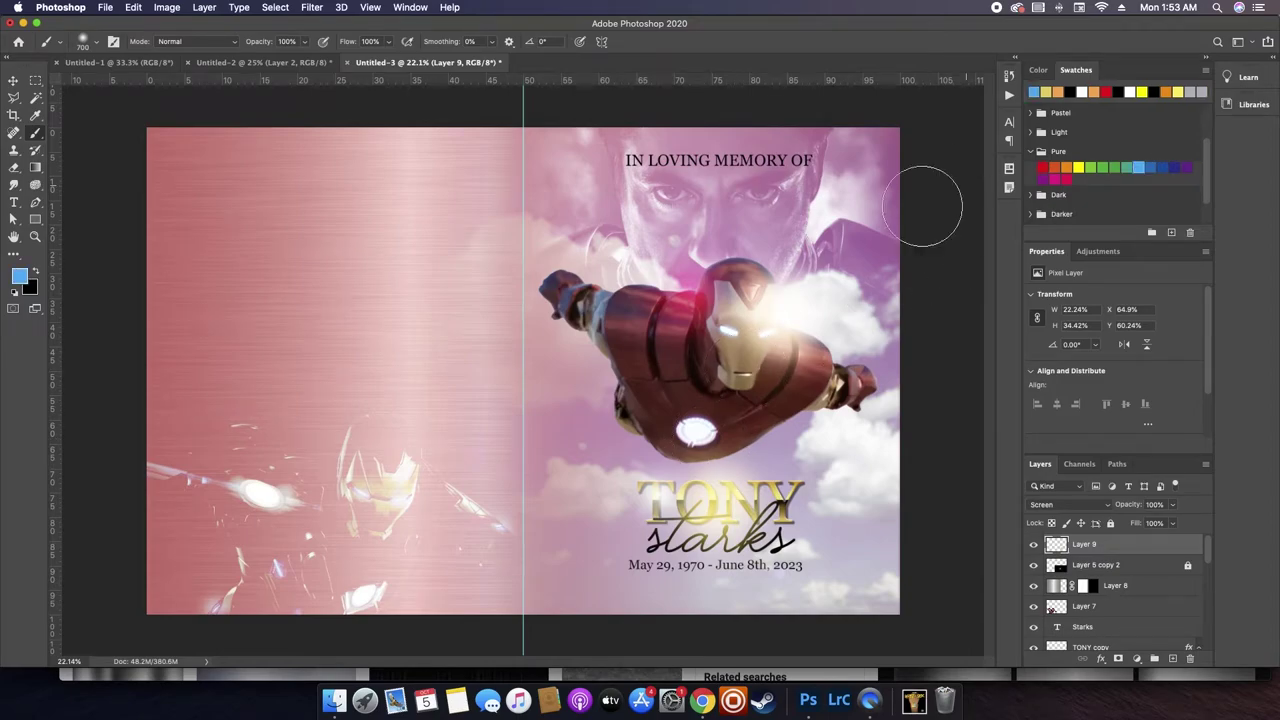
{"action": "left_click", "coordinate": [697, 430]}
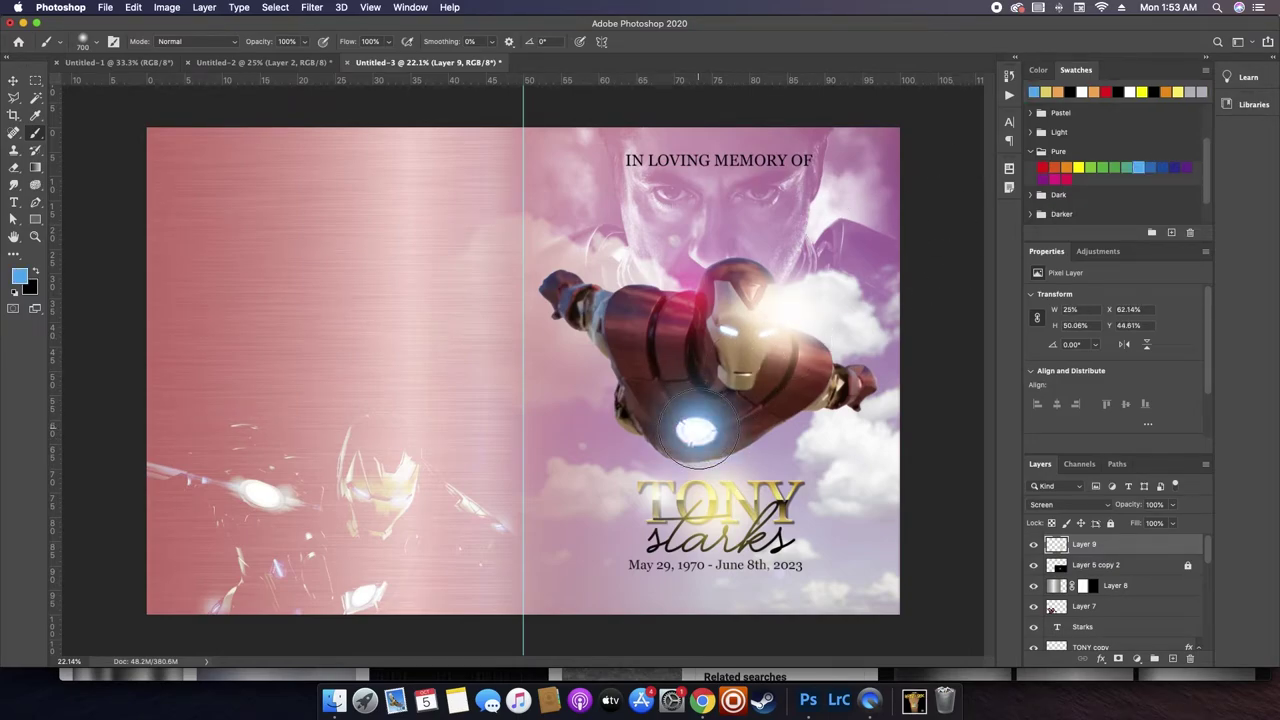
{"action": "key", "text": "super+z"}
{"action": "left_click", "coordinate": [1172, 658]}
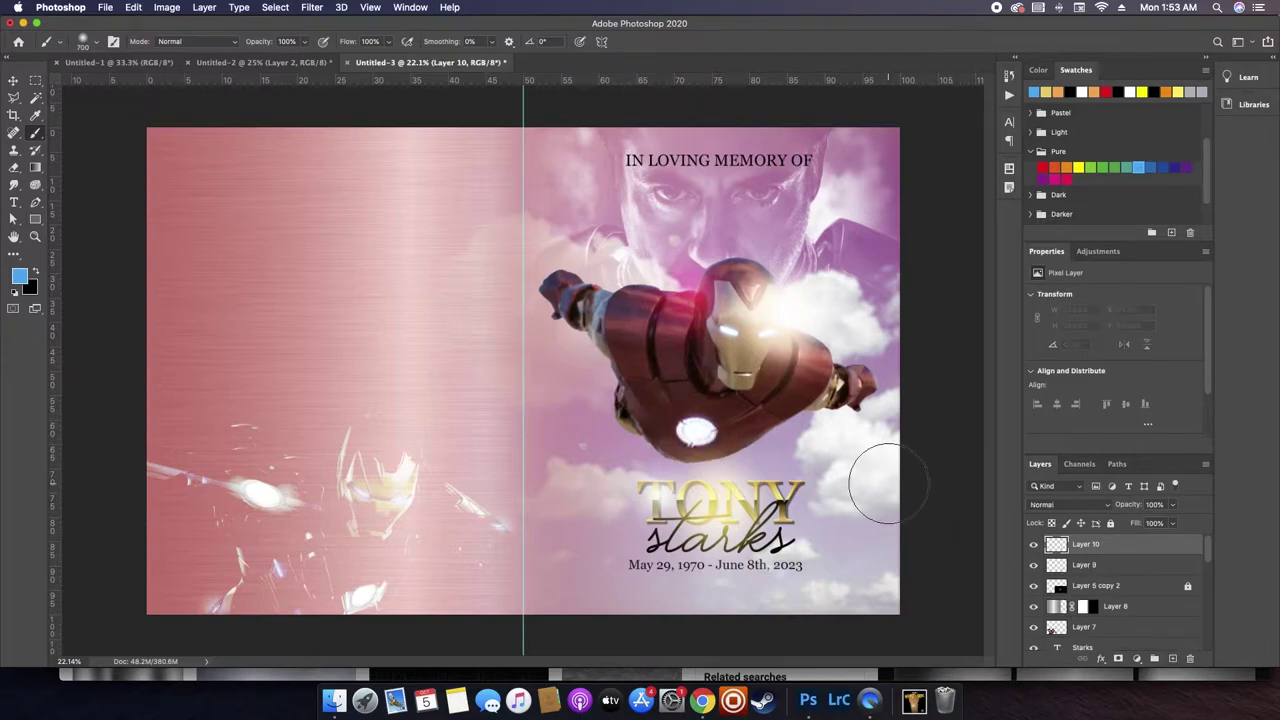
{"action": "left_click", "coordinate": [695, 430]}
{"action": "left_click", "coordinate": [697, 432]}
{"action": "right_click", "coordinate": [700, 432]}
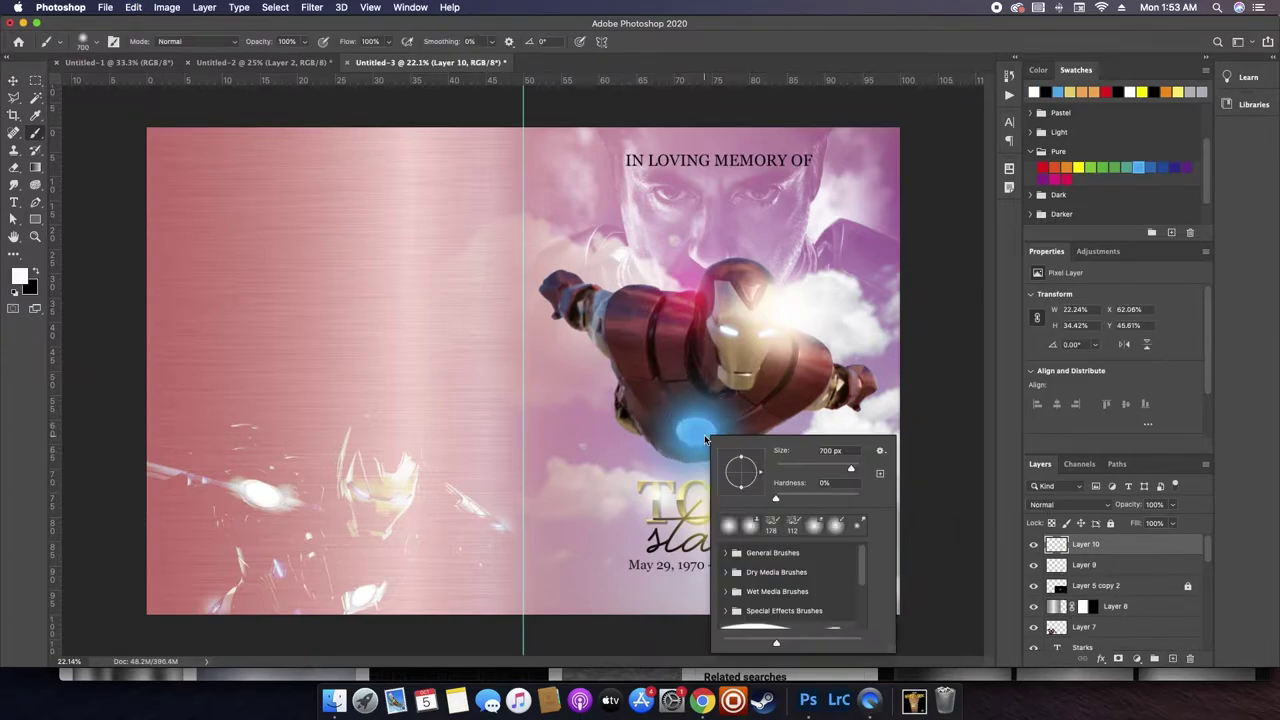
{"action": "key", "text": "Escape"}
{"action": "key", "text": "v"}
{"action": "left_click", "coordinate": [1068, 504]}
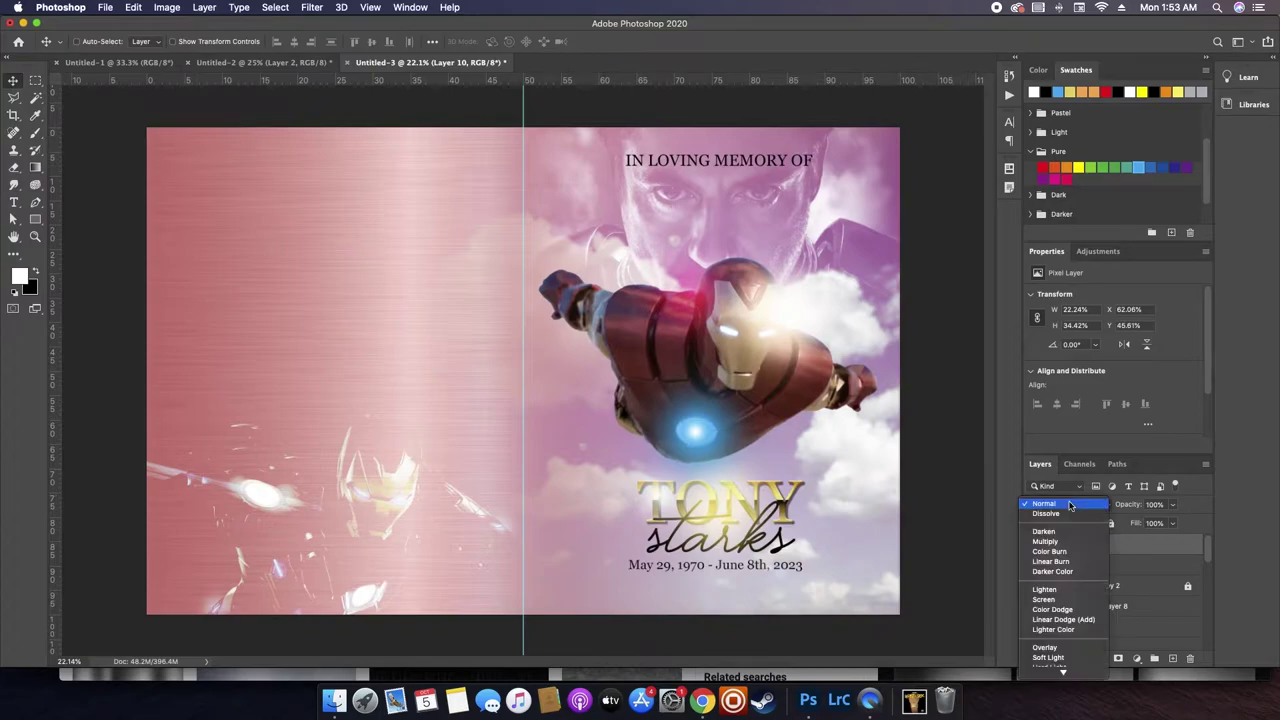
{"action": "left_click", "coordinate": [1060, 605]}
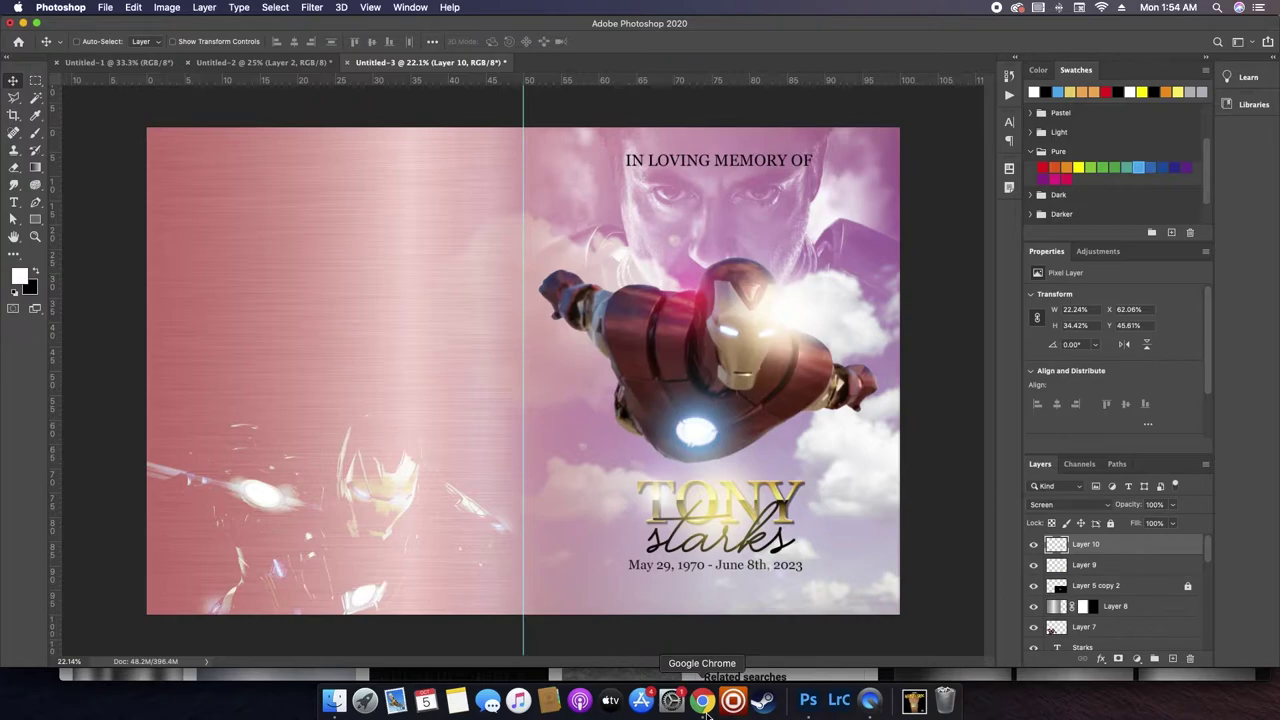
- Switch to Chrome, search Google Images for "ironman logo" and copy the black IRONMAN wordmark with the red M
{"action": "left_click", "coordinate": [703, 710]}
{"action": "key", "text": "super+t"}
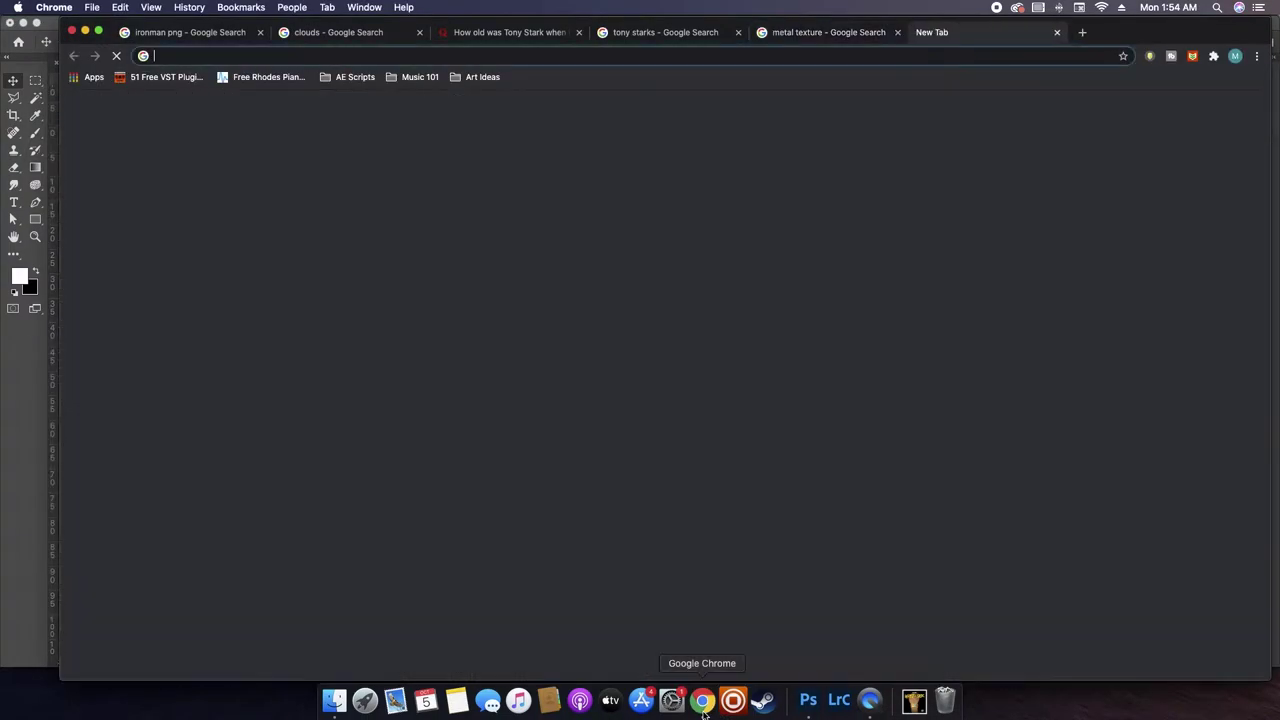
{"action": "type", "text": "ironman logo"}
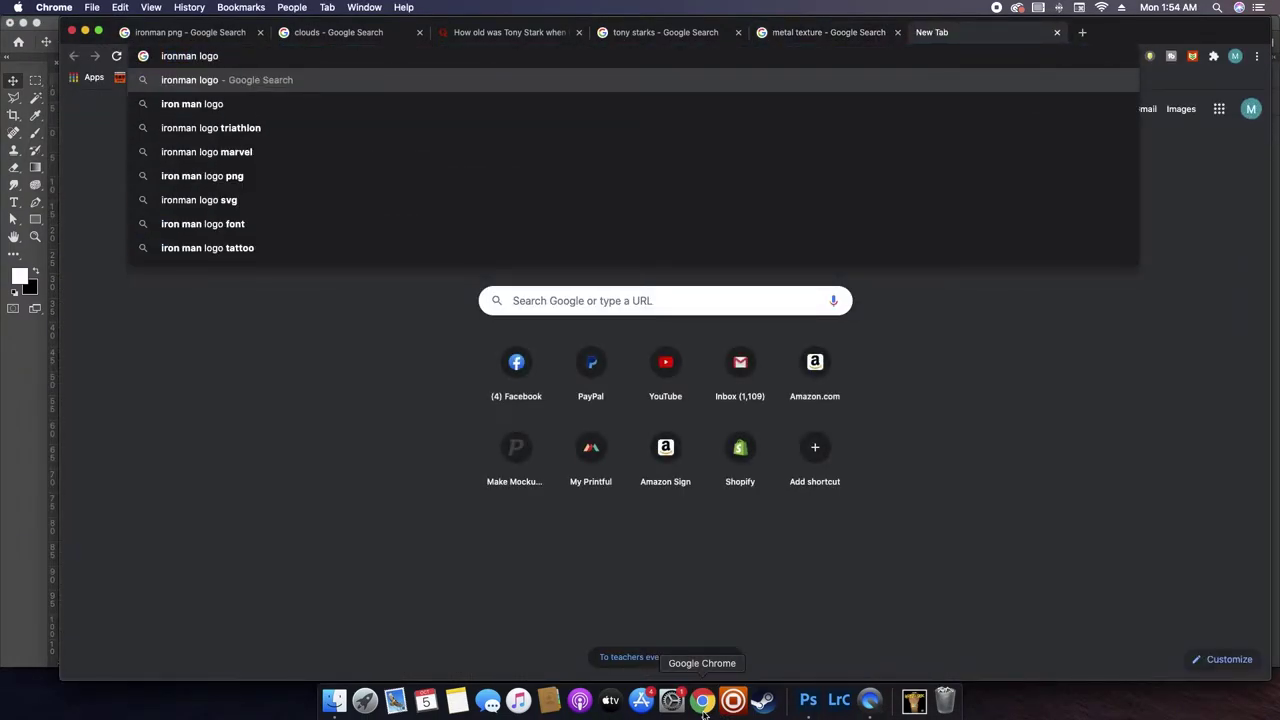
{"action": "key", "text": "Return"}
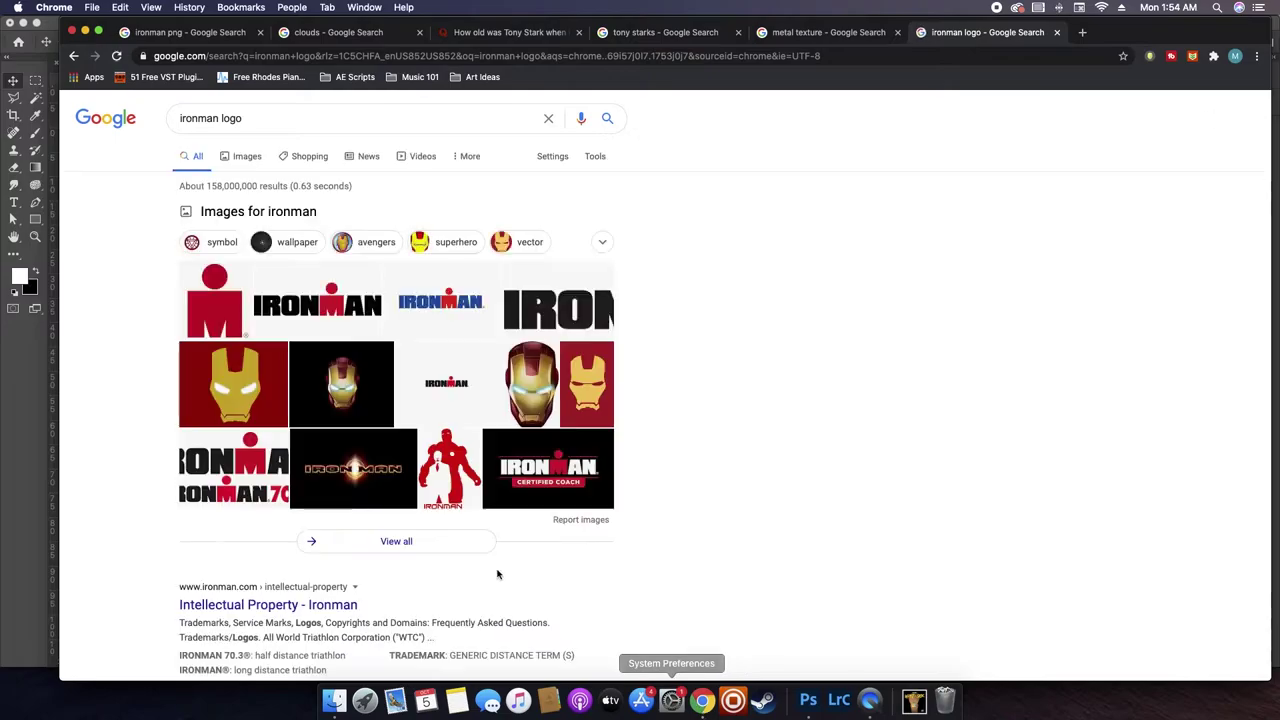
{"action": "left_click", "coordinate": [247, 158]}
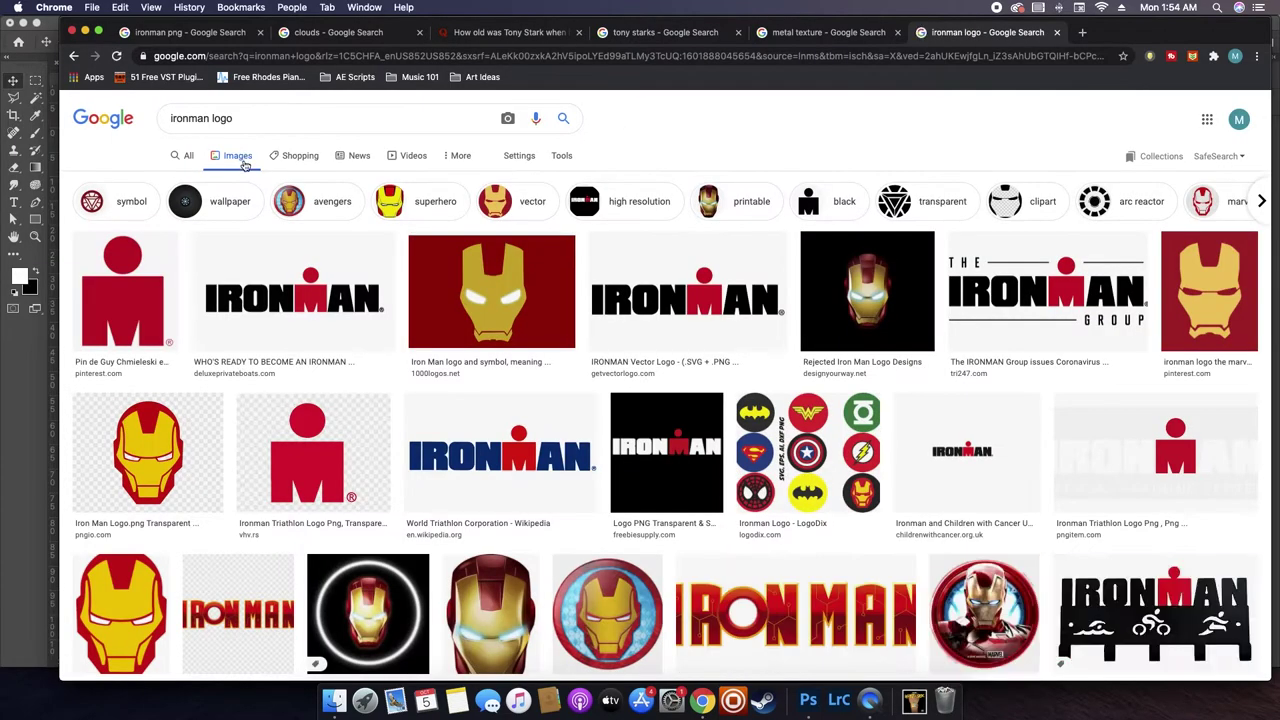
{"action": "right_click", "coordinate": [269, 274]}
{"action": "left_click", "coordinate": [312, 384]}
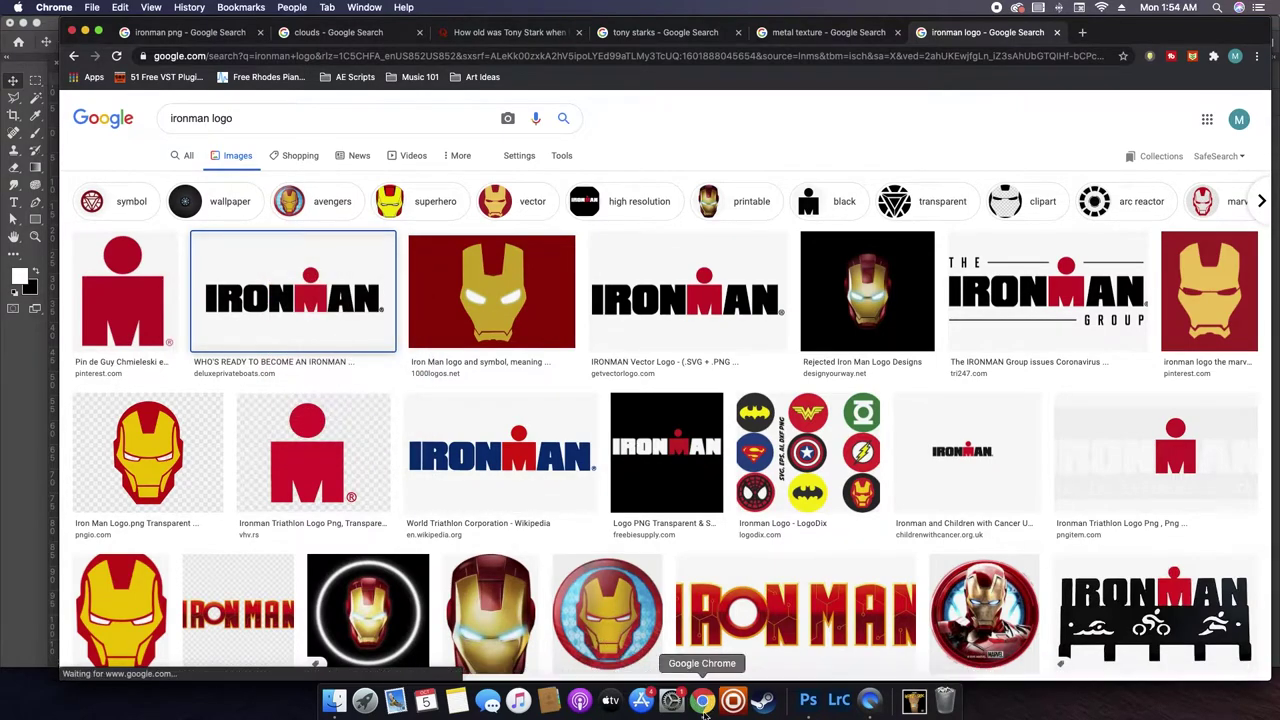
- Return to Photoshop, paste the IRONMAN logo into the cover and move it toward the TONY title
{"action": "left_click", "coordinate": [808, 702]}
{"action": "key", "text": "super+v"}
{"action": "left_click_drag", "start_coordinate": [575, 383], "coordinate": [778, 533]}
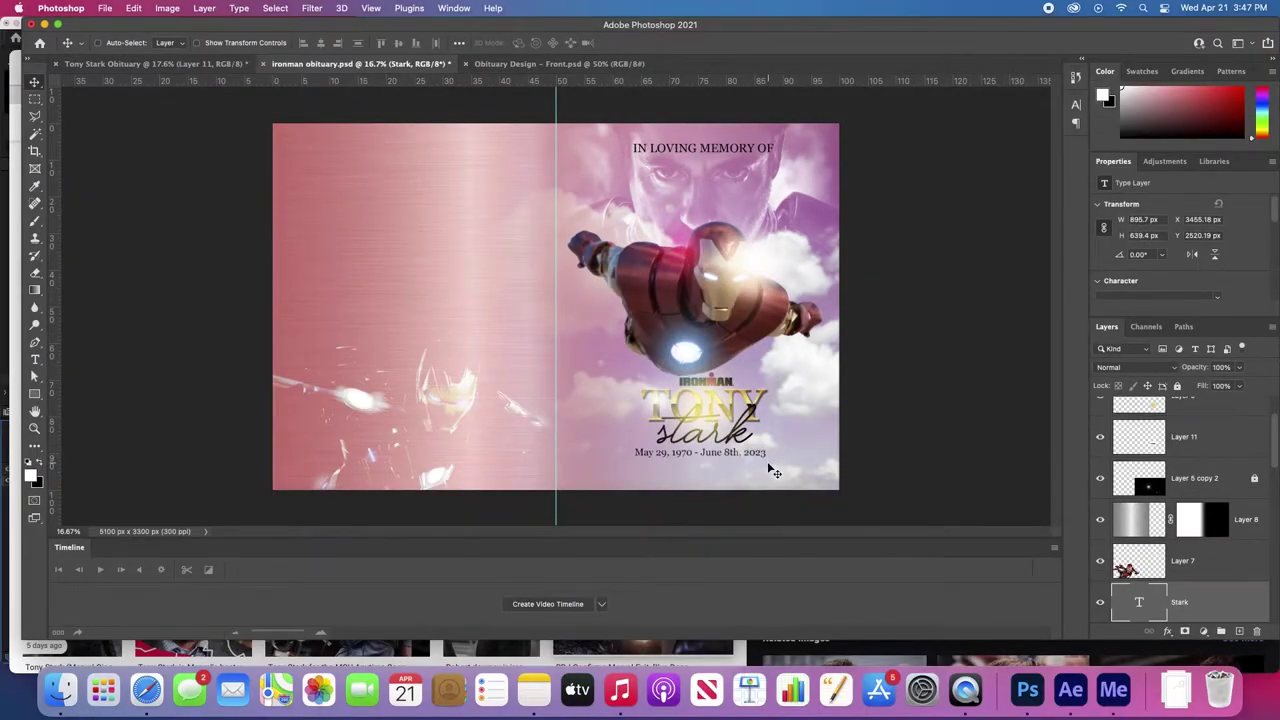
- Draw a white rounded bar about 1518 x 197 px just below the dates on the front cover
{"action": "key", "text": "u"}
{"action": "left_click_drag", "start_coordinate": [612, 460], "coordinate": [780, 479]}
{"action": "key", "text": "v"}
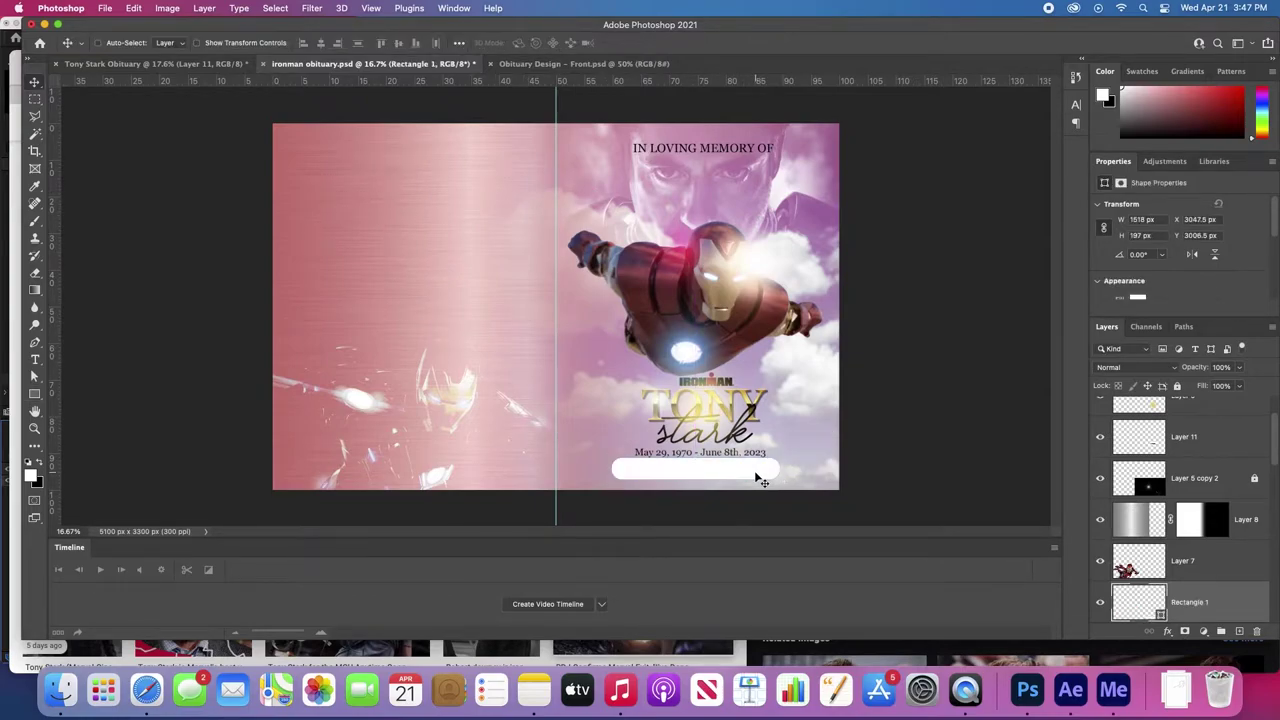
- Sample the dark red of Iron Man's armor and fill the rounded bar with it
{"action": "key", "text": "i"}
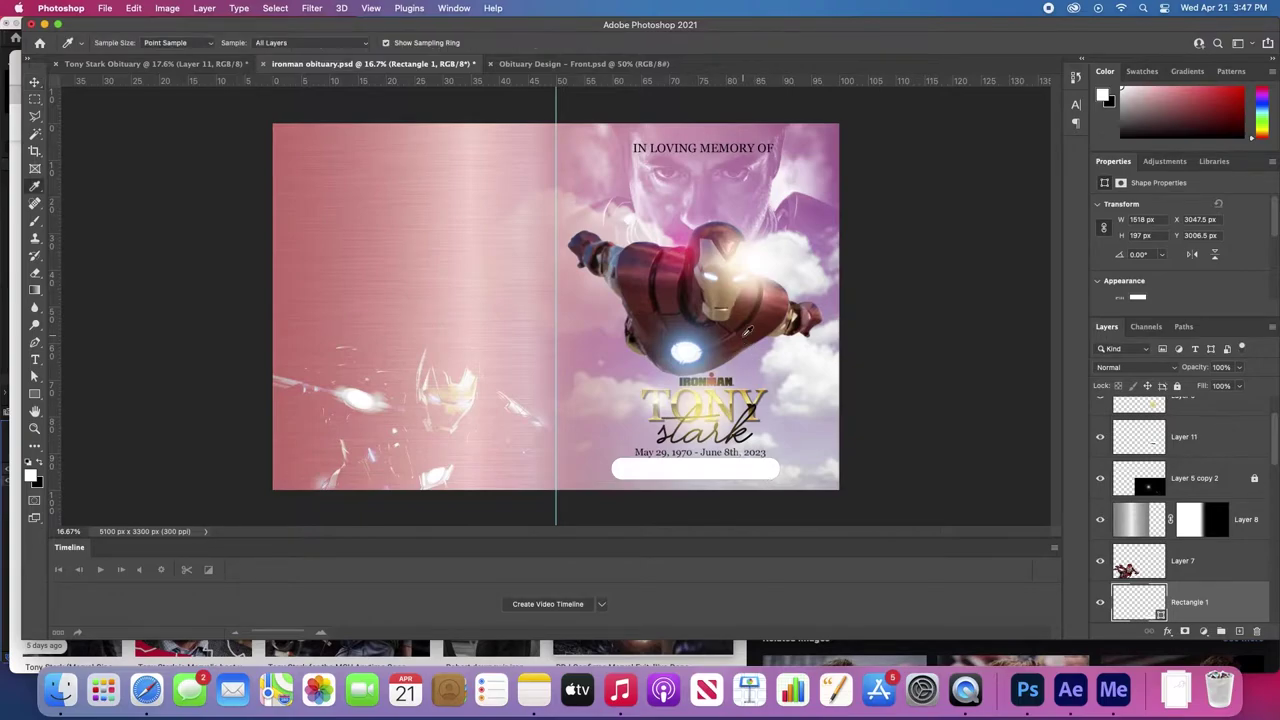
{"action": "left_click", "coordinate": [667, 279]}
{"action": "key", "text": "alt+BackSpace"}
- Nudge the dark red bar 30 px to the right and 6 px down beneath the dates
{"action": "key", "text": "v"}
{"action": "key", "text": "shift+Right"}
{"action": "key", "text": "shift+Right"}
{"action": "key", "text": "shift+Right"}
{"action": "key", "text": "Down"}
{"action": "key", "text": "Down"}
{"action": "key", "text": "Down"}
{"action": "key", "text": "Down"}
{"action": "key", "text": "Down"}
{"action": "key", "text": "Down"}
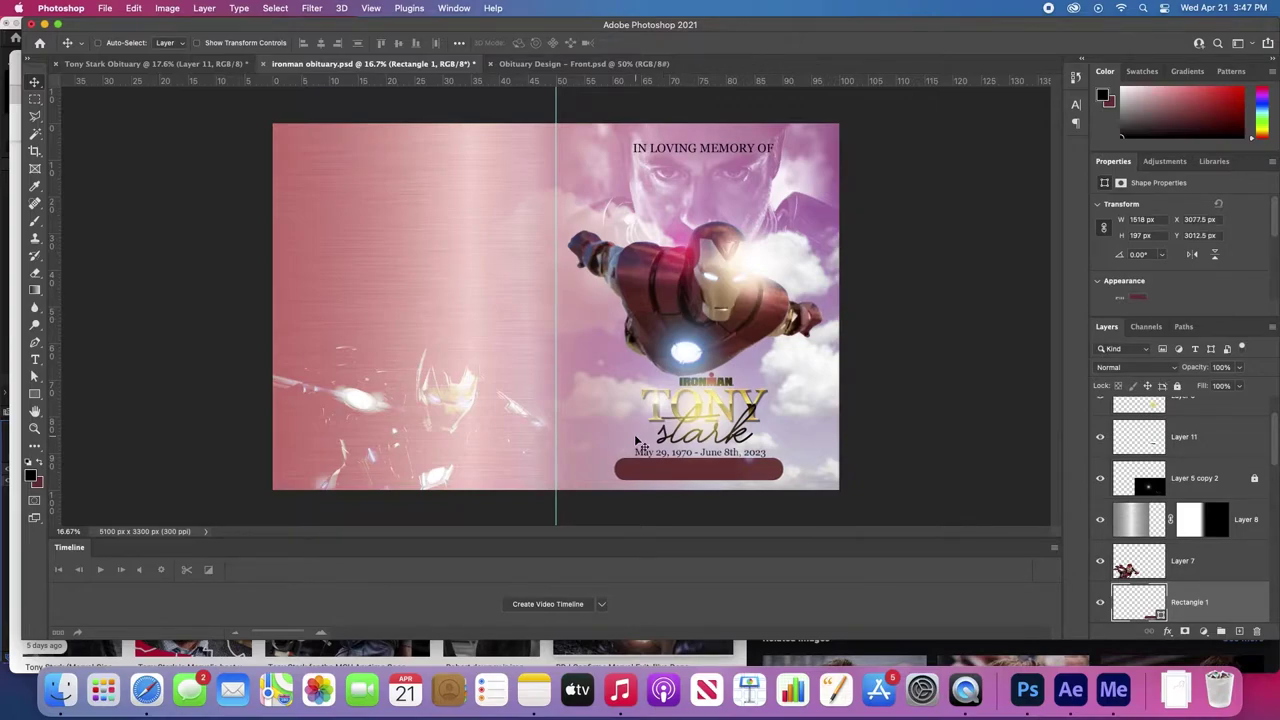
- Add a text line starting with "funeral date /" along the bottom of the cover near the fold
{"action": "key", "text": "t"}
{"action": "left_click", "coordinate": [528, 465]}
{"action": "type", "text": "funeral dta"}
{"action": "key", "text": "BackSpace"}
{"action": "key", "text": "BackSpace"}
{"action": "type", "text": "ate"}
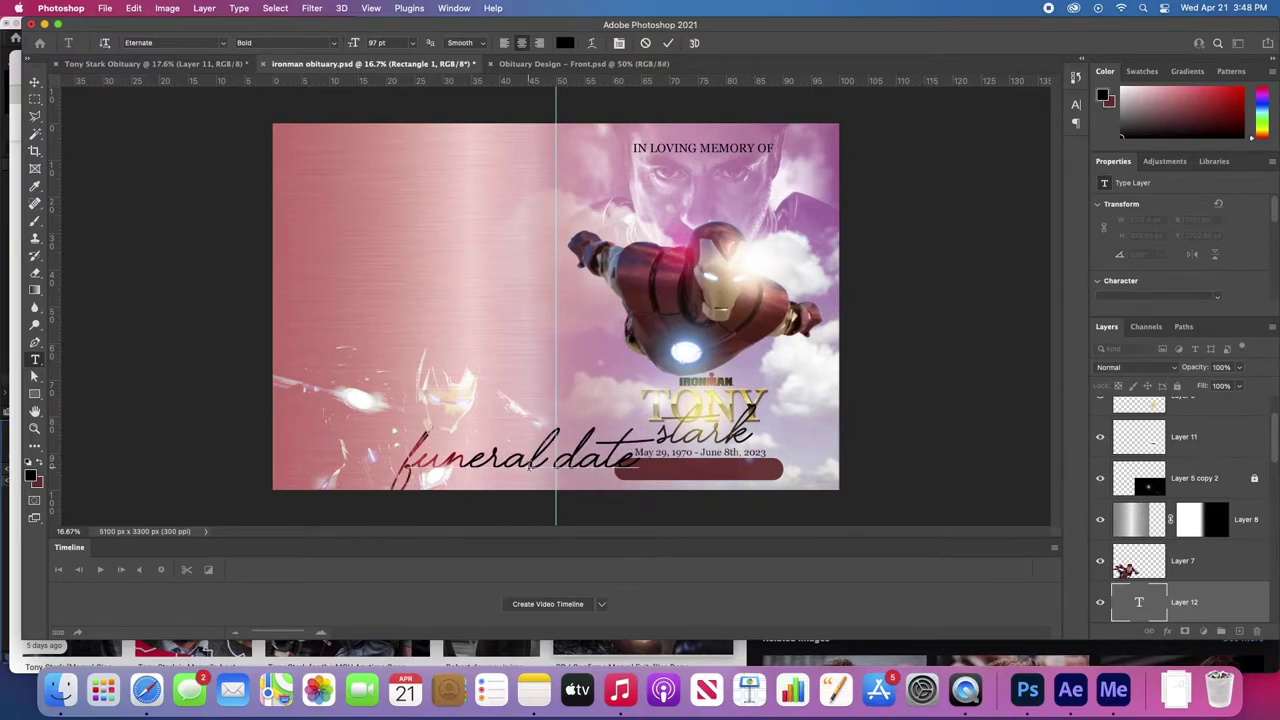
{"action": "key", "text": "BackSpace"}
{"action": "type", "text": "_"}
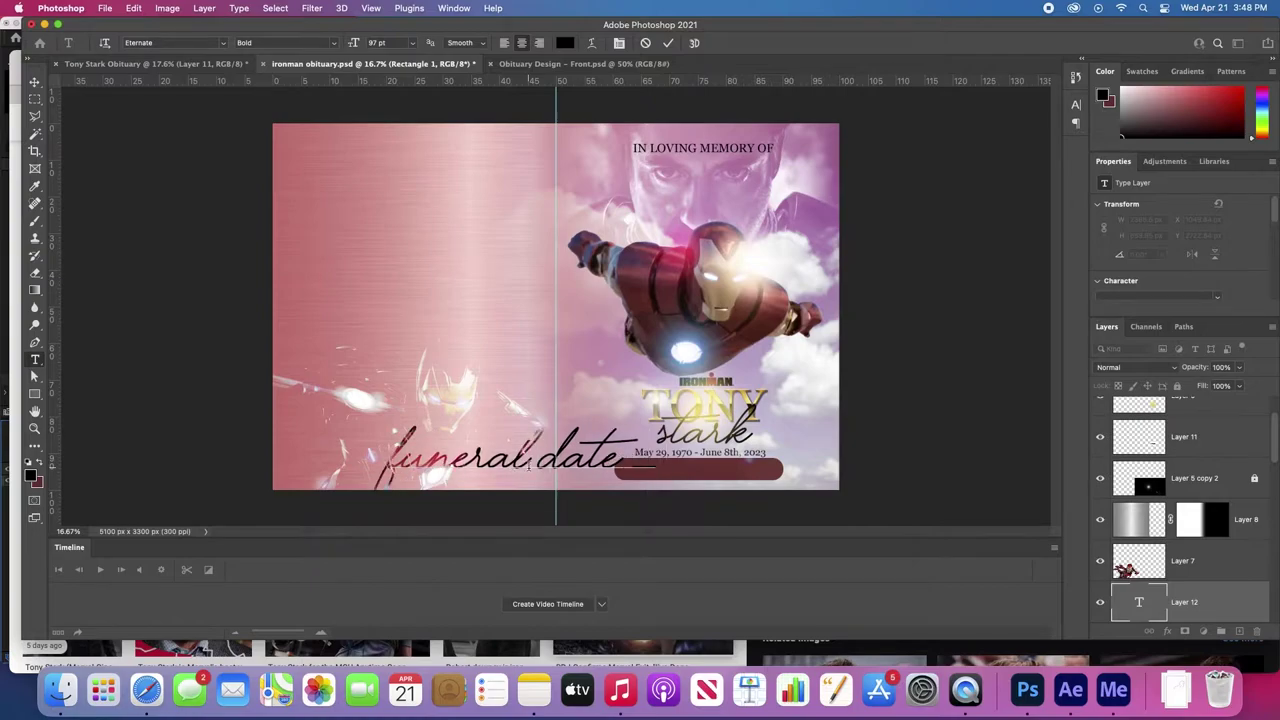
{"action": "key", "text": "BackSpace"}
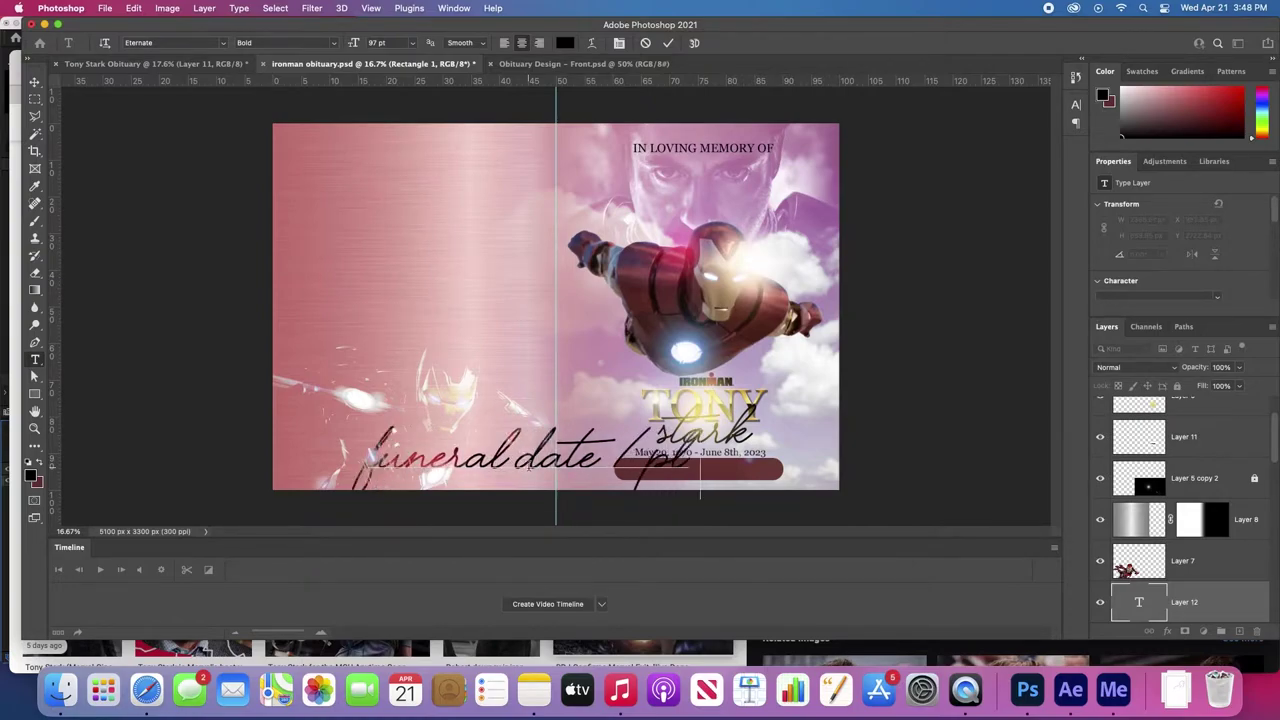
- Set the new line in Times at 27 pt, move it onto the dark red bar and make it read "Funeral Date / Funeral Home"
{"action": "left_click", "coordinate": [529, 465]}
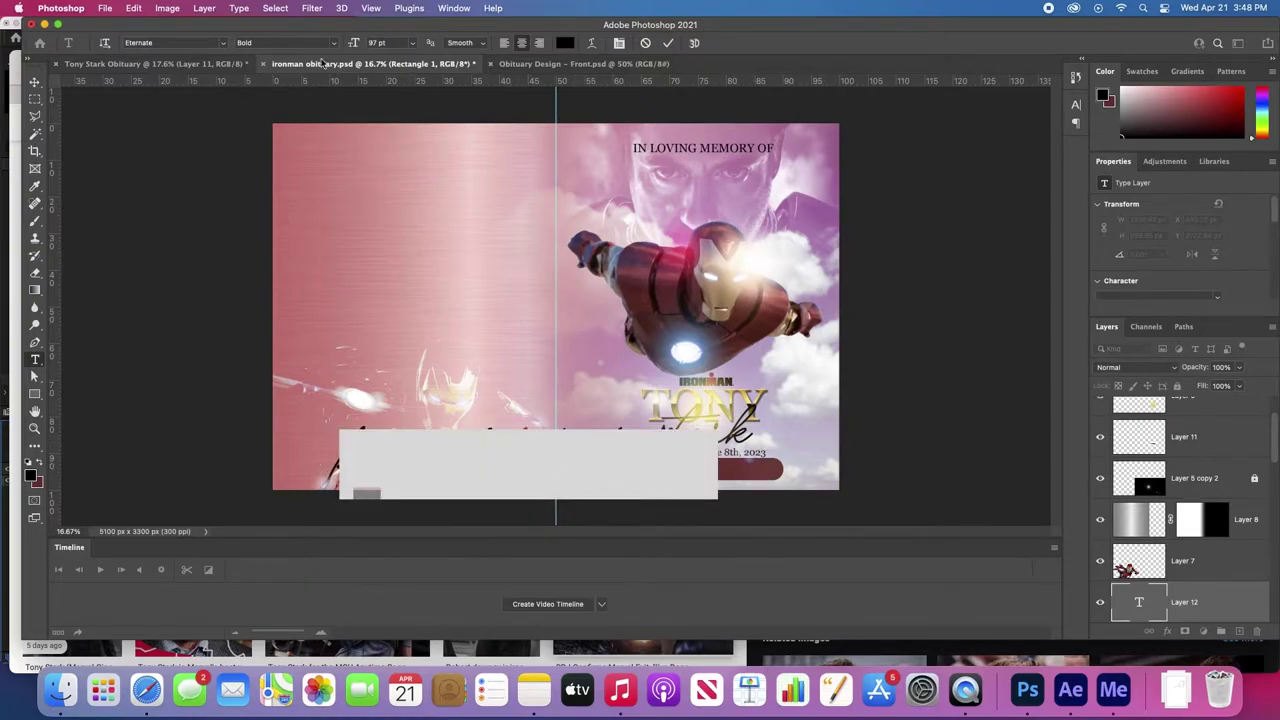
{"action": "left_click", "coordinate": [222, 42]}
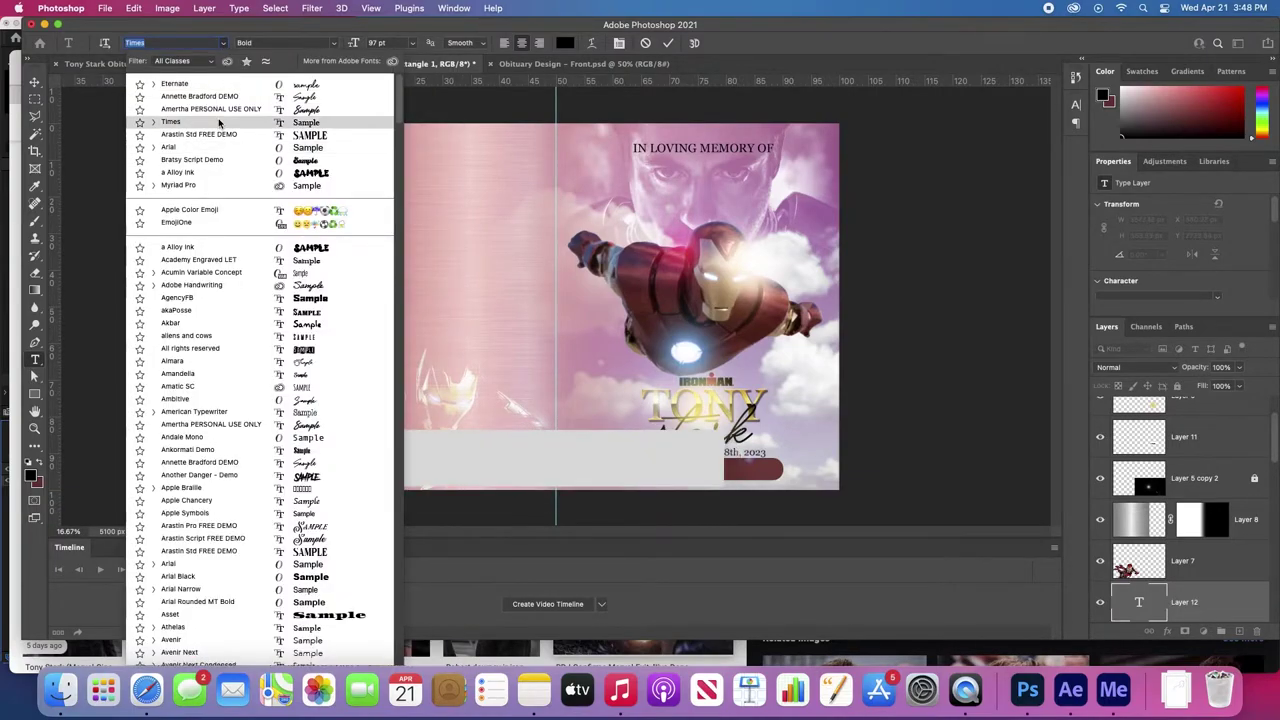
{"action": "left_click", "coordinate": [219, 122]}
{"action": "left_click_drag", "start_coordinate": [356, 43], "coordinate": [305, 51]}
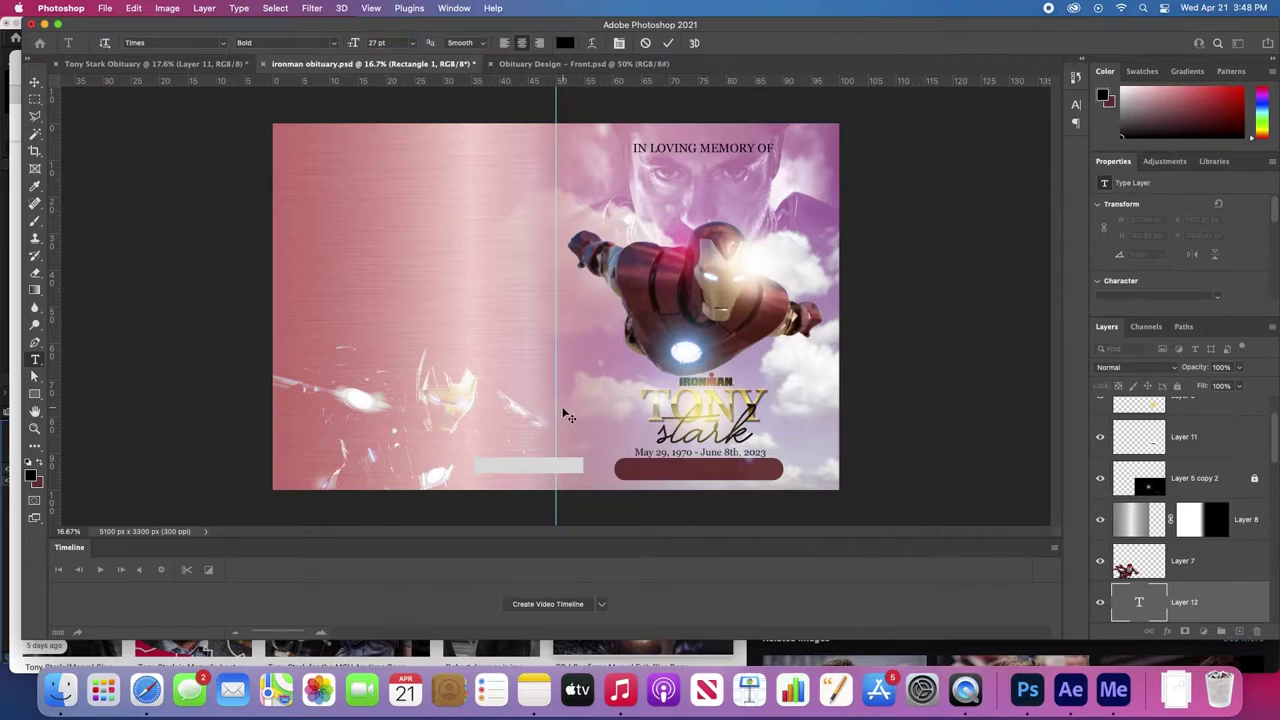
{"action": "left_click_drag", "start_coordinate": [569, 418], "coordinate": [740, 421]}
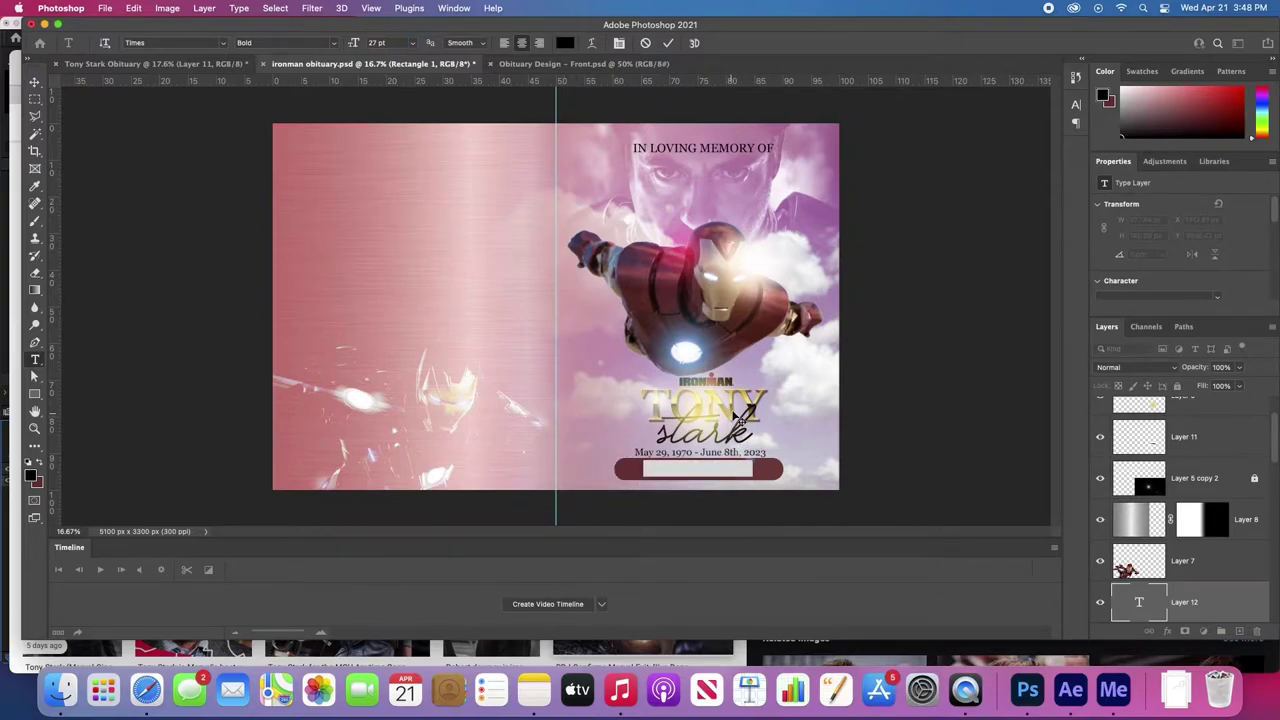
{"action": "left_click", "coordinate": [737, 465]}
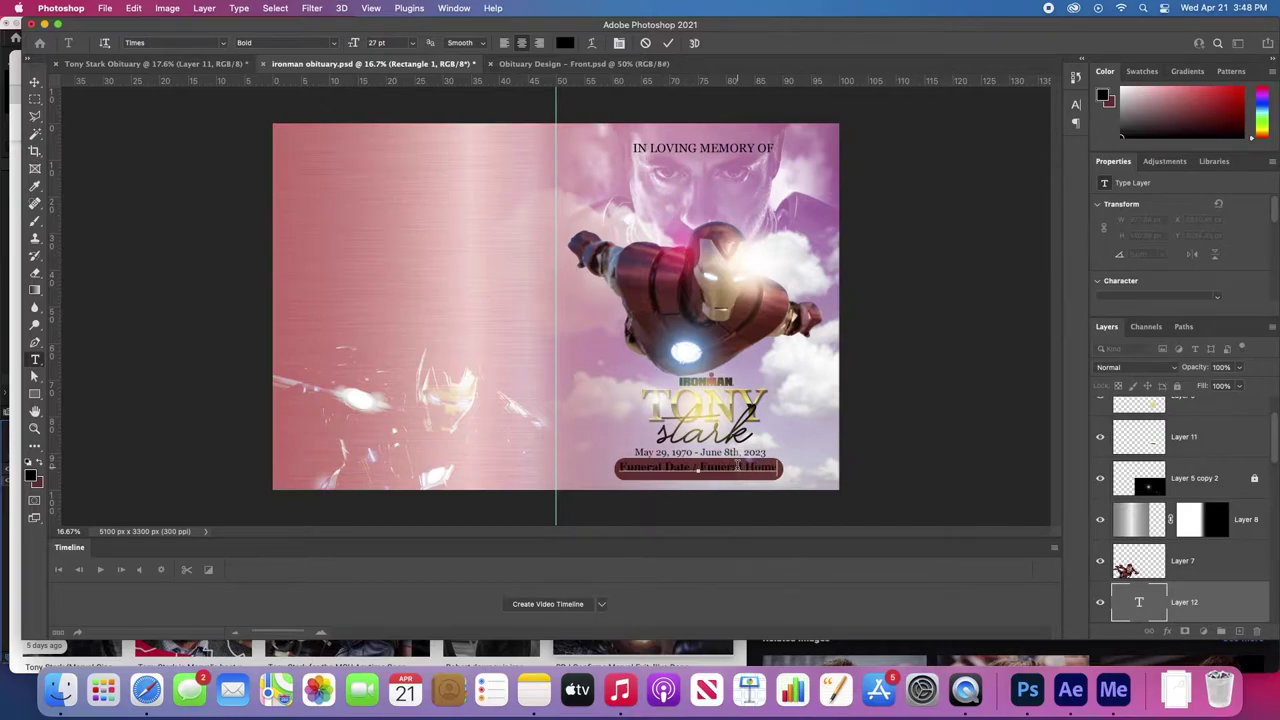
- Recolor the Funeral Date / Funeral Home text gold and commit the text edit
{"action": "key", "text": "super+a"}
{"action": "left_click", "coordinate": [648, 470]}
{"action": "key", "text": "super+a"}
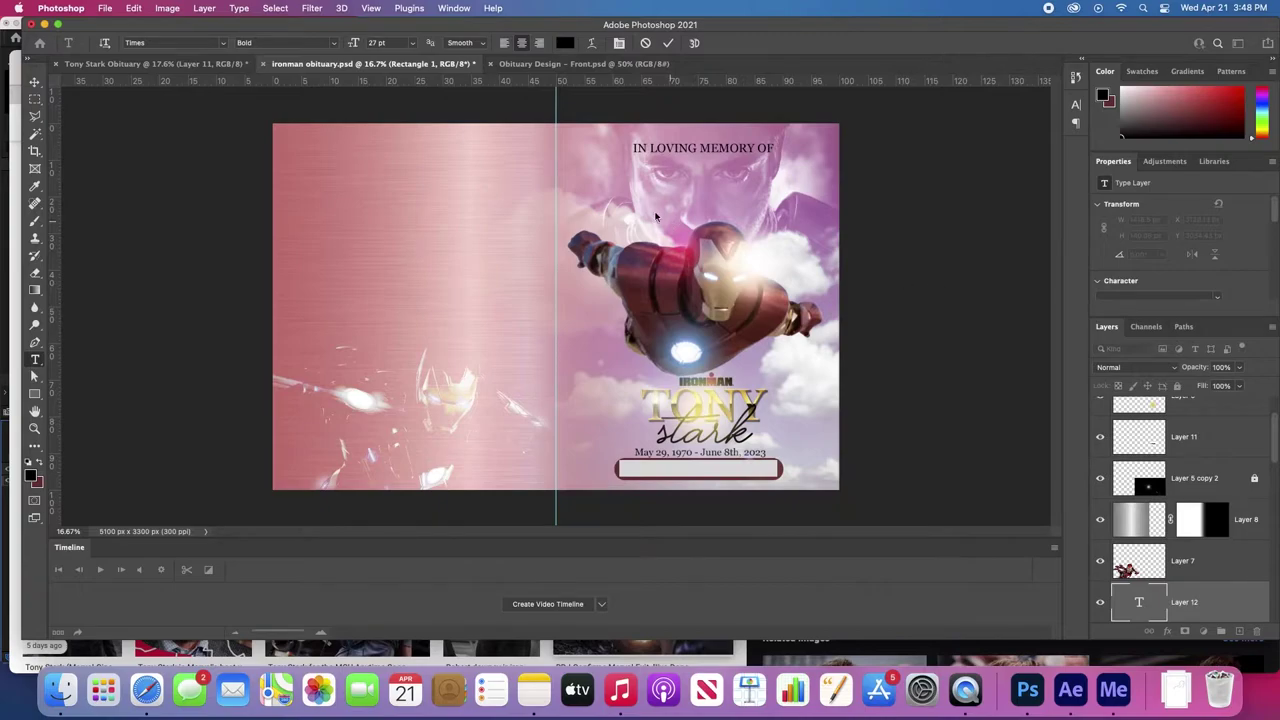
{"action": "left_click", "coordinate": [28, 463]}
{"action": "key", "text": "super+Return"}
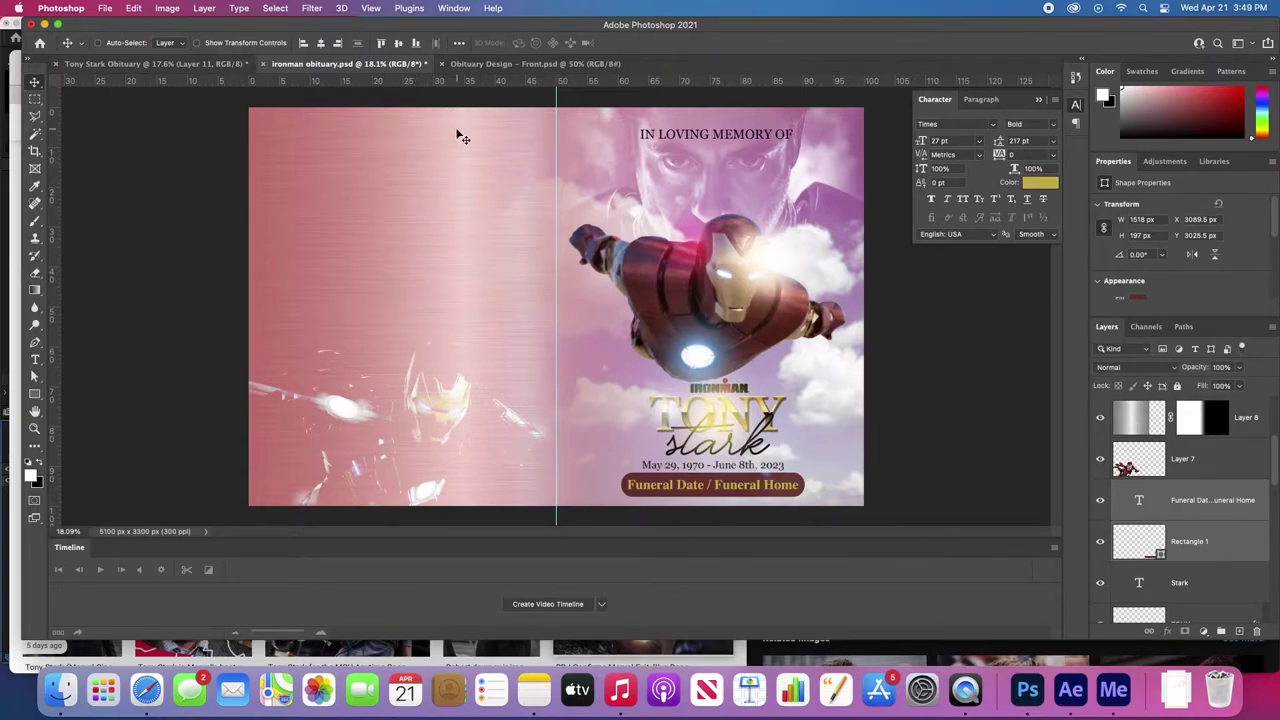
- Copy the acknowledgements heading, thank-you paragraph, funeral home and address texts from Obituary Design – Front.psd onto the back cover of ironman obituary.psd
{"action": "left_click", "coordinate": [480, 66]}
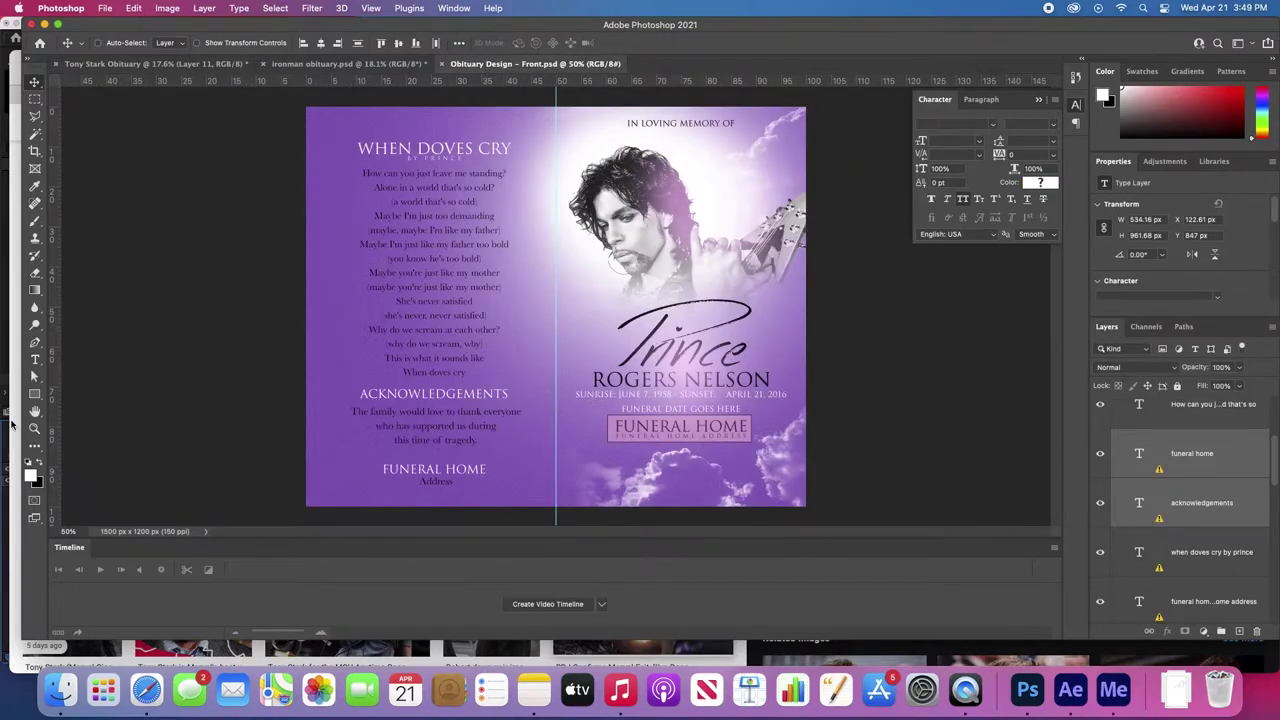
{"action": "left_click", "coordinate": [163, 387]}
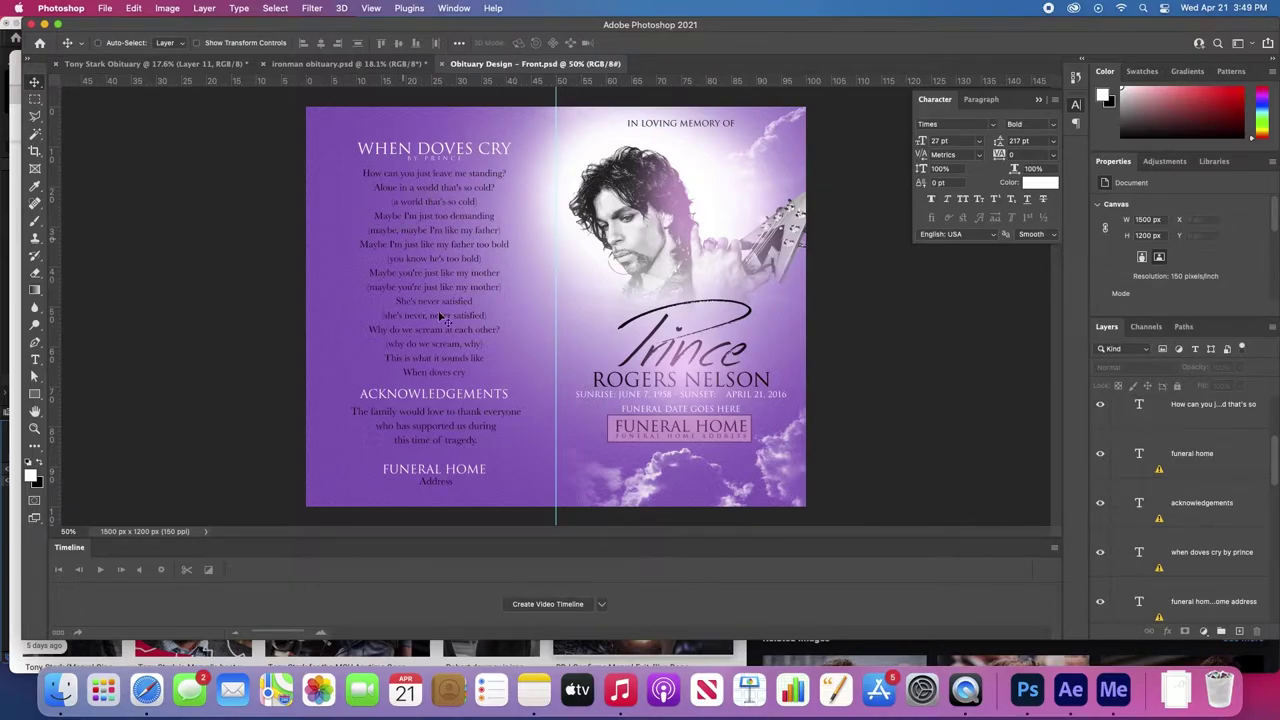
{"action": "double_click", "coordinate": [404, 418]}
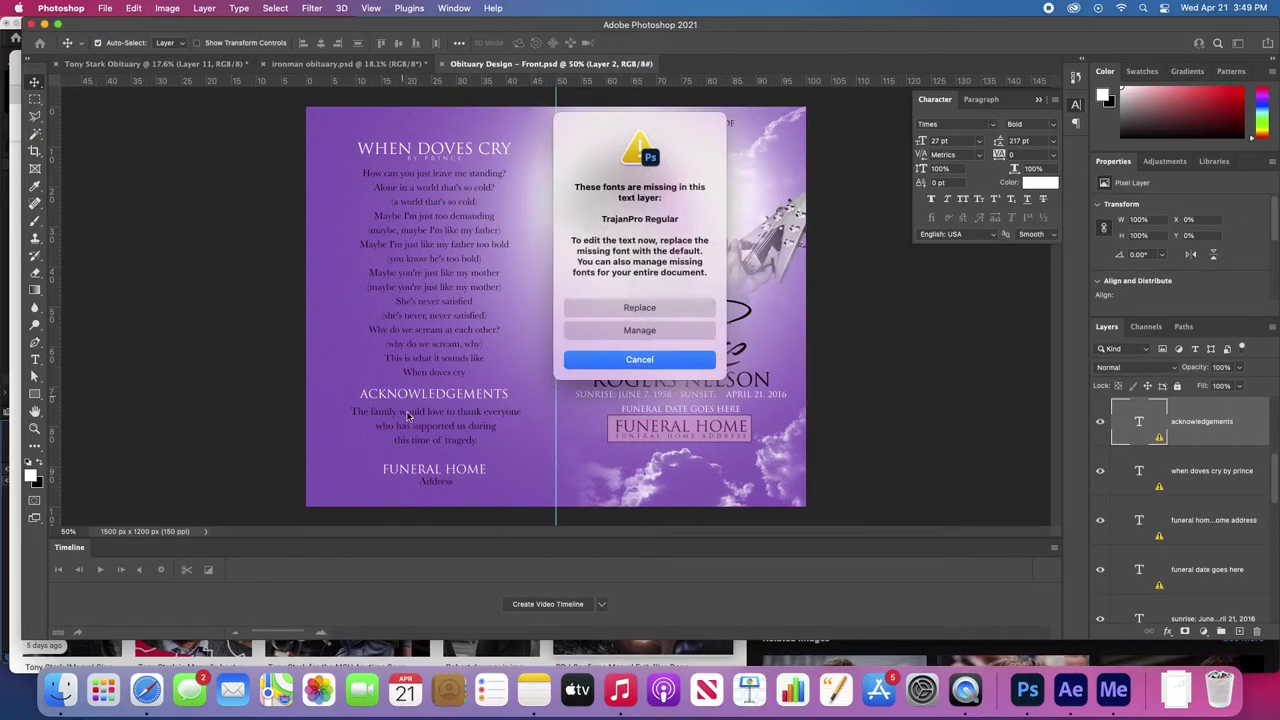
{"action": "left_click", "coordinate": [640, 358]}
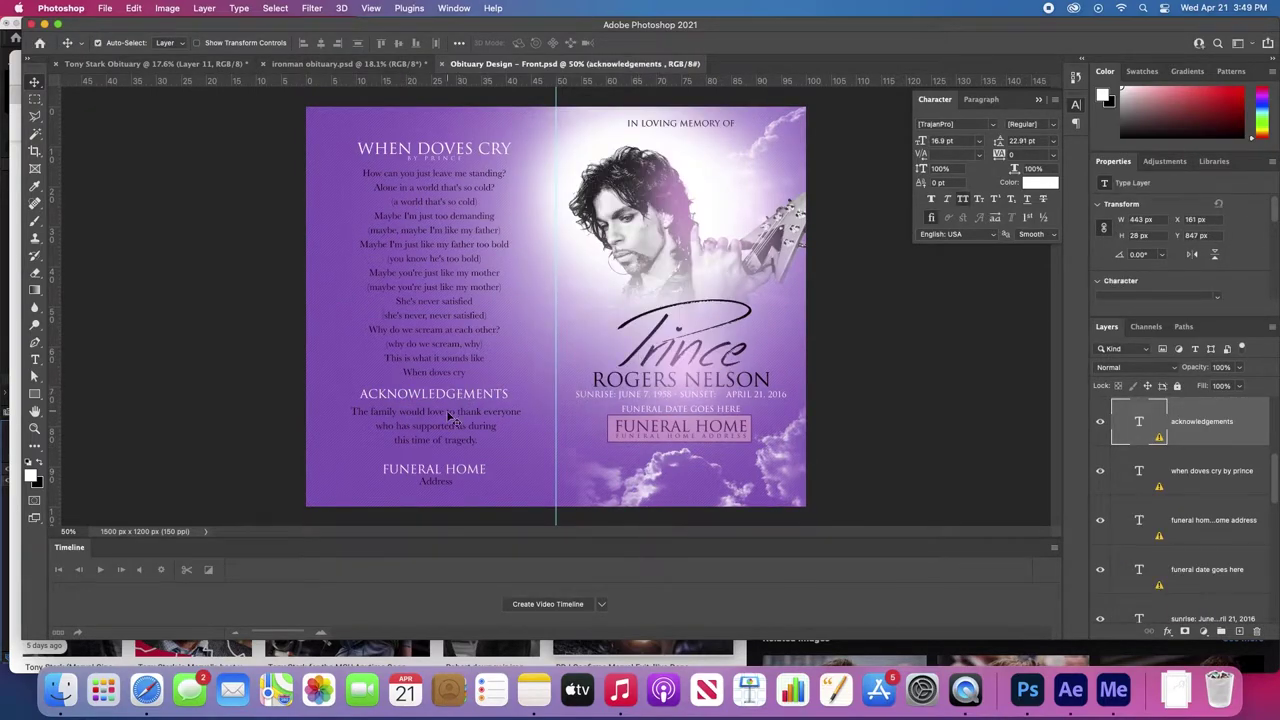
{"action": "mouse_move", "coordinate": [448, 418]}
{"action": "left_mouse_down"}
{"action": "mouse_move", "coordinate": [438, 410]}
{"action": "mouse_move", "coordinate": [449, 414]}
{"action": "left_mouse_up"}
{"action": "left_click", "coordinate": [430, 475], "text": "shift"}
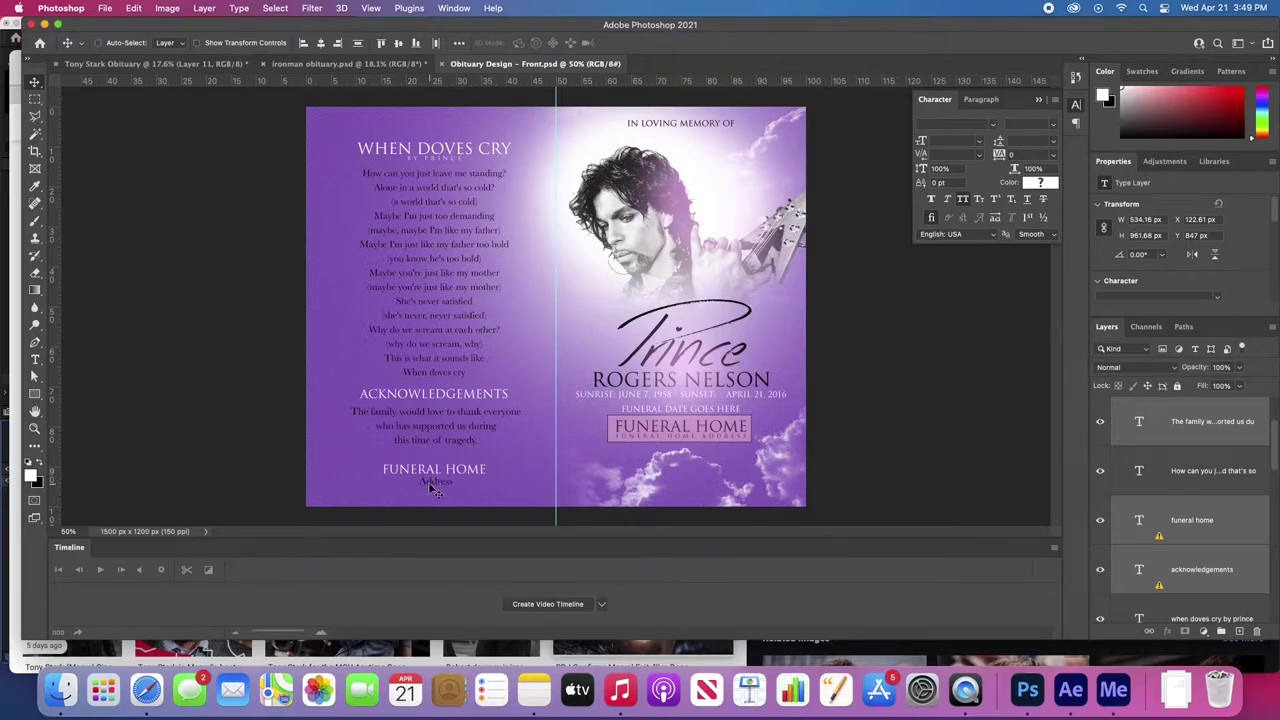
{"action": "left_click_drag", "start_coordinate": [458, 466], "coordinate": [469, 95]}
{"action": "left_click_drag", "start_coordinate": [297, 63], "coordinate": [358, 227]}
- Scale the copied text group to about 86% and place it on the lower part of the back cover
{"action": "key", "text": "super+t"}
{"action": "left_click_drag", "start_coordinate": [389, 358], "coordinate": [389, 411]}
{"action": "left_click_drag", "start_coordinate": [390, 468], "coordinate": [392, 433]}
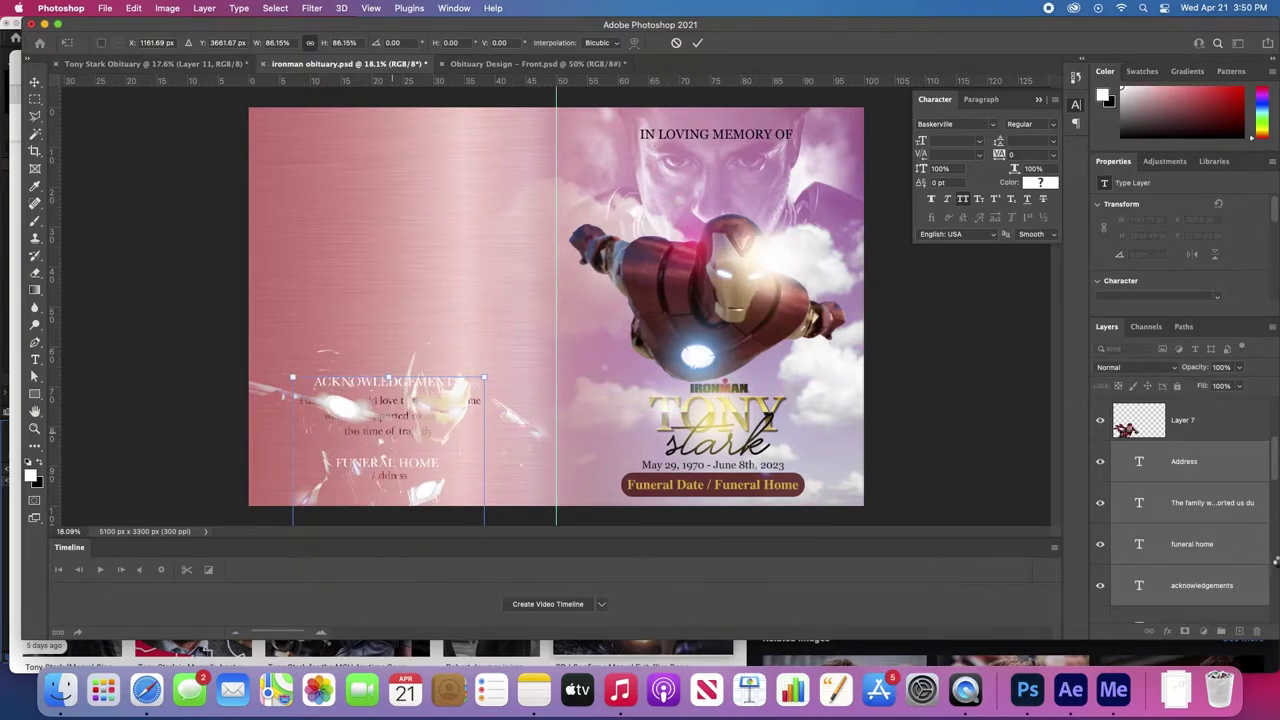
{"action": "key", "text": "Return"}
- Raise the four copied text layers to the top of the layer stack and recolor them black (000000)
{"action": "scroll", "coordinate": [1276, 565], "scroll_direction": "down", "scroll_amount": 1}
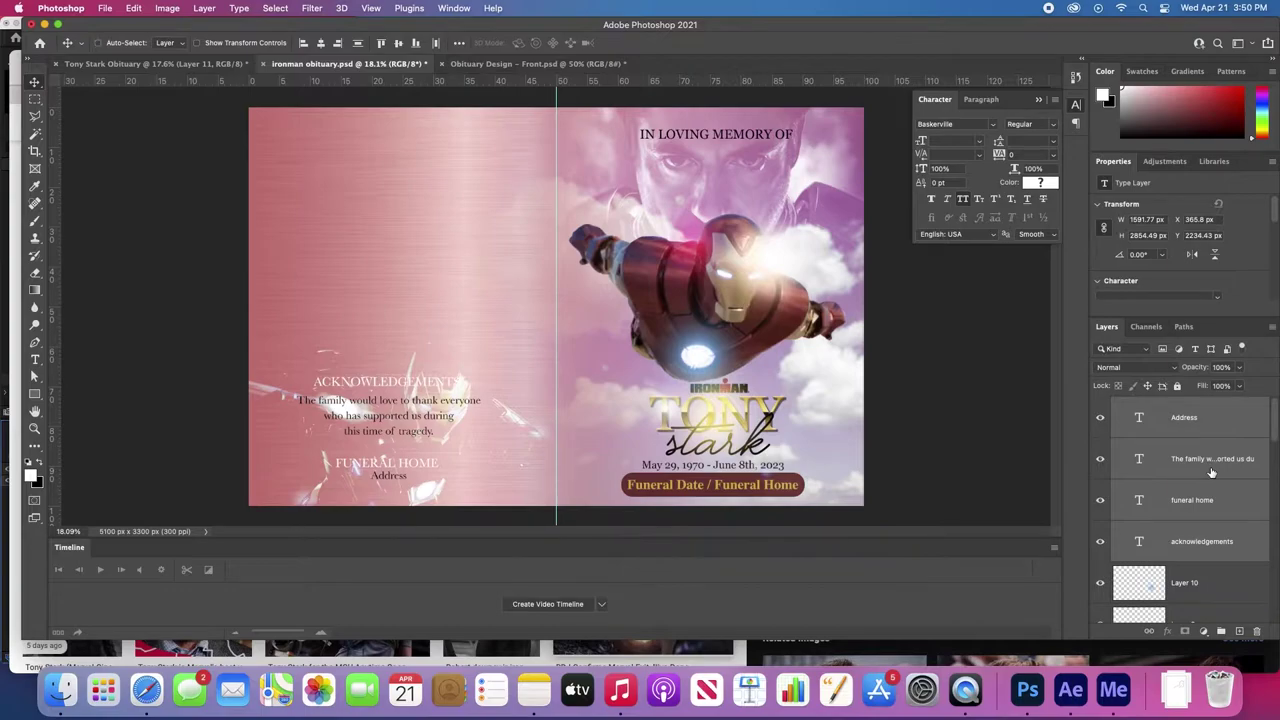
{"action": "left_click", "coordinate": [1040, 183]}
{"action": "left_click_drag", "start_coordinate": [571, 345], "coordinate": [326, 576]}
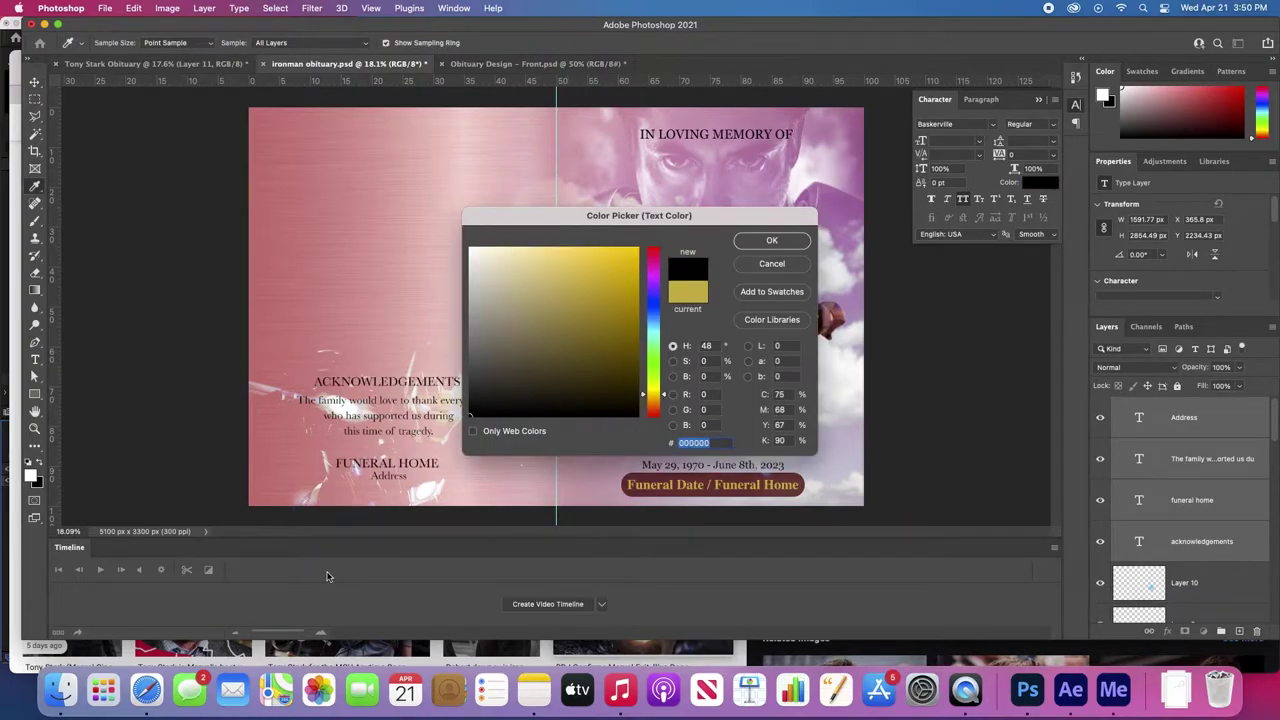
{"action": "key", "text": "Return"}
{"action": "left_click", "coordinate": [395, 291], "text": "super"}
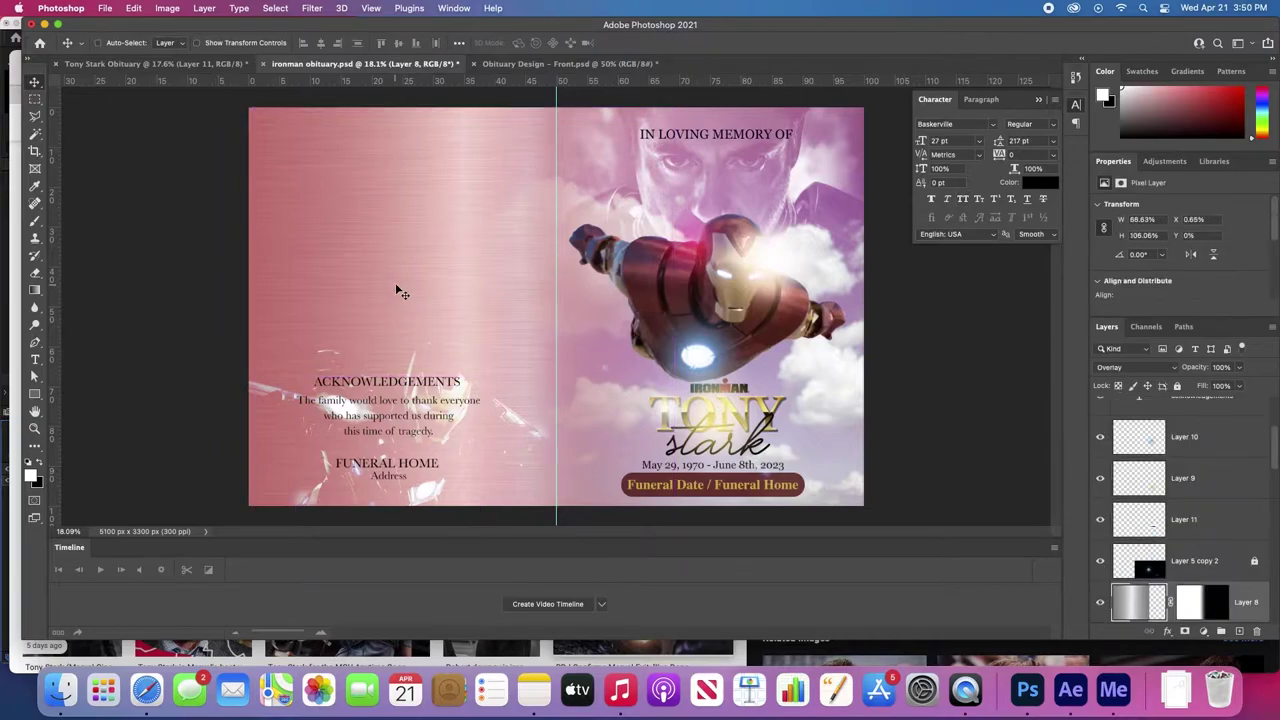
- Compare the back cover with Layer 8 shown and hidden, and try inverting its metal texture
{"action": "left_click", "coordinate": [1095, 604]}
{"action": "left_click", "coordinate": [1095, 604]}
{"action": "left_click", "coordinate": [1095, 604]}
{"action": "left_click", "coordinate": [1095, 604]}
{"action": "left_click", "coordinate": [1095, 604]}
{"action": "left_click", "coordinate": [1095, 604]}
{"action": "key", "text": "super+i"}
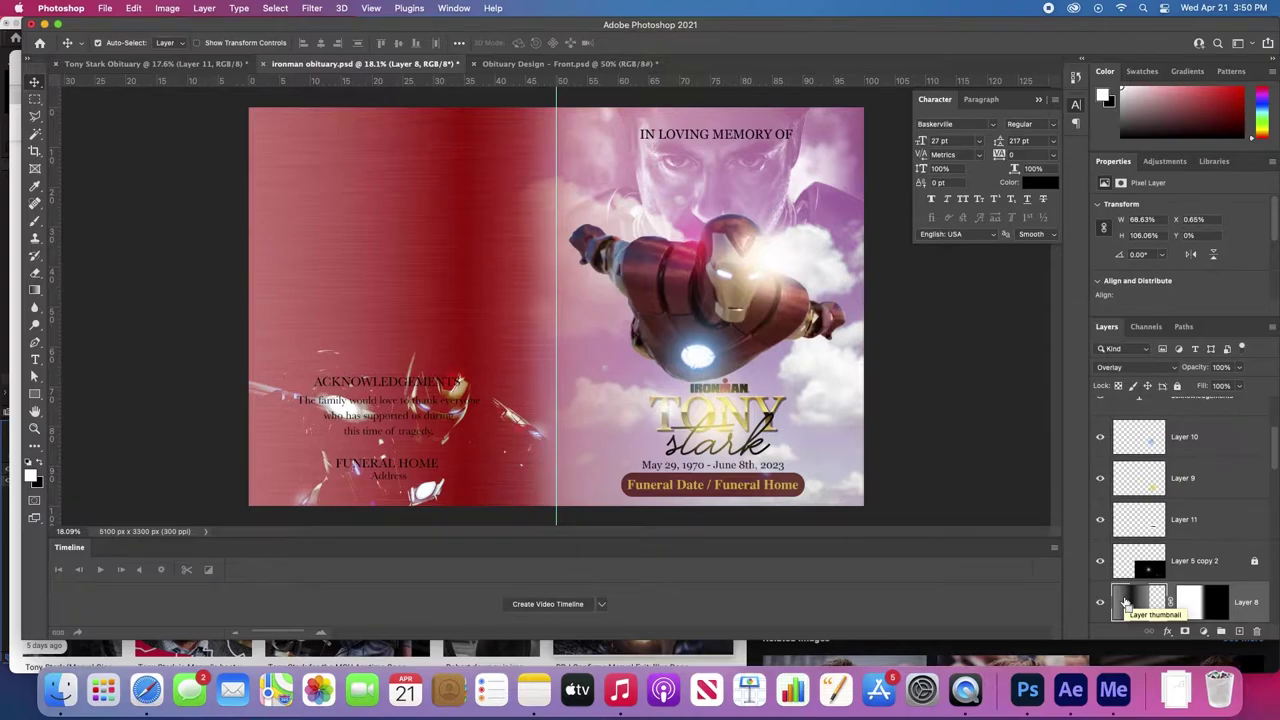
{"action": "key", "text": "super+z"}
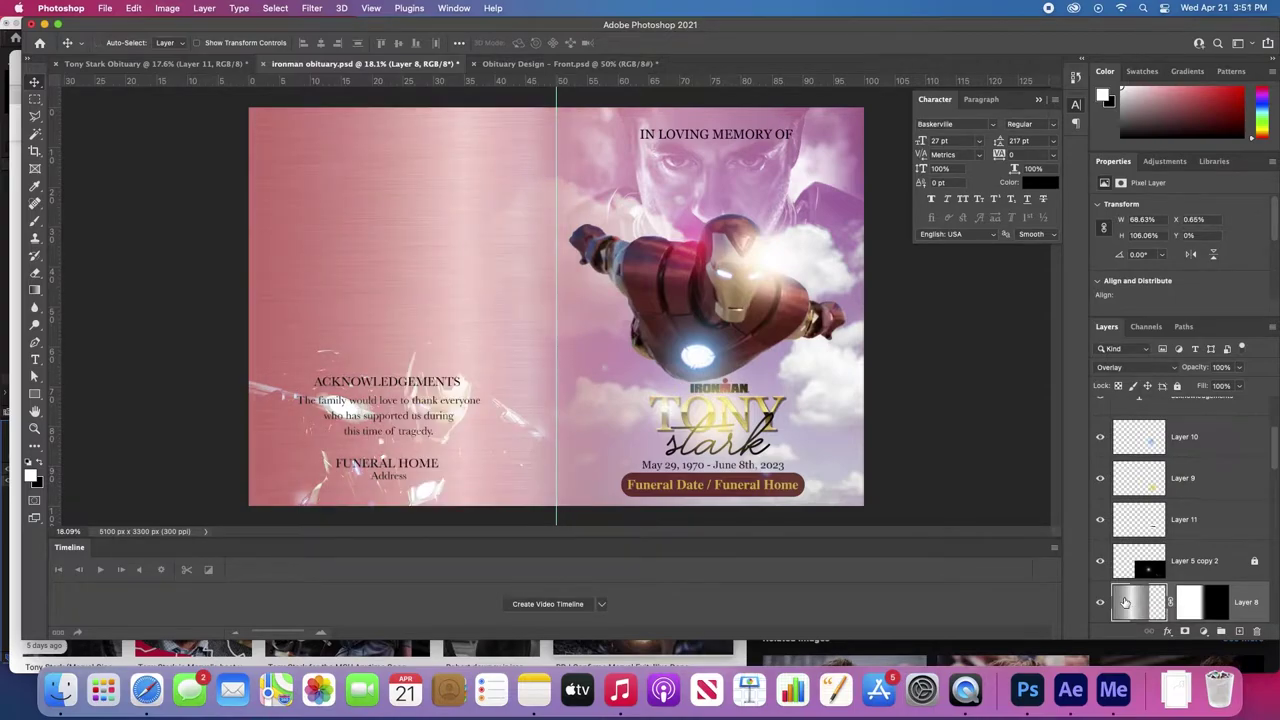
- Hide the metal texture on Layer 8 and move the dark Iron Man image (Layer 7) to the top of the back cover
{"action": "left_click", "coordinate": [1101, 604]}
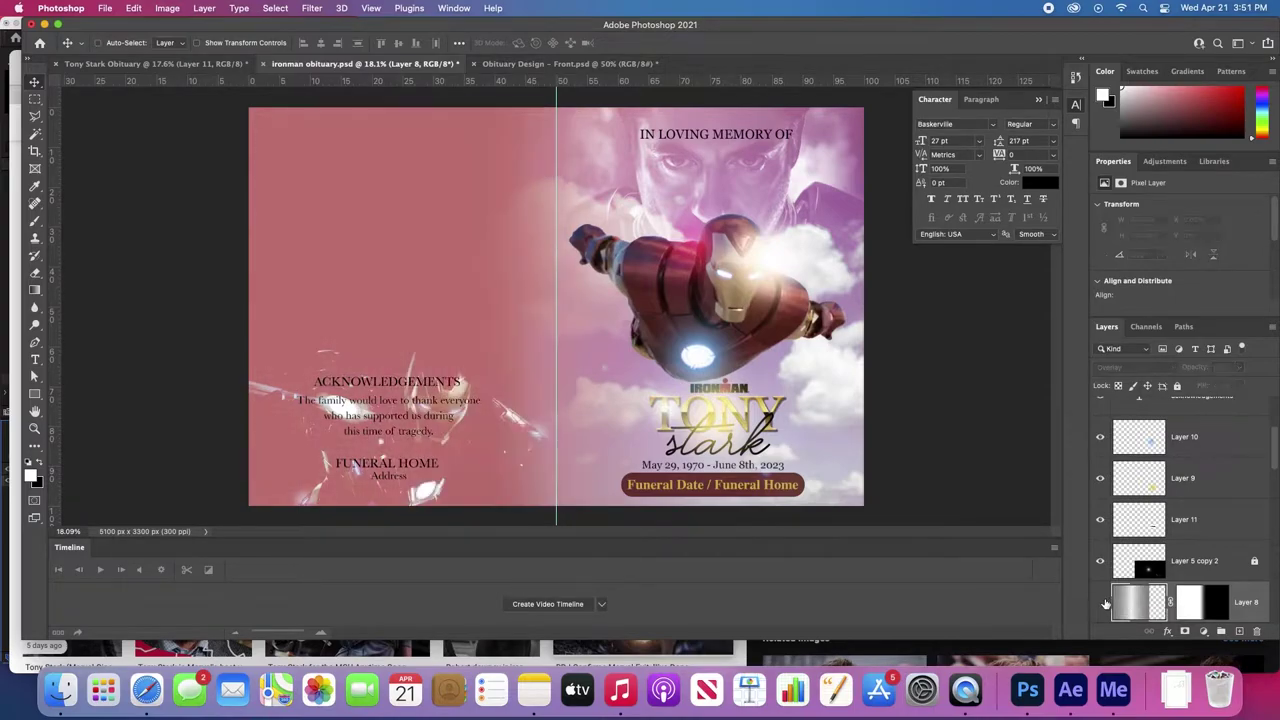
{"action": "left_click", "coordinate": [497, 426]}
{"action": "left_click_drag", "start_coordinate": [537, 402], "coordinate": [432, 150]}
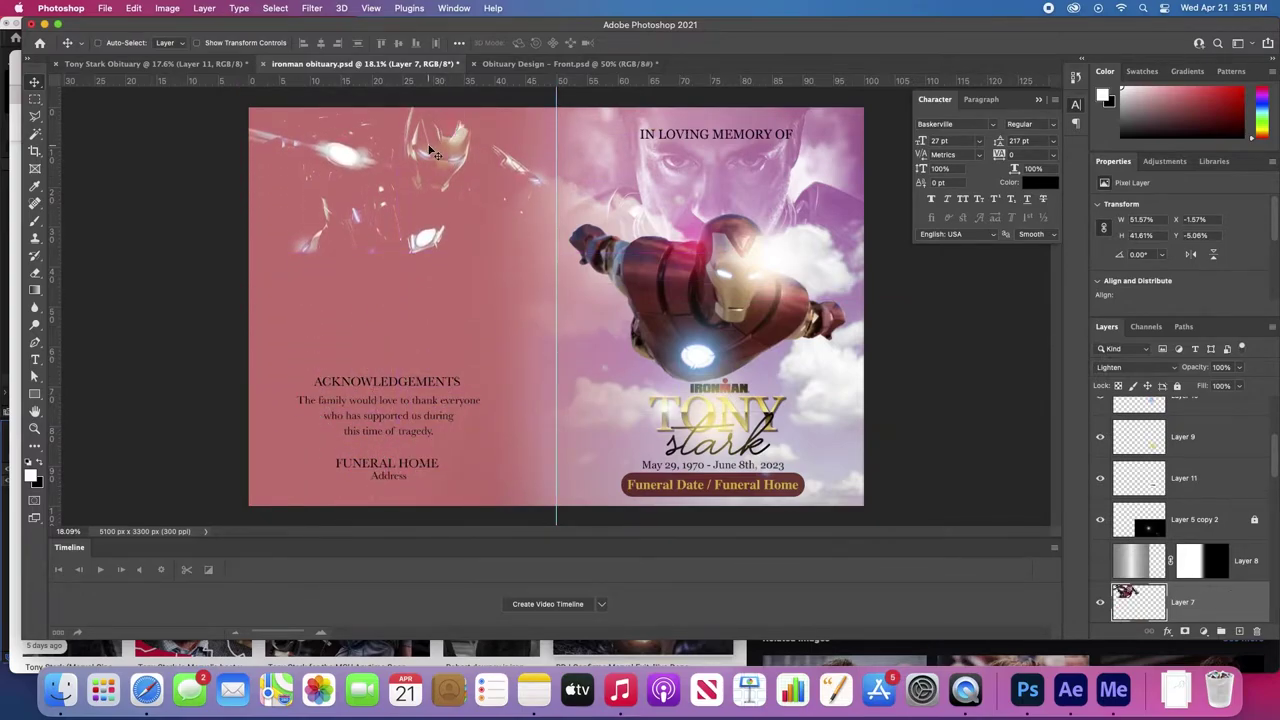
- Add a layer mask to Layer 7 and fade out the image's lower edge with a black-to-transparent gradient
{"action": "left_click", "coordinate": [1186, 633]}
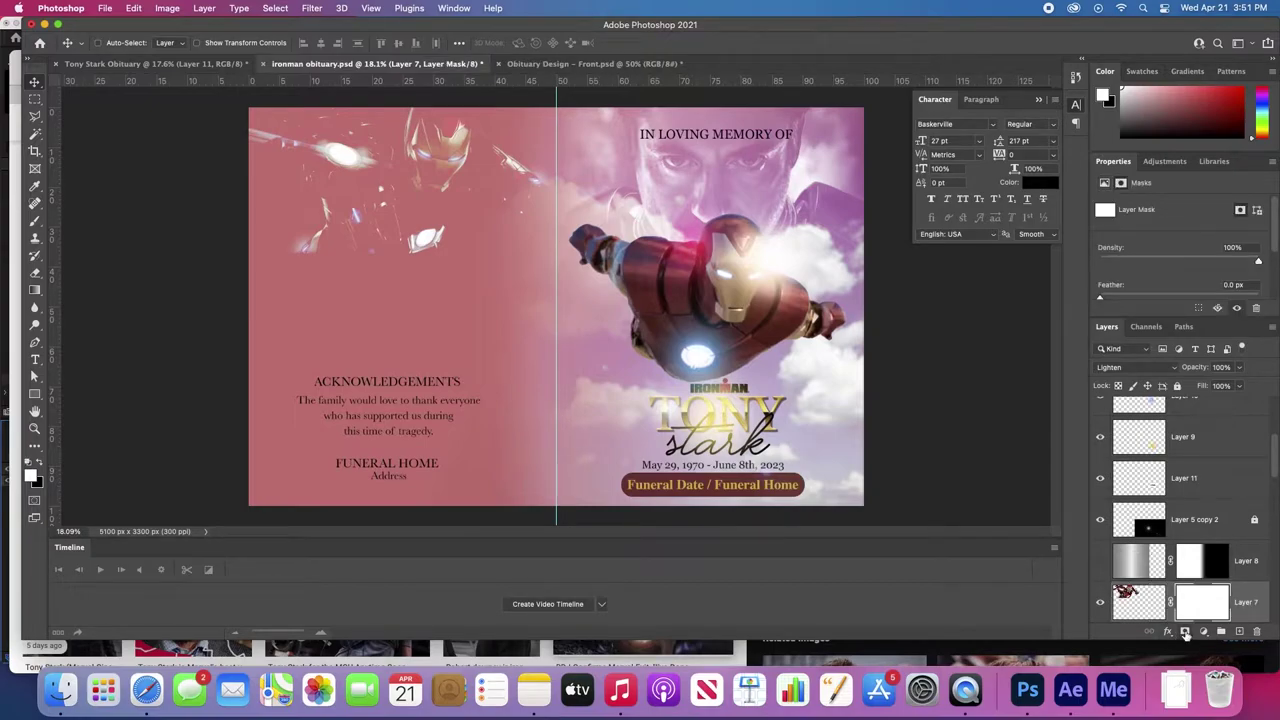
{"action": "left_click", "coordinate": [34, 290]}
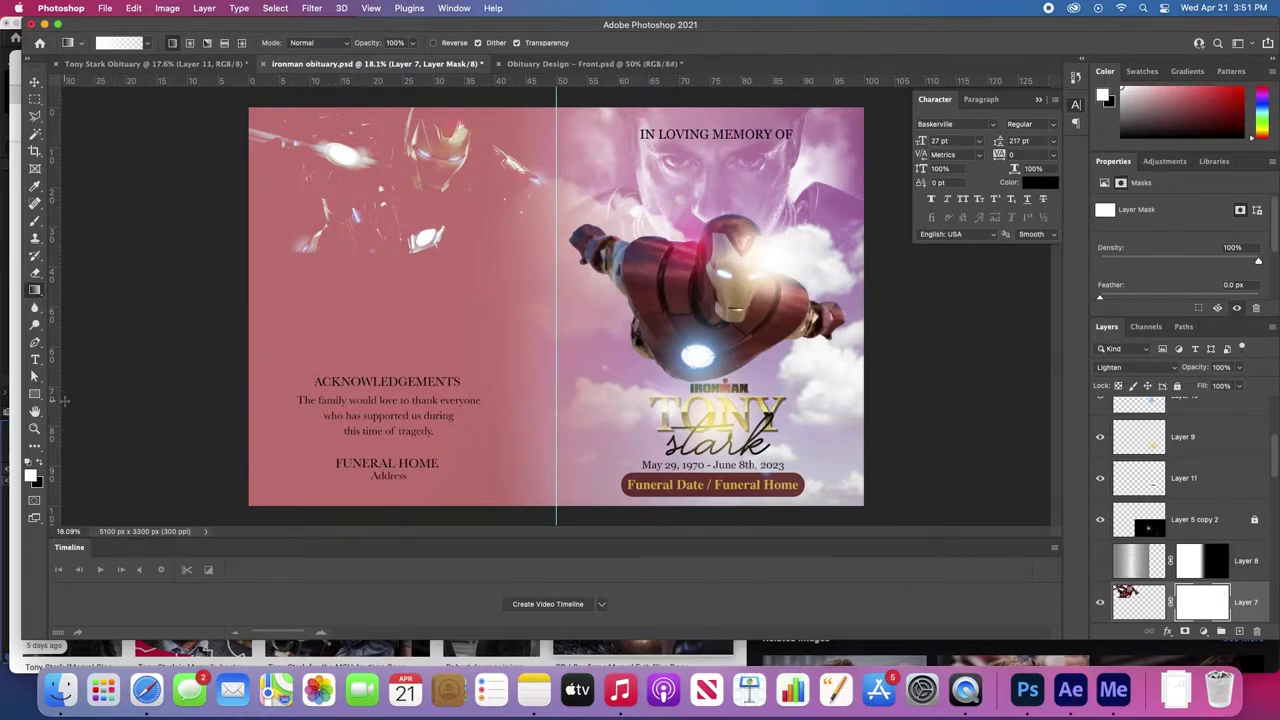
{"action": "left_click", "coordinate": [42, 463]}
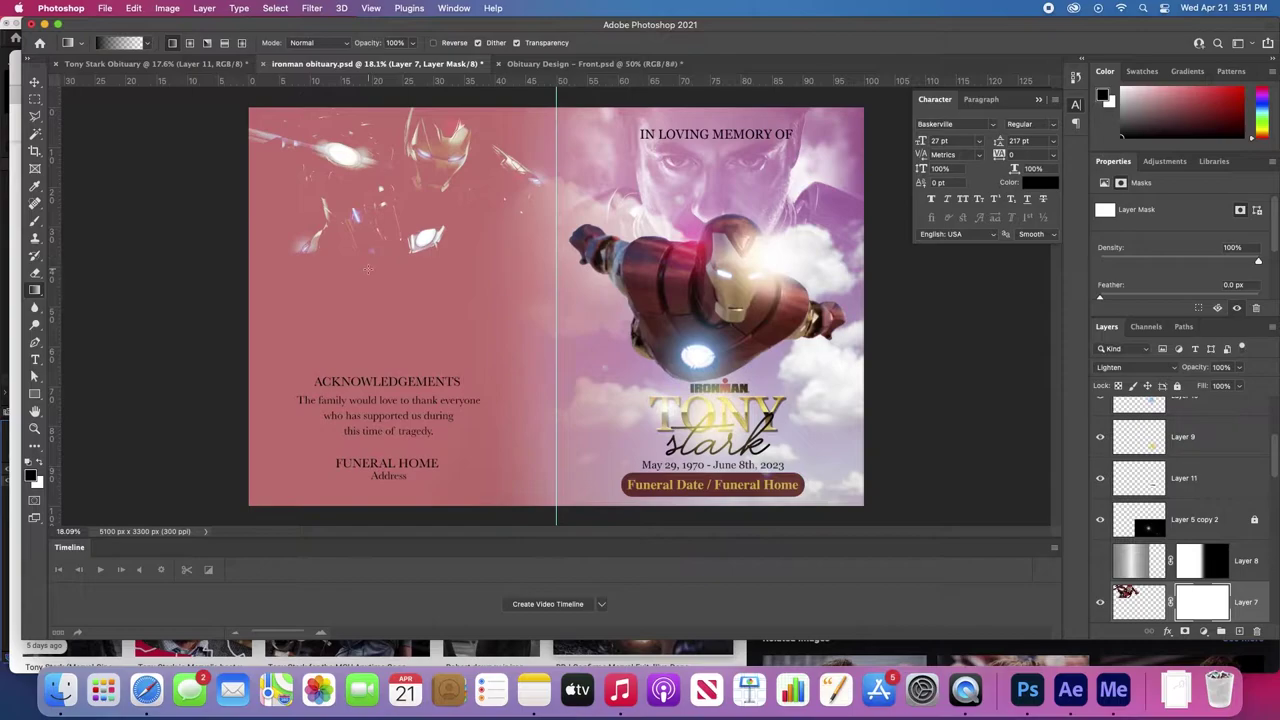
{"action": "left_click_drag", "start_coordinate": [395, 270], "coordinate": [395, 193]}
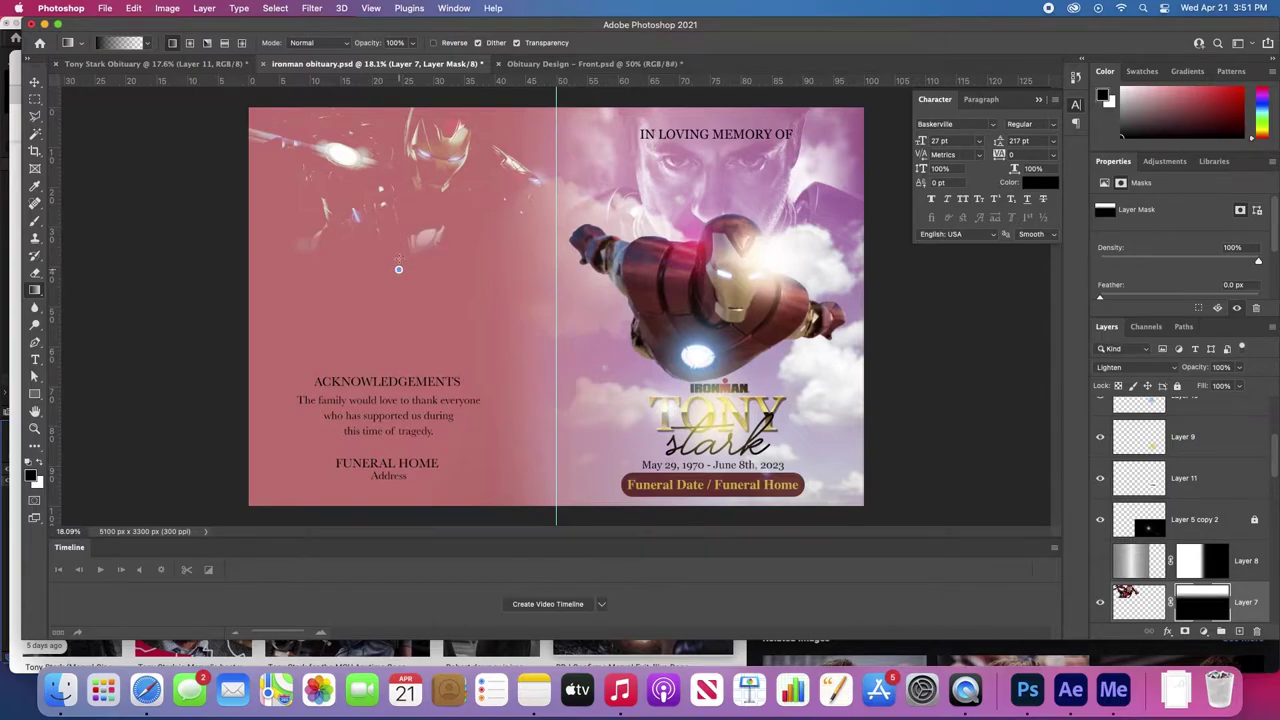
{"action": "key", "text": "v"}
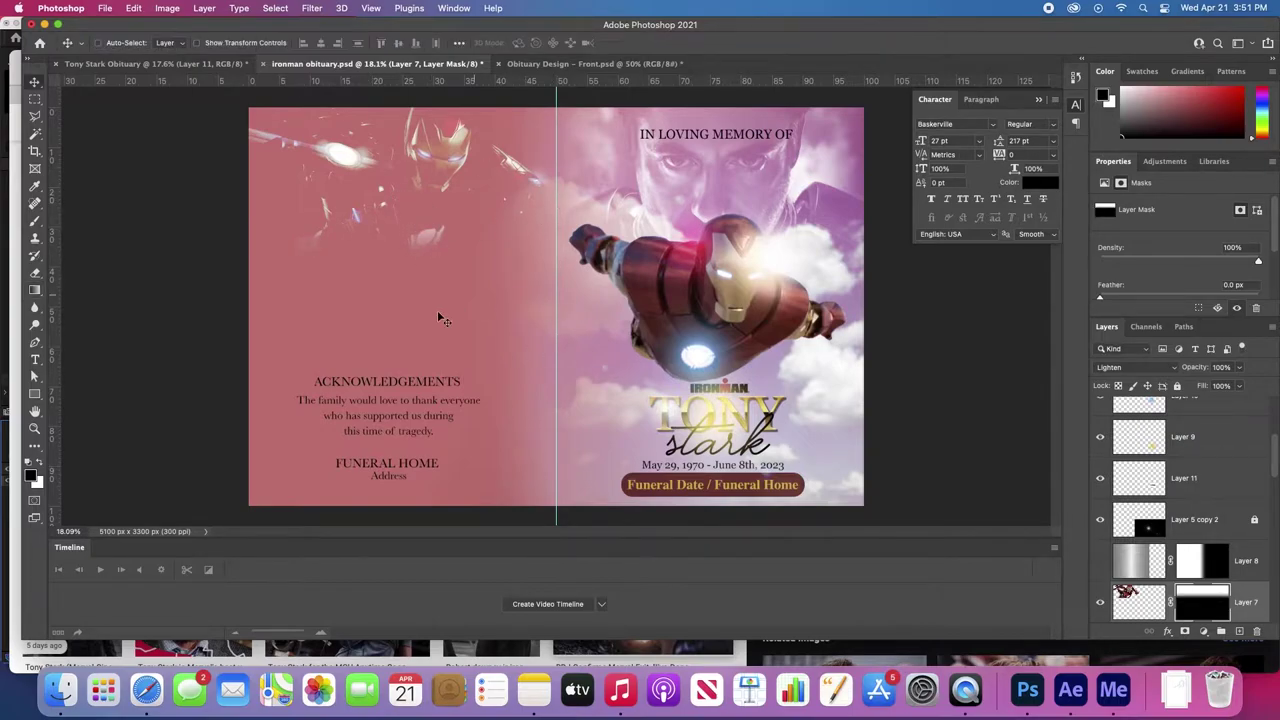
- Select the acknowledgements, thank-you, funeral home and address texts together and shift them slightly to the right
{"action": "left_click", "coordinate": [410, 384], "text": "super"}
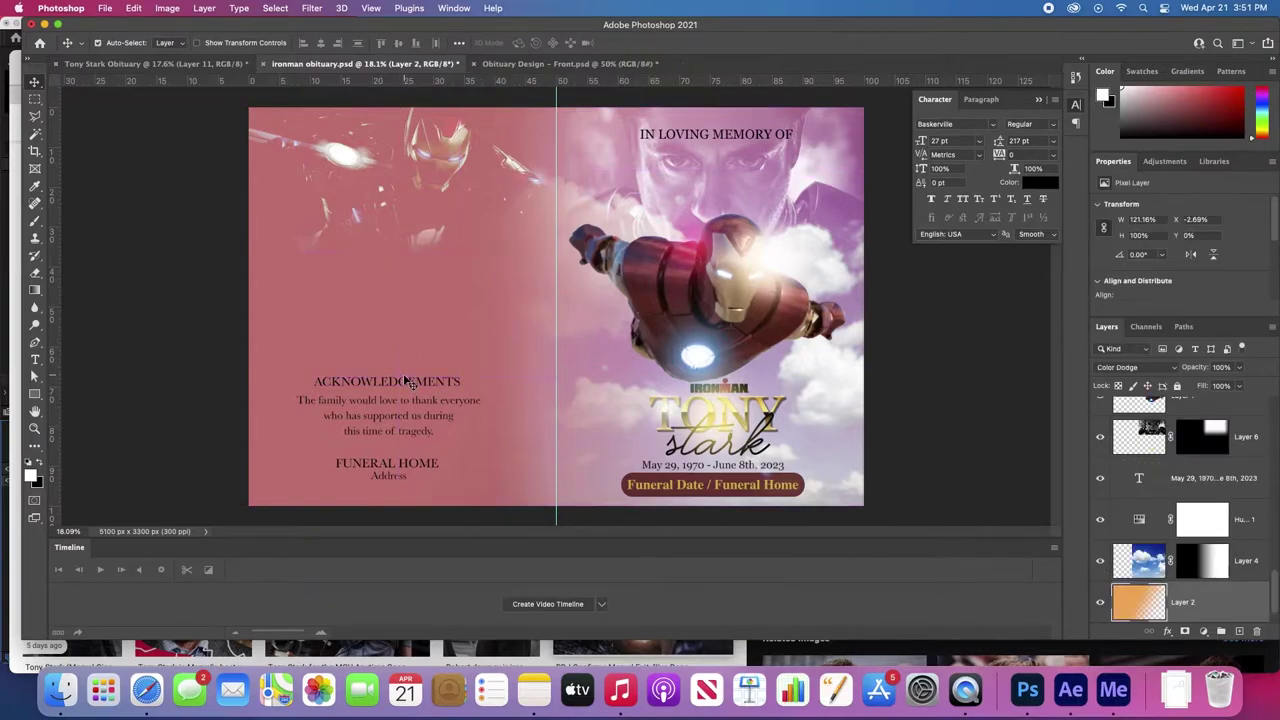
{"action": "left_click", "coordinate": [406, 392], "text": "super"}
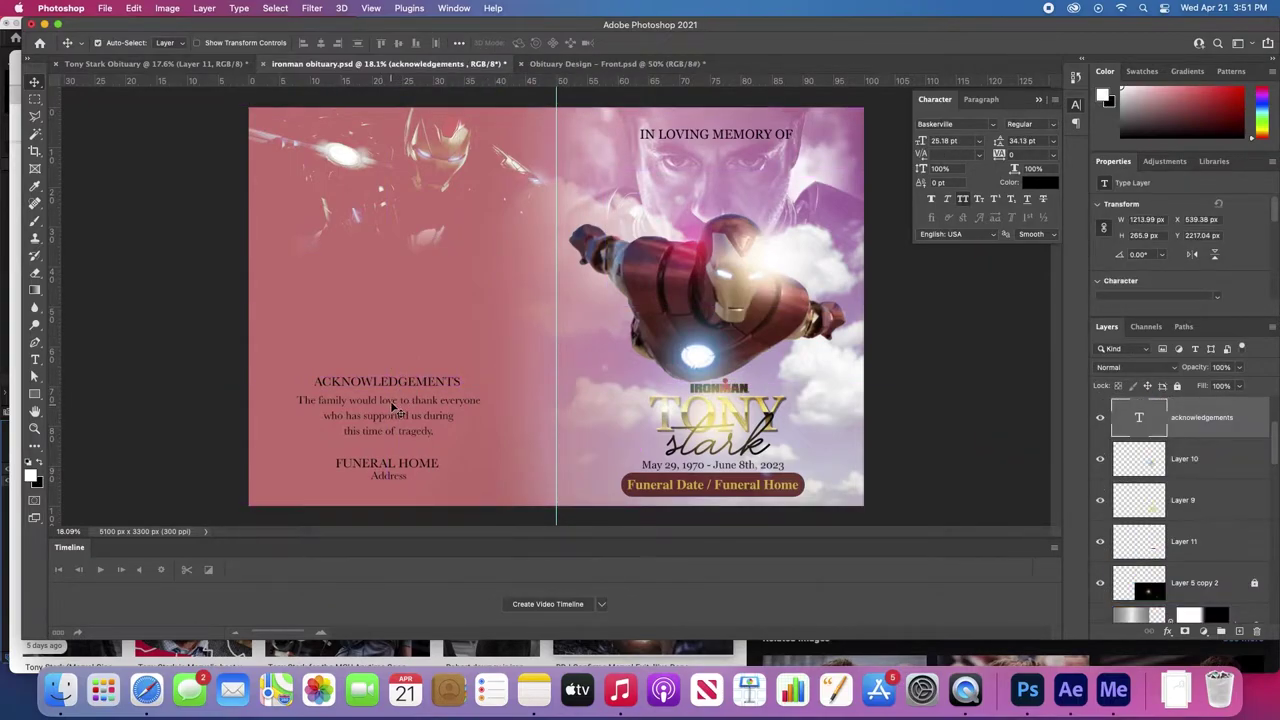
{"action": "left_click", "coordinate": [396, 410], "text": "shift+super"}
{"action": "left_click", "coordinate": [390, 478], "text": "shift+super"}
{"action": "left_click_drag", "start_coordinate": [377, 458], "coordinate": [385, 458]}
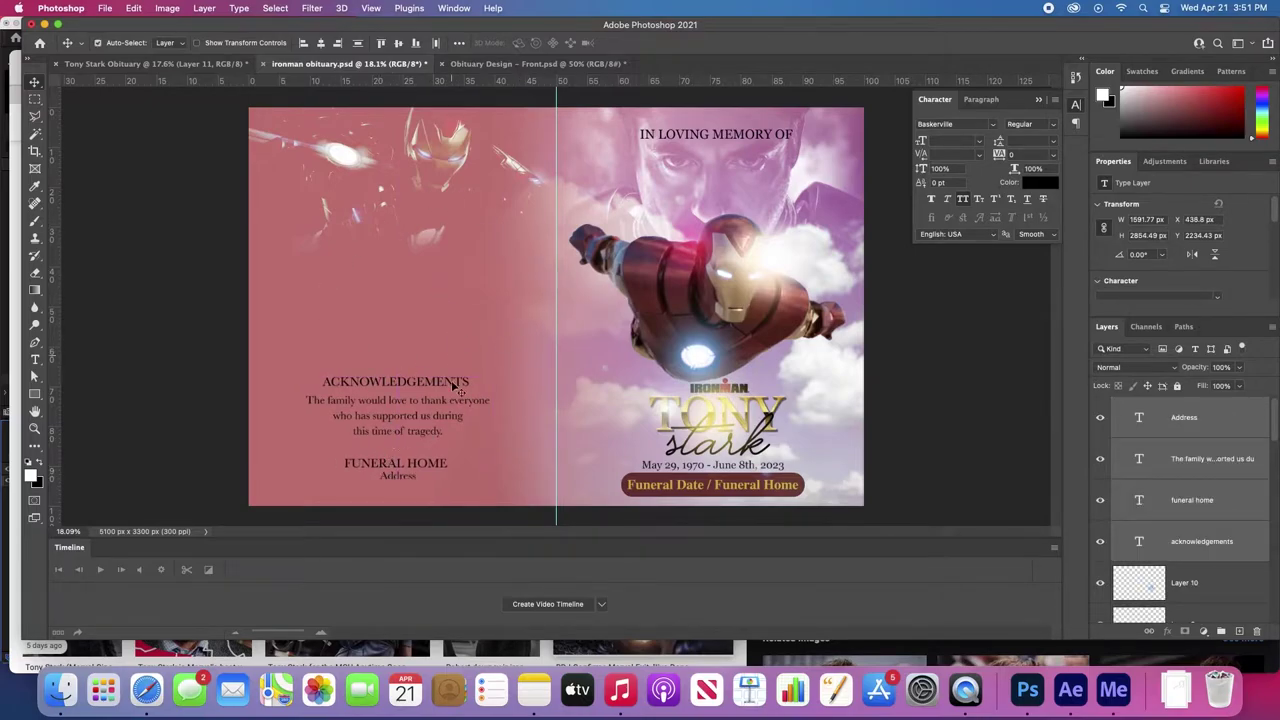
{"action": "left_click", "coordinate": [233, 406]}
- Duplicate the acknowledgements heading onto the upper back cover and change the copy to read "PALL BEARERS"
{"action": "left_click", "coordinate": [391, 386]}
{"action": "left_click_drag", "start_coordinate": [391, 386], "coordinate": [394, 203]}
{"action": "double_click", "coordinate": [392, 203]}
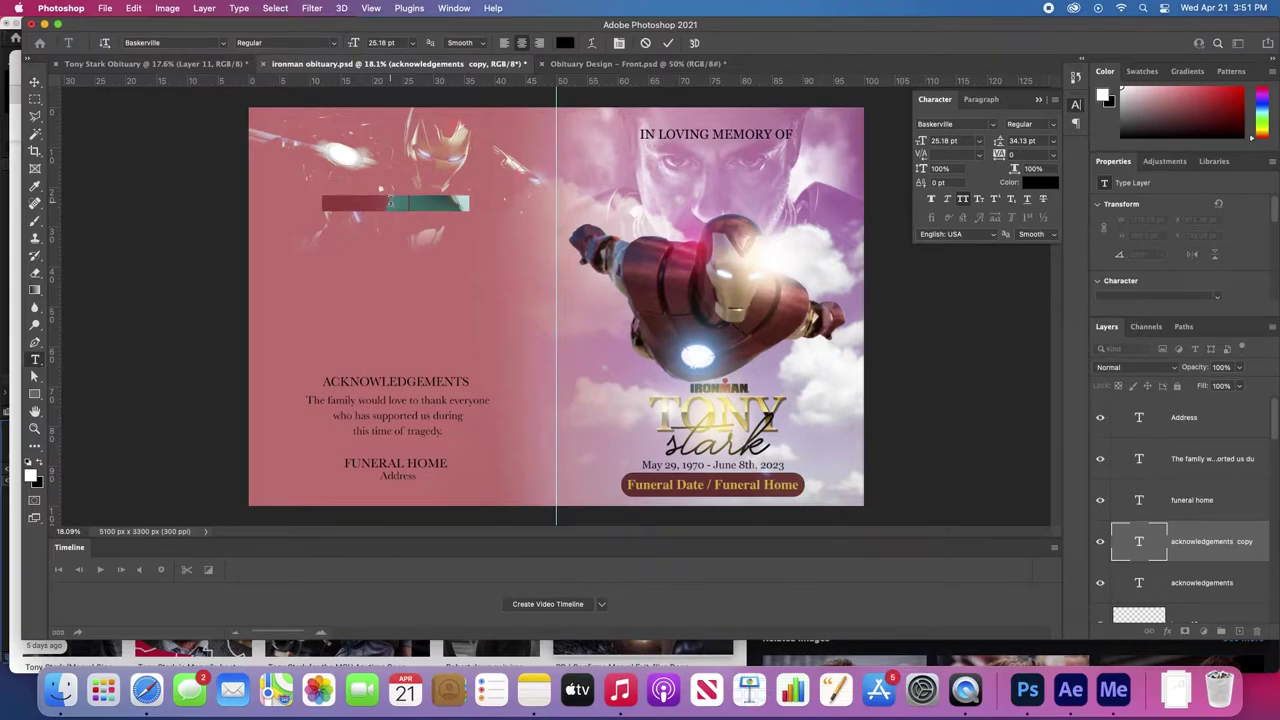
{"action": "type", "text": "PALLBEARERS"}
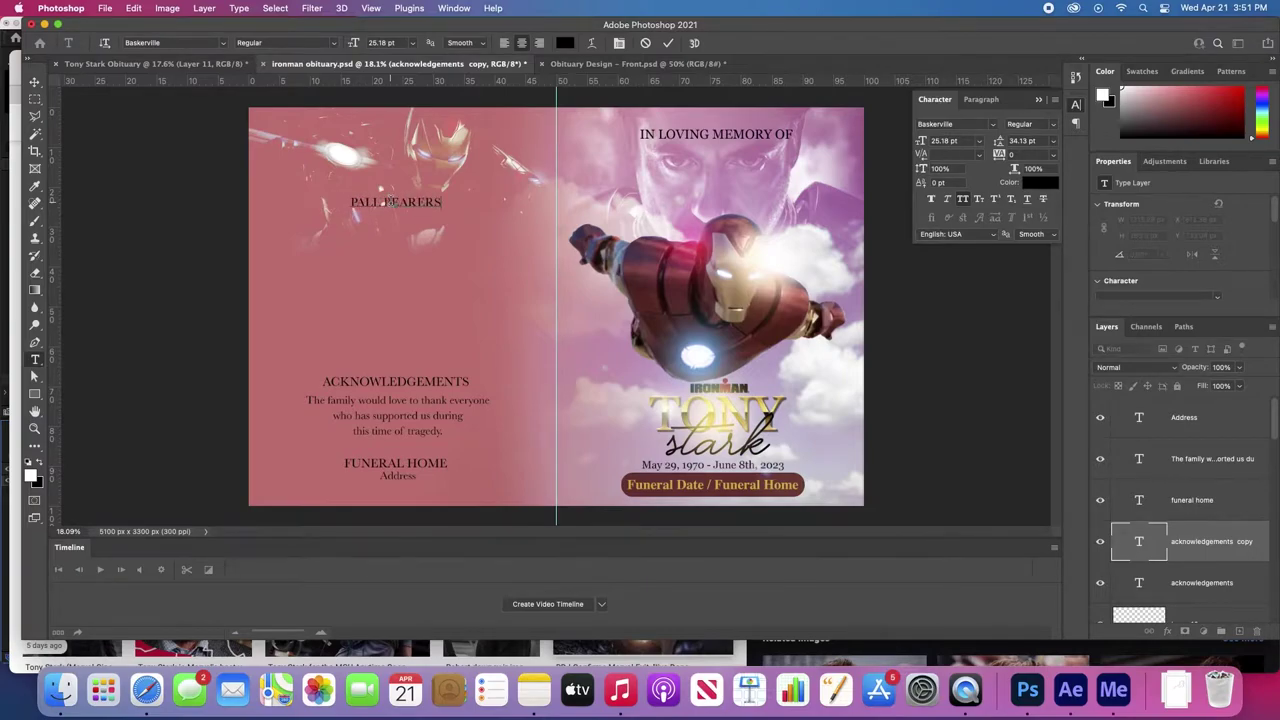
{"action": "key", "text": "Escape"}
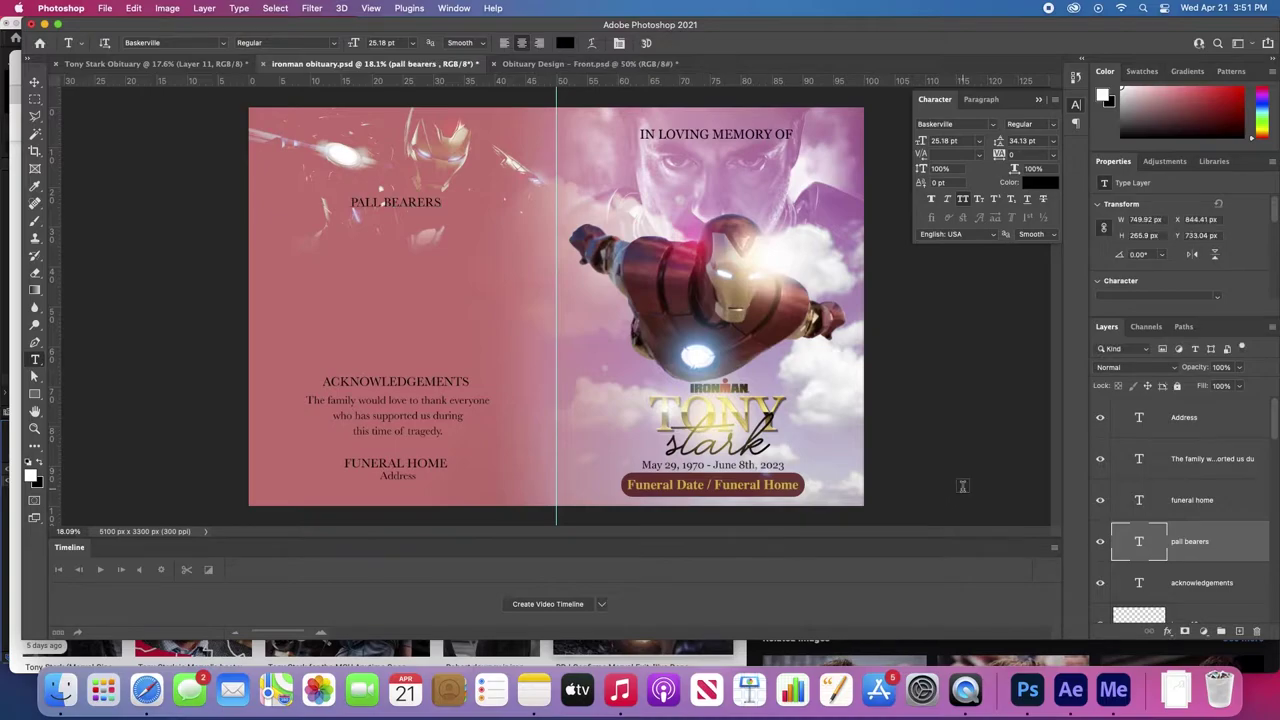
{"action": "key", "text": "v"}
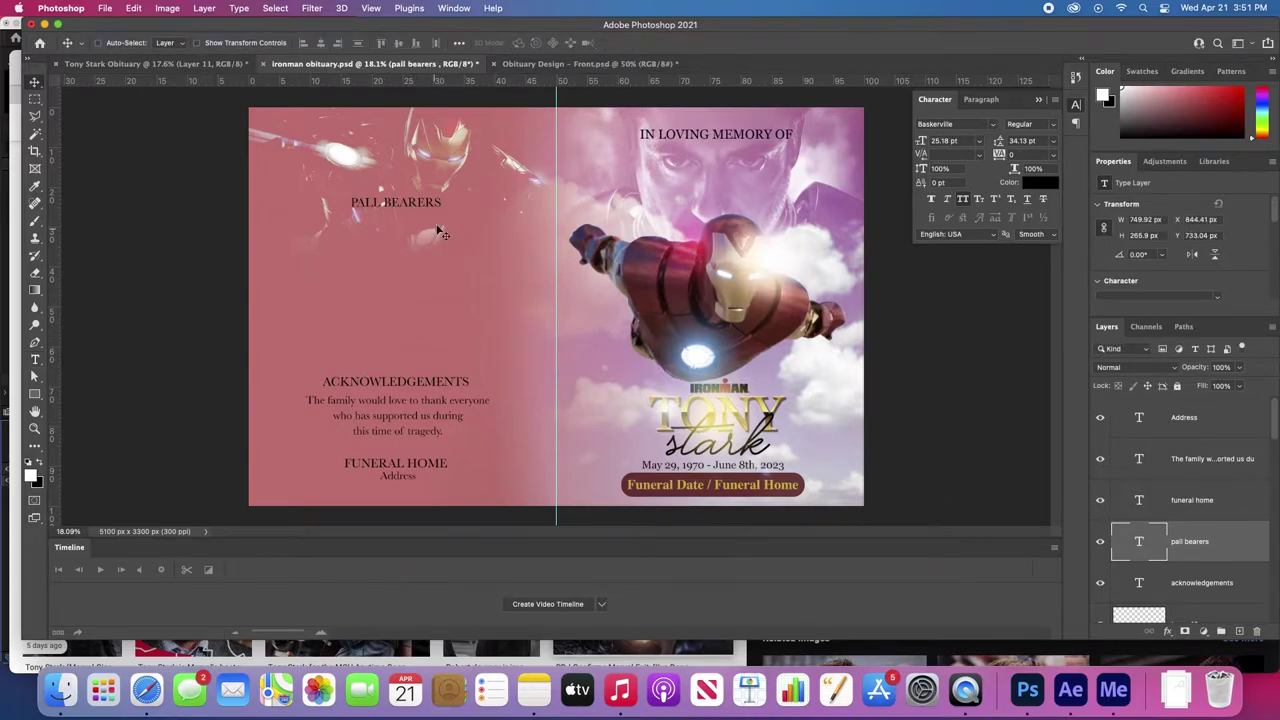
- Insert "Sunrise -" before the first date and "Sunset -" before the second date in the front cover's date line
{"action": "left_click", "coordinate": [575, 63]}
{"action": "left_click", "coordinate": [411, 65]}
{"action": "key", "text": "t"}
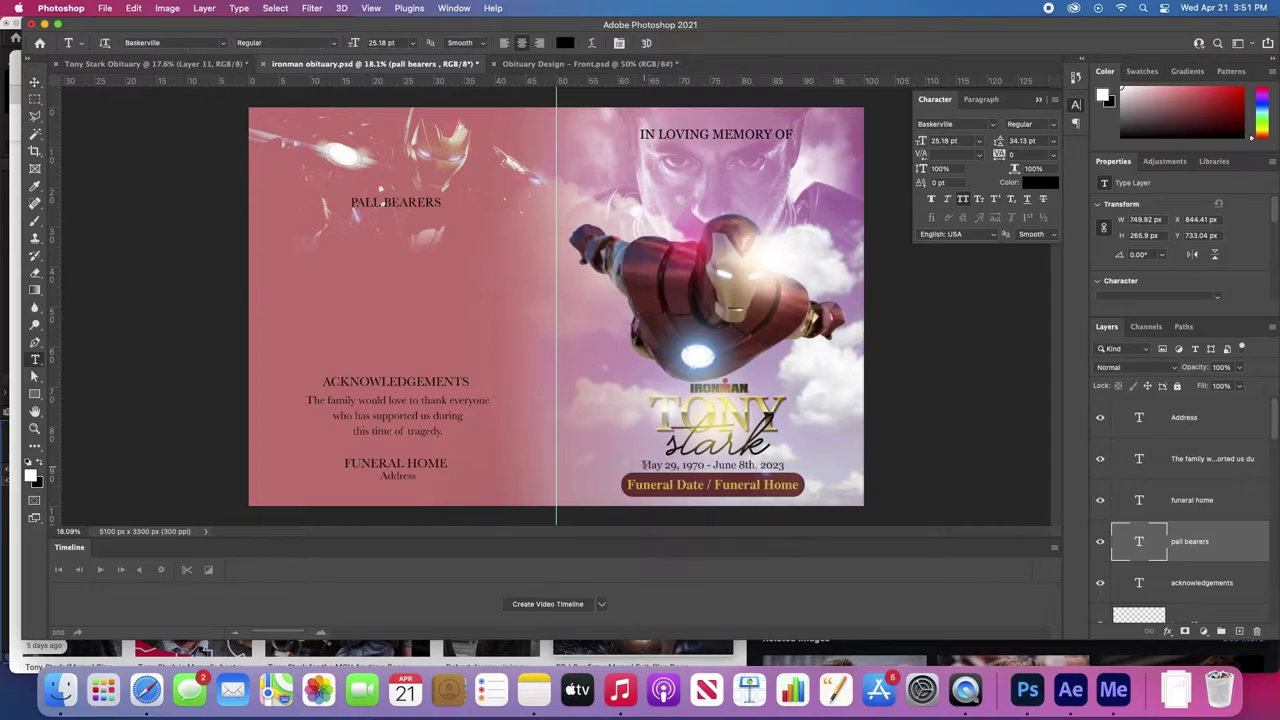
{"action": "left_click", "coordinate": [643, 464]}
{"action": "type", "text": "Sunrise -"}
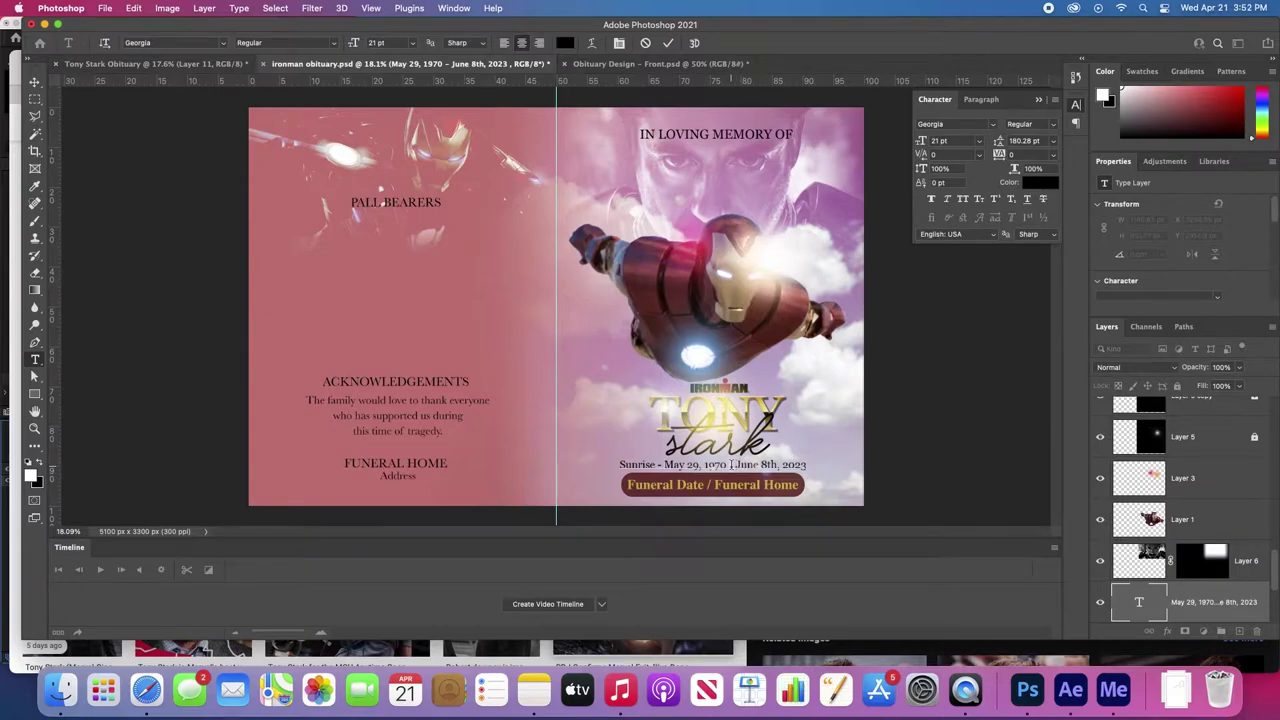
{"action": "type", "text": "Sunset"}
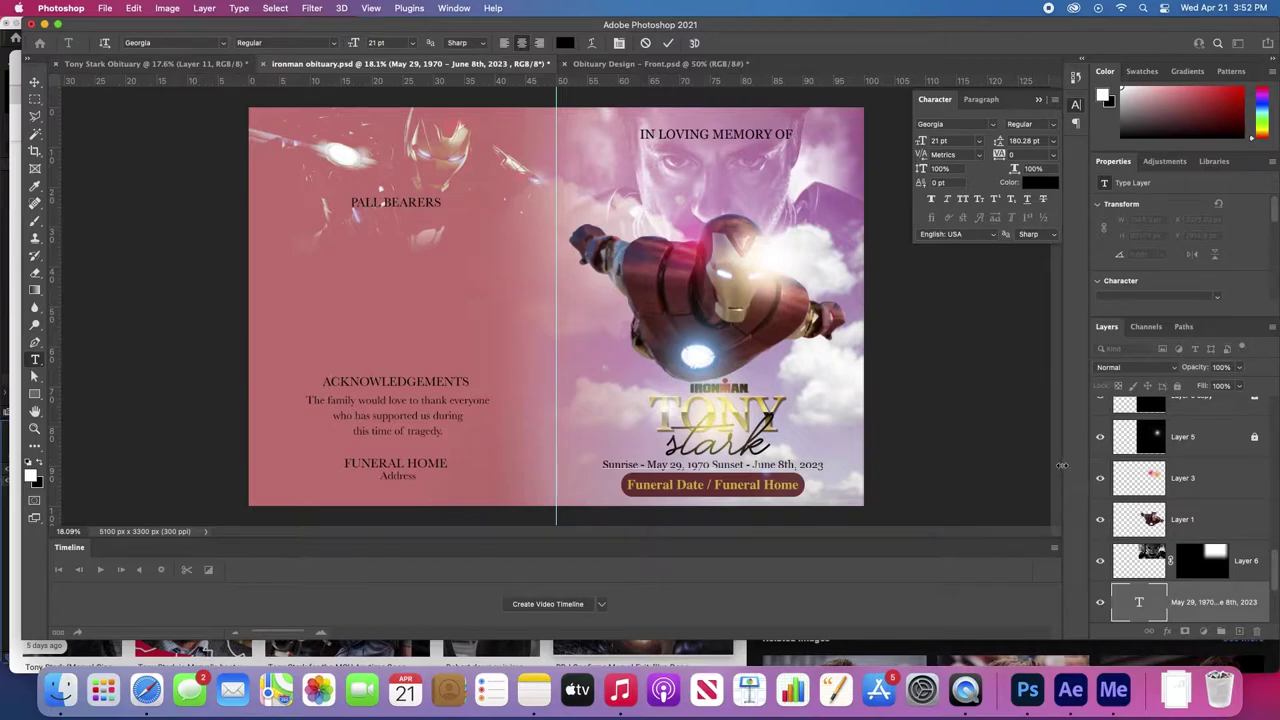
{"action": "key", "text": "Escape"}
{"action": "key", "text": "v"}
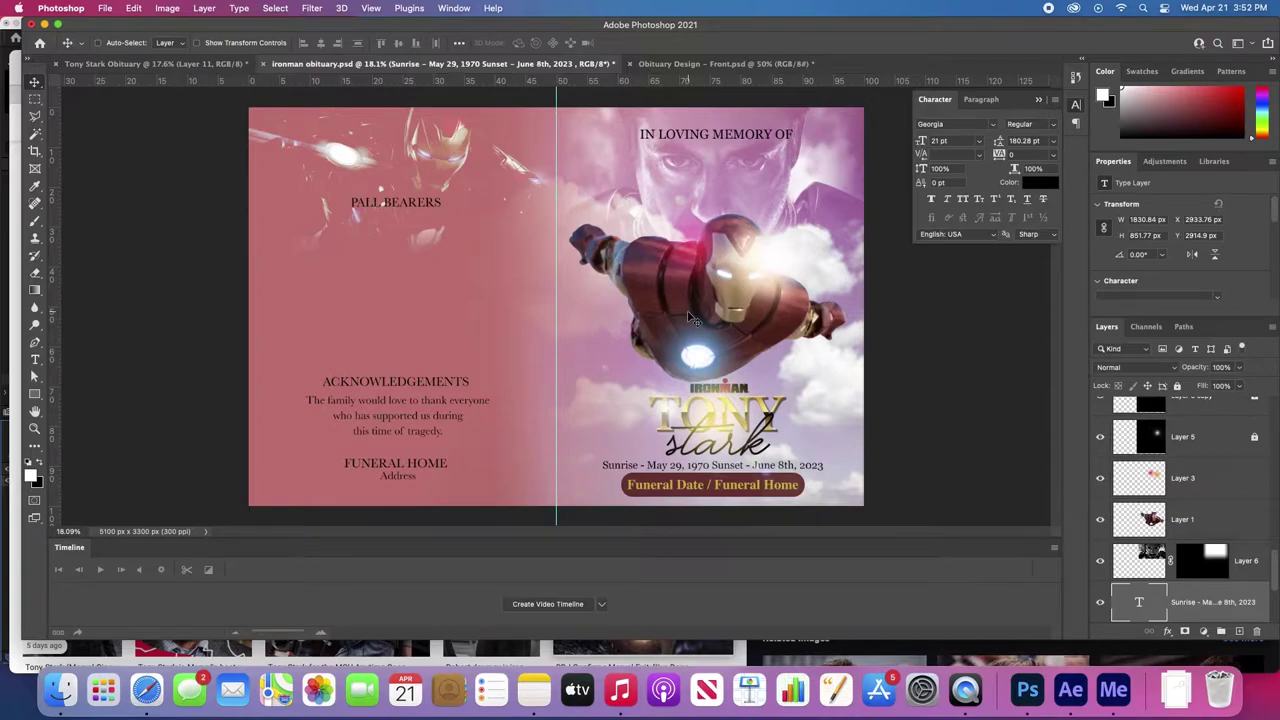
- Duplicate the thank-you paragraph beneath the PALL BEARERS heading and replace the copy's text with "Pall Bearer"
{"action": "left_click", "coordinate": [383, 415]}
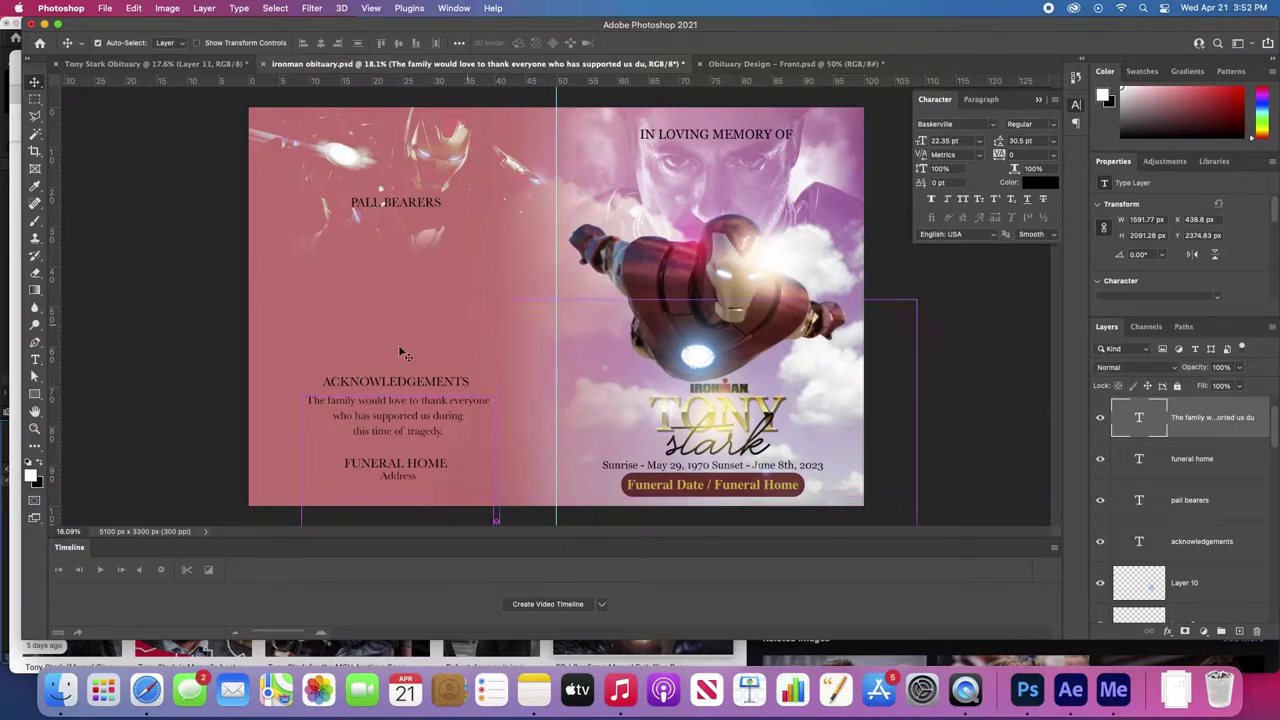
{"action": "left_click_drag", "start_coordinate": [428, 435], "coordinate": [424, 250]}
{"action": "key", "text": "t"}
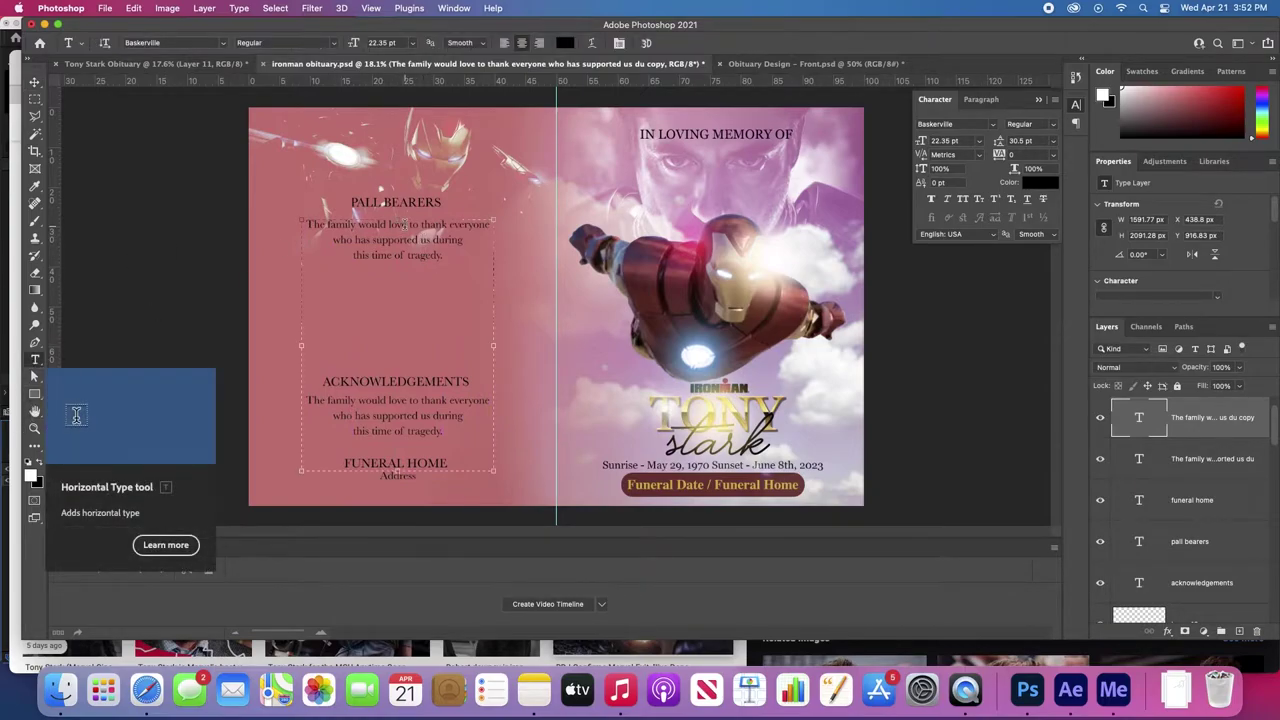
{"action": "key", "text": "Return"}
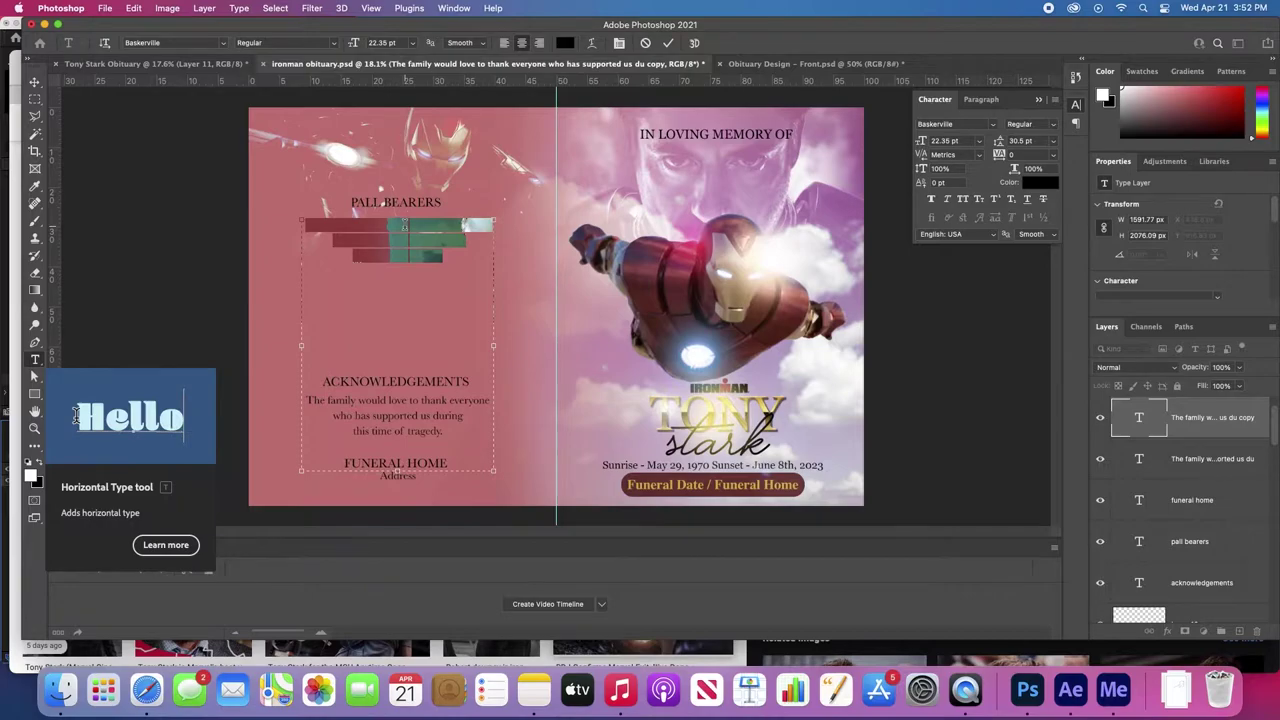
{"action": "type", "text": "Pall Bea"}
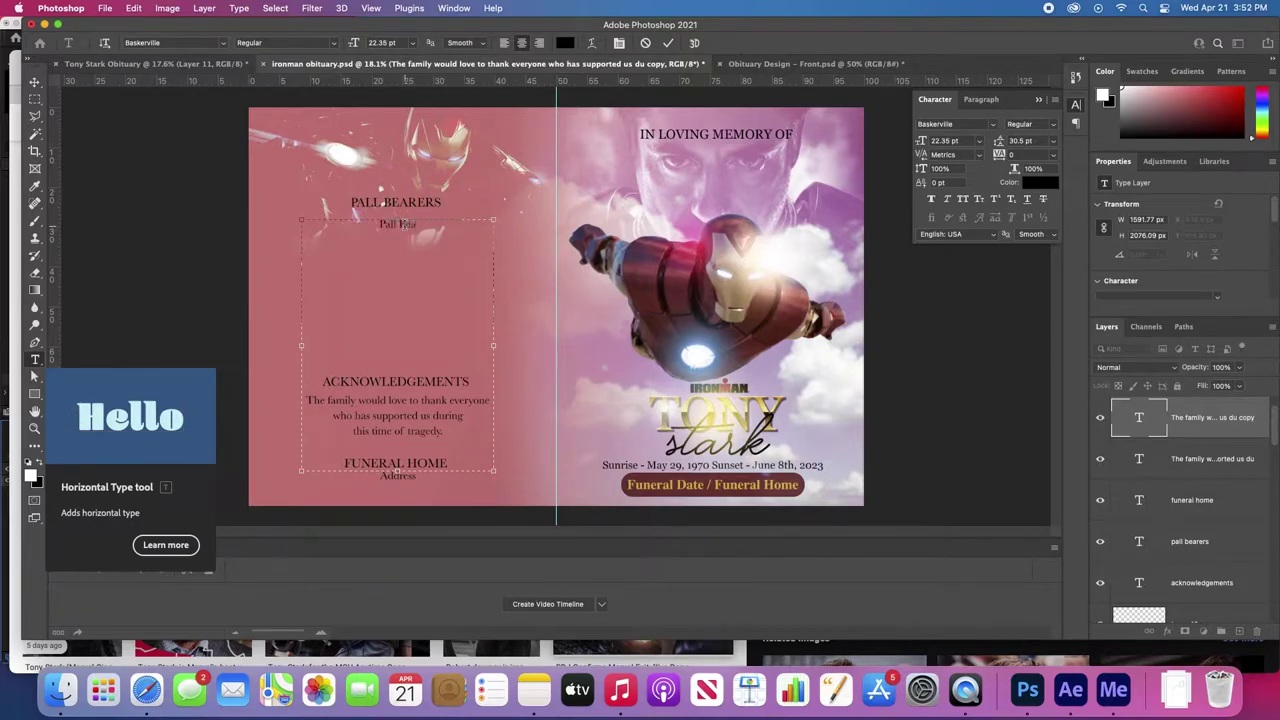
{"action": "type", "text": "rer"}
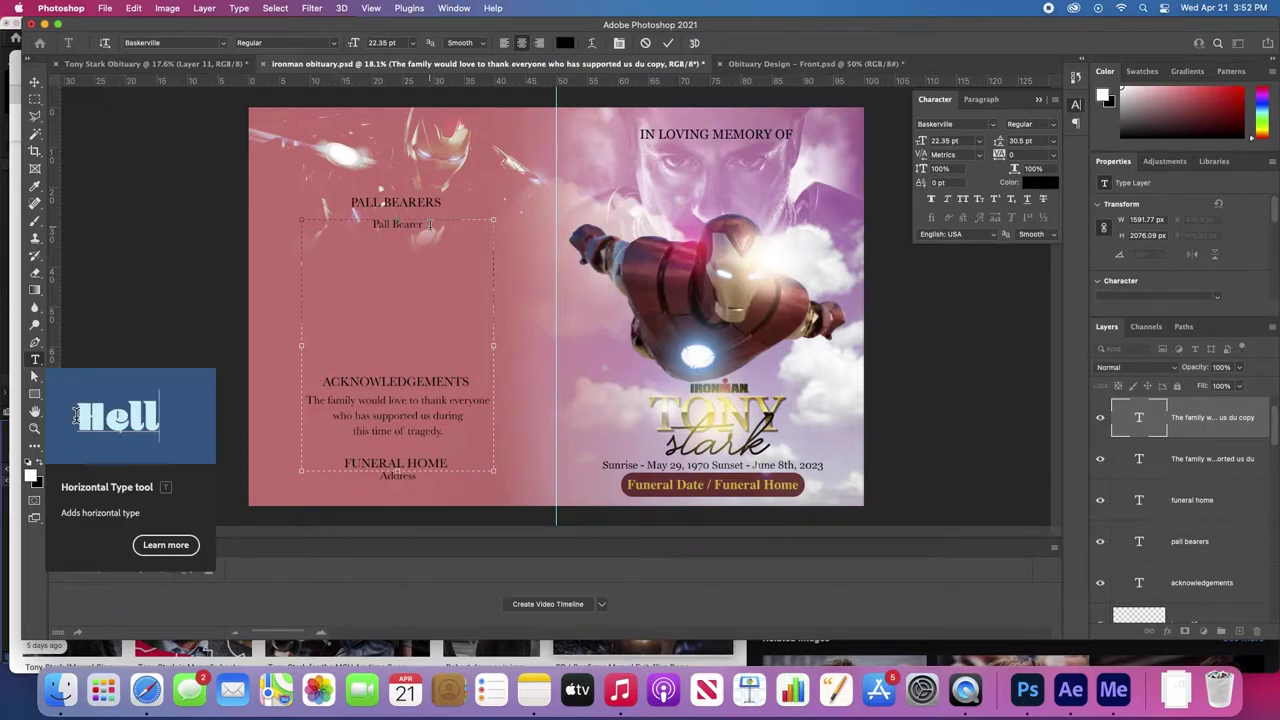
- Left-align the copied text and add a second "Pall Bearer" at the far end of the same line
{"action": "left_click", "coordinate": [505, 43]}
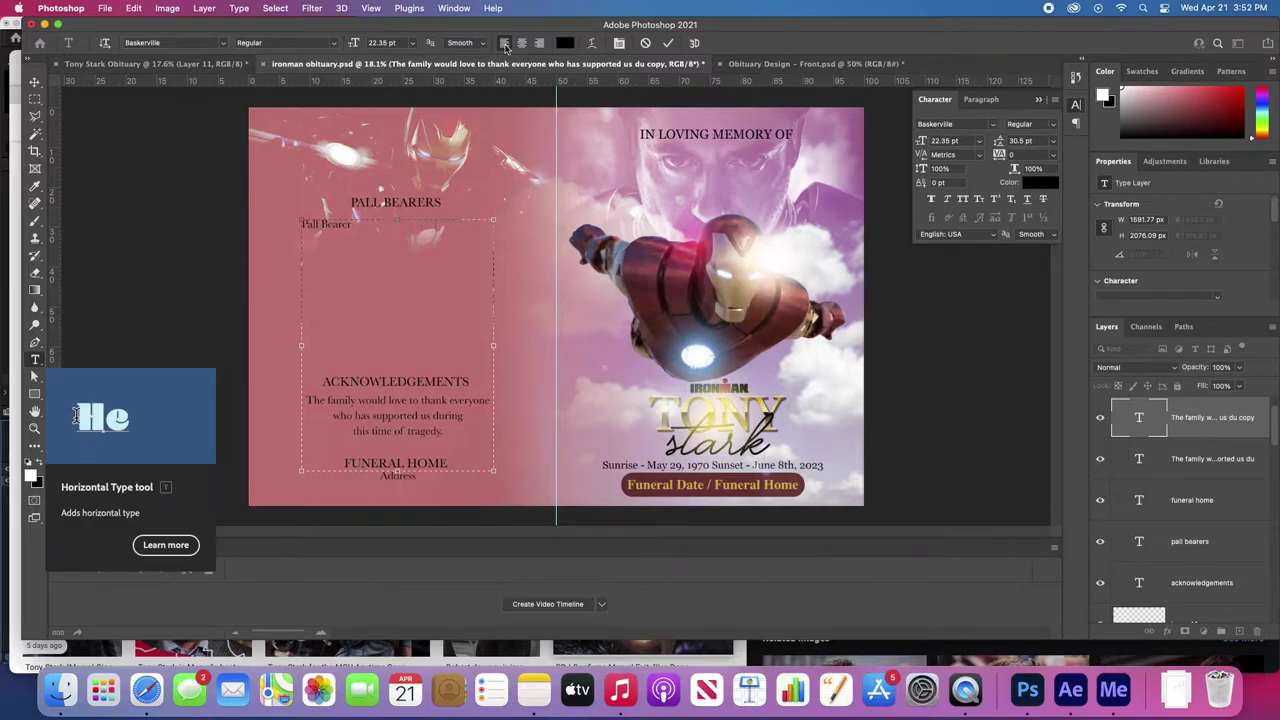
{"action": "type", "text": "Pall Bearer"}
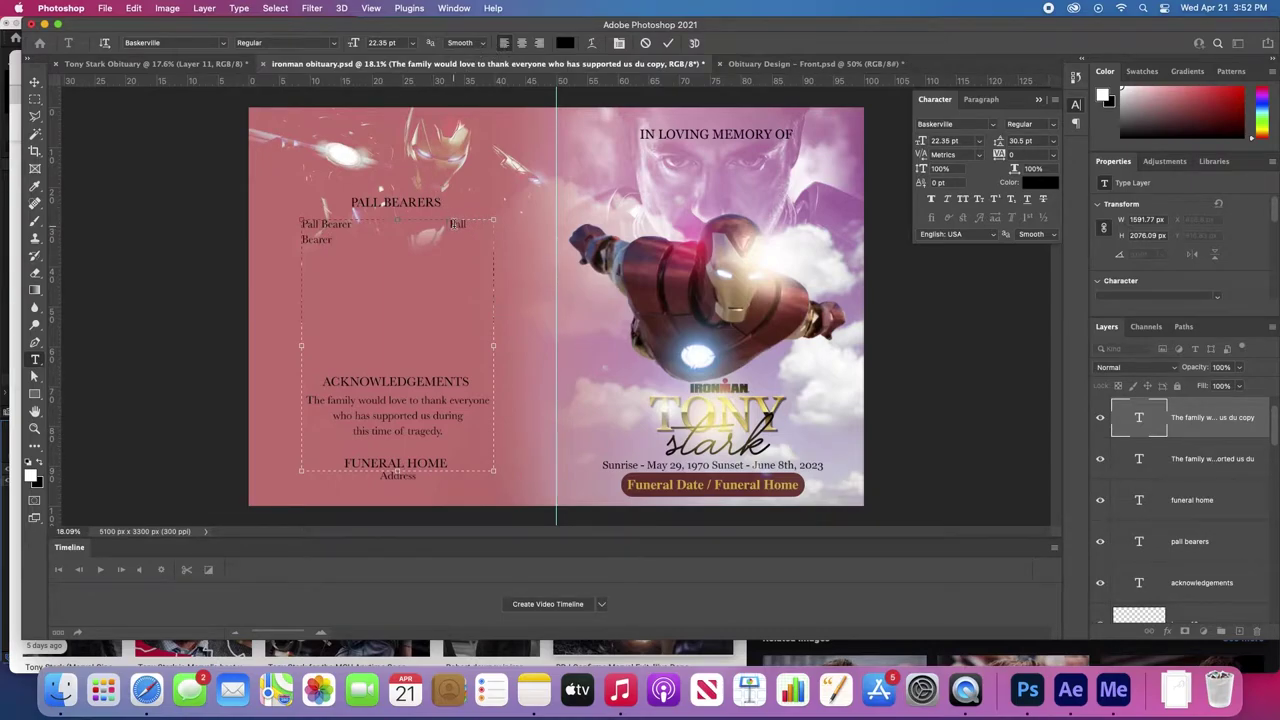
{"action": "key", "text": "BackSpace"}
{"action": "key", "text": "Escape"}
{"action": "key", "text": "v"}
- Reposition the pall bearer line slightly up and to the left, closer beneath its heading
{"action": "left_click_drag", "start_coordinate": [430, 238], "coordinate": [424, 237]}
{"action": "key", "text": "Down"}
{"action": "key", "text": "Down"}
{"action": "key", "text": "Down"}
{"action": "key", "text": "Down"}
{"action": "key", "text": "Down"}
{"action": "key", "text": "Down"}
{"action": "key", "text": "Down"}
{"action": "key", "text": "Down"}
{"action": "key", "text": "Down"}
{"action": "key", "text": "Down"}
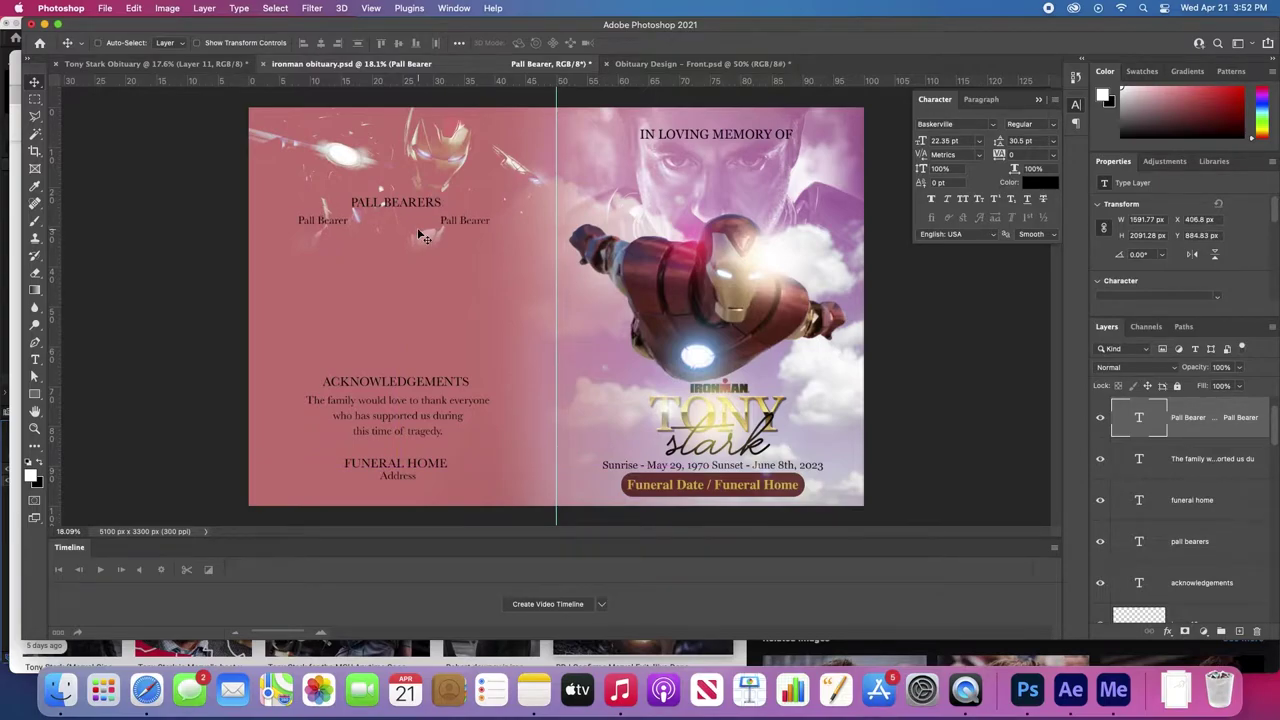
- Repeat the "Pall Bearer" pair to make a list of three rows and commit the text
{"action": "key", "text": "t"}
{"action": "triple_click", "coordinate": [475, 224]}
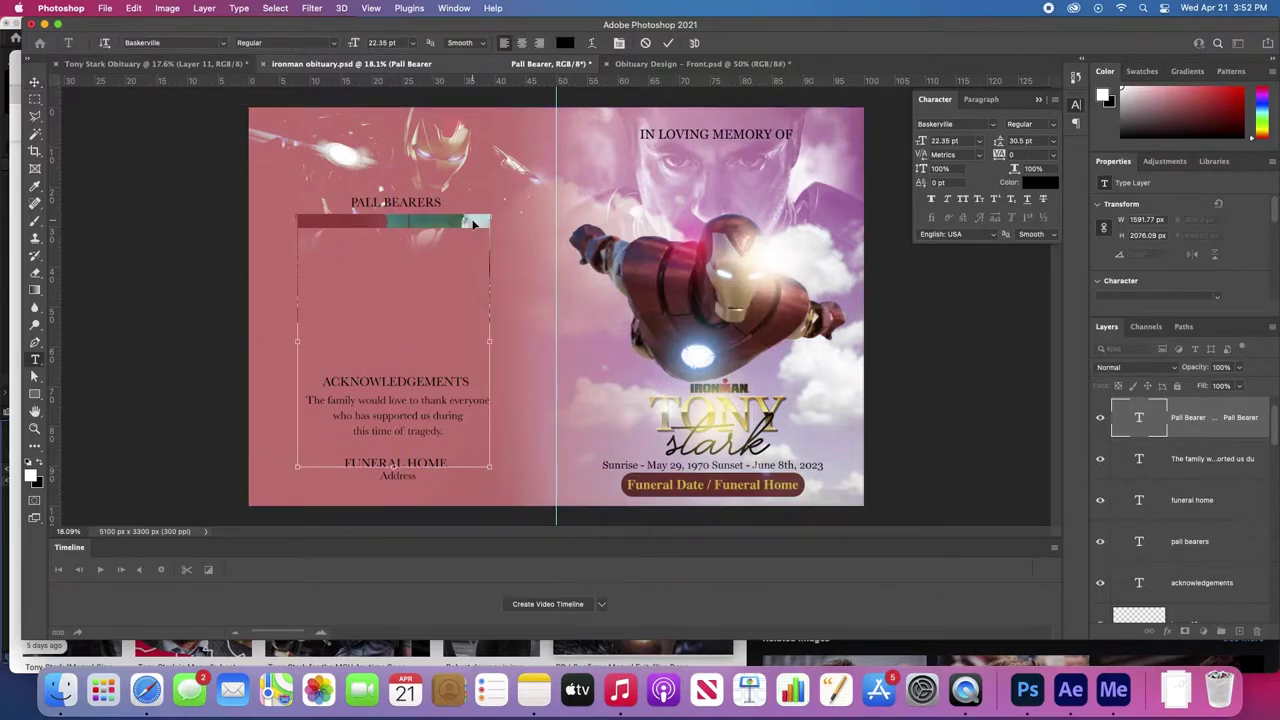
{"action": "left_click", "coordinate": [475, 224]}
{"action": "key", "text": "ctrl+z"}
{"action": "key", "text": "Return"}
{"action": "type", "text": "Pall Bearer Pall Bearer"}
{"action": "key", "text": "Return"}
{"action": "type", "text": "Pall Bearer\tPall Bearer"}
{"action": "key", "text": "Return"}
{"action": "type", "text": "Pall Bearer\tPall Bearer"}
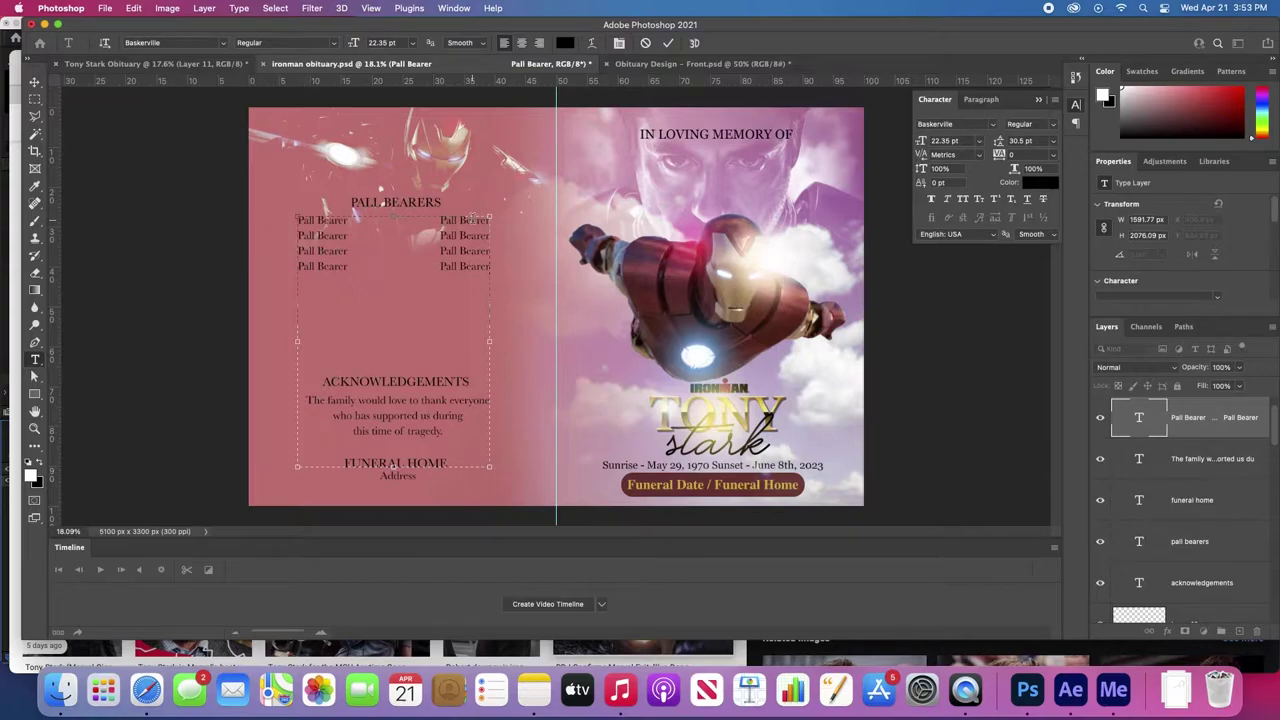
{"action": "key", "text": "ctrl+z"}
{"action": "key", "text": "ctrl+Return"}
{"action": "key", "text": "v"}
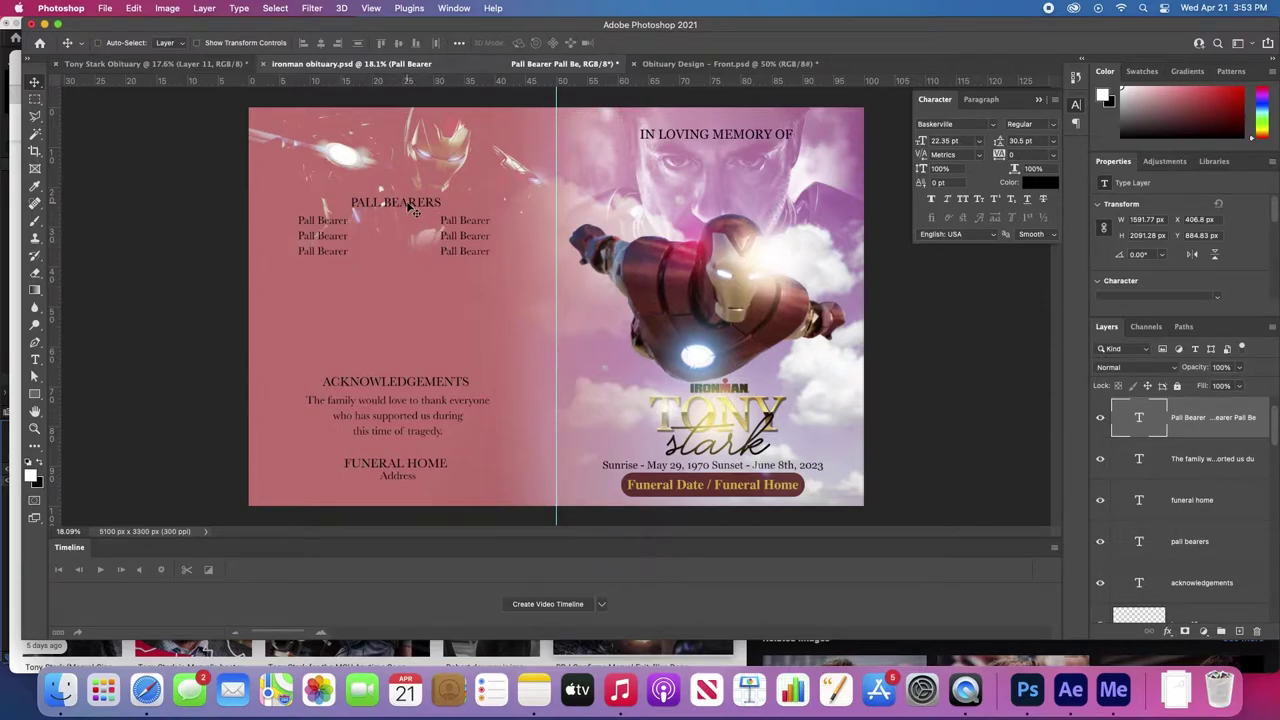
- Move the PALL BEARERS heading and its list down together to just above the acknowledgements
{"action": "key", "text": "super"}
{"action": "left_click", "coordinate": [432, 206], "text": "shift"}
{"action": "left_click_drag", "start_coordinate": [432, 206], "coordinate": [437, 283]}
{"action": "left_click", "coordinate": [290, 436]}
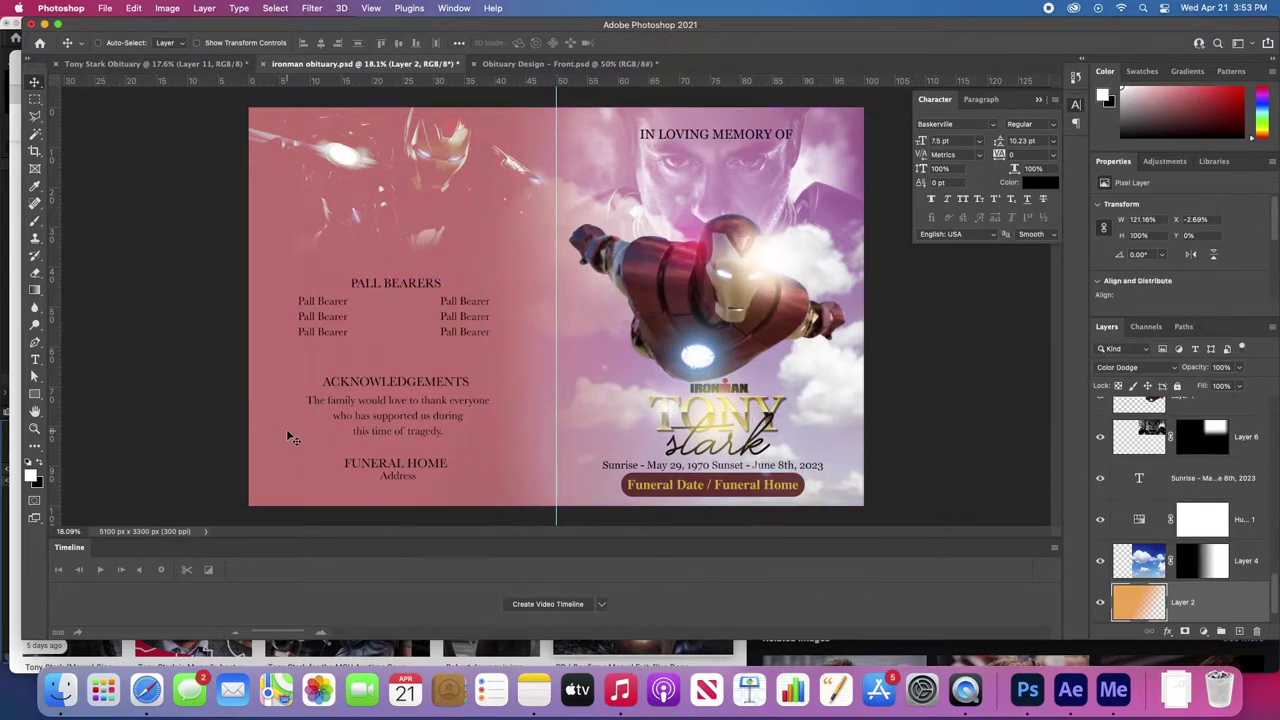
- Add a new layer just above the Background and draw a black-to-transparent gradient from the back page's outer edge to just past the fold
{"action": "left_click", "coordinate": [1100, 600]}
{"action": "left_click", "coordinate": [1100, 600]}
{"action": "scroll", "coordinate": [1217, 598], "scroll_direction": "down", "scroll_amount": 1}
{"action": "left_click", "coordinate": [1162, 608]}
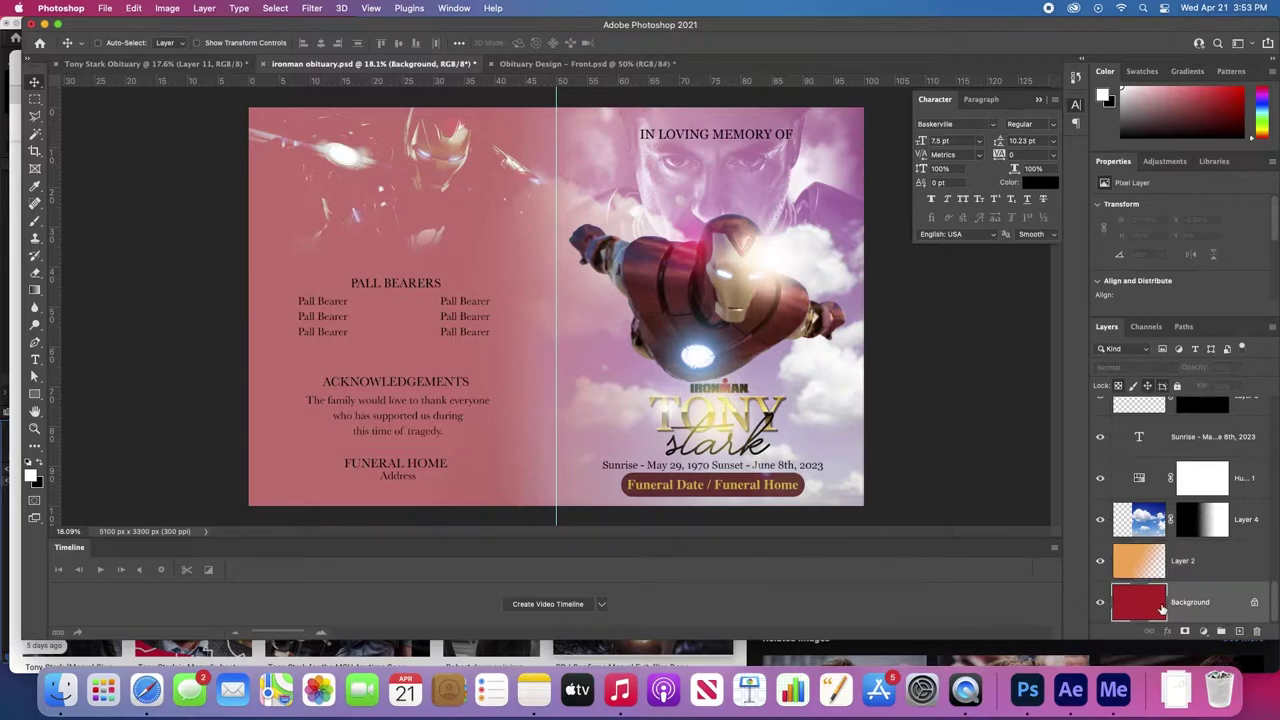
{"action": "left_click", "coordinate": [1239, 631]}
{"action": "key", "text": "g"}
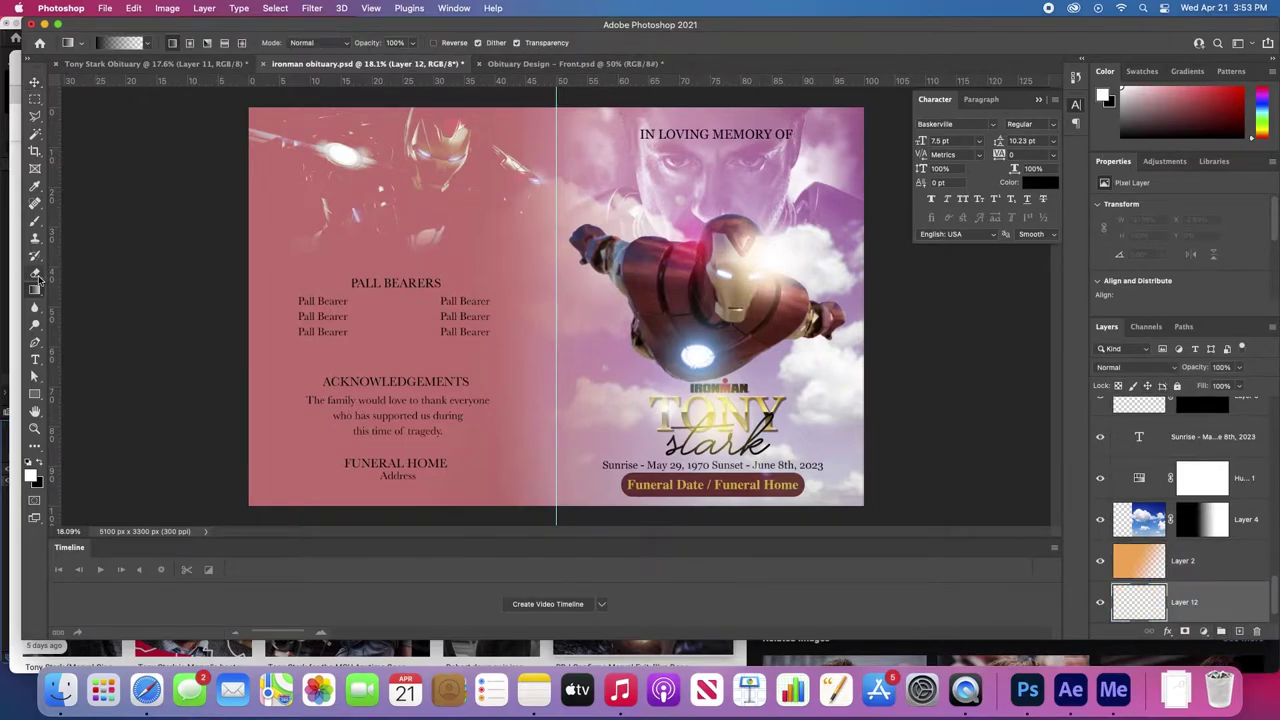
{"action": "left_click", "coordinate": [42, 465]}
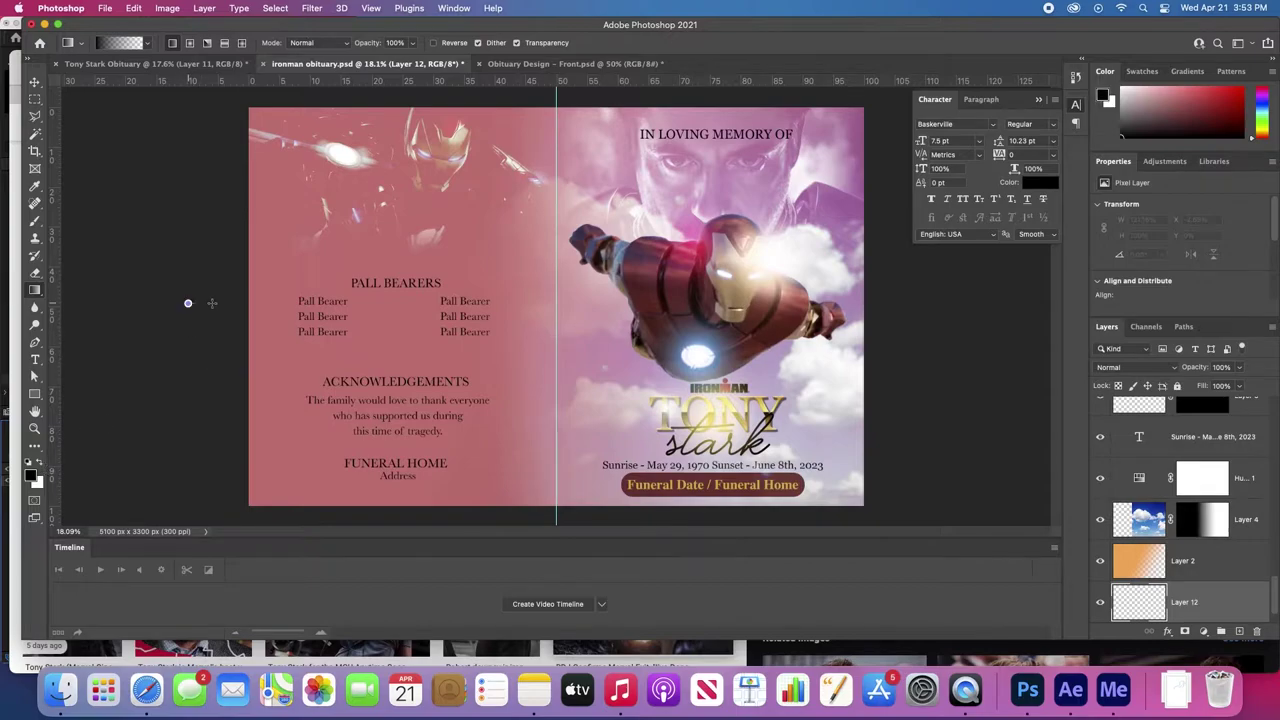
{"action": "left_click_drag", "start_coordinate": [604, 355], "coordinate": [604, 355]}
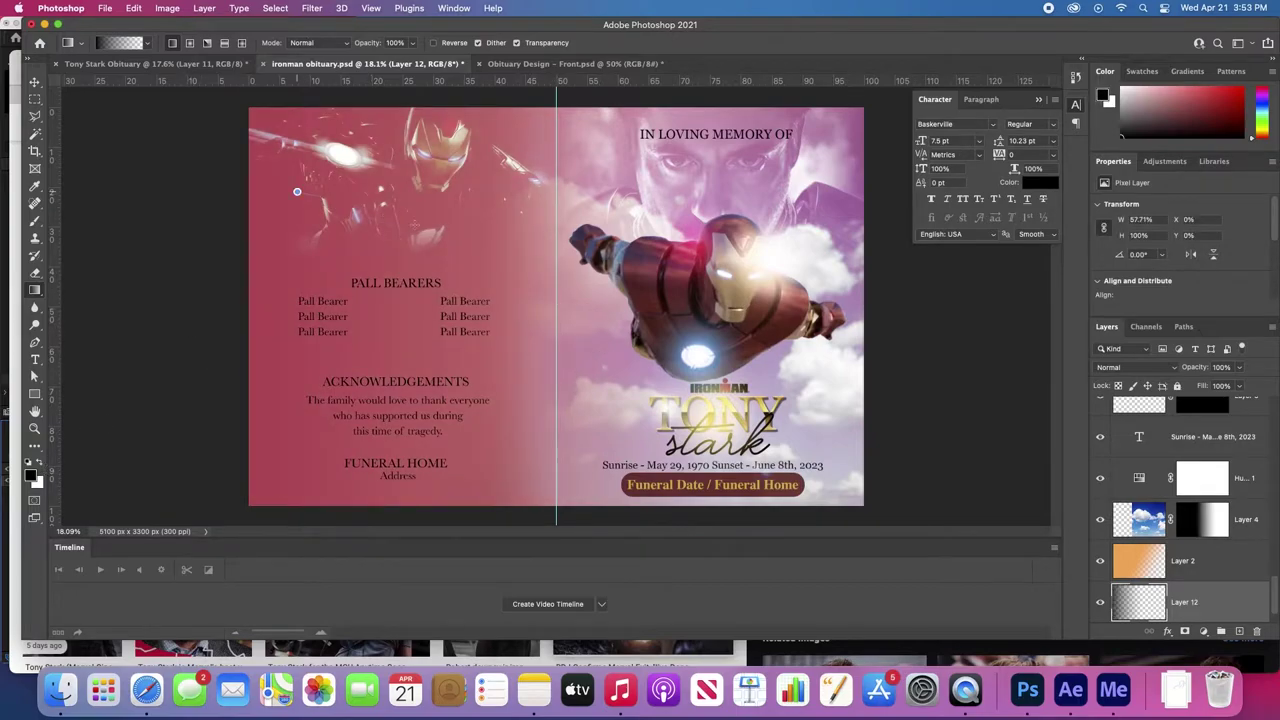
- Try two alternative strokes for the black gradient across the back page, undoing each one
{"action": "left_click_drag", "start_coordinate": [296, 191], "coordinate": [464, 255]}
{"action": "key", "text": "super+z"}
{"action": "left_click_drag", "start_coordinate": [237, 271], "coordinate": [698, 266]}
{"action": "key", "text": "super+z"}
- Duplicate the black gradient layer once to deepen the shading on the back page
{"action": "key", "text": "super+j"}
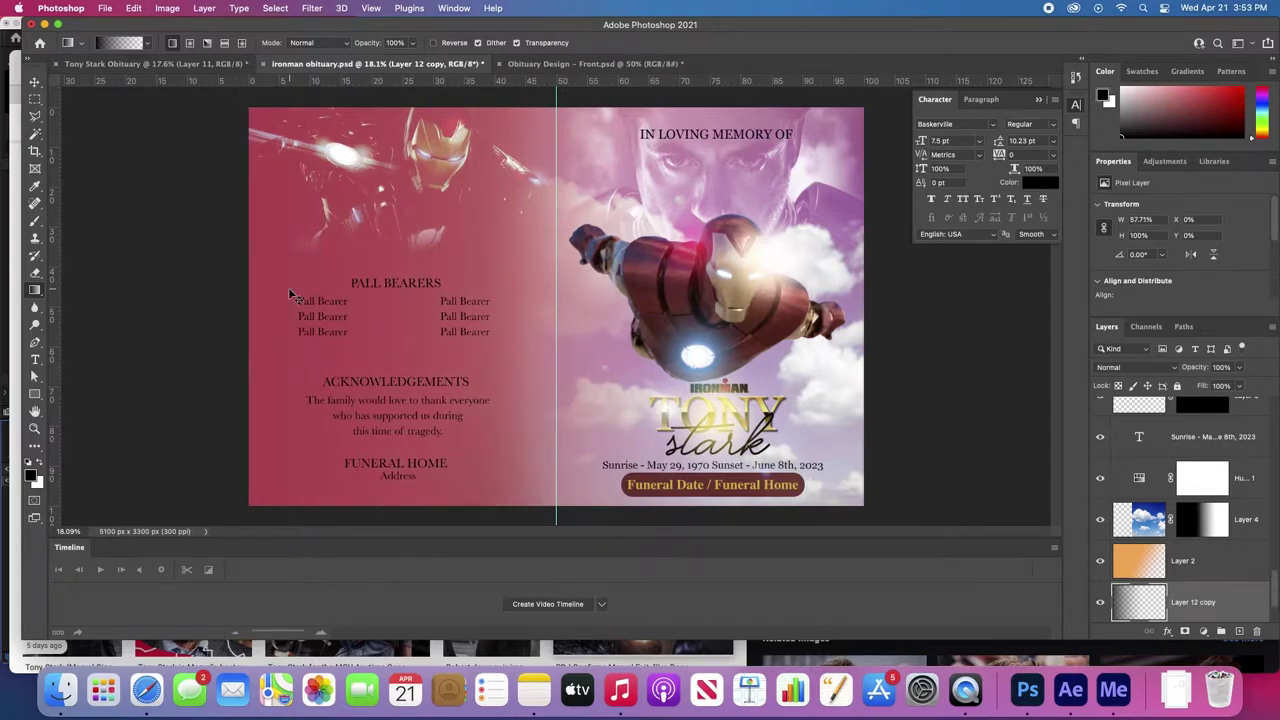
{"action": "key", "text": "super+j"}
{"action": "key", "text": "super+z"}
- Select all the back page text layers, from Address down to acknowledgements, and set their text colour to white (ffffff)
{"action": "key", "text": "v"}
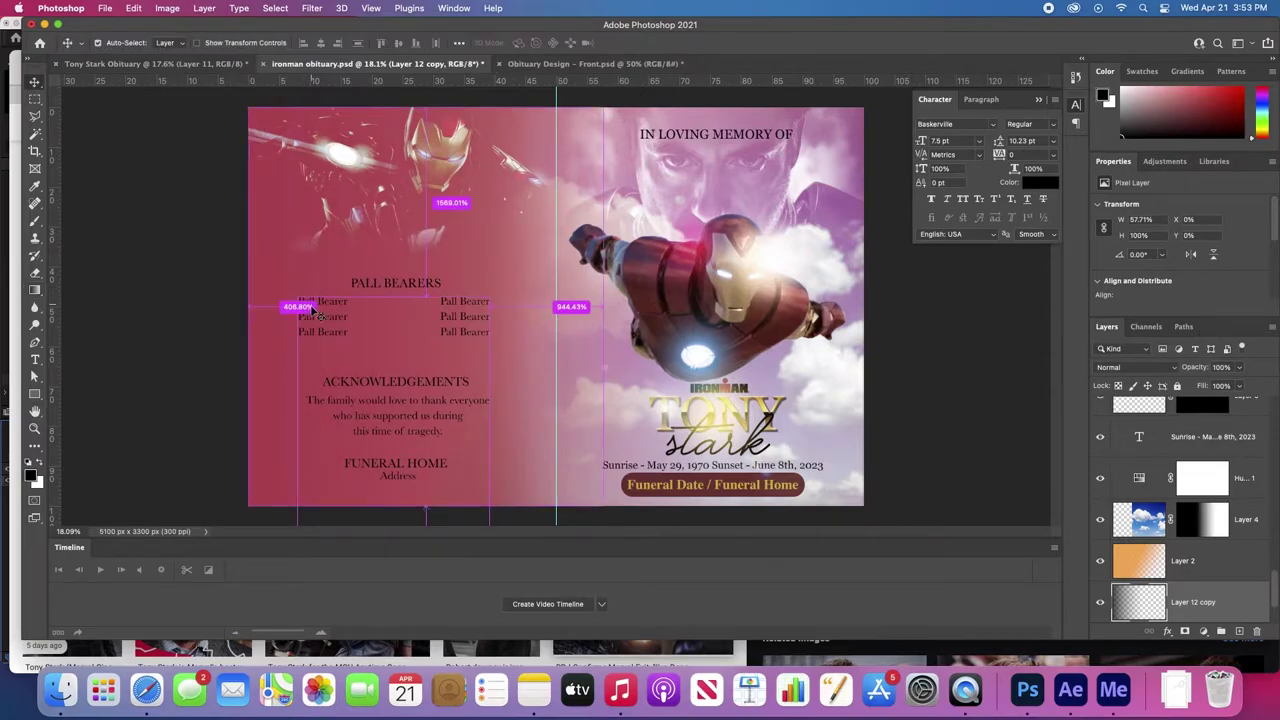
{"action": "left_click", "coordinate": [292, 300]}
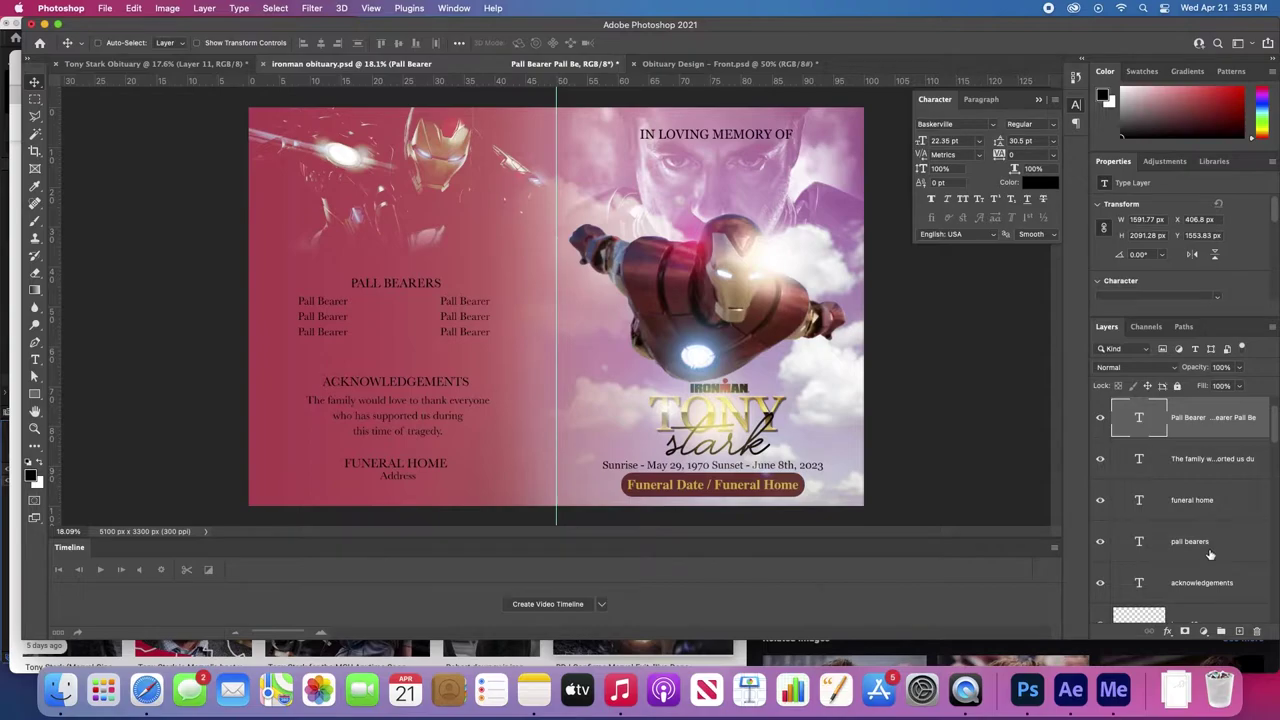
{"action": "left_click", "coordinate": [1203, 583], "text": "shift"}
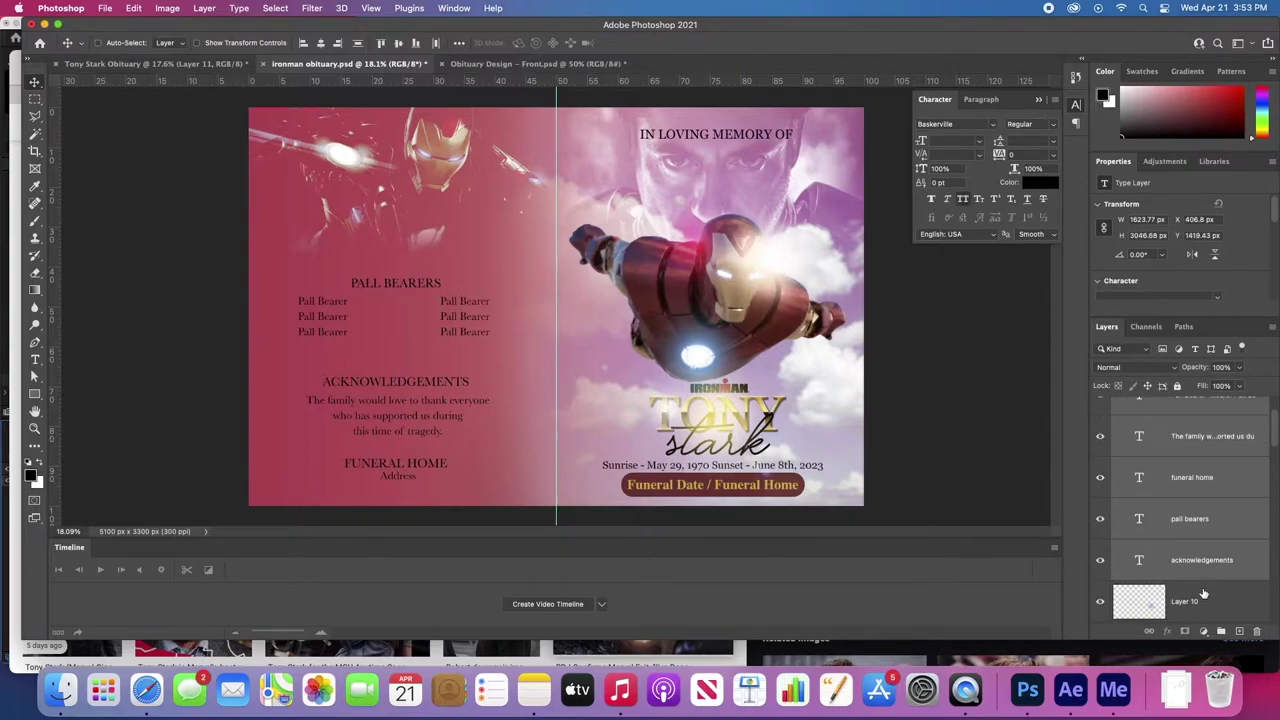
{"action": "left_click", "coordinate": [1206, 430], "text": "shift"}
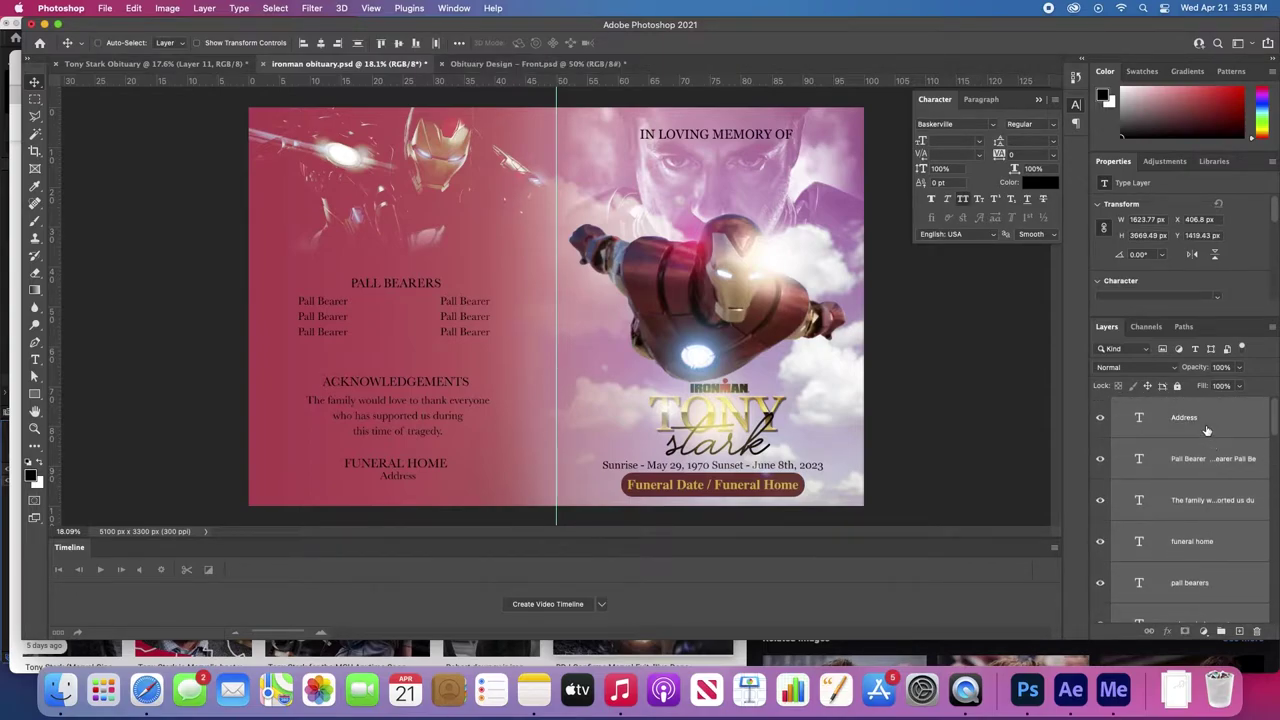
{"action": "left_click", "coordinate": [1040, 184]}
{"action": "left_click", "coordinate": [423, 181]}
{"action": "left_click", "coordinate": [410, 168]}
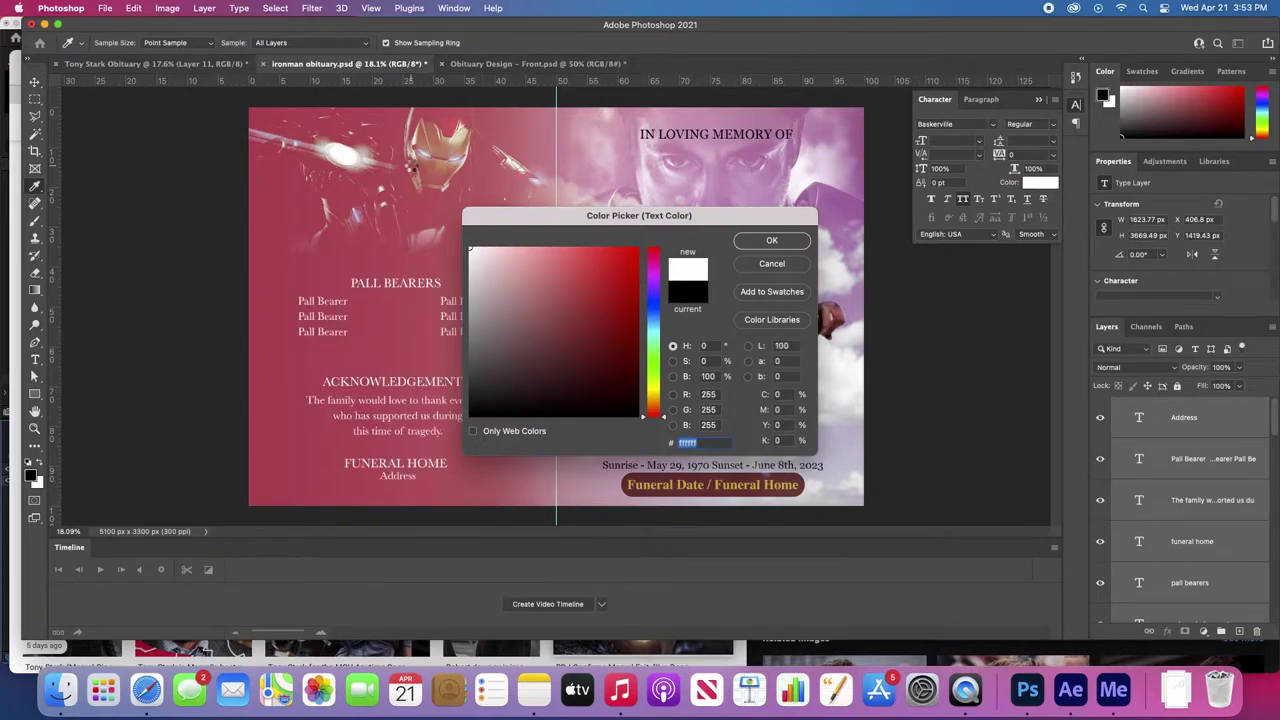
{"action": "key", "text": "Return"}
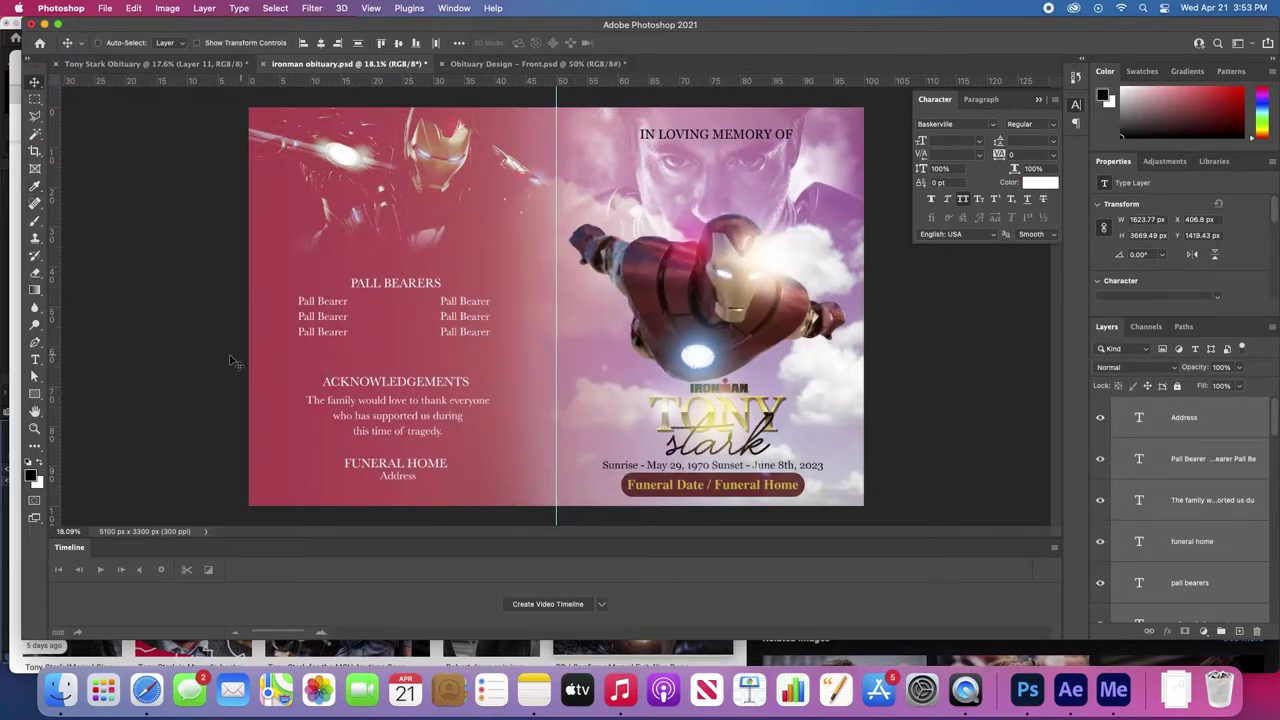
- Duplicate the rounded rectangle behind the funeral date and move the copy up over the IN LOVING MEMORY OF heading
{"action": "left_click", "coordinate": [719, 142], "text": "super"}
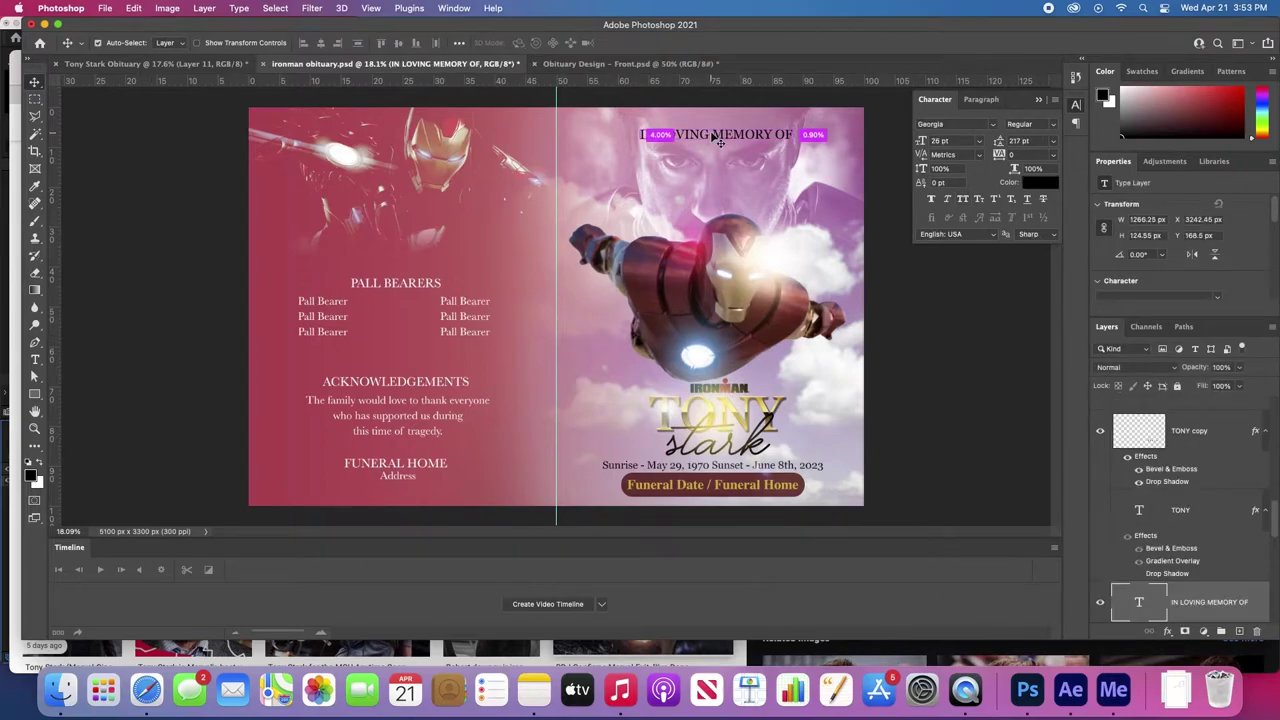
{"action": "mouse_move", "coordinate": [704, 505]}
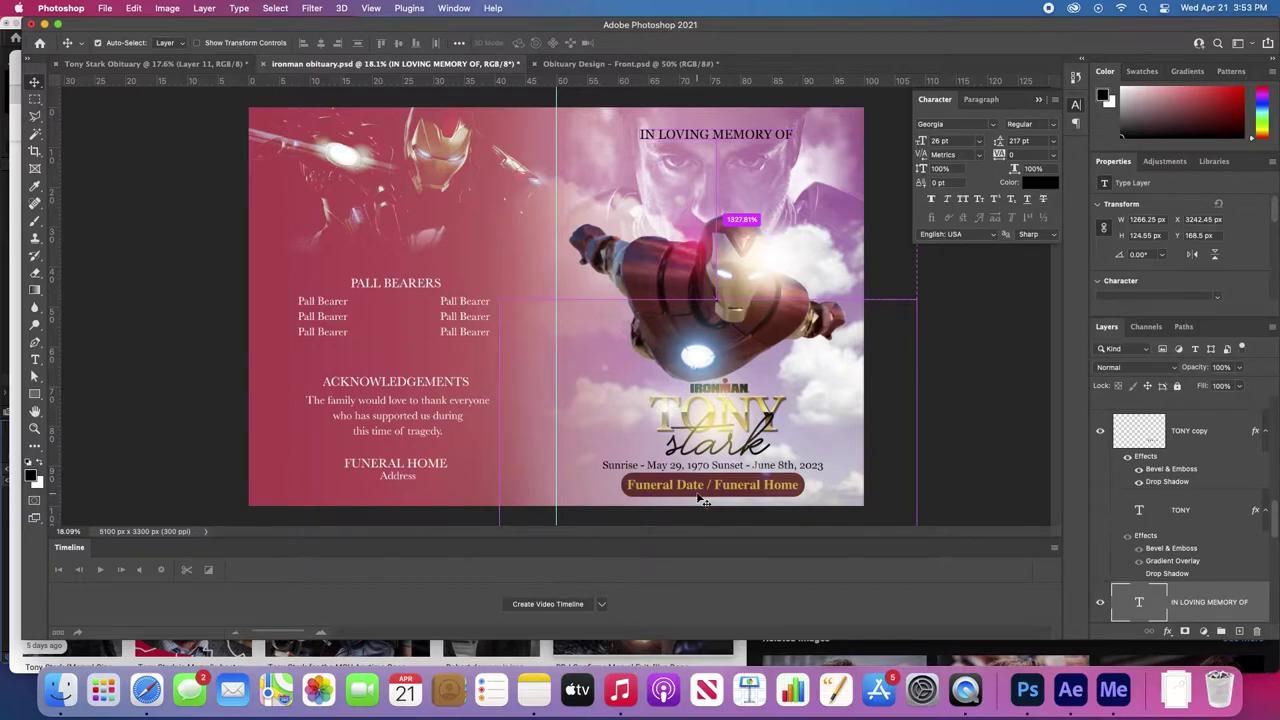
{"action": "left_click", "coordinate": [704, 503], "text": "super"}
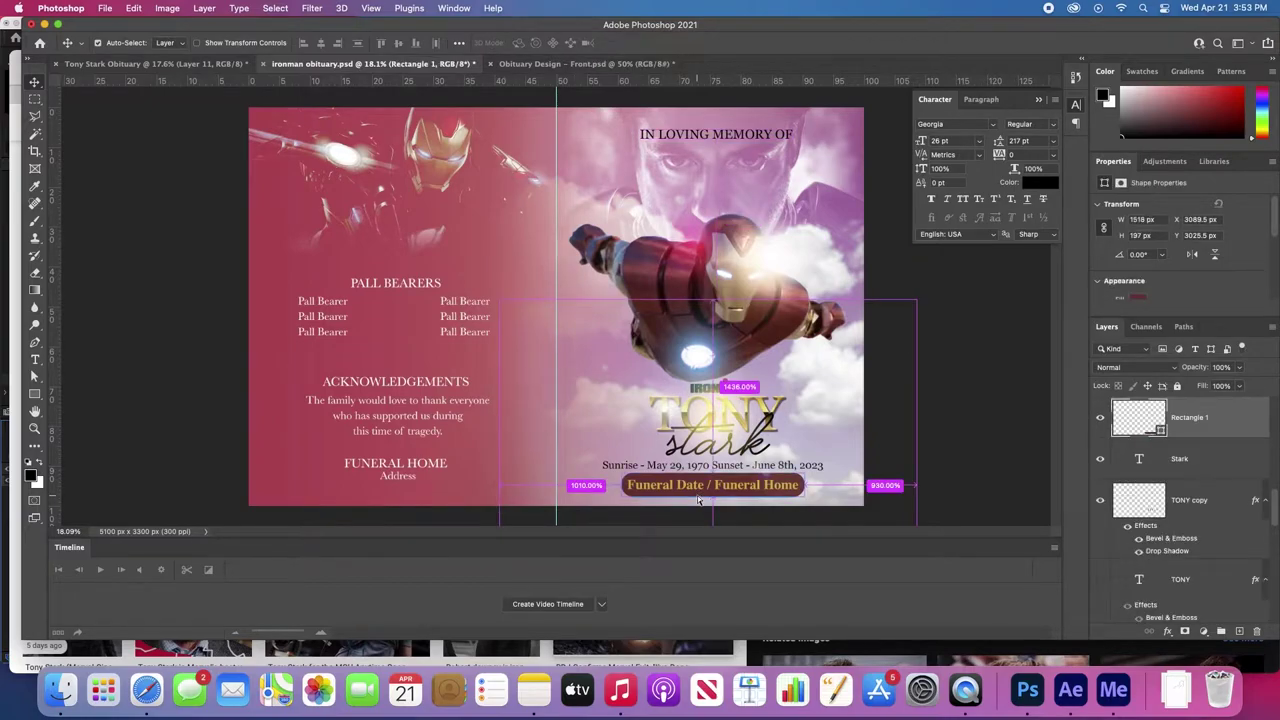
{"action": "key", "text": "super+j"}
{"action": "left_click_drag", "start_coordinate": [704, 500], "coordinate": [697, 130]}
- Send the copied rounded rectangle backward in the layer stack until it sits beneath the heading text and the light flare layers
{"action": "key", "text": "super+bracketleft"}
{"action": "key", "text": "super+bracketleft"}
{"action": "key", "text": "super+bracketleft"}
{"action": "key", "text": "super+bracketleft"}
{"action": "key", "text": "super+bracketleft"}
{"action": "key", "text": "super+bracketleft"}
{"action": "key", "text": "super+bracketleft"}
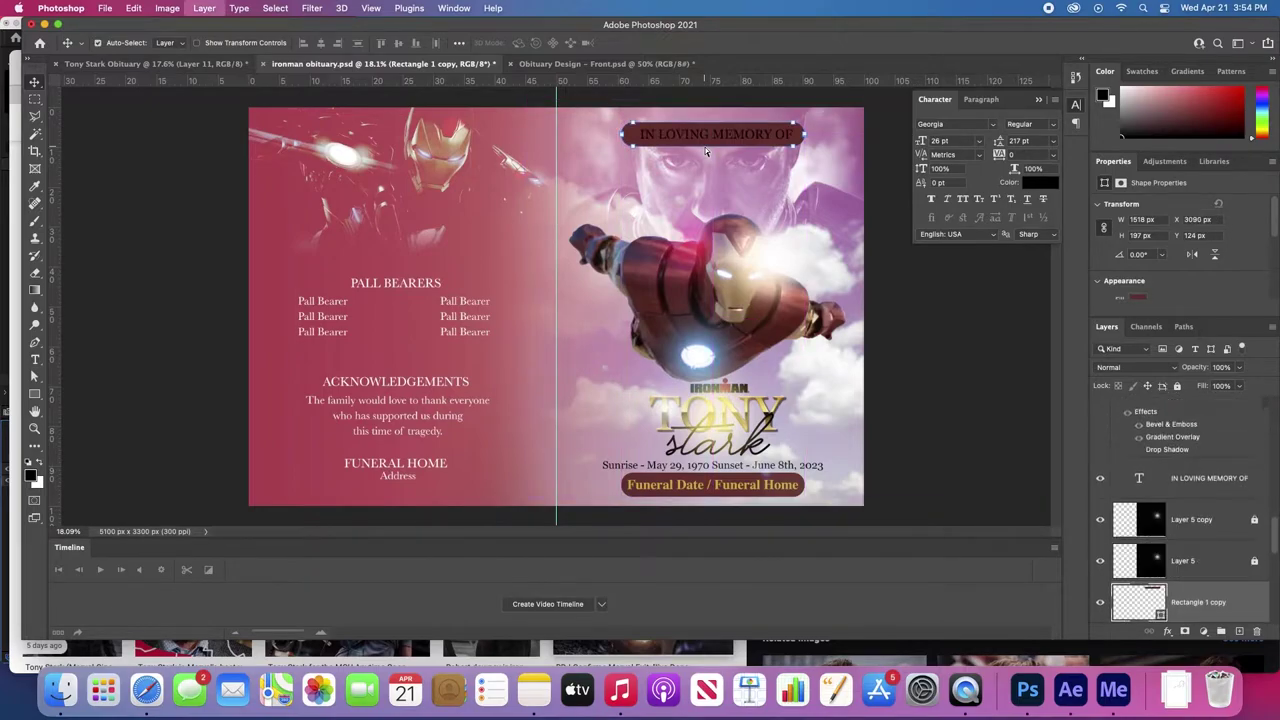
- Recolour the IN LOVING MEMORY OF heading from black to a pale gold sampled from the TONY lettering
{"action": "left_click", "coordinate": [706, 140]}
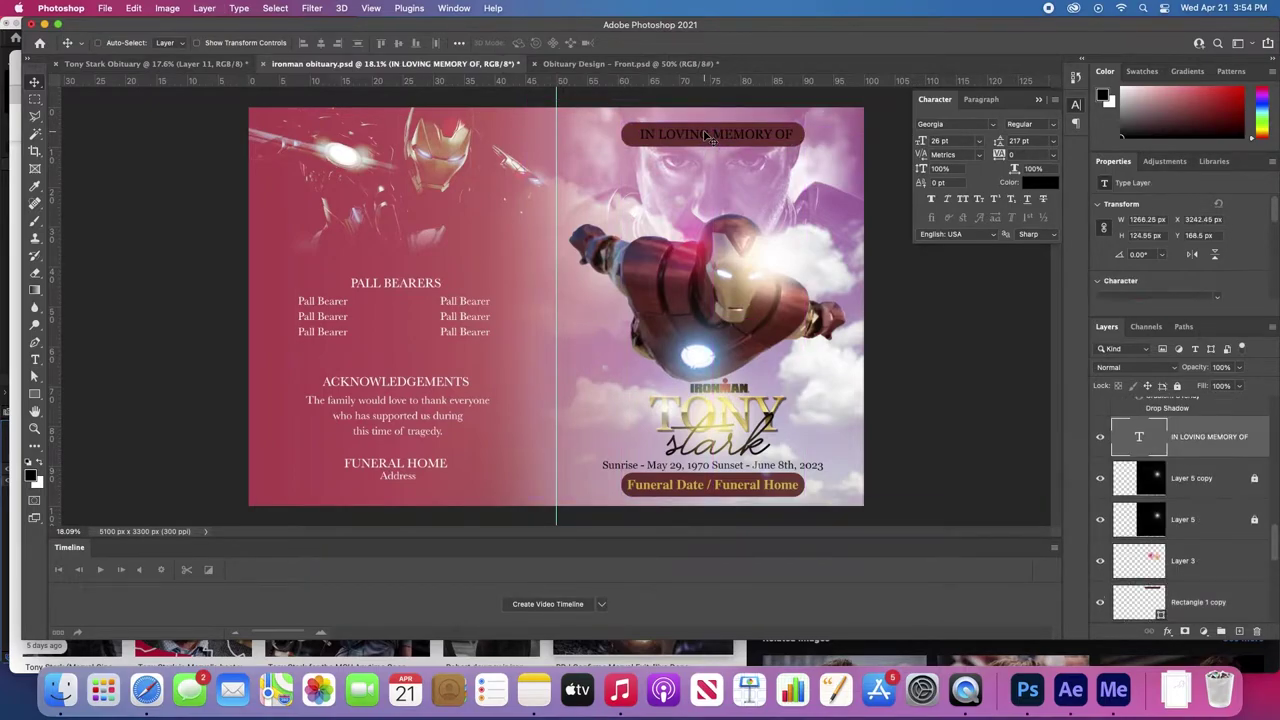
{"action": "key", "text": "super+BackSpace"}
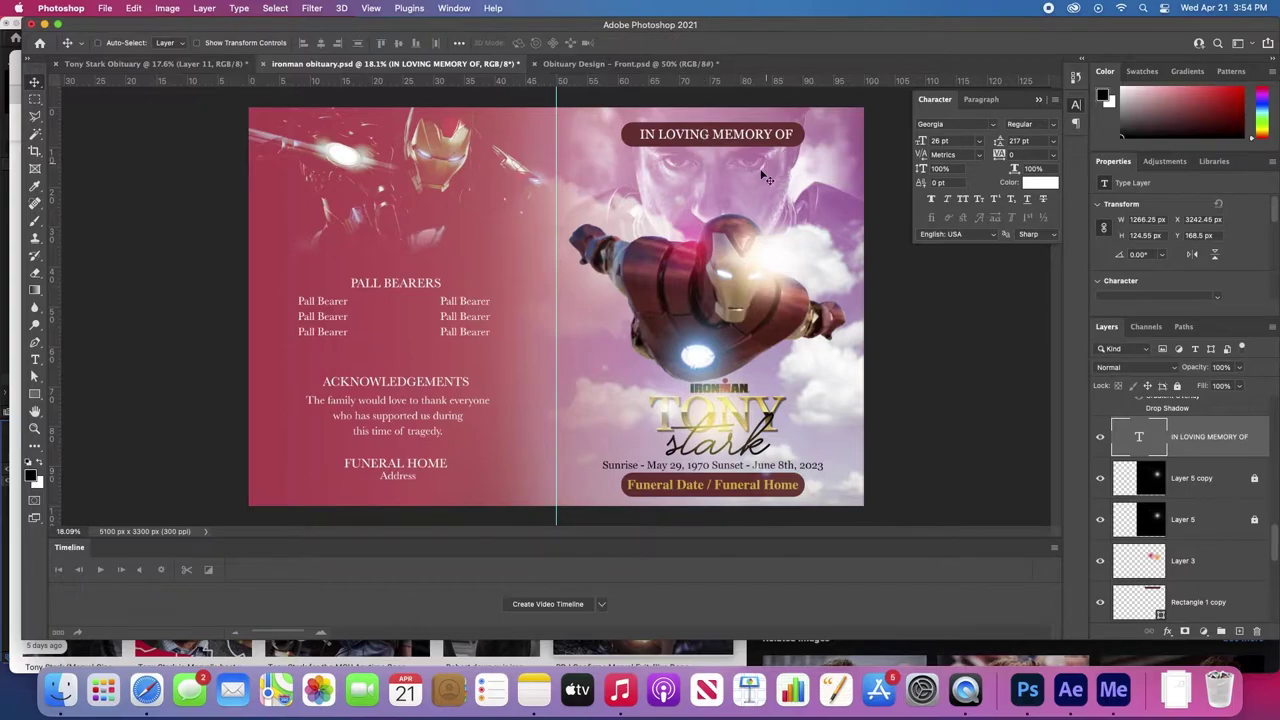
{"action": "key", "text": "i"}
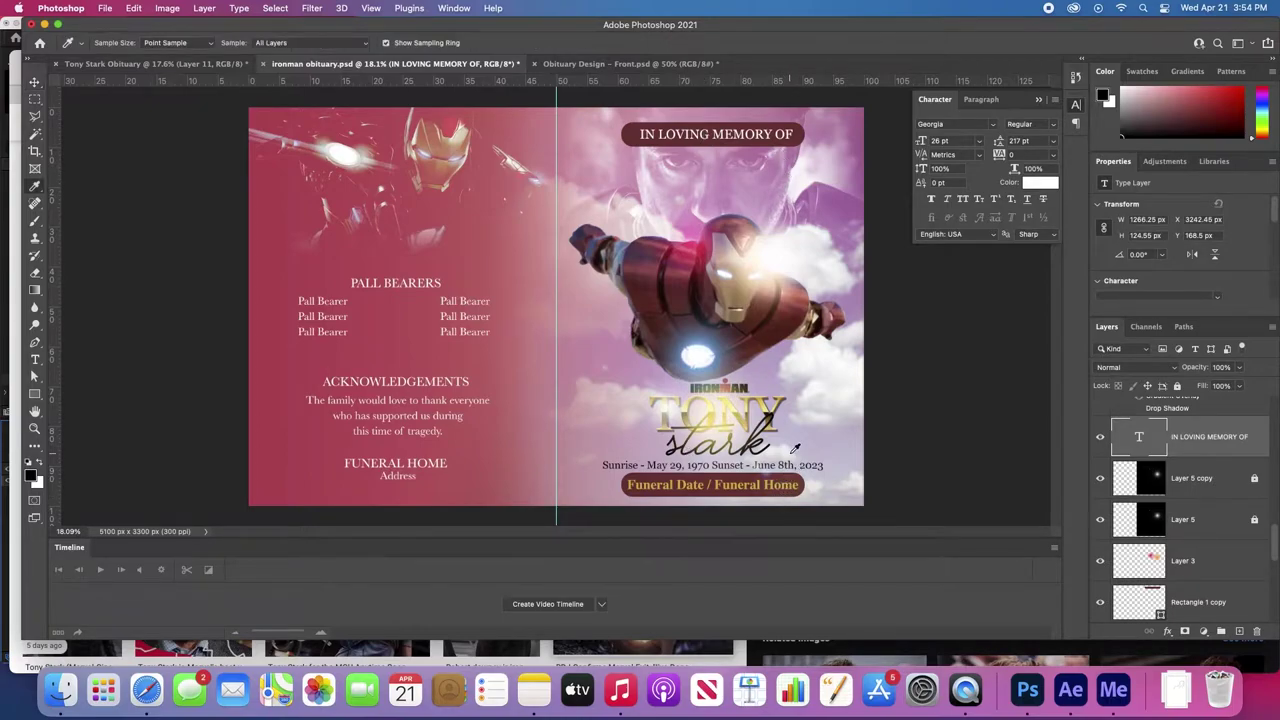
{"action": "left_click", "coordinate": [711, 404]}
{"action": "key", "text": "v"}
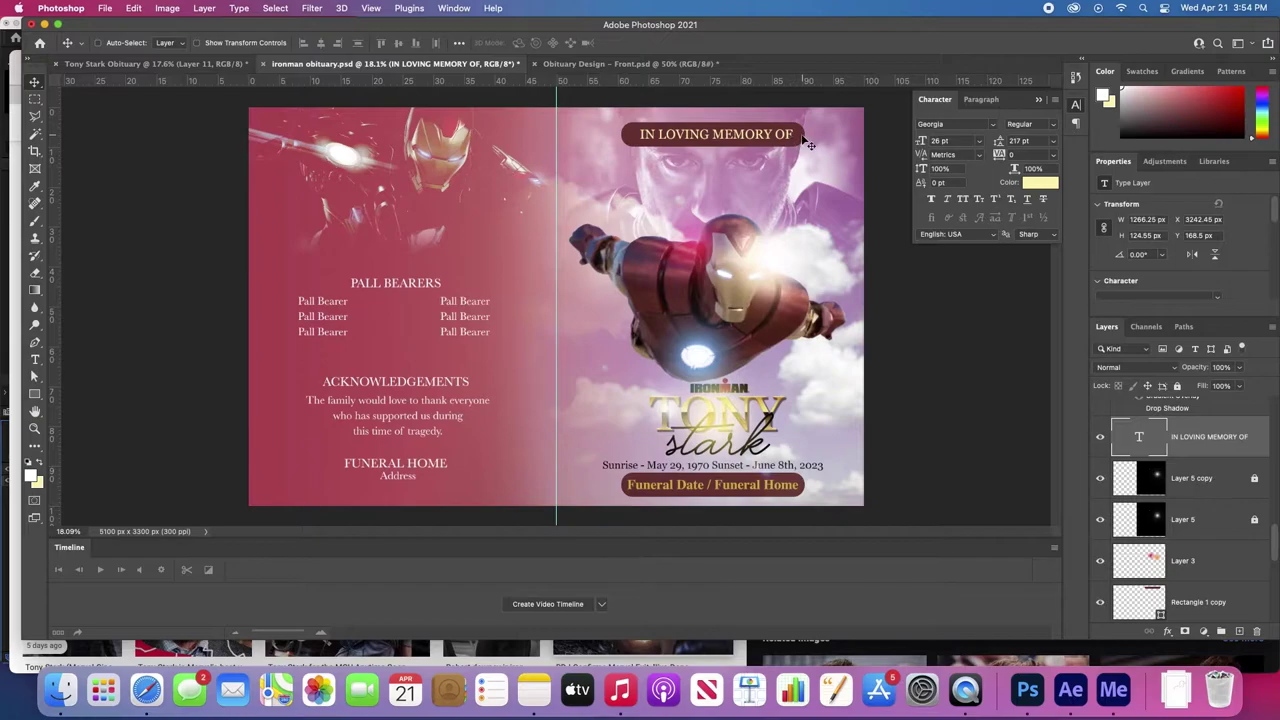
- Add a Gradient Overlay effect to the rounded rectangle behind the IN LOVING MEMORY OF heading and show its settings
{"action": "left_click", "coordinate": [1205, 602]}
{"action": "double_click", "coordinate": [1235, 595]}
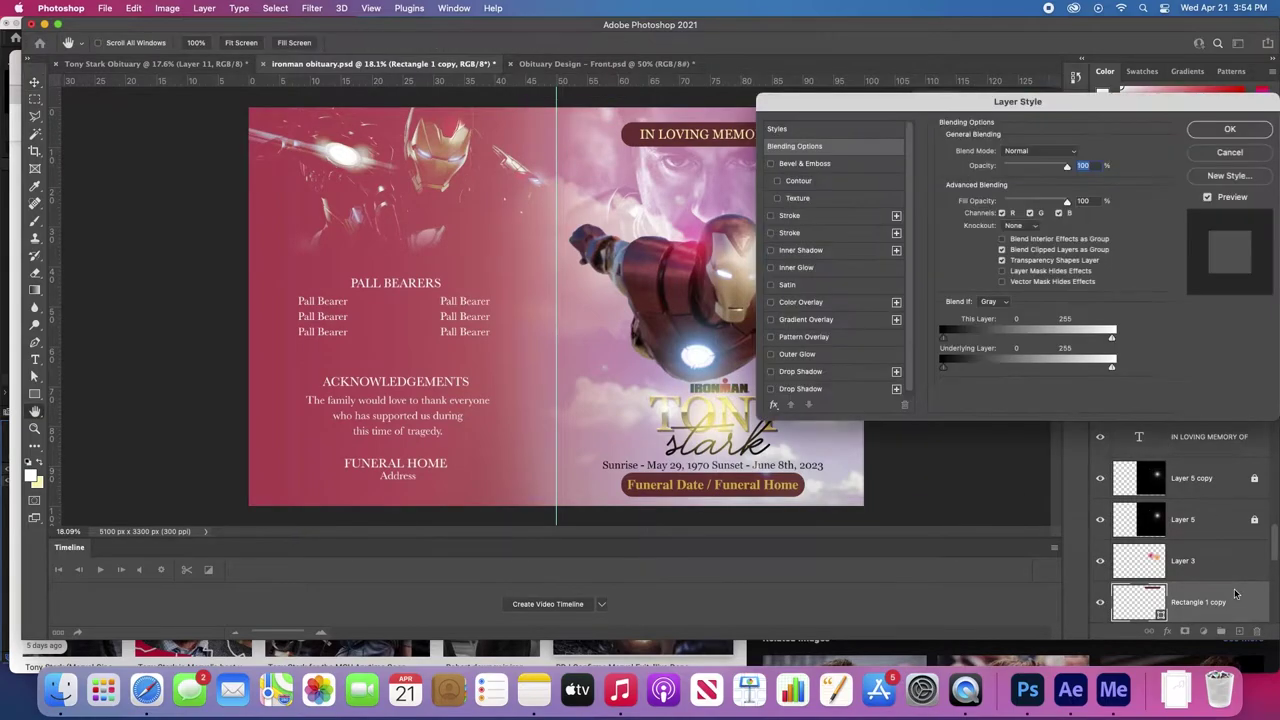
{"action": "left_click", "coordinate": [771, 320]}
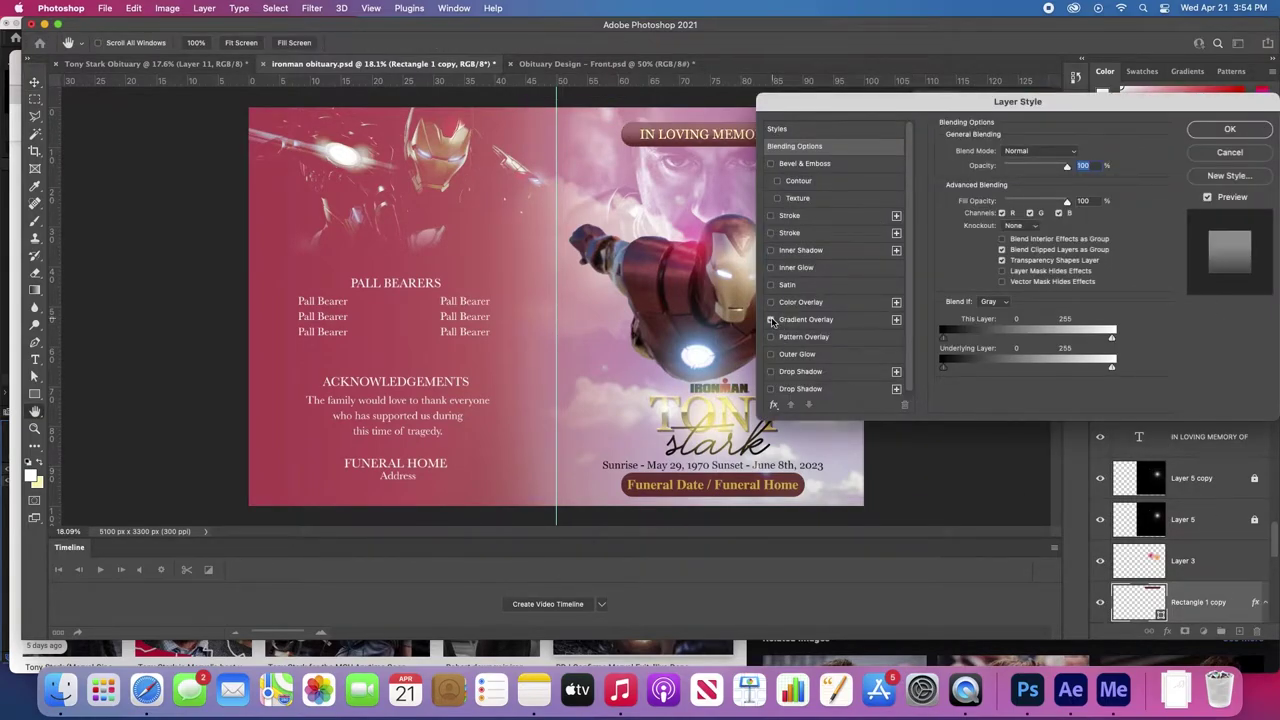
{"action": "left_click_drag", "start_coordinate": [804, 104], "coordinate": [891, 103]}
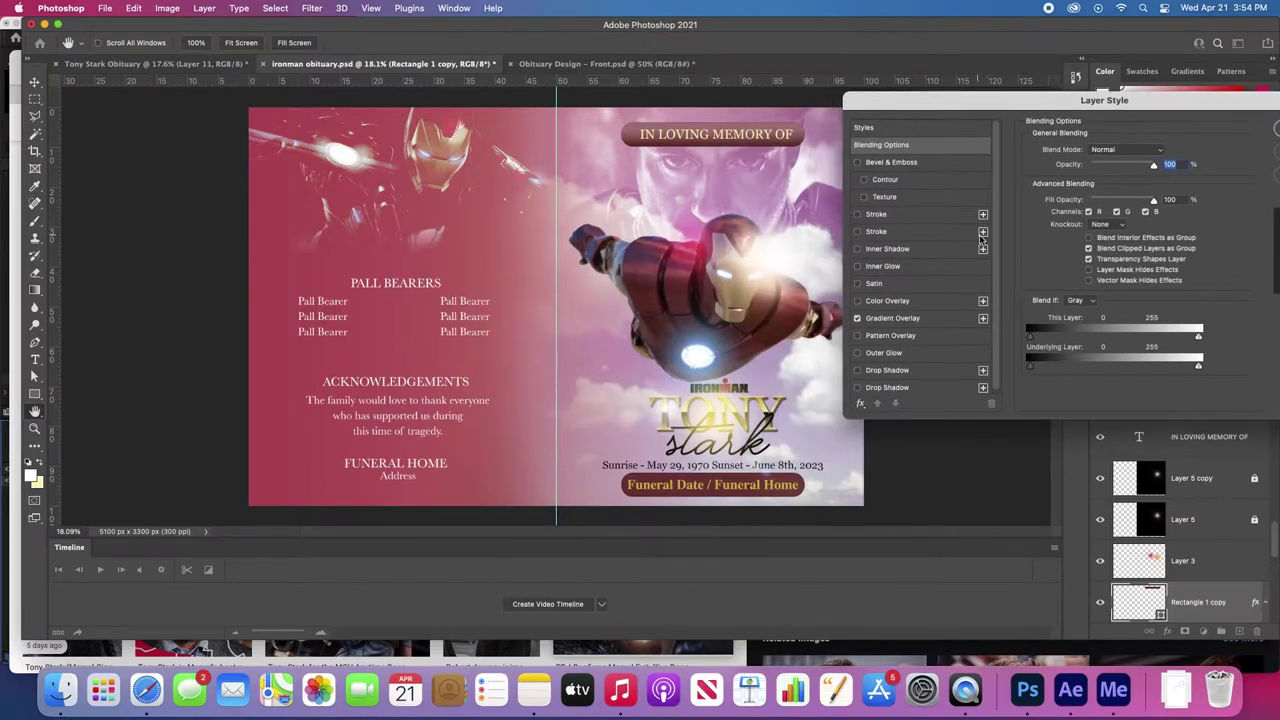
{"action": "left_click", "coordinate": [895, 318]}
- Try the Overlay blend mode on the gradient, set it back to Soft Light with the black-to-white gradient, and apply the layer style
{"action": "left_click", "coordinate": [1140, 148]}
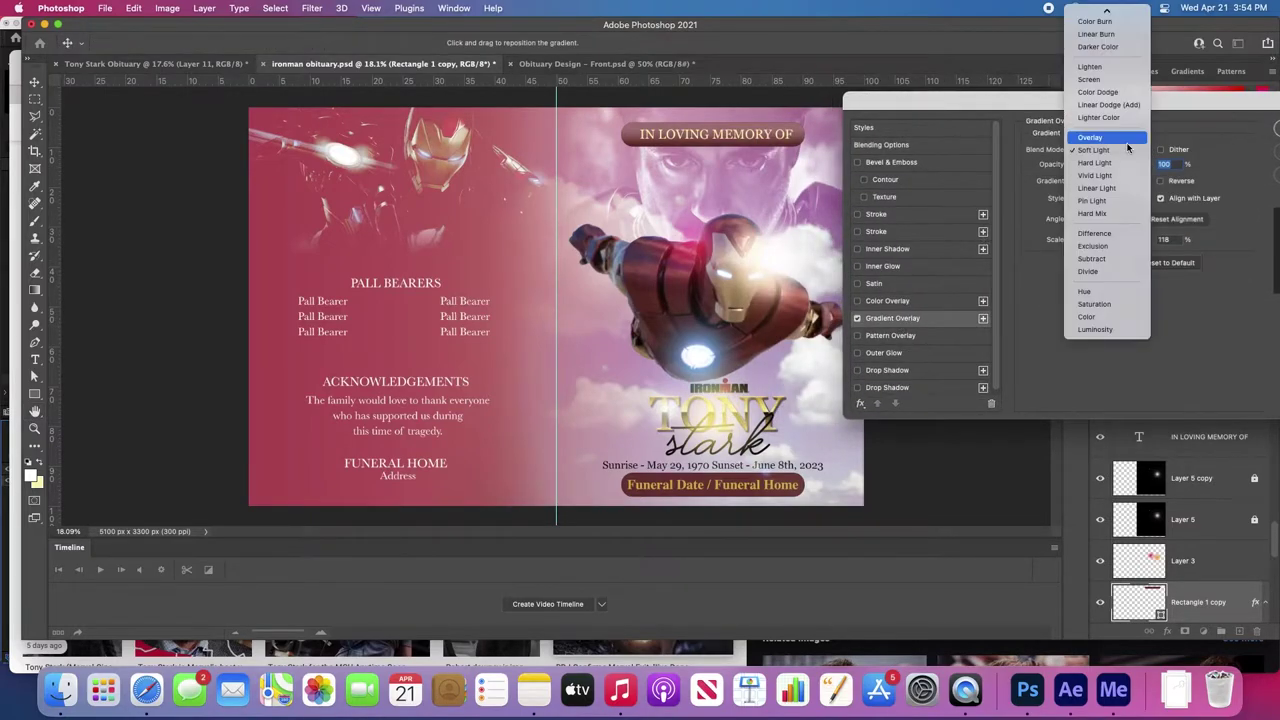
{"action": "left_click", "coordinate": [1122, 140]}
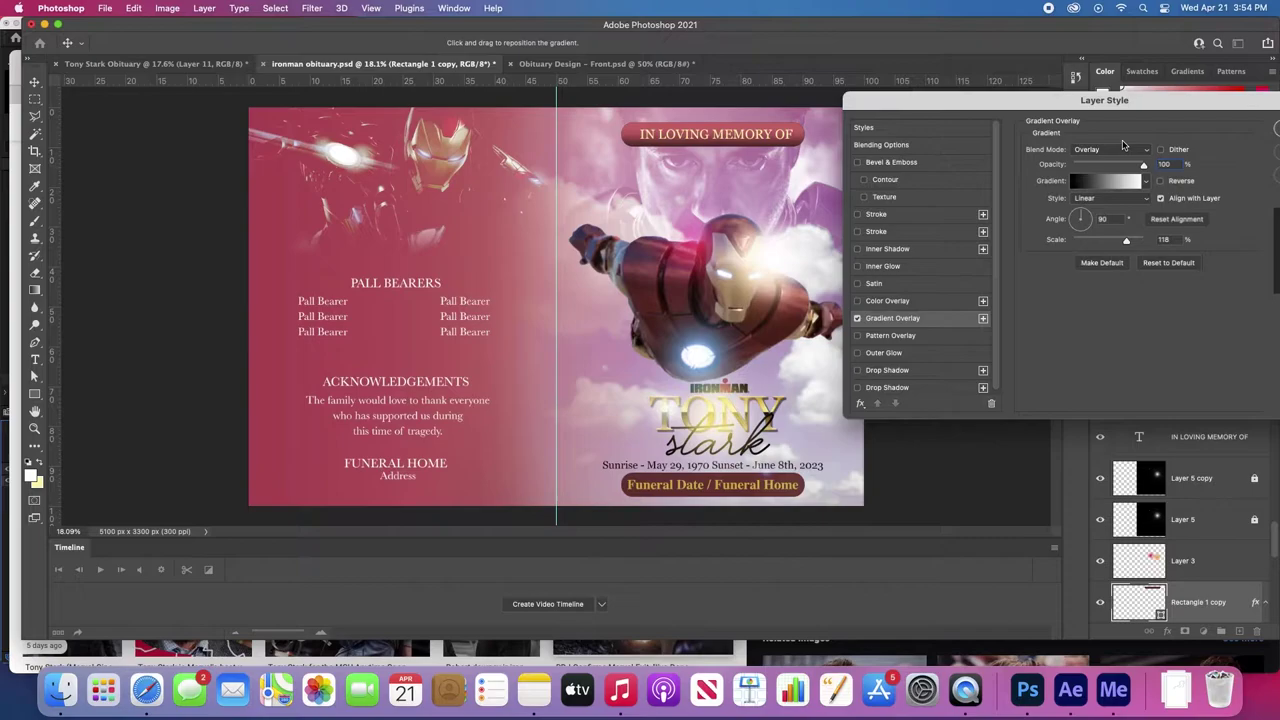
{"action": "left_click", "coordinate": [1117, 152]}
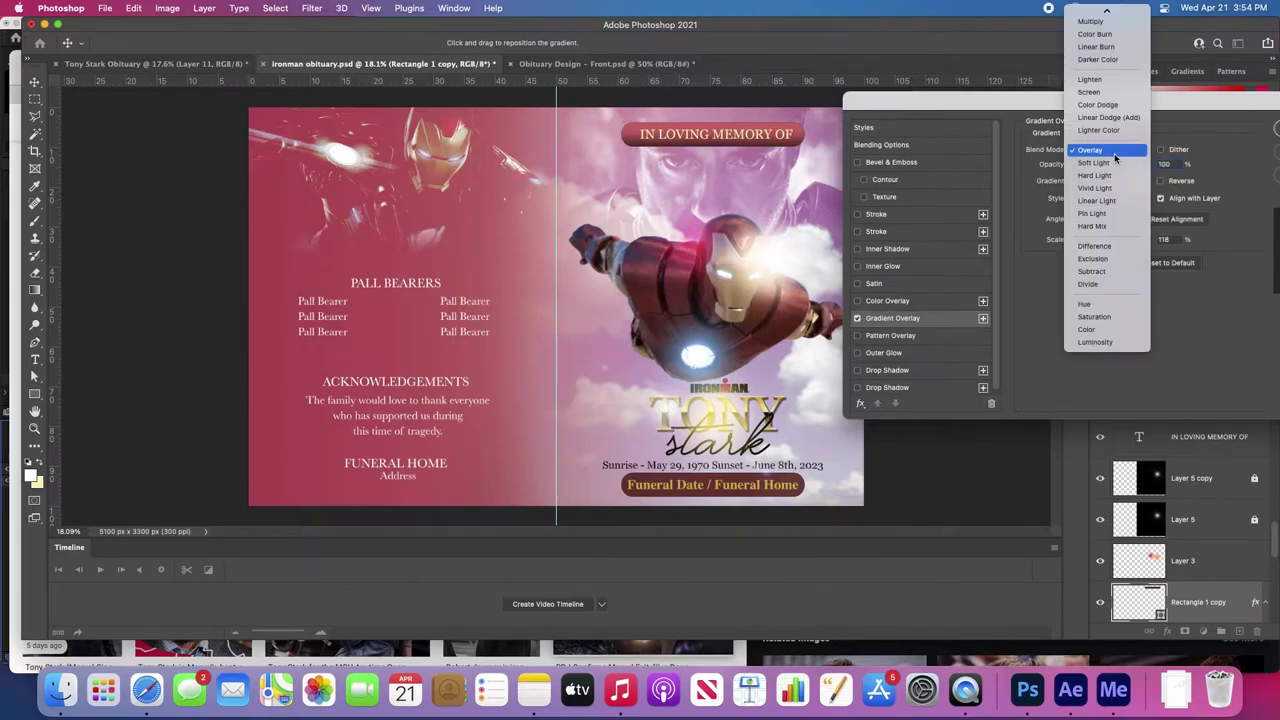
{"action": "left_click", "coordinate": [1115, 163]}
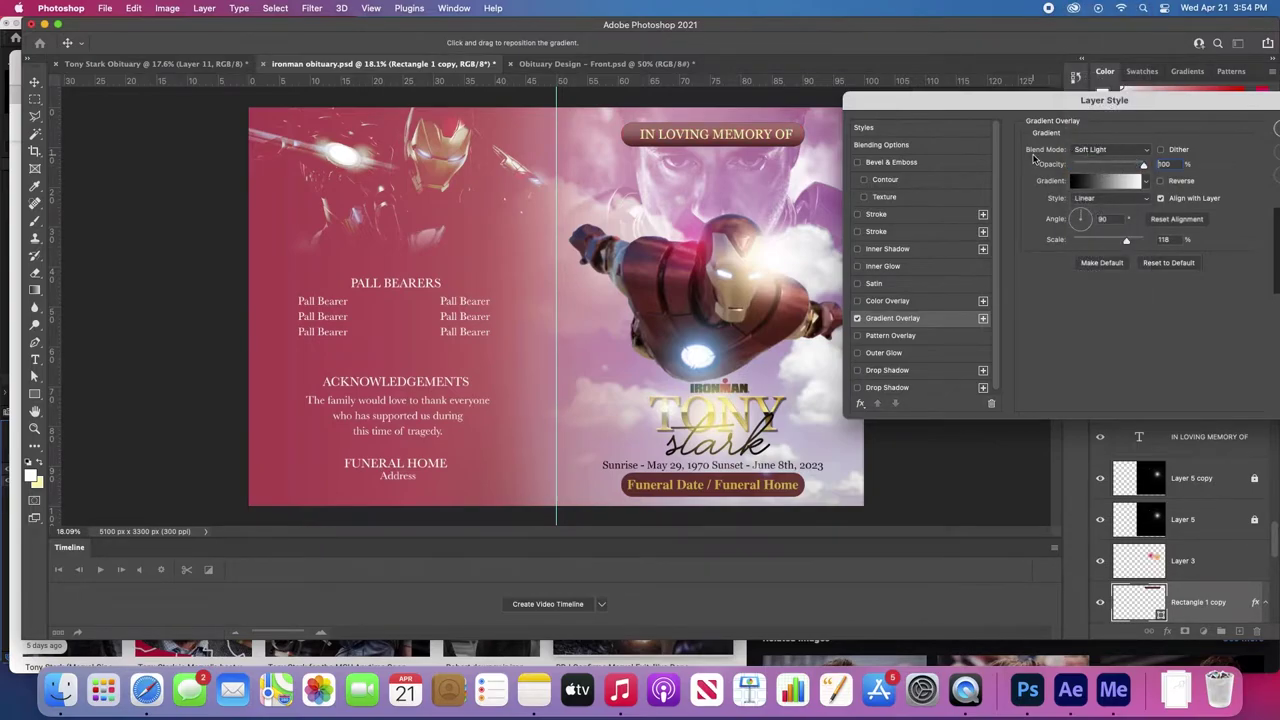
{"action": "left_click", "coordinate": [1146, 181]}
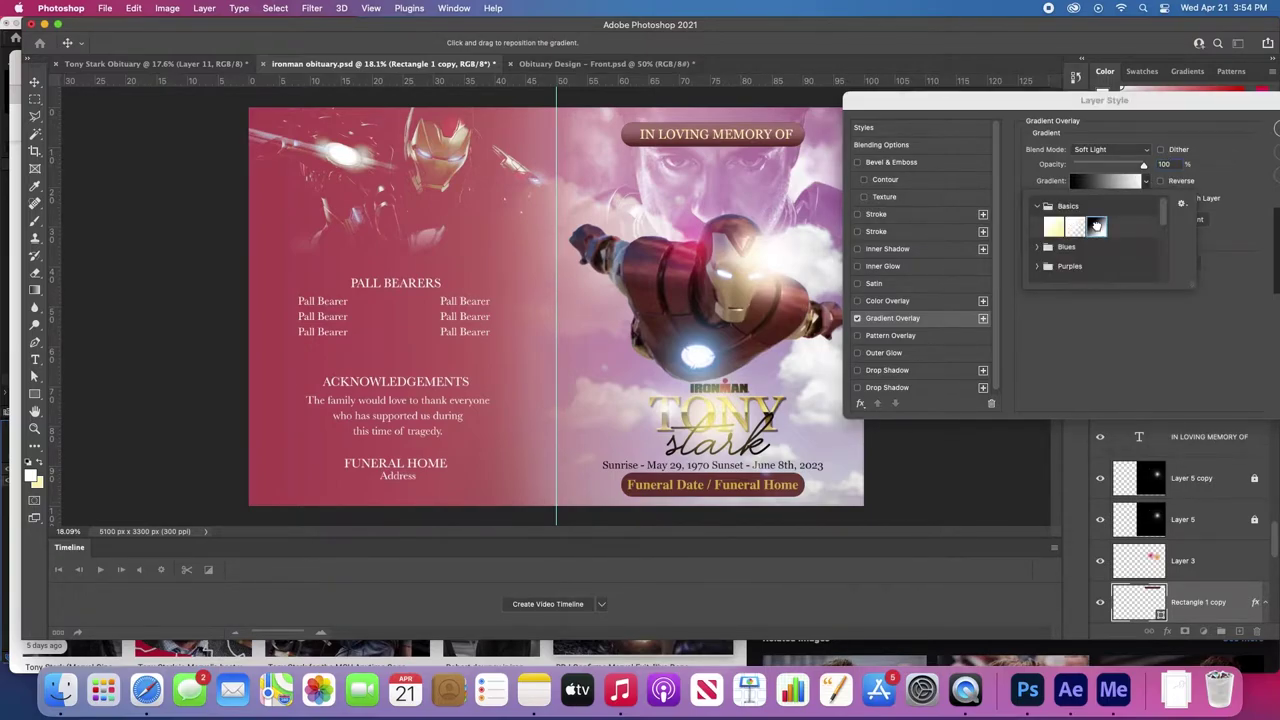
{"action": "left_click", "coordinate": [1146, 181]}
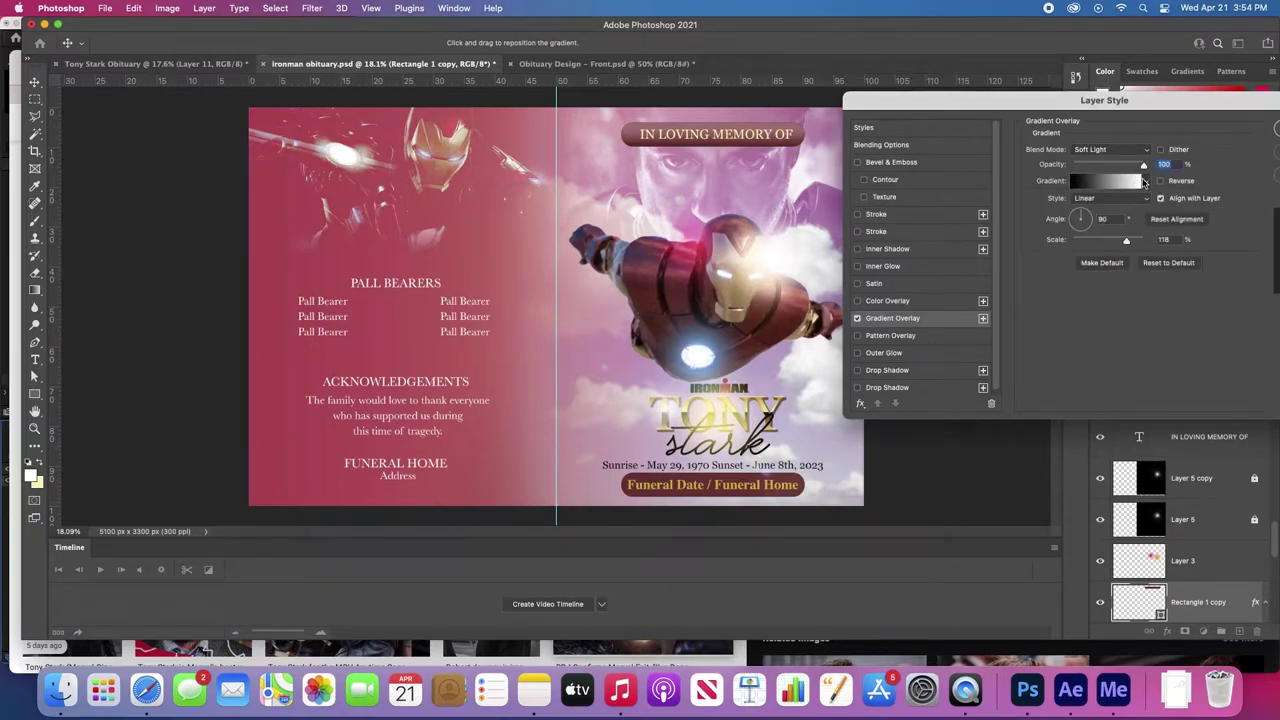
{"action": "left_click", "coordinate": [1276, 128]}
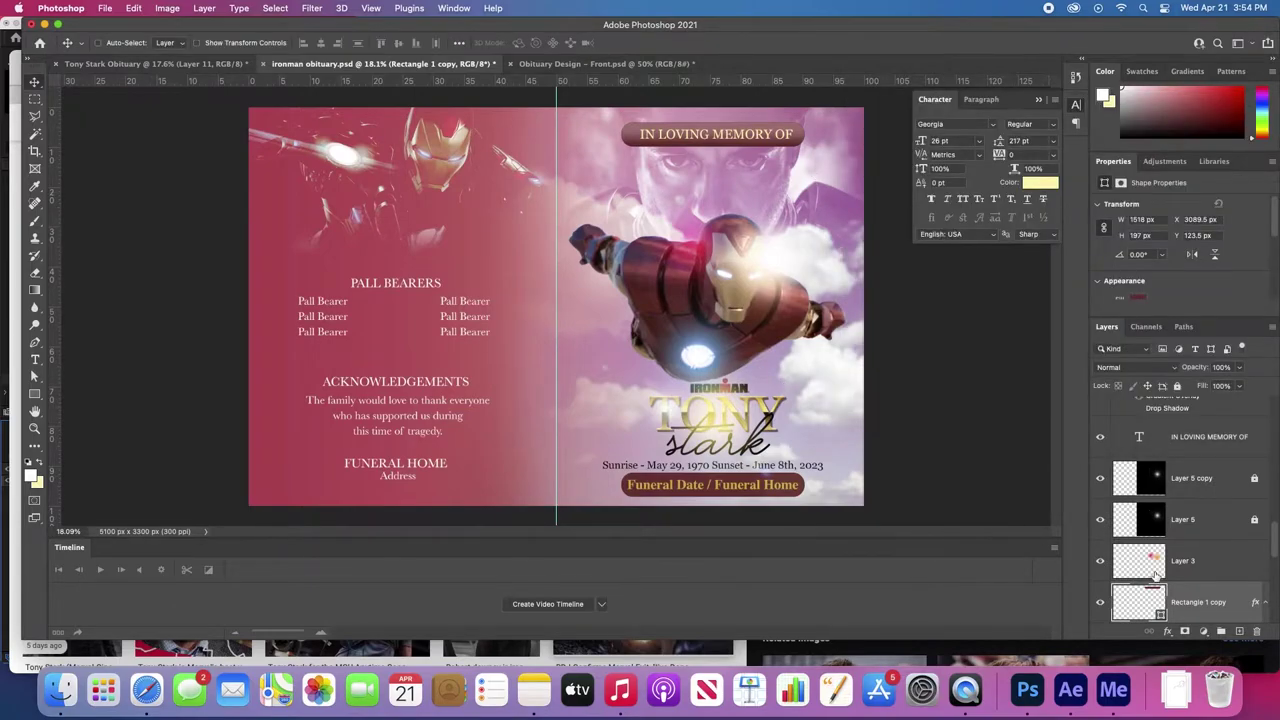
- Try a drop shadow on the heading's rectangle at a 142° angle and 21 px distance, testing a grey shadow colour
{"action": "double_click", "coordinate": [1212, 600]}
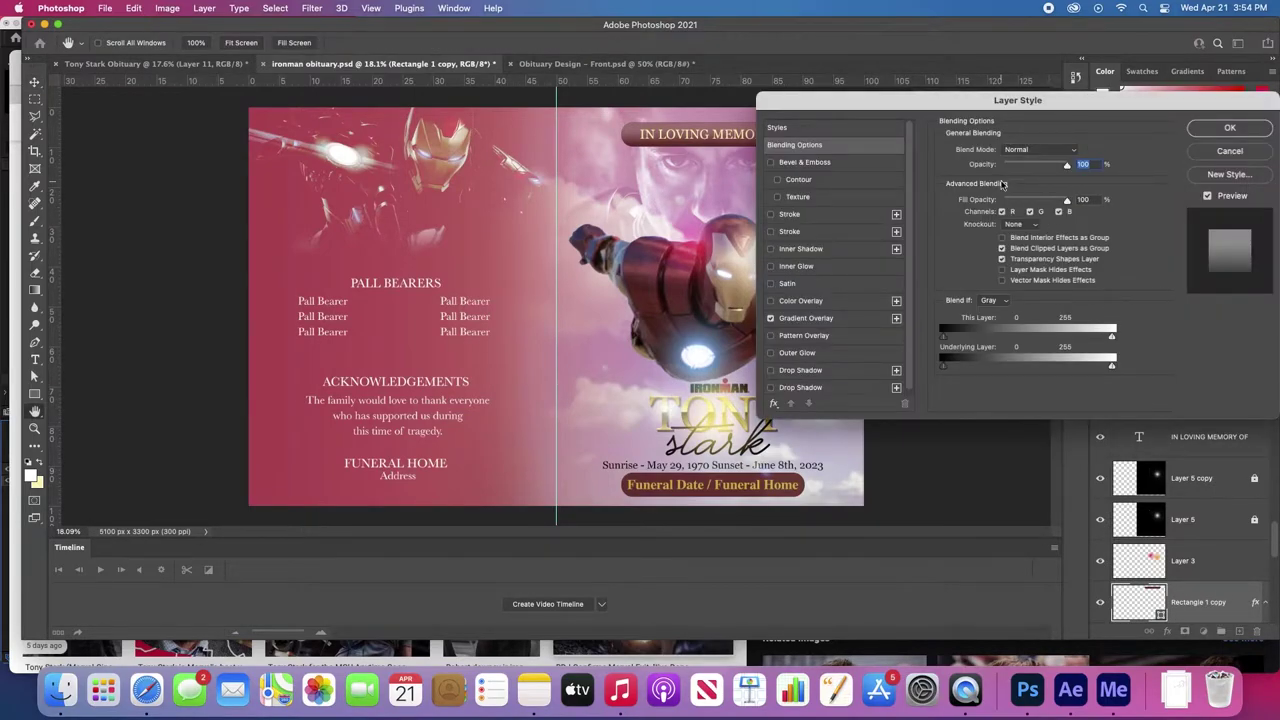
{"action": "left_click", "coordinate": [788, 388]}
{"action": "left_click_drag", "start_coordinate": [920, 99], "coordinate": [1001, 93]}
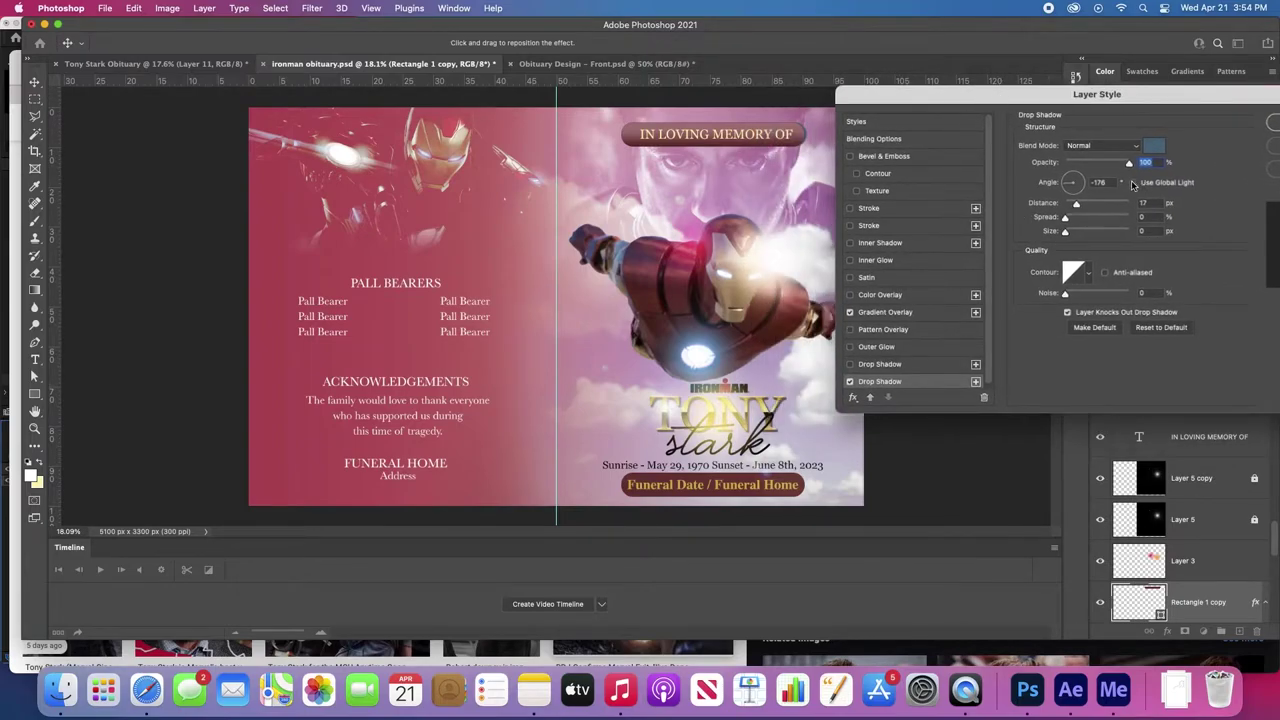
{"action": "left_click_drag", "start_coordinate": [697, 131], "coordinate": [697, 133]}
{"action": "left_click", "coordinate": [1155, 146]}
{"action": "left_click_drag", "start_coordinate": [597, 334], "coordinate": [464, 316]}
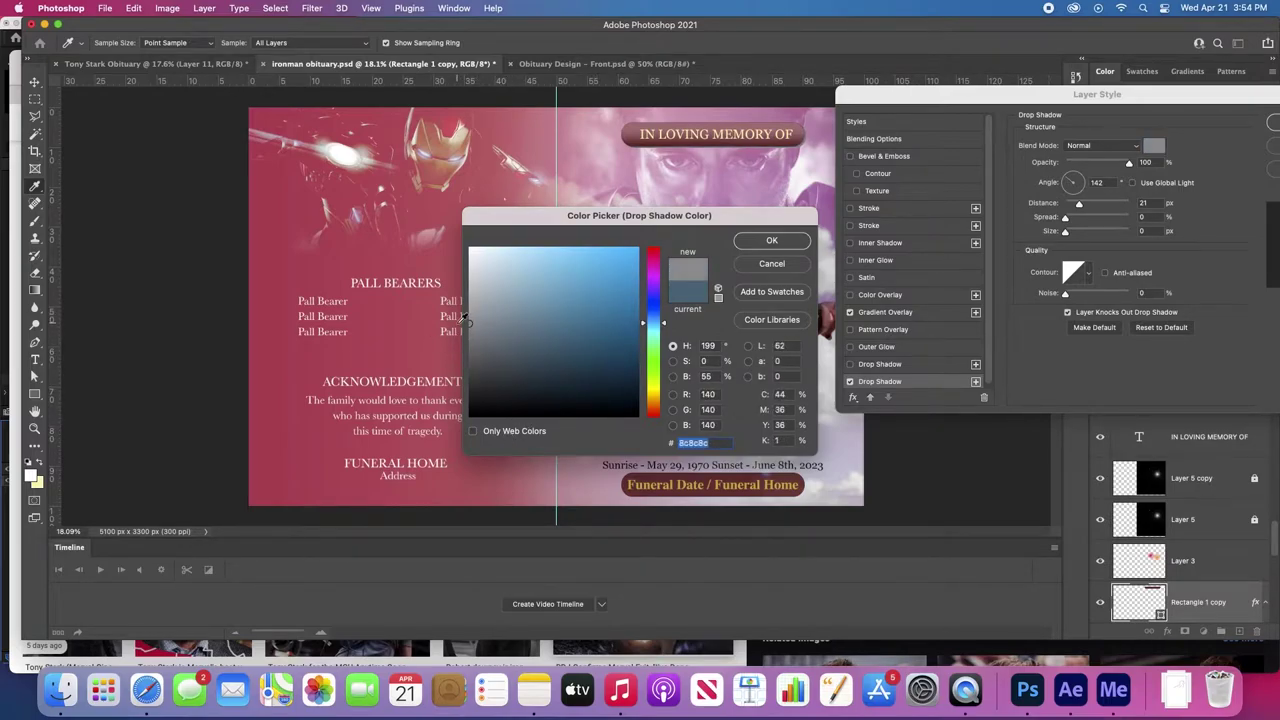
{"action": "left_click", "coordinate": [765, 263]}
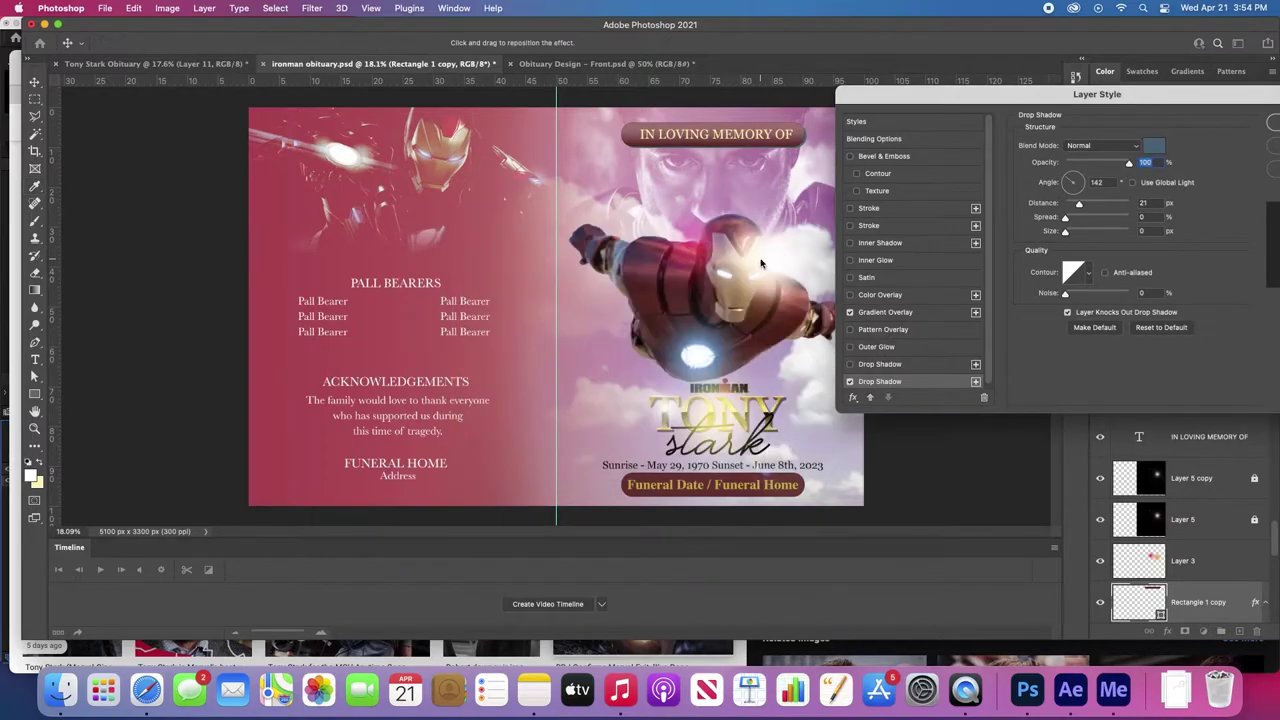
{"action": "left_click", "coordinate": [851, 382]}
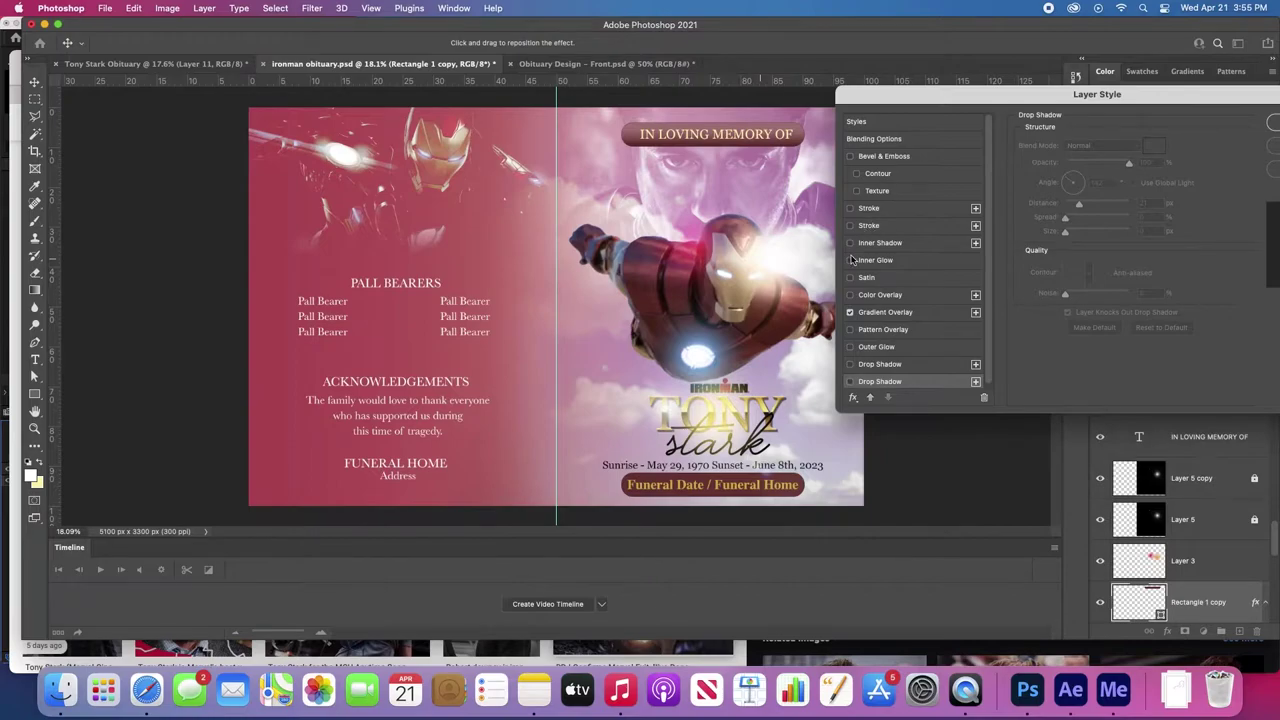
- Apply a Bevel & Emboss effect to the IN LOVING MEMORY OF rectangle, using Inner Bevel style and 0% shadow opacity
{"action": "left_click", "coordinate": [866, 158]}
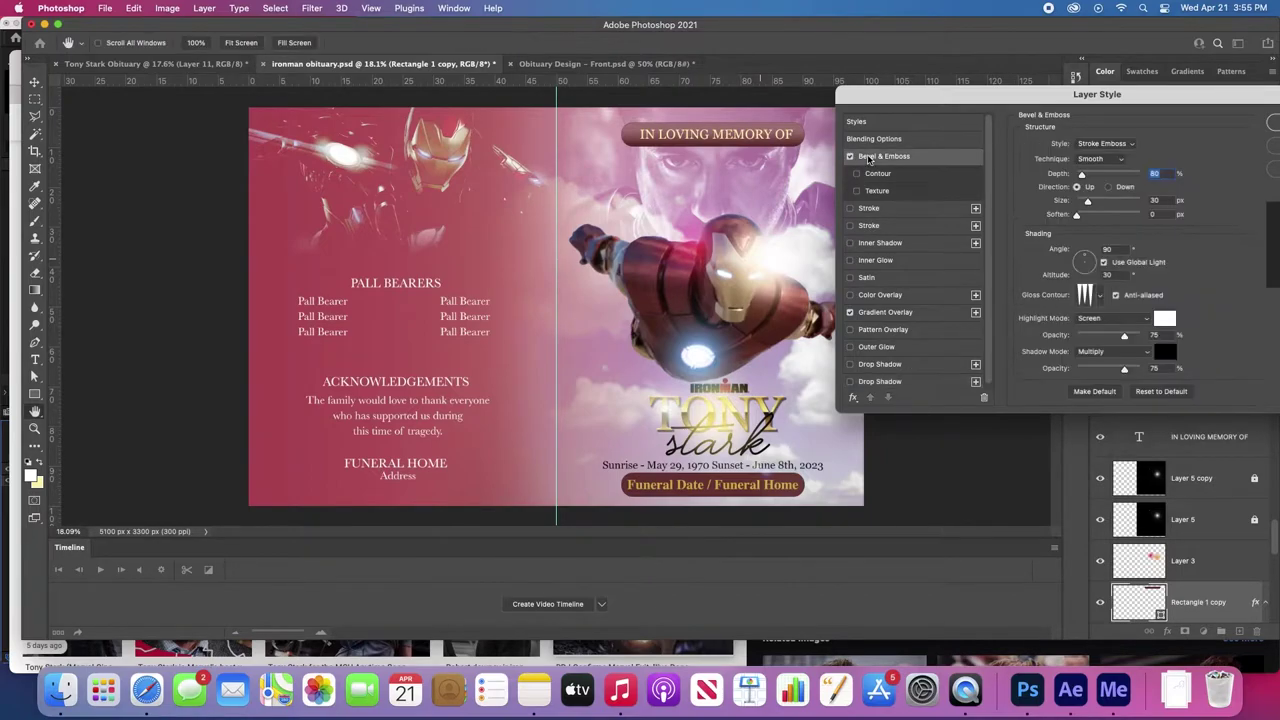
{"action": "left_click", "coordinate": [1113, 146]}
{"action": "left_click", "coordinate": [1114, 95]}
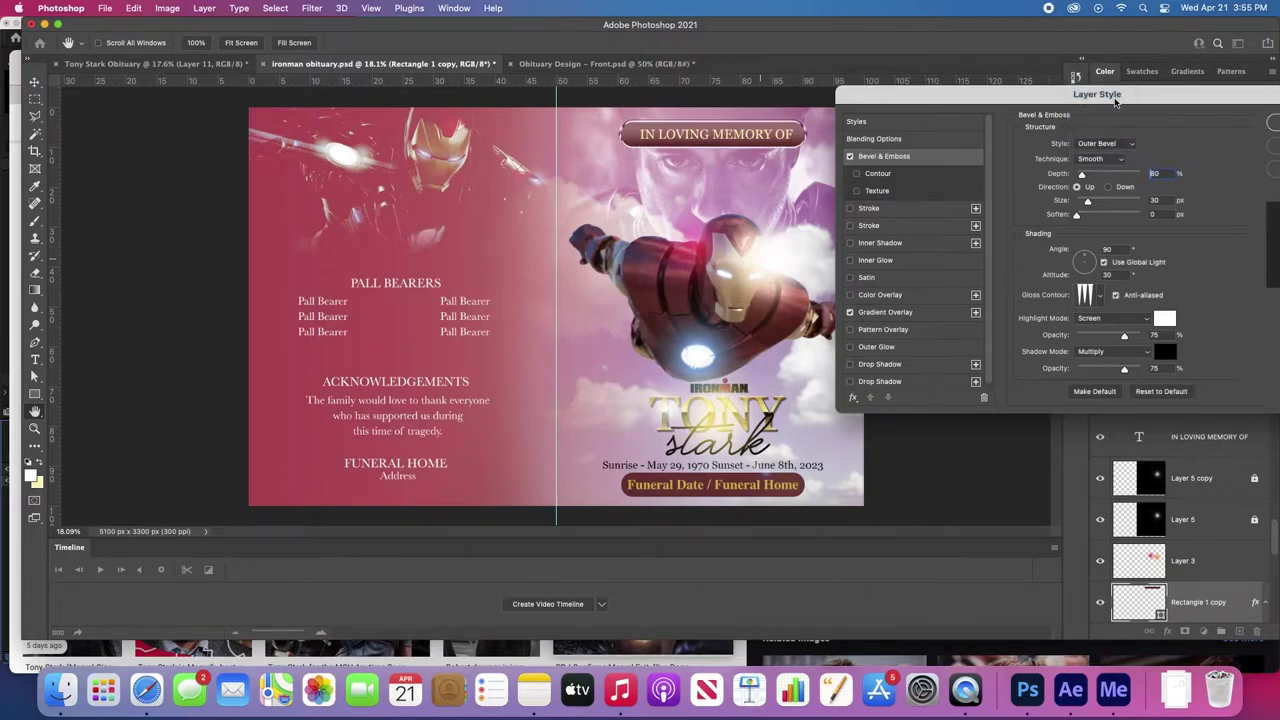
{"action": "left_click", "coordinate": [1100, 144]}
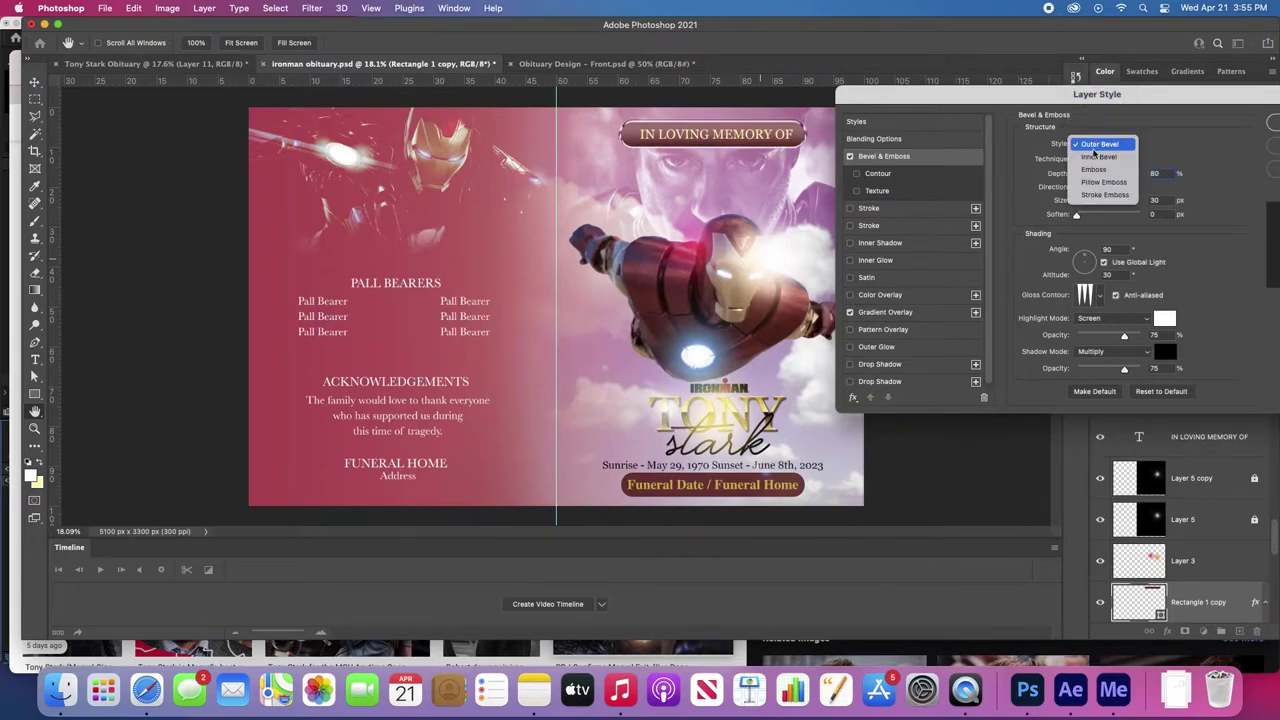
{"action": "left_click", "coordinate": [1092, 160]}
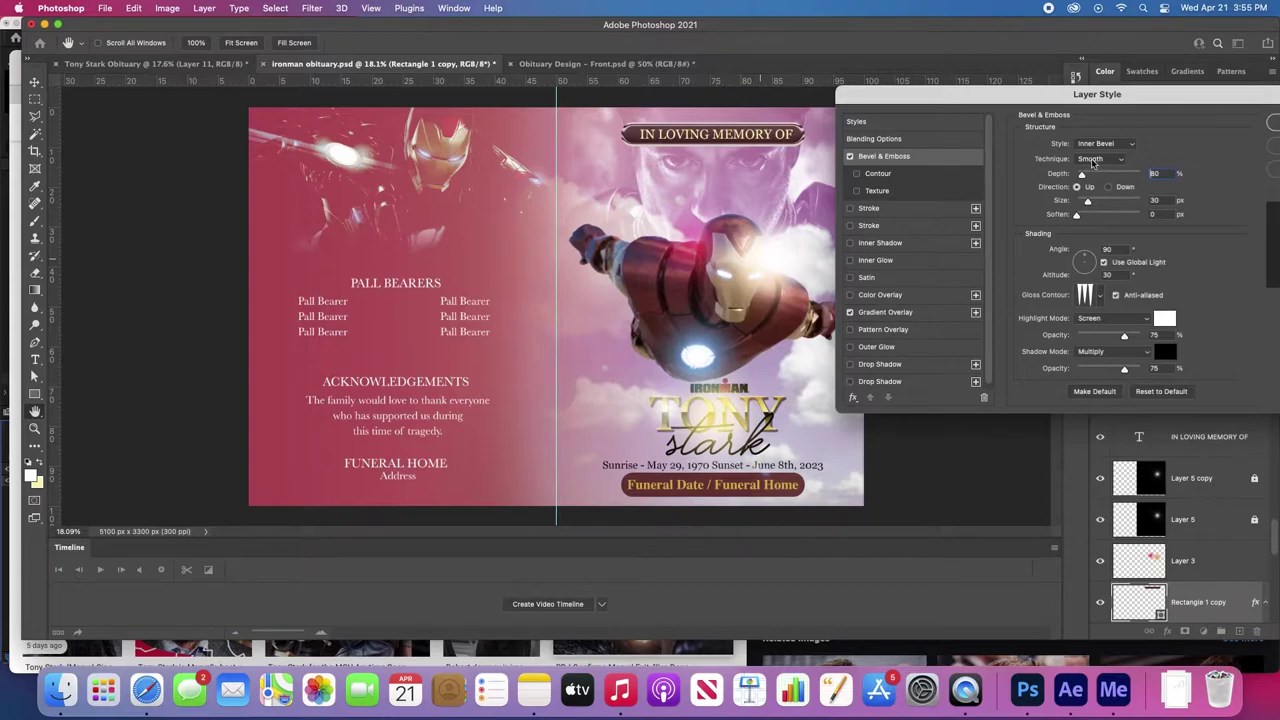
{"action": "left_click", "coordinate": [1088, 369]}
{"action": "left_click_drag", "start_coordinate": [1088, 369], "coordinate": [1062, 369]}
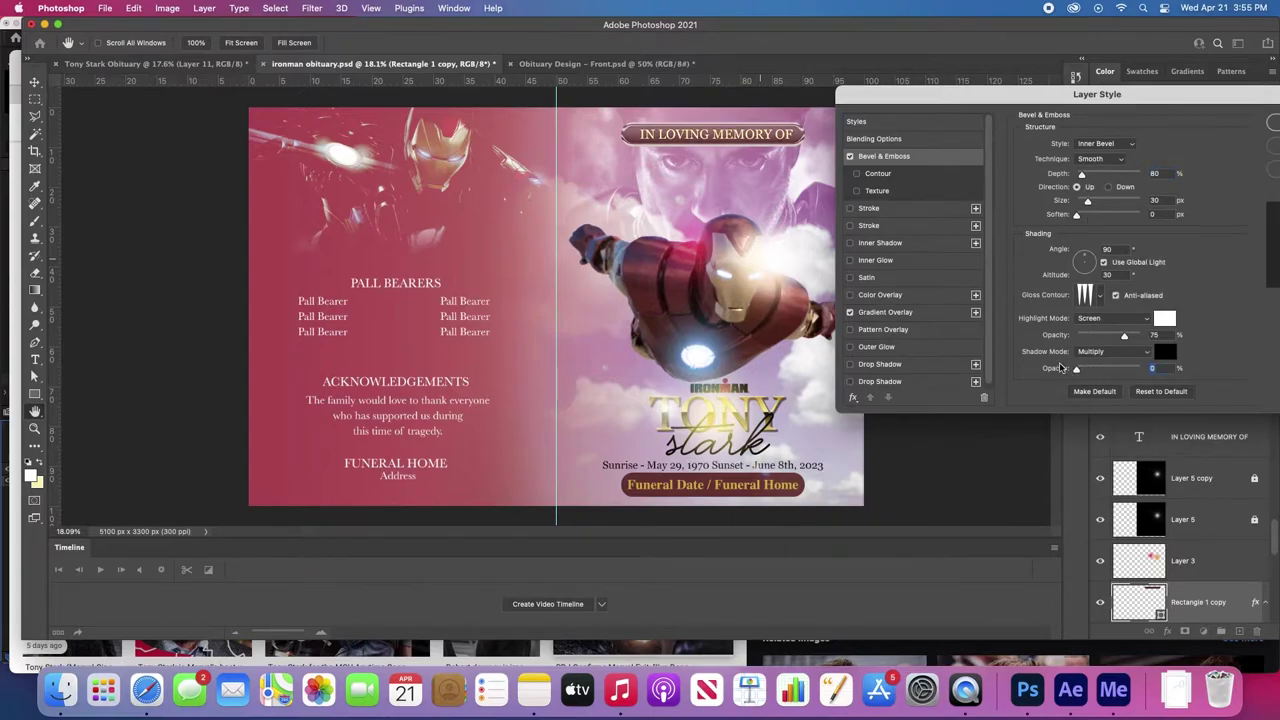
{"action": "left_click", "coordinate": [1270, 122]}
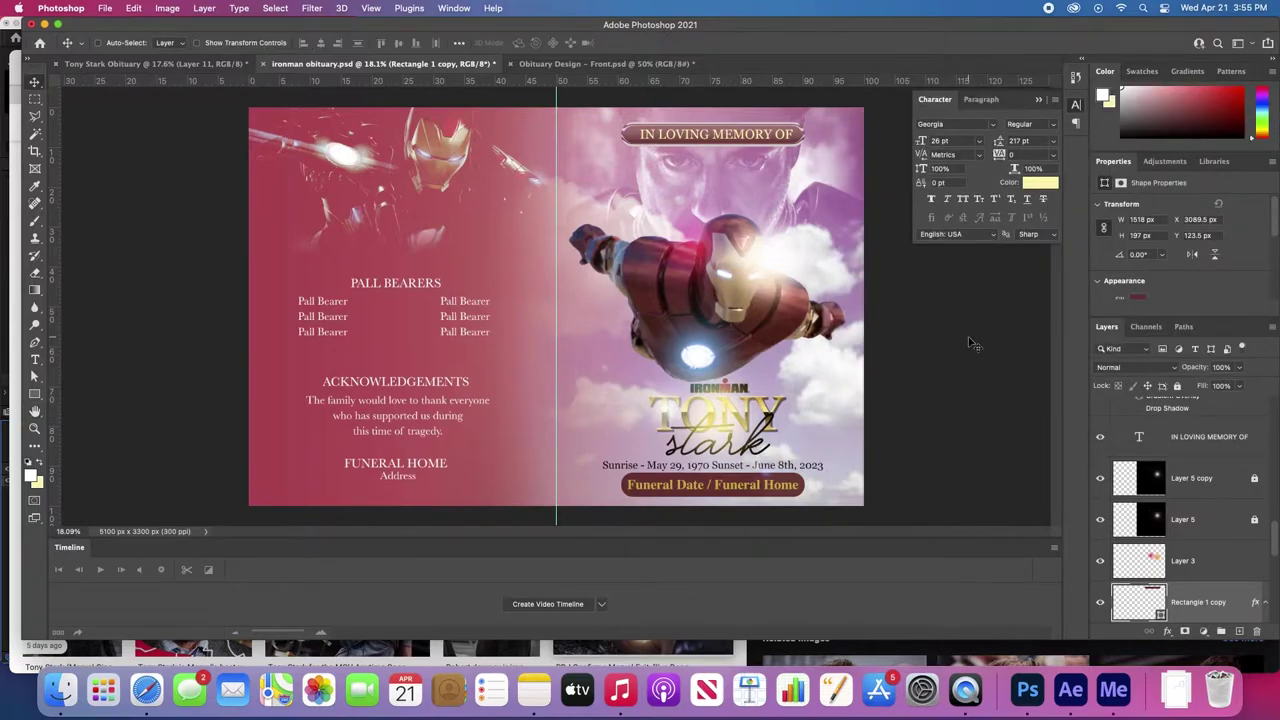
- Copy the layer style of the rounded rectangle behind the IN LOVING MEMORY OF heading
{"action": "key", "text": "z"}
{"action": "left_click_drag", "start_coordinate": [848, 329], "coordinate": [835, 332]}
{"action": "key", "text": "v"}
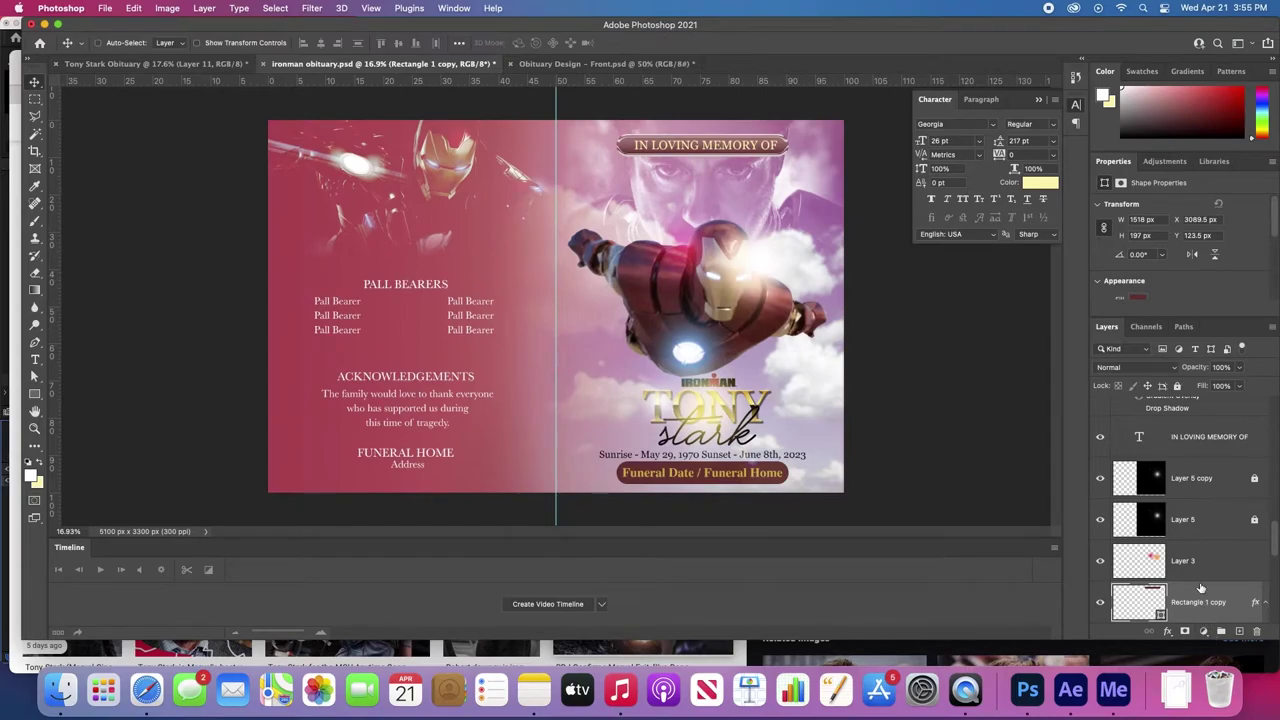
{"action": "right_click", "coordinate": [1200, 587]}
{"action": "mouse_move", "coordinate": [1113, 652]}
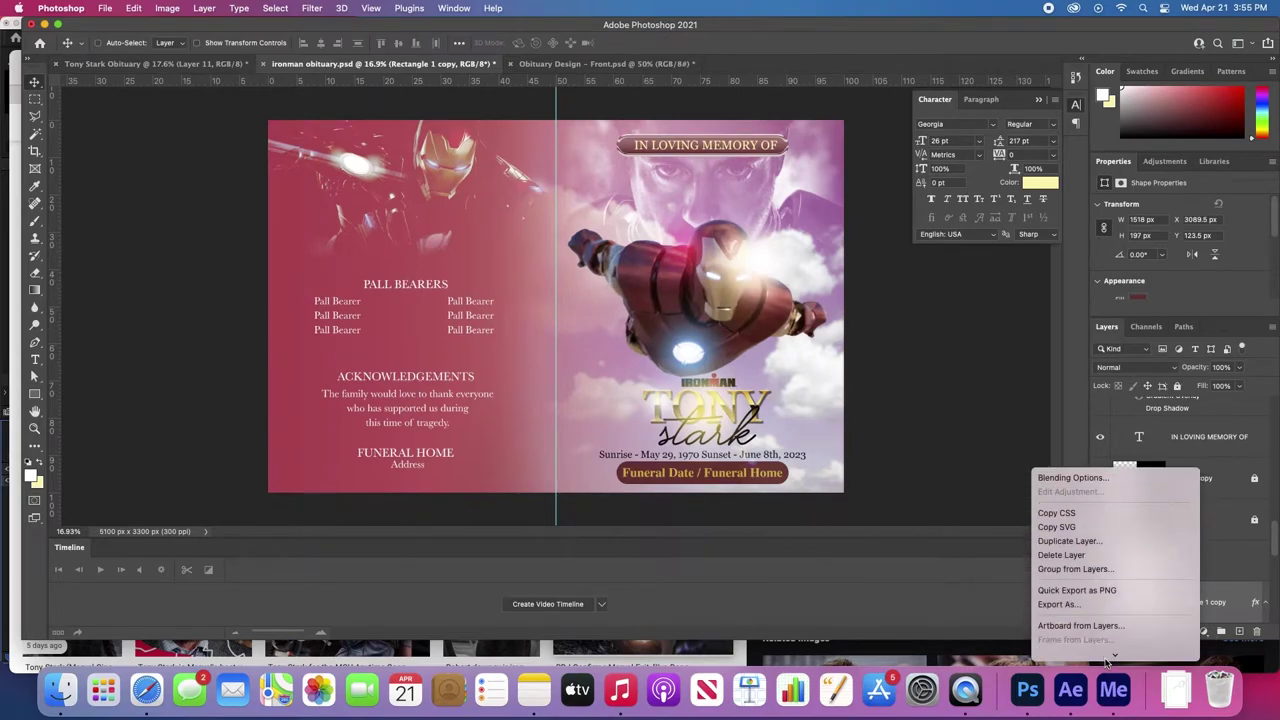
{"action": "scroll", "coordinate": [1107, 597], "scroll_direction": "down", "scroll_amount": 3}
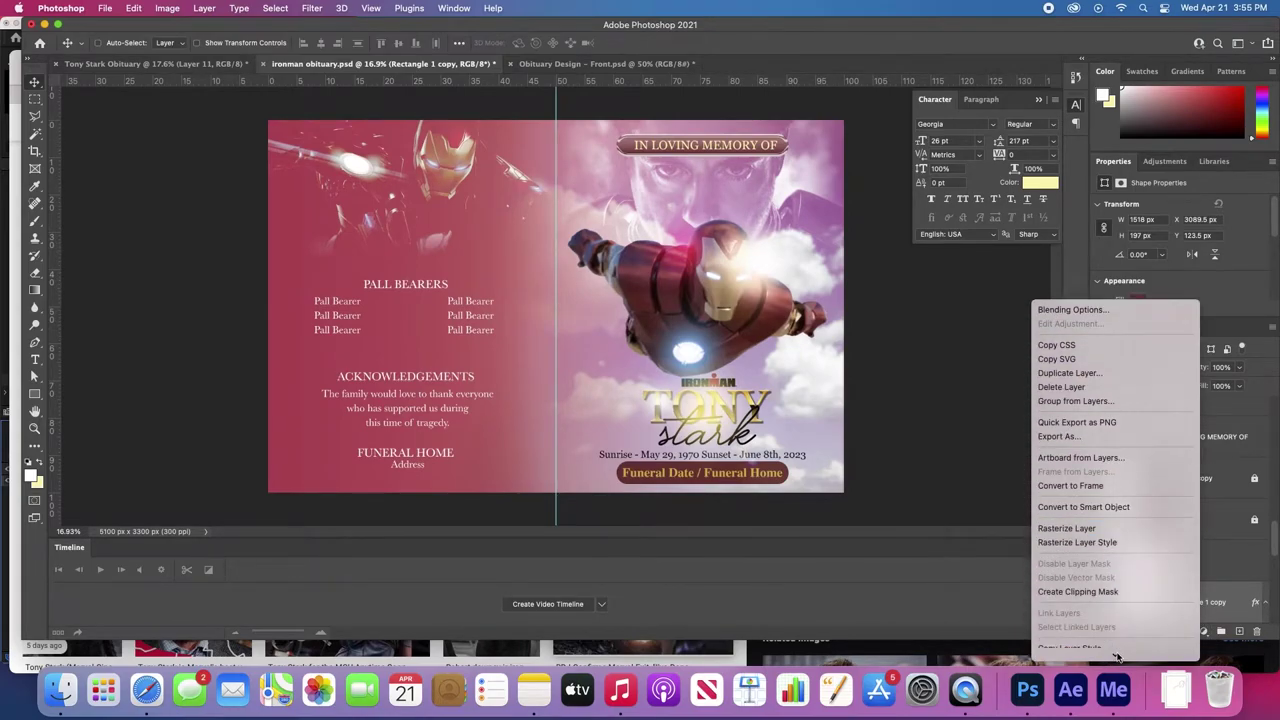
{"action": "left_click", "coordinate": [1069, 606]}
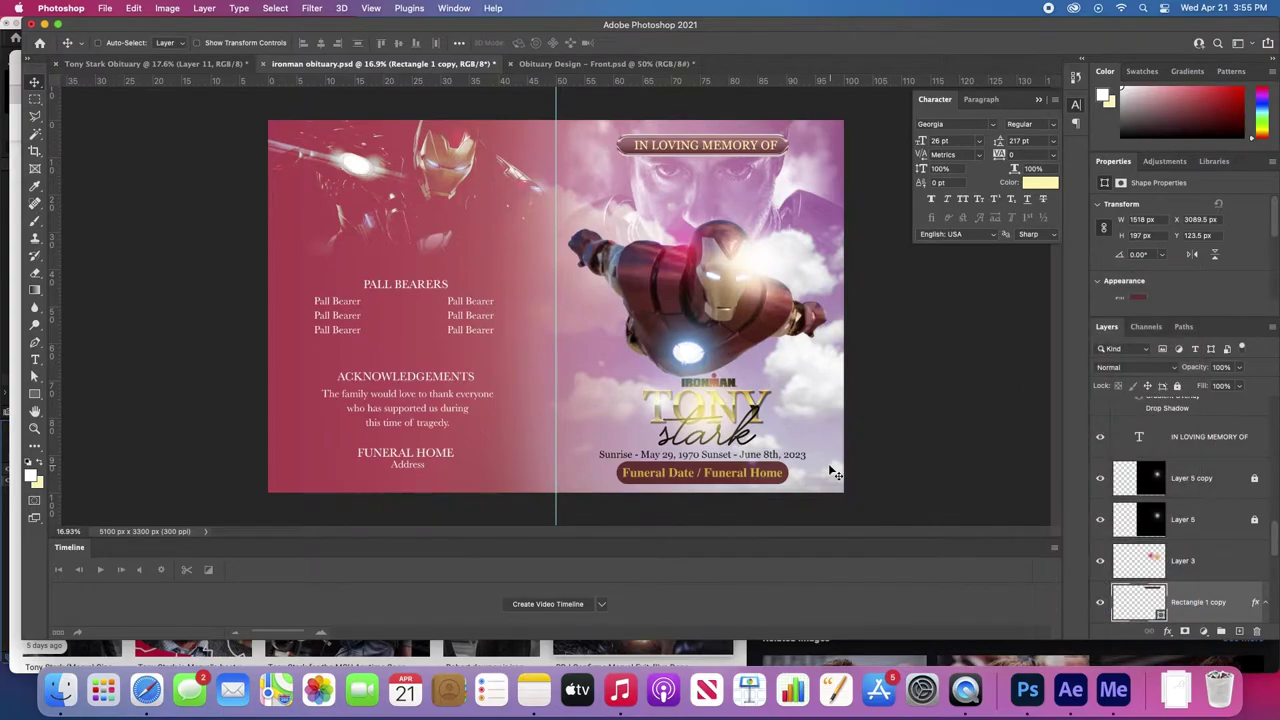
- Paste the copied layer style onto the rounded rectangle behind Funeral Date / Funeral Home
{"action": "left_click", "coordinate": [626, 480]}
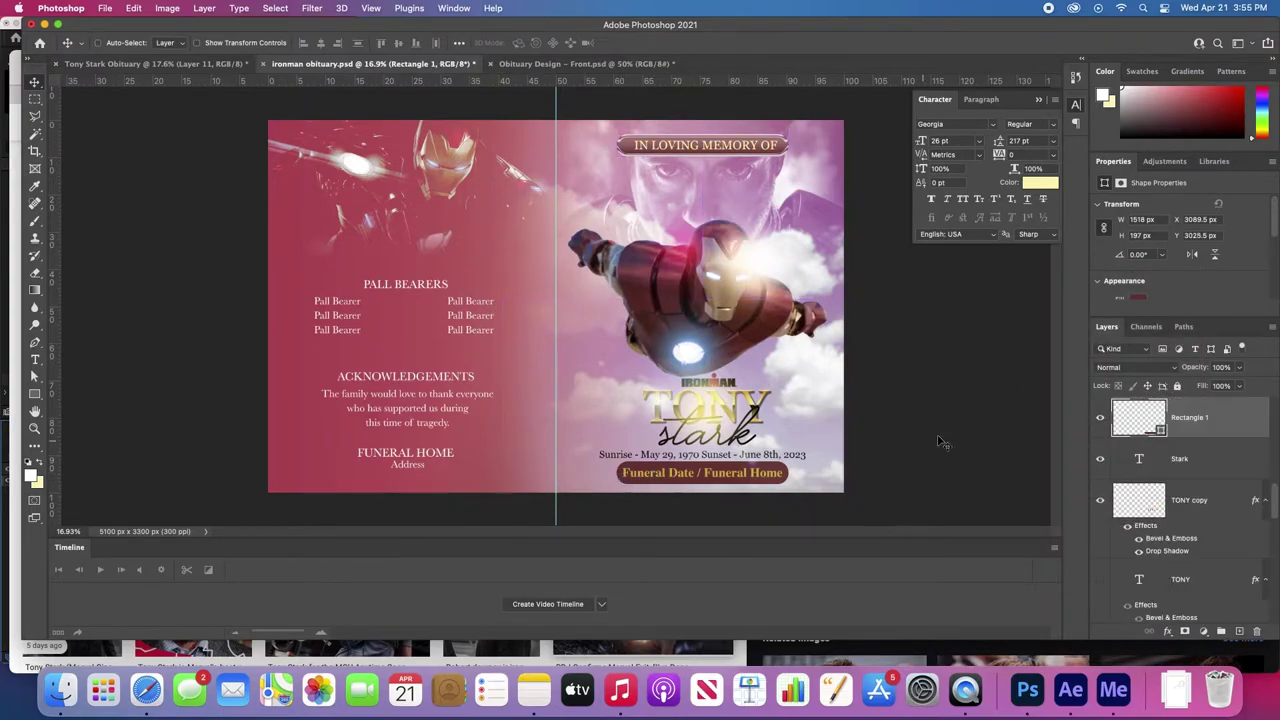
{"action": "left_click", "coordinate": [1100, 417]}
{"action": "left_click", "coordinate": [1100, 417]}
{"action": "right_click", "coordinate": [1213, 416]}
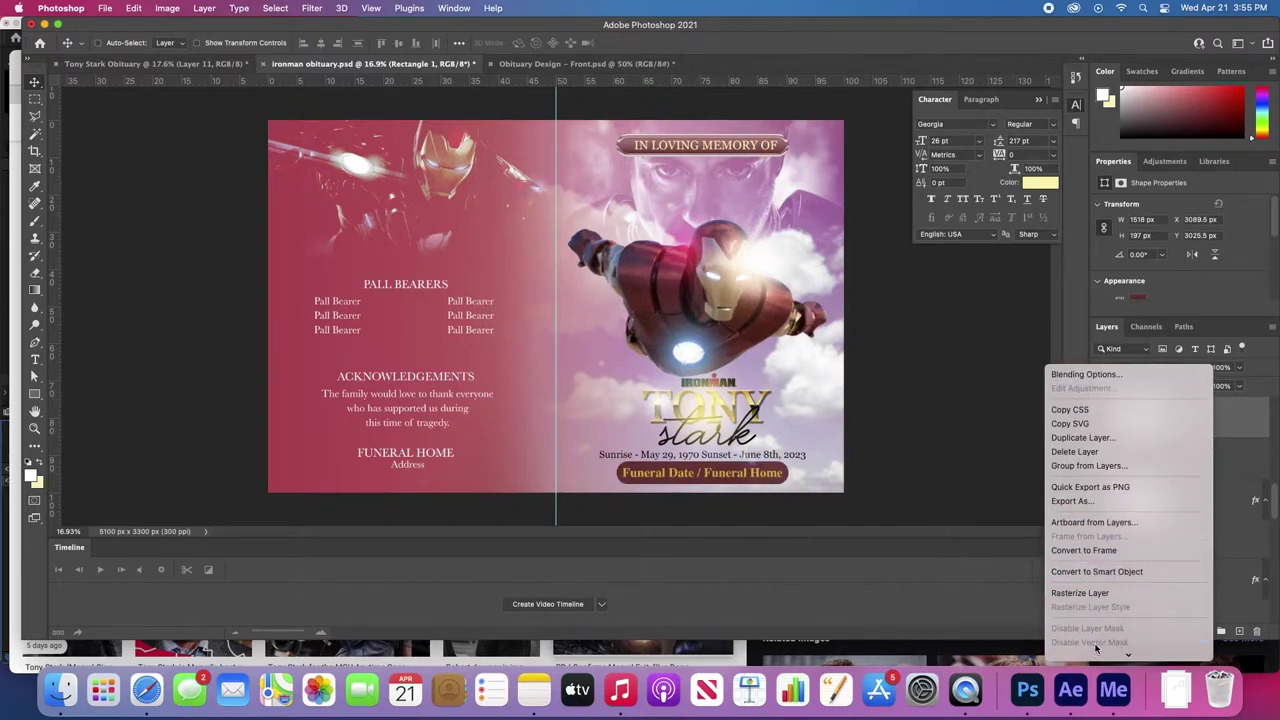
{"action": "scroll", "coordinate": [1103, 612], "scroll_direction": "down", "scroll_amount": 2}
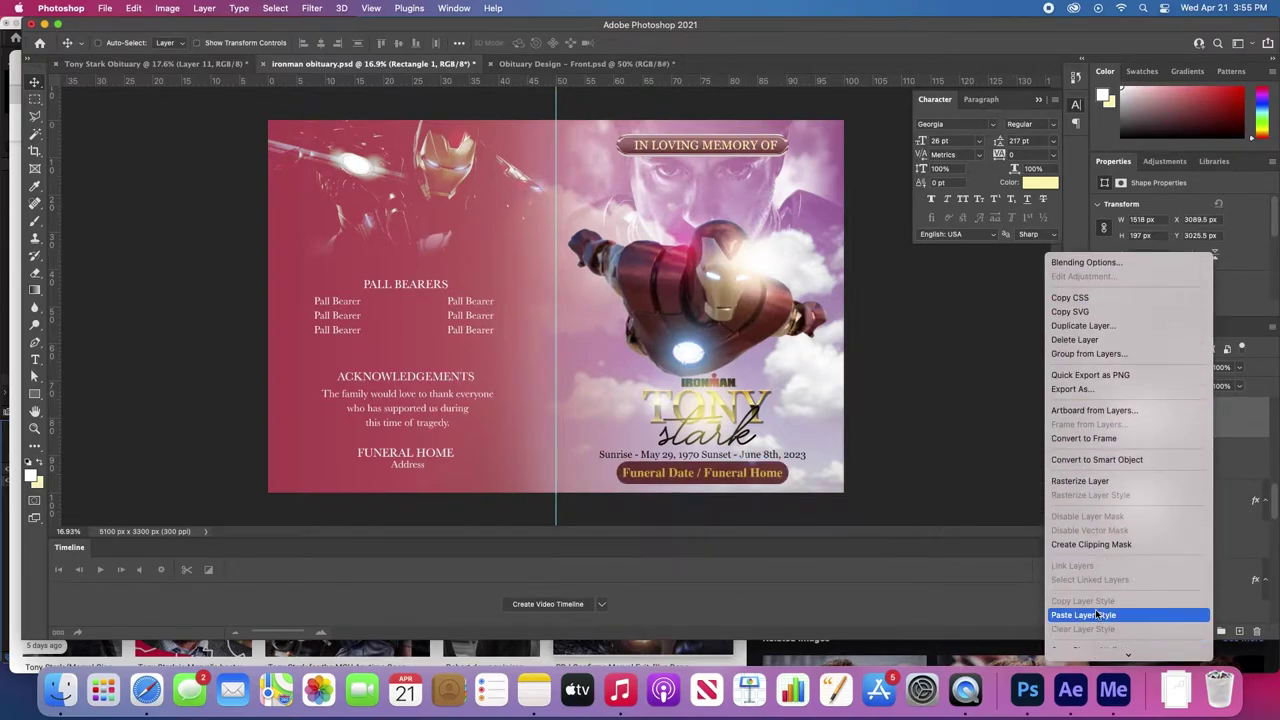
{"action": "left_click", "coordinate": [1096, 614]}
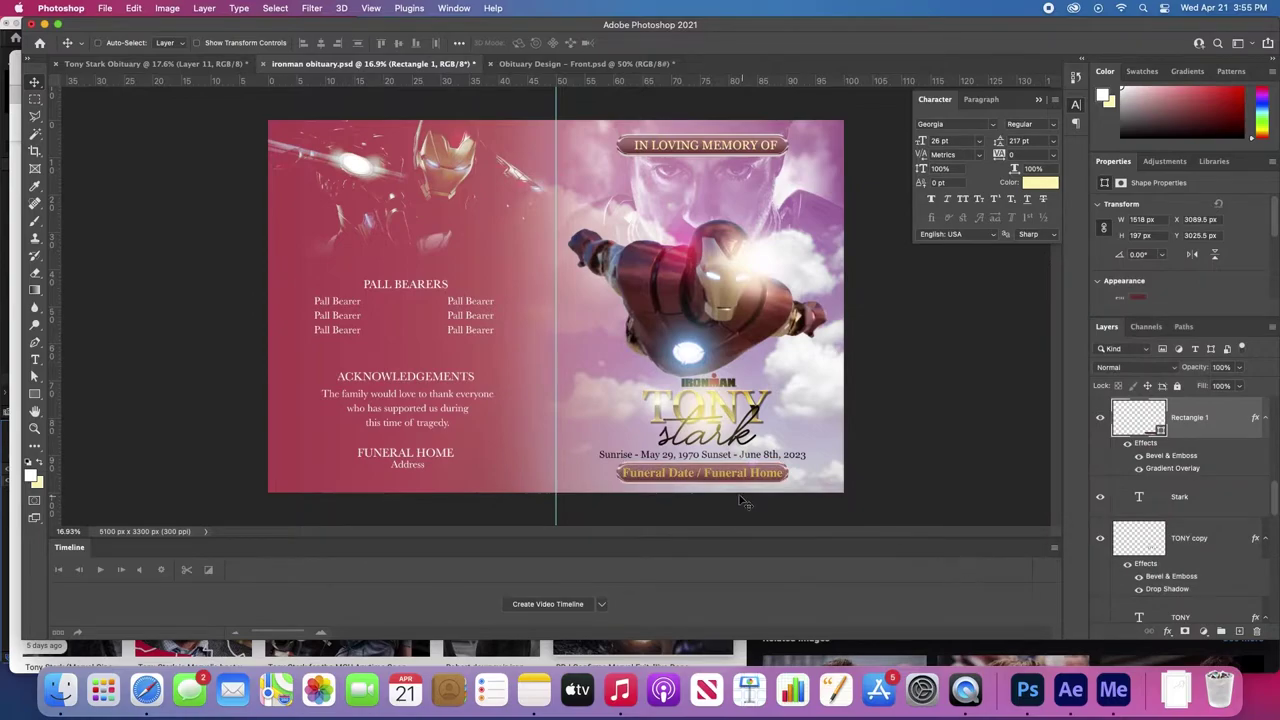
- Change the font of the Funeral Date / Funeral Home text to Baskerville Regular
{"action": "double_click", "coordinate": [714, 472]}
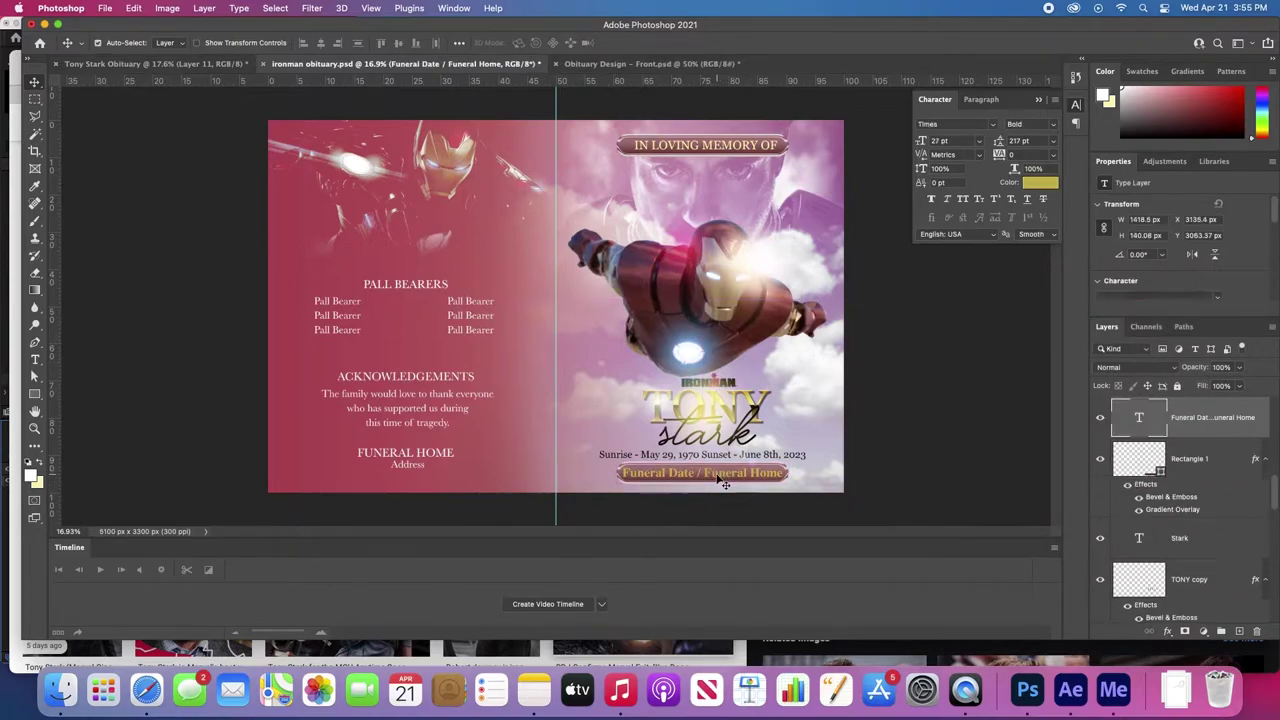
{"action": "triple_click", "coordinate": [714, 472]}
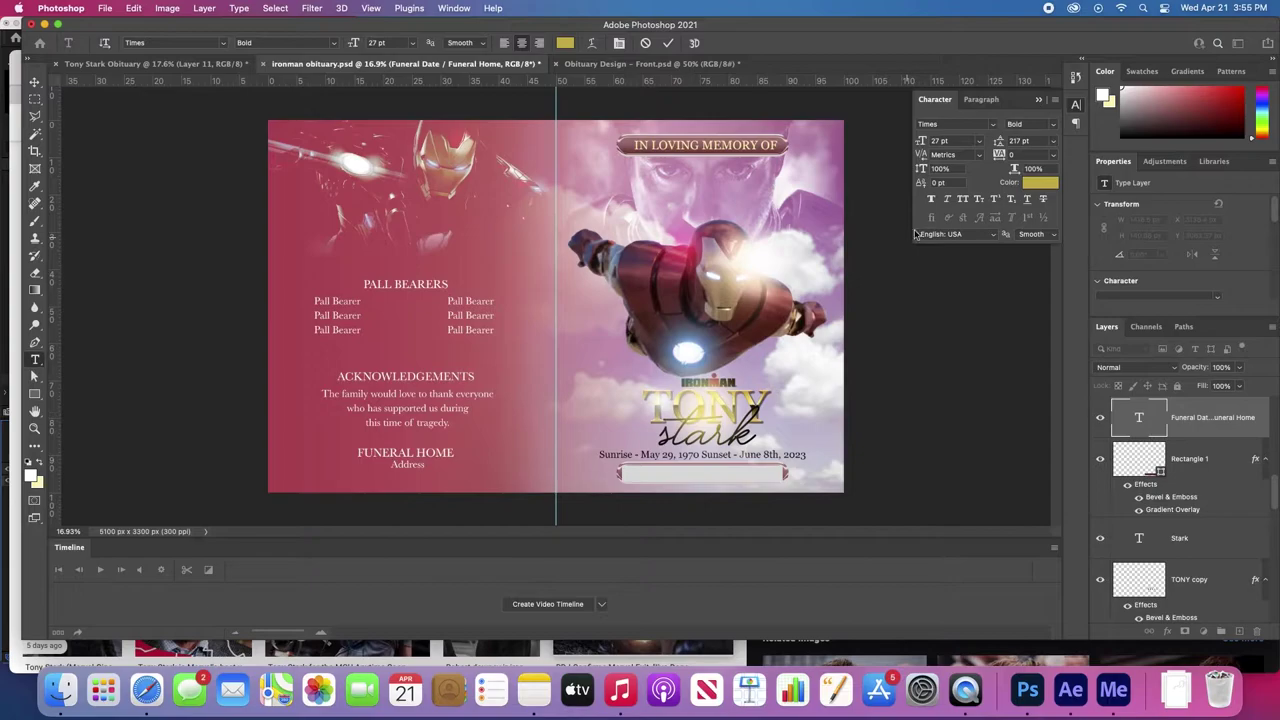
{"action": "left_click", "coordinate": [973, 122]}
{"action": "type", "text": "baskervil"}
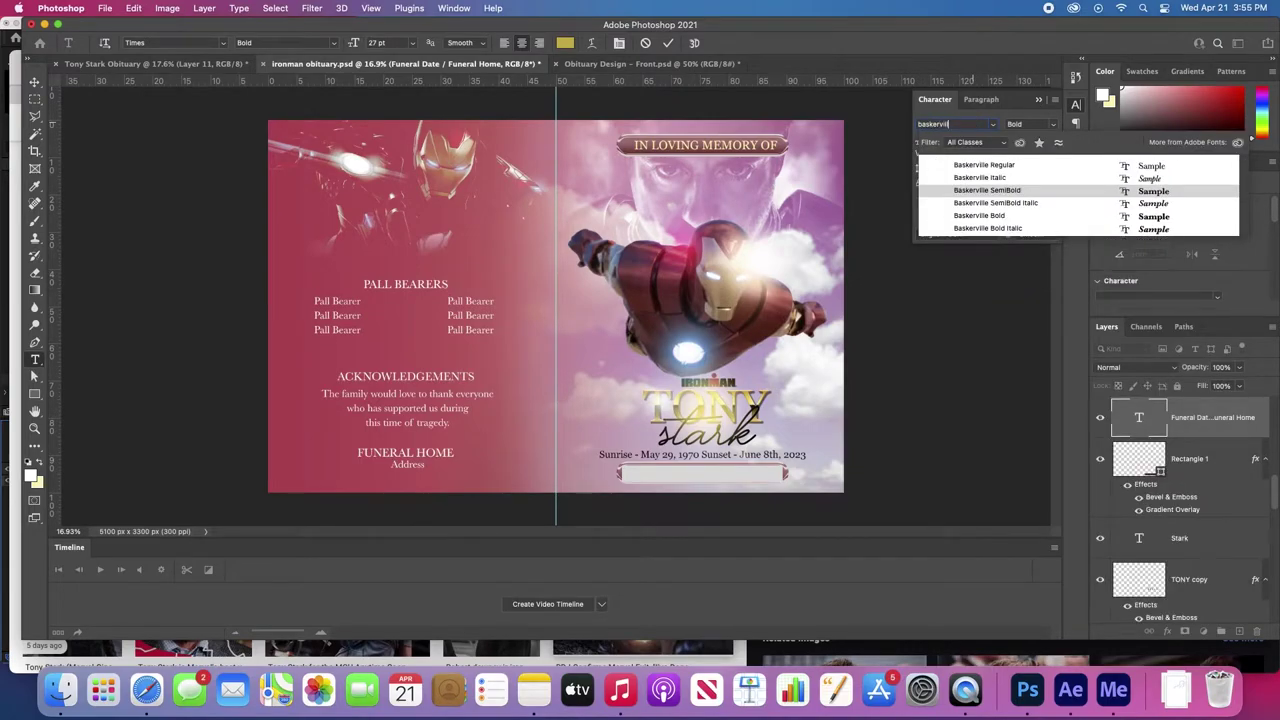
{"action": "type", "text": "le"}
{"action": "key", "text": "Up"}
{"action": "key", "text": "Up"}
{"action": "key", "text": "Return"}
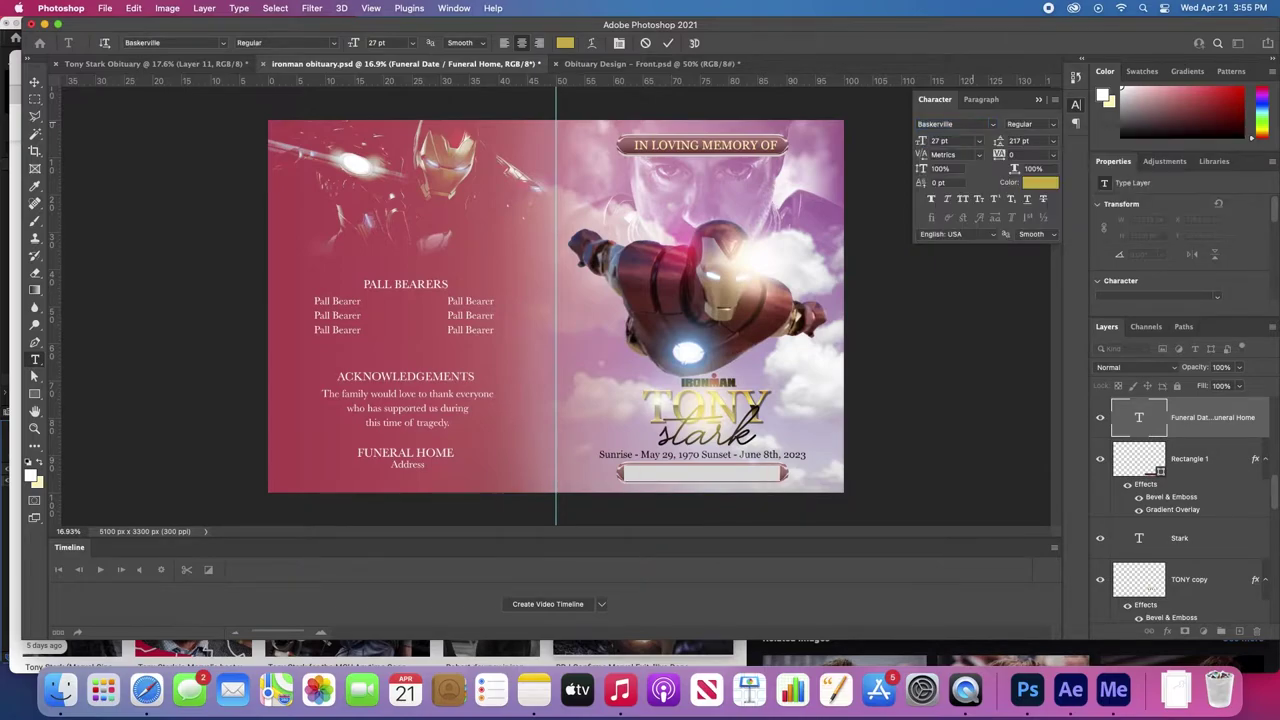
{"action": "key", "text": "Escape"}
{"action": "key", "text": "v"}
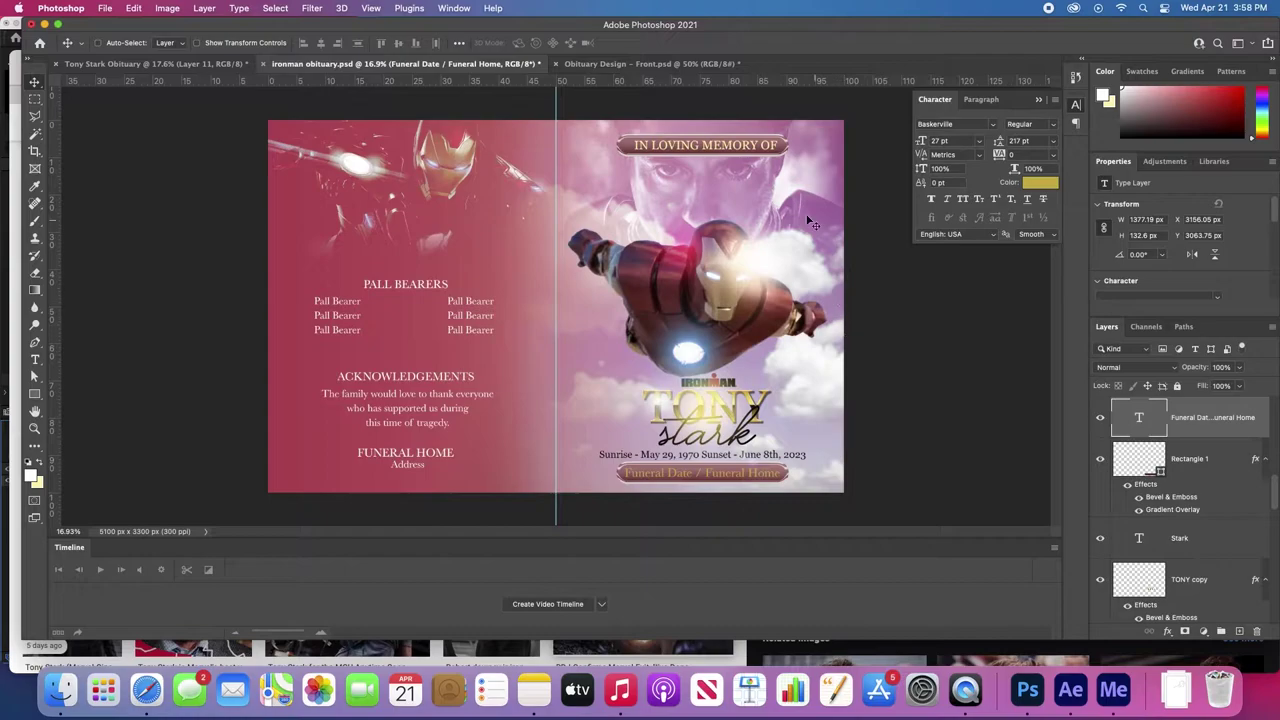
- Duplicate the styled heading rectangle behind PALL BEARERS, narrow it to about 949 px wide, and move it up together with its text
{"action": "key", "text": "super"}
{"action": "left_click", "coordinate": [788, 154], "text": "super"}
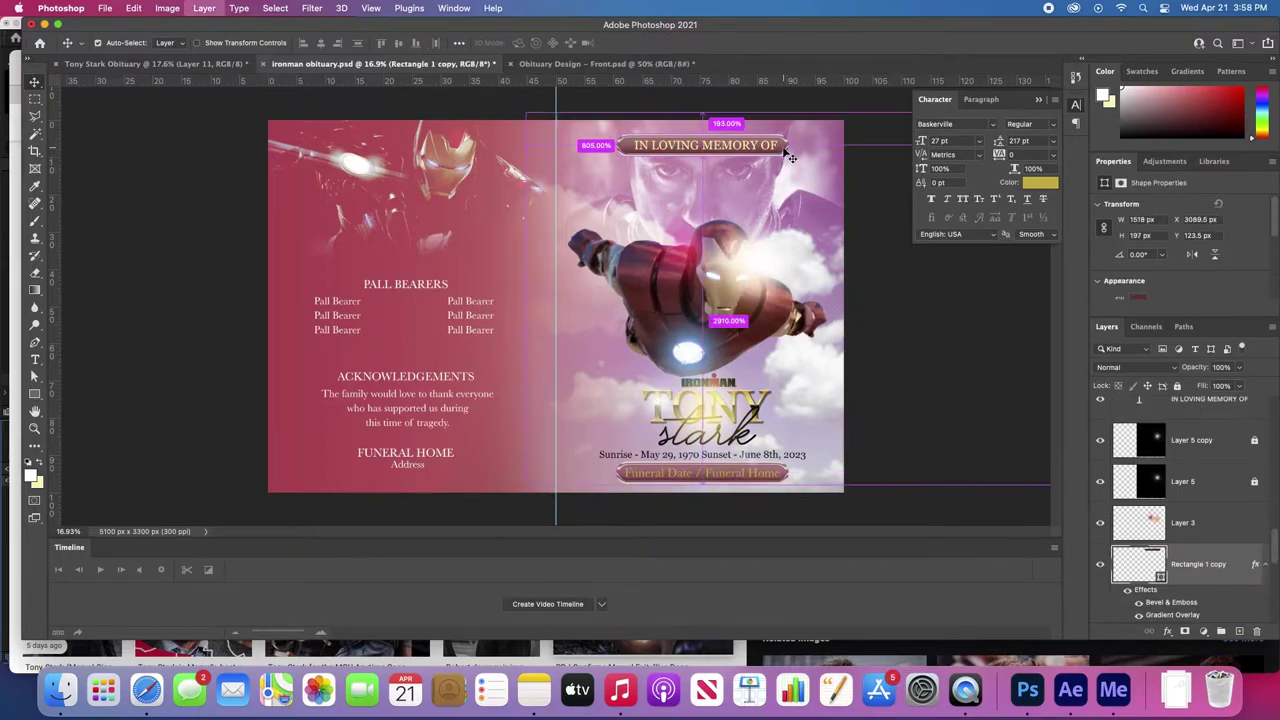
{"action": "left_click_drag", "start_coordinate": [788, 154], "coordinate": [422, 288]}
{"action": "key", "text": "super+t"}
{"action": "key", "text": "Return"}
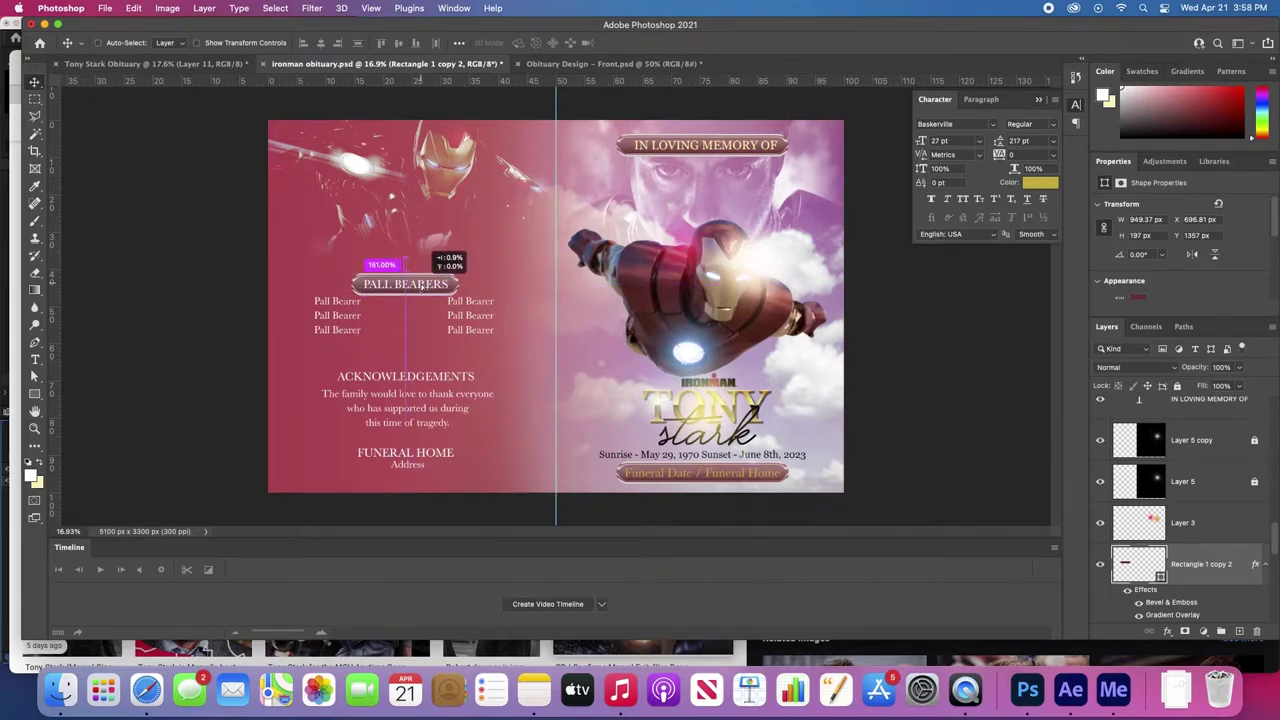
{"action": "left_click_drag", "start_coordinate": [422, 285], "coordinate": [423, 280]}
{"action": "left_click", "coordinate": [422, 285], "text": "shift"}
{"action": "left_click", "coordinate": [516, 286], "text": "super"}
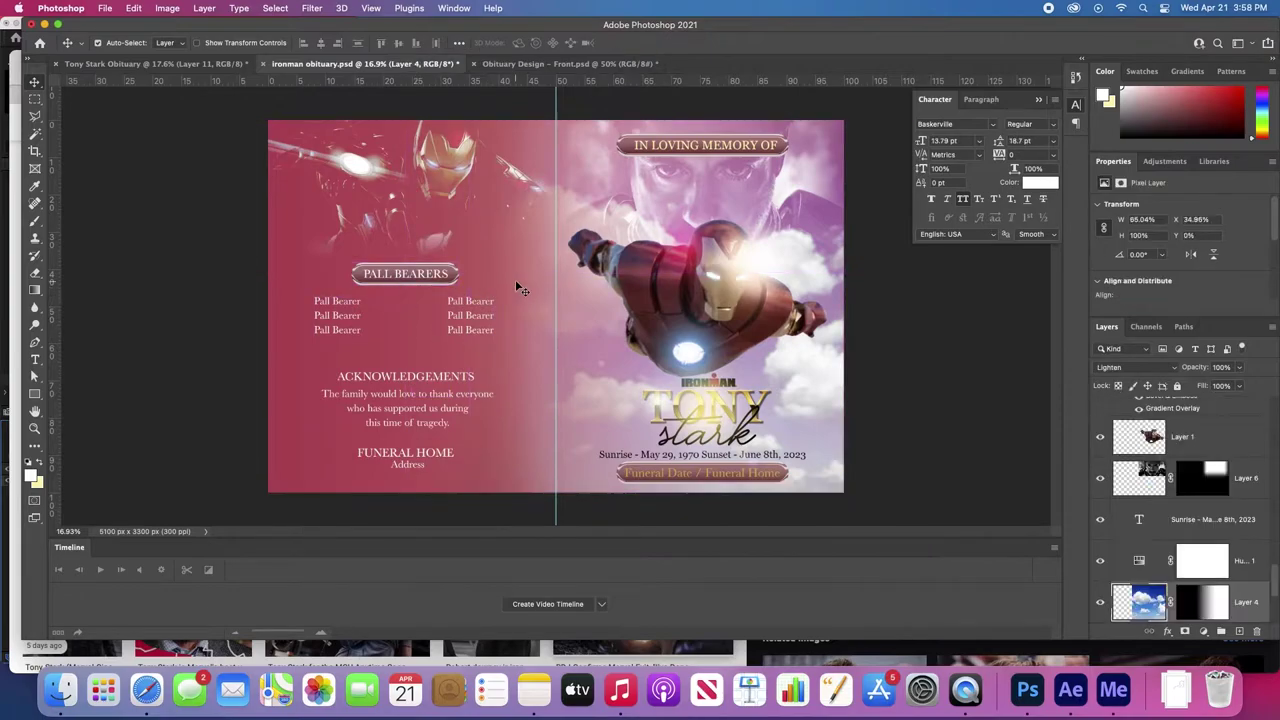
- Duplicate the PALL BEARERS rectangle behind the ACKNOWLEDGEMENTS heading and widen it to span the whole word
{"action": "left_click", "coordinate": [458, 275]}
{"action": "left_click_drag", "start_coordinate": [458, 275], "coordinate": [432, 376]}
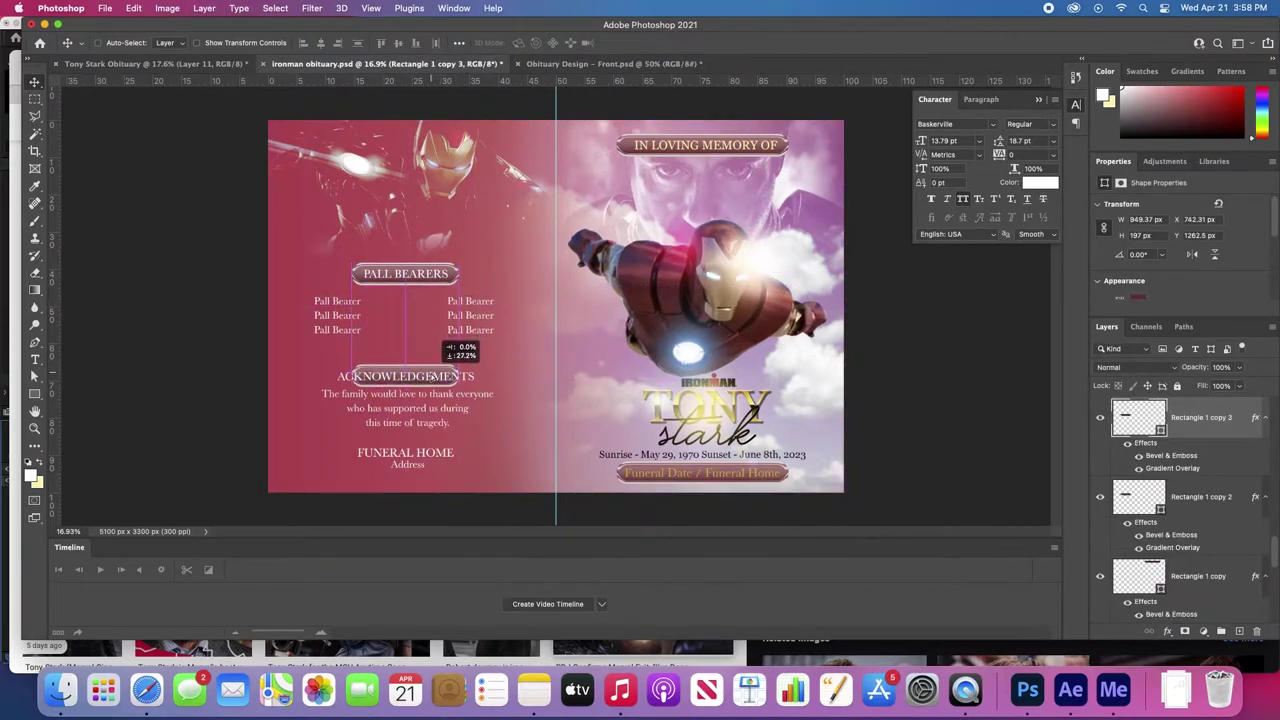
{"action": "key", "text": "super+t"}
{"action": "left_click_drag", "start_coordinate": [456, 375], "coordinate": [487, 376]}
- Duplicate the ACKNOWLEDGEMENTS rectangle behind FUNERAL HOME, scale it to about 77%, and centre the heading text on it
{"action": "left_click_drag", "start_coordinate": [350, 375], "coordinate": [406, 447]}
{"action": "key", "text": "Return"}
{"action": "key", "text": "super+t"}
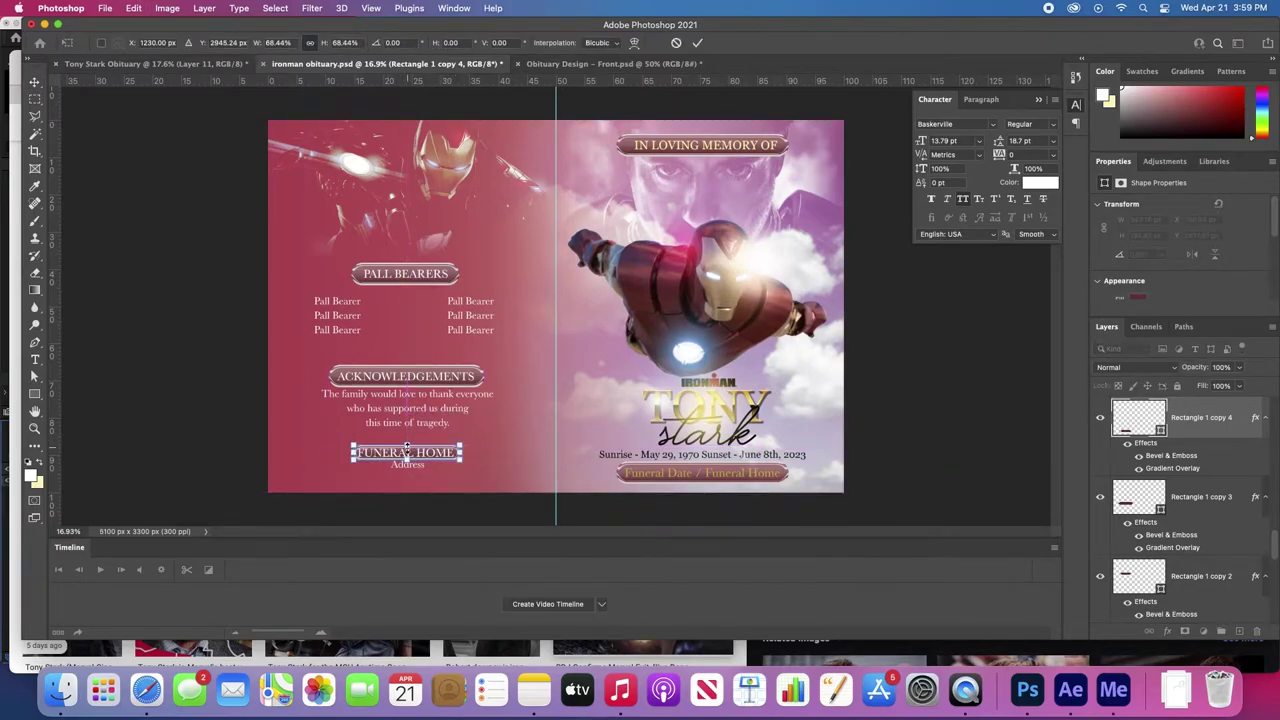
{"action": "left_click_drag", "start_coordinate": [406, 444], "coordinate": [406, 445]}
{"action": "key", "text": "super+equal"}
{"action": "key", "text": "super+equal"}
{"action": "key", "text": "super+equal"}
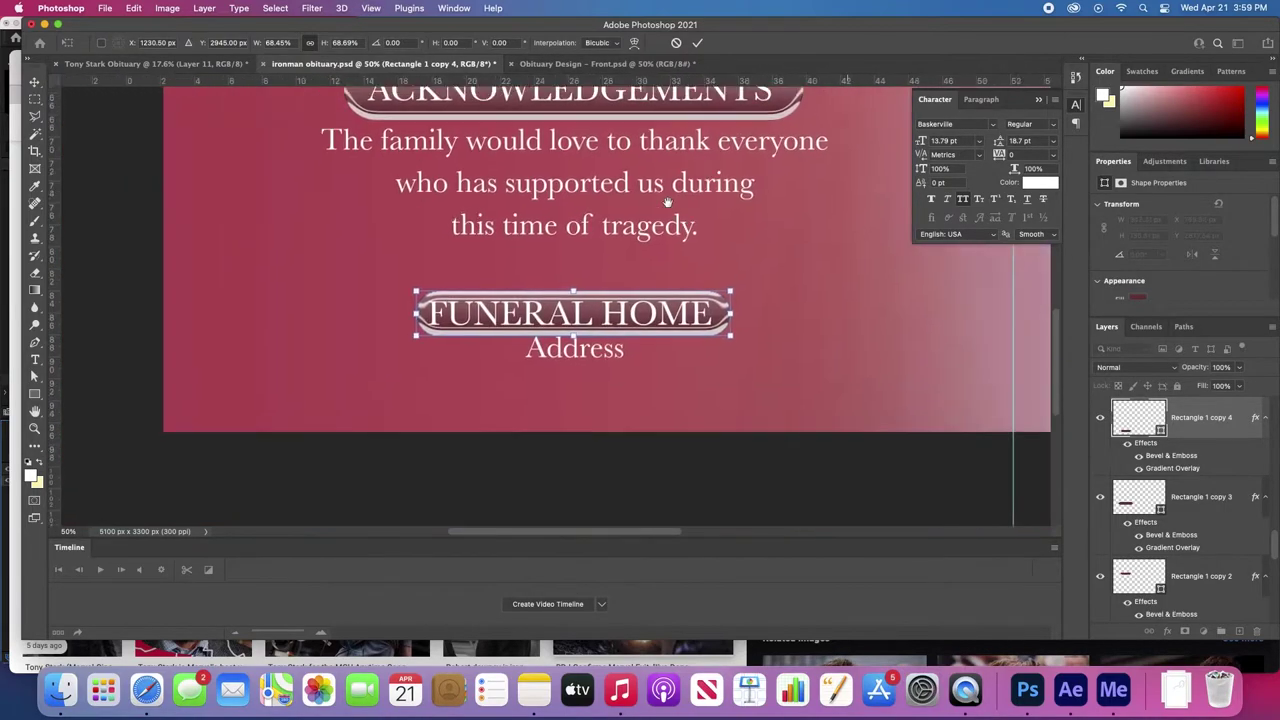
{"action": "left_click_drag", "start_coordinate": [386, 460], "coordinate": [400, 355]}
{"action": "left_click_drag", "start_coordinate": [565, 341], "coordinate": [586, 338]}
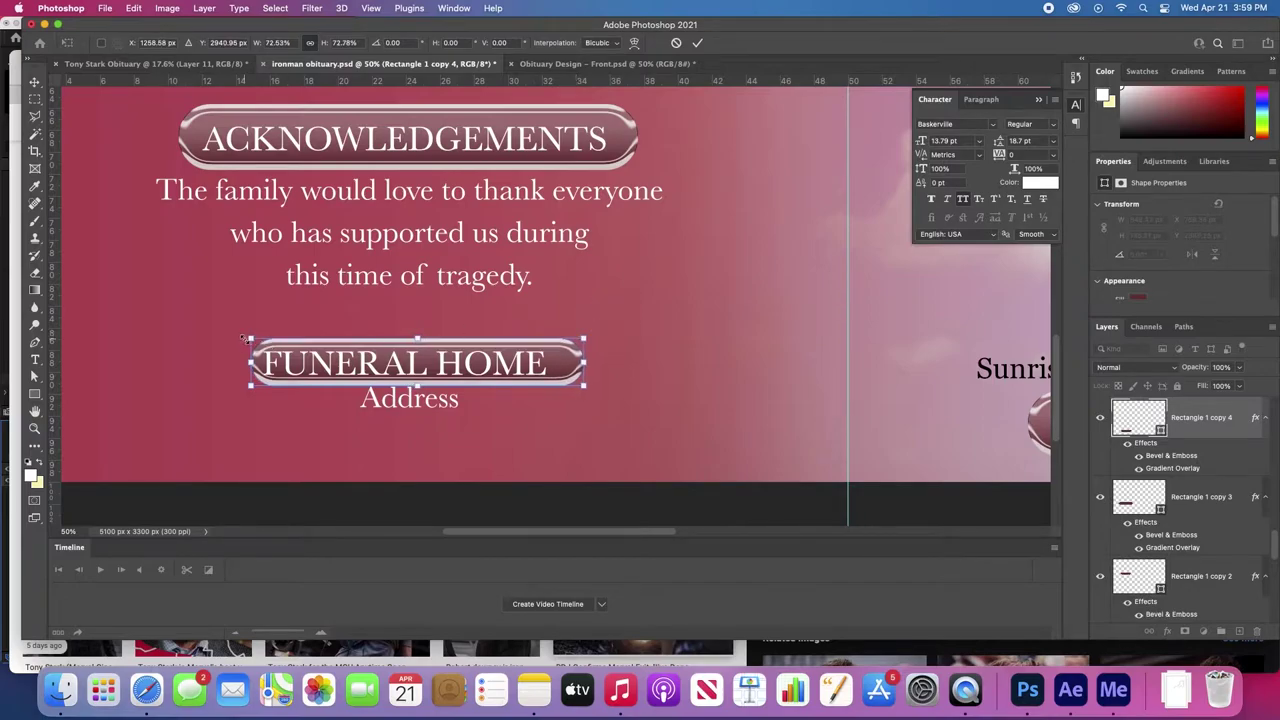
{"action": "left_click_drag", "start_coordinate": [250, 338], "coordinate": [230, 336]}
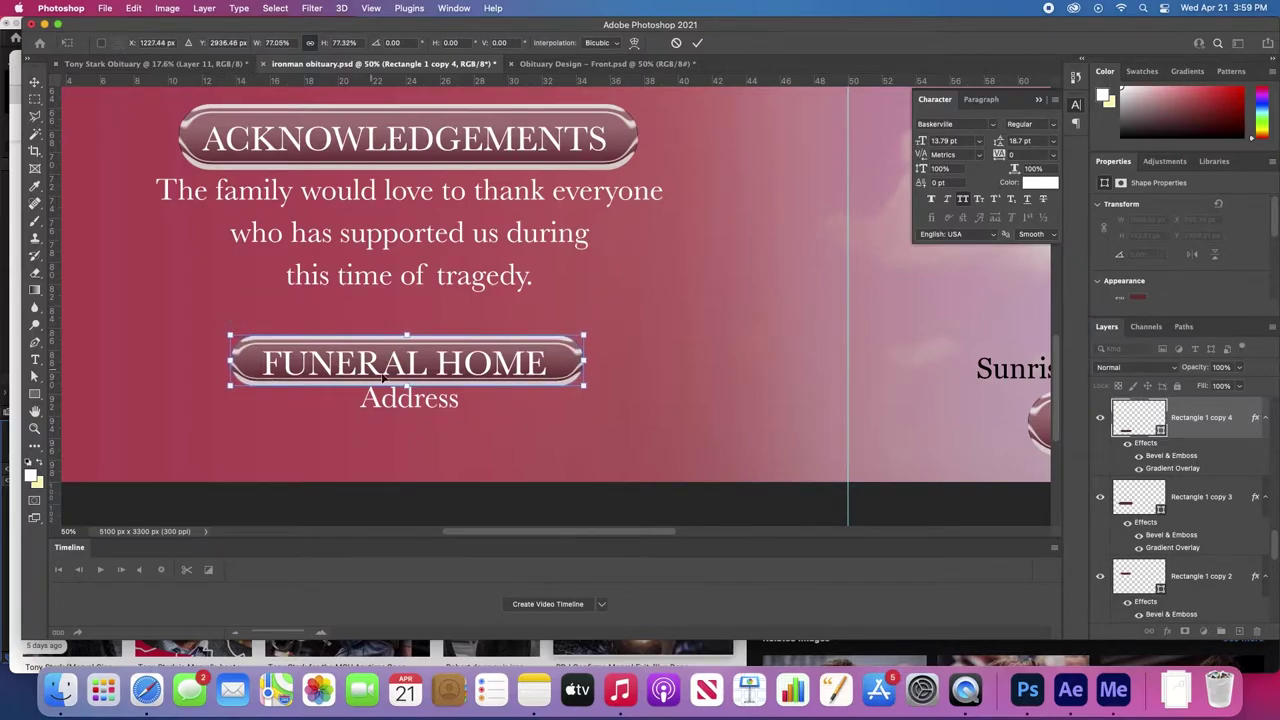
{"action": "key", "text": "Return"}
{"action": "left_click", "coordinate": [415, 370], "text": "super"}
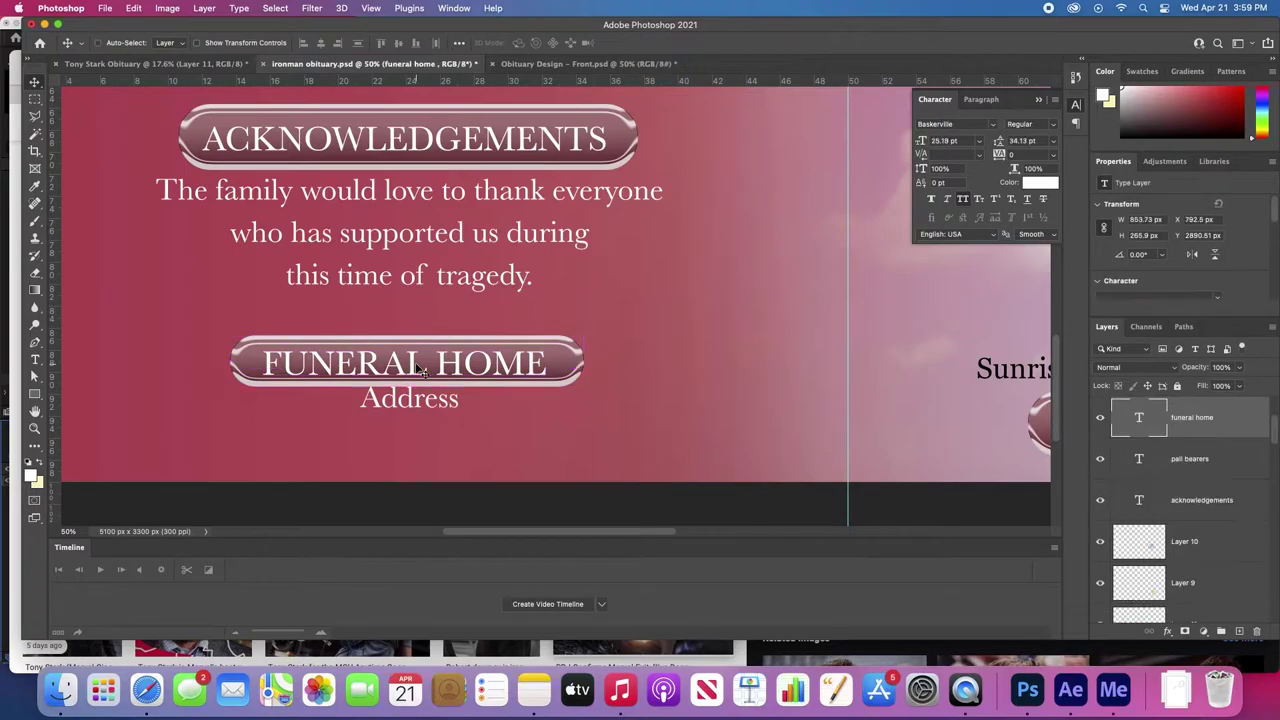
- Recolour the PALL BEARERS, ACKNOWLEDGEMENTS and FUNERAL HOME headings to pale gold fcf6ab, sampled from the IN LOVING MEMORY OF lettering
{"action": "scroll", "coordinate": [418, 368], "scroll_direction": "down", "scroll_amount": 6}
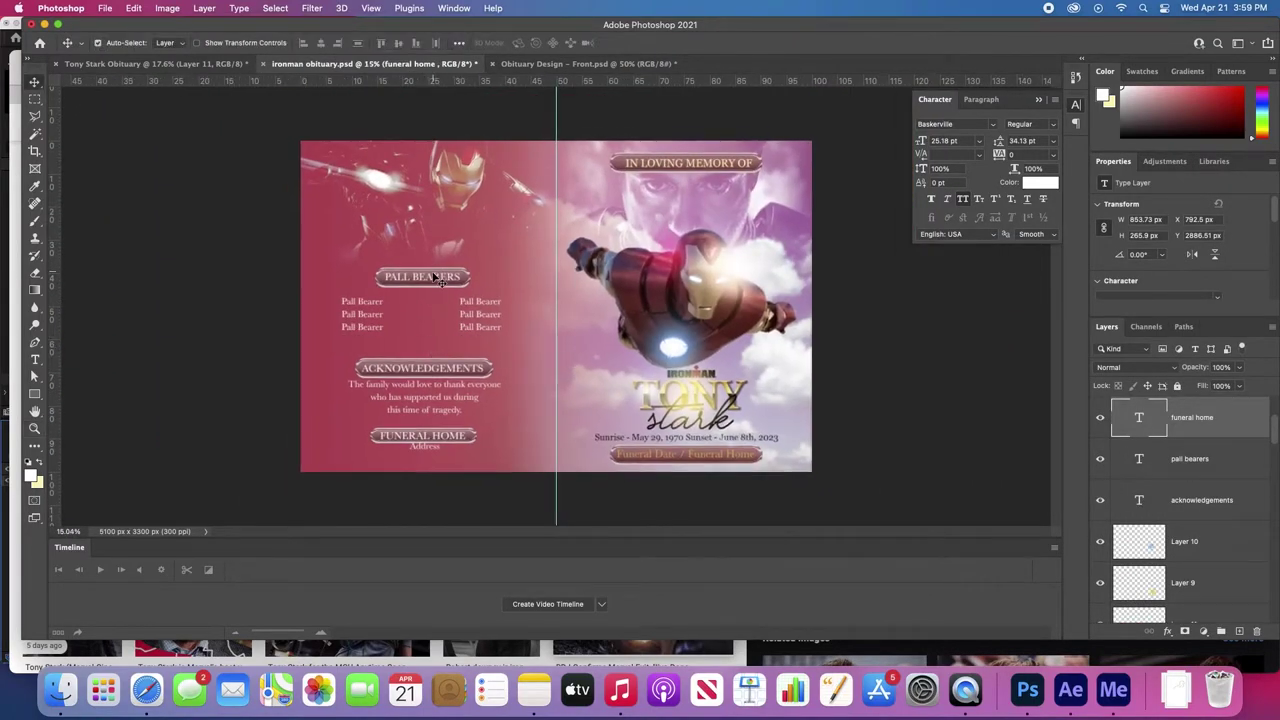
{"action": "left_click", "coordinate": [440, 276], "text": "super"}
{"action": "left_click", "coordinate": [448, 370], "text": "shift"}
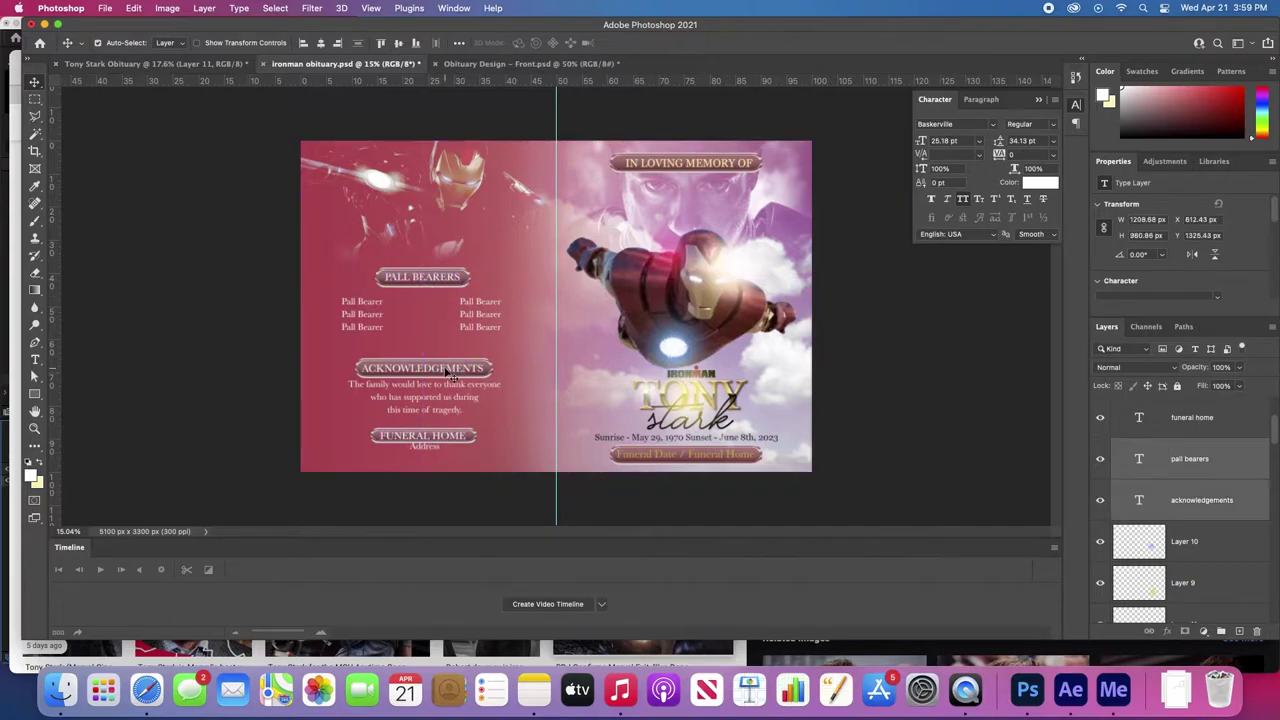
{"action": "left_click", "coordinate": [440, 437], "text": "shift"}
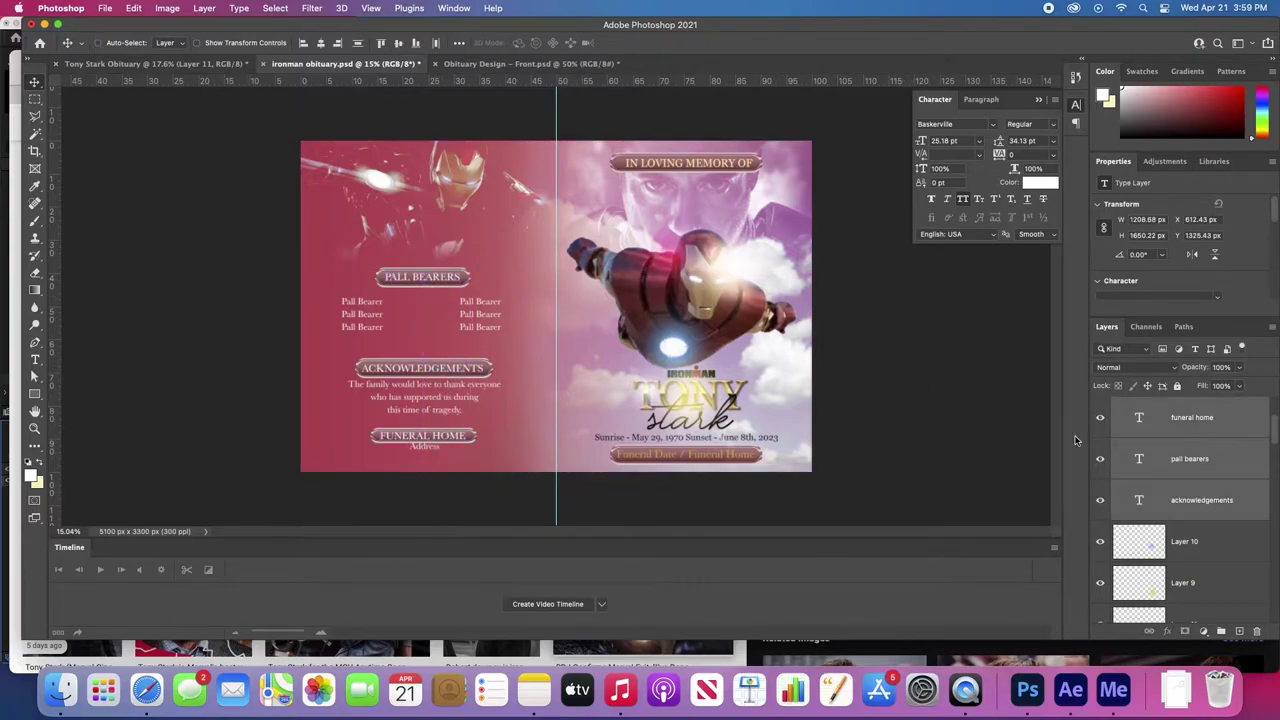
{"action": "left_click", "coordinate": [1040, 182]}
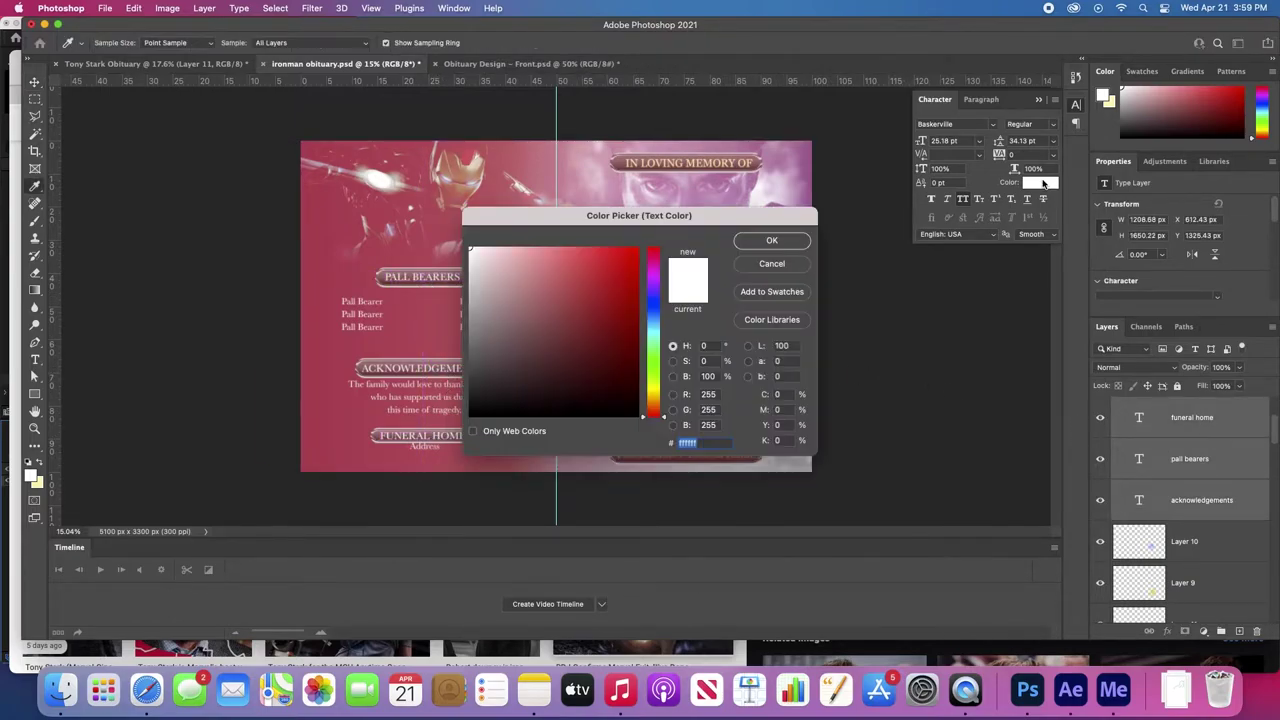
{"action": "left_click", "coordinate": [717, 155]}
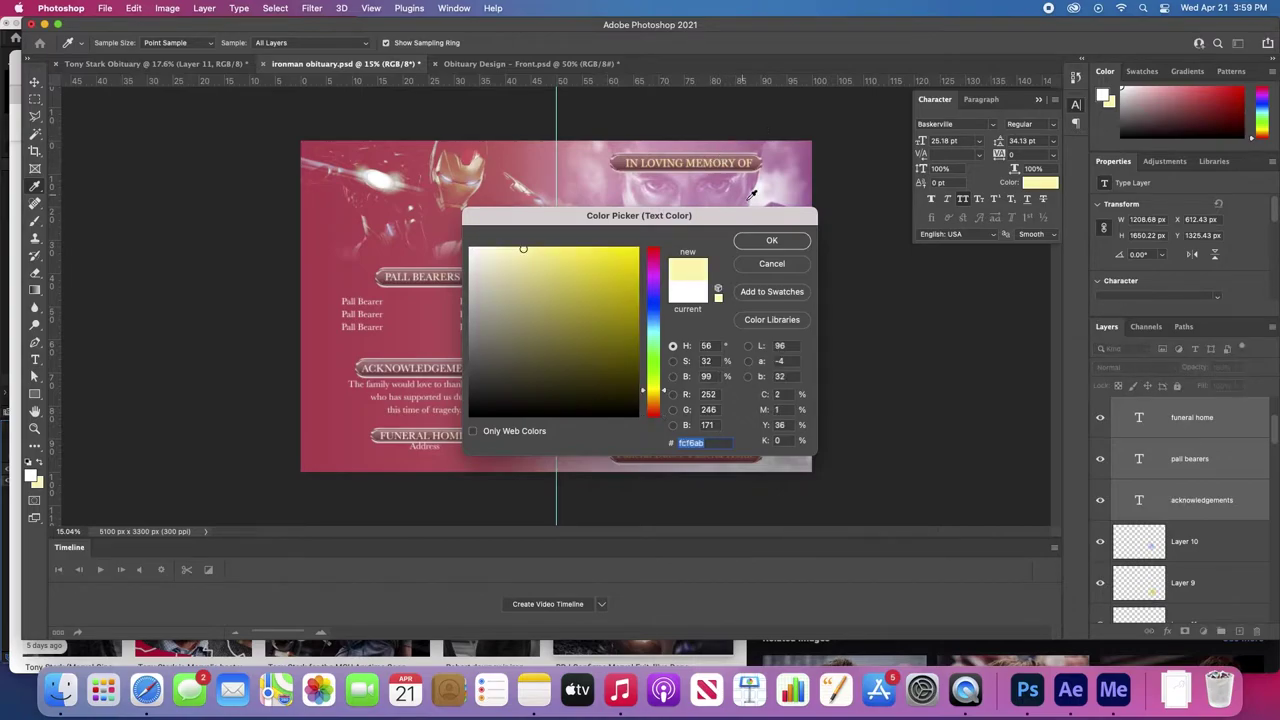
{"action": "left_click", "coordinate": [772, 240]}
{"action": "left_click", "coordinate": [213, 369]}
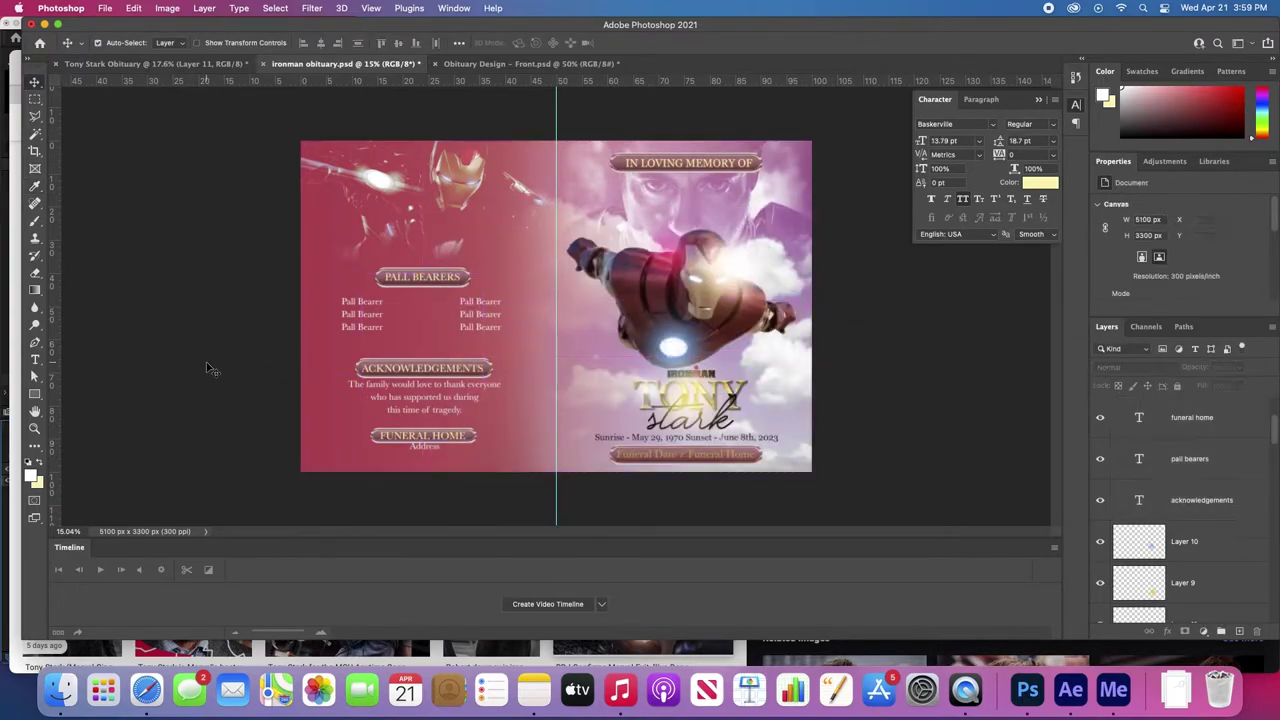
{"action": "key", "text": "super+equal"}
{"action": "key", "text": "super+equal"}
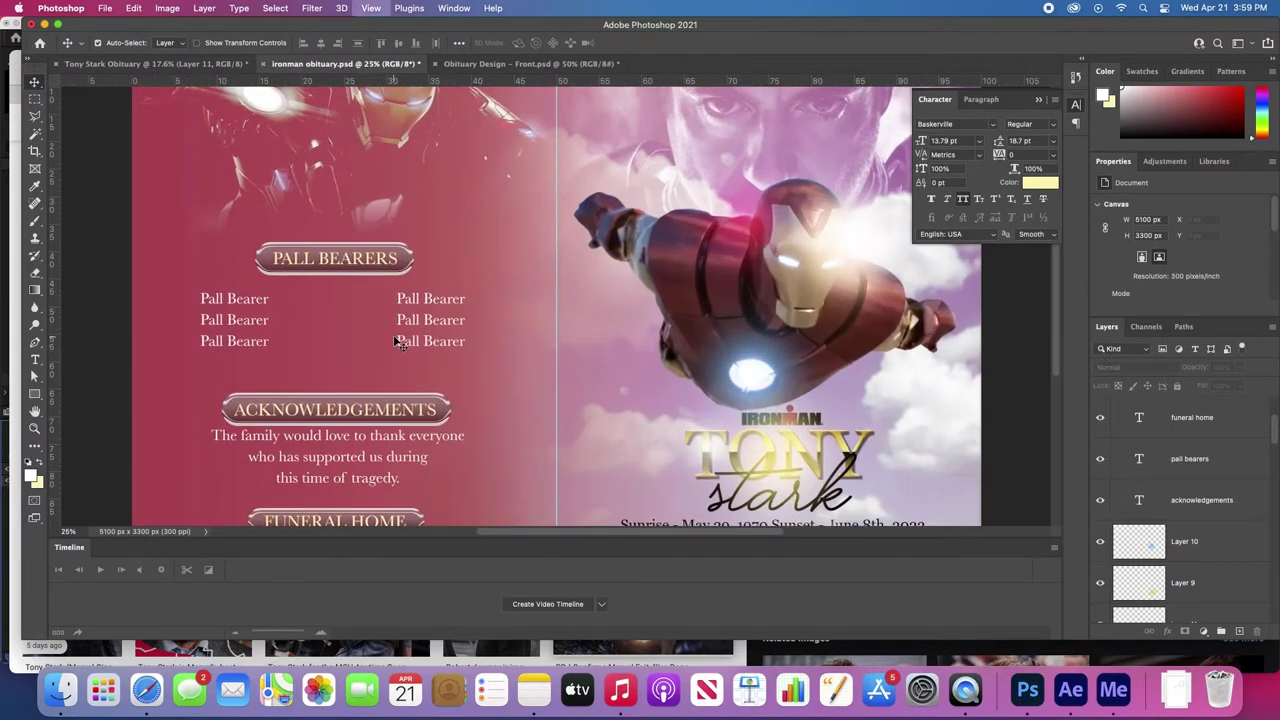
- Add a layer above the orange gradient layer and draw a black-to-transparent gradient fading across the page from the left edge
{"action": "key", "text": "super+minus"}
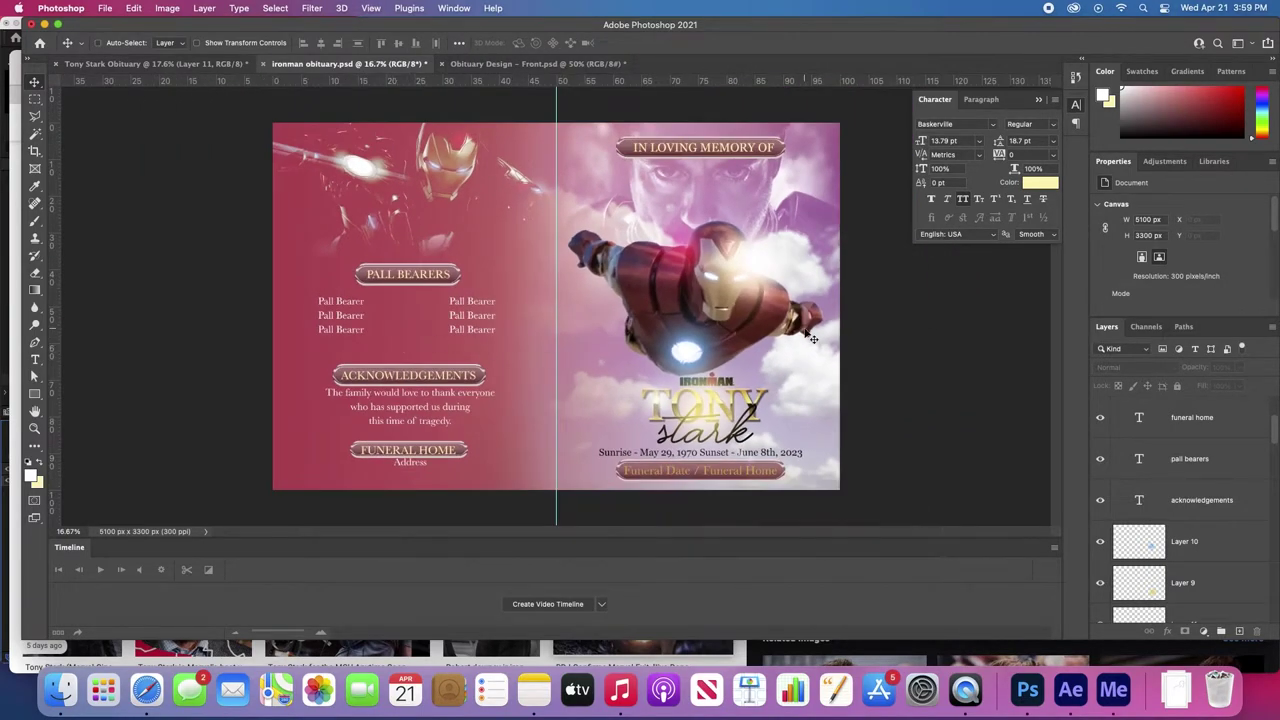
{"action": "scroll", "coordinate": [1158, 430], "scroll_direction": "up", "scroll_amount": 3}
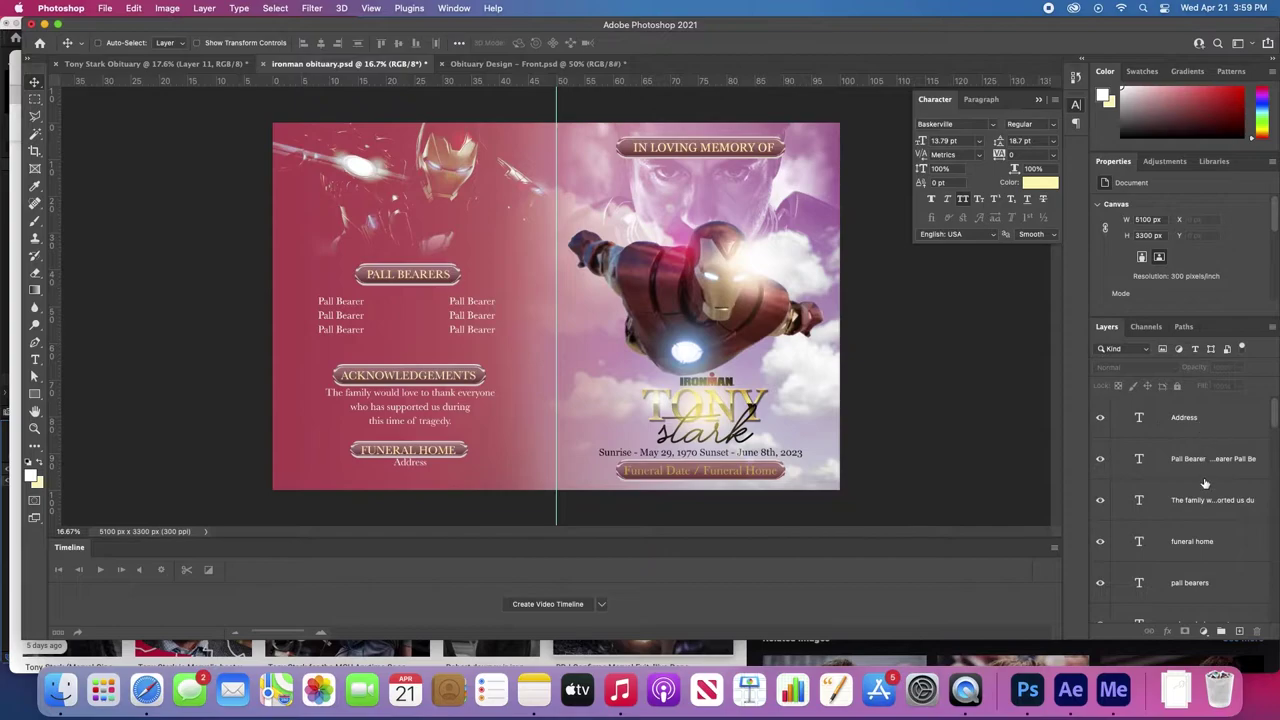
{"action": "scroll", "coordinate": [1205, 484], "scroll_direction": "down", "scroll_amount": 10}
{"action": "left_click", "coordinate": [1214, 493]}
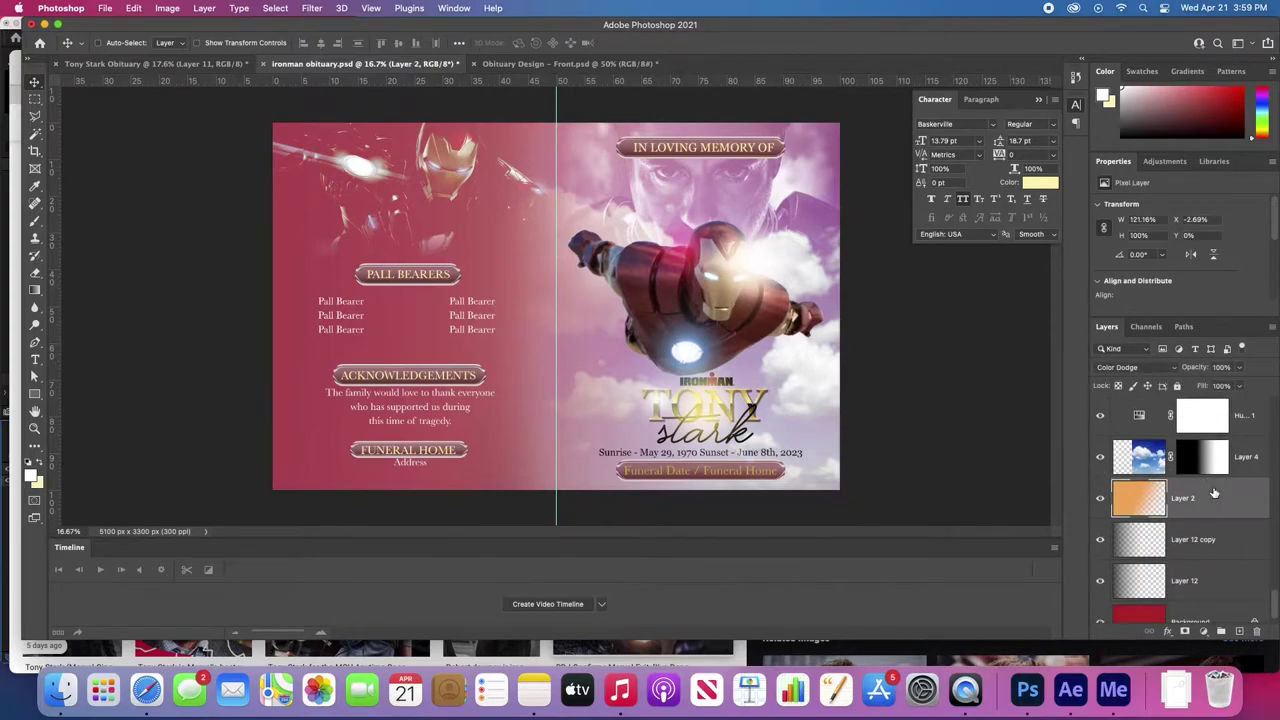
{"action": "left_click", "coordinate": [1240, 631]}
{"action": "key", "text": "g"}
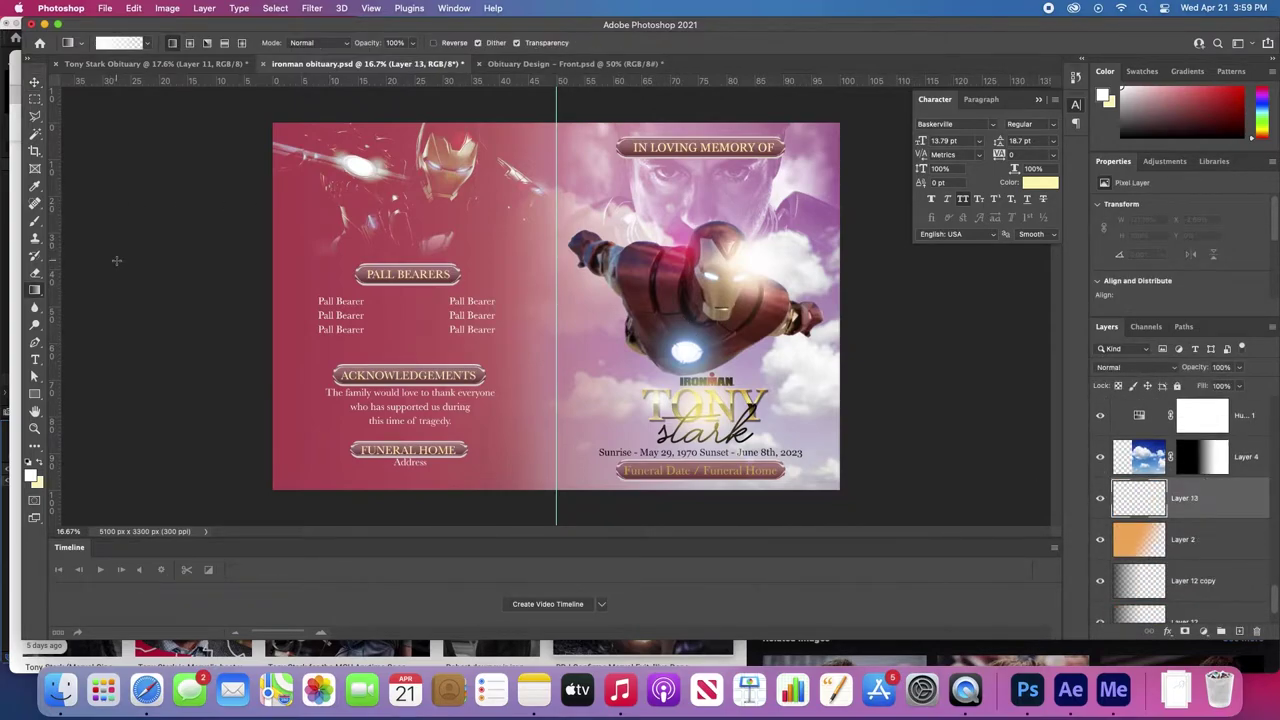
{"action": "key", "text": "d"}
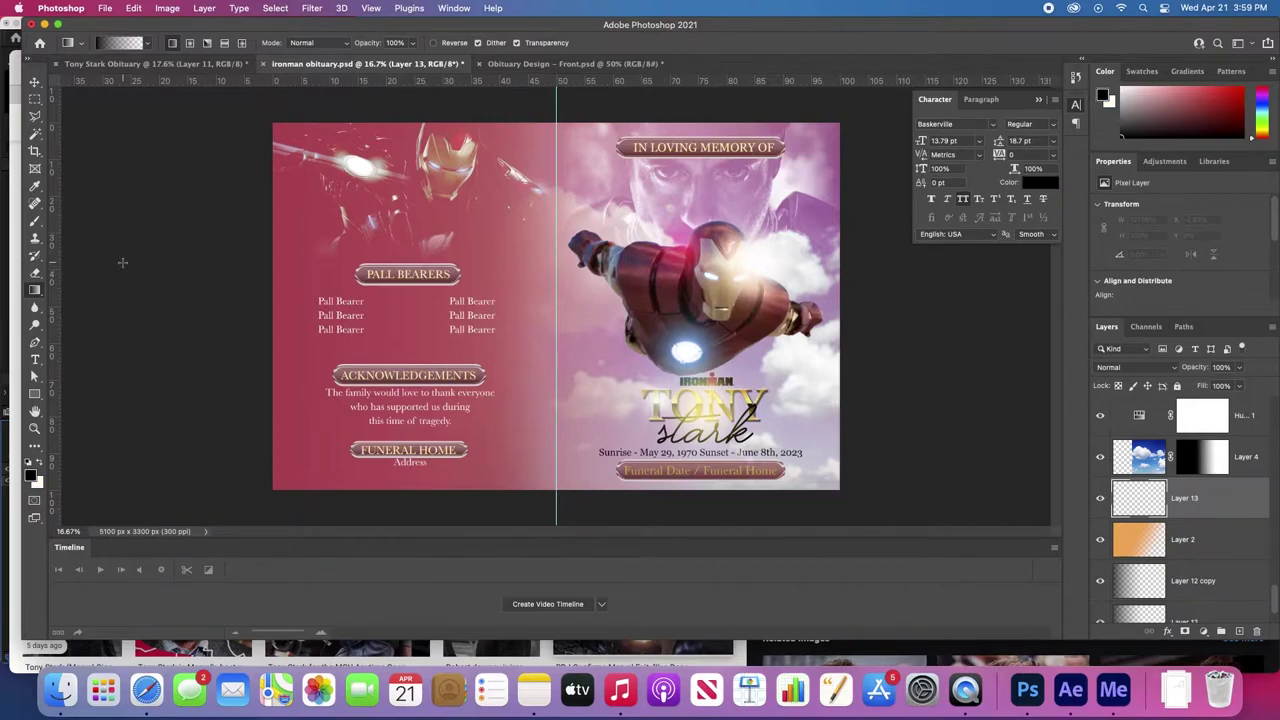
{"action": "left_click_drag", "start_coordinate": [131, 289], "coordinate": [705, 290]}
{"action": "key", "text": "v"}
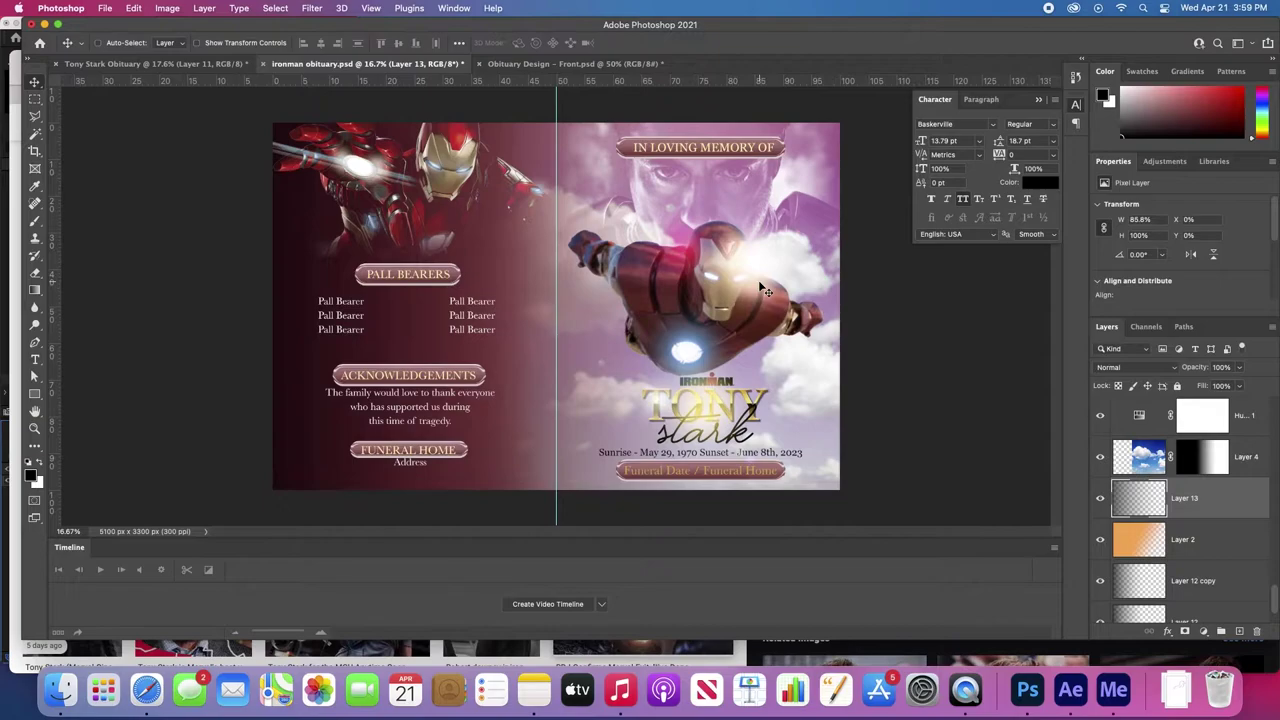
- Keep the black gradient layer's blend mode at Normal and set its opacity to 80%
{"action": "left_click", "coordinate": [1140, 367]}
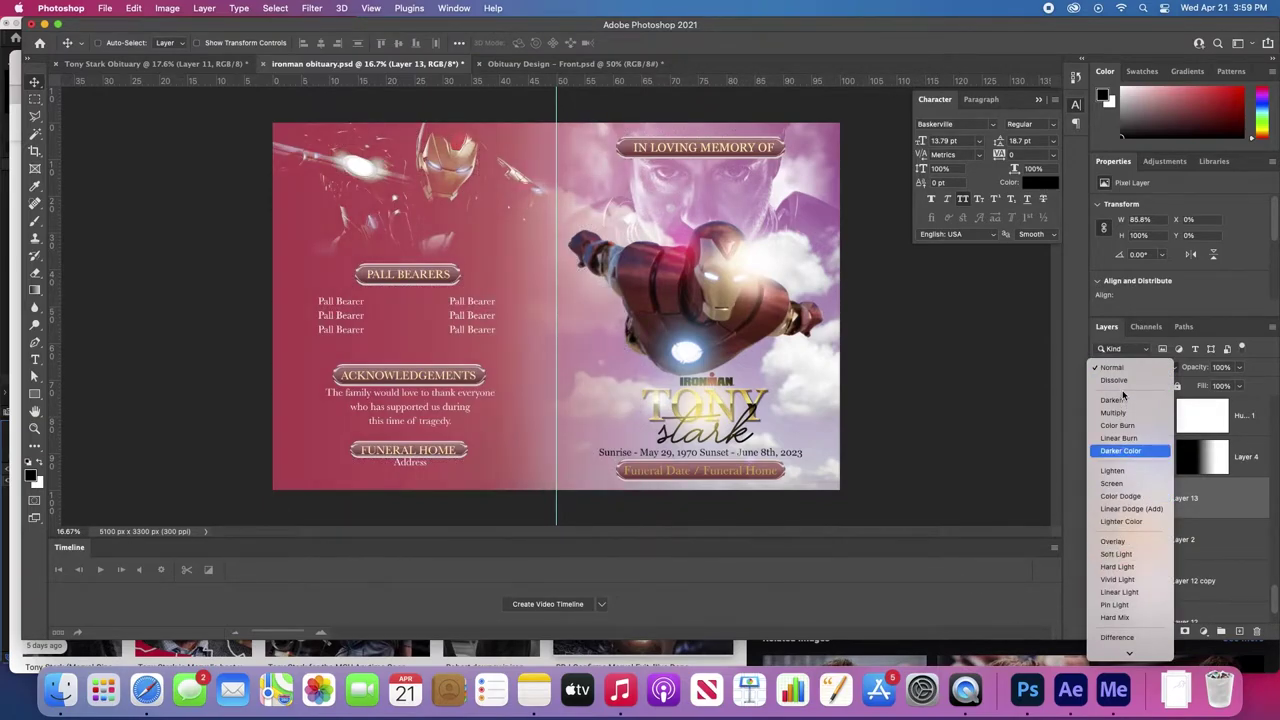
{"action": "left_click", "coordinate": [1170, 368]}
{"action": "left_click_drag", "start_coordinate": [1195, 369], "coordinate": [1185, 370]}
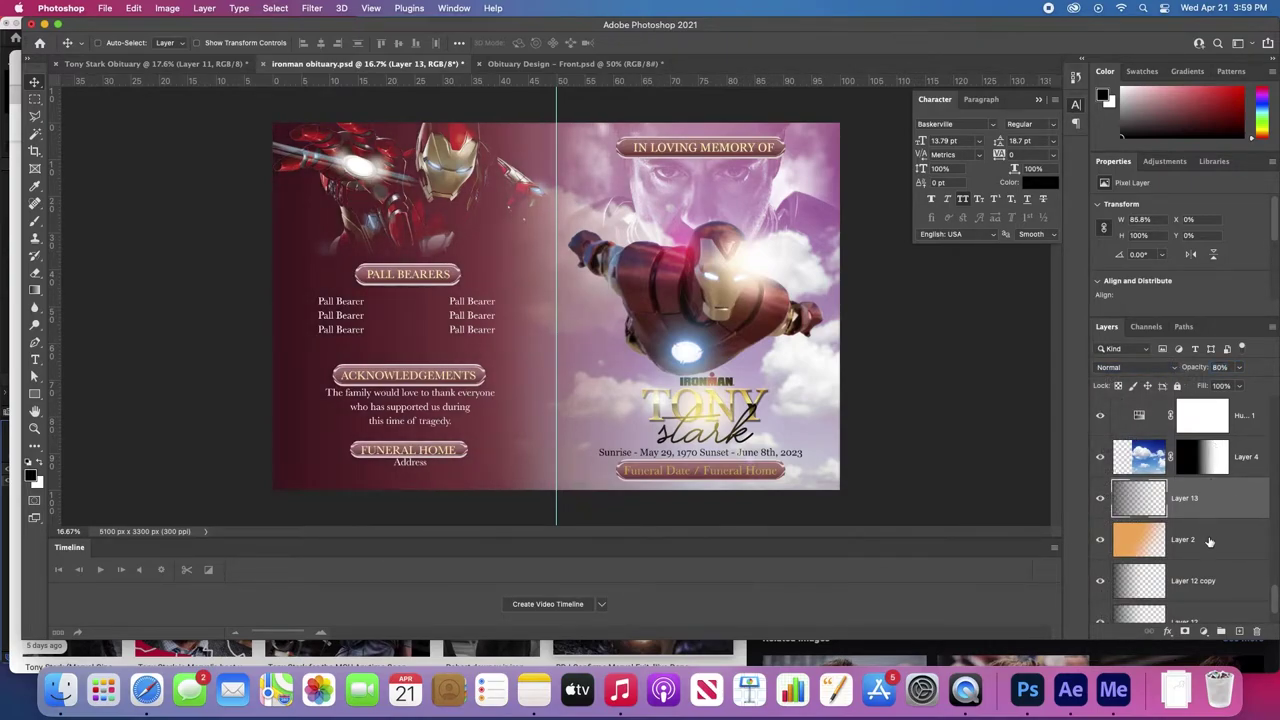
- Unlink the sky layer's mask, shift the mask to the right so the clouds fade in further across, and relink it
{"action": "left_click", "coordinate": [1199, 462]}
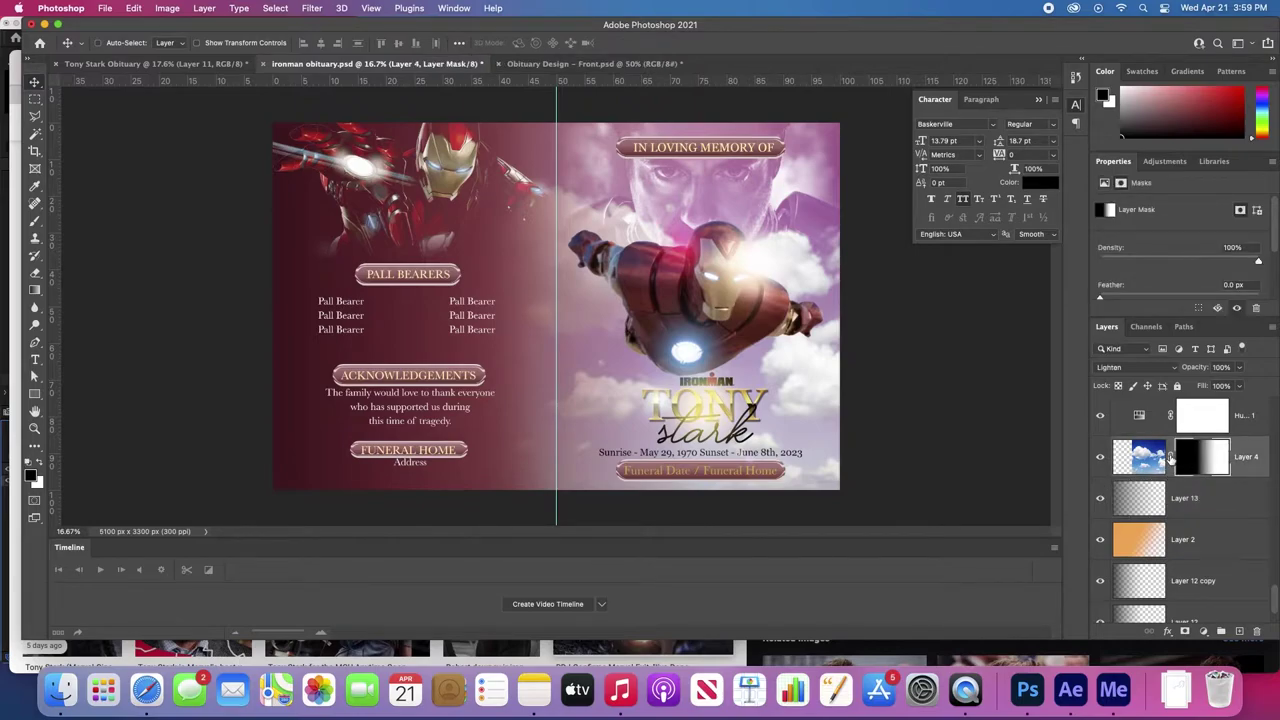
{"action": "left_click", "coordinate": [1170, 457]}
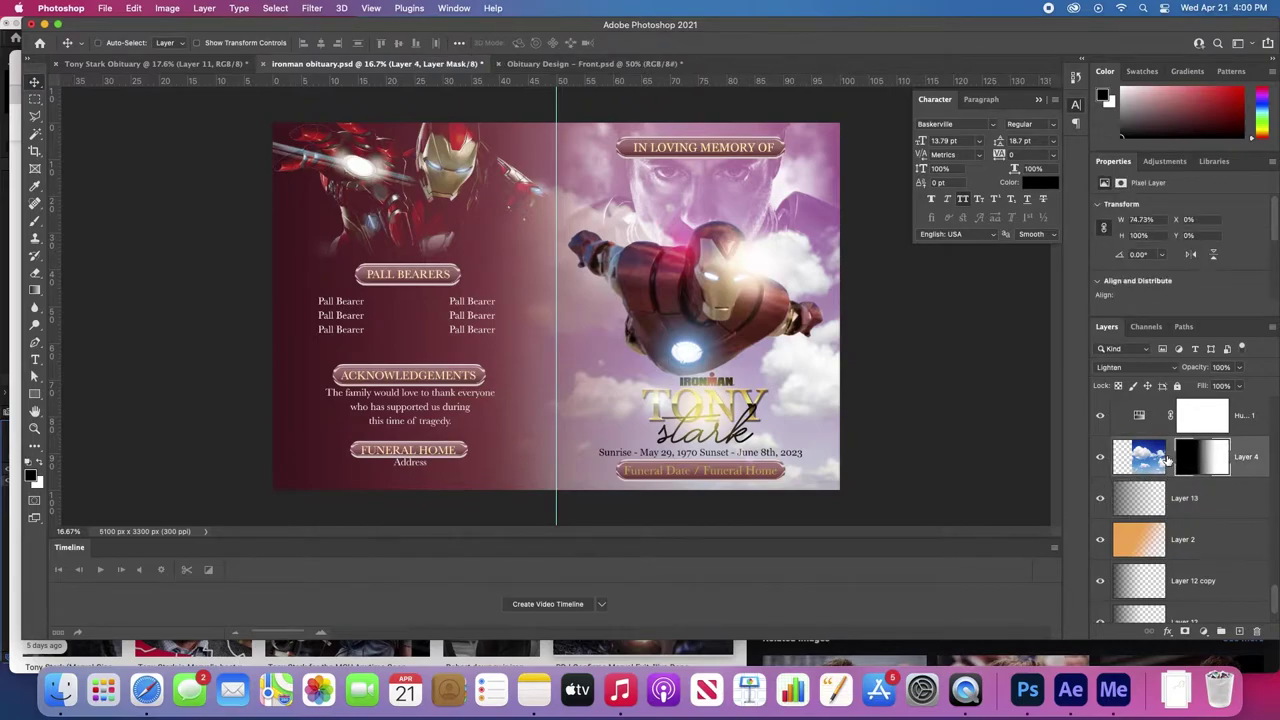
{"action": "left_click", "coordinate": [1195, 461]}
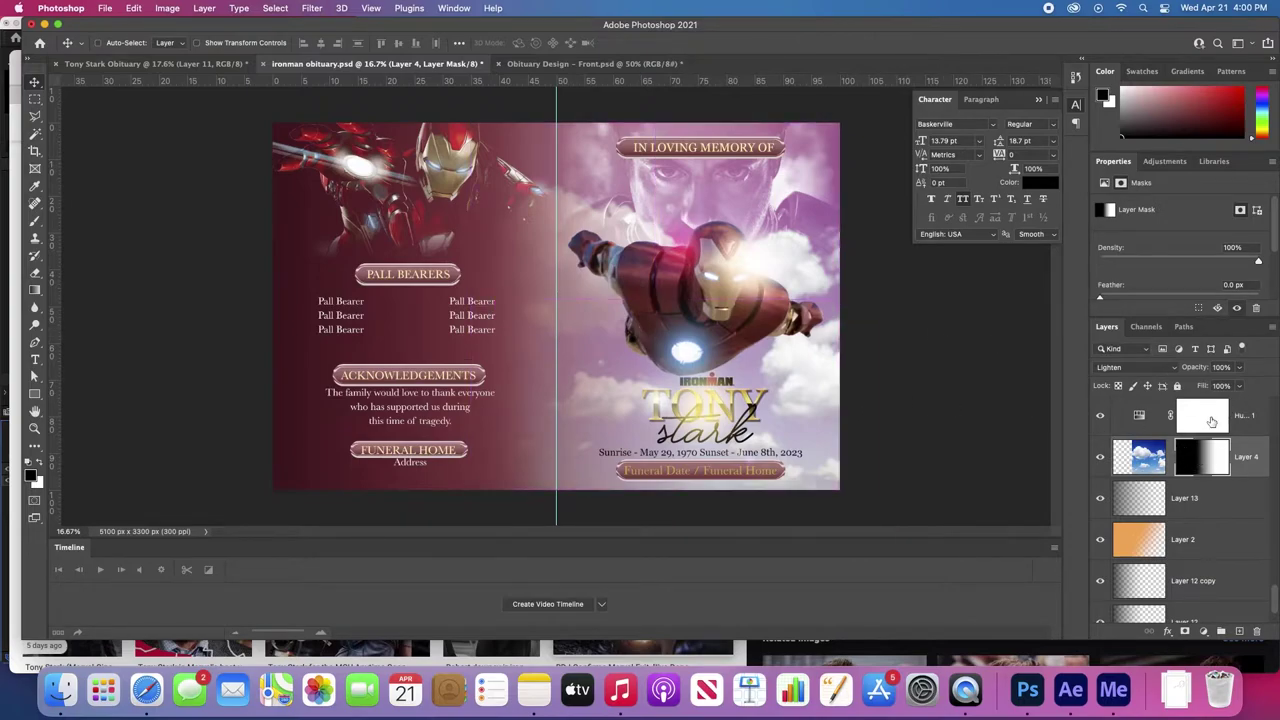
{"action": "key", "text": "super+t"}
{"action": "left_click_drag", "start_coordinate": [619, 317], "coordinate": [659, 316]}
{"action": "key", "text": "Return"}
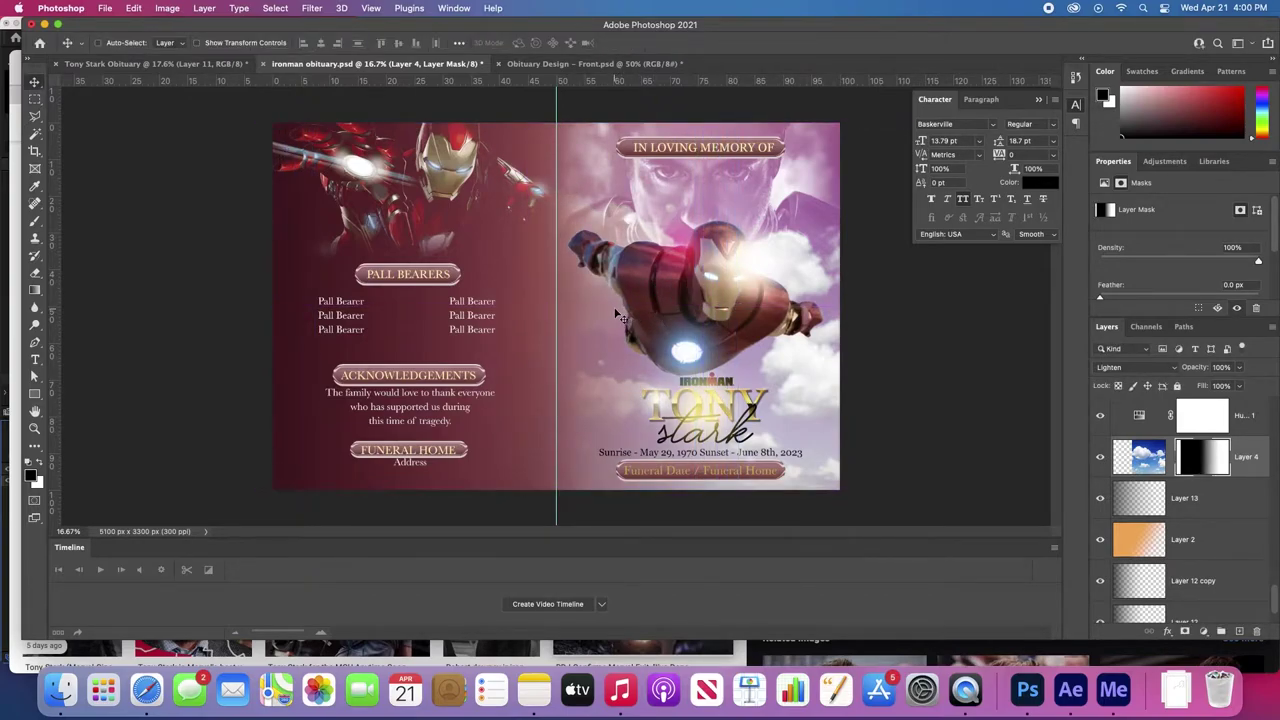
{"action": "left_click", "coordinate": [1170, 457]}
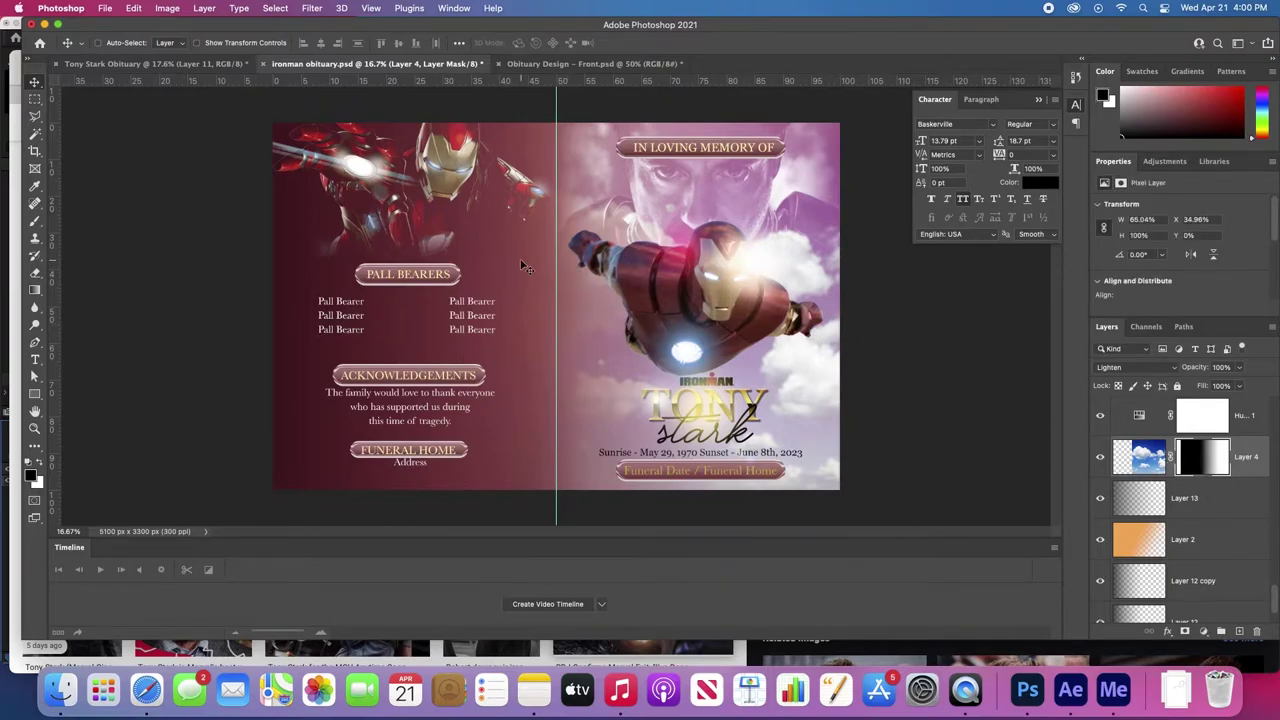
- Show the Layer 14 copy pixel texture in Tony Stark Obituary and copy it into ironman obituary.psd, accepting the colour conversion
{"action": "left_click", "coordinate": [186, 62]}
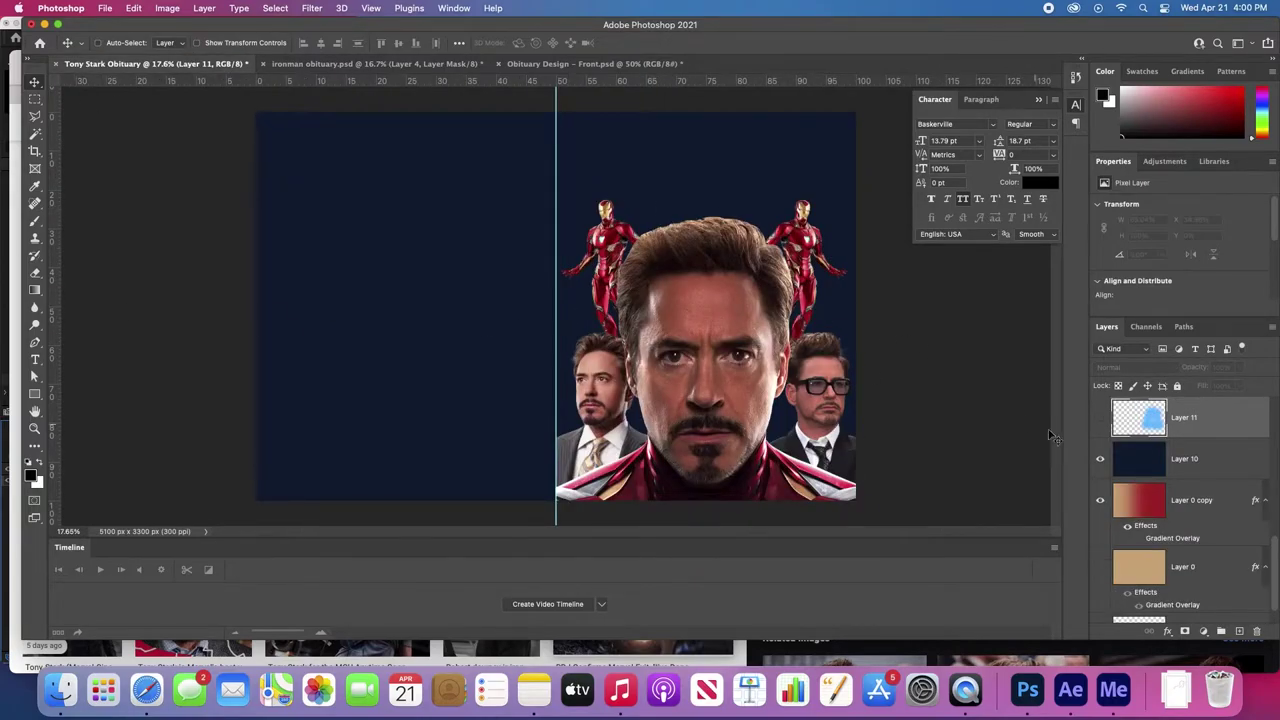
{"action": "scroll", "coordinate": [1218, 509], "scroll_direction": "down", "scroll_amount": 2}
{"action": "scroll", "coordinate": [1198, 517], "scroll_direction": "down", "scroll_amount": 5}
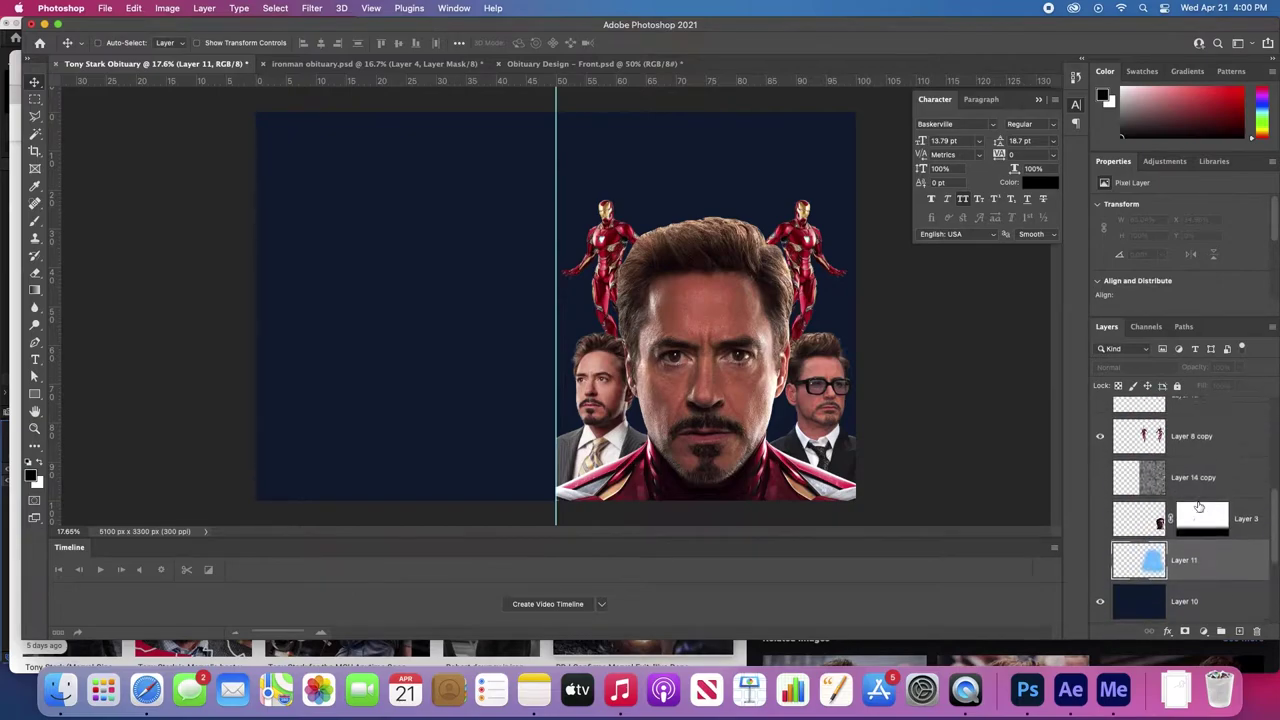
{"action": "left_click", "coordinate": [1157, 560]}
{"action": "left_click", "coordinate": [1100, 565]}
{"action": "left_click_drag", "start_coordinate": [636, 180], "coordinate": [471, 70]}
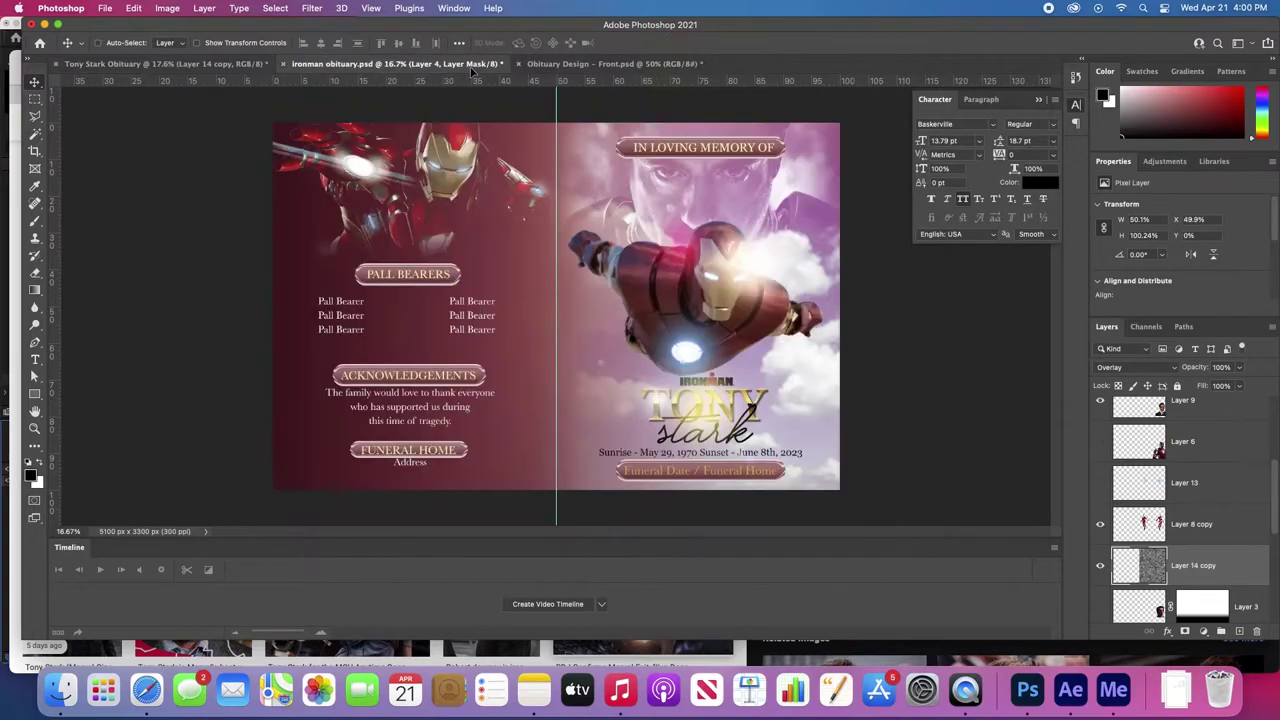
{"action": "left_click_drag", "start_coordinate": [477, 175], "coordinate": [459, 302]}
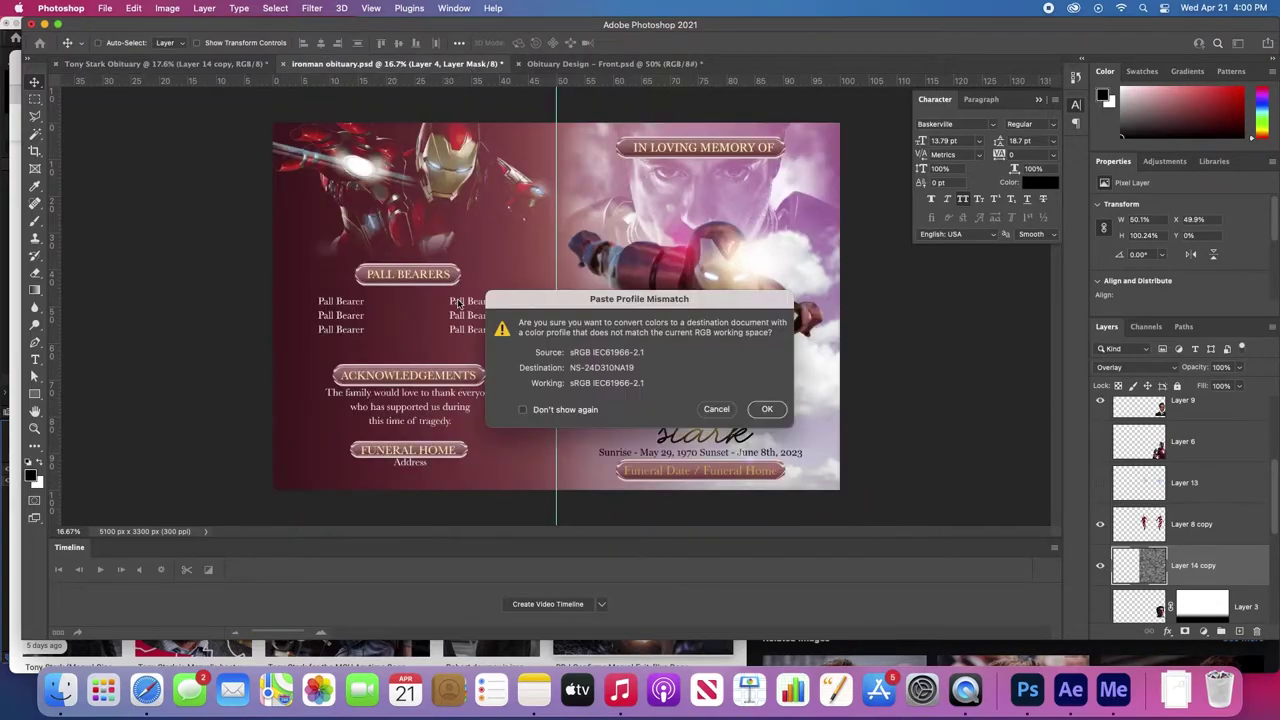
{"action": "left_click", "coordinate": [768, 408]}
- Place the pixel texture over the left page and restack it directly above the black gradient Layer 13
{"action": "left_click_drag", "start_coordinate": [670, 318], "coordinate": [395, 290]}
{"action": "key", "text": "super+bracketleft"}
{"action": "key", "text": "super+bracketleft"}
{"action": "key", "text": "super+bracketleft"}
{"action": "key", "text": "super+bracketleft"}
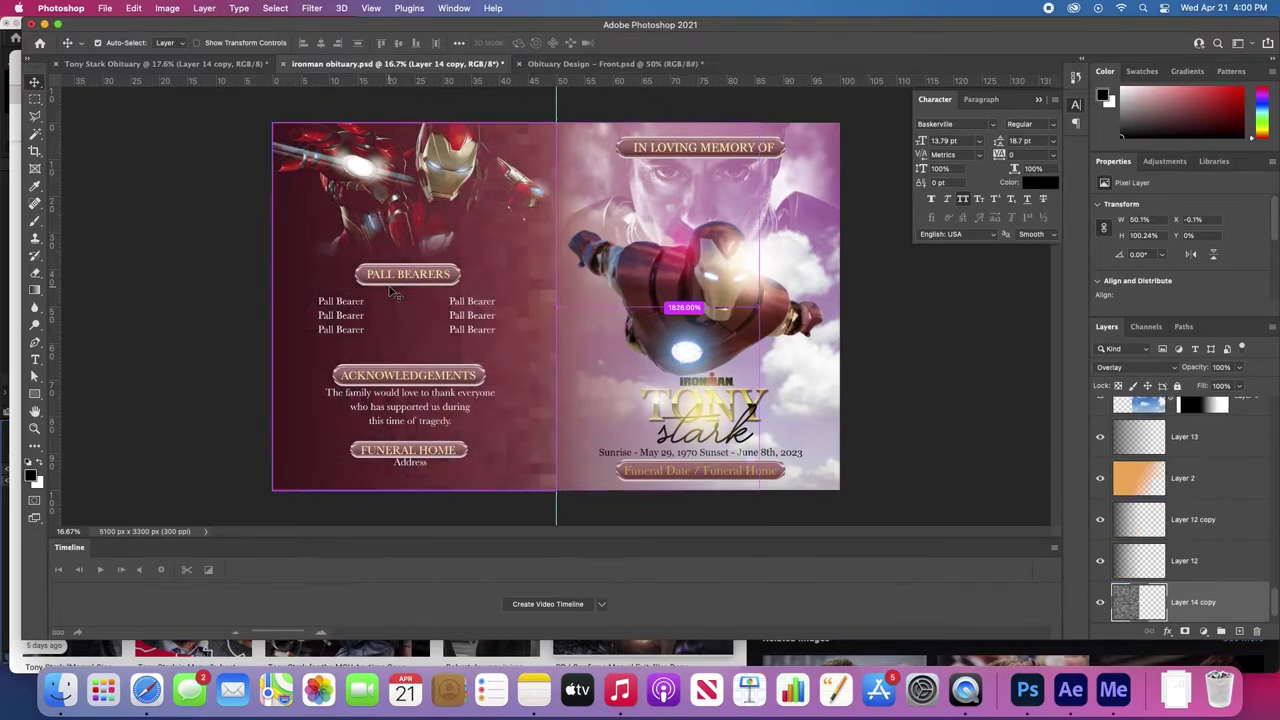
{"action": "key", "text": "super+bracketright"}
{"action": "key", "text": "super+bracketright"}
{"action": "key", "text": "super+bracketright"}
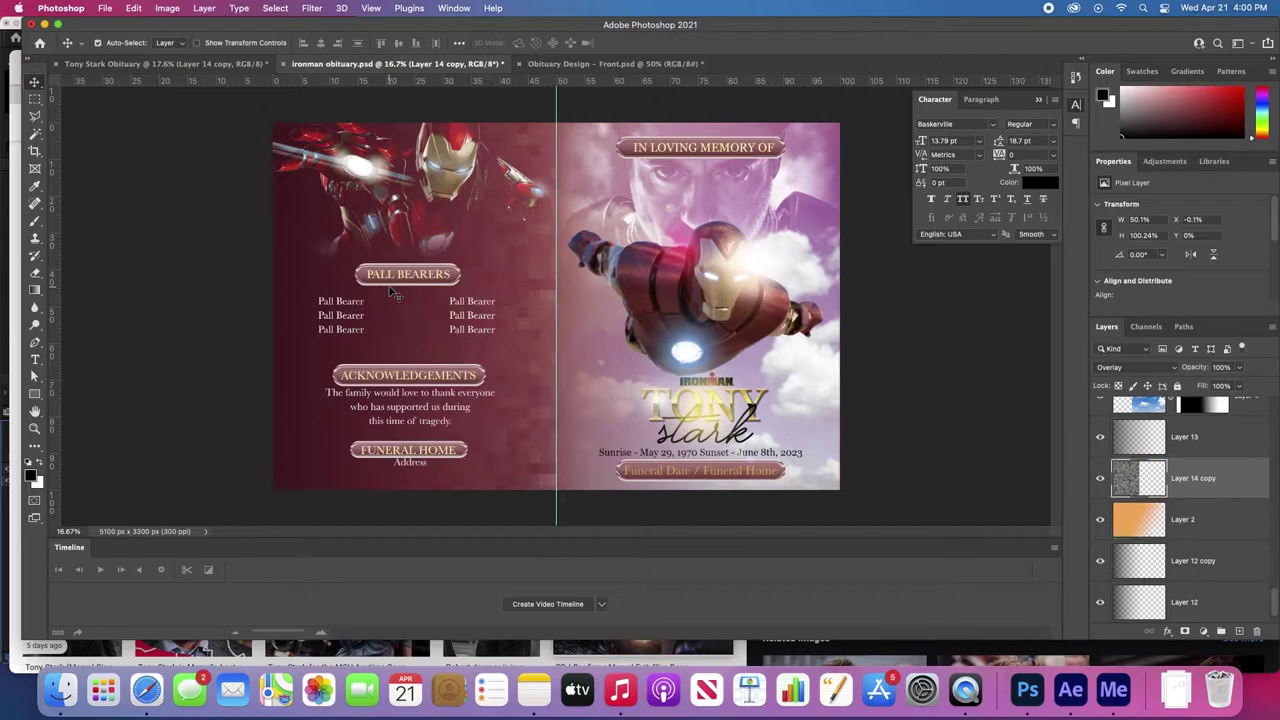
{"action": "key", "text": "super+bracketright"}
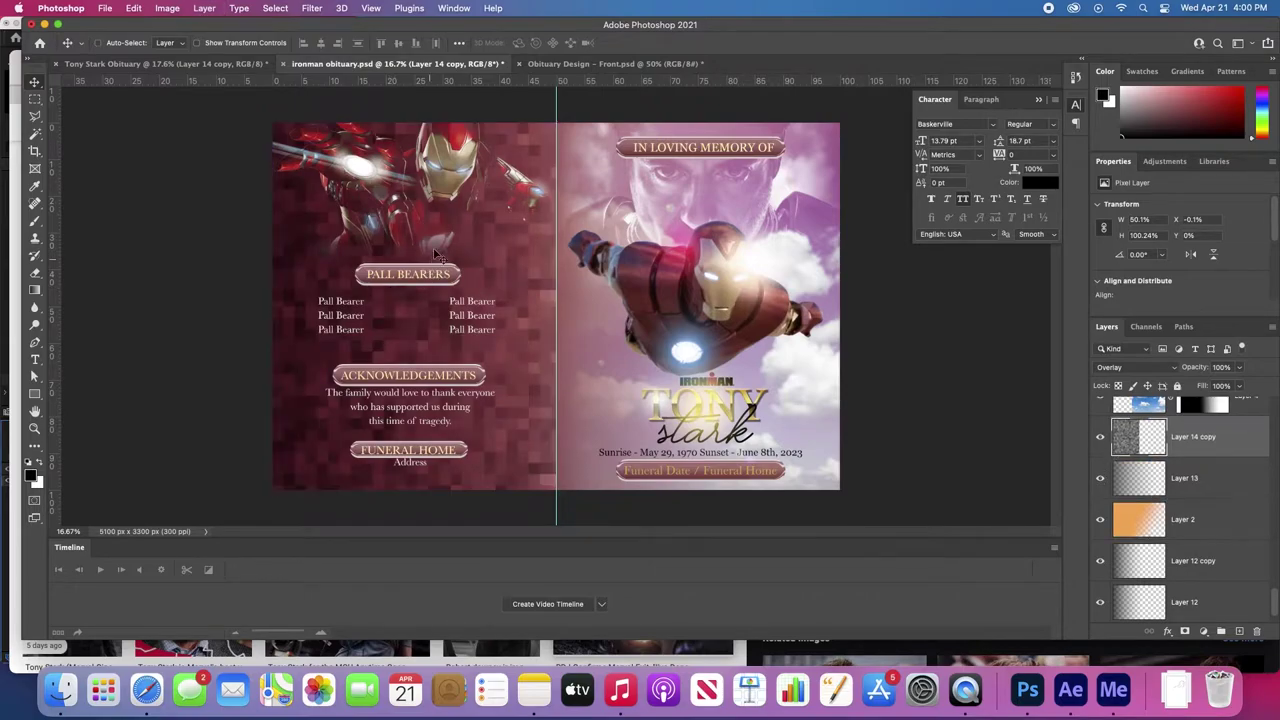
- Set the pixel texture layer to Soft Light at 47% opacity and check the blend close up
{"action": "left_click", "coordinate": [1122, 368]}
{"action": "left_click", "coordinate": [1140, 381]}
{"action": "left_click_drag", "start_coordinate": [1200, 369], "coordinate": [1172, 373]}
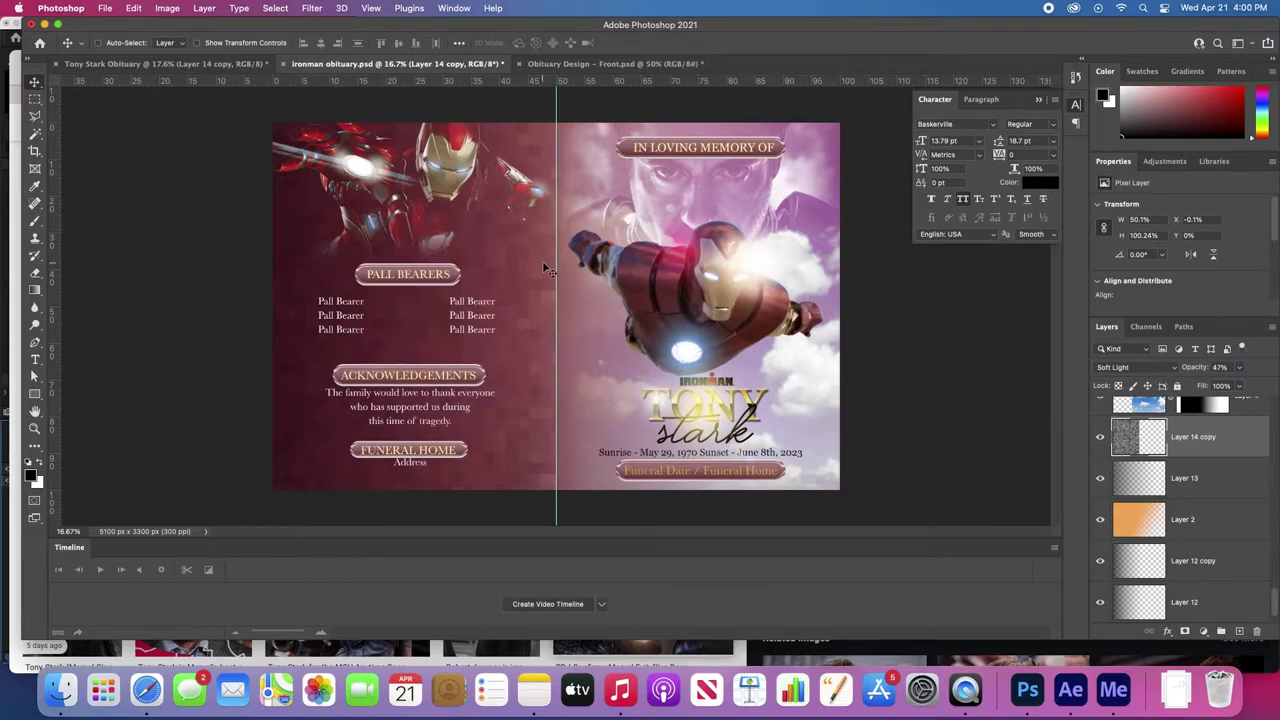
{"action": "key", "text": "z"}
{"action": "left_click_drag", "start_coordinate": [577, 329], "coordinate": [612, 324]}
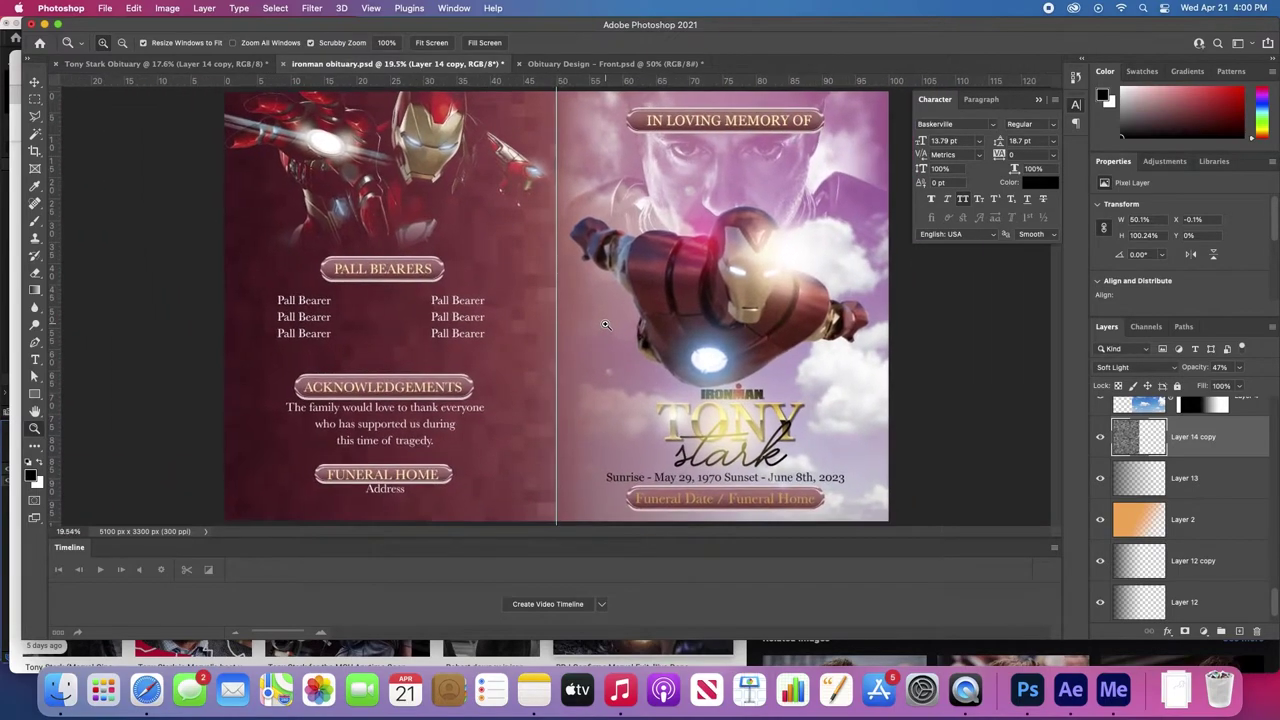
{"action": "key", "text": "v"}
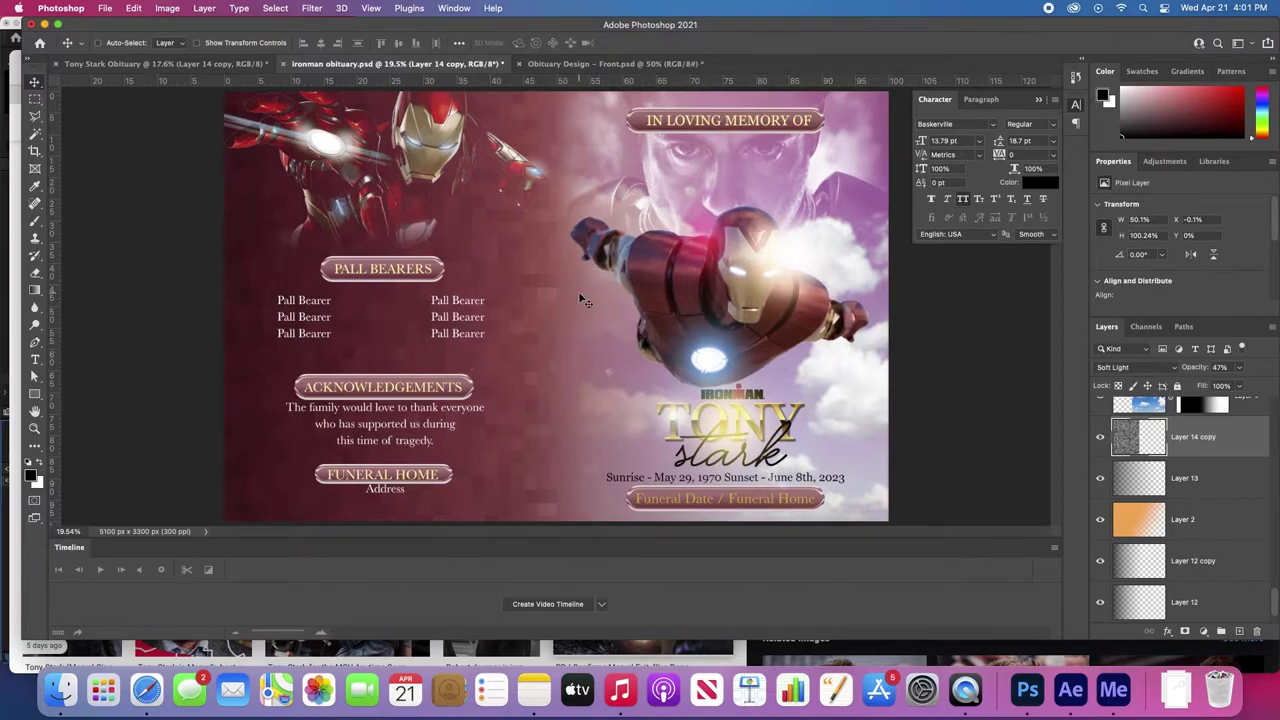
- Check the cover's image size and create a new 17 x 11 inch, 300 ppi RGB document with a white background
{"action": "left_click", "coordinate": [1038, 102]}
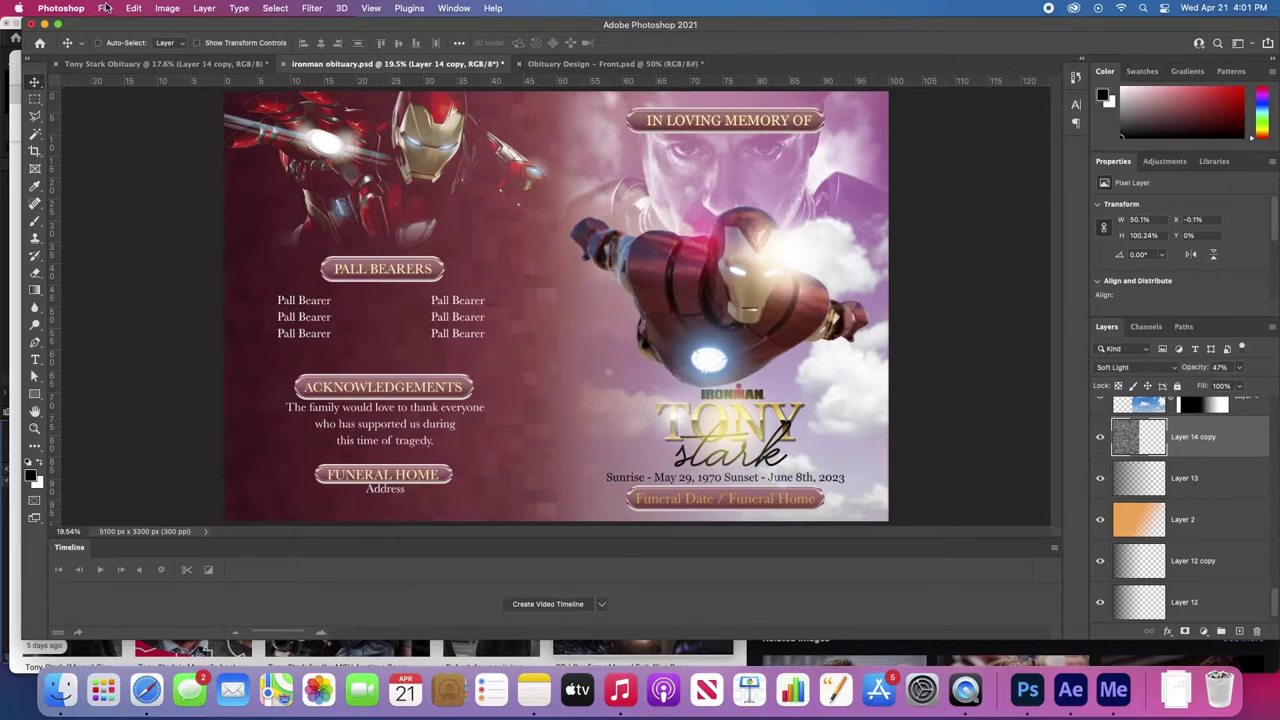
{"action": "key", "text": "super+alt+i"}
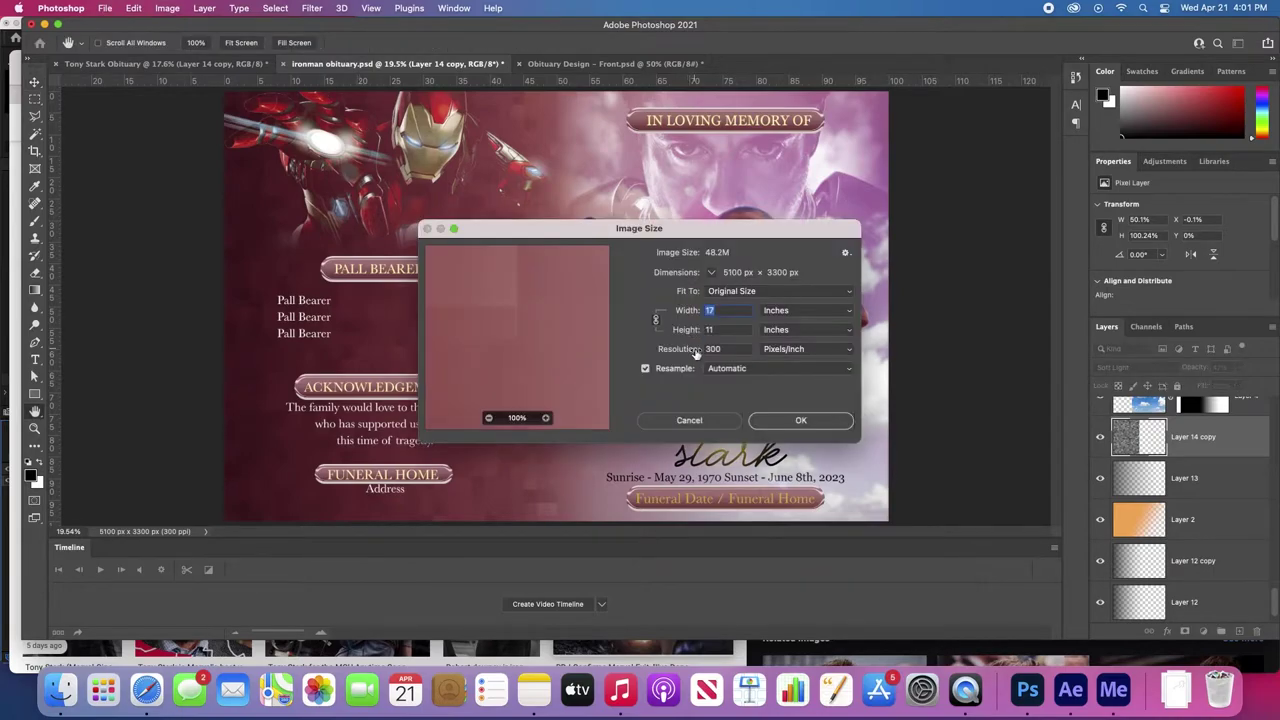
{"action": "left_click", "coordinate": [722, 425]}
{"action": "key", "text": "super+n"}
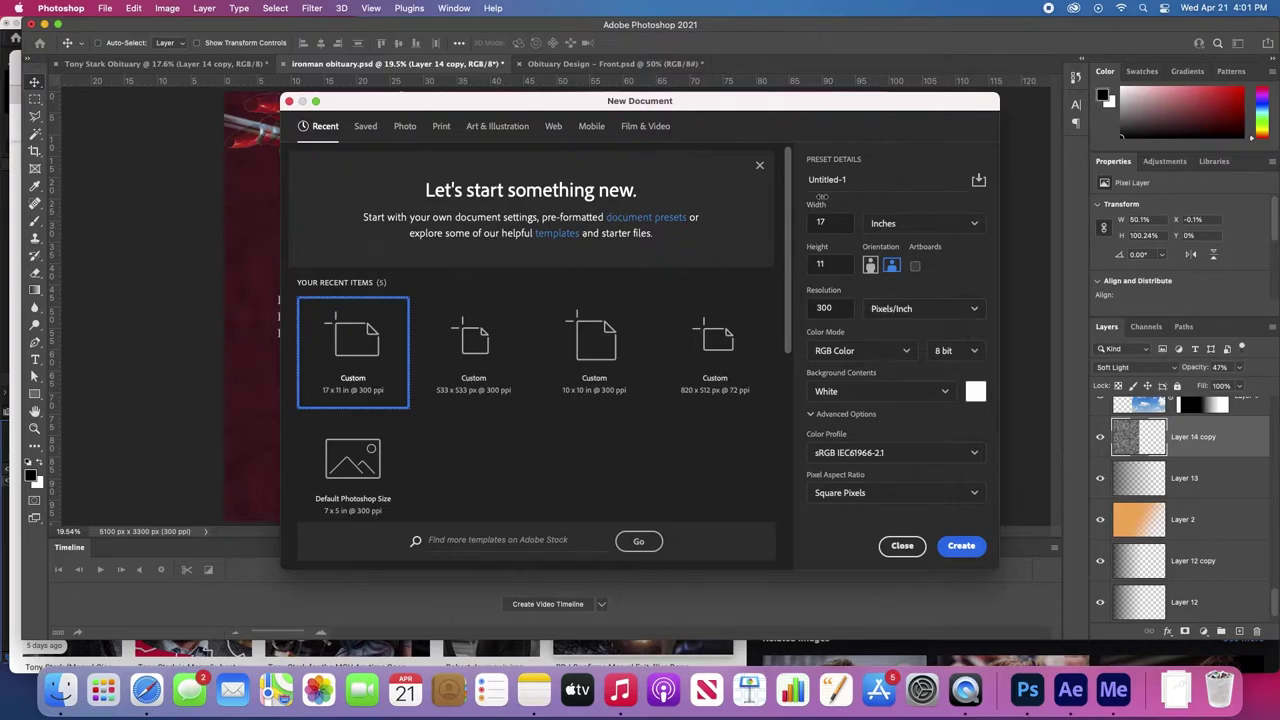
{"action": "left_click", "coordinate": [960, 546]}
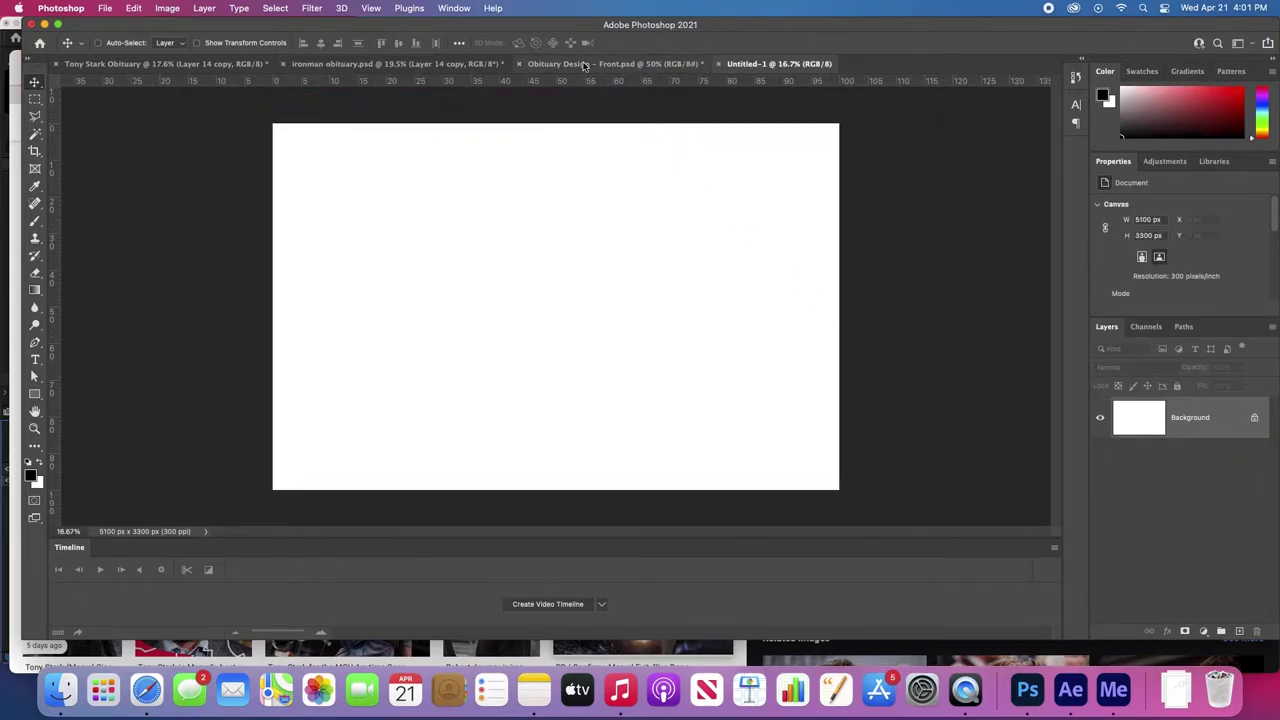
- Copy the background layers from Layer 13 down to Background from ironman obituary.psd into the new Untitled-1 document
{"action": "left_click", "coordinate": [584, 64]}
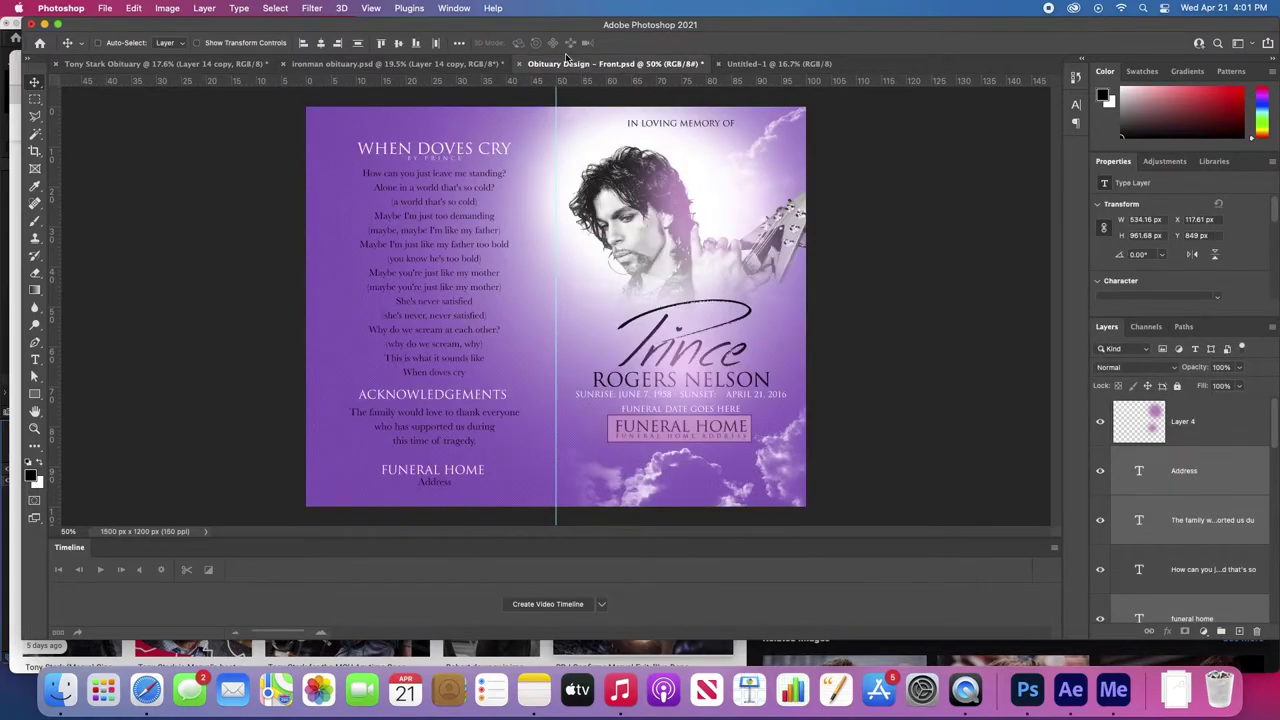
{"action": "left_click", "coordinate": [480, 65]}
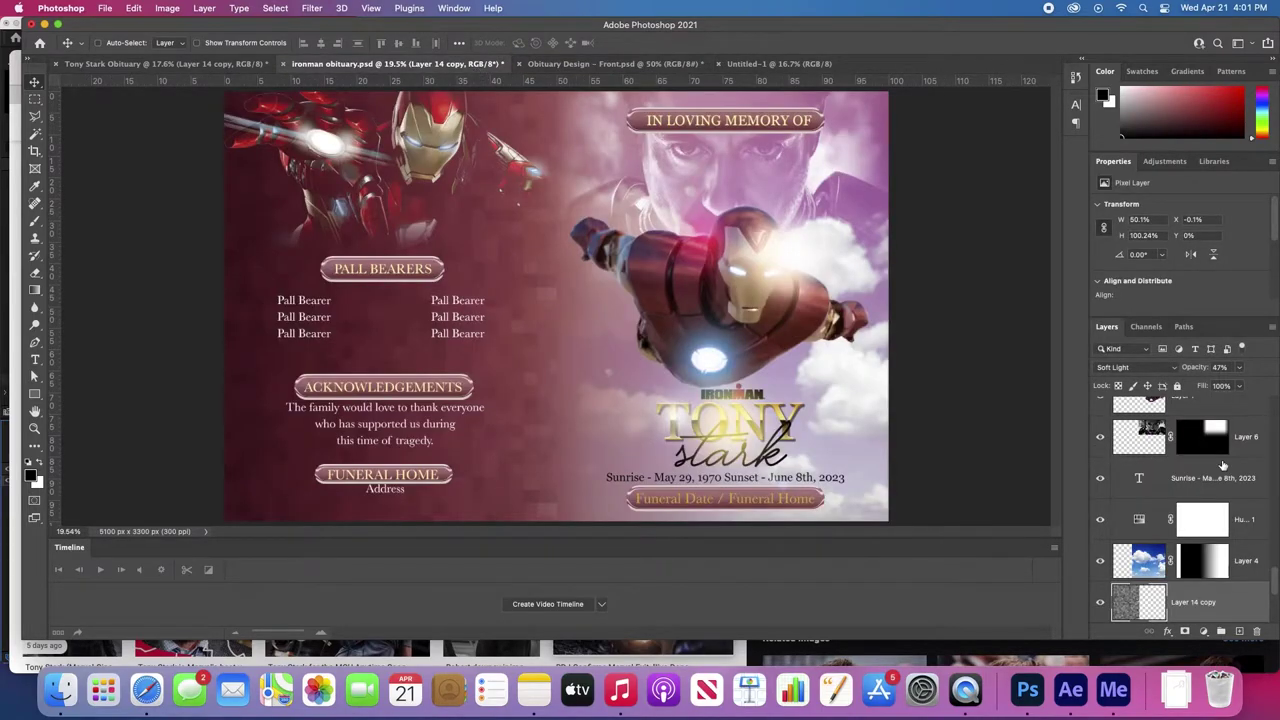
{"action": "scroll", "coordinate": [1192, 584], "scroll_direction": "down", "scroll_amount": 5}
{"action": "left_click", "coordinate": [1191, 447]}
{"action": "scroll", "coordinate": [1191, 447], "scroll_direction": "up", "scroll_amount": 1}
{"action": "scroll", "coordinate": [1191, 447], "scroll_direction": "down", "scroll_amount": 1}
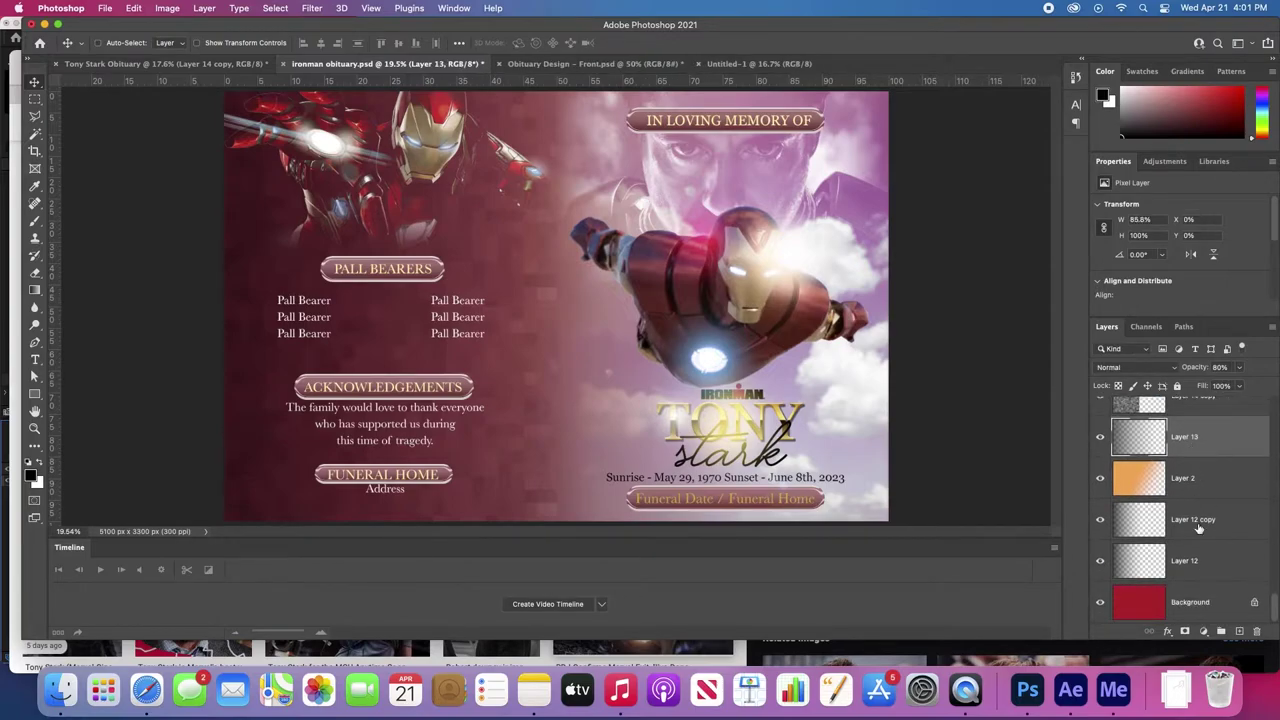
{"action": "left_click", "coordinate": [1198, 602], "text": "shift"}
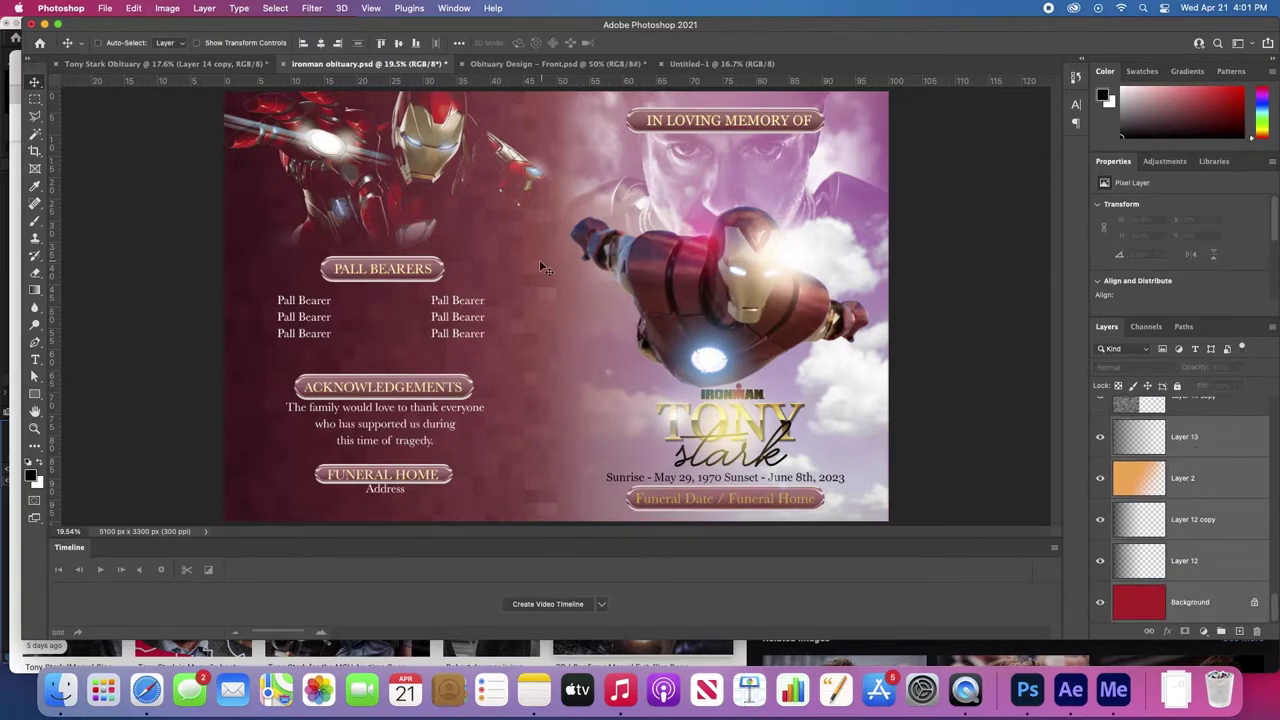
{"action": "left_click", "coordinate": [731, 65]}
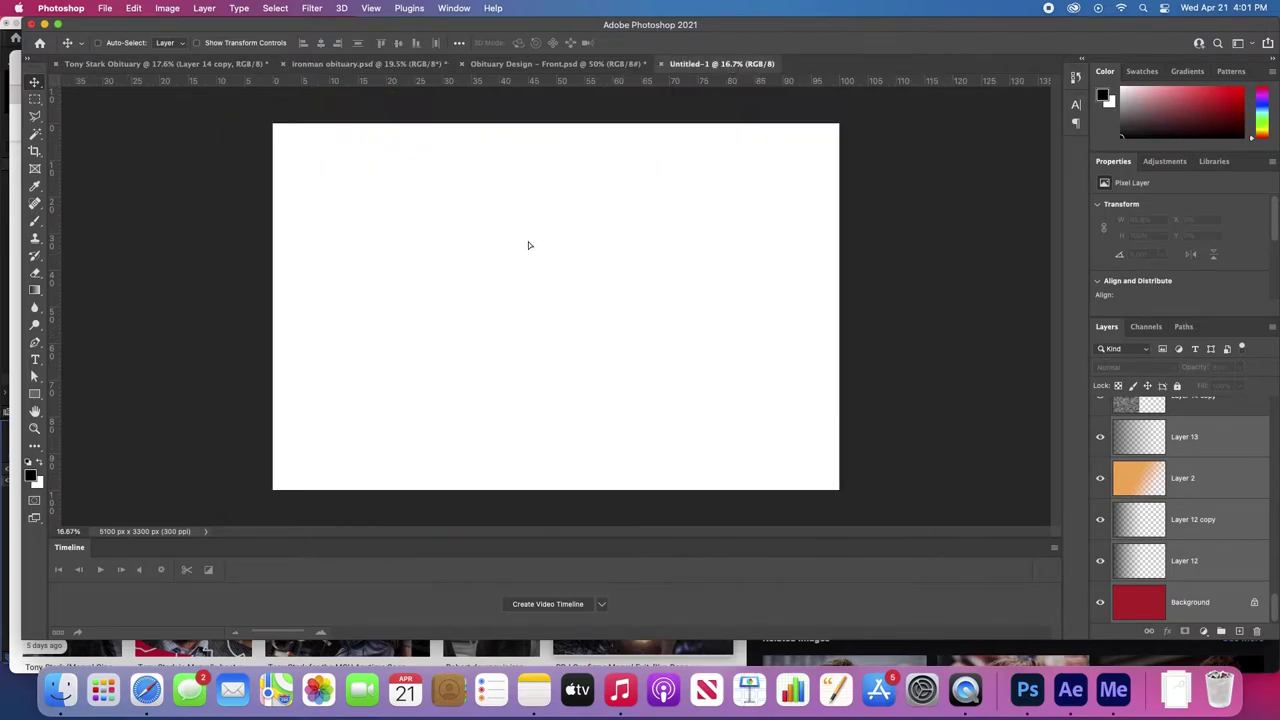
{"action": "left_click_drag", "start_coordinate": [529, 245], "coordinate": [528, 246]}
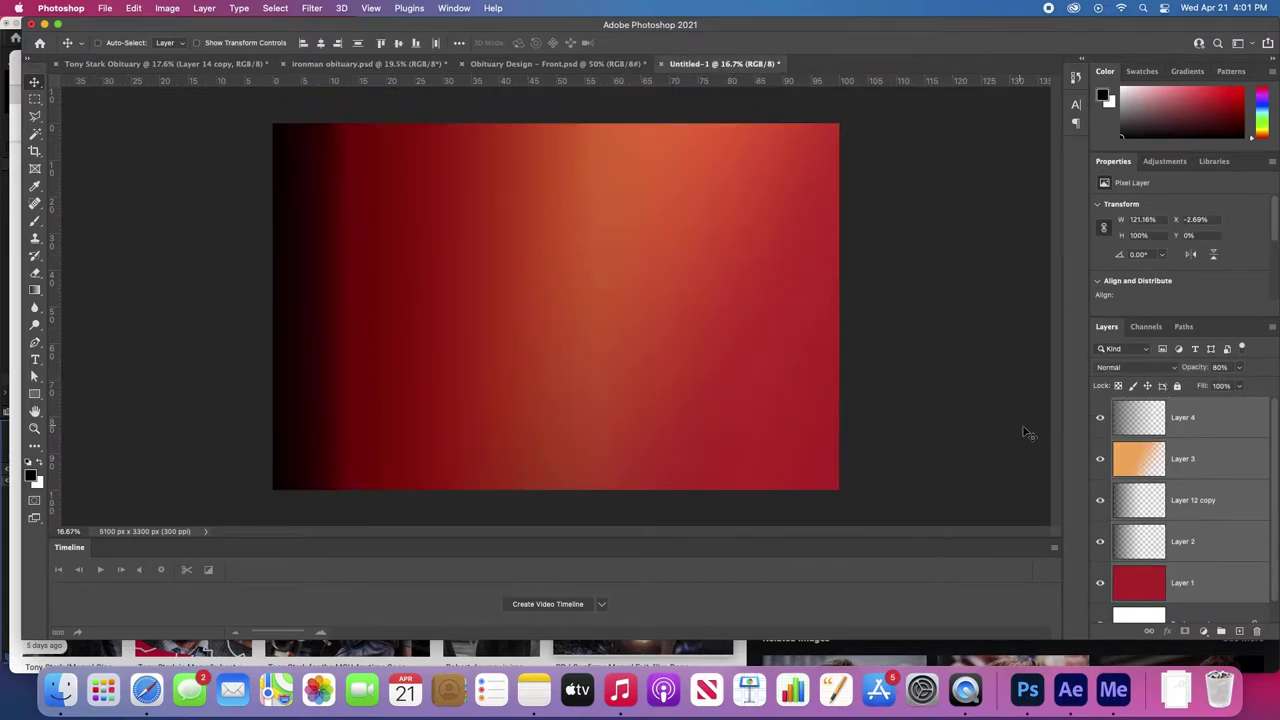
- Scale the copied background layers together to 132% in width and height, then deselect them
{"action": "key", "text": "super+t"}
{"action": "left_click_drag", "start_coordinate": [507, 203], "coordinate": [459, 203]}
{"action": "key", "text": "super+z"}
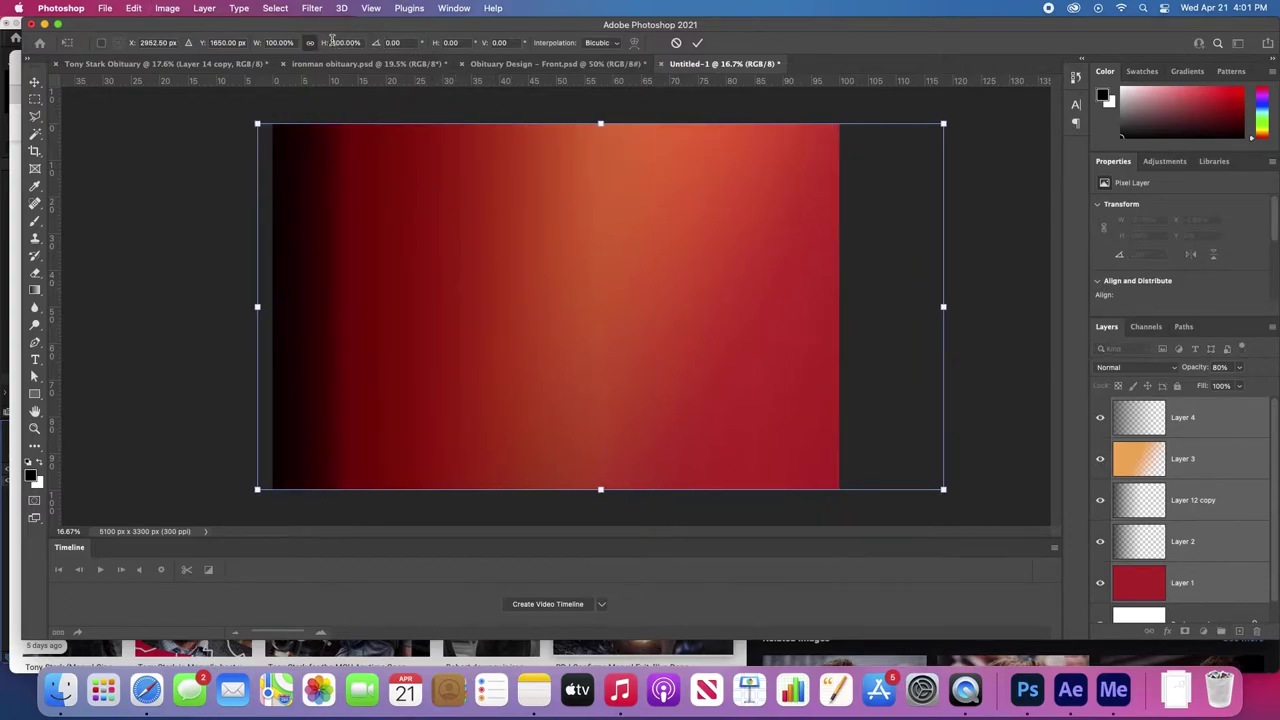
{"action": "left_click_drag", "start_coordinate": [328, 45], "coordinate": [347, 41]}
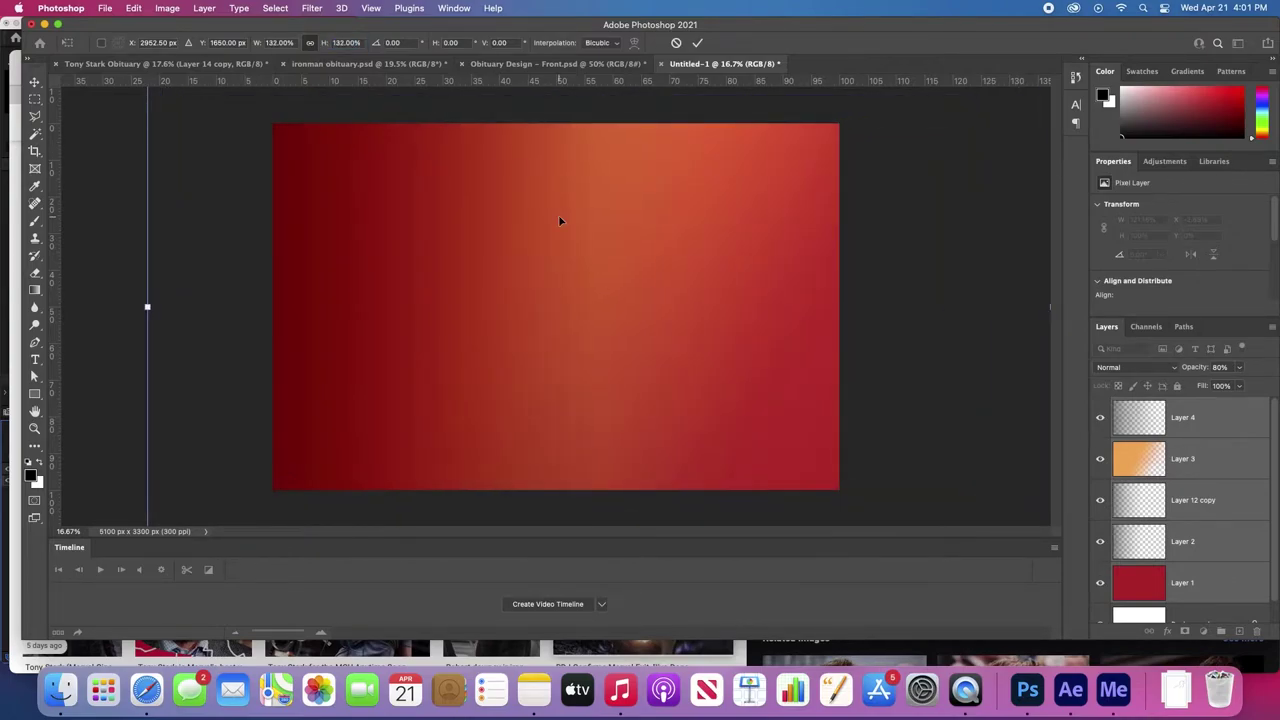
{"action": "key", "text": "Return"}
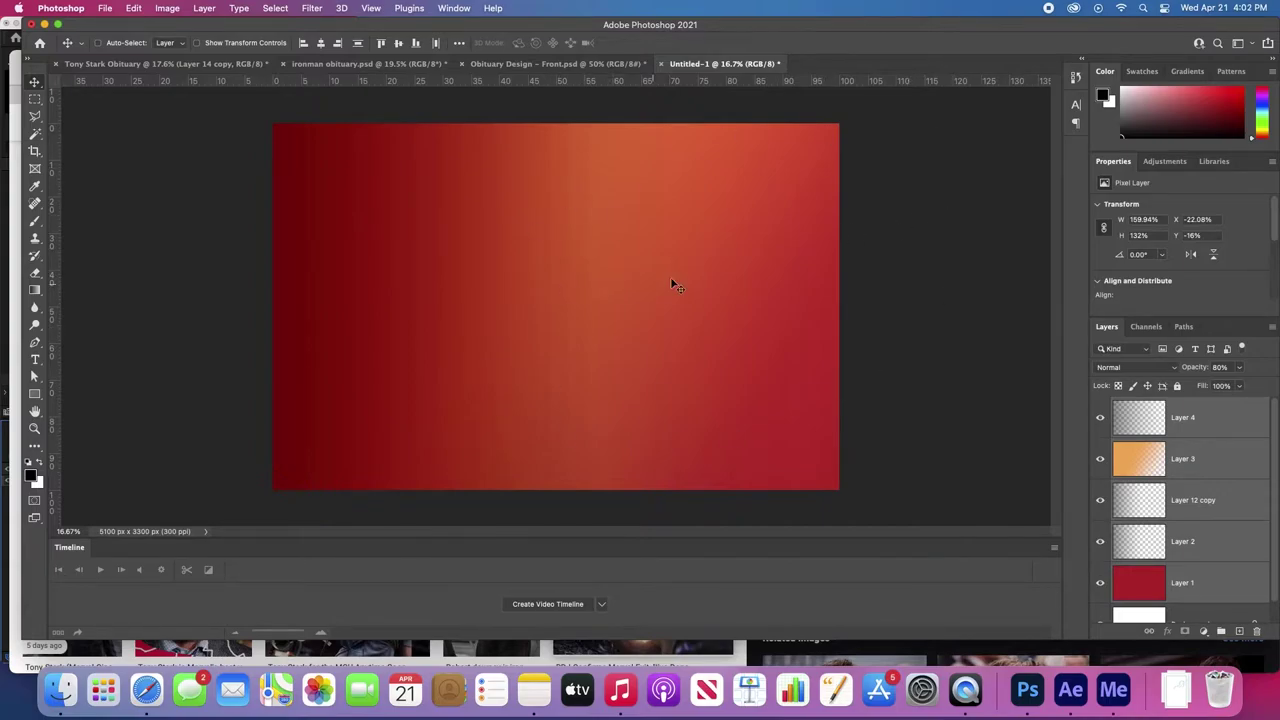
{"action": "left_click", "coordinate": [873, 207]}
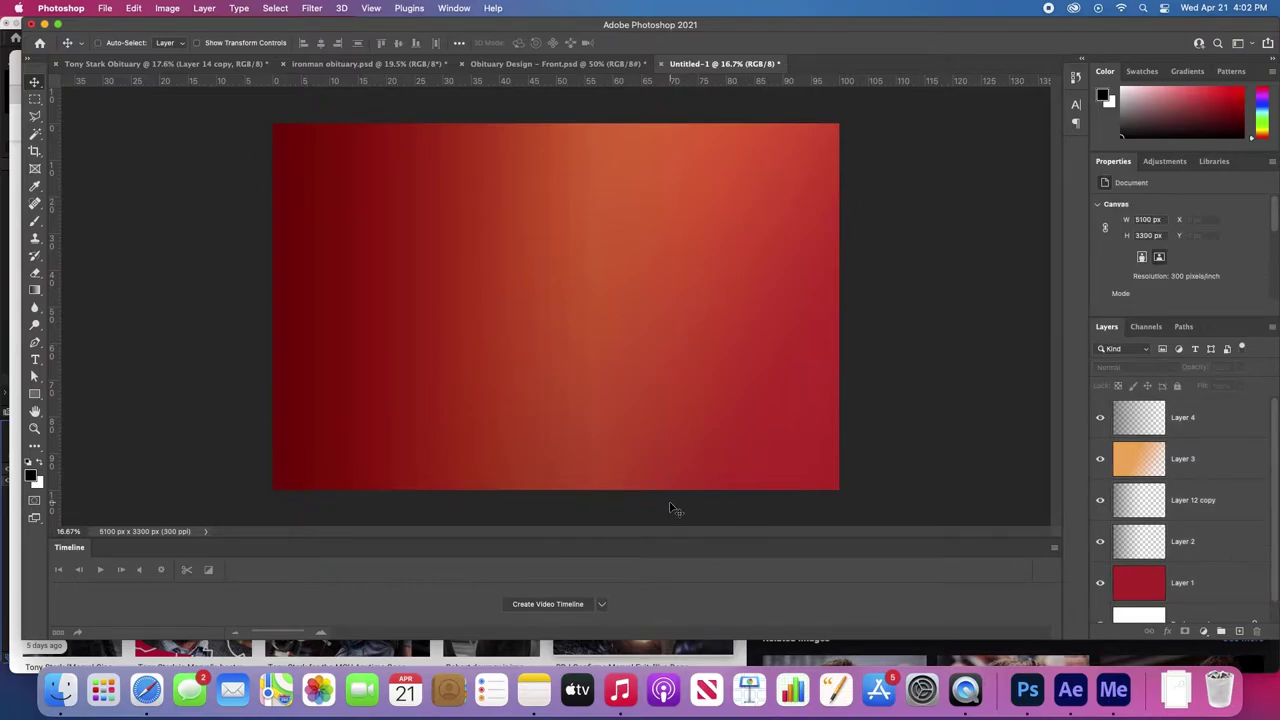
- Add a Pattern Overlay to the red Layer 1 and try the first two patterns from the Water group
{"action": "scroll", "coordinate": [1170, 457], "scroll_direction": "down", "scroll_amount": 1}
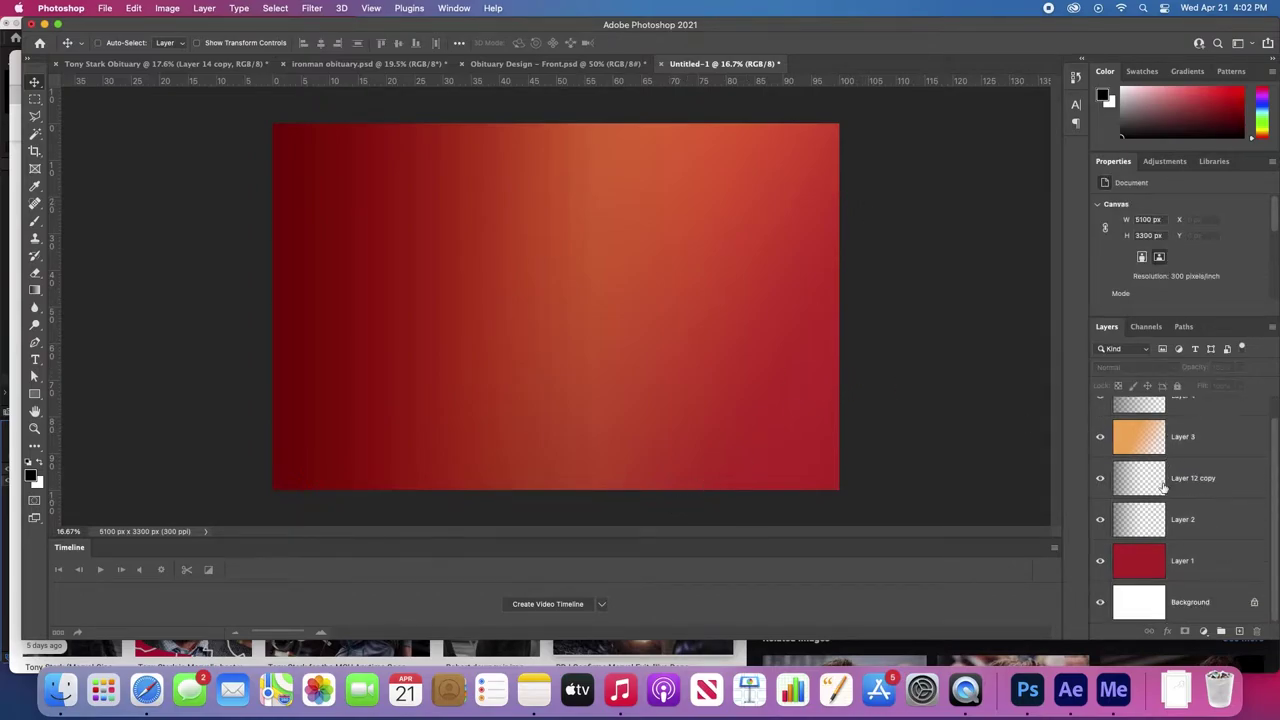
{"action": "double_click", "coordinate": [1215, 552]}
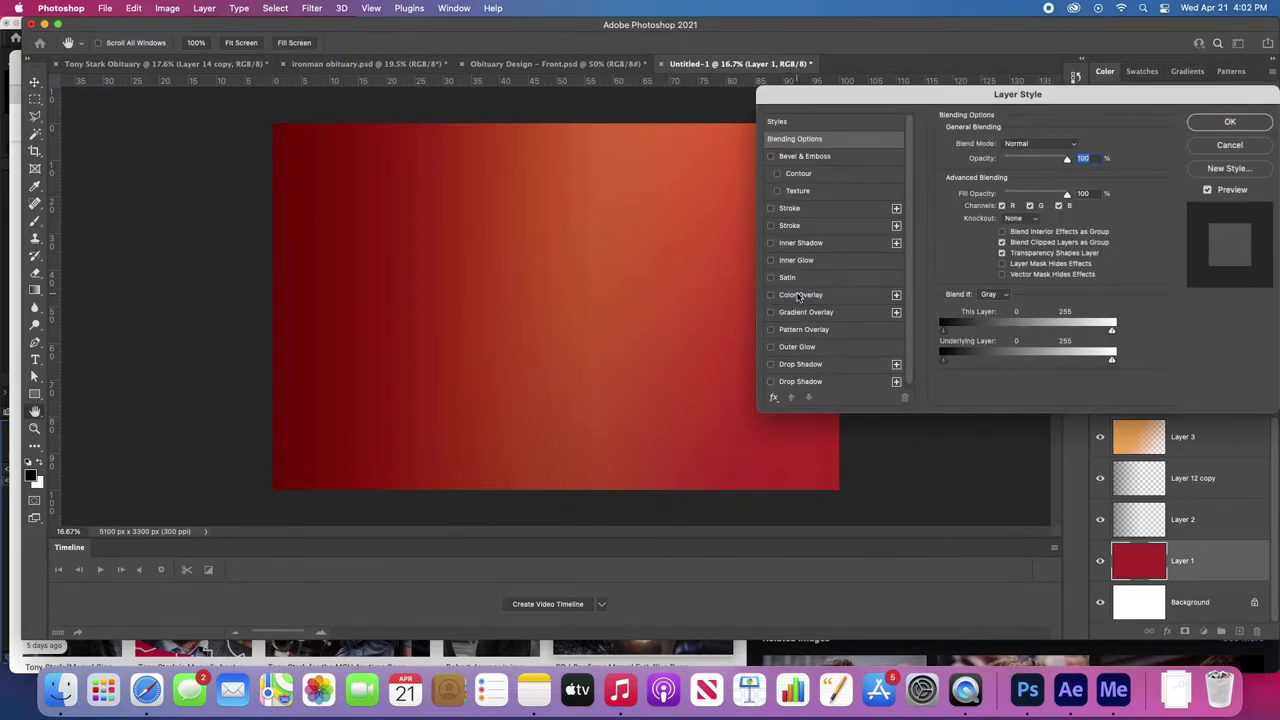
{"action": "left_click", "coordinate": [800, 330]}
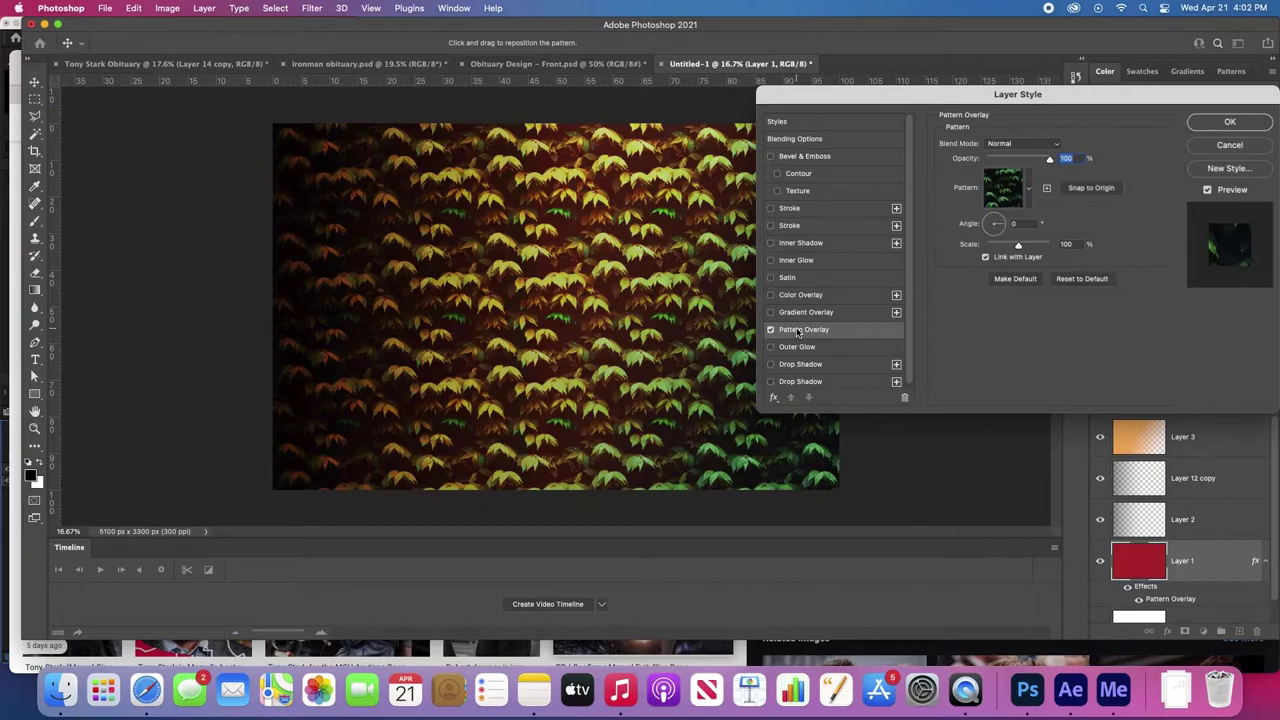
{"action": "left_click", "coordinate": [1029, 190]}
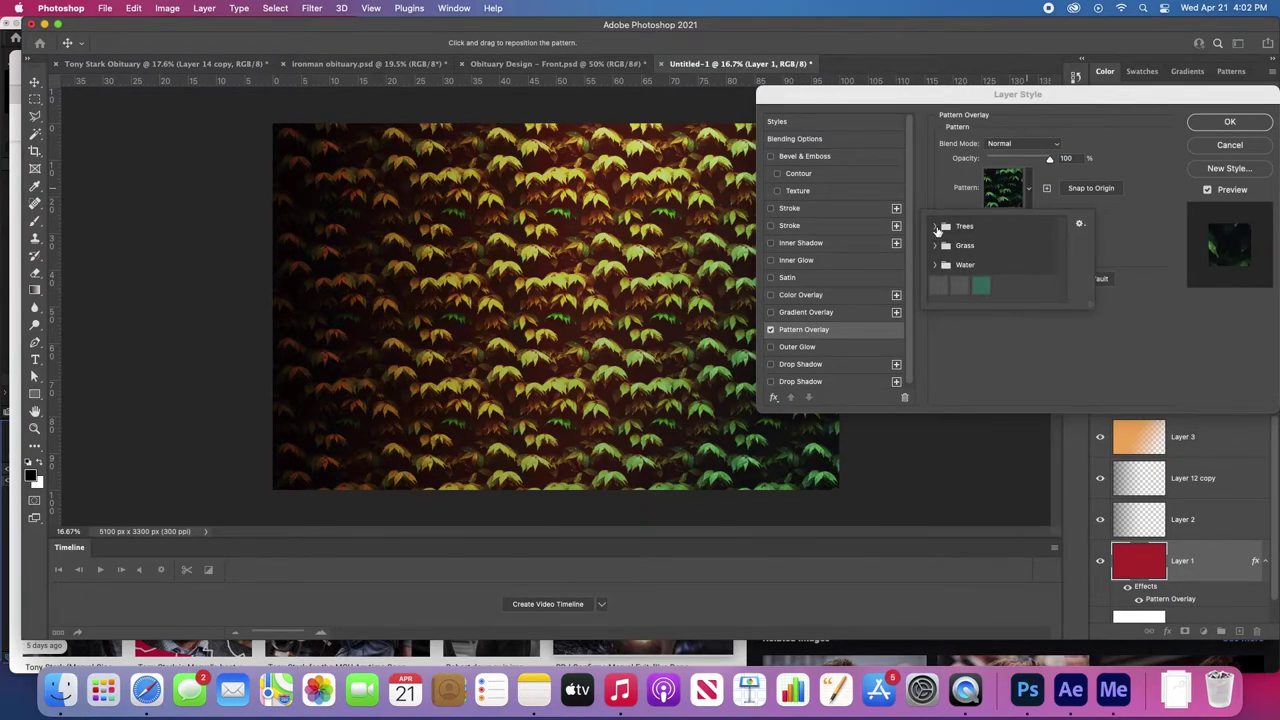
{"action": "left_click", "coordinate": [933, 266]}
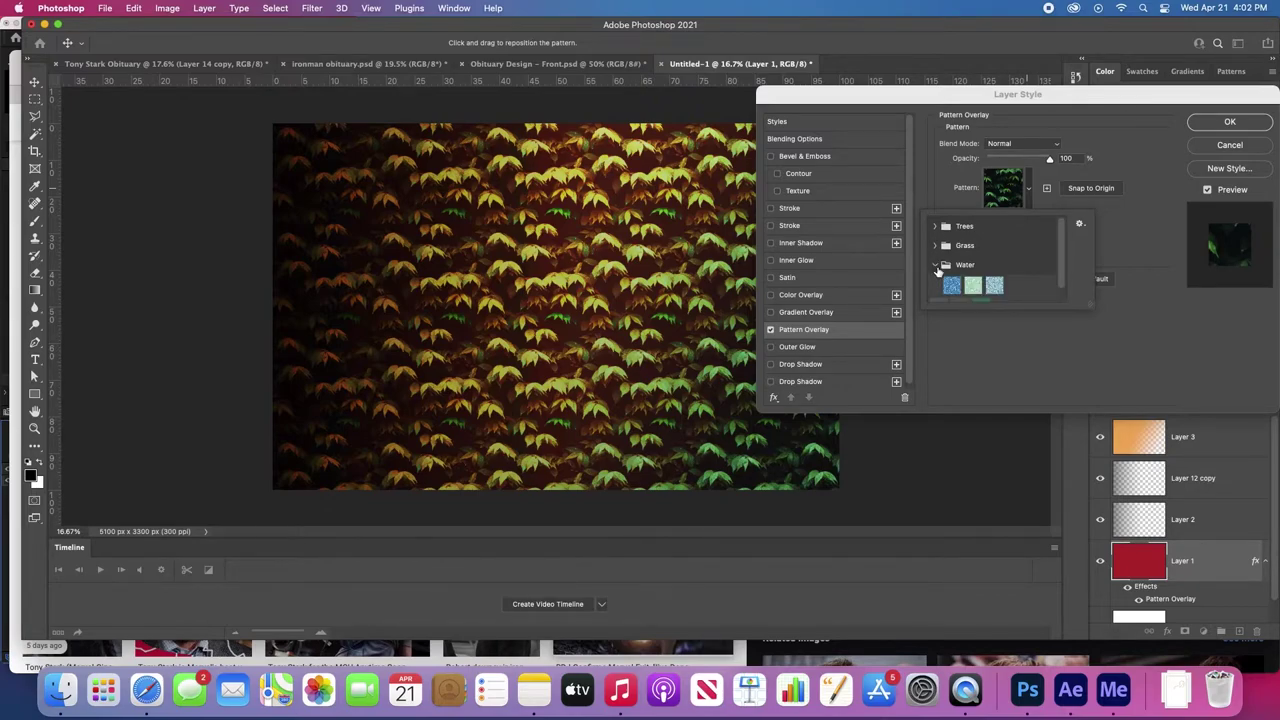
{"action": "left_click", "coordinate": [949, 287]}
{"action": "left_click", "coordinate": [973, 287]}
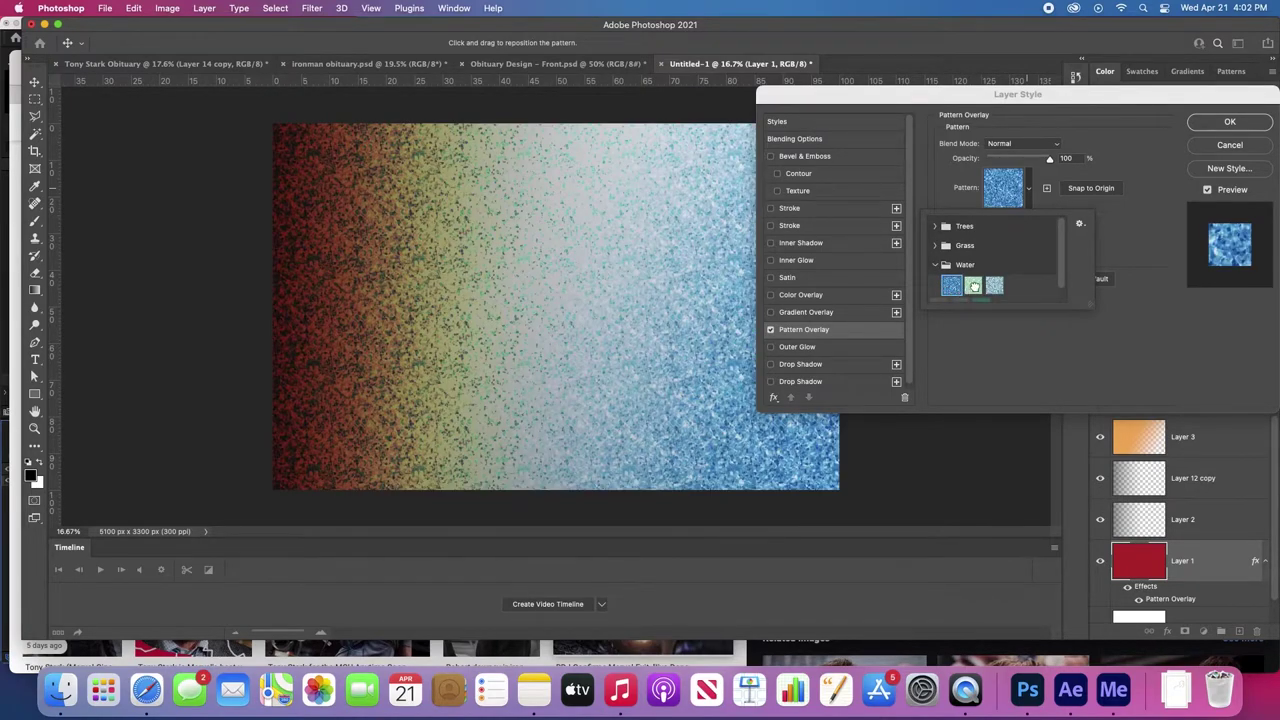
- Try the Water and Grass patterns for Layer 1's pattern overlay and choose the dark green grass pattern
{"action": "left_click", "coordinate": [995, 287]}
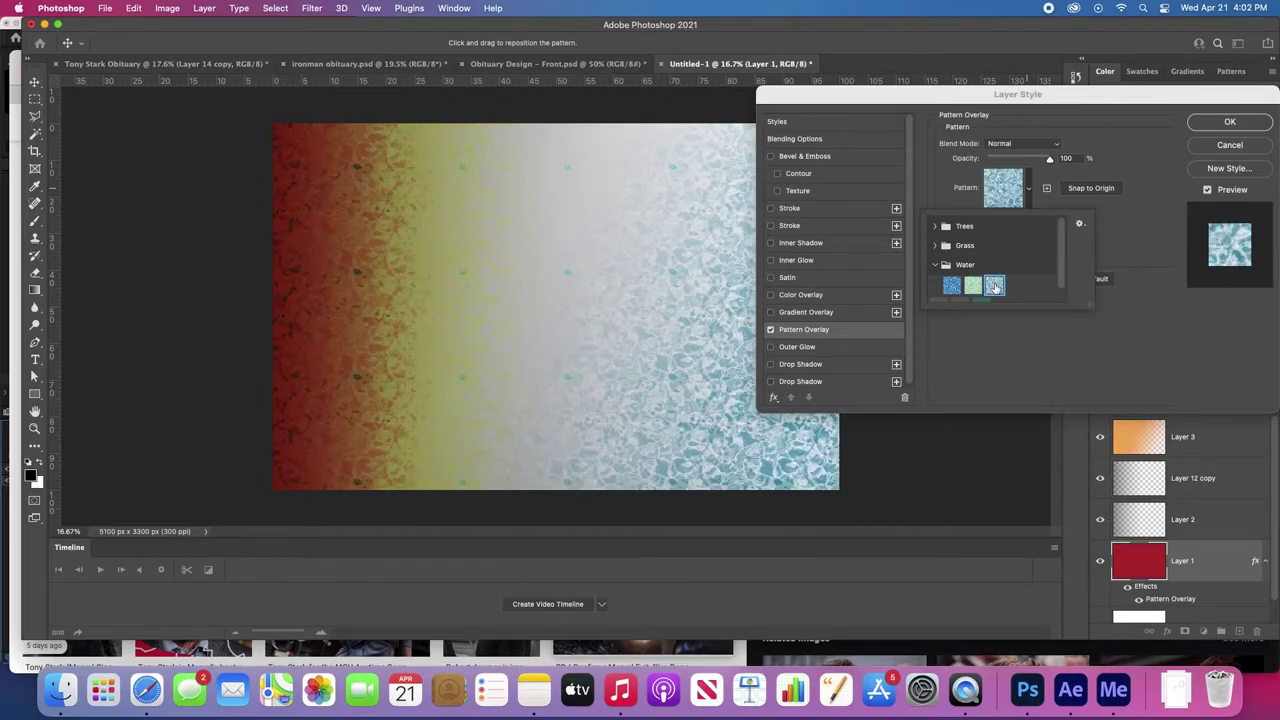
{"action": "left_click", "coordinate": [934, 266]}
{"action": "left_click", "coordinate": [933, 245]}
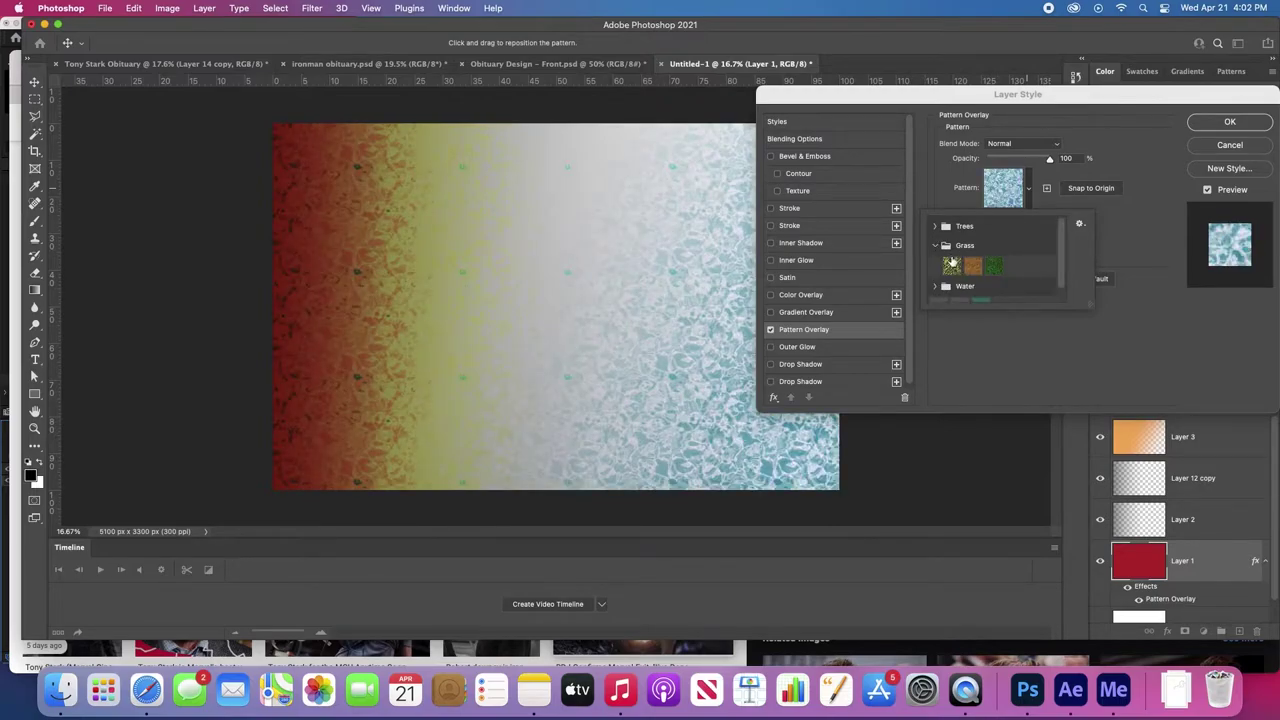
{"action": "left_click", "coordinate": [951, 264]}
{"action": "left_click", "coordinate": [970, 266]}
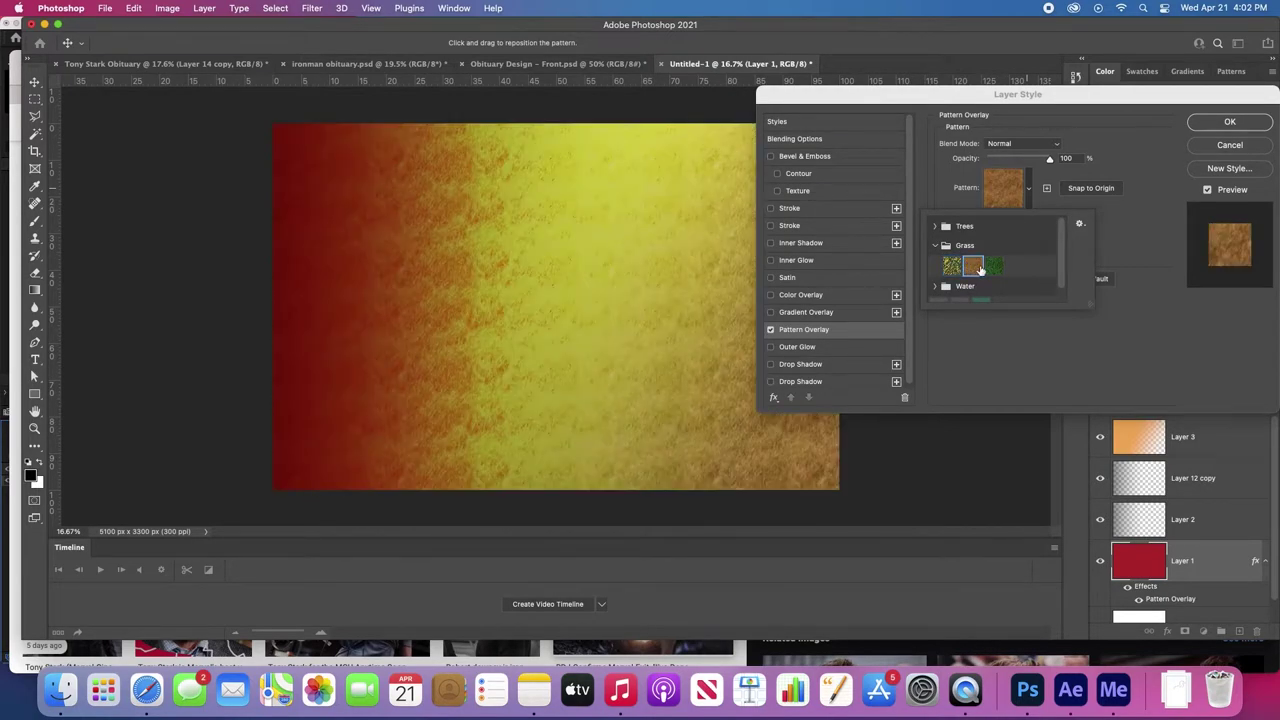
{"action": "left_click", "coordinate": [993, 266]}
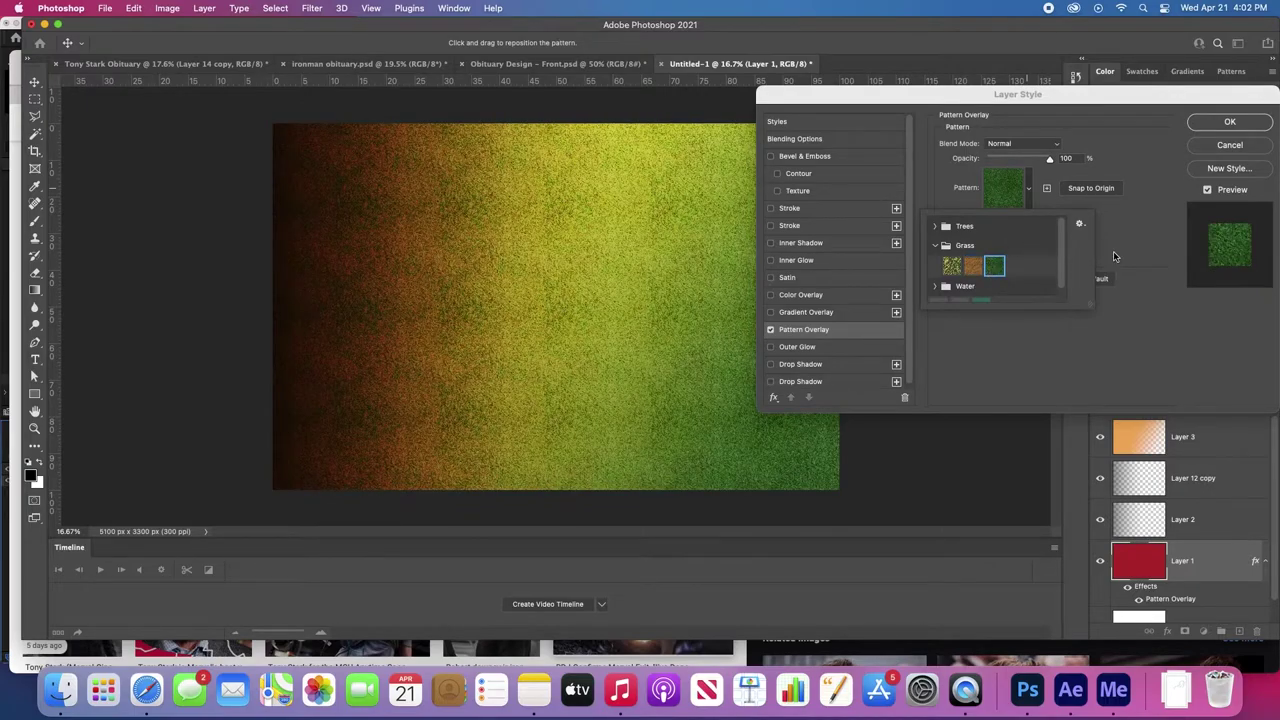
- Lower the pattern overlay's opacity to 26% and apply the layer style to Layer 1
{"action": "left_click", "coordinate": [1113, 251]}
{"action": "left_click", "coordinate": [1023, 158]}
{"action": "left_click_drag", "start_coordinate": [1023, 158], "coordinate": [1003, 160]}
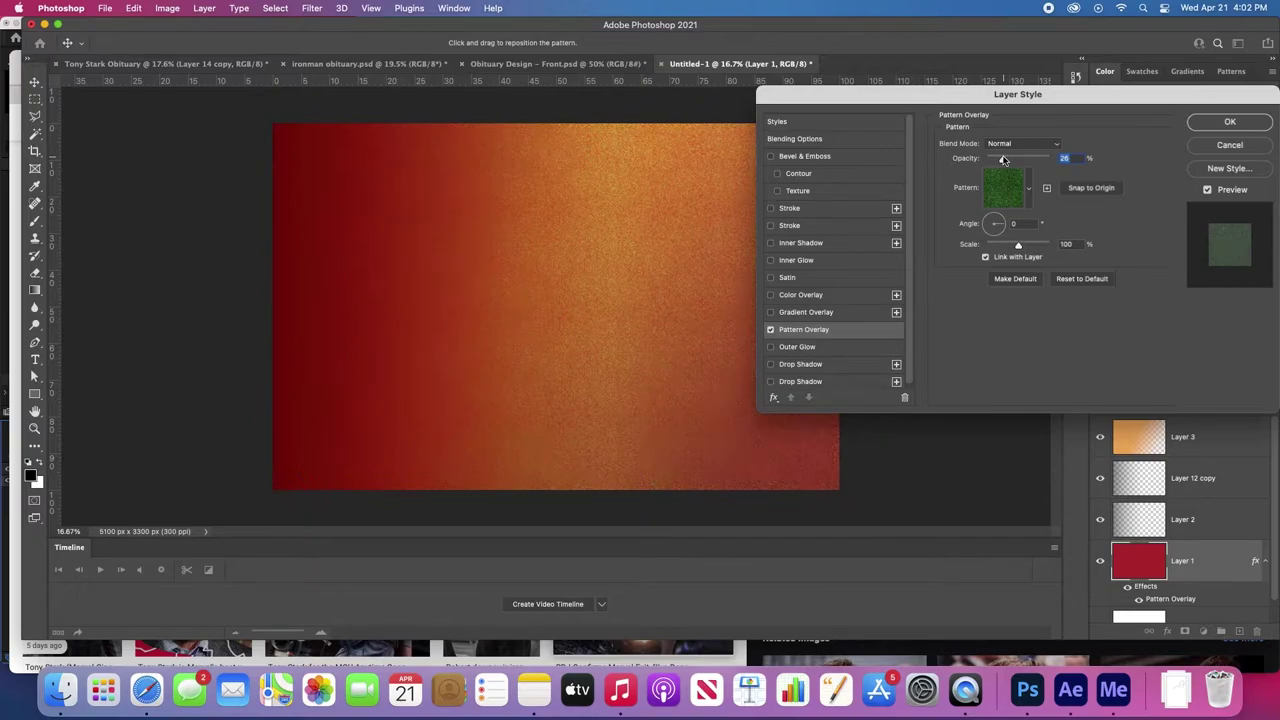
{"action": "left_click", "coordinate": [1227, 125]}
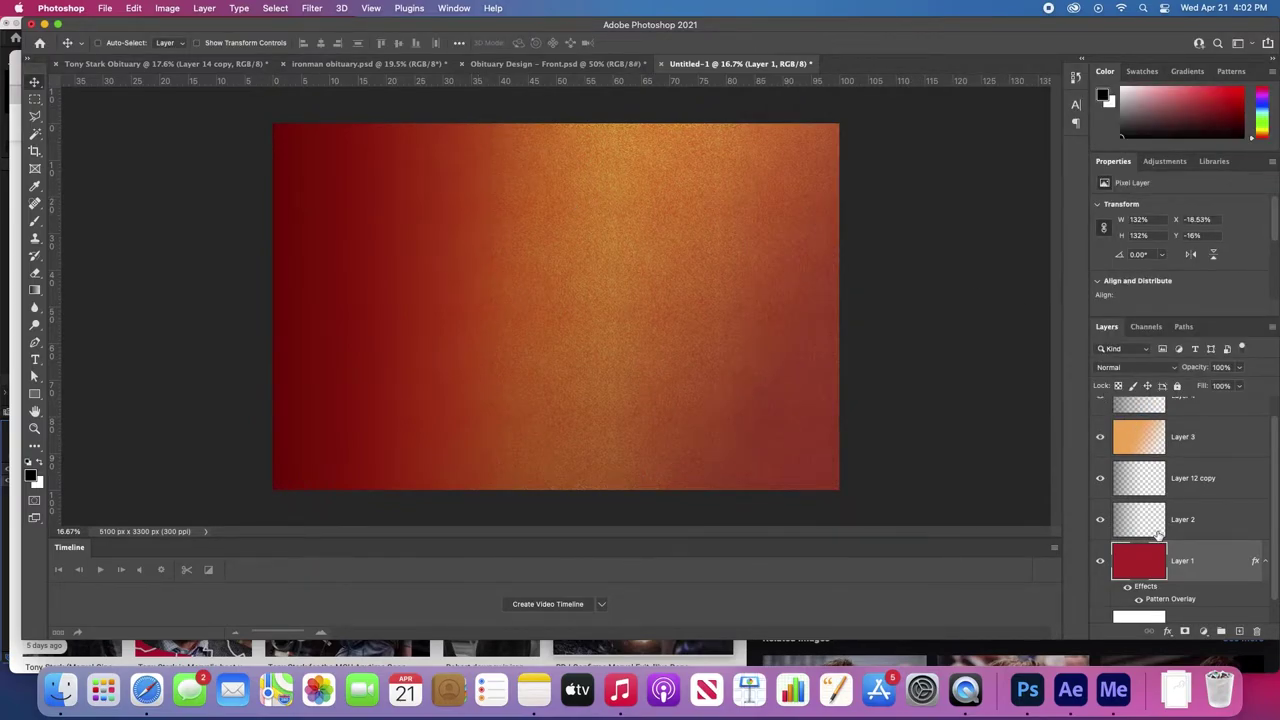
- Place a vertical guide at the canvas's horizontal centre and group the layers from Layer 1 up to Layer 4
{"action": "scroll", "coordinate": [1189, 438], "scroll_direction": "up", "scroll_amount": 1}
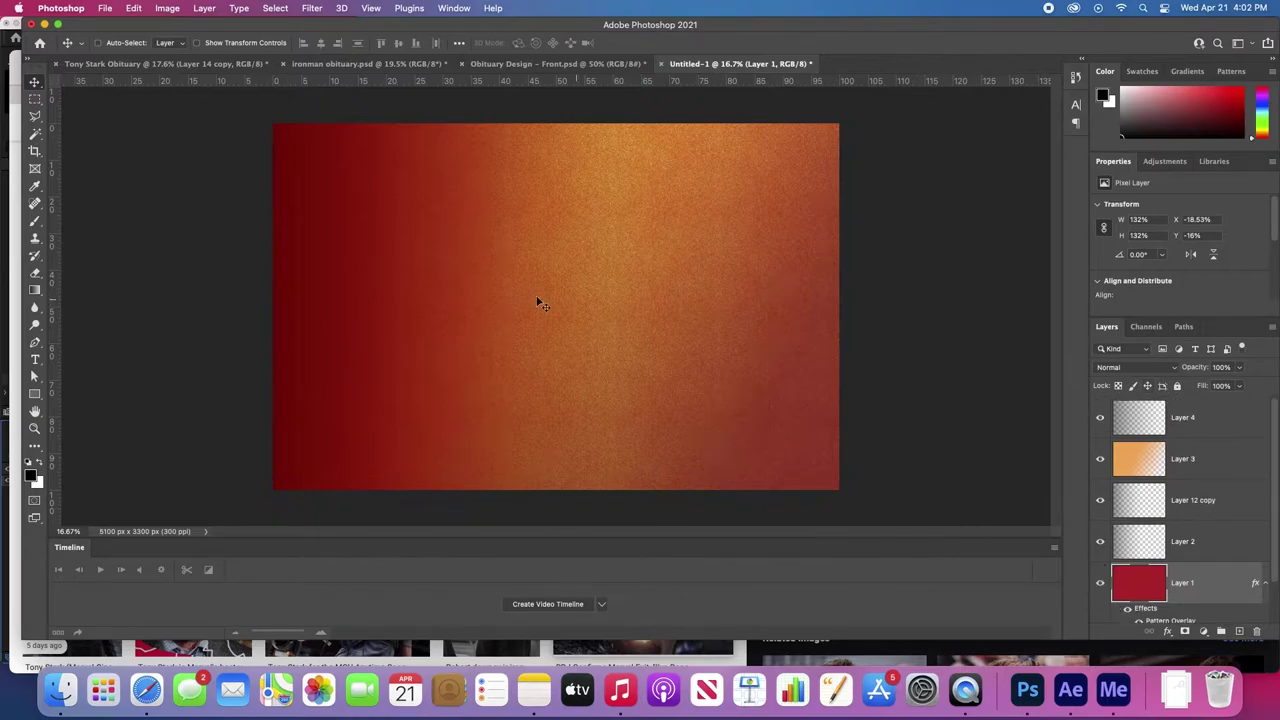
{"action": "left_click_drag", "start_coordinate": [55, 313], "coordinate": [552, 291]}
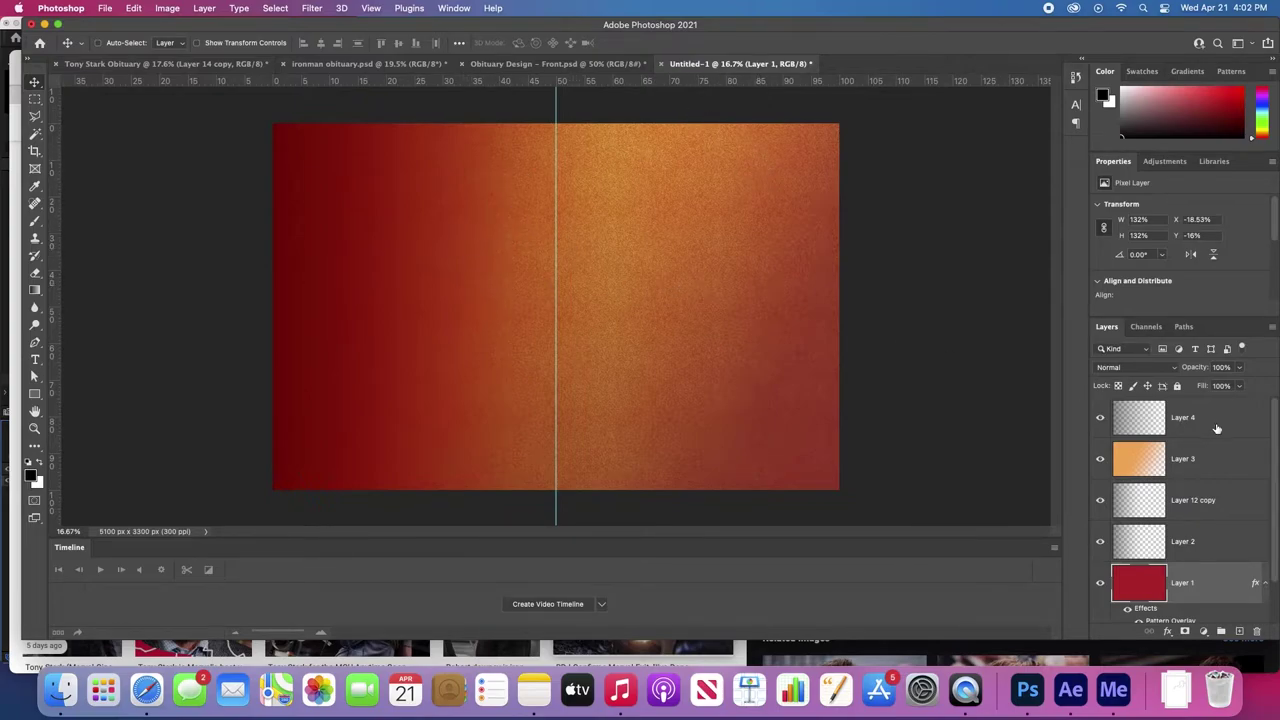
{"action": "left_click", "coordinate": [1157, 420], "text": "shift"}
{"action": "key", "text": "super+g"}
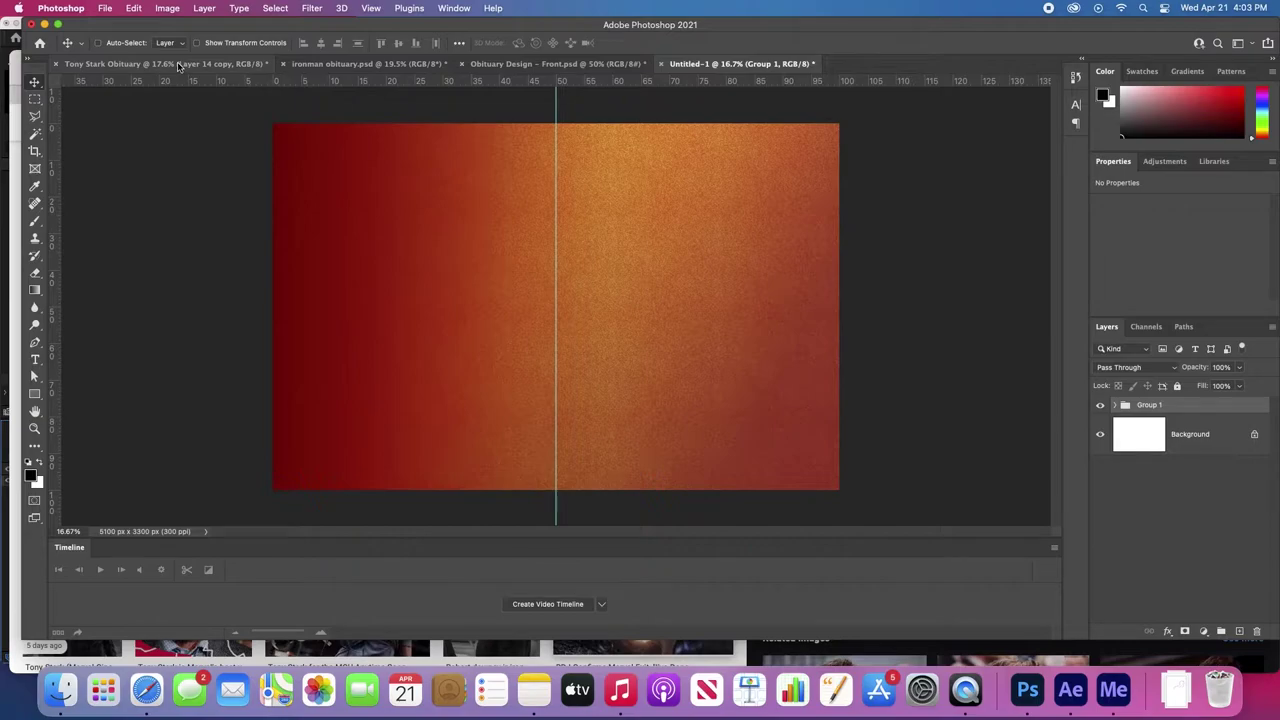
- Switch to Safari and copy the two paragraphs under "Cool Exec" from the Marvel page's Iron Man biography
{"action": "key", "text": "t"}
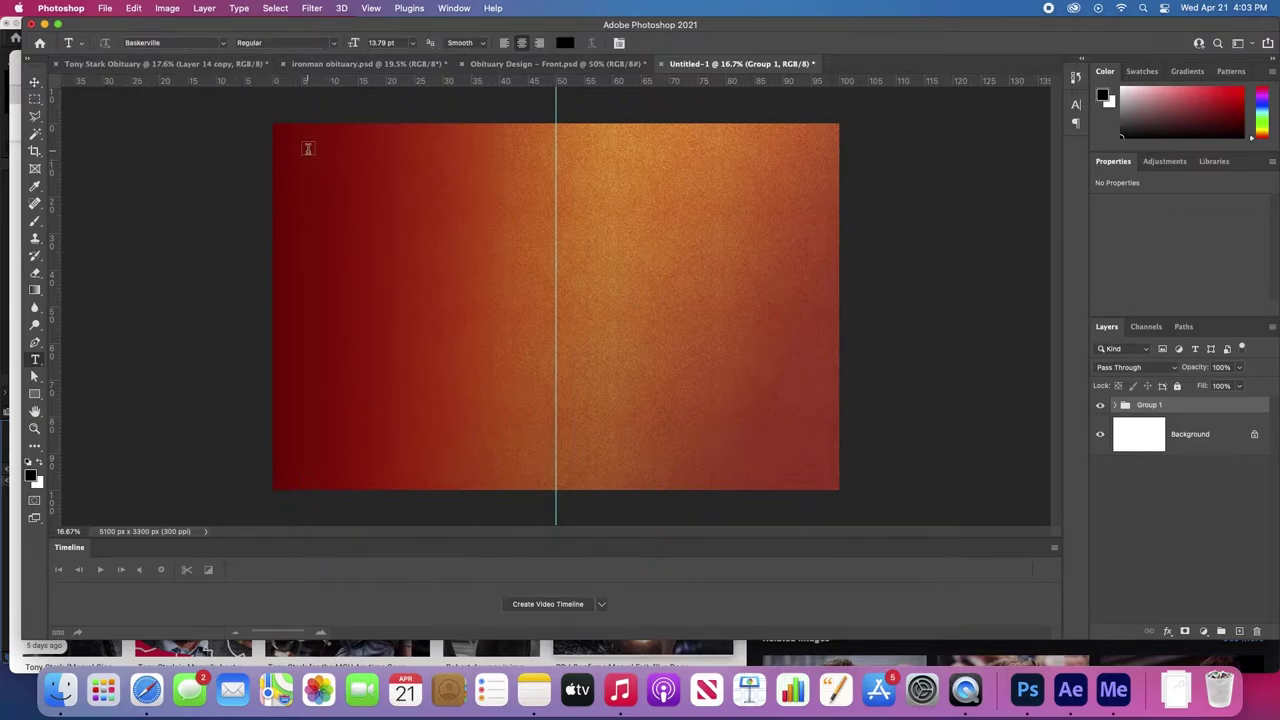
{"action": "key", "text": "v"}
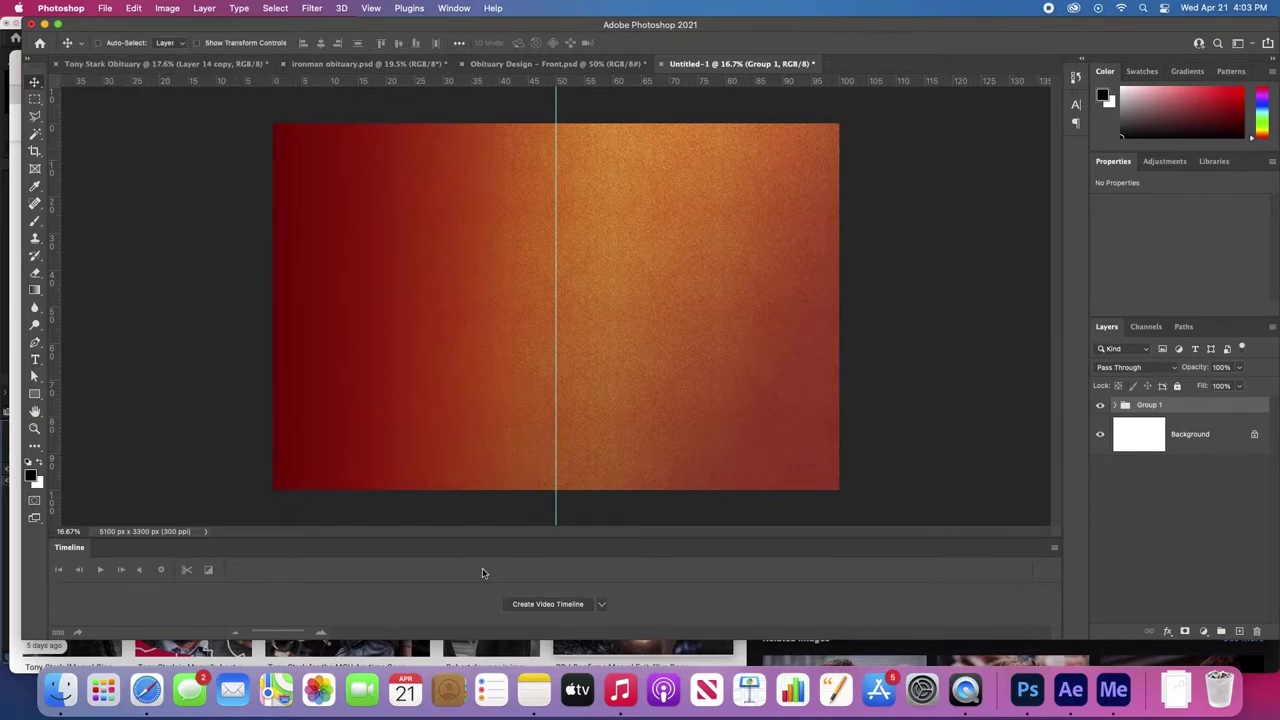
{"action": "left_click", "coordinate": [158, 655]}
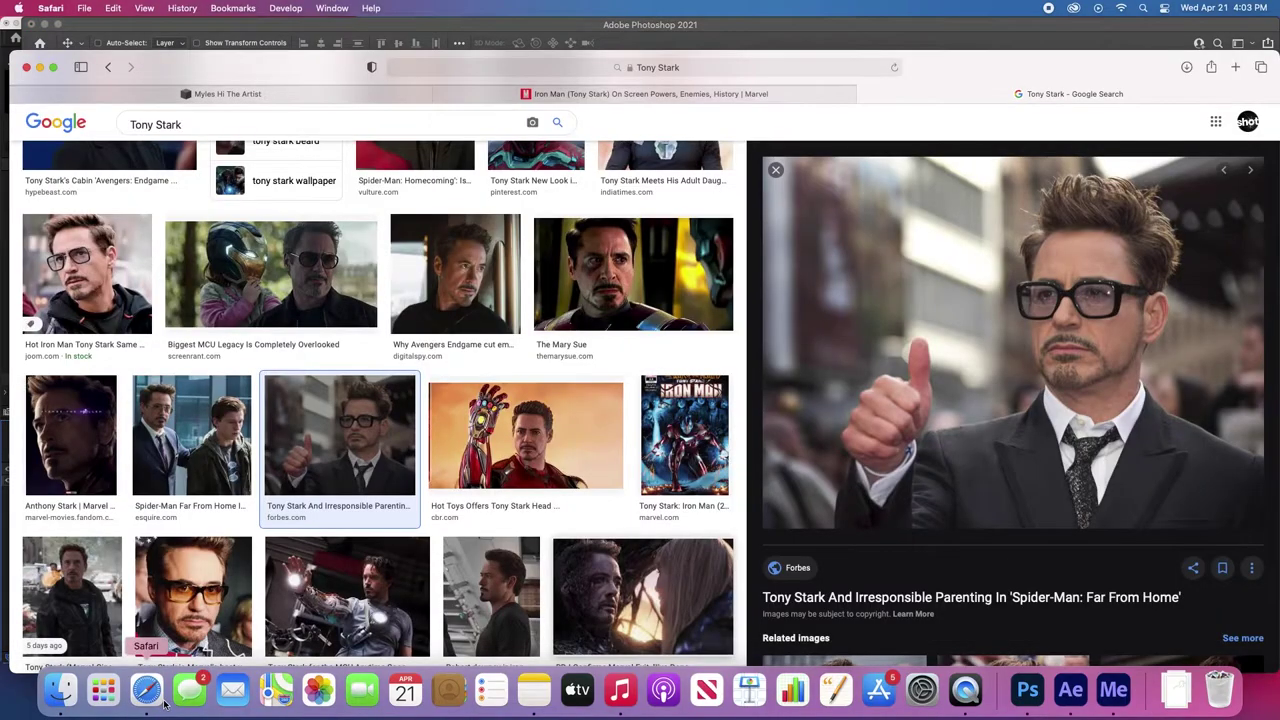
{"action": "left_click", "coordinate": [655, 94]}
{"action": "scroll", "coordinate": [415, 280], "scroll_direction": "up", "scroll_amount": 10}
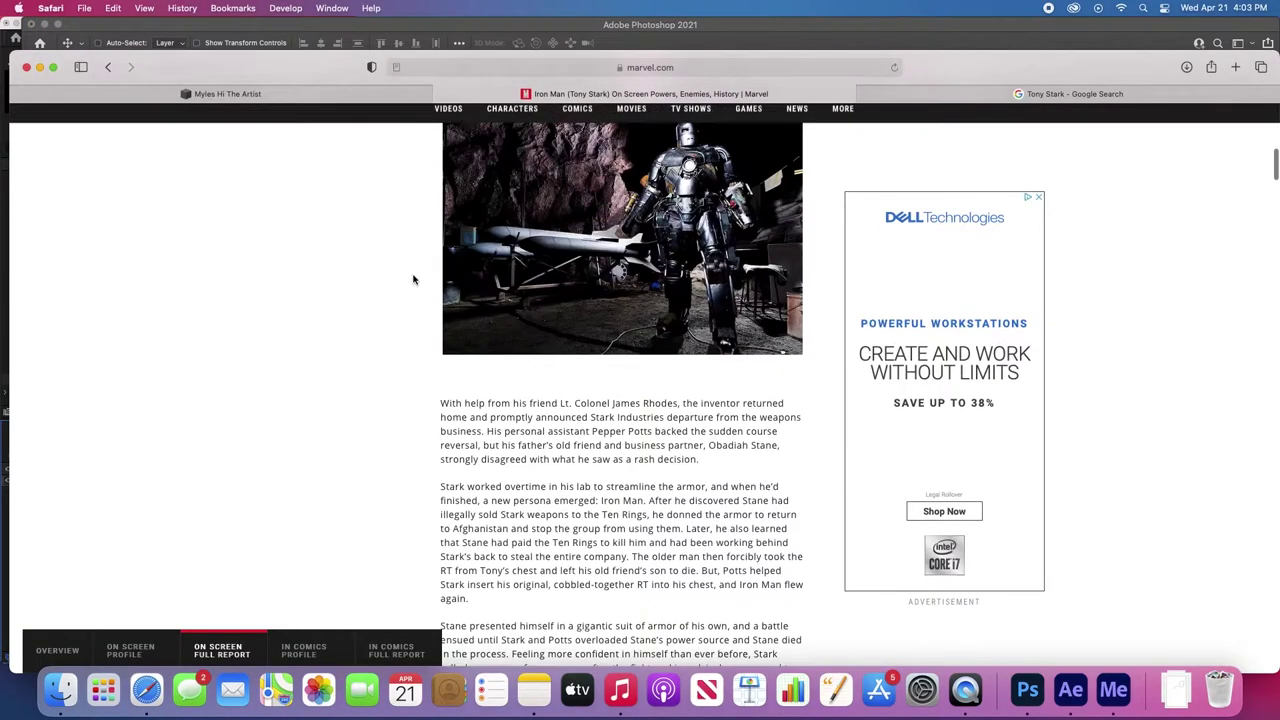
{"action": "scroll", "coordinate": [415, 280], "scroll_direction": "down", "scroll_amount": 5}
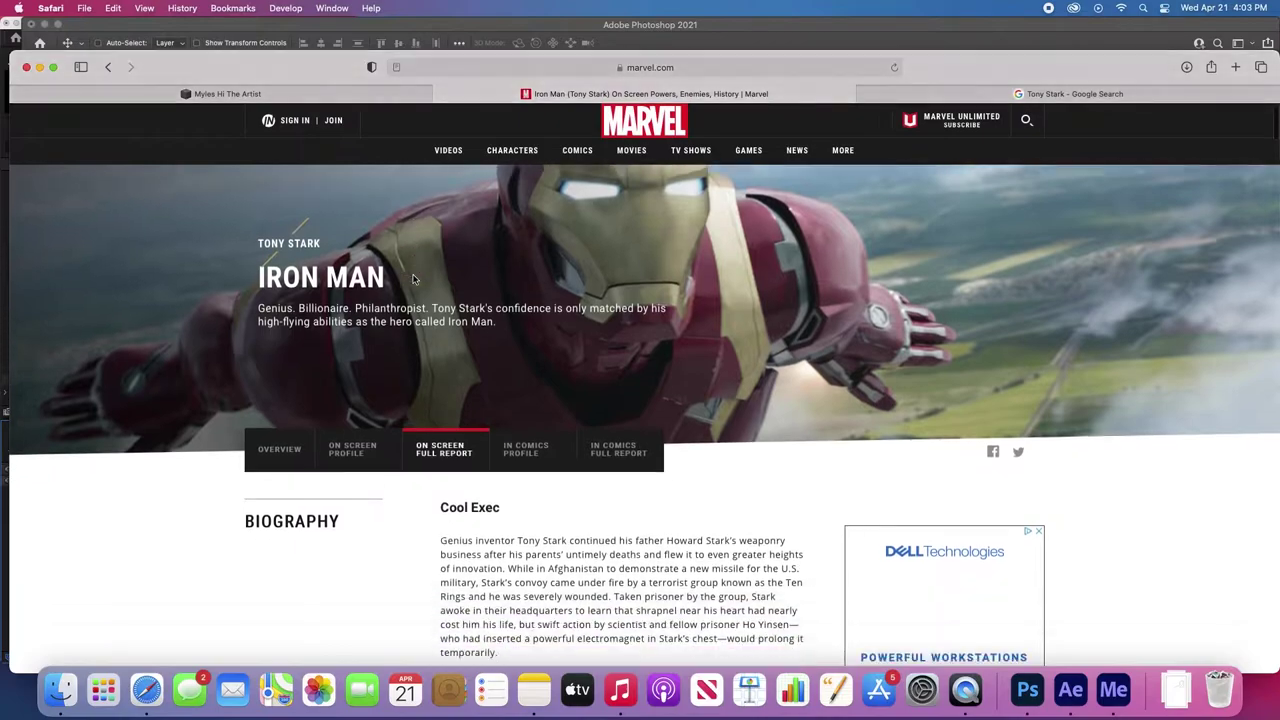
{"action": "scroll", "coordinate": [414, 280], "scroll_direction": "down", "scroll_amount": 1}
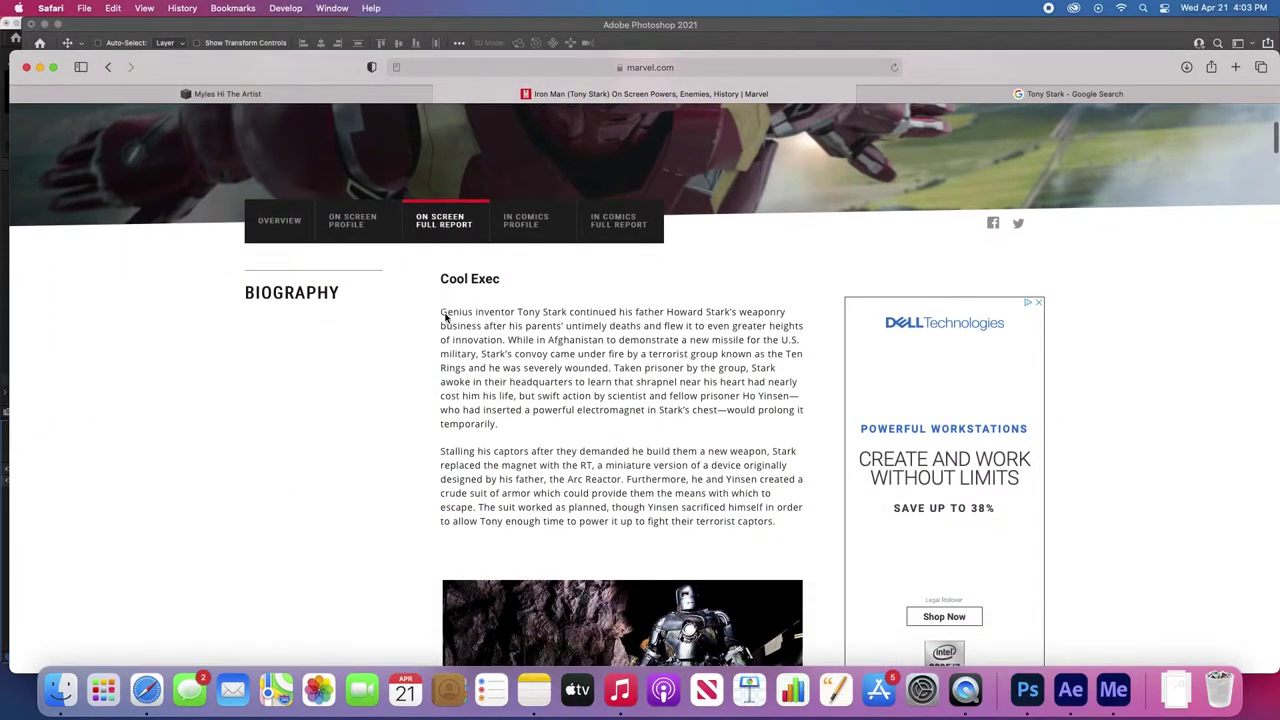
{"action": "scroll", "coordinate": [445, 317], "scroll_direction": "down", "scroll_amount": 3}
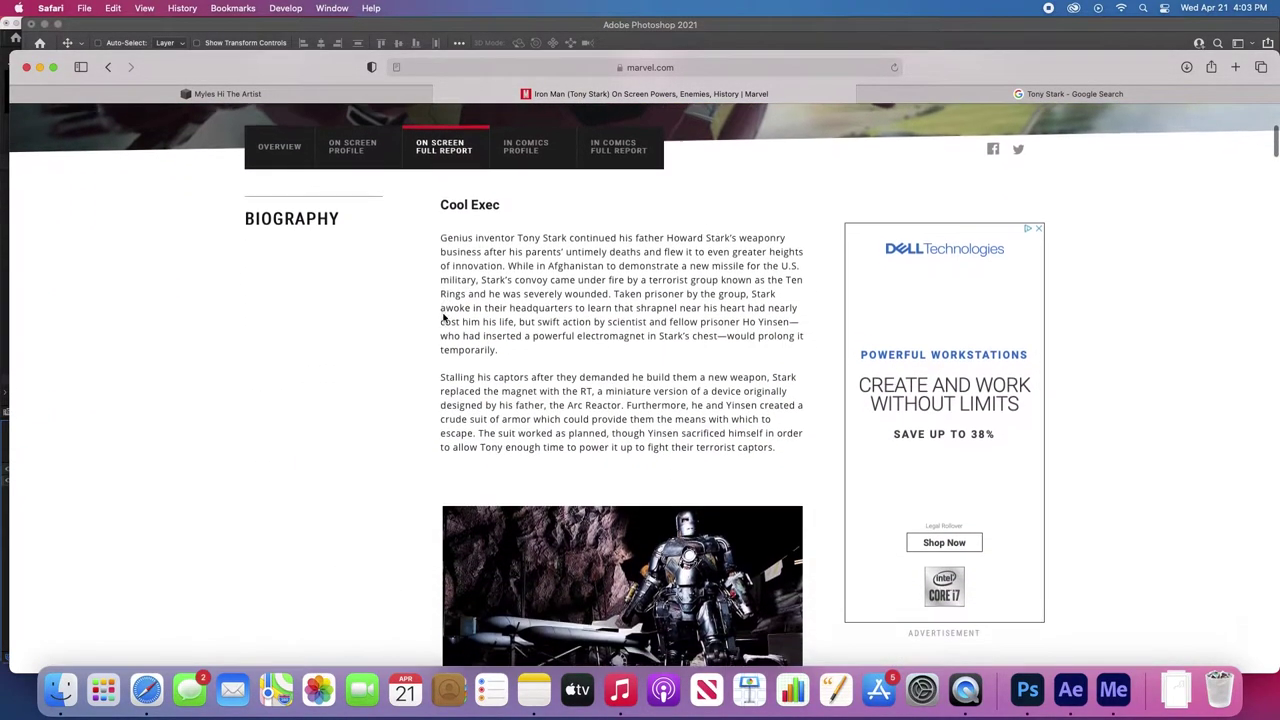
{"action": "left_click_drag", "start_coordinate": [442, 181], "coordinate": [791, 390]}
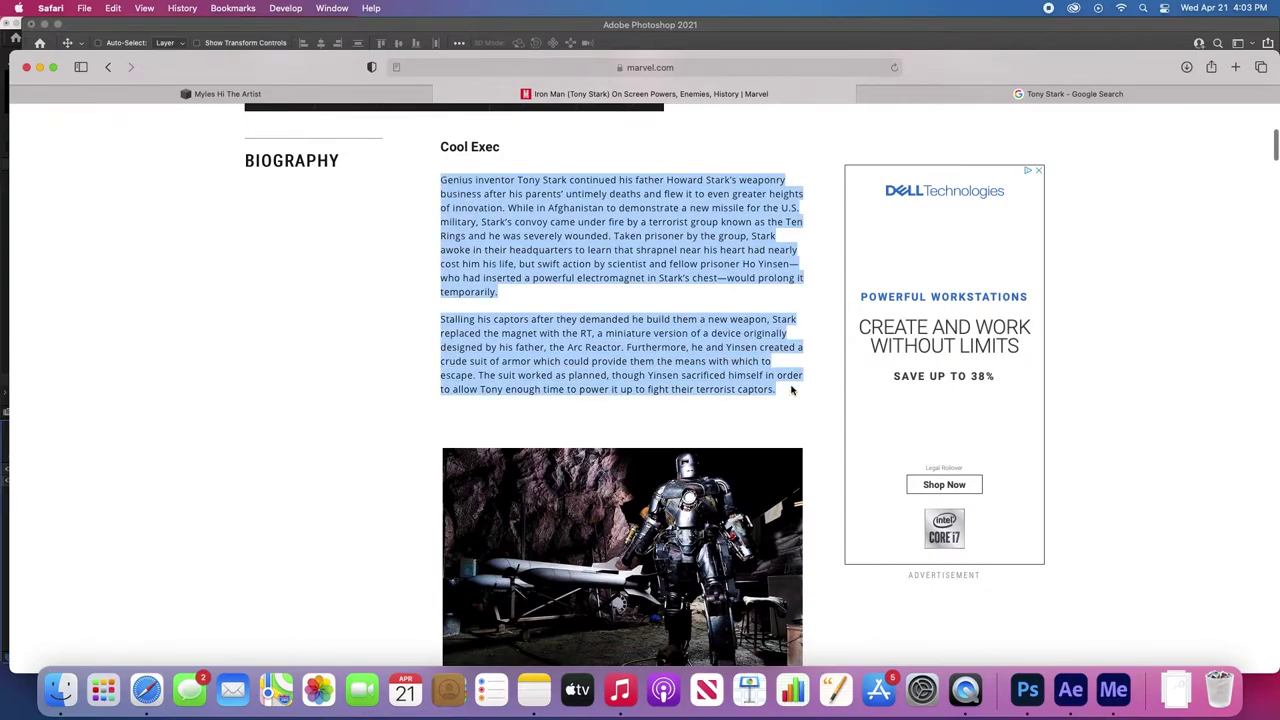
{"action": "scroll", "coordinate": [791, 390], "scroll_direction": "down", "scroll_amount": 8}
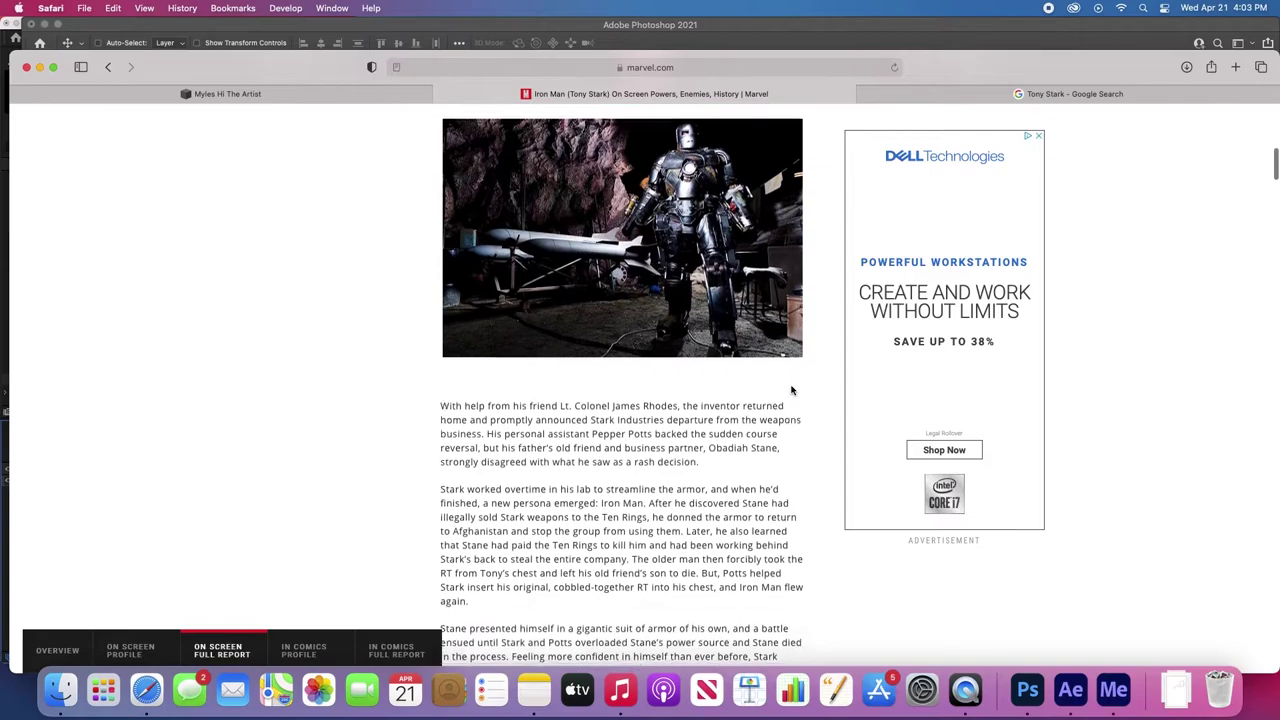
- Switch back to Photoshop and paste the biography into a text box about 2133 × 2525 px on the canvas's left half
{"action": "left_click", "coordinate": [1027, 690]}
{"action": "key", "text": "t"}
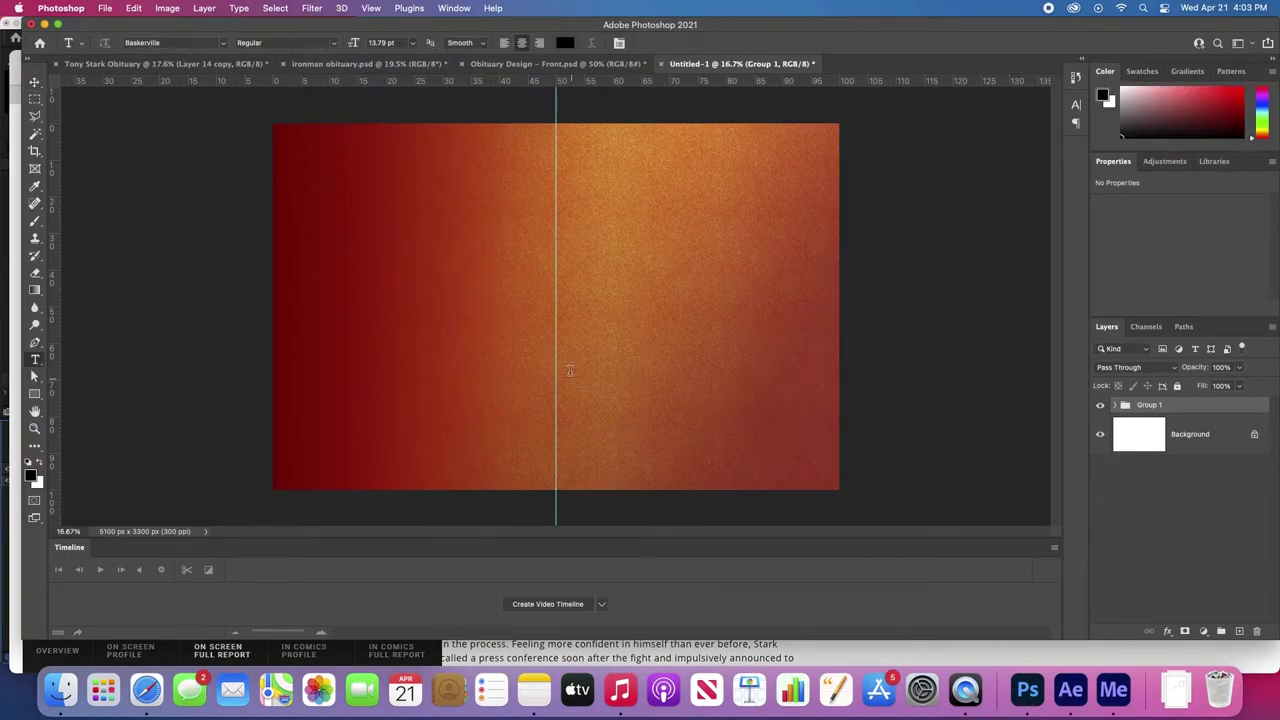
{"action": "left_click_drag", "start_coordinate": [296, 151], "coordinate": [534, 431]}
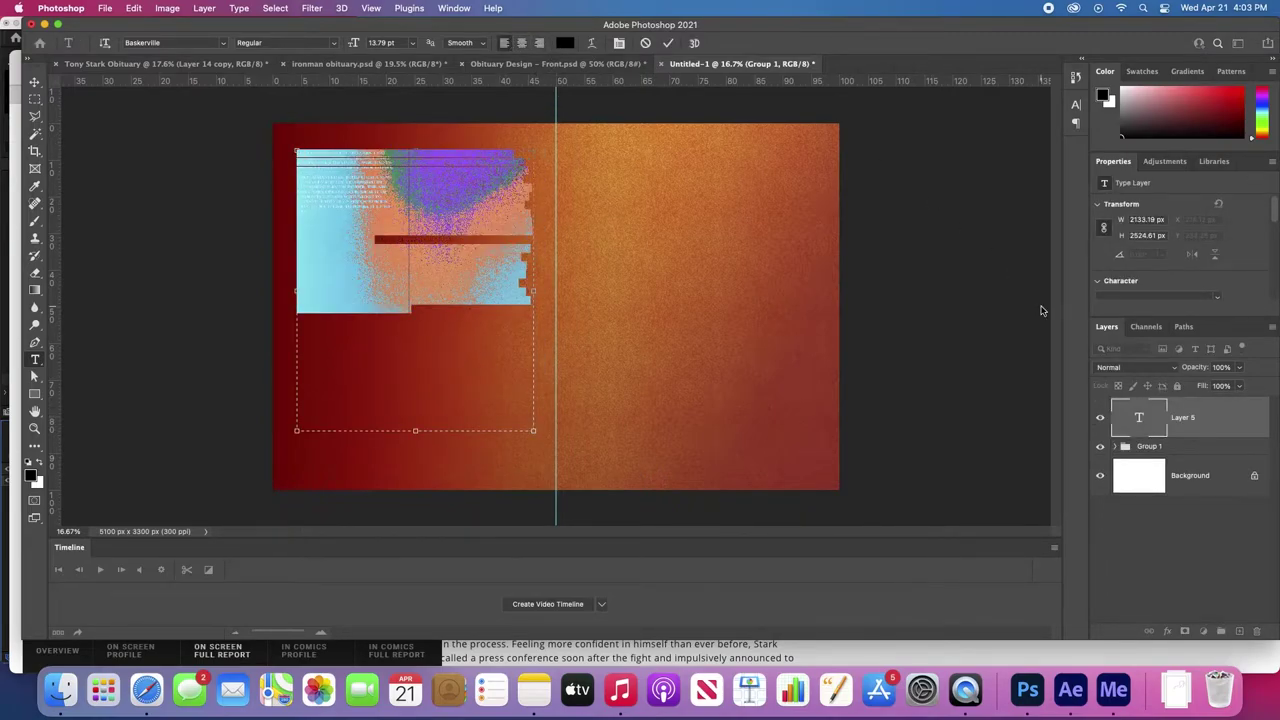
- Set the biography text's colour to white (ffffff)
{"action": "left_click", "coordinate": [1075, 104]}
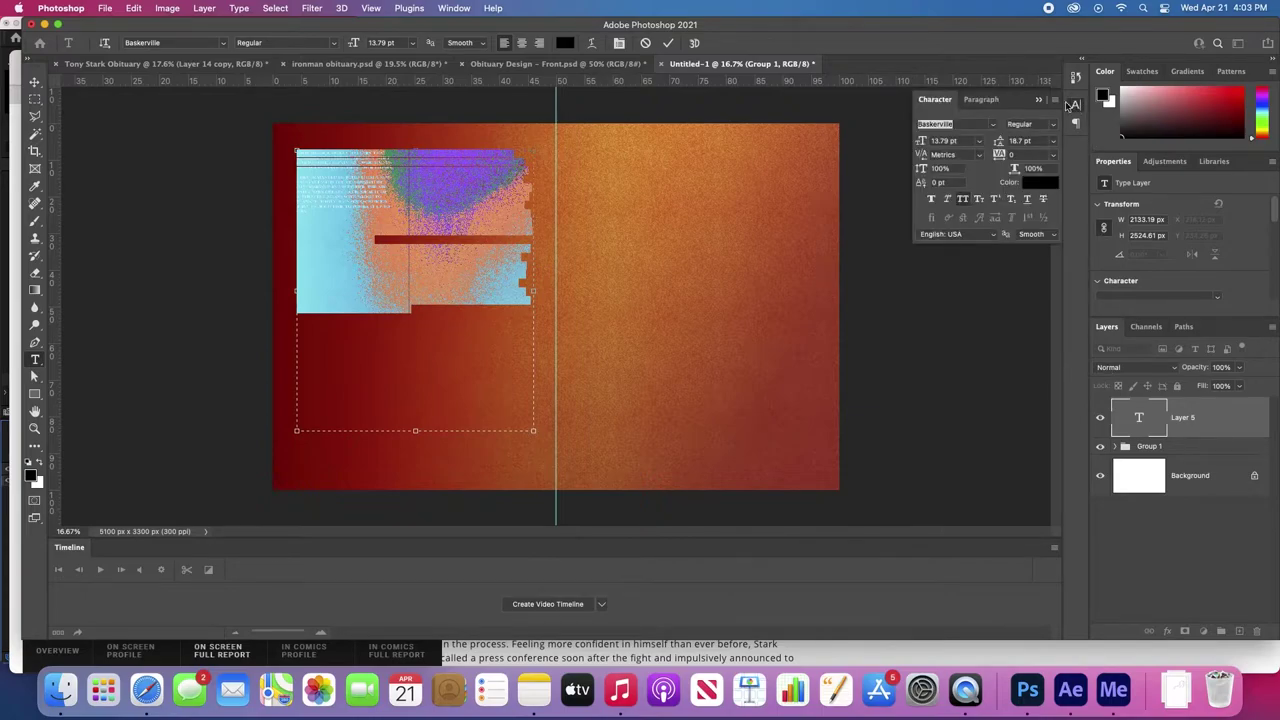
{"action": "left_click", "coordinate": [1053, 185]}
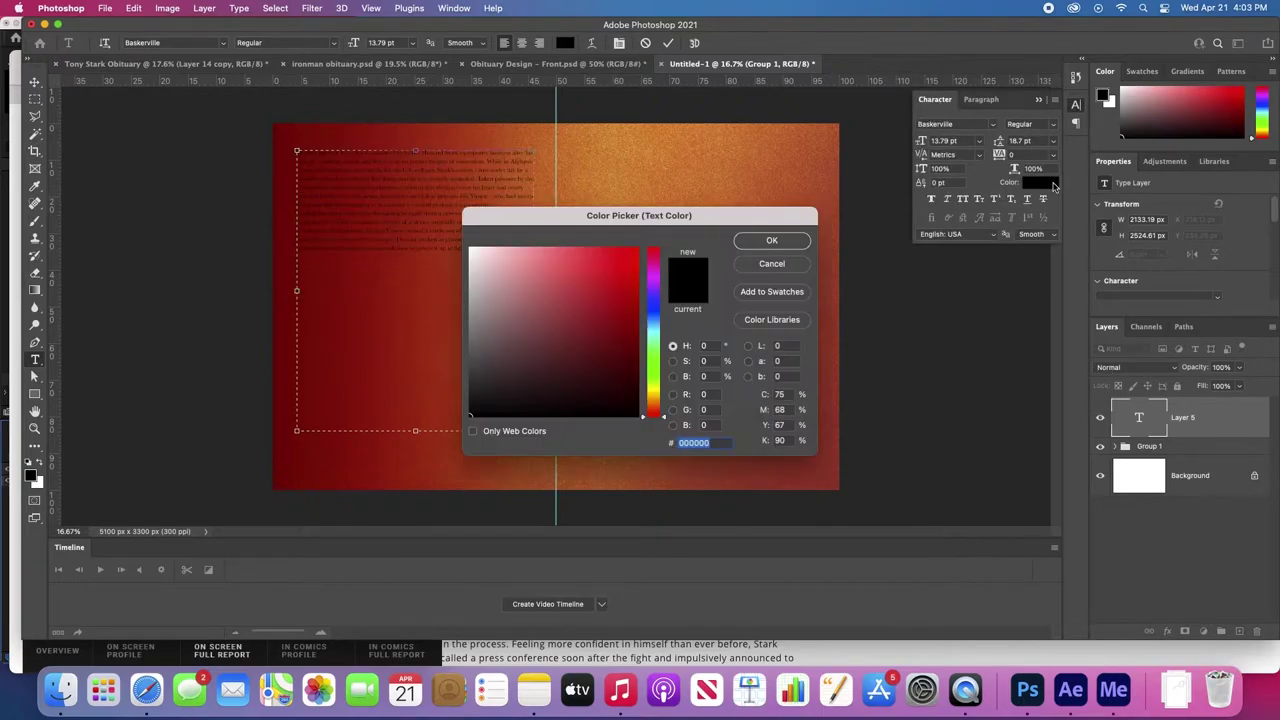
{"action": "left_click", "coordinate": [471, 249]}
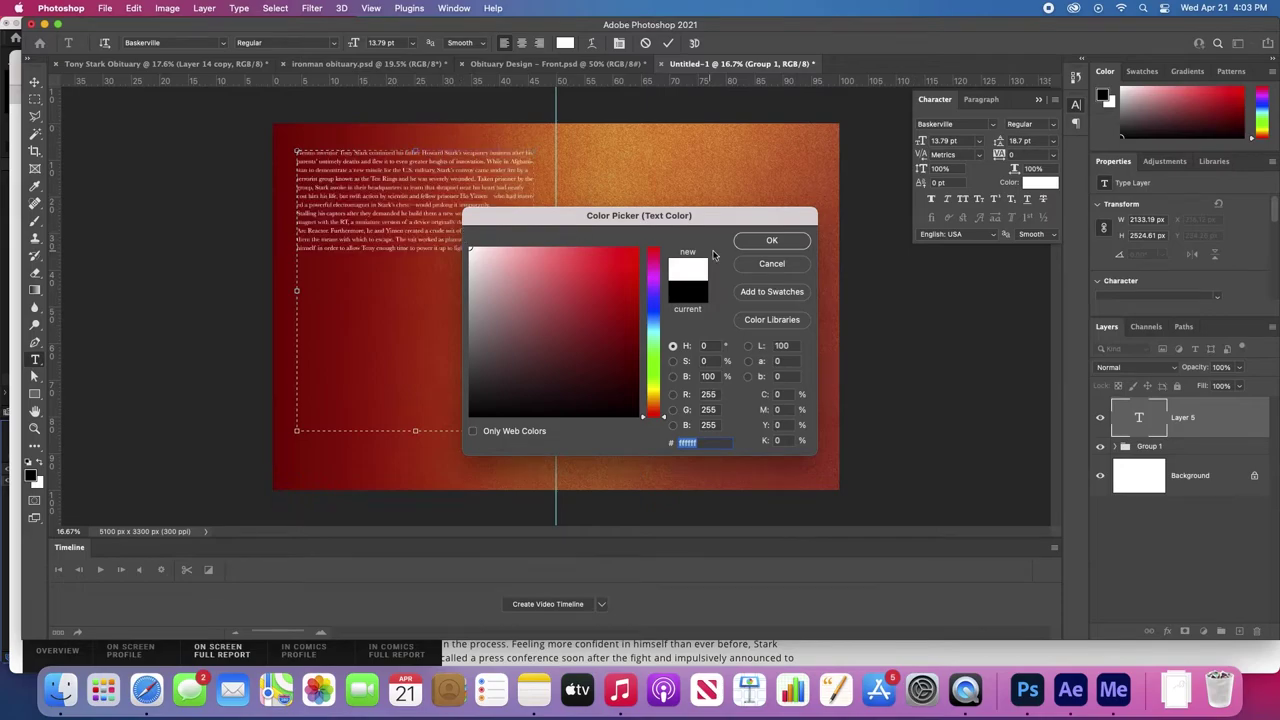
{"action": "left_click", "coordinate": [755, 245]}
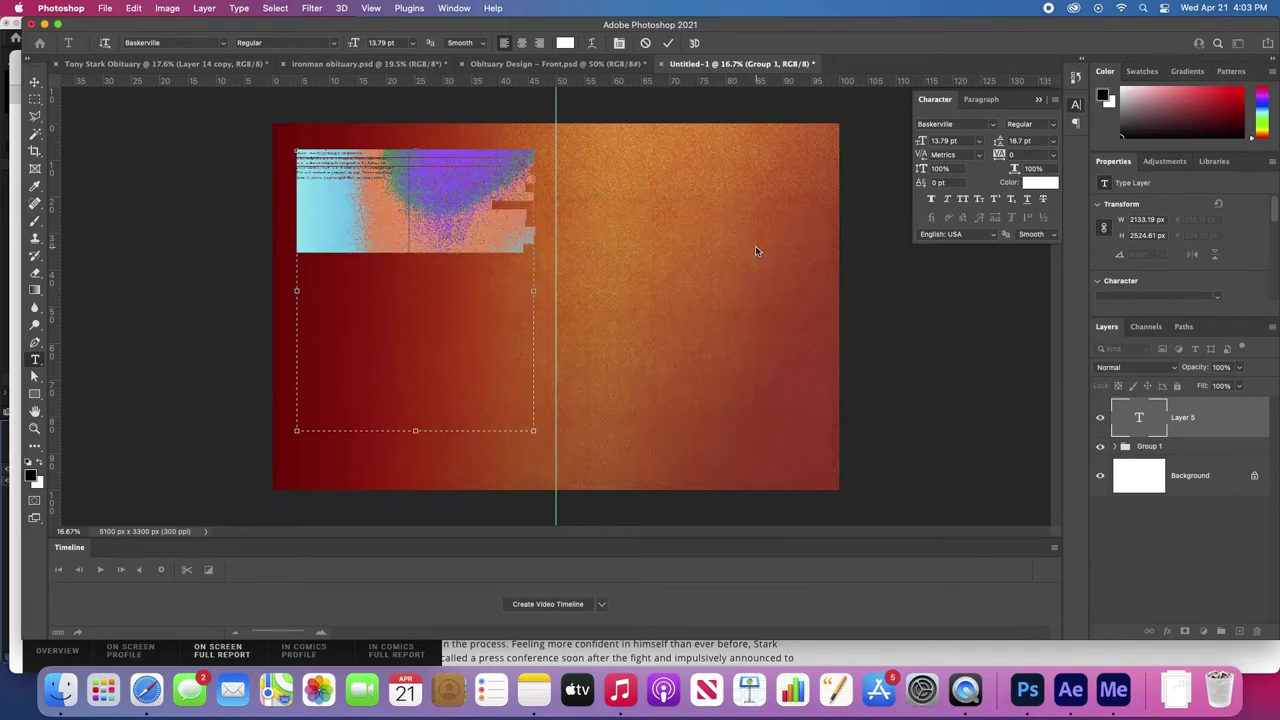
- Try font sizes between 10 and 14 pt on the biography text and set it to 13 pt
{"action": "left_click", "coordinate": [960, 142]}
{"action": "type", "text": "14"}
{"action": "key", "text": "Return"}
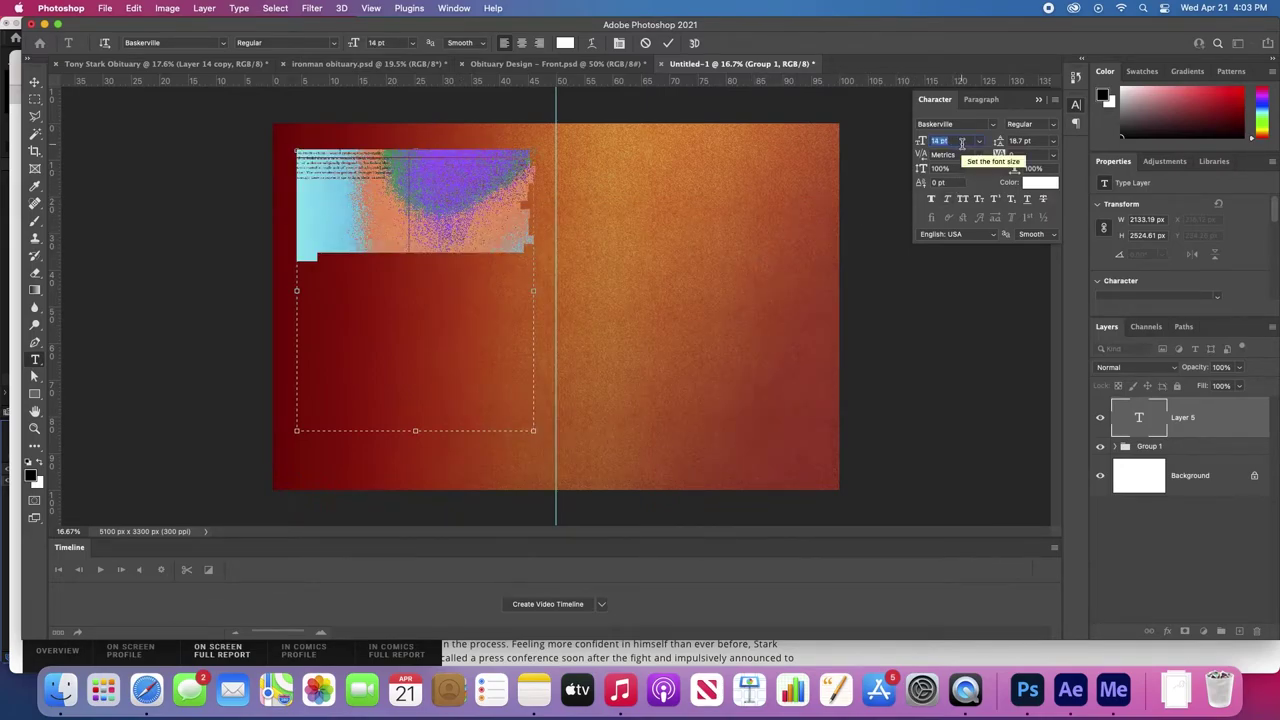
{"action": "key", "text": "Down"}
{"action": "key", "text": "Down"}
{"action": "key", "text": "Down"}
{"action": "key", "text": "Down"}
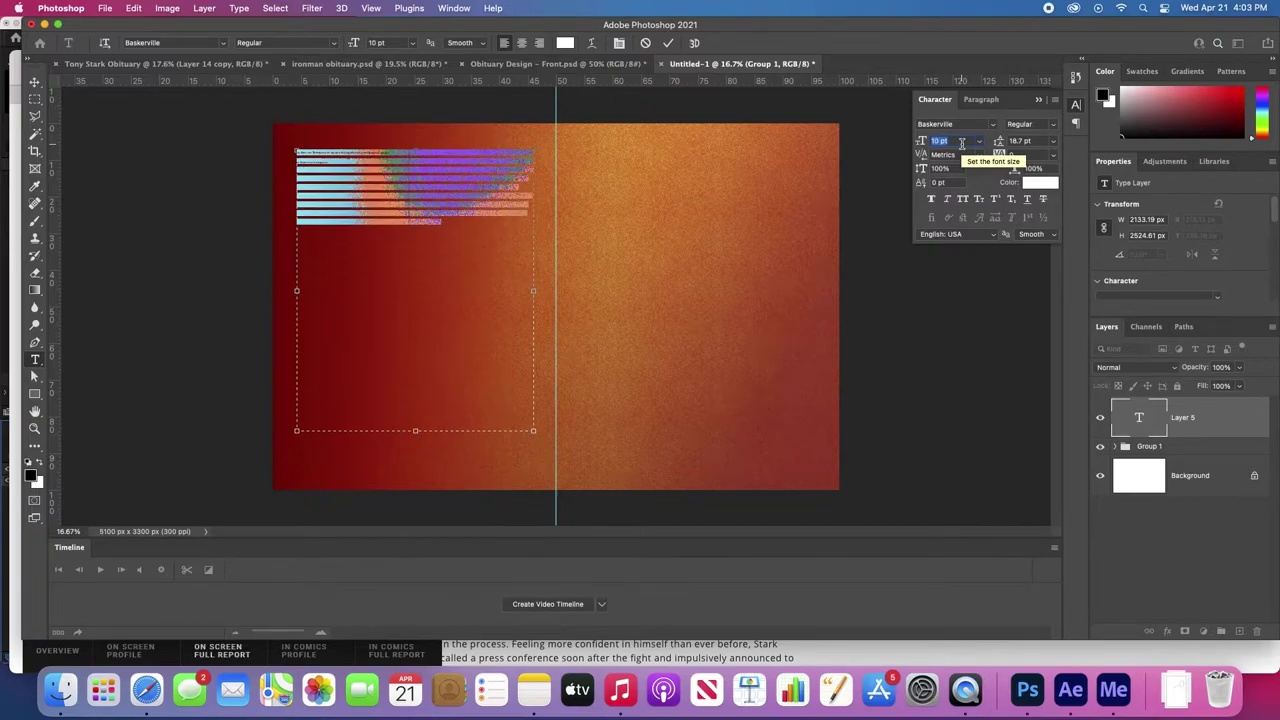
{"action": "key", "text": "Up"}
{"action": "key", "text": "Up"}
{"action": "key", "text": "Up"}
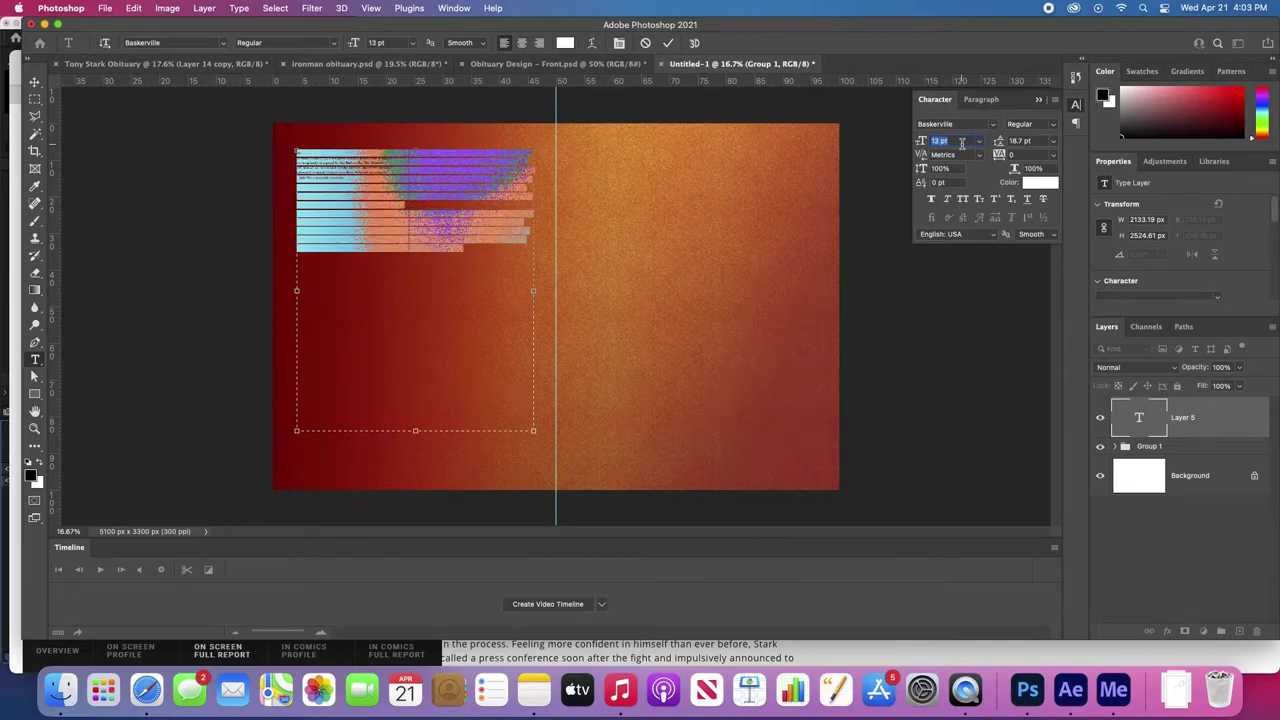
{"action": "key", "text": "Up"}
{"action": "key", "text": "Down"}
{"action": "key", "text": "Down"}
{"action": "key", "text": "Up"}
{"action": "left_click", "coordinate": [410, 192]}
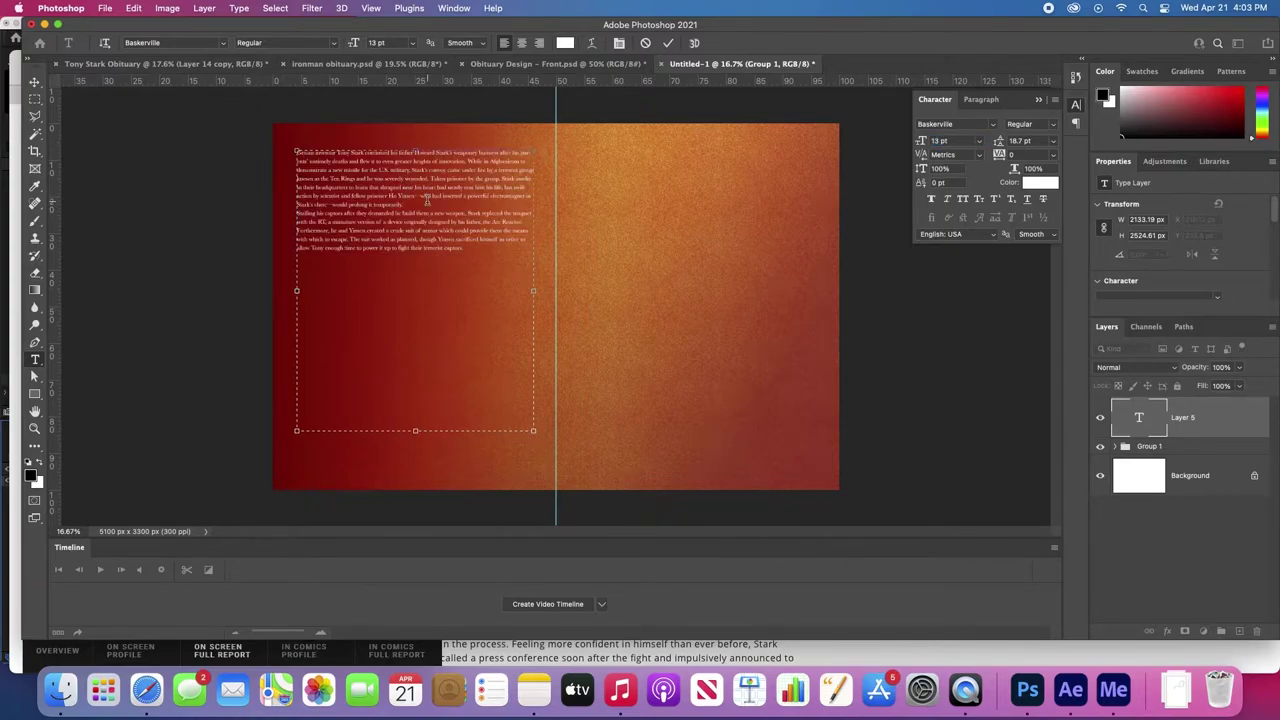
- Insert a blank line between the two biography paragraphs, after "would prolong it temporarily.", and commit the text edit
{"action": "key", "text": "super+plus"}
{"action": "key", "text": "super+plus"}
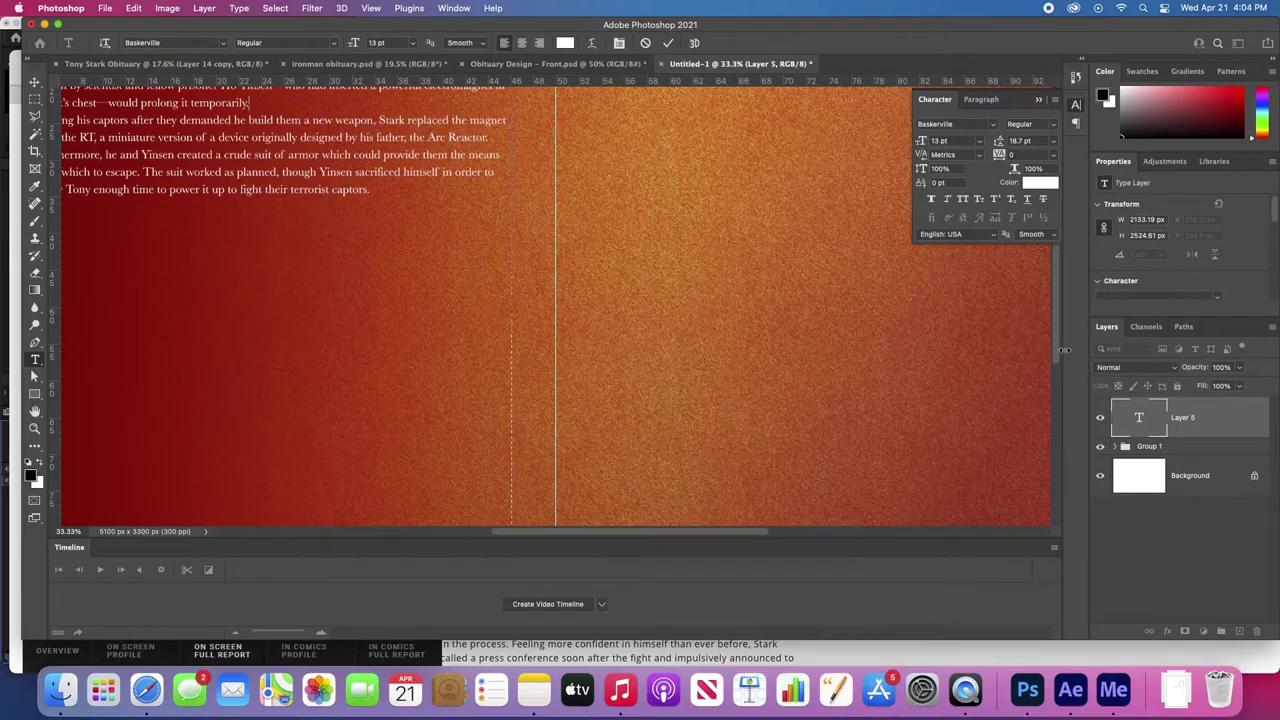
{"action": "left_click", "coordinate": [1150, 420]}
{"action": "key", "text": "v"}
{"action": "left_click_drag", "start_coordinate": [440, 171], "coordinate": [655, 350]}
{"action": "key", "text": "t"}
{"action": "left_click", "coordinate": [459, 263]}
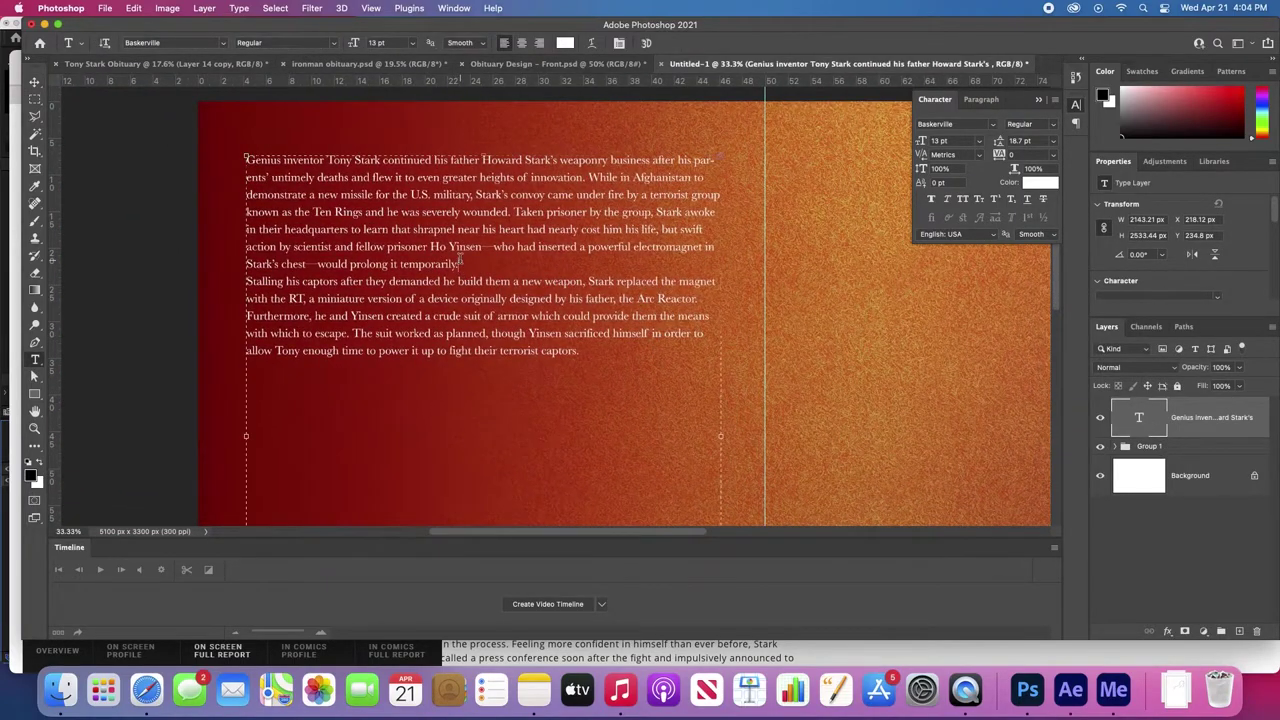
{"action": "key", "text": "Return"}
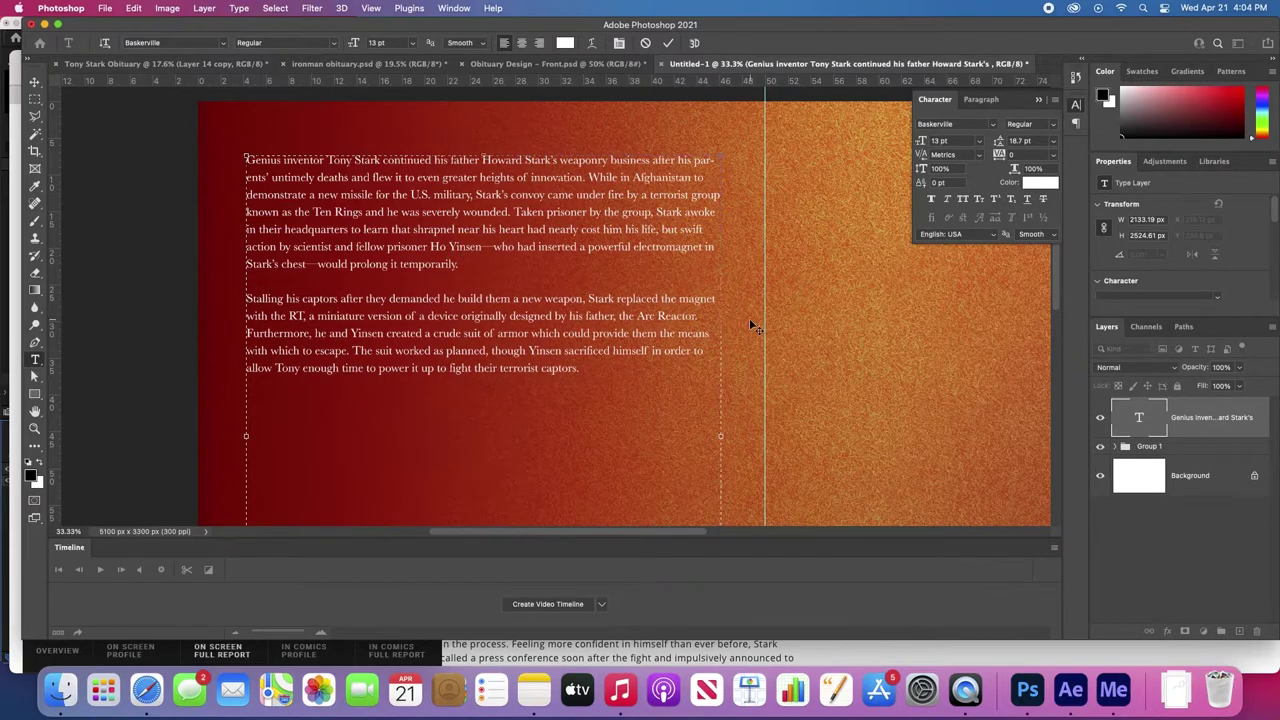
{"action": "key", "text": "super+Return"}
{"action": "key", "text": "v"}
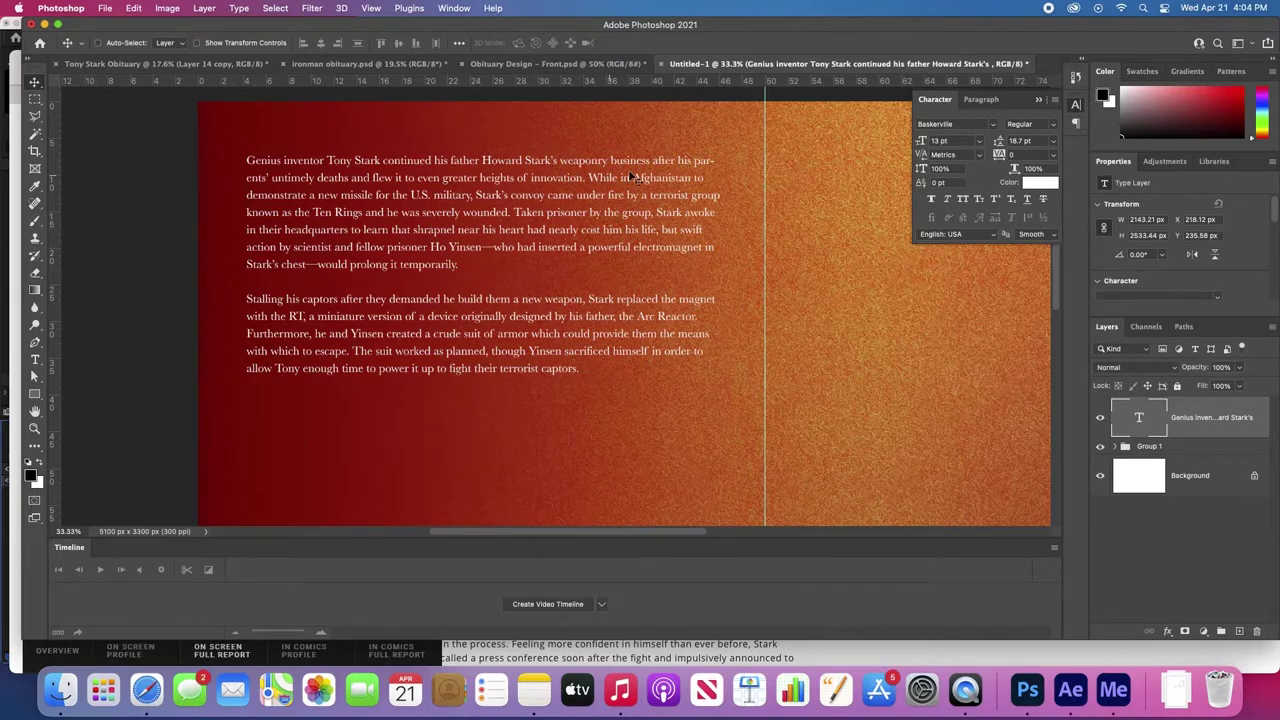
- Enlarge the biography's opening words "Genius inventor Tony Stark" to 25 pt
{"action": "key", "text": "t"}
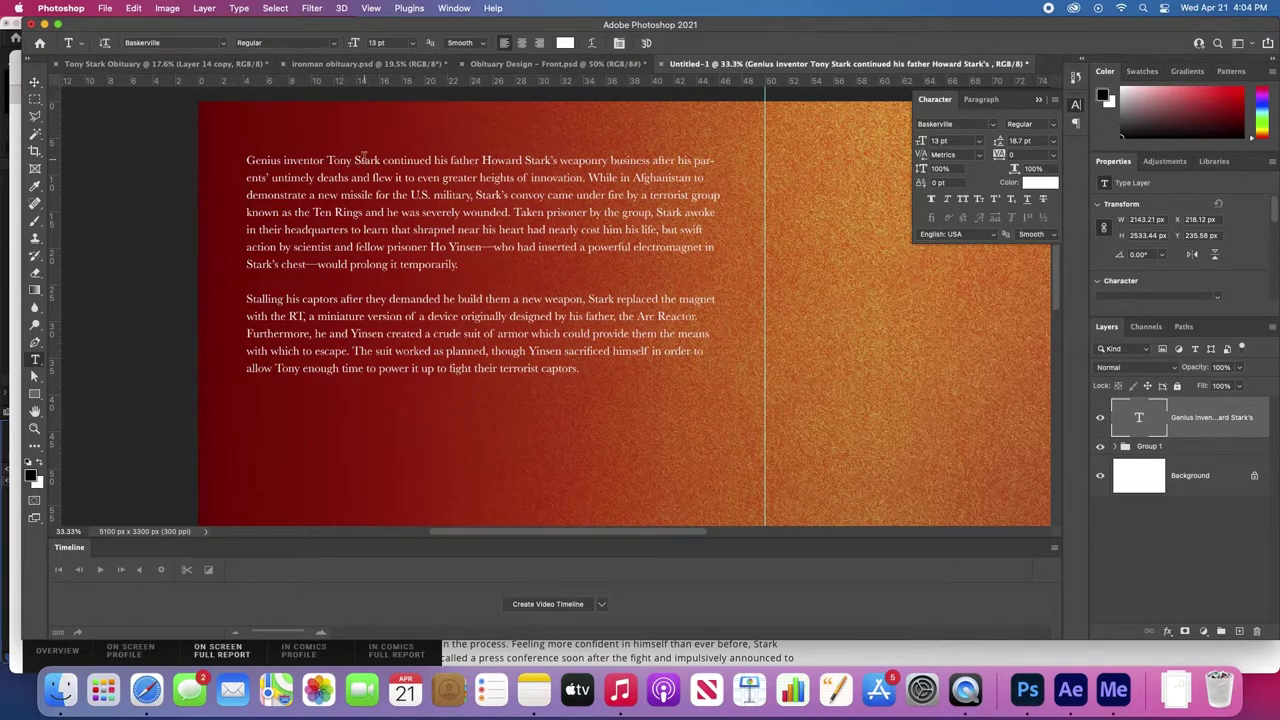
{"action": "left_click_drag", "start_coordinate": [380, 160], "coordinate": [246, 160]}
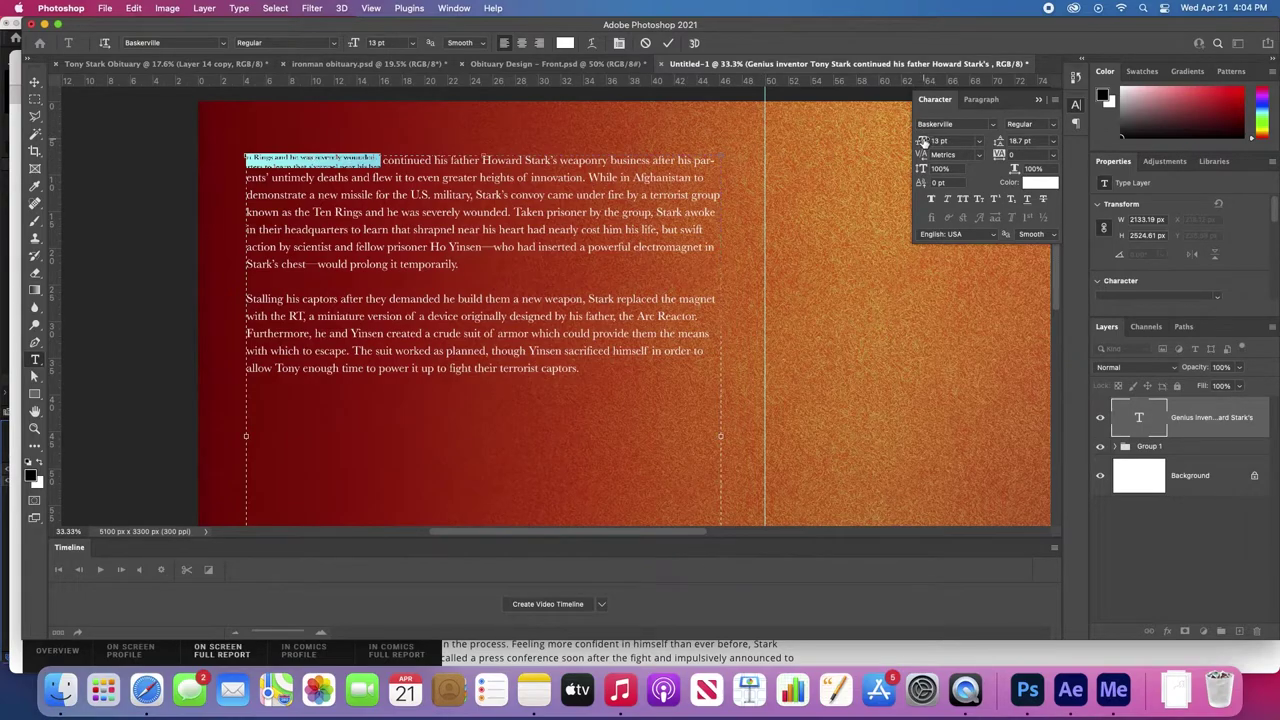
{"action": "left_click_drag", "start_coordinate": [921, 141], "coordinate": [933, 144]}
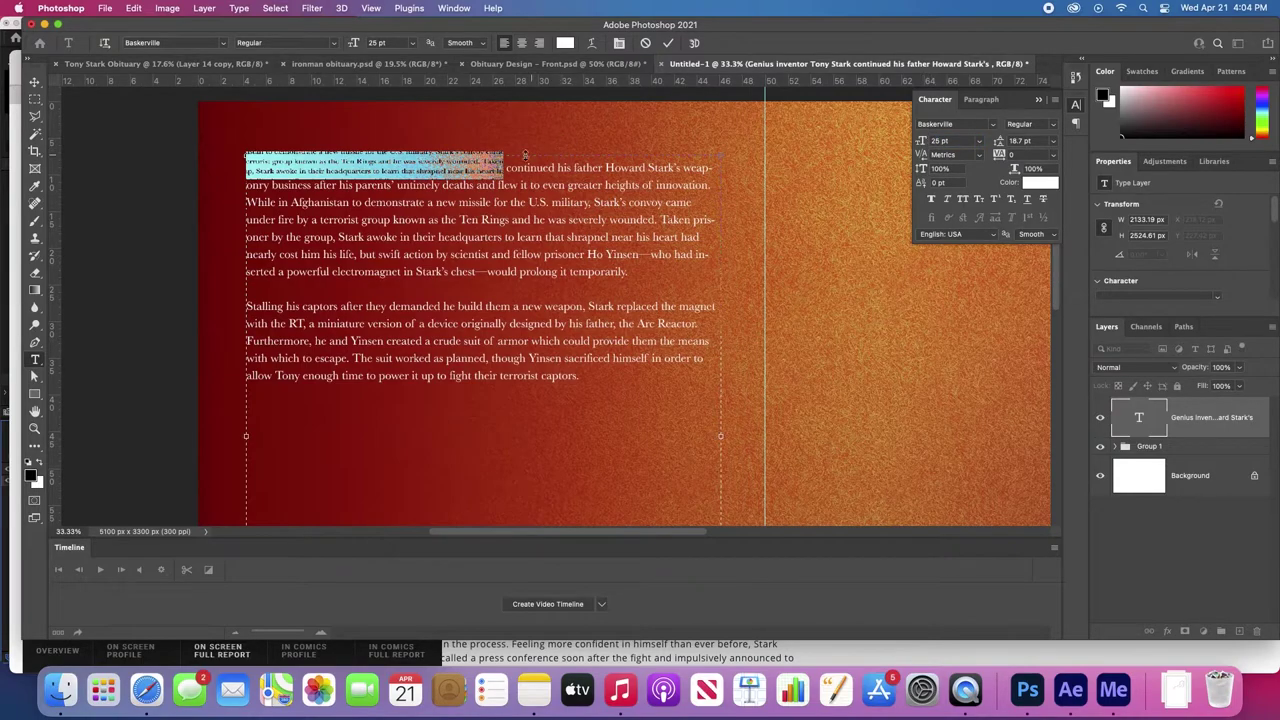
{"action": "left_click", "coordinate": [497, 166]}
{"action": "left_click_drag", "start_coordinate": [497, 166], "coordinate": [236, 157]}
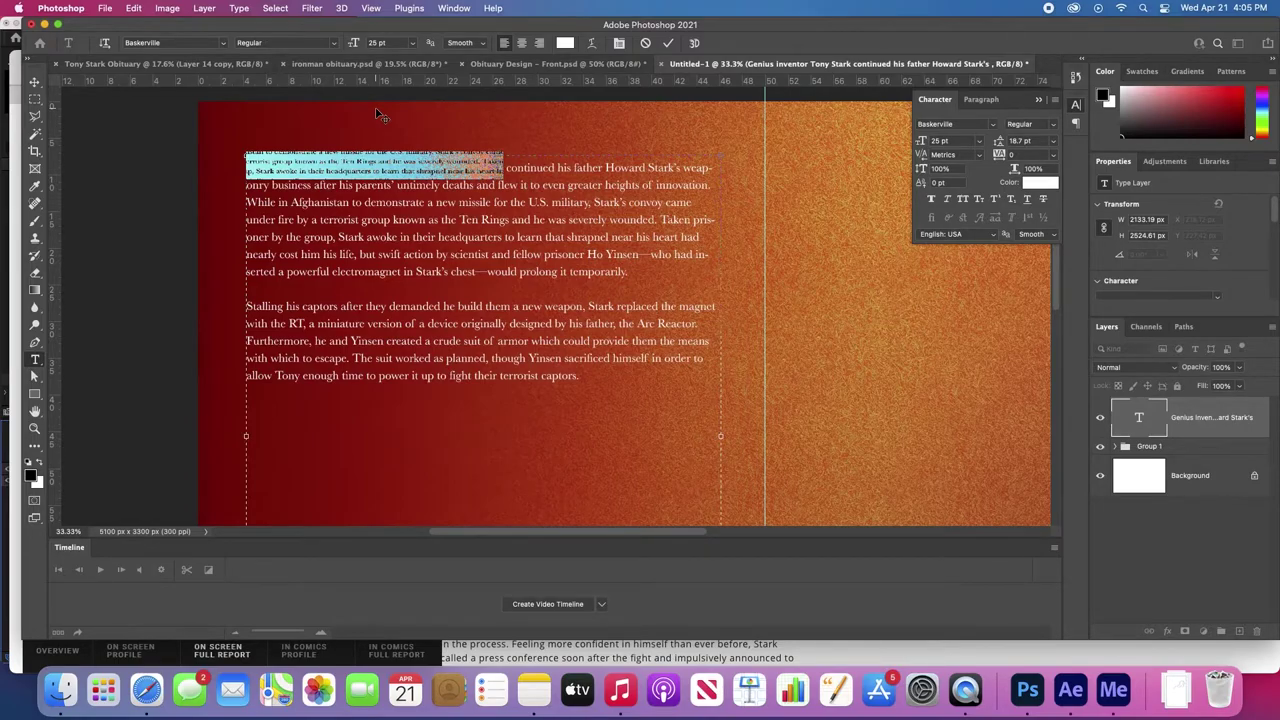
{"action": "type", "text": "Genius inventor Tony Stark"}
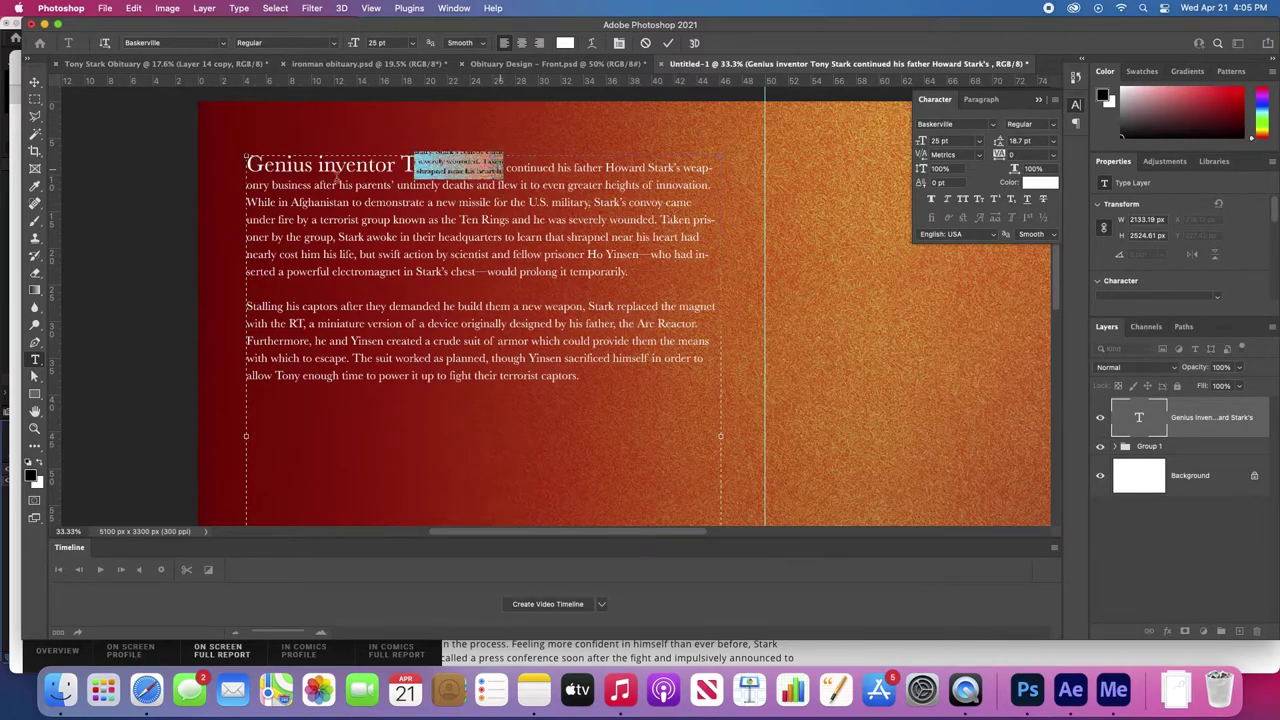
{"action": "key", "text": "cmd+z"}
{"action": "key", "text": "cmd+z"}
{"action": "key", "text": "cmd+z"}
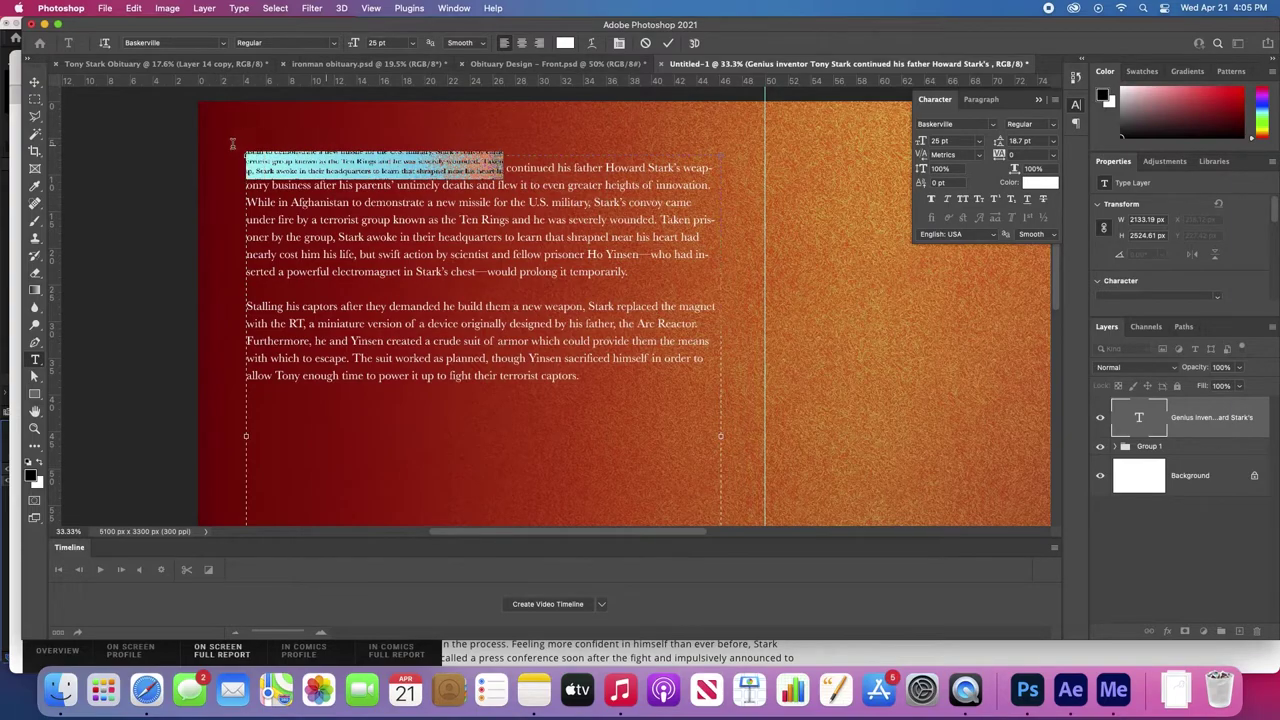
{"action": "type", "text": "Genius inventor Tony Stark"}
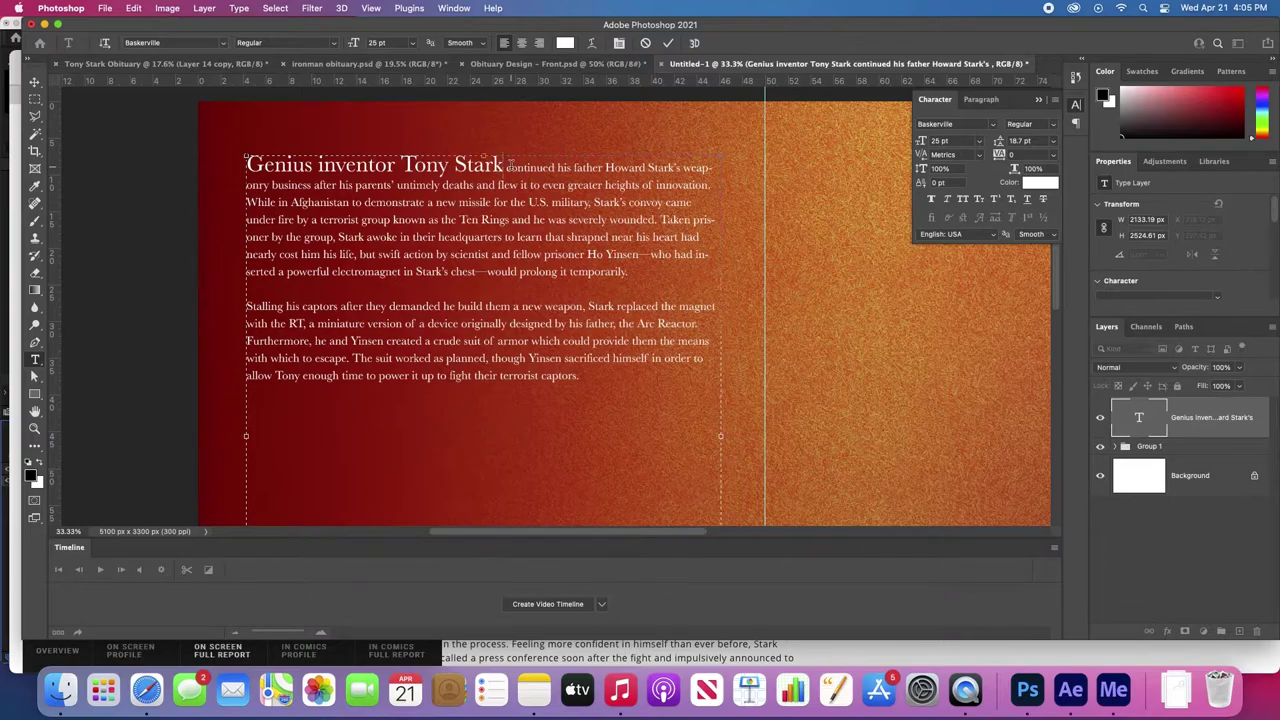
{"action": "key", "text": "super+z"}
{"action": "type", "text": "Genius inventor Tony Stark"}
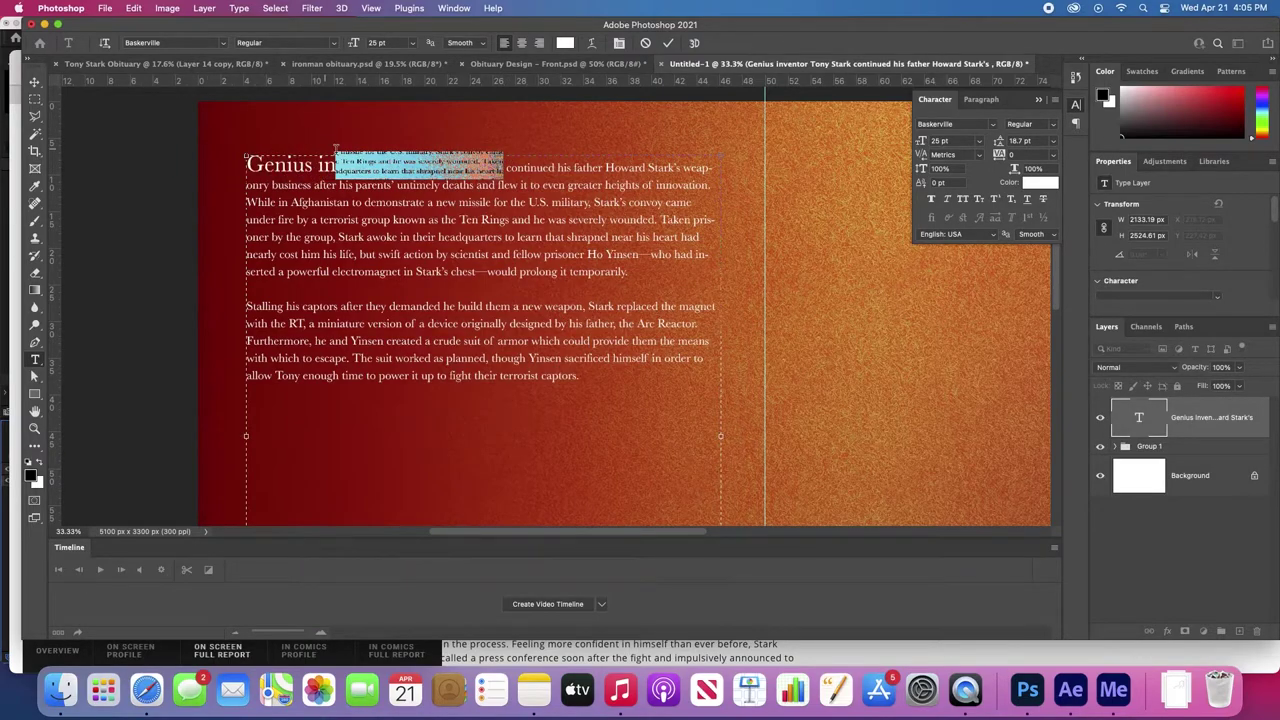
- Capitalise "Inventor" in the biography's opening words and apply faux italic to "Genius Inventor Tony Stark"
{"action": "left_click", "coordinate": [320, 165]}
{"action": "key", "text": "Delete"}
{"action": "type", "text": "I"}
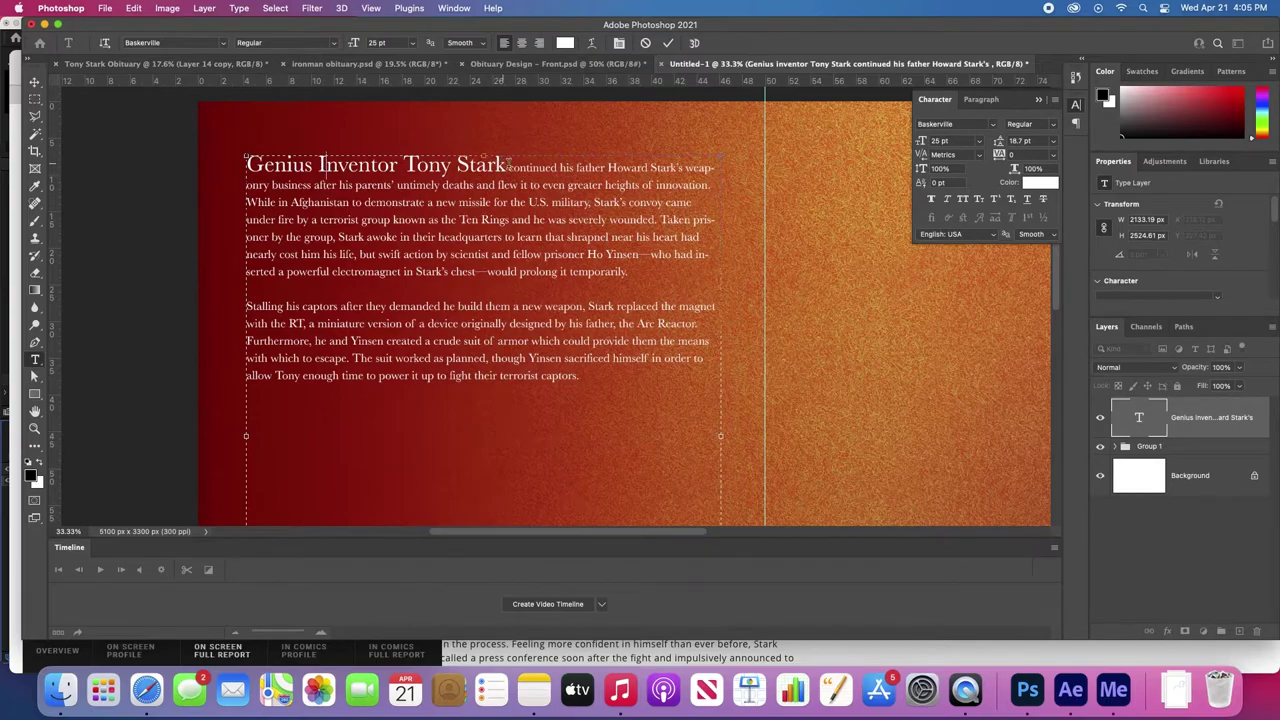
{"action": "key", "text": "super+z"}
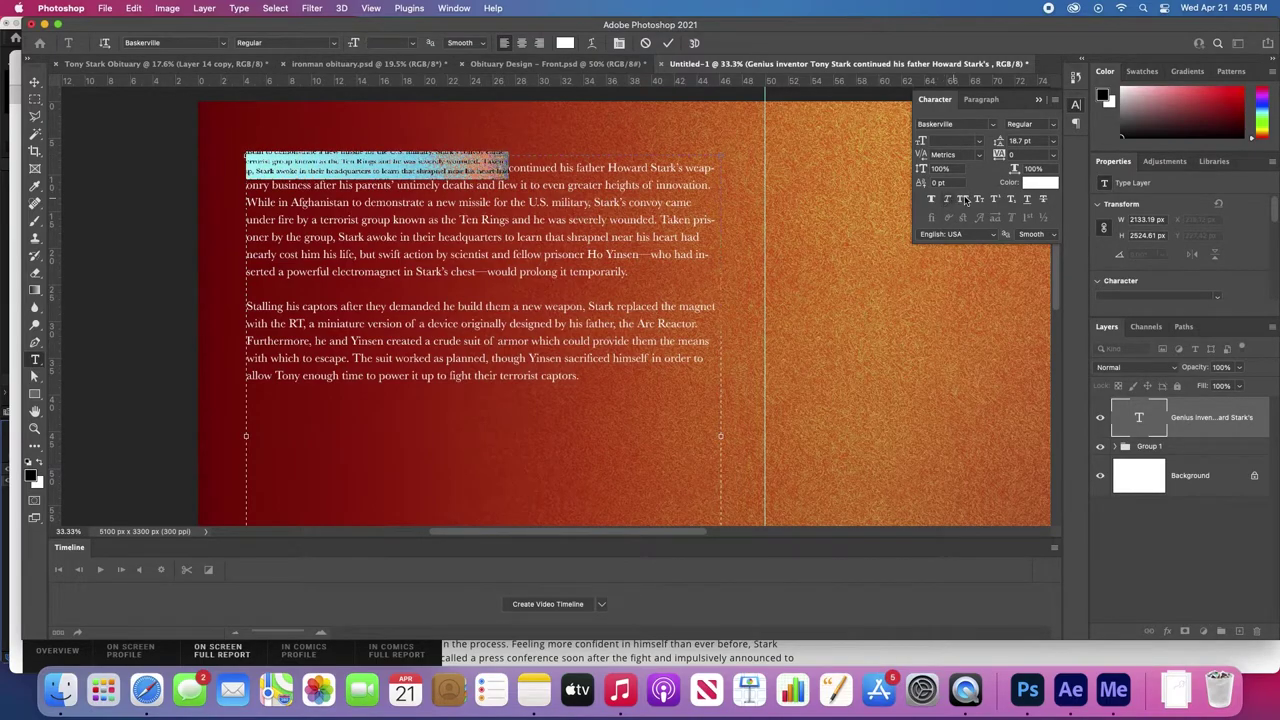
{"action": "left_click", "coordinate": [948, 199]}
- Delete "Genius Inventor" from the start of the biography so that it opens with "Tony Stark"
{"action": "left_click", "coordinate": [493, 165]}
{"action": "left_click_drag", "start_coordinate": [505, 165], "coordinate": [400, 164]}
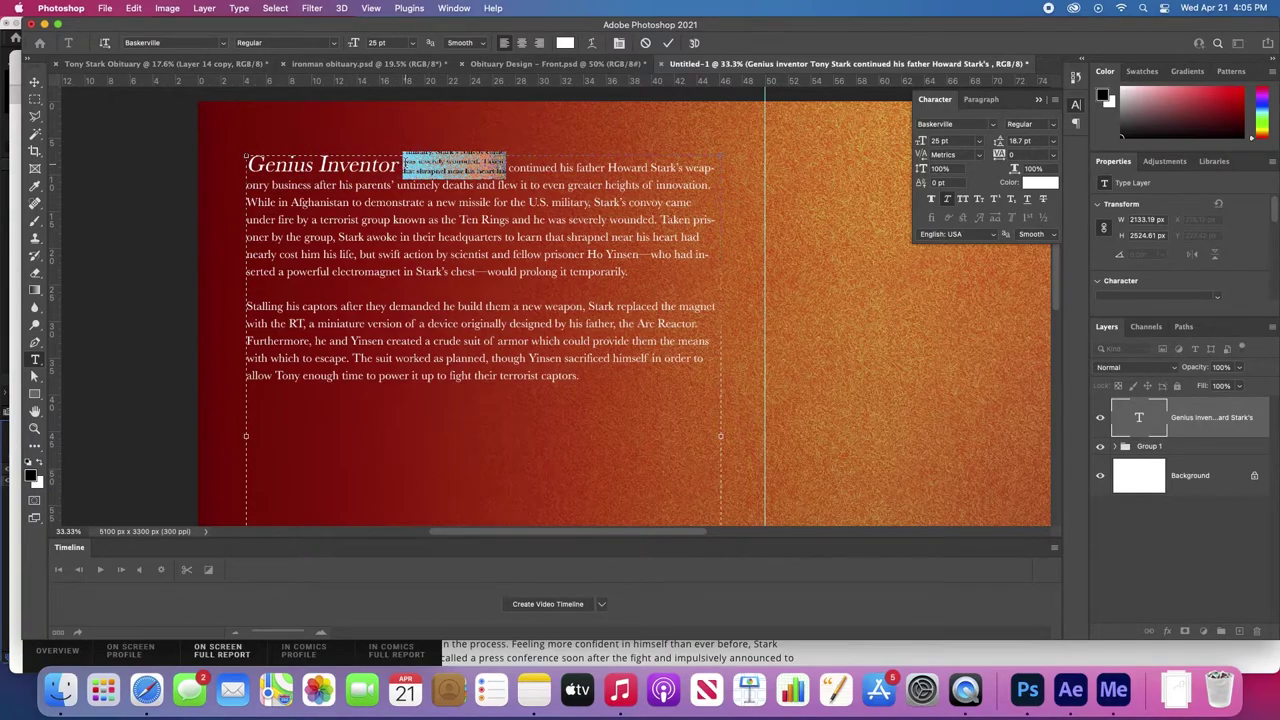
{"action": "left_click", "coordinate": [403, 163]}
{"action": "left_click_drag", "start_coordinate": [405, 163], "coordinate": [194, 143]}
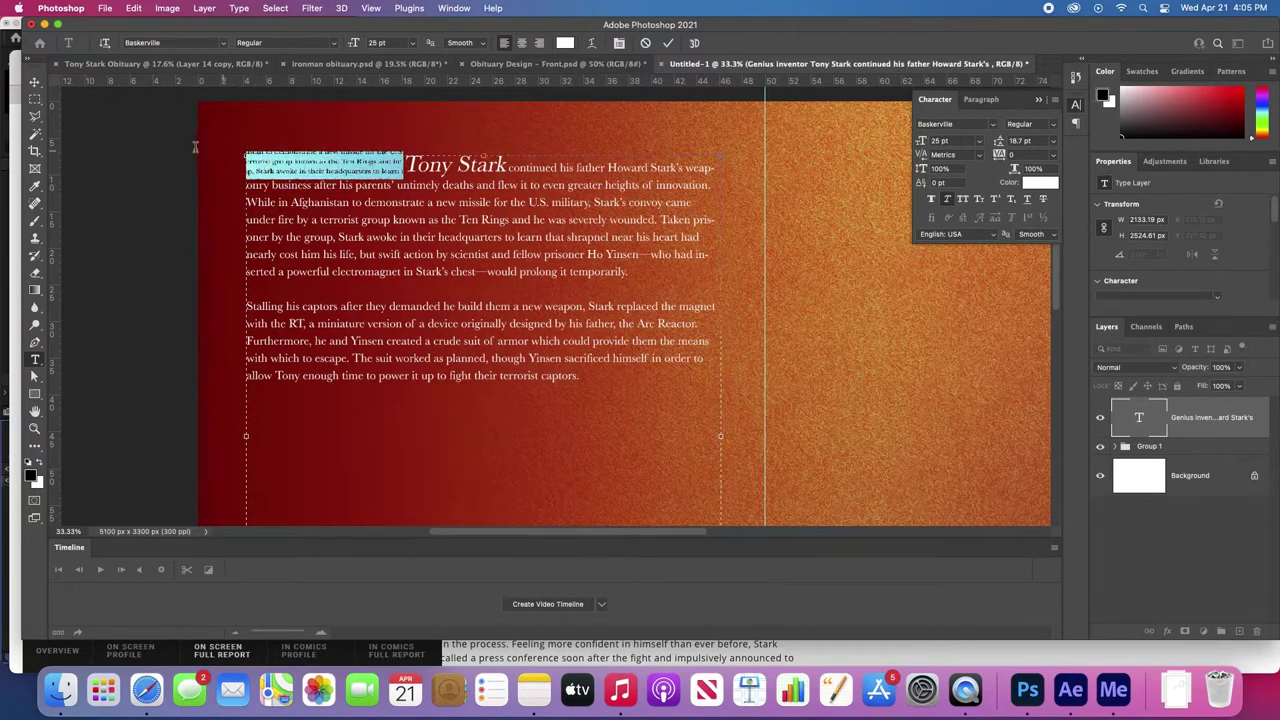
{"action": "key", "text": "BackSpace"}
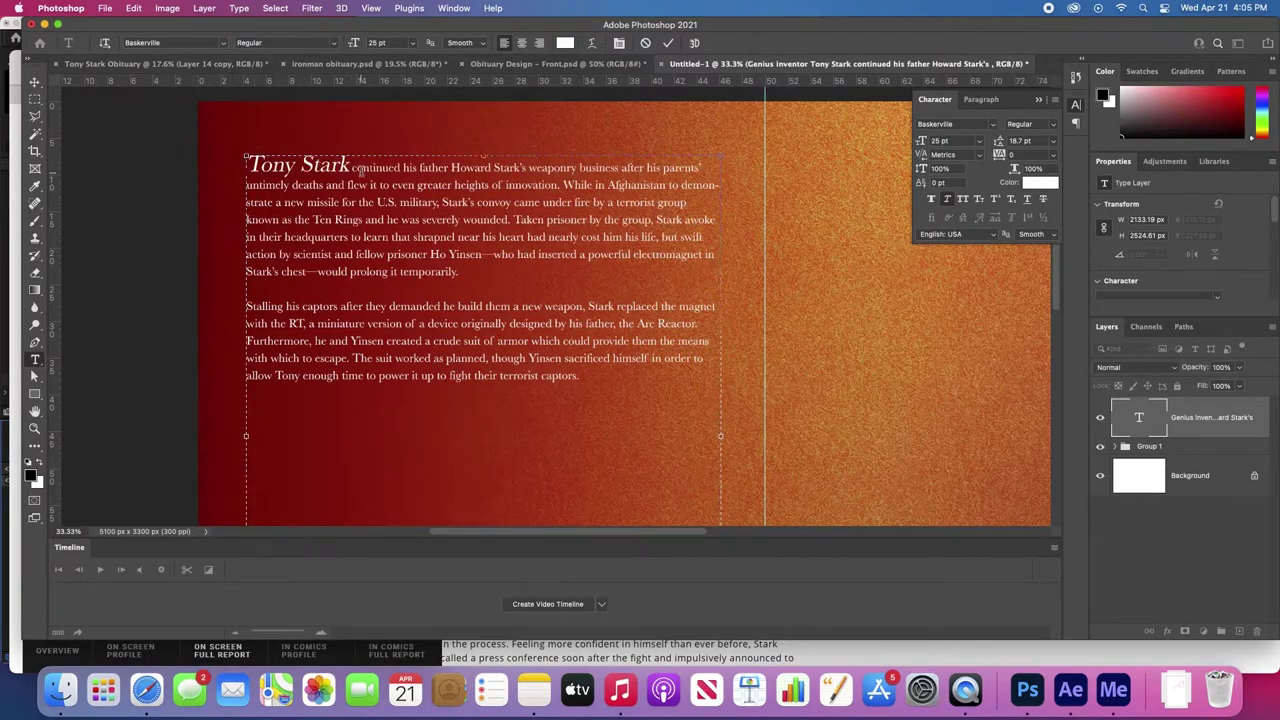
- Insert the words "genius invetor," at 13 pt between "Tony Stark" and "continued his father"
{"action": "left_click", "coordinate": [354, 166]}
{"action": "key", "text": "super+shift+i"}
{"action": "type", "text": "Genius inventor"}
{"action": "key", "text": "super+z"}
{"action": "type", "text": "genius inve"}
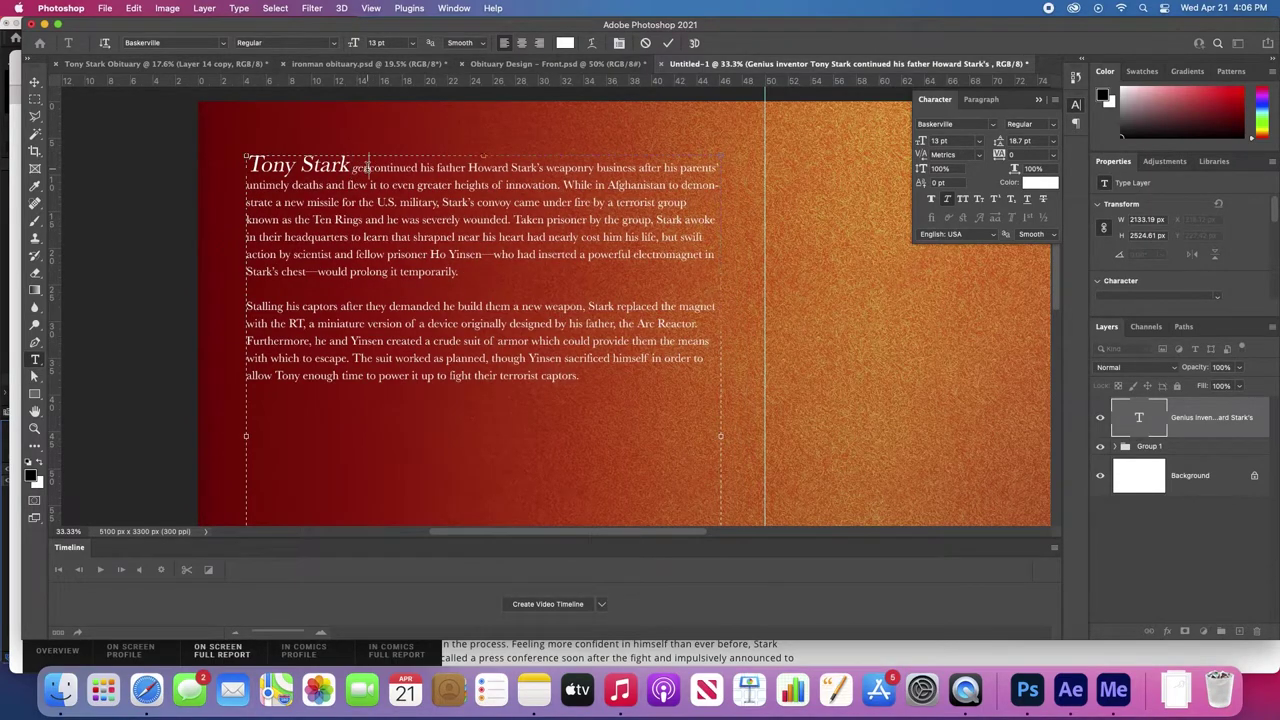
{"action": "type", "text": "tor"}
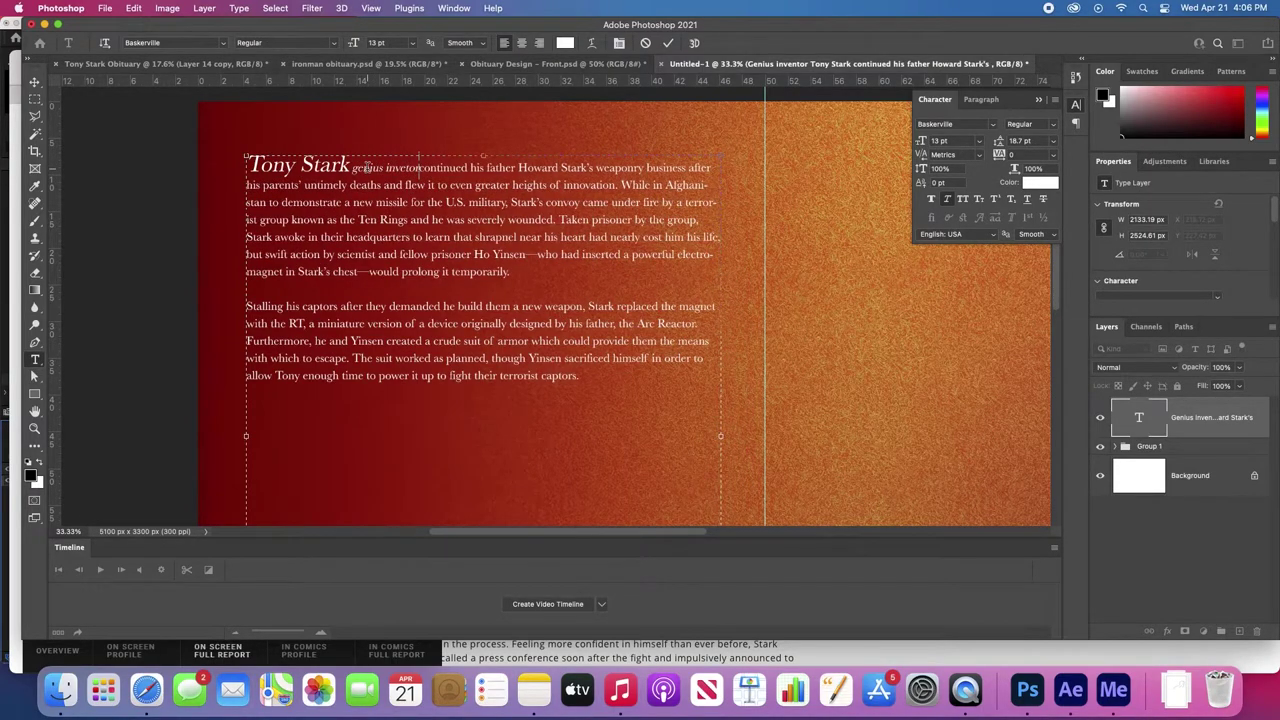
{"action": "type", "text": ","}
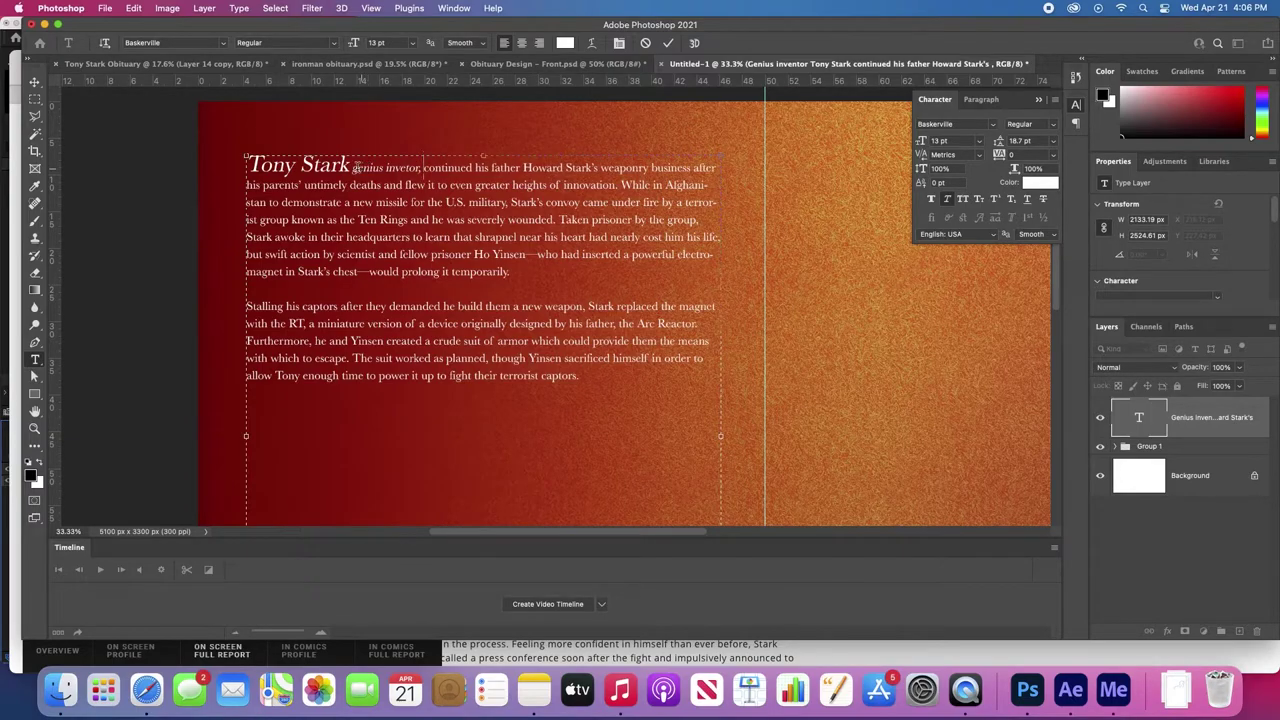
- Add a 13 pt comma after the opening "Tony Stark" and remove the faux italic from "genius invetor,"
{"action": "left_click", "coordinate": [349, 167]}
{"action": "type", "text": ","}
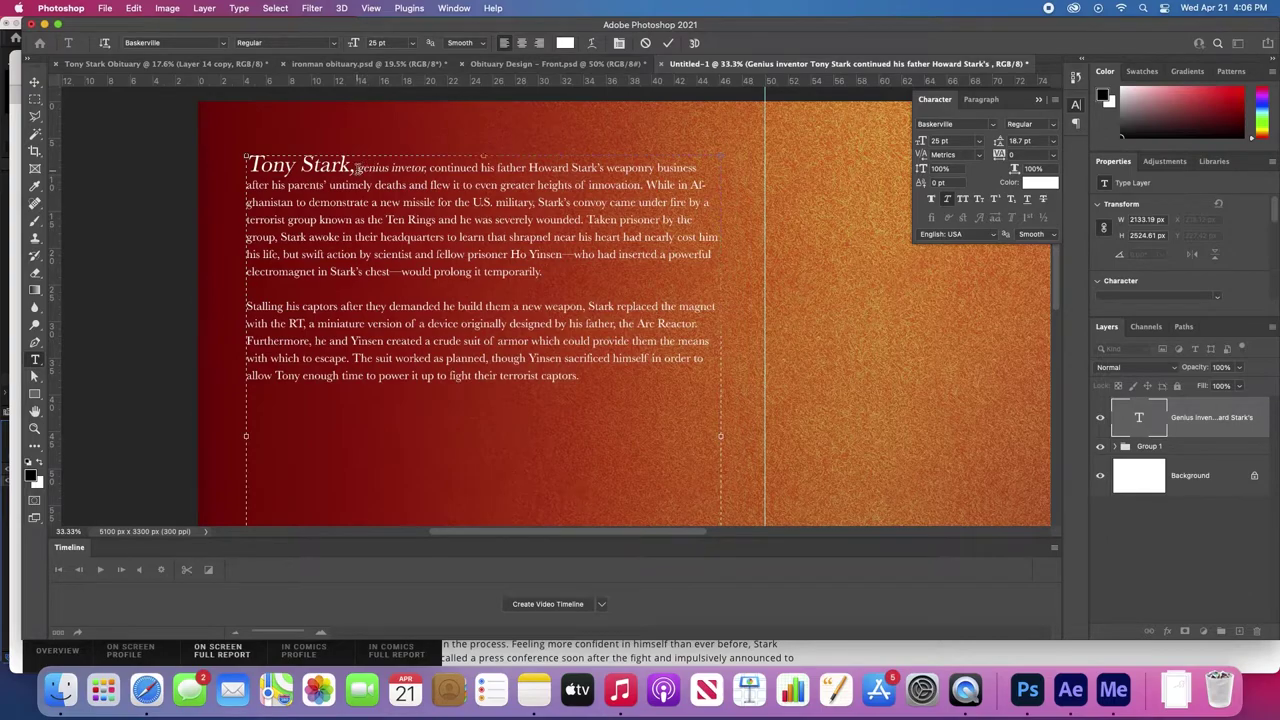
{"action": "key", "text": "BackSpace"}
{"action": "left_click", "coordinate": [352, 167]}
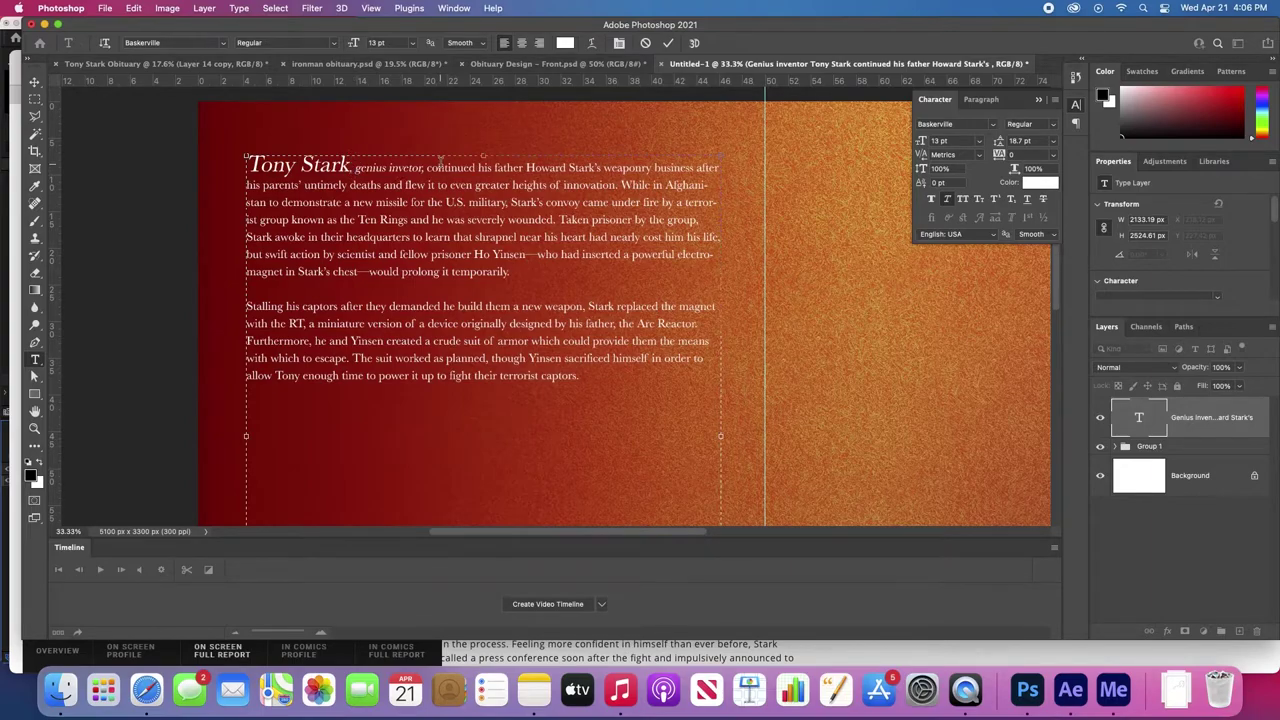
{"action": "left_click_drag", "start_coordinate": [422, 167], "coordinate": [355, 167]}
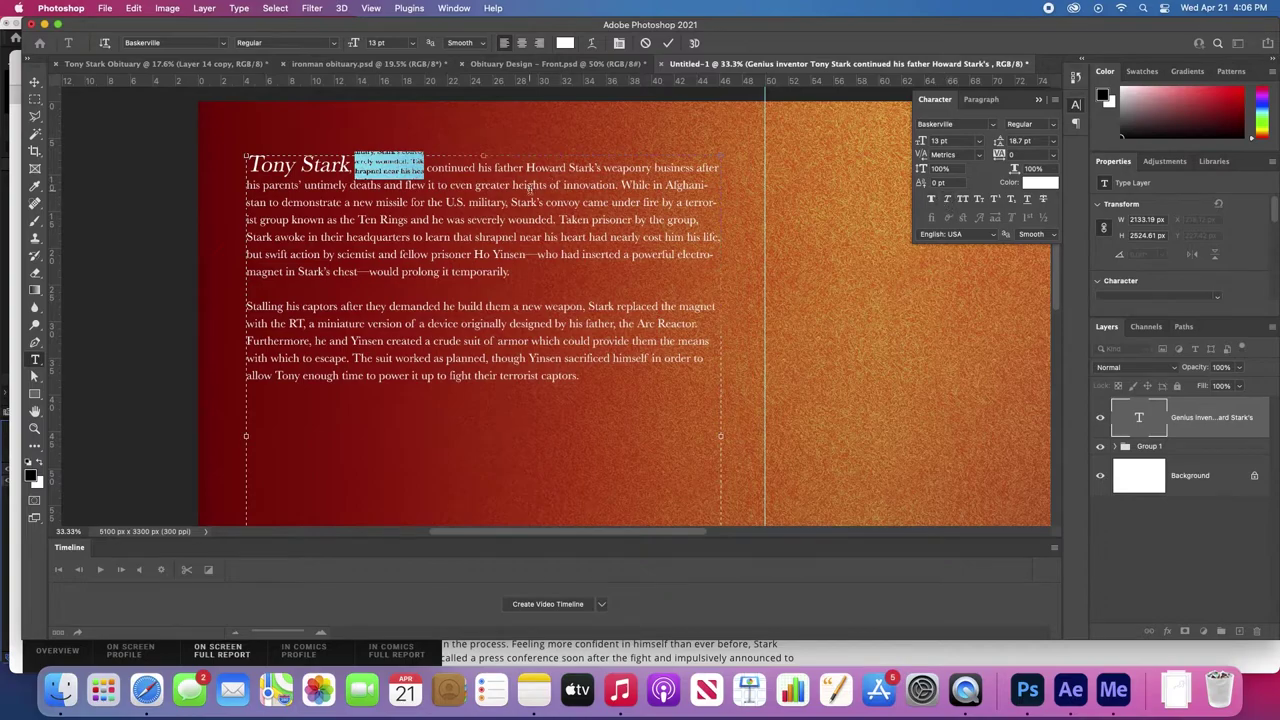
- Change the font of the opening name "Tony Stark" to Annette Bradford DEMO
{"action": "left_click", "coordinate": [352, 170]}
{"action": "left_click_drag", "start_coordinate": [355, 165], "coordinate": [215, 145]}
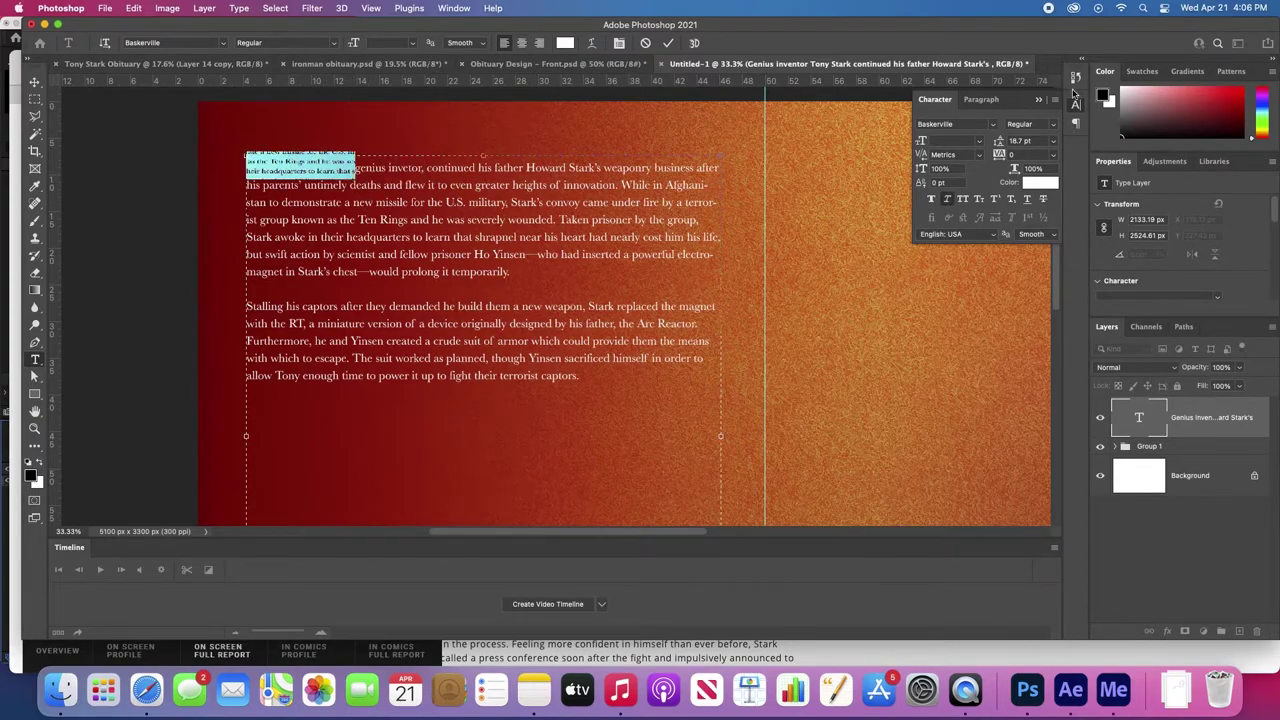
{"action": "left_click", "coordinate": [1048, 123]}
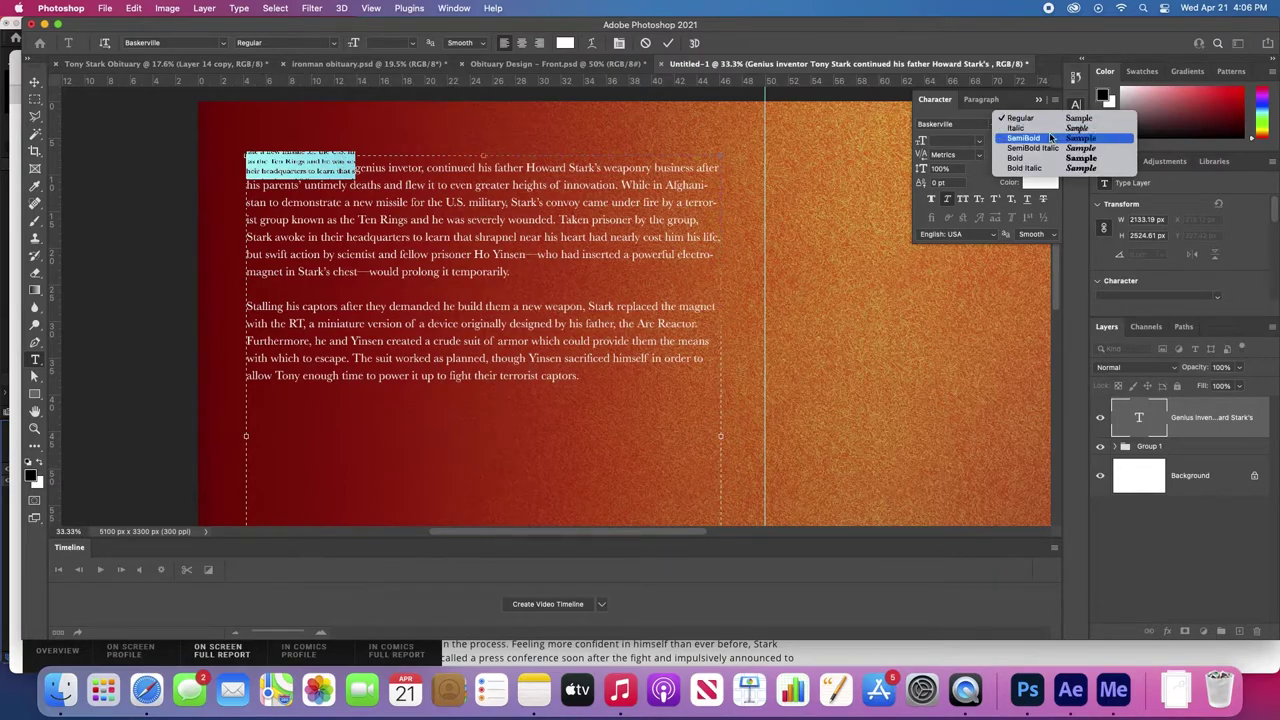
{"action": "left_click", "coordinate": [921, 147]}
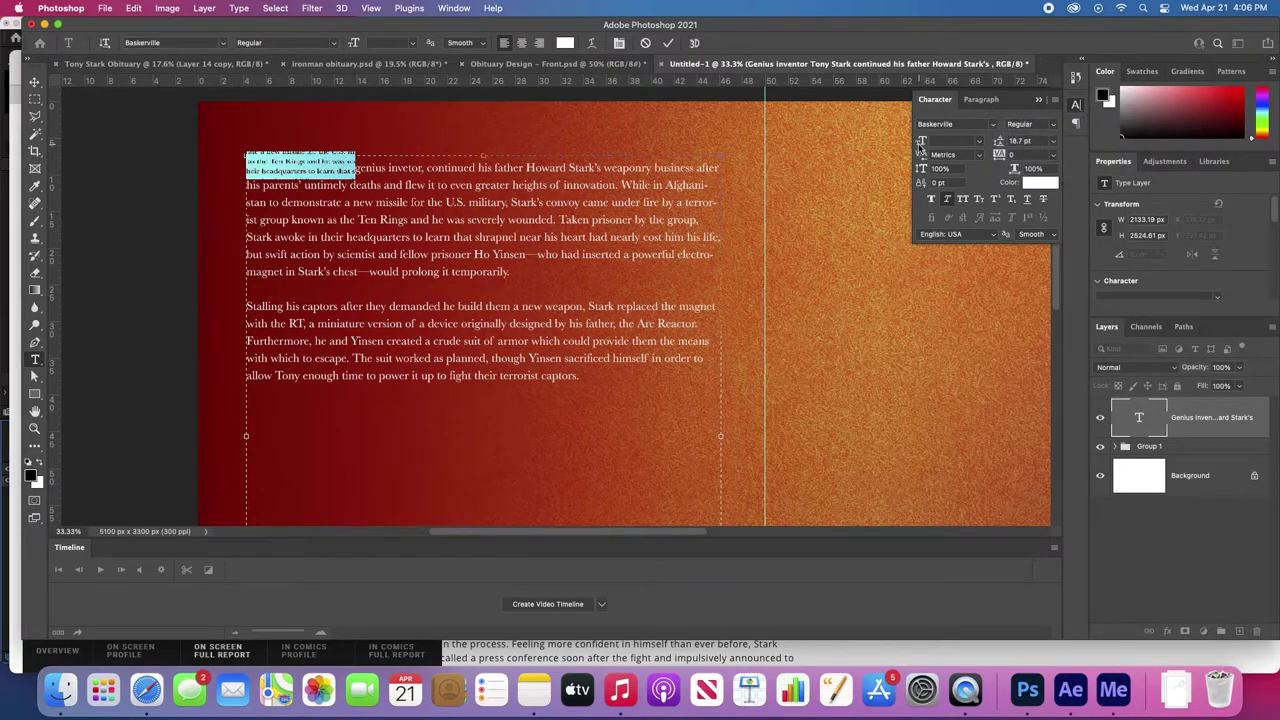
{"action": "left_click", "coordinate": [345, 162]}
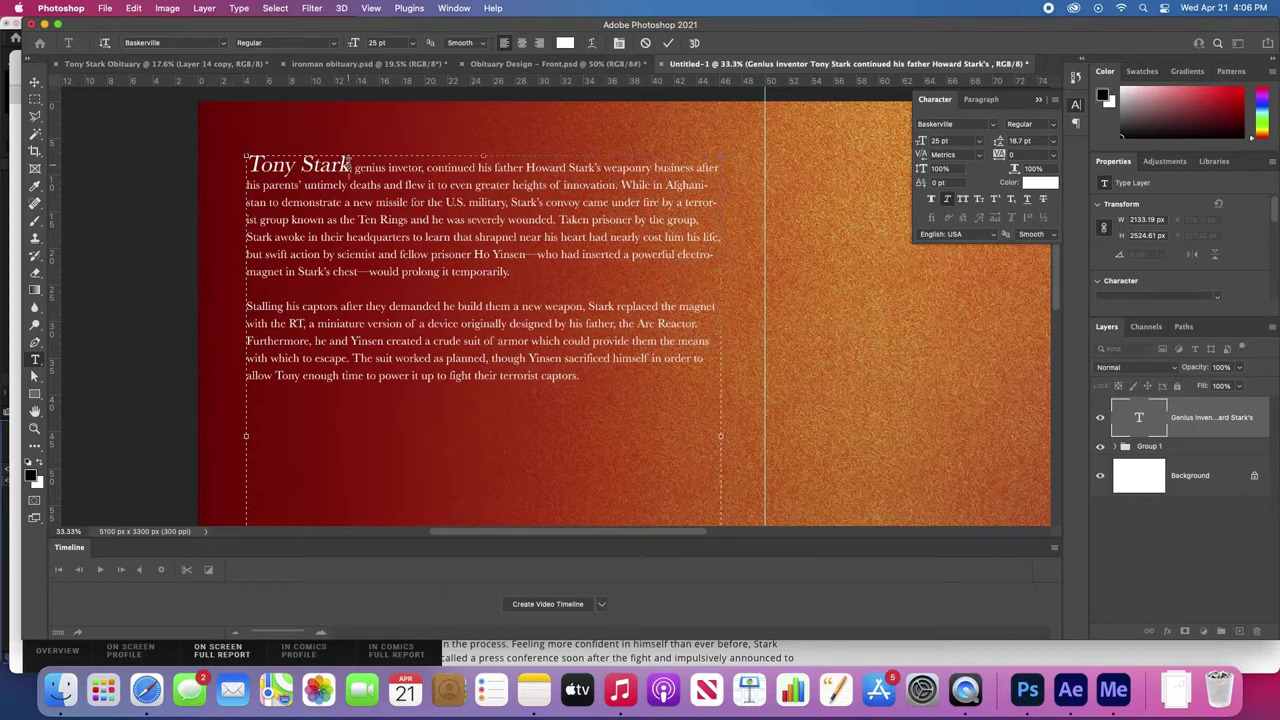
{"action": "left_click_drag", "start_coordinate": [349, 163], "coordinate": [219, 143]}
{"action": "left_click", "coordinate": [223, 43]}
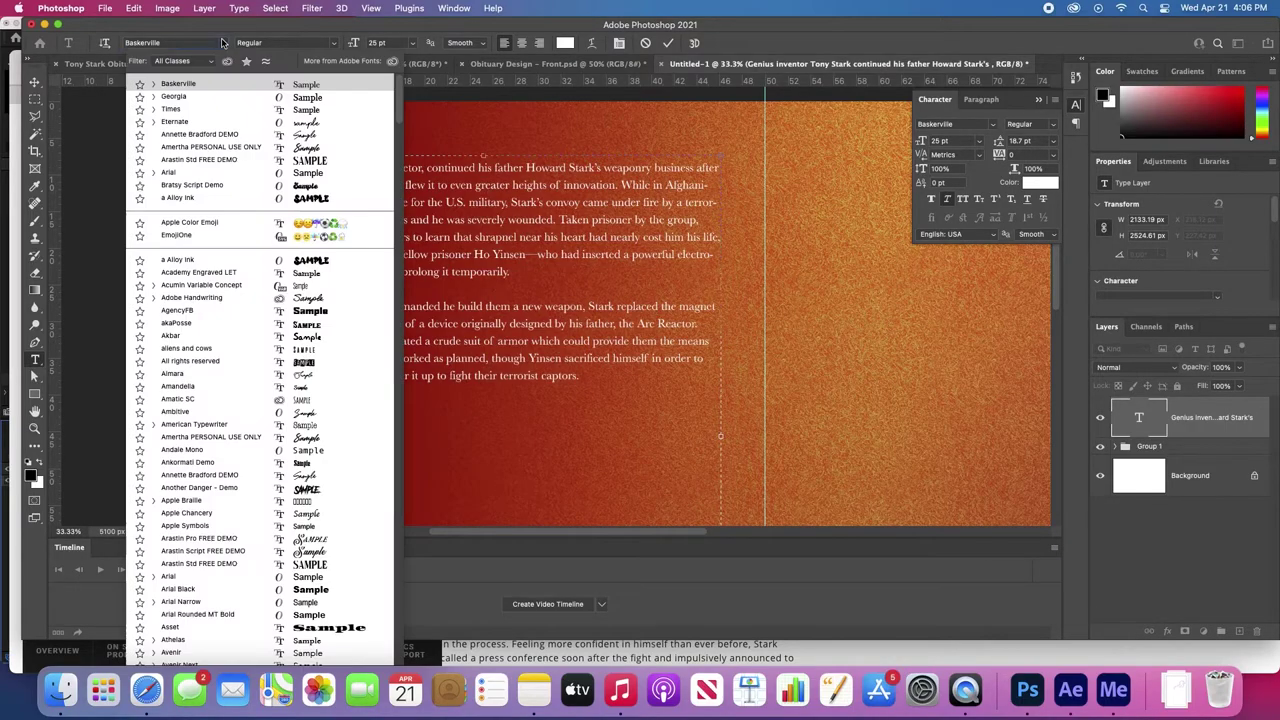
{"action": "left_click", "coordinate": [208, 133]}
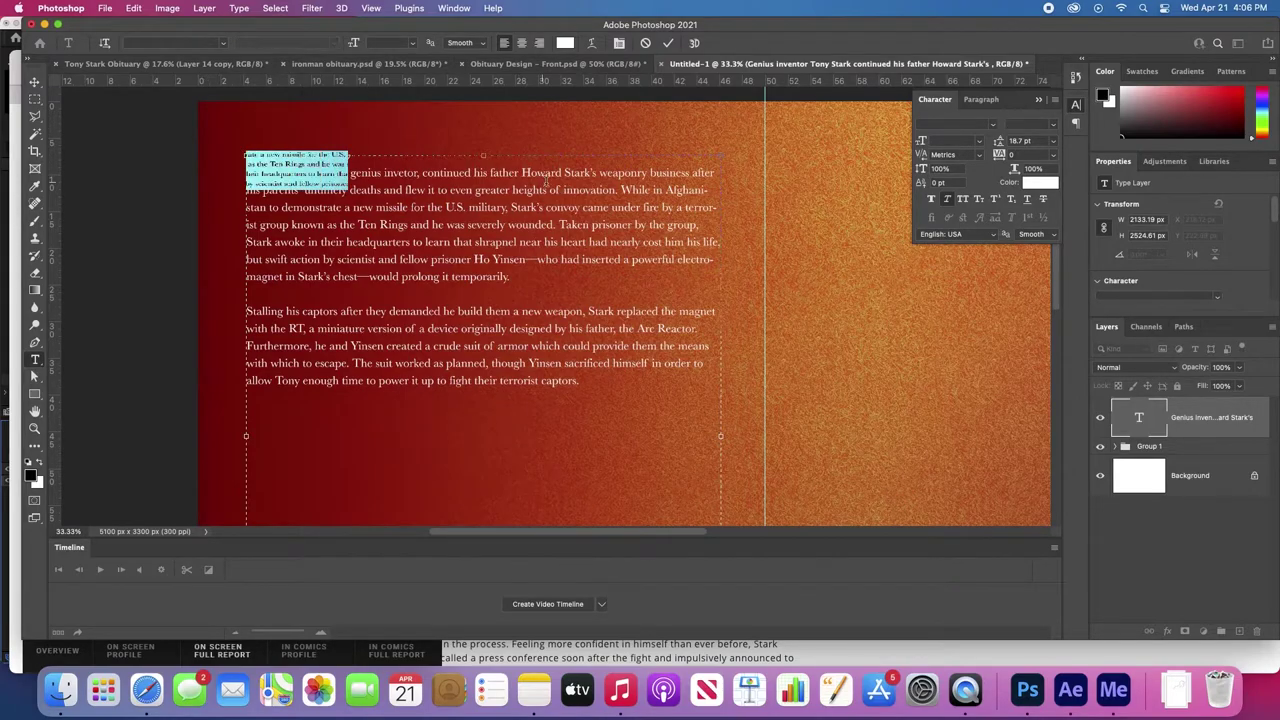
- Enlarge the opening name "Tony Stark", without its following comma, to 40 pt
{"action": "key", "text": "shift+Right"}
{"action": "key", "text": "shift+Right"}
{"action": "key", "text": "shift+Right"}
{"action": "key", "text": "shift+Right"}
{"action": "key", "text": "shift+Right"}
{"action": "key", "text": "shift+Right"}
{"action": "key", "text": "shift+Right"}
{"action": "key", "text": "shift+Right"}
{"action": "key", "text": "shift+Right"}
{"action": "key", "text": "shift+Right"}
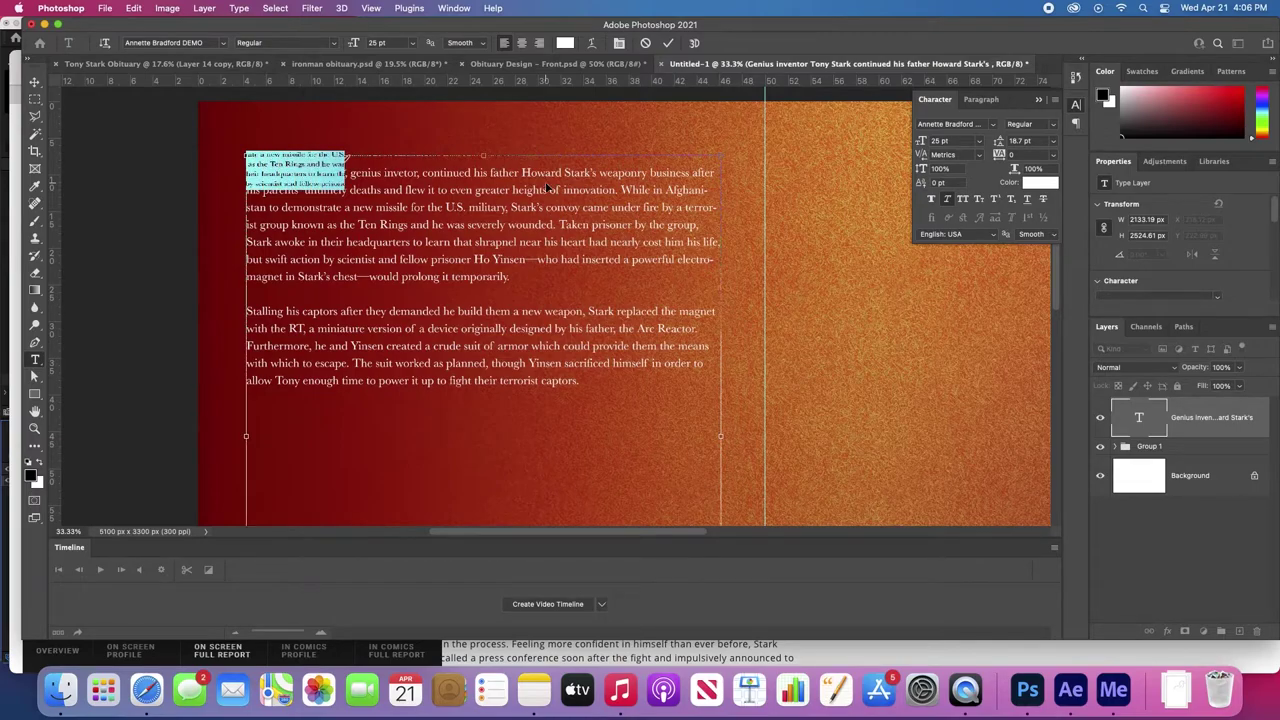
{"action": "left_click_drag", "start_coordinate": [918, 140], "coordinate": [932, 141]}
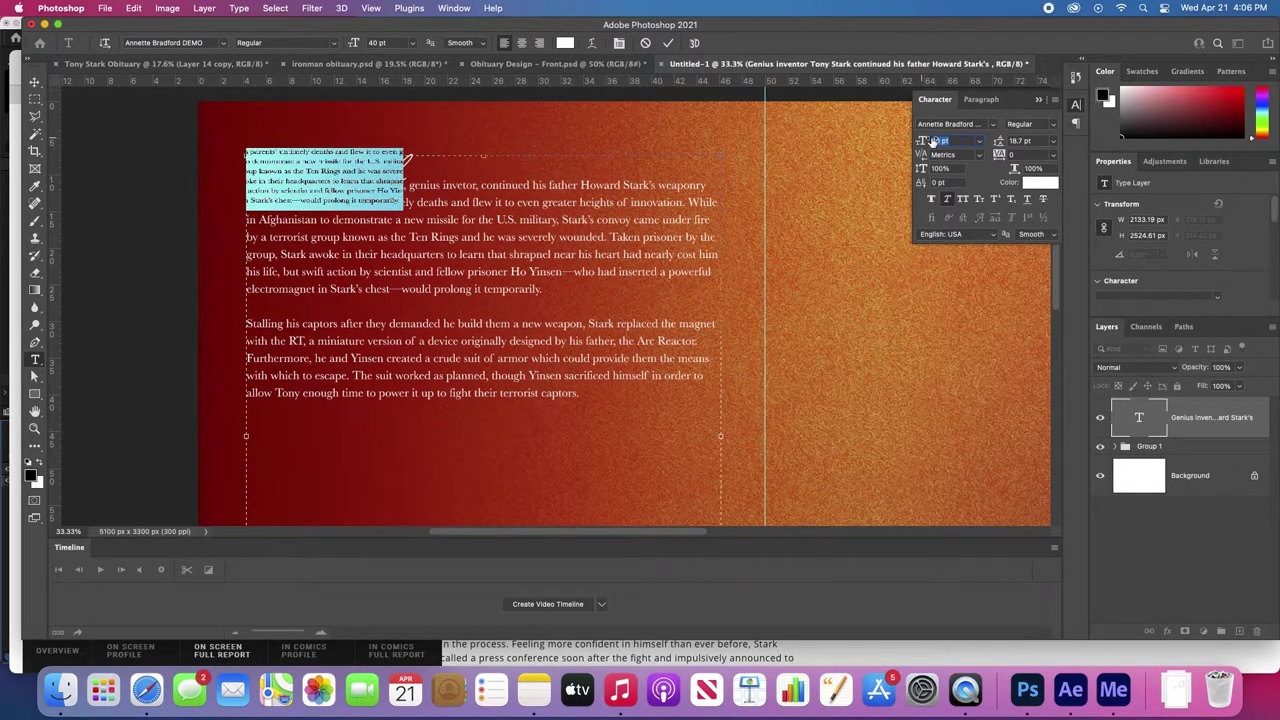
- Replace the phrase "genius invetor," after the name with "the genius inventor," and commit the text edit
{"action": "left_click", "coordinate": [409, 176]}
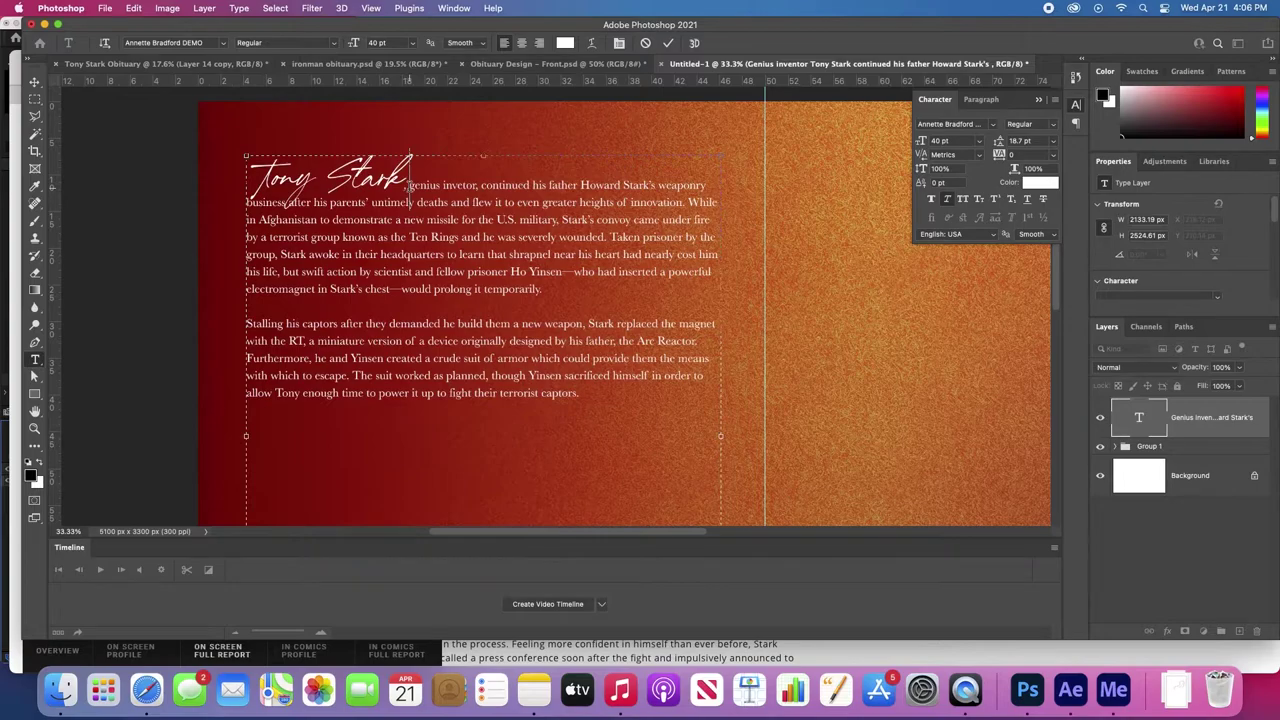
{"action": "left_click_drag", "start_coordinate": [409, 185], "coordinate": [480, 185]}
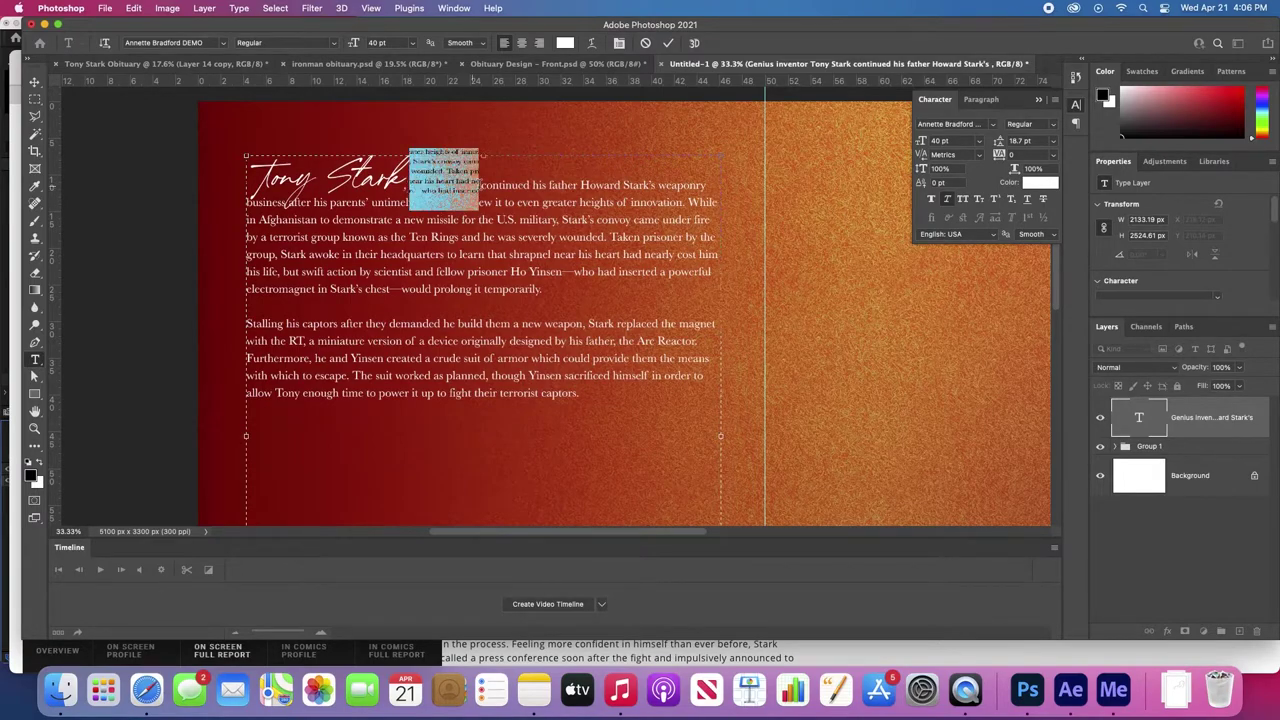
{"action": "type", "text": ", the genius "}
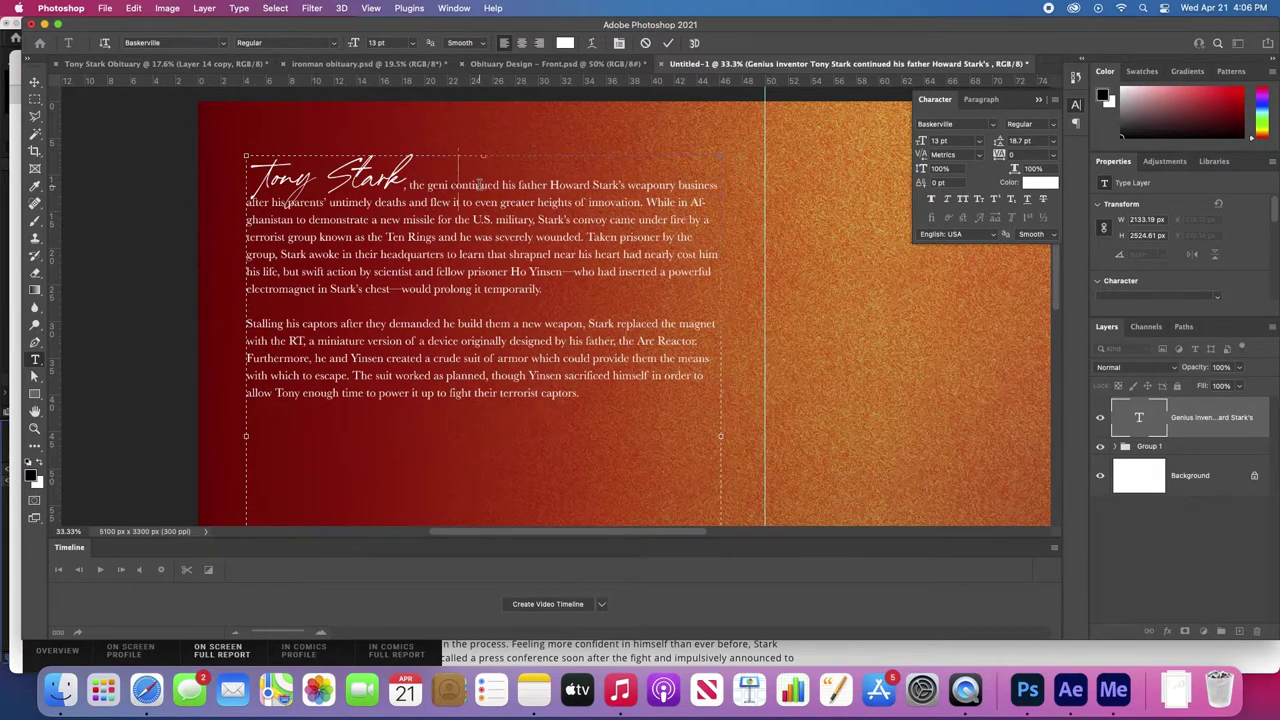
{"action": "type", "text": "inventor"}
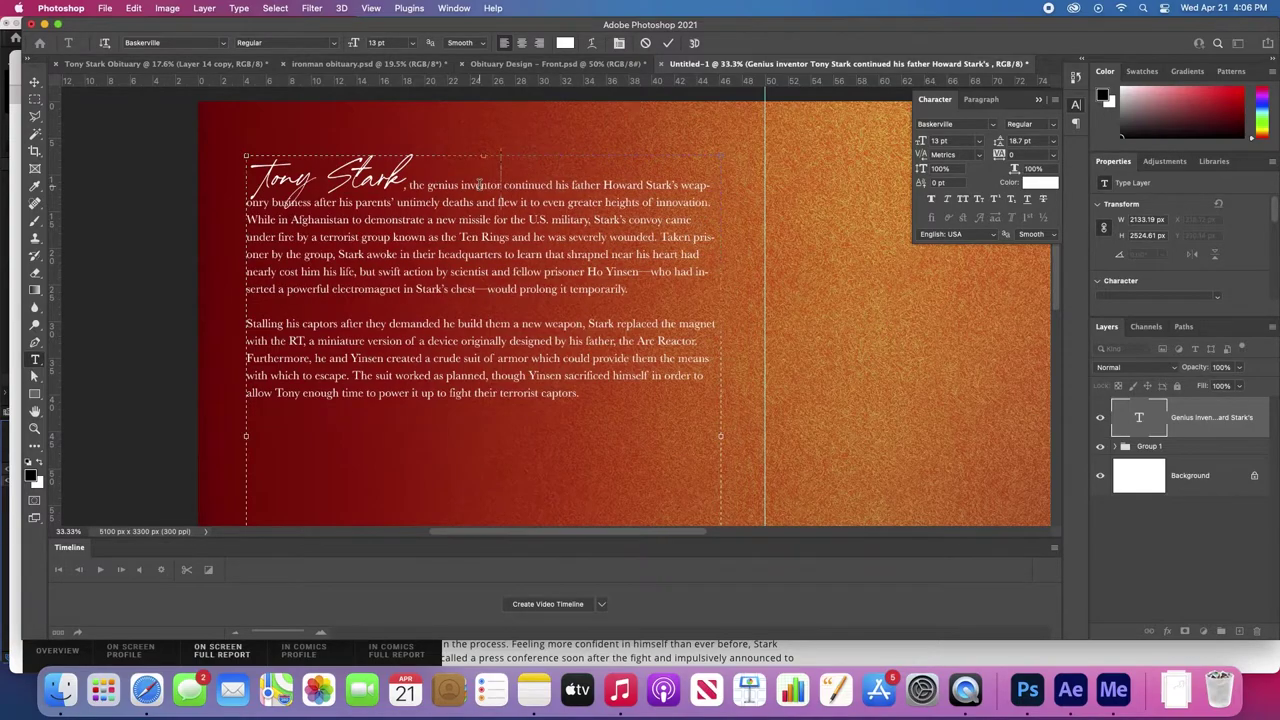
{"action": "type", "text": ","}
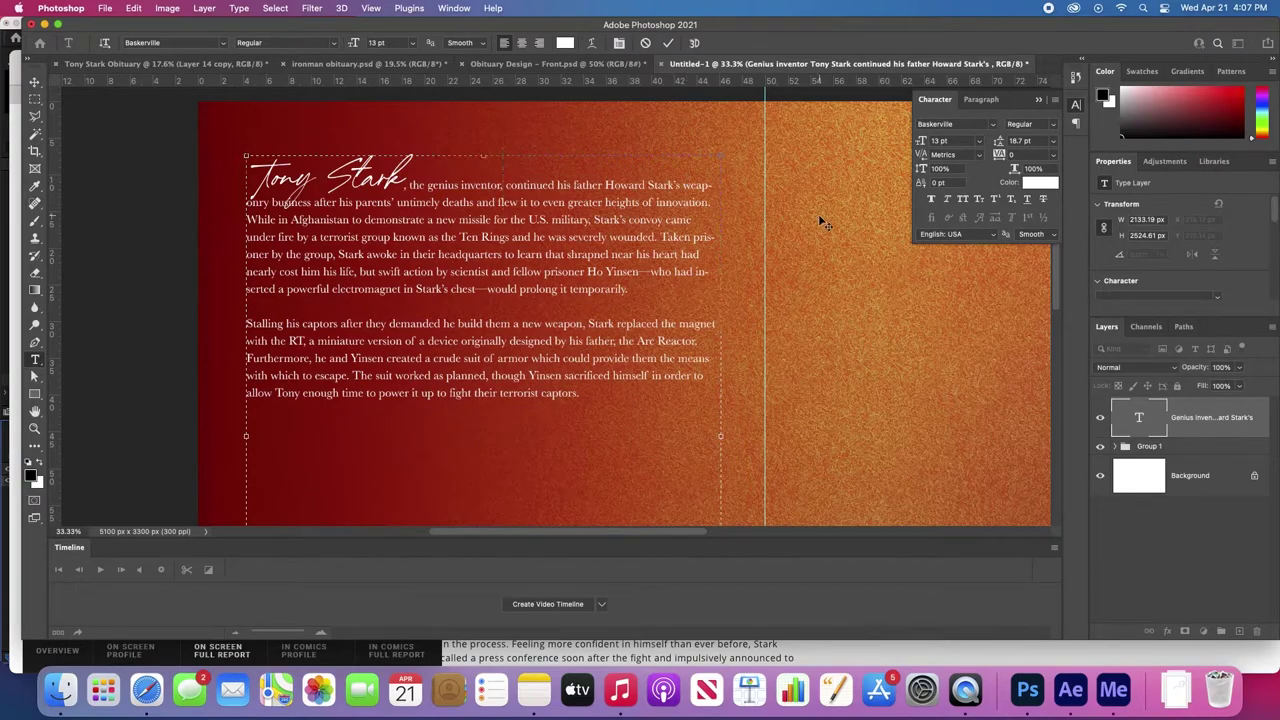
{"action": "left_click", "coordinate": [938, 343]}
{"action": "key", "text": "z"}
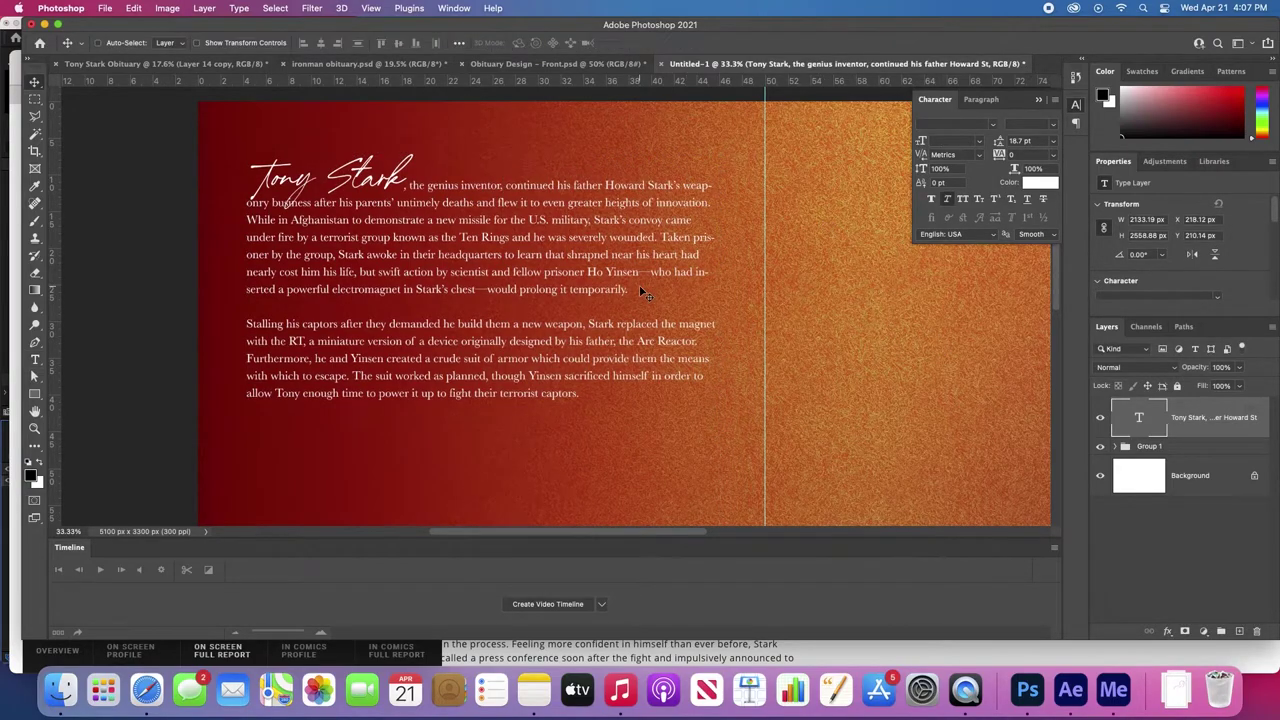
- Switch to Safari and copy the article text from "With help from his friend" through the paragraph beginning "Stane presented himself"
{"action": "left_click_drag", "start_coordinate": [629, 233], "coordinate": [609, 231]}
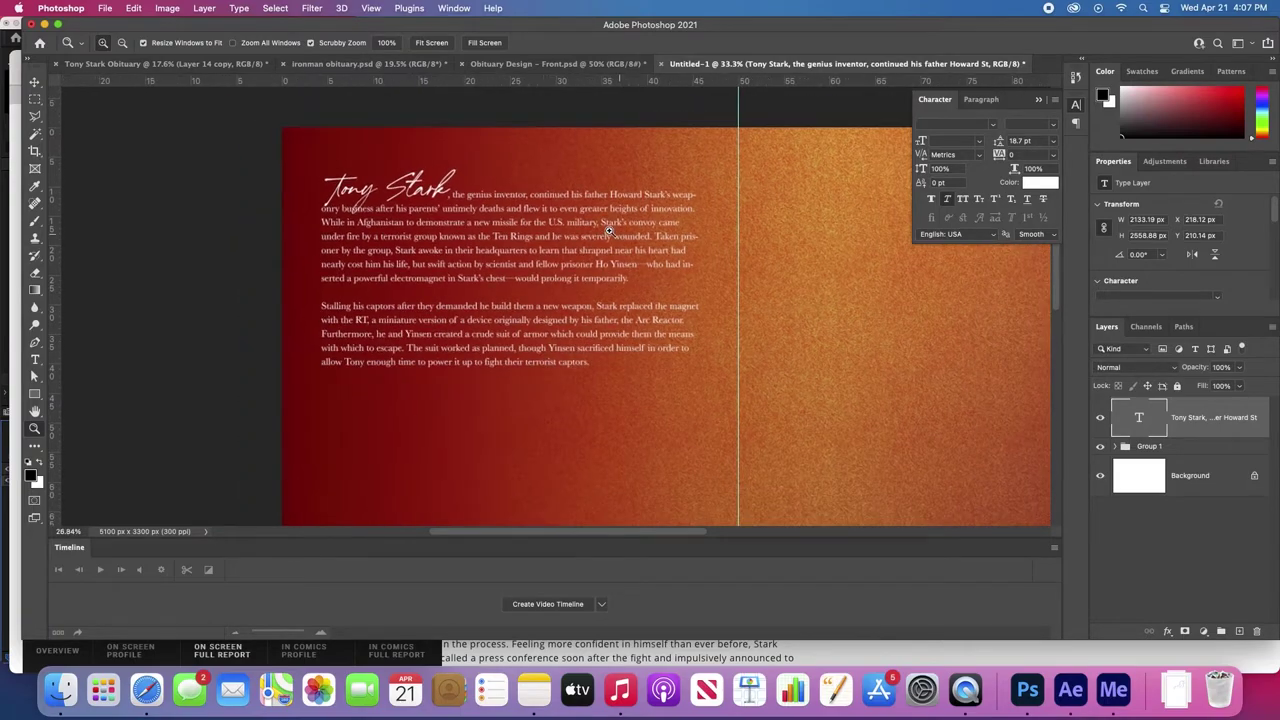
{"action": "left_click_drag", "start_coordinate": [527, 268], "coordinate": [522, 265]}
{"action": "key", "text": "v"}
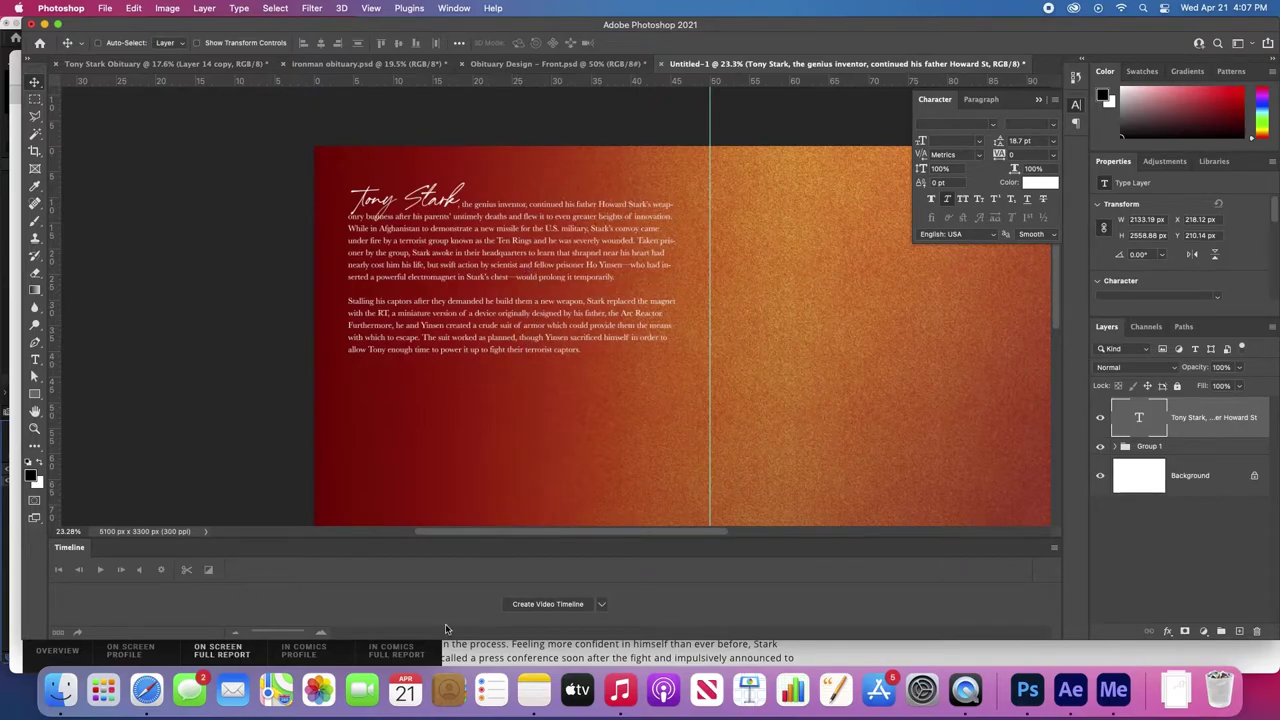
{"action": "left_click", "coordinate": [157, 706]}
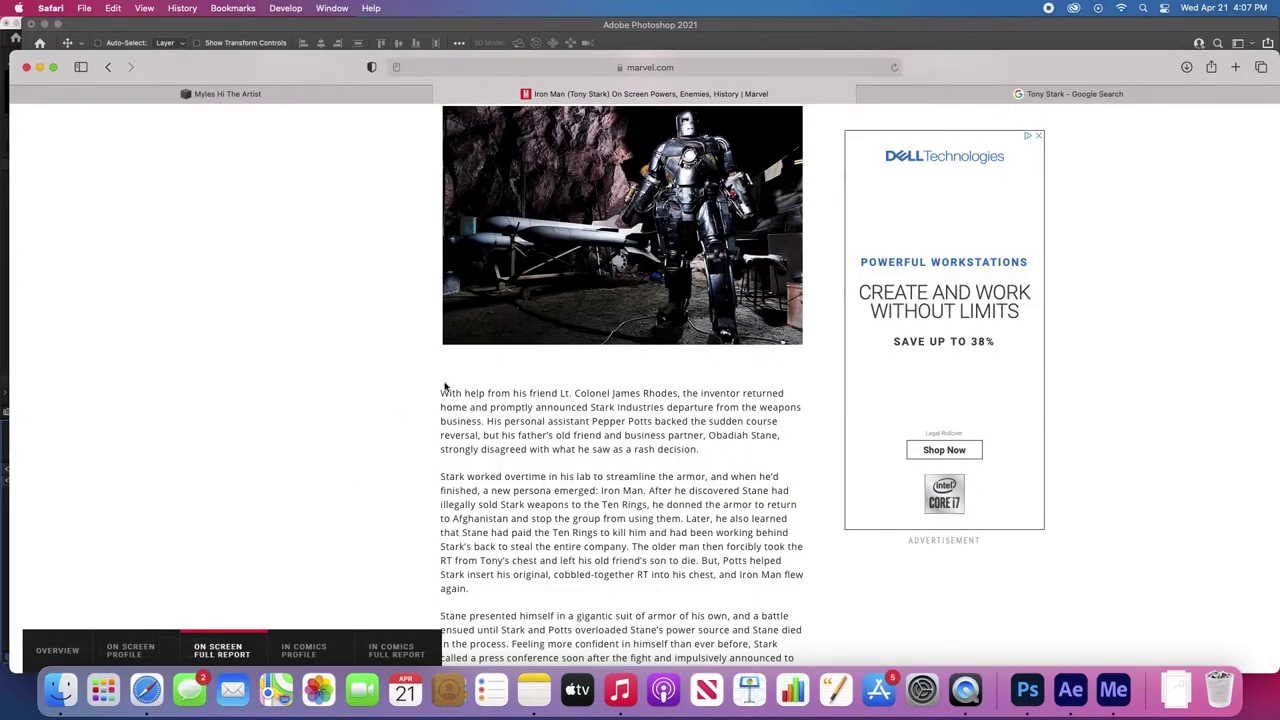
{"action": "left_click_drag", "start_coordinate": [442, 395], "coordinate": [537, 420]}
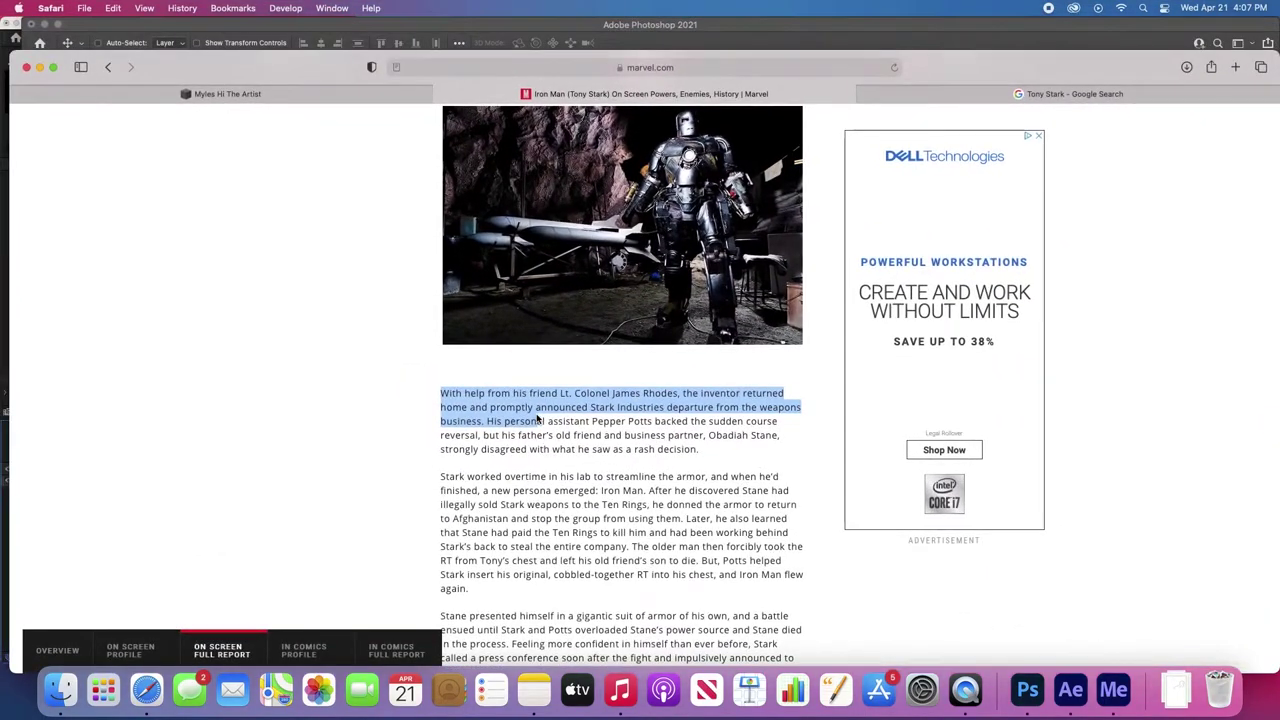
{"action": "left_click", "coordinate": [537, 420]}
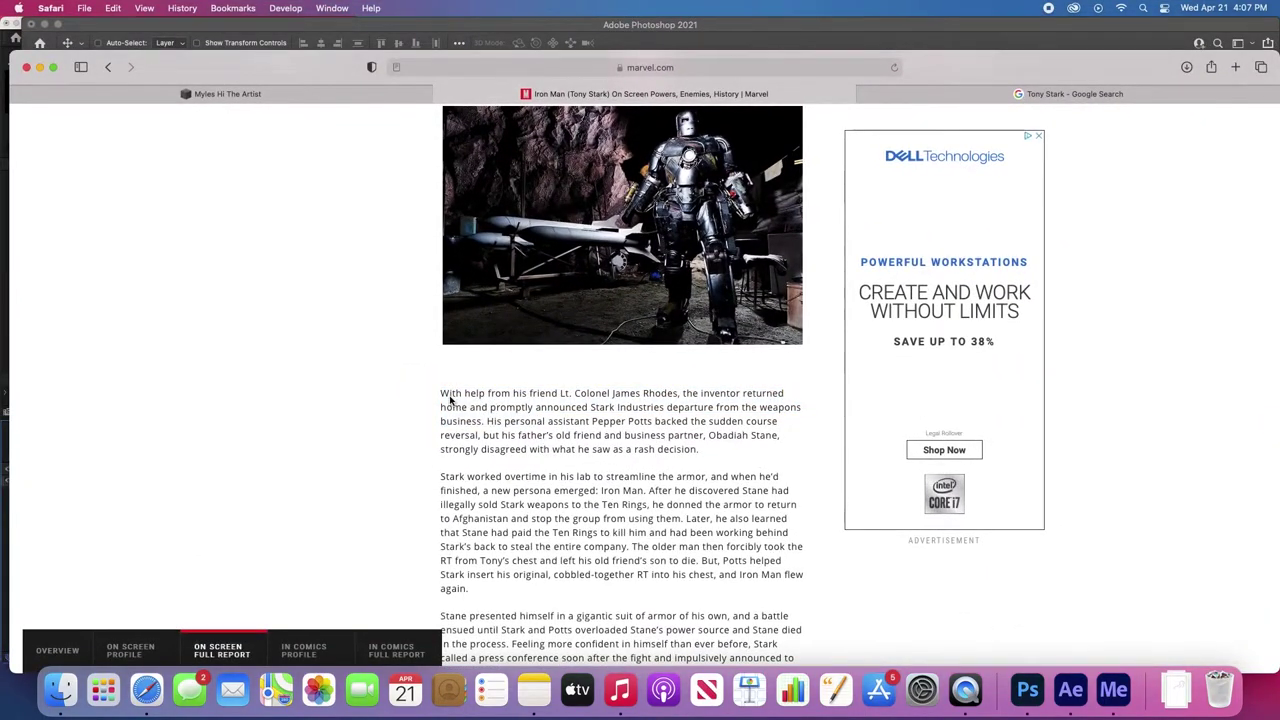
{"action": "left_click_drag", "start_coordinate": [443, 396], "coordinate": [713, 567]}
{"action": "key", "text": "super+c"}
{"action": "scroll", "coordinate": [713, 567], "scroll_direction": "down", "scroll_amount": 10}
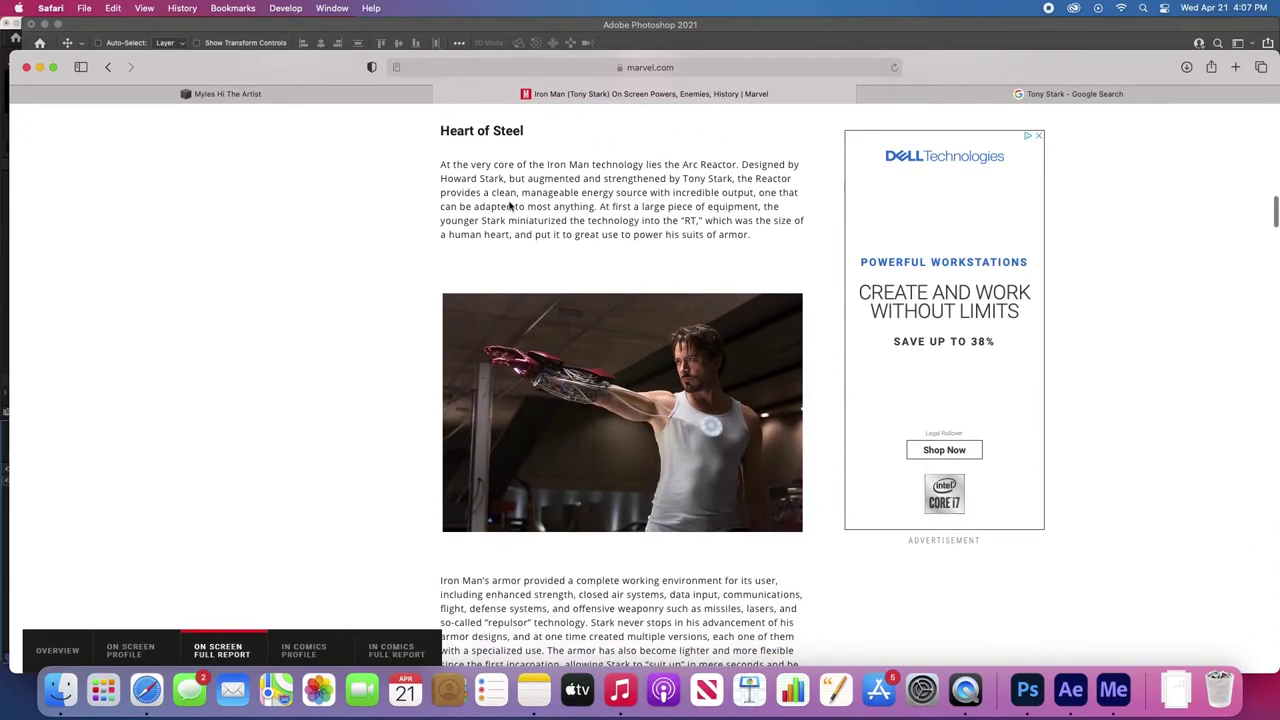
- Back in Photoshop, paste the copied text at the end of the biography, insert a blank line before "Stane presented himself", and commit the edit
{"action": "left_click", "coordinate": [1027, 690]}
{"action": "key", "text": "t"}
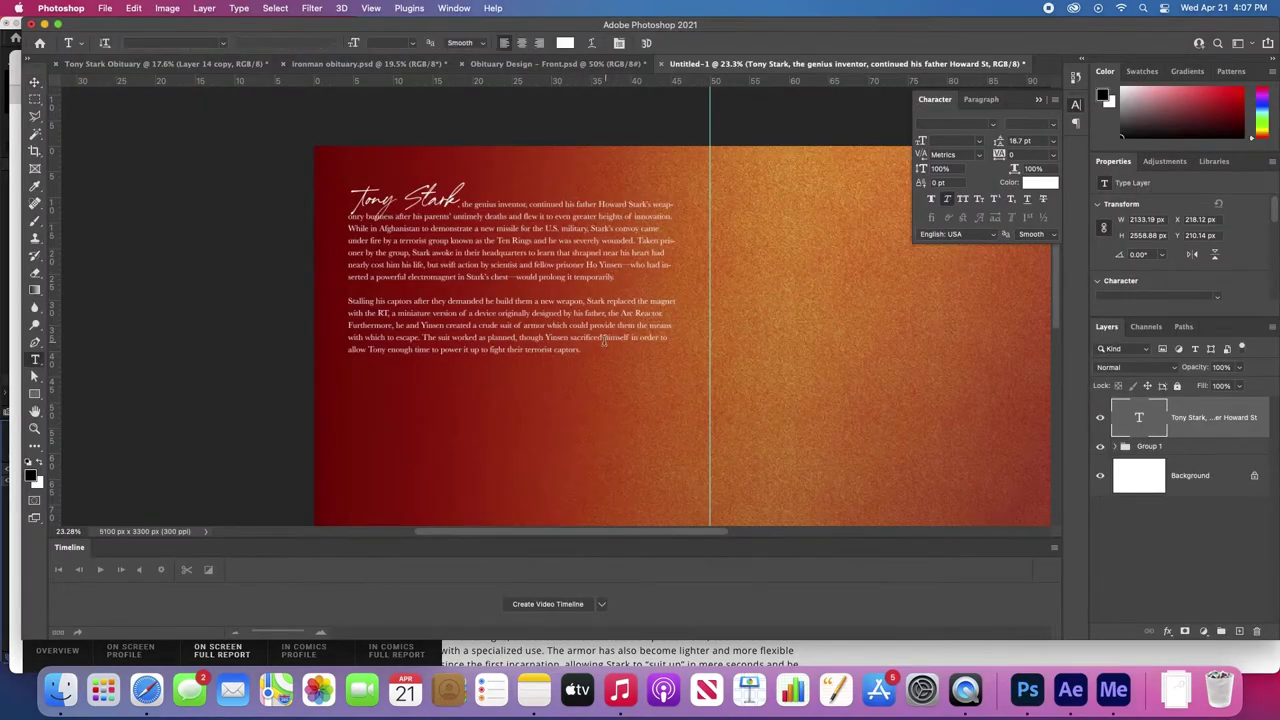
{"action": "left_click", "coordinate": [591, 346]}
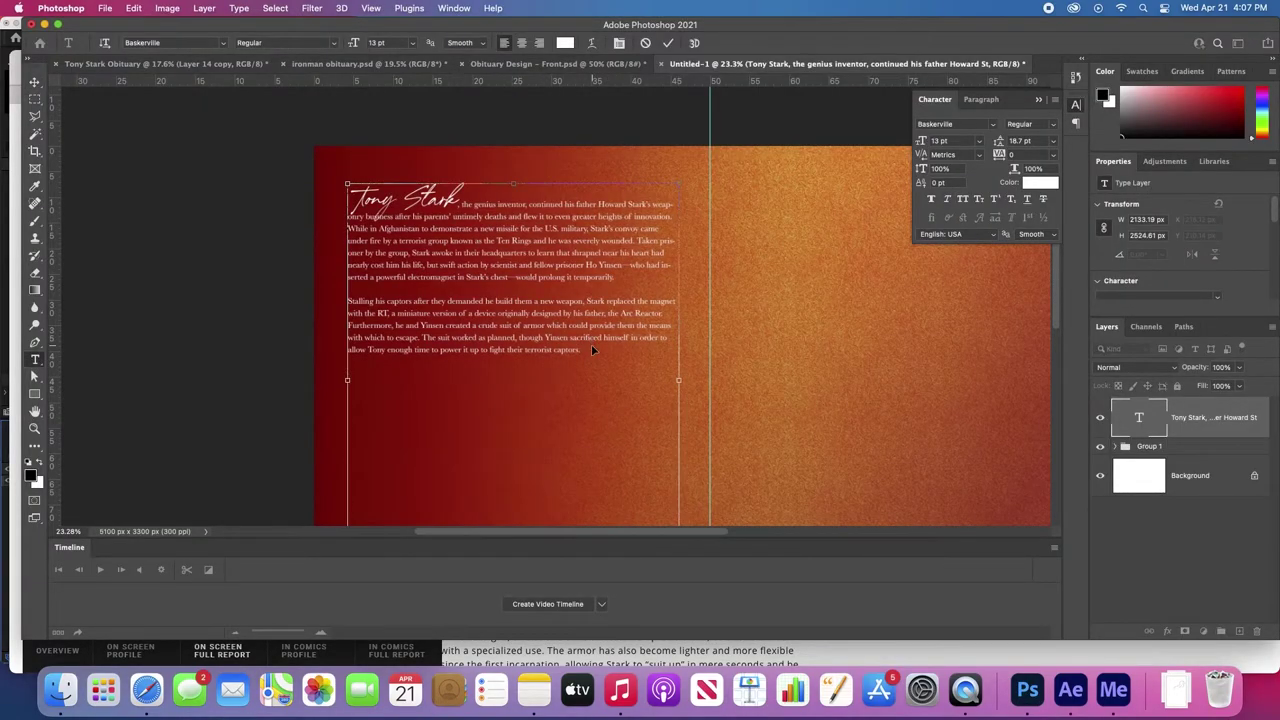
{"action": "key", "text": "super+v"}
{"action": "scroll", "coordinate": [591, 345], "scroll_direction": "down", "scroll_amount": 3}
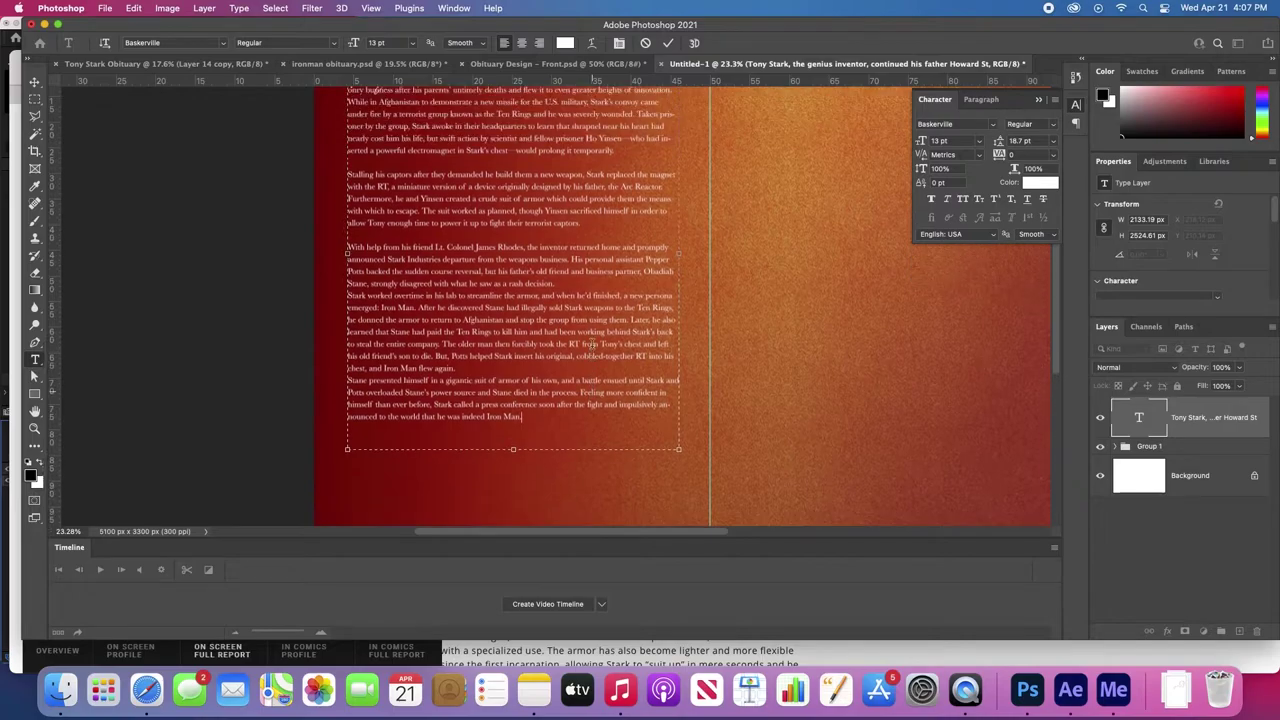
{"action": "key", "text": "Return"}
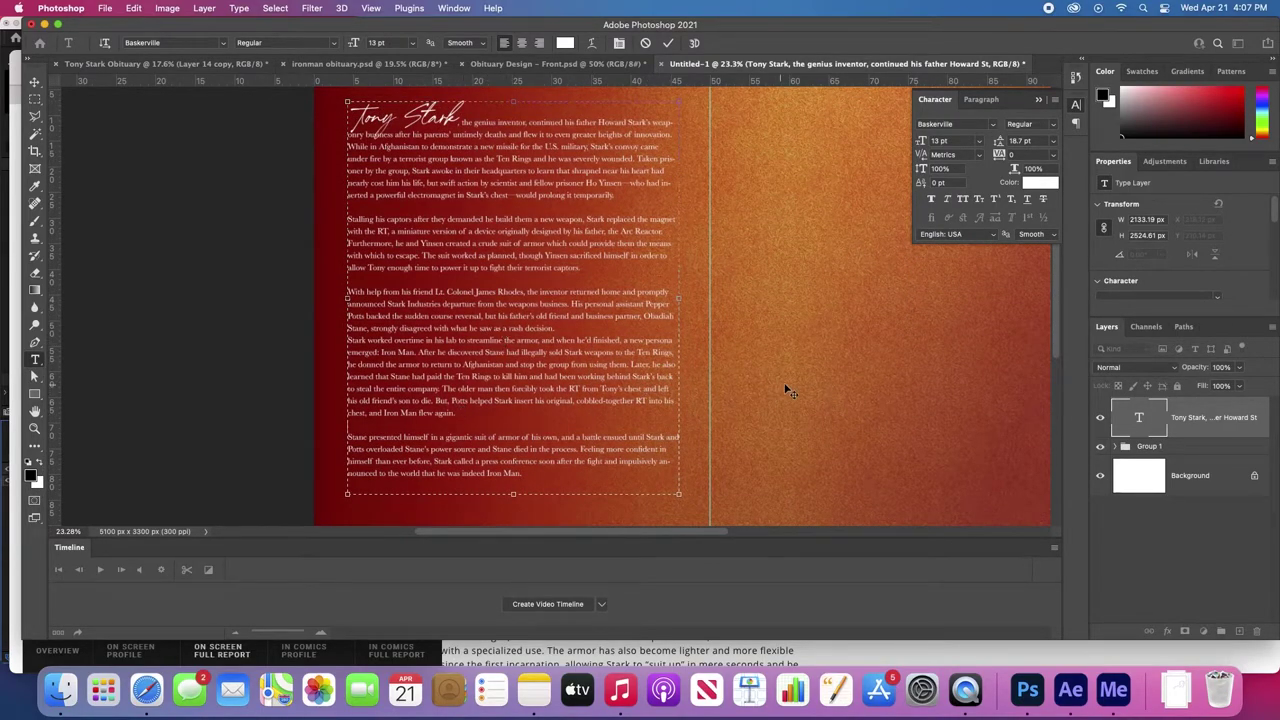
{"action": "key", "text": "super+Return"}
- Add a Drop Shadow to the biography text layer with a distance of 12 px and an angle of about 151°
{"action": "key", "text": "z"}
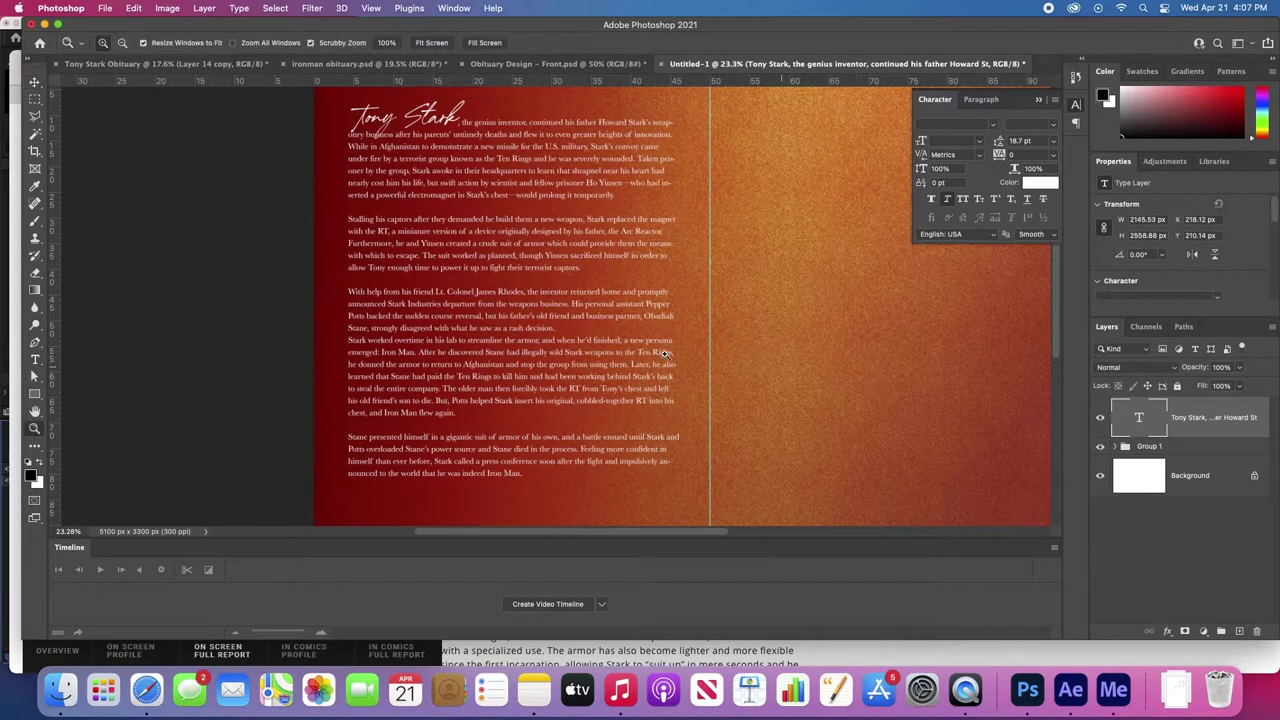
{"action": "mouse_move", "coordinate": [602, 351]}
{"action": "left_mouse_down"}
{"action": "mouse_move", "coordinate": [587, 353]}
{"action": "mouse_move", "coordinate": [637, 353]}
{"action": "mouse_move", "coordinate": [623, 353]}
{"action": "left_mouse_up"}
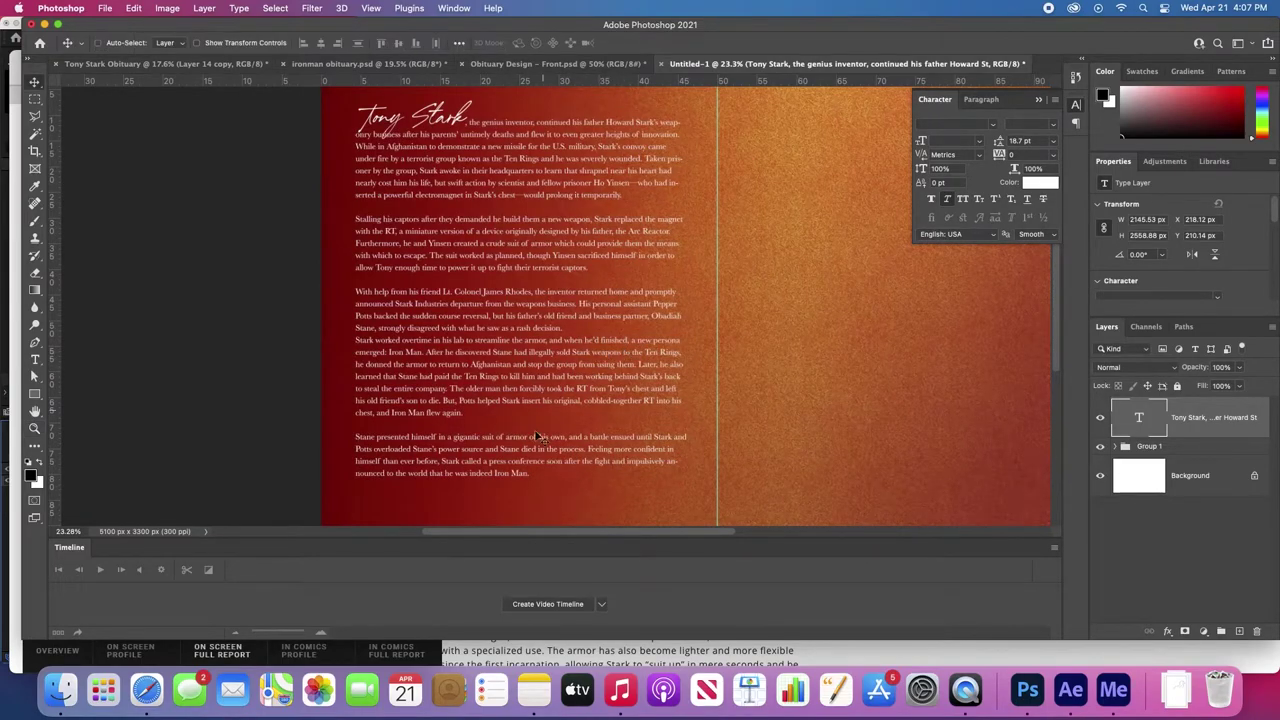
{"action": "left_click_drag", "start_coordinate": [666, 318], "coordinate": [652, 314]}
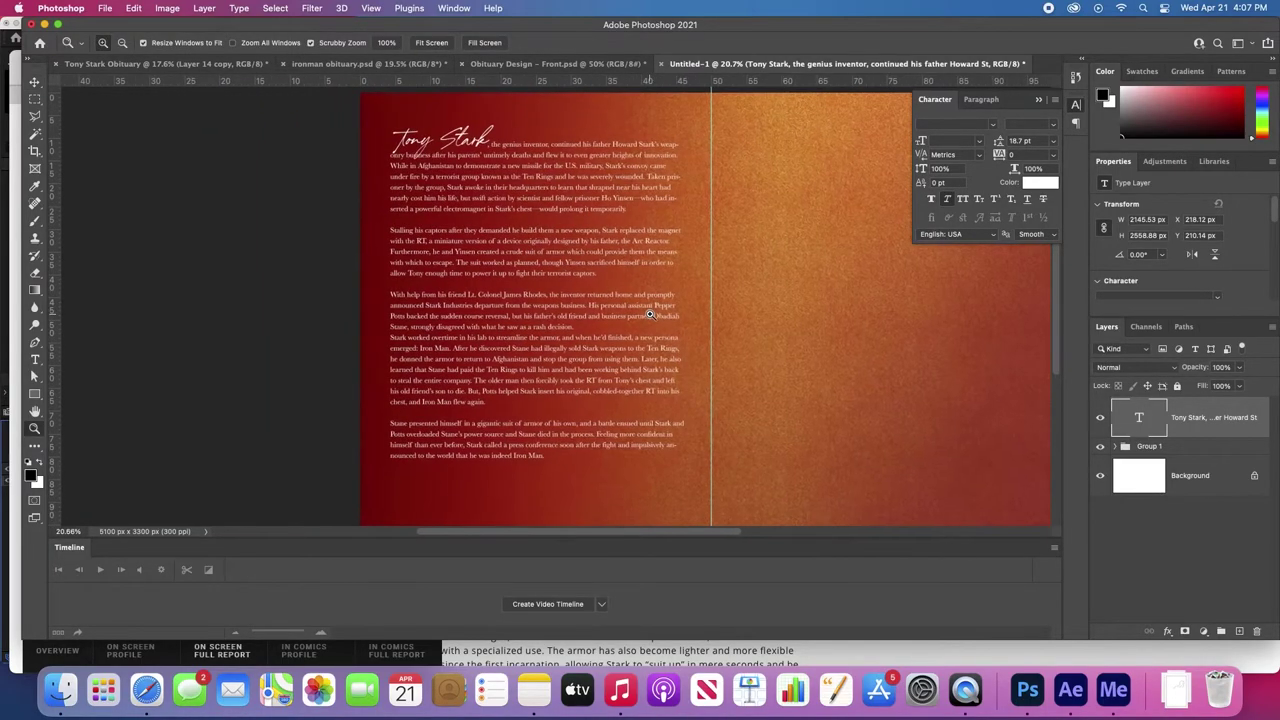
{"action": "key", "text": "v"}
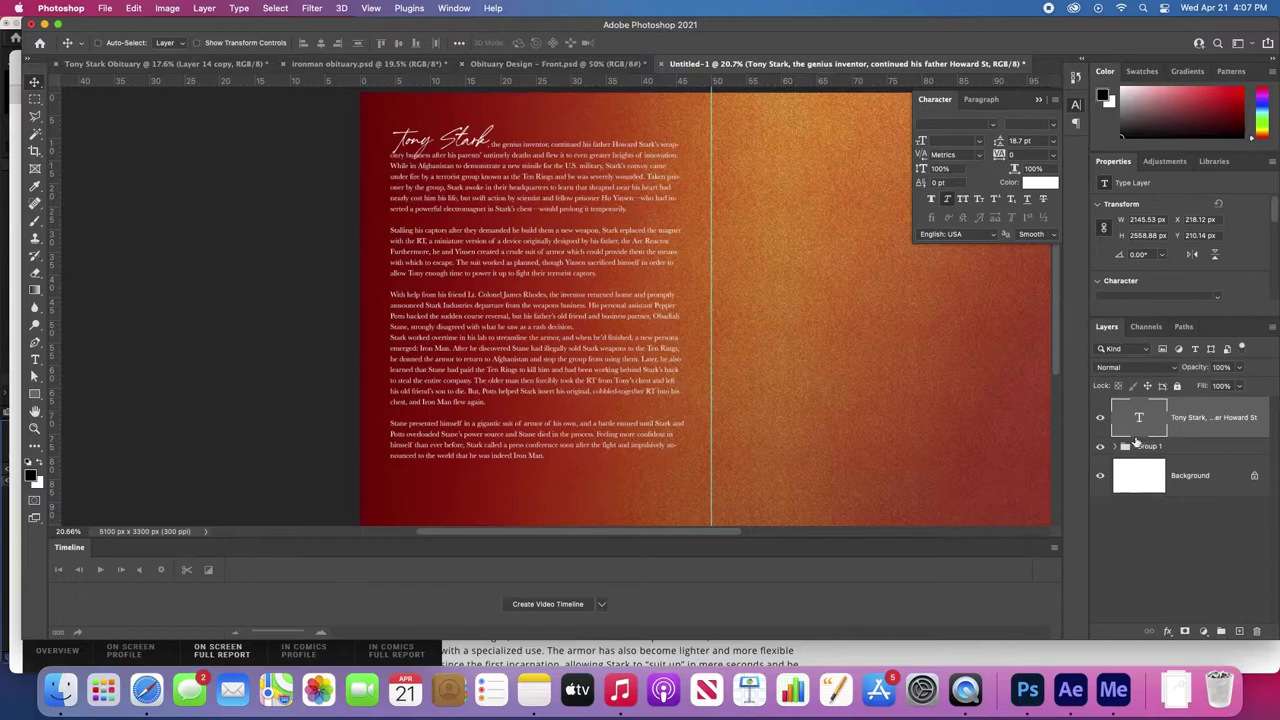
{"action": "double_click", "coordinate": [1214, 433]}
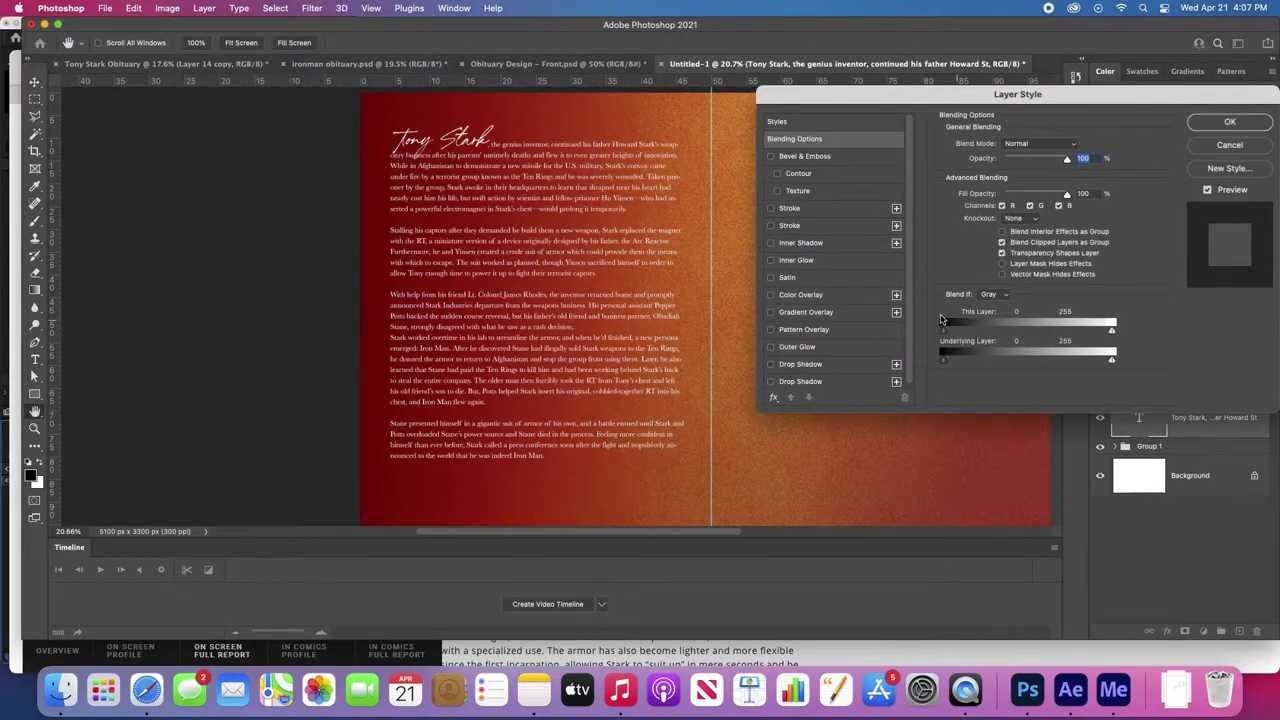
{"action": "left_click", "coordinate": [797, 381]}
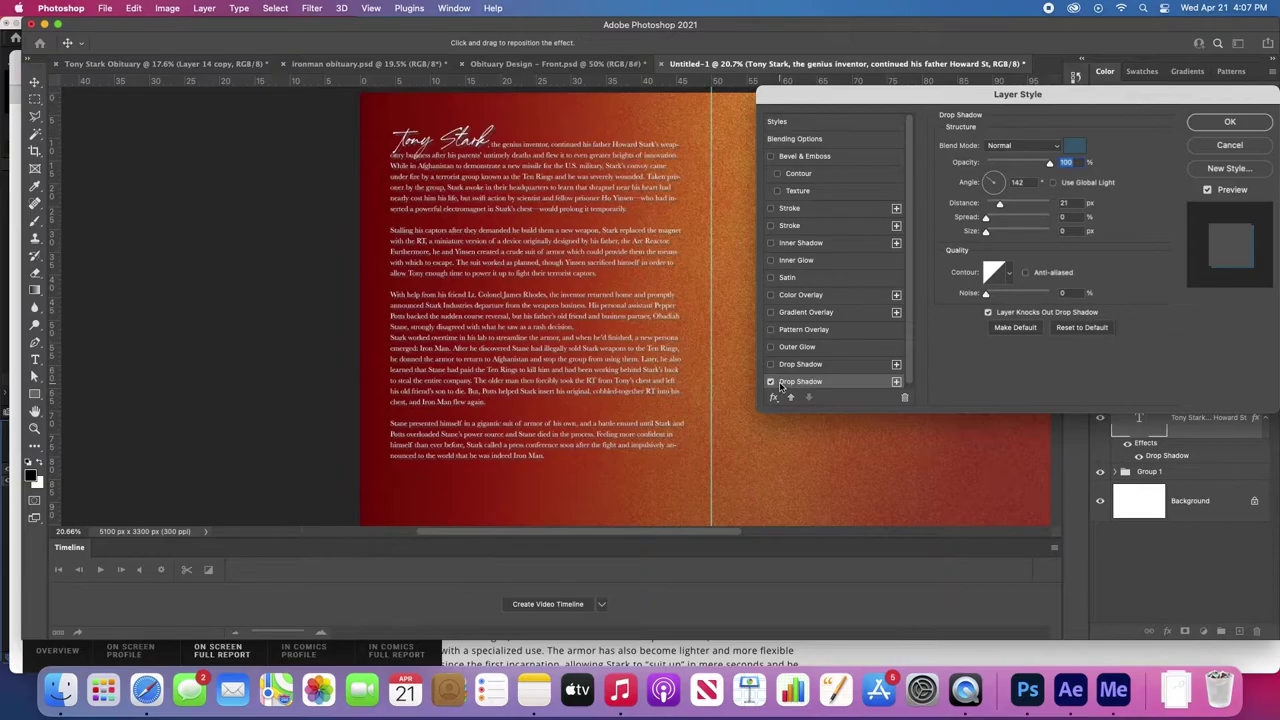
{"action": "scroll", "coordinate": [585, 338], "scroll_direction": "up", "scroll_amount": 3}
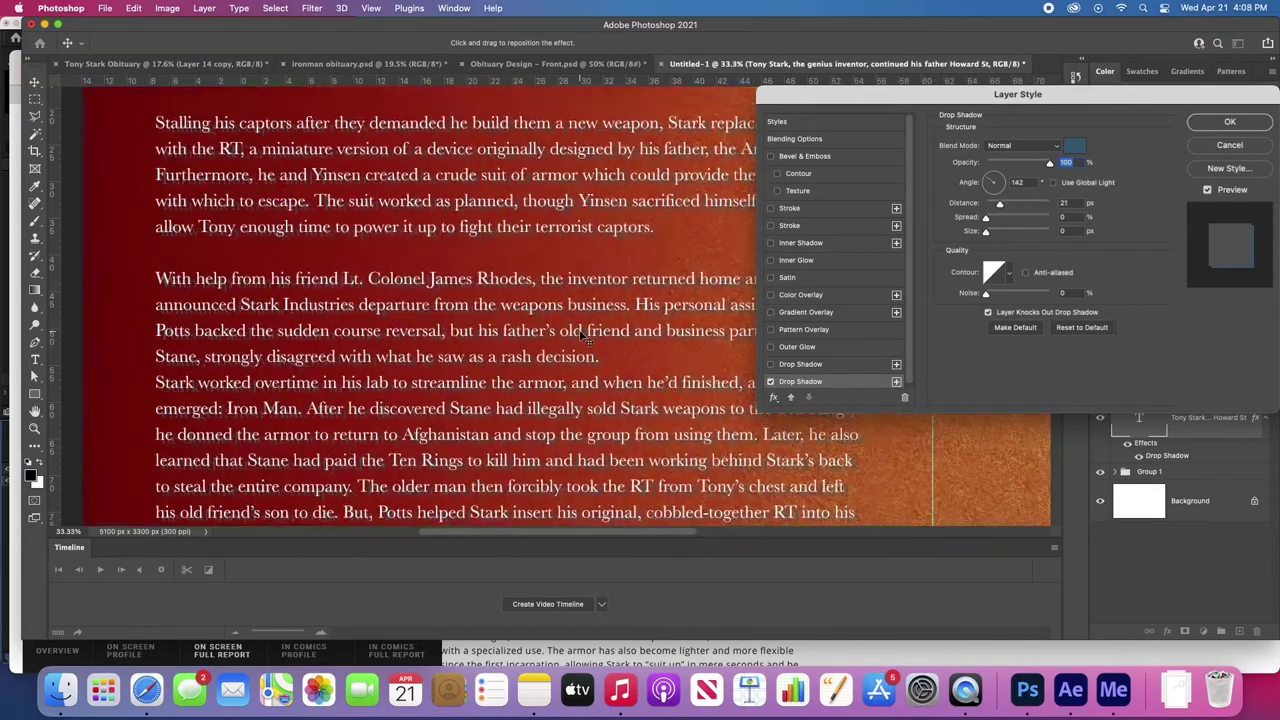
{"action": "scroll", "coordinate": [585, 338], "scroll_direction": "up", "scroll_amount": 3}
{"action": "left_click_drag", "start_coordinate": [577, 327], "coordinate": [577, 325]}
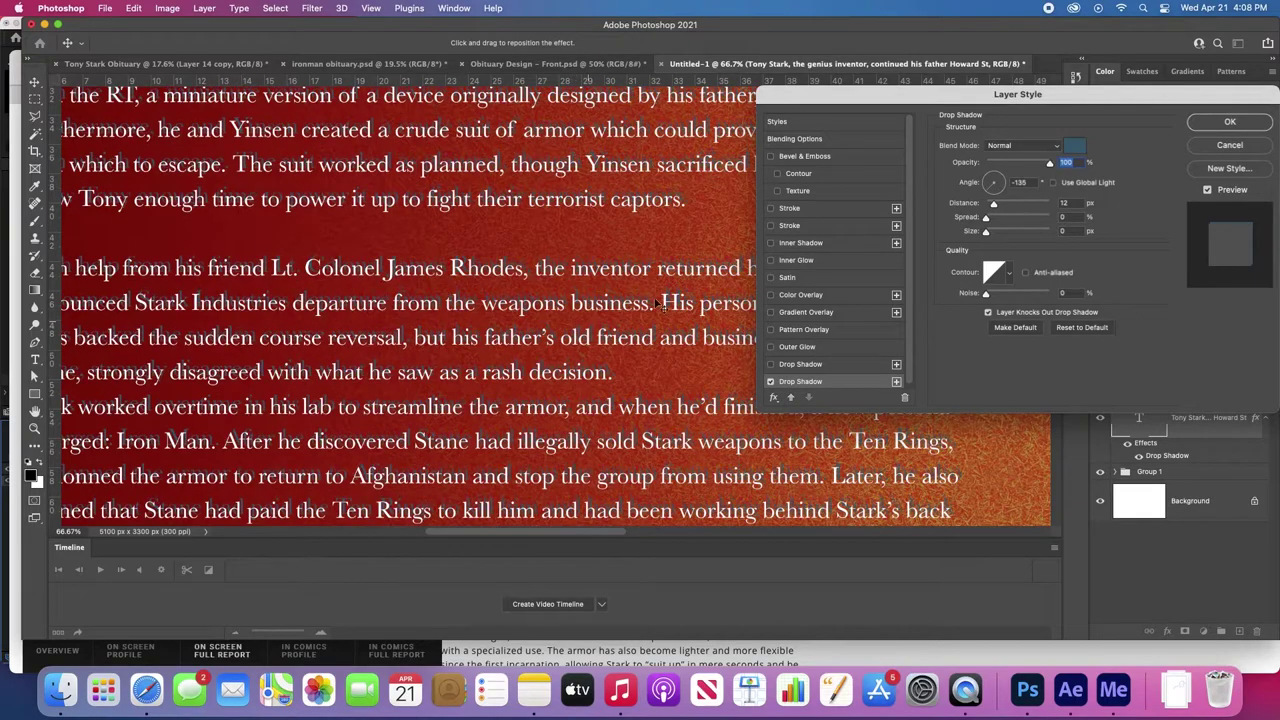
{"action": "left_click_drag", "start_coordinate": [997, 192], "coordinate": [987, 186]}
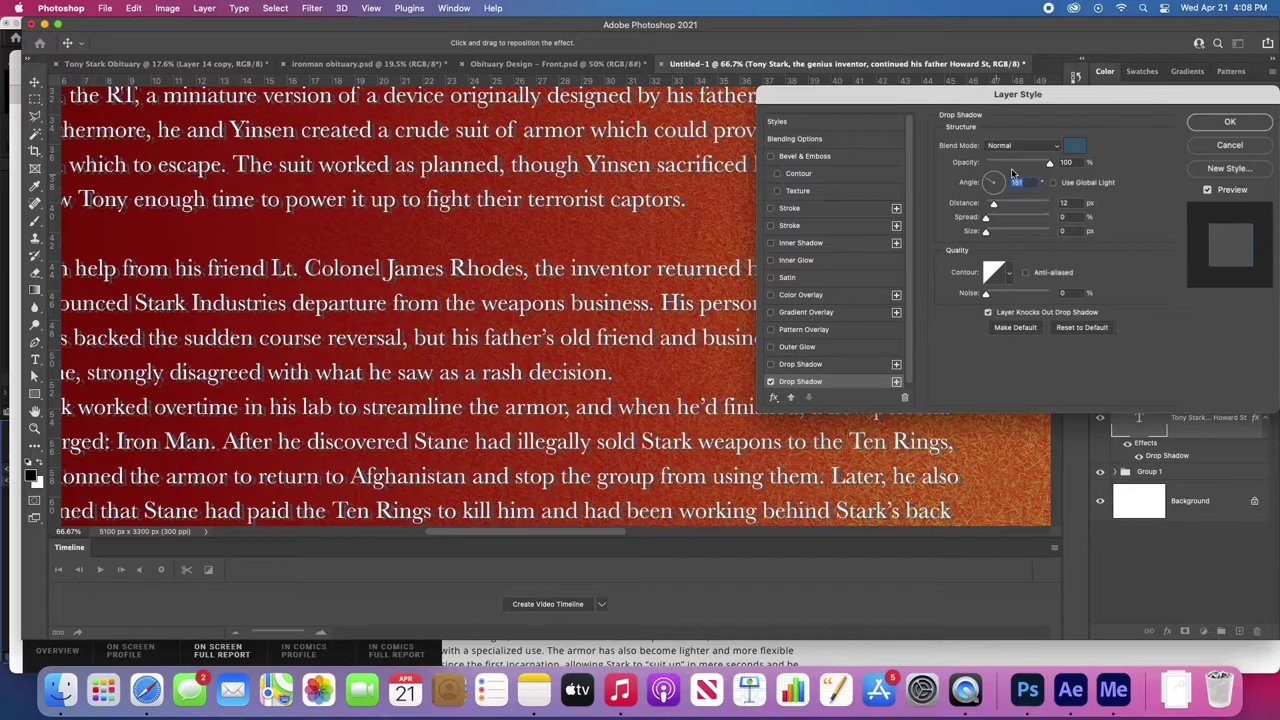
- Make the text's drop shadow black (000000) with a 138° angle and 5 px distance, and apply the layer style
{"action": "left_click", "coordinate": [1073, 146]}
{"action": "left_click_drag", "start_coordinate": [477, 411], "coordinate": [452, 432]}
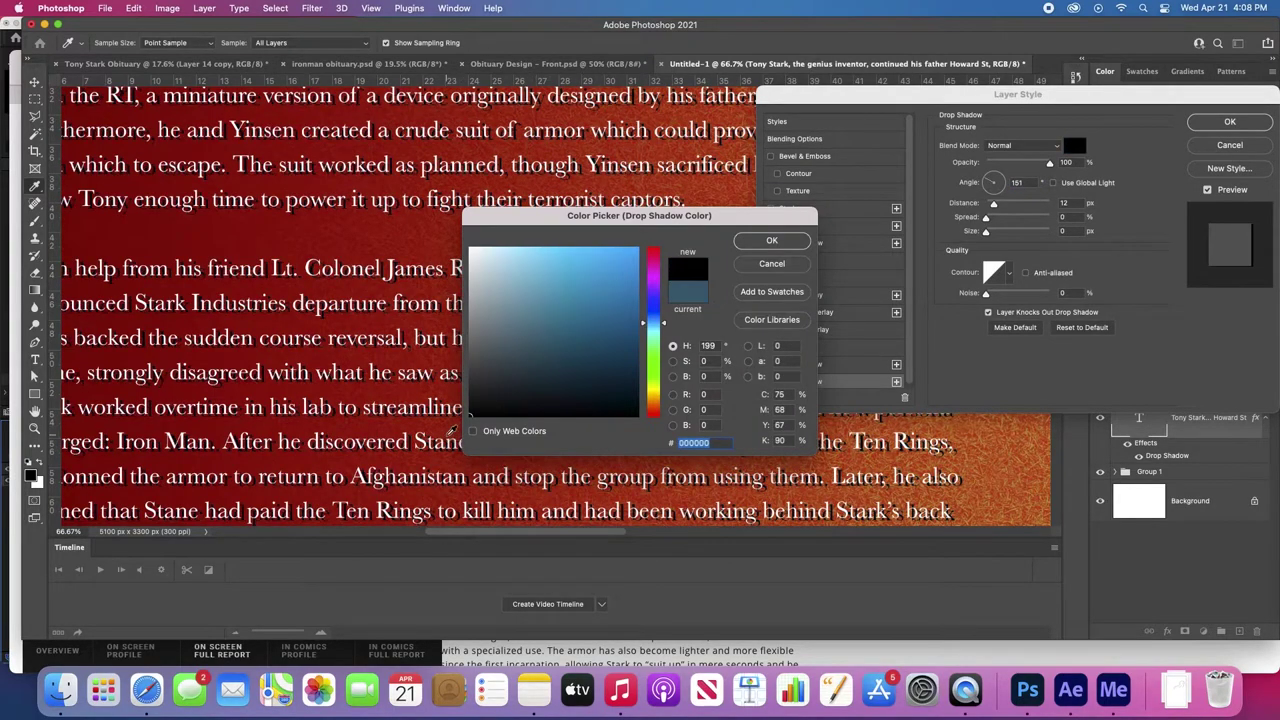
{"action": "key", "text": "Return"}
{"action": "mouse_move", "coordinate": [989, 187]}
{"action": "left_mouse_down"}
{"action": "mouse_move", "coordinate": [1000, 192]}
{"action": "mouse_move", "coordinate": [983, 183]}
{"action": "mouse_move", "coordinate": [989, 205]}
{"action": "left_mouse_up"}
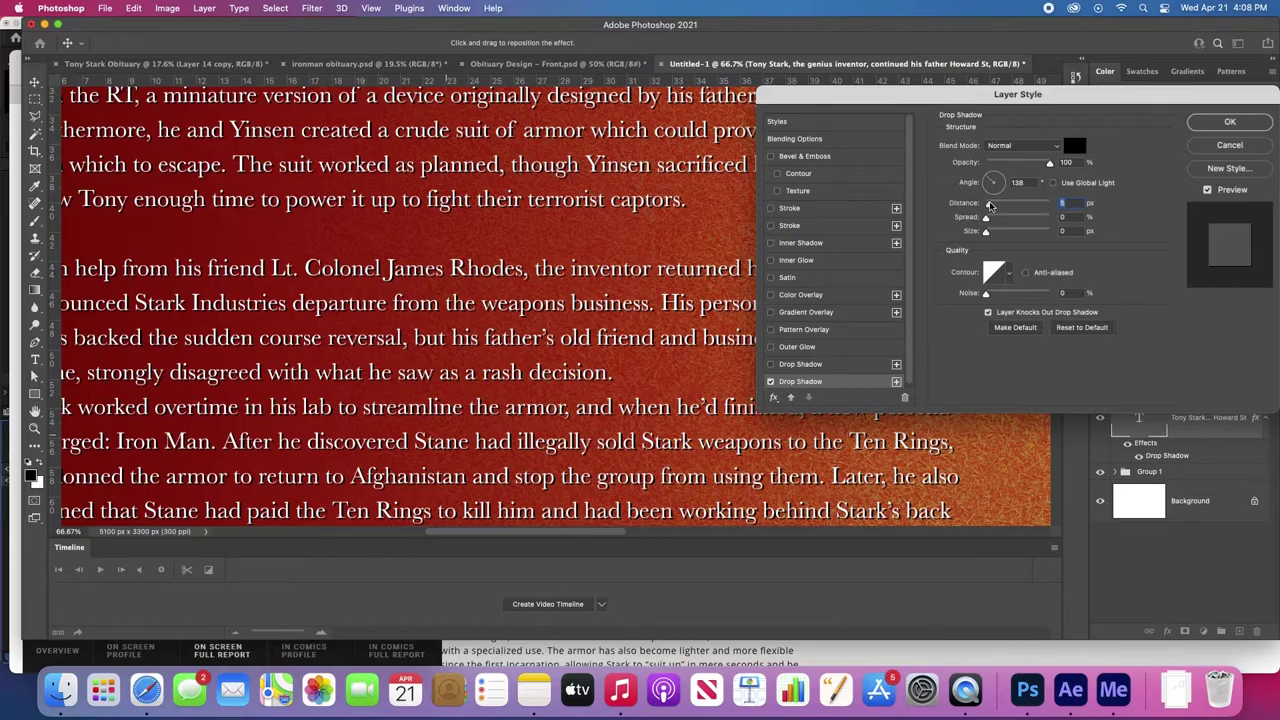
{"action": "key", "text": "Return"}
- Create a new layer above Layer 4 inside Group 1
{"action": "key", "text": "f"}
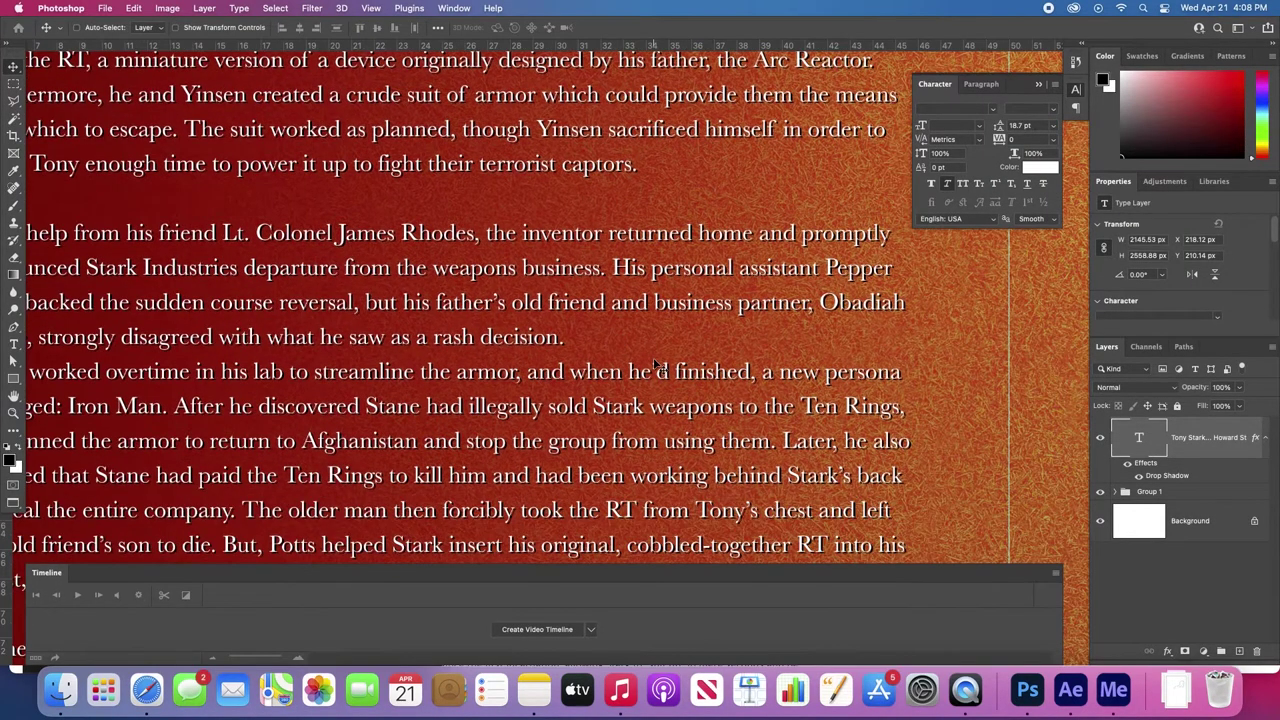
{"action": "key", "text": "f"}
{"action": "key", "text": "f"}
{"action": "key", "text": "z"}
{"action": "left_click_drag", "start_coordinate": [645, 362], "coordinate": [565, 337]}
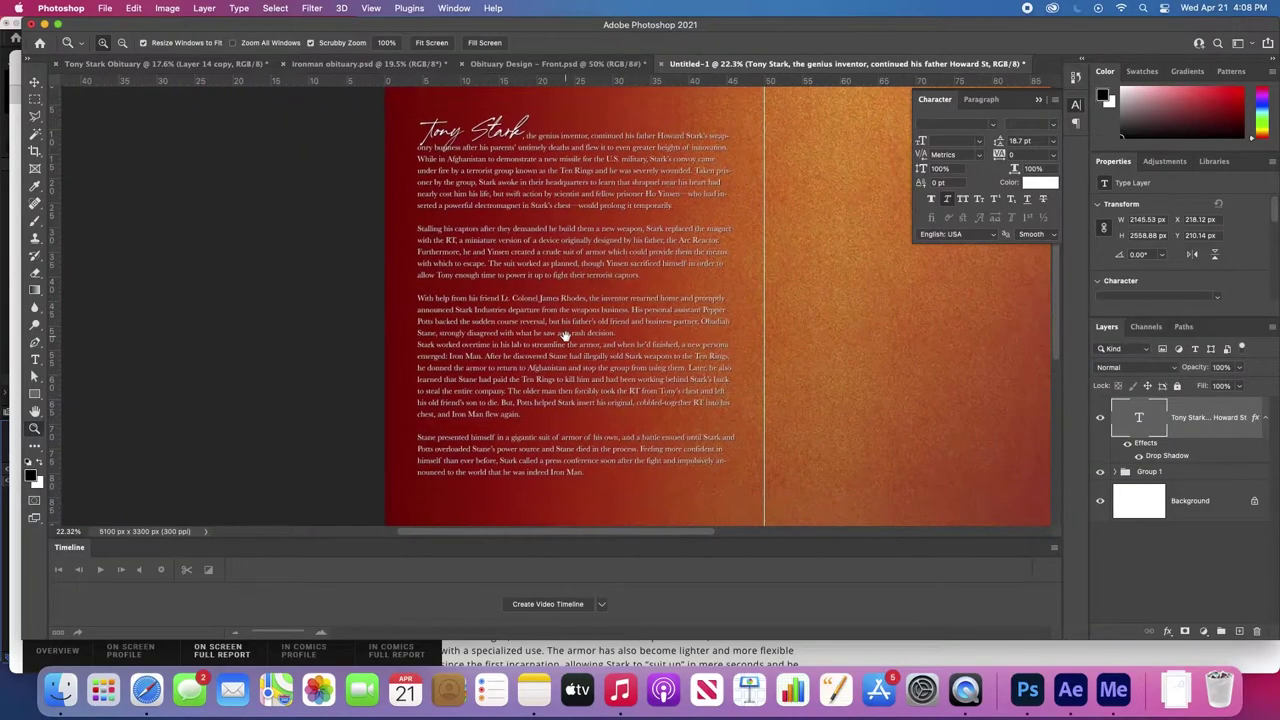
{"action": "key", "text": "v"}
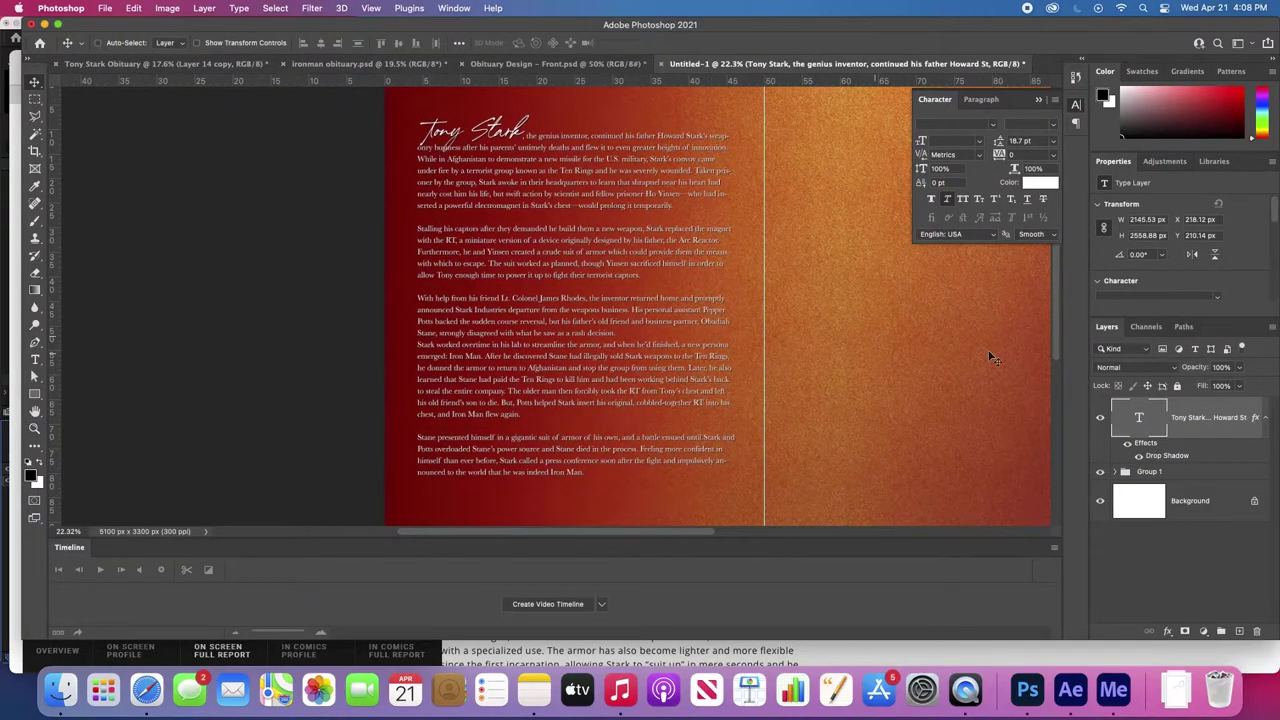
{"action": "left_click", "coordinate": [1146, 472]}
{"action": "left_click", "coordinate": [1121, 472]}
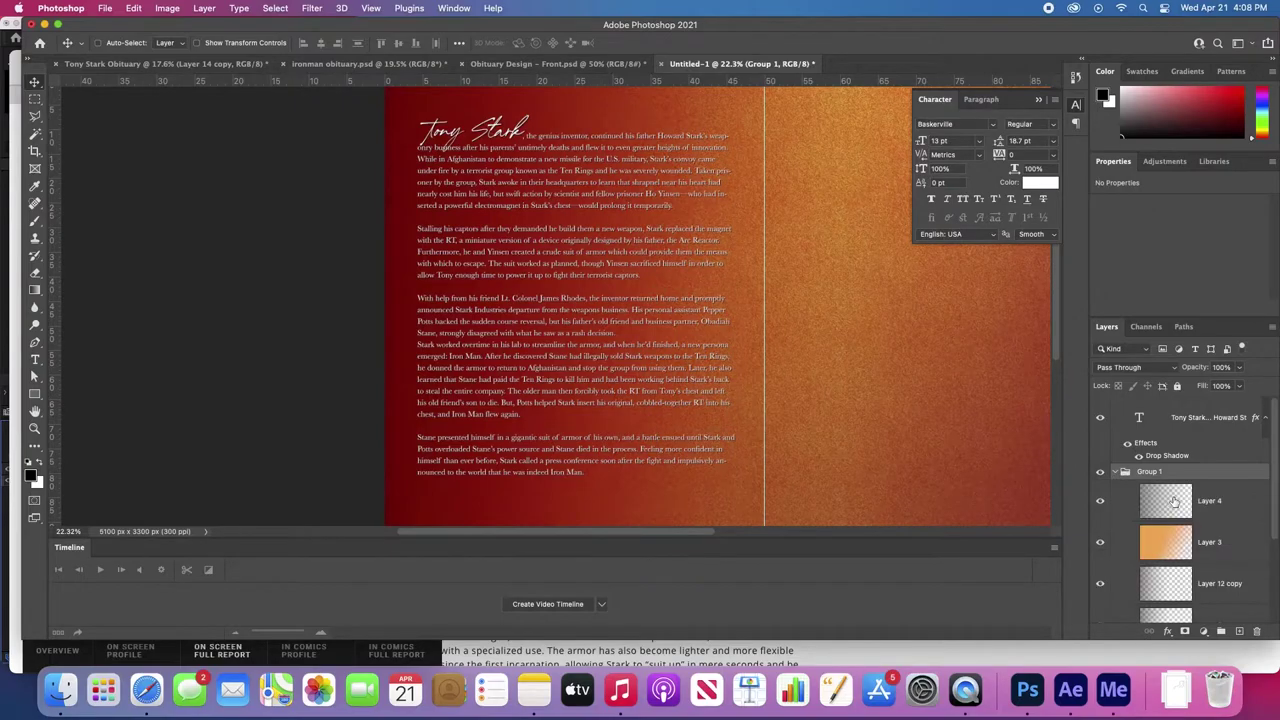
{"action": "left_click", "coordinate": [1170, 500]}
{"action": "left_click", "coordinate": [1239, 631]}
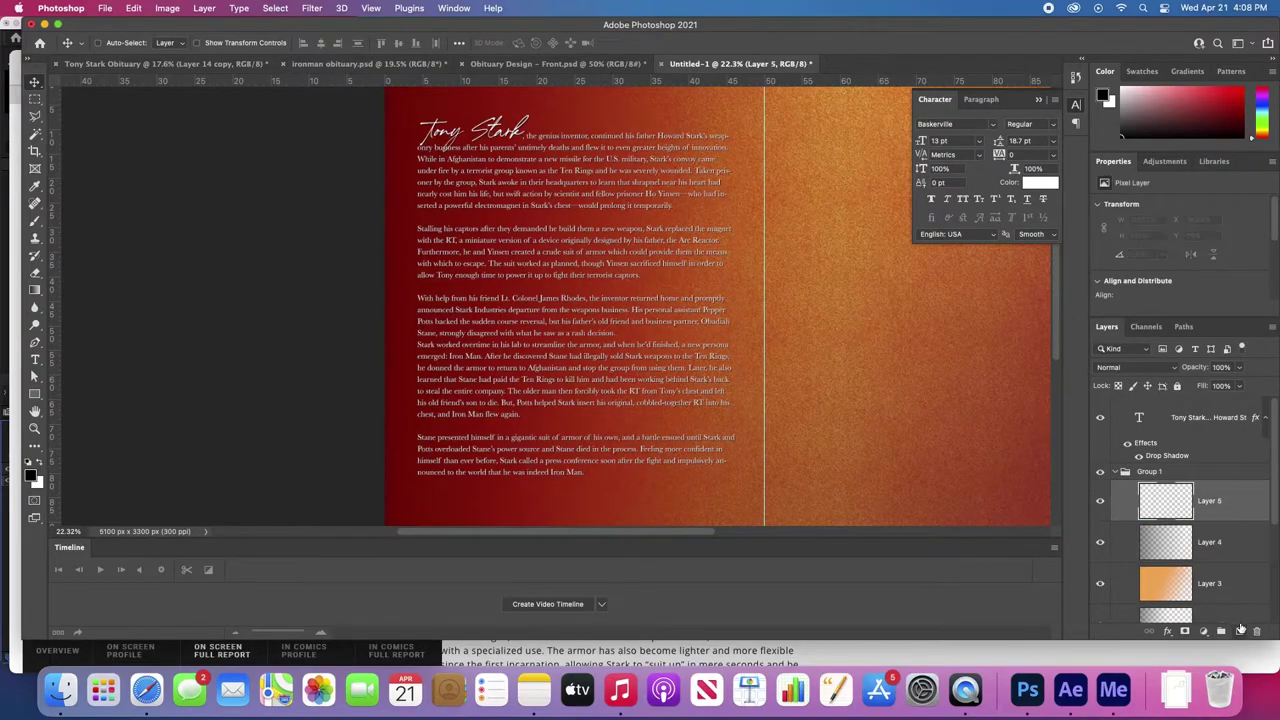
- Fill the new Layer 5 with solid black using the Paint Bucket
{"action": "left_click_drag", "start_coordinate": [36, 289], "coordinate": [86, 303]}
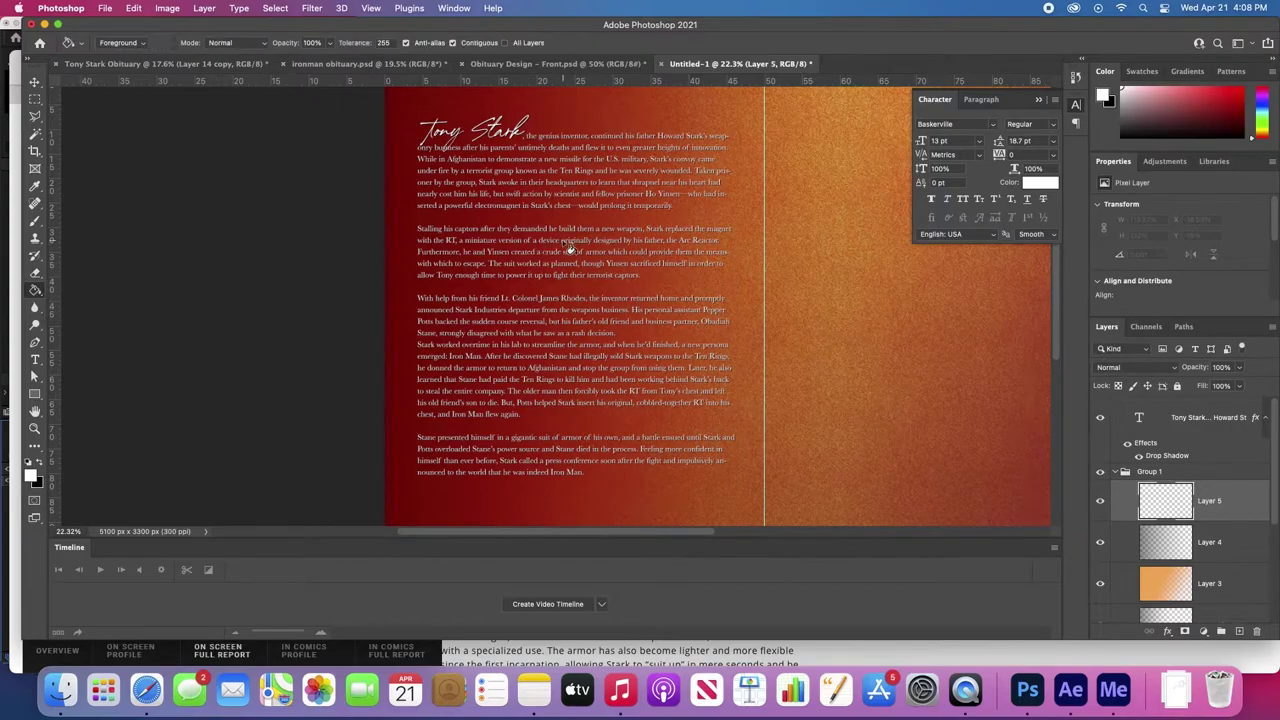
{"action": "left_click", "coordinate": [630, 247]}
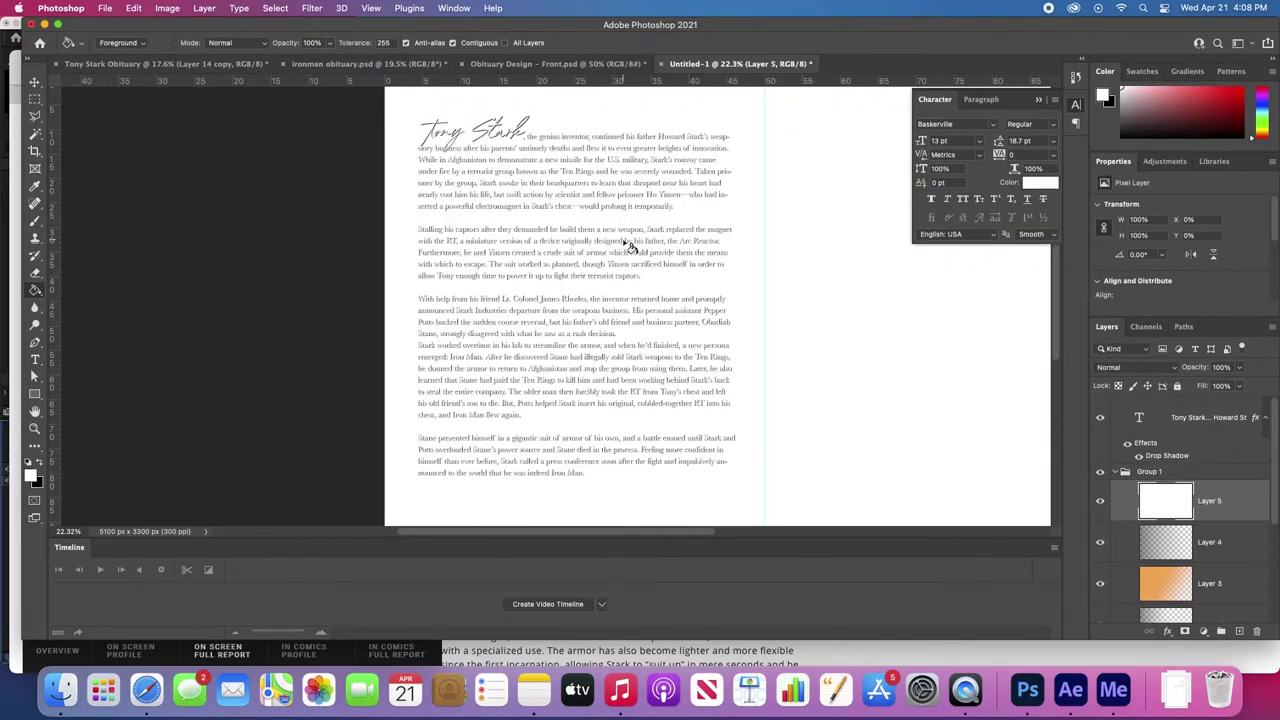
{"action": "key", "text": "x"}
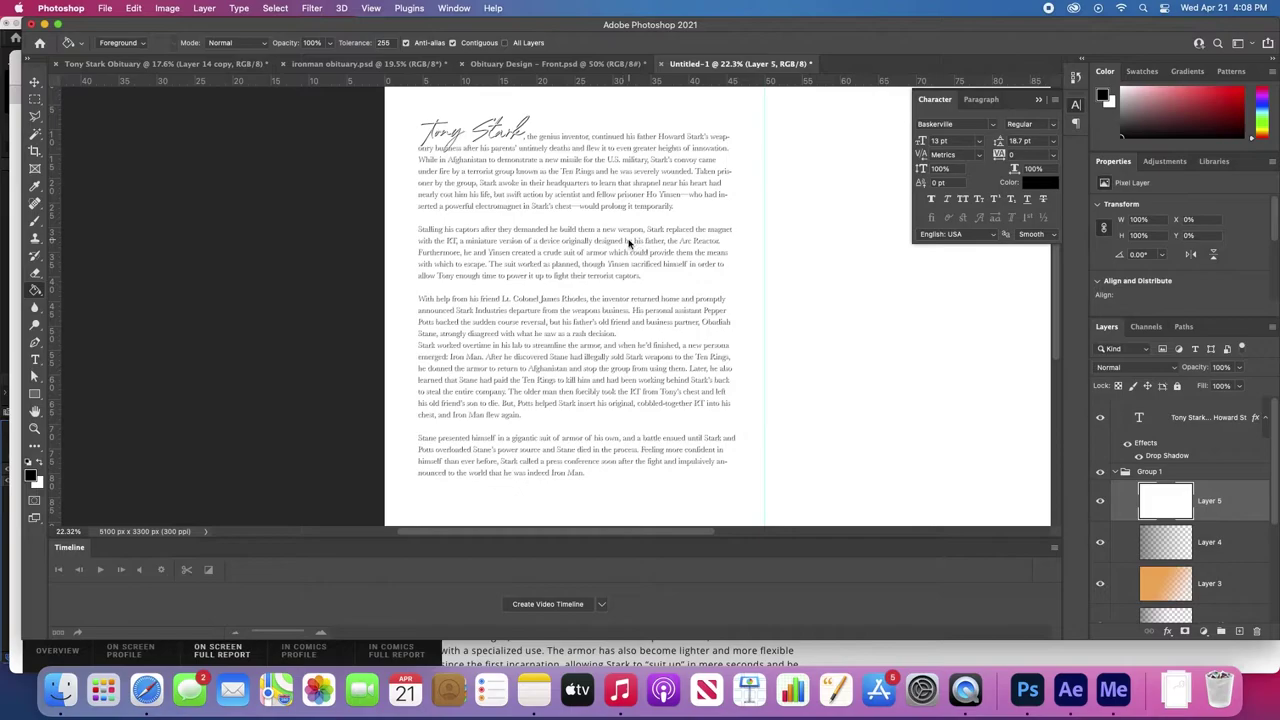
{"action": "left_click", "coordinate": [630, 246]}
{"action": "key", "text": "v"}
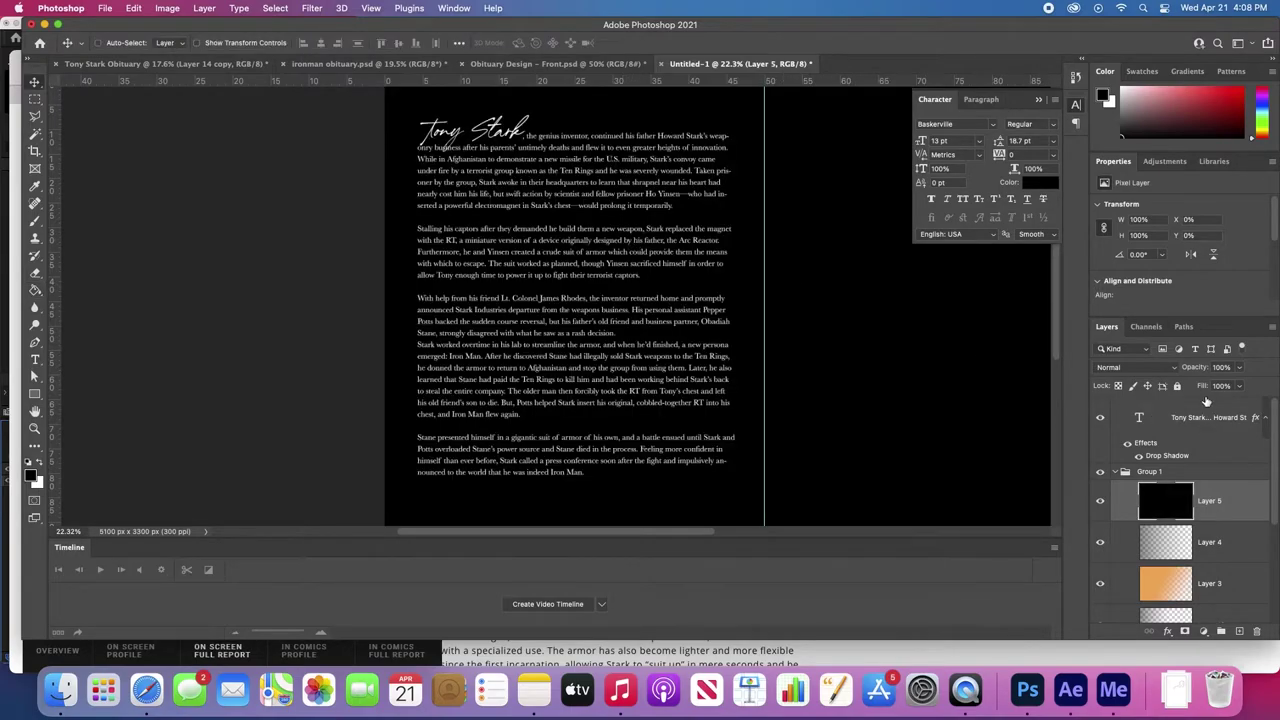
- Set the black layer's opacity to 20% and toggle its visibility to compare the background with and without it
{"action": "left_click_drag", "start_coordinate": [1197, 371], "coordinate": [1171, 372]}
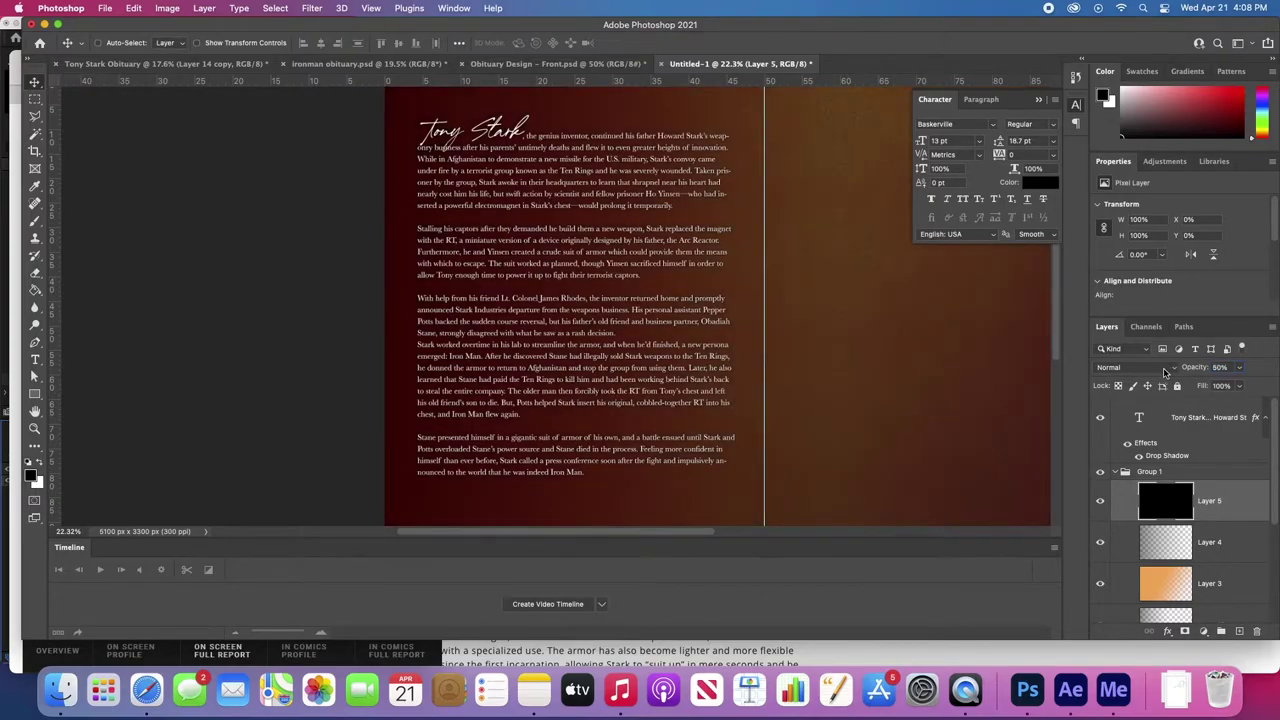
{"action": "left_click", "coordinate": [1218, 367]}
{"action": "type", "text": "20"}
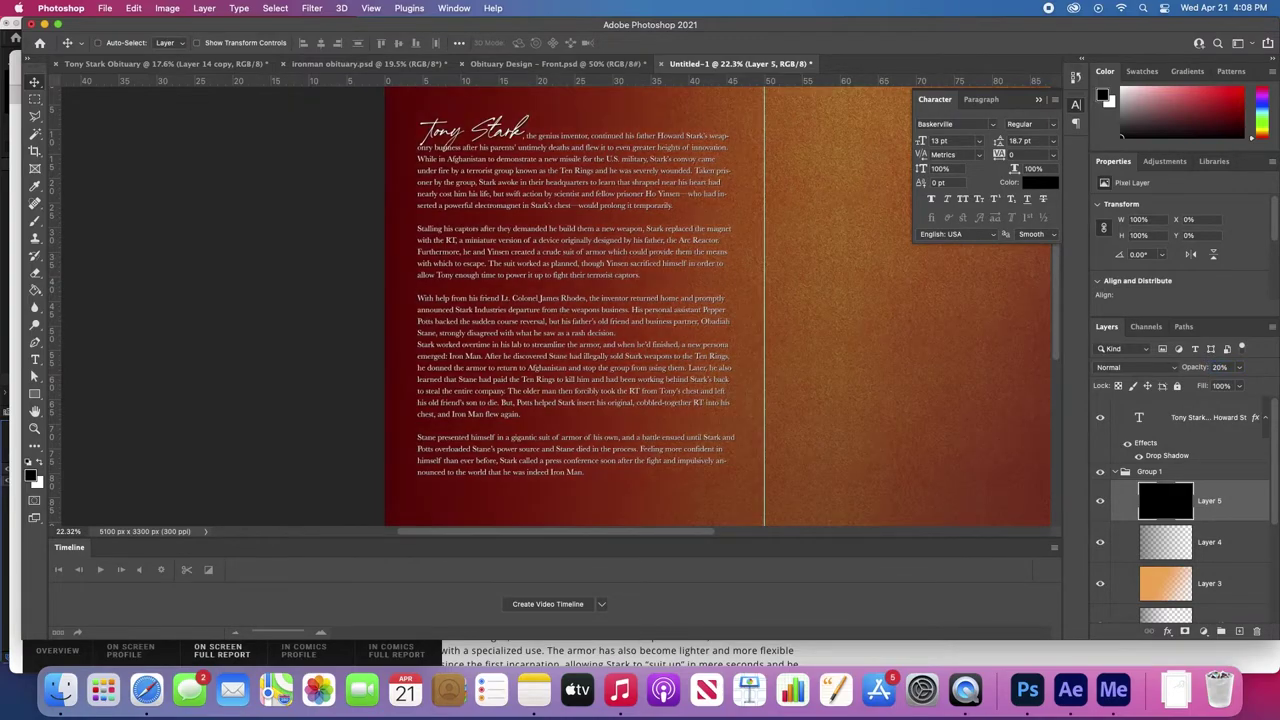
{"action": "left_click", "coordinate": [1097, 502]}
{"action": "left_click", "coordinate": [1097, 502]}
{"action": "left_click", "coordinate": [1097, 502]}
{"action": "left_click", "coordinate": [1097, 502]}
- Duplicate the biography text layer and place the copy on the right page, level with the original
{"action": "key", "text": "z"}
{"action": "left_click_drag", "start_coordinate": [692, 304], "coordinate": [682, 303]}
{"action": "mouse_move", "coordinate": [557, 322]}
{"action": "left_mouse_down"}
{"action": "mouse_move", "coordinate": [610, 310]}
{"action": "mouse_move", "coordinate": [570, 315]}
{"action": "left_mouse_up"}
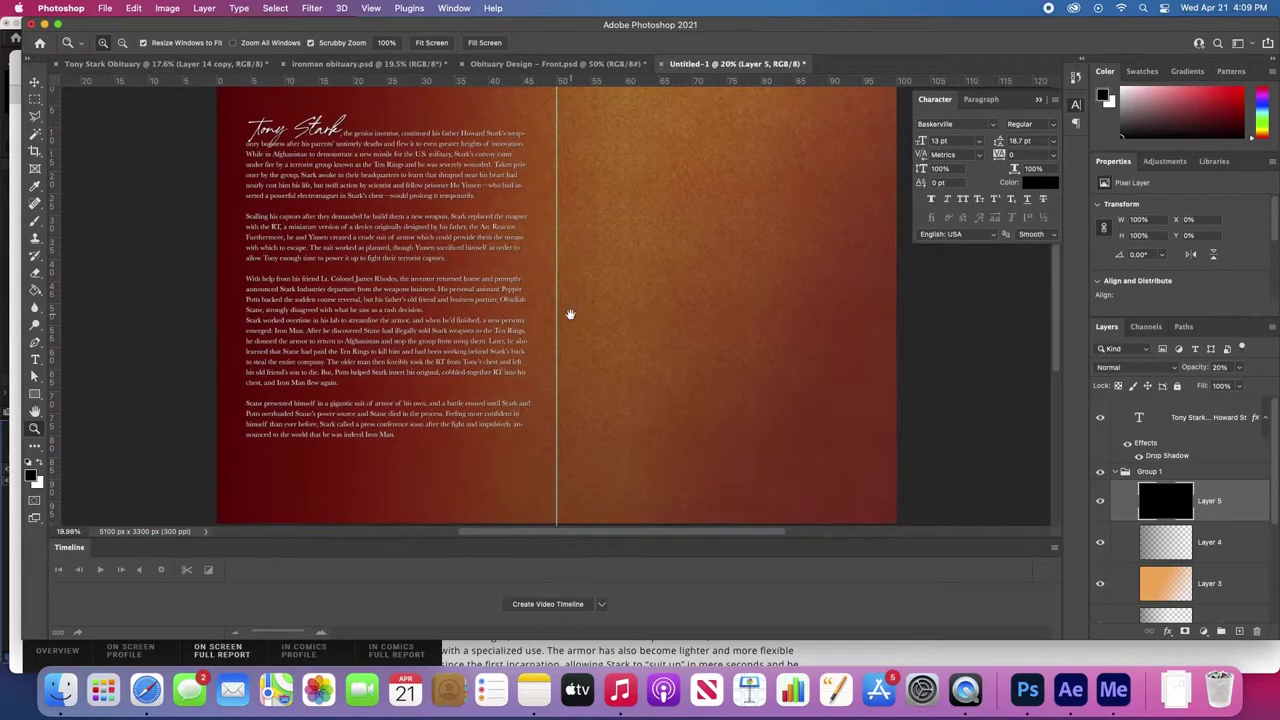
{"action": "key", "text": "v"}
{"action": "scroll", "coordinate": [435, 330], "scroll_direction": "down", "scroll_amount": 2}
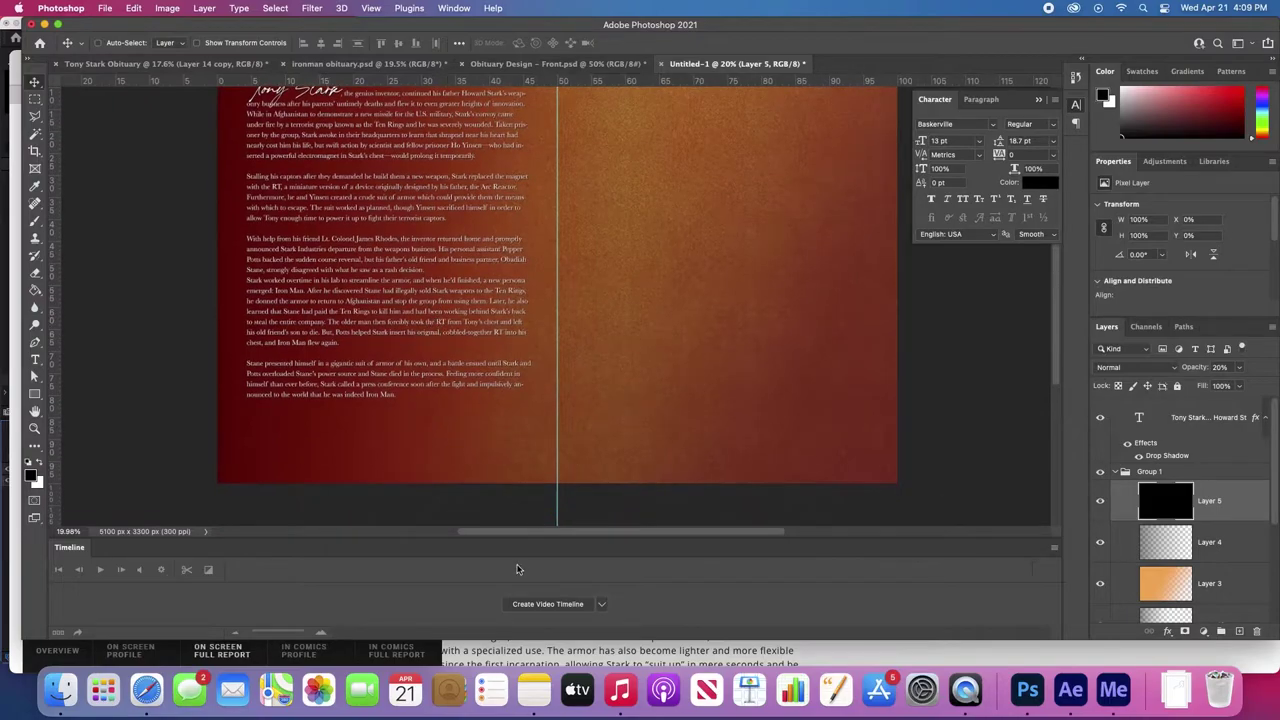
{"action": "scroll", "coordinate": [640, 400], "scroll_direction": "up", "scroll_amount": 3}
{"action": "left_click", "coordinate": [362, 326]}
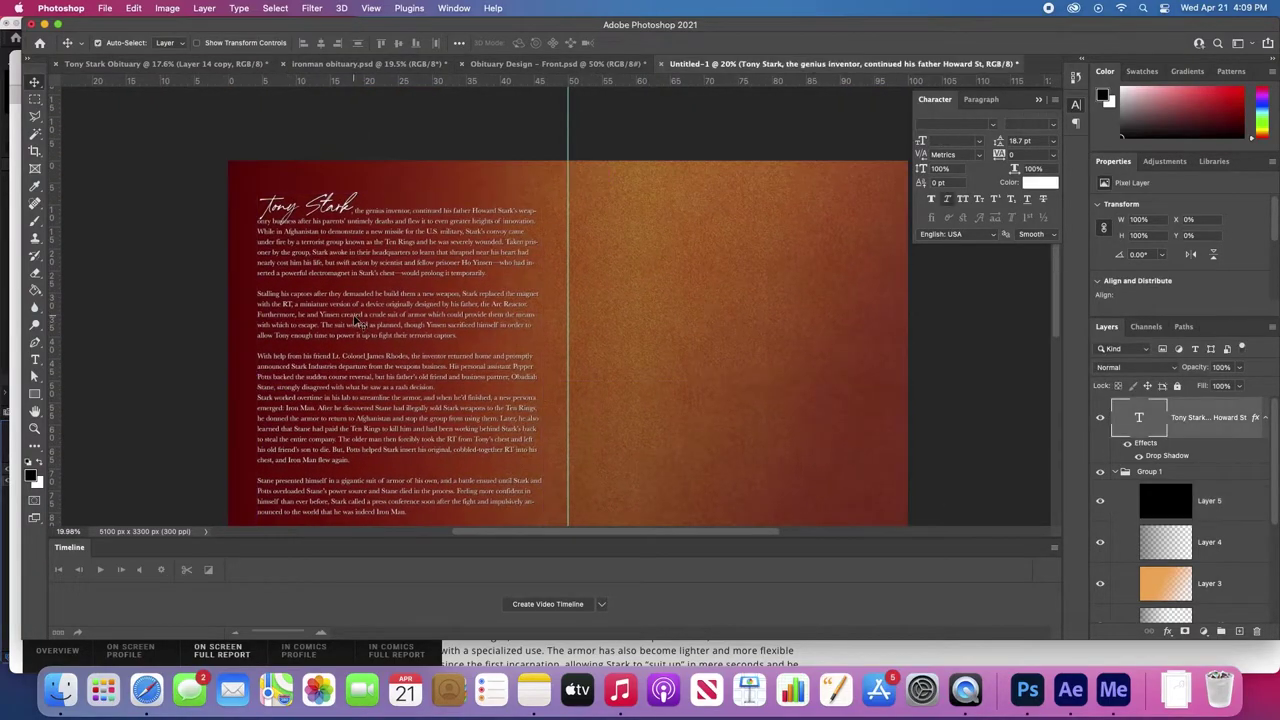
{"action": "key", "text": "super+j"}
{"action": "left_click_drag", "start_coordinate": [365, 320], "coordinate": [693, 325]}
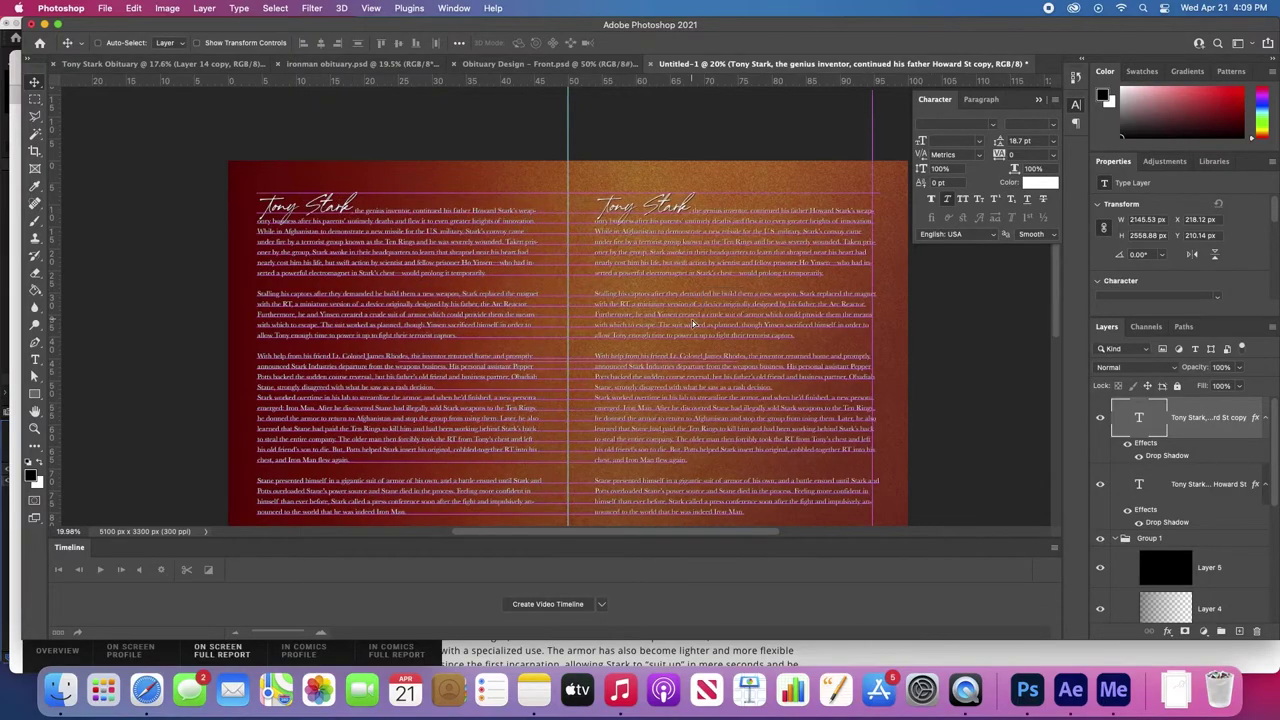
- Replace the copy's first paragraph after the script name with the placeholder "text goes here"
{"action": "key", "text": "t"}
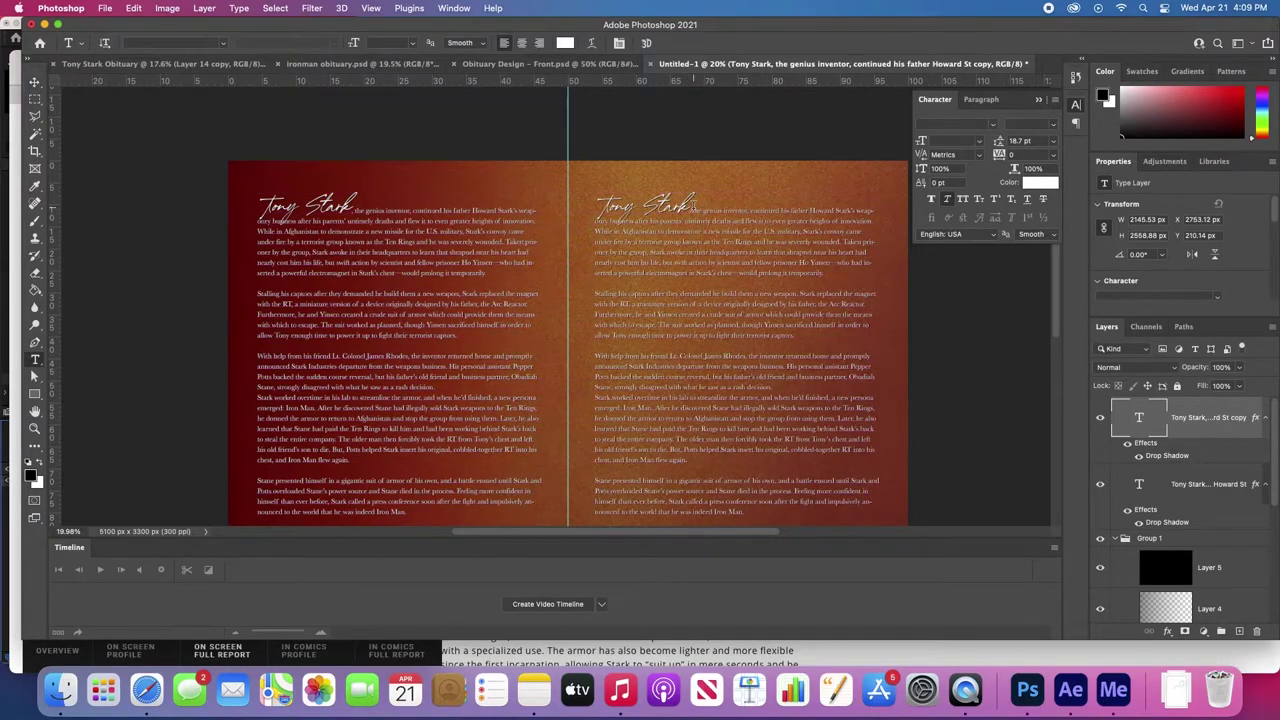
{"action": "left_click_drag", "start_coordinate": [830, 271], "coordinate": [692, 208]}
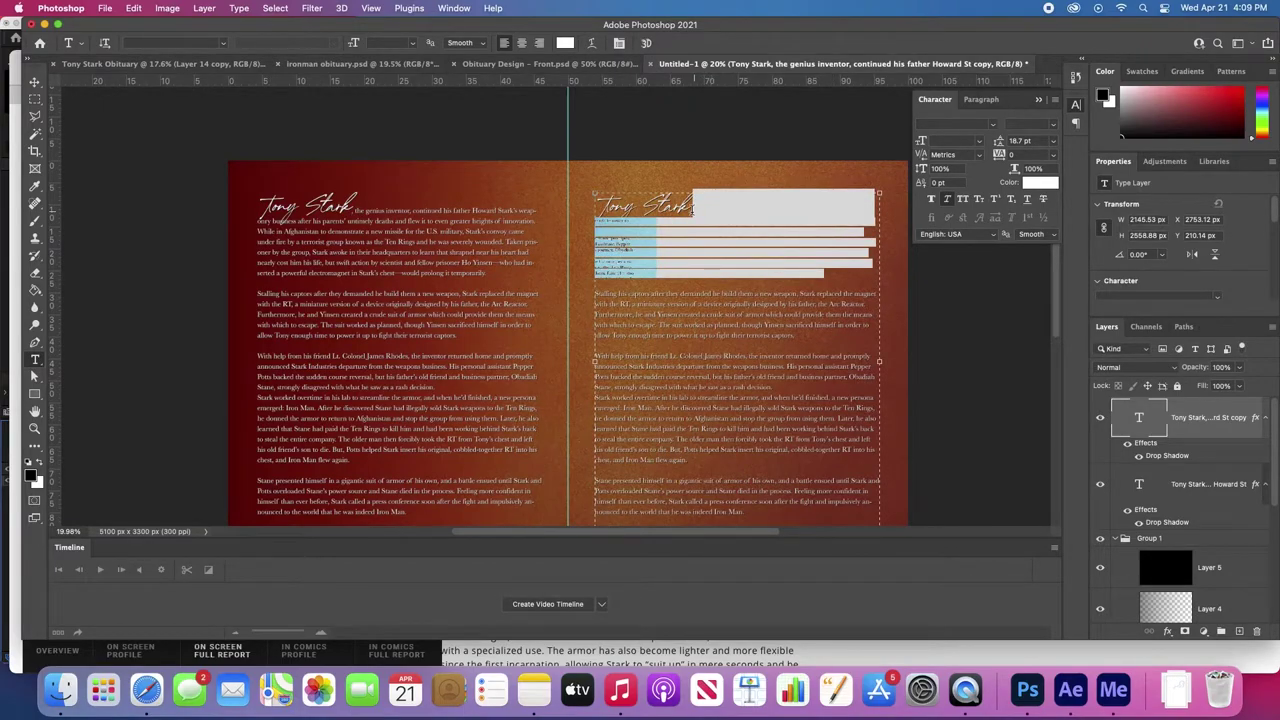
{"action": "left_click_drag", "start_coordinate": [691, 211], "coordinate": [695, 208]}
{"action": "left_click_drag", "start_coordinate": [693, 207], "coordinate": [693, 207]}
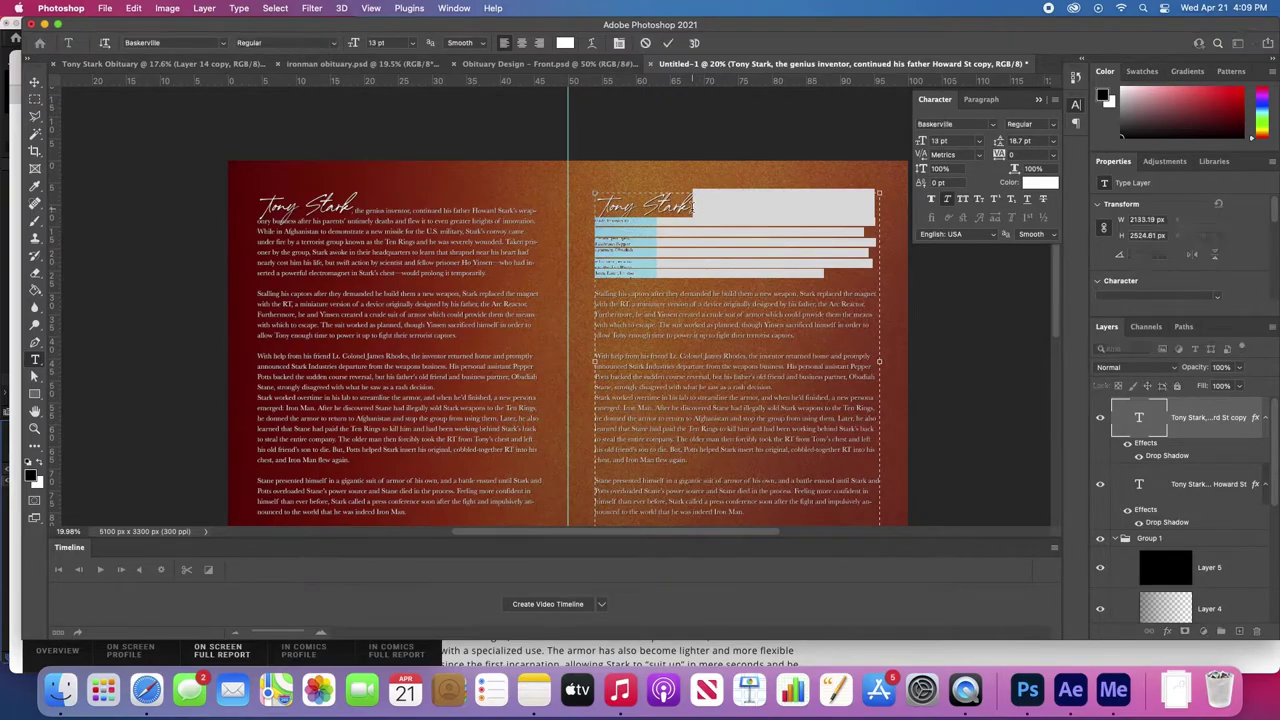
{"action": "key", "text": "super+equal"}
{"action": "key", "text": "super+equal"}
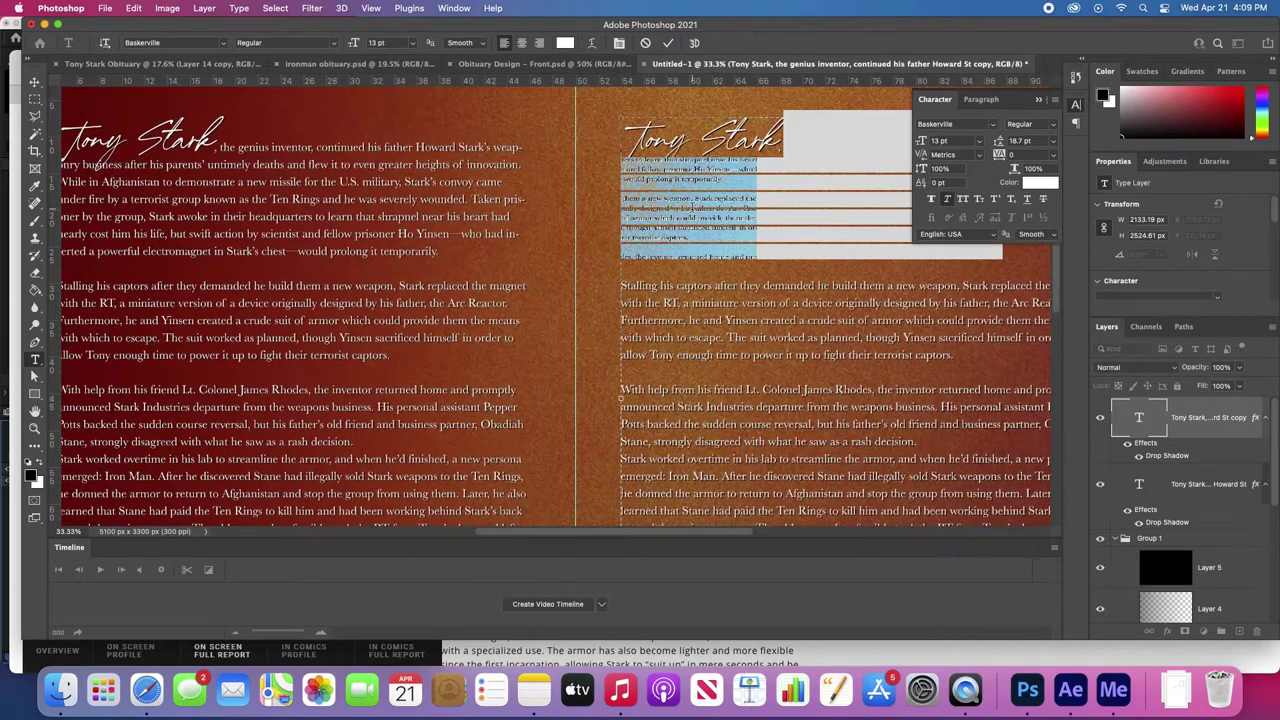
{"action": "scroll", "coordinate": [693, 207], "scroll_direction": "right", "scroll_amount": 5}
{"action": "key", "text": "BackSpace"}
{"action": "type", "text": "text"}
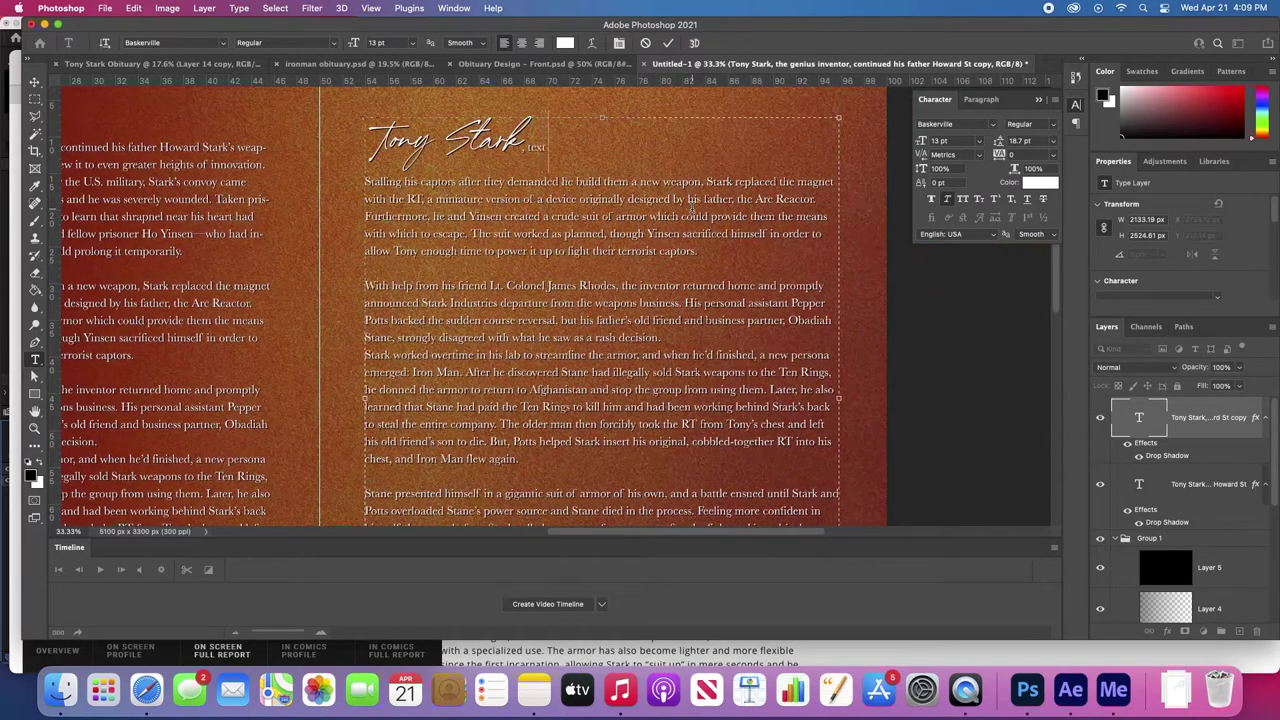
{"action": "type", "text": " goes here"}
- Repeat the phrase "text goes here" to fill about four and a half lines after the script name on the right page
{"action": "mouse_move", "coordinate": [524, 147]}
{"action": "left_mouse_down"}
{"action": "mouse_move", "coordinate": [613, 155]}
{"action": "mouse_move", "coordinate": [527, 148]}
{"action": "left_mouse_up"}
{"action": "left_click", "coordinate": [528, 152]}
{"action": "key", "text": "super+v"}
{"action": "key", "text": "super+v"}
{"action": "key", "text": "super+v"}
{"action": "key", "text": "super+v"}
{"action": "key", "text": "super+v"}
{"action": "key", "text": "super+v"}
{"action": "key", "text": "super+v"}
{"action": "key", "text": "super+v"}
{"action": "key", "text": "super+v"}
{"action": "key", "text": "super+v"}
{"action": "key", "text": "super+v"}
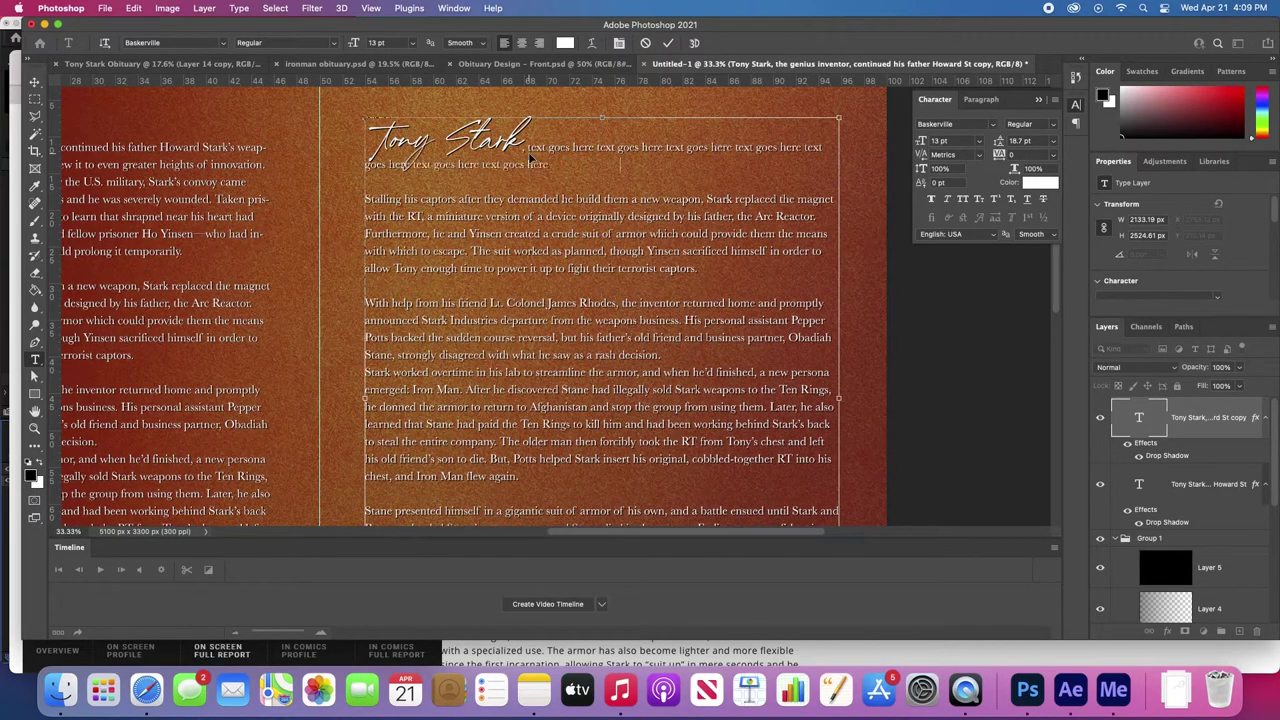
{"action": "key", "text": "super+v"}
{"action": "key", "text": "super+v"}
{"action": "key", "text": "super+v"}
{"action": "key", "text": "super+v"}
{"action": "key", "text": "super+v"}
{"action": "key", "text": "super+v"}
{"action": "key", "text": "super+v"}
{"action": "key", "text": "super+v"}
{"action": "key", "text": "super+v"}
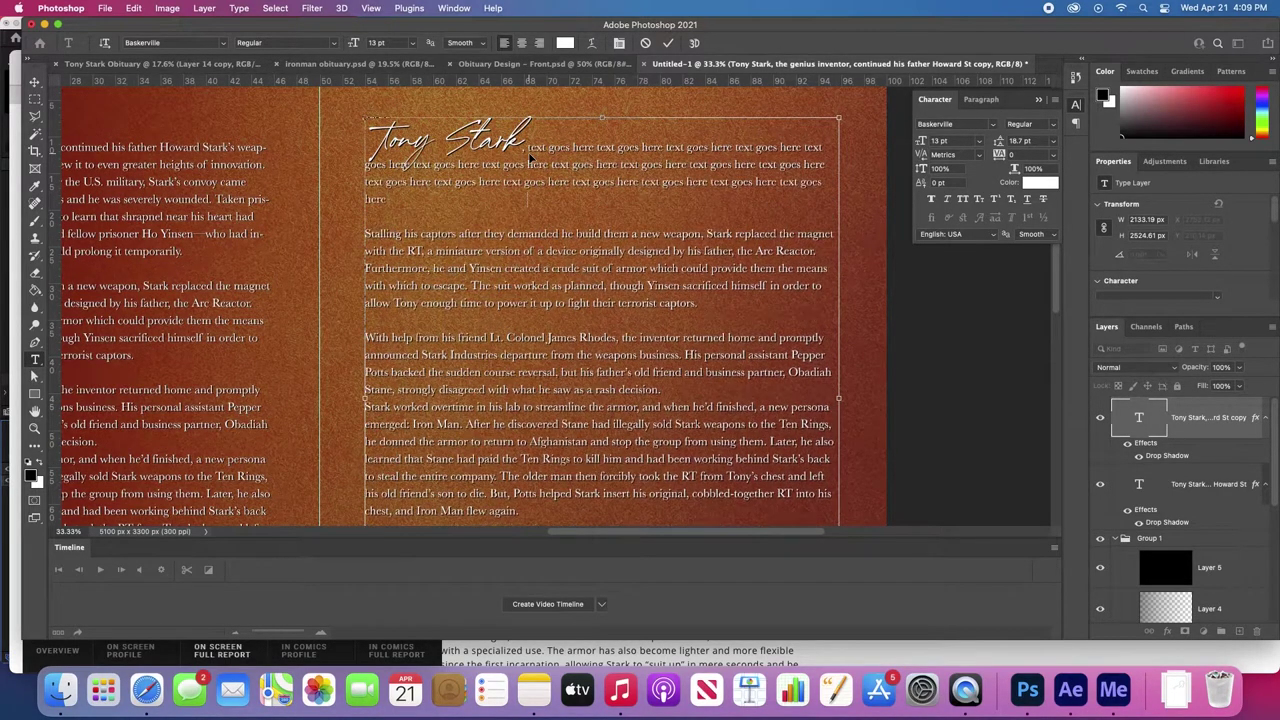
{"action": "type", "text": "text goes here"}
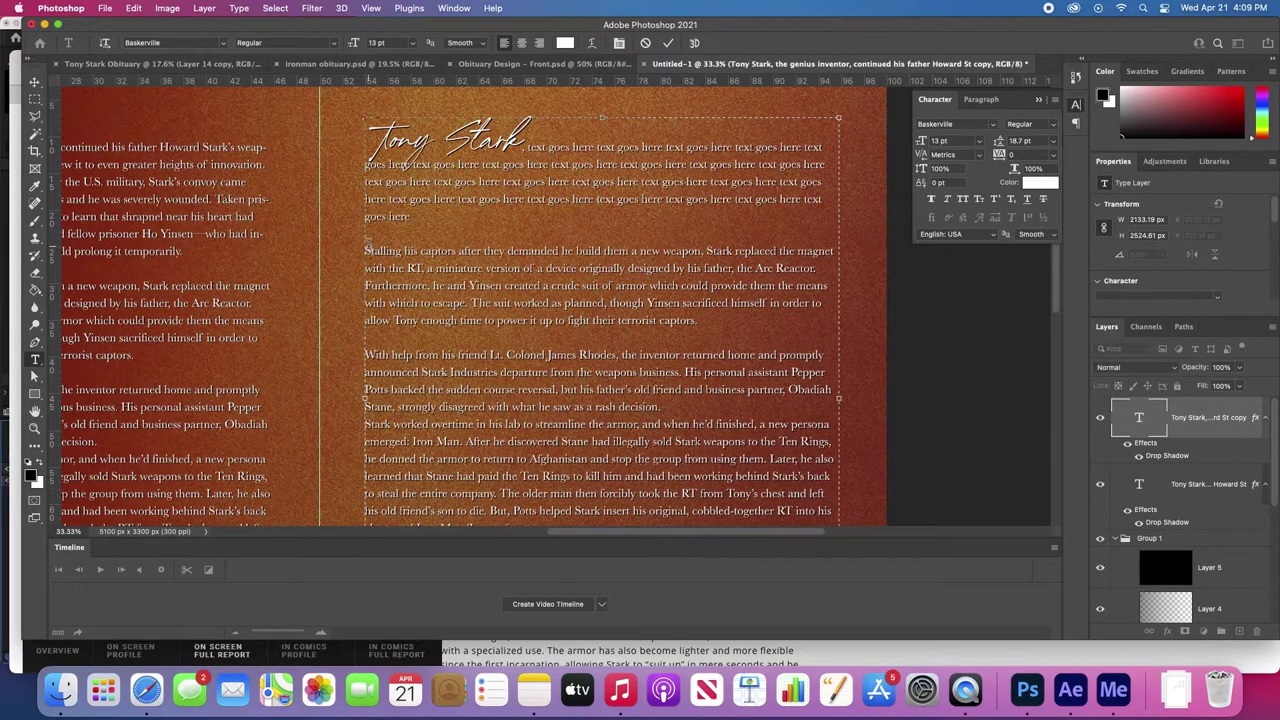
- Delete the remaining biography paragraphs below the placeholder text on the right page and finish the text edit
{"action": "left_click_drag", "start_coordinate": [366, 250], "coordinate": [660, 662]}
{"action": "key", "text": "BackSpace"}
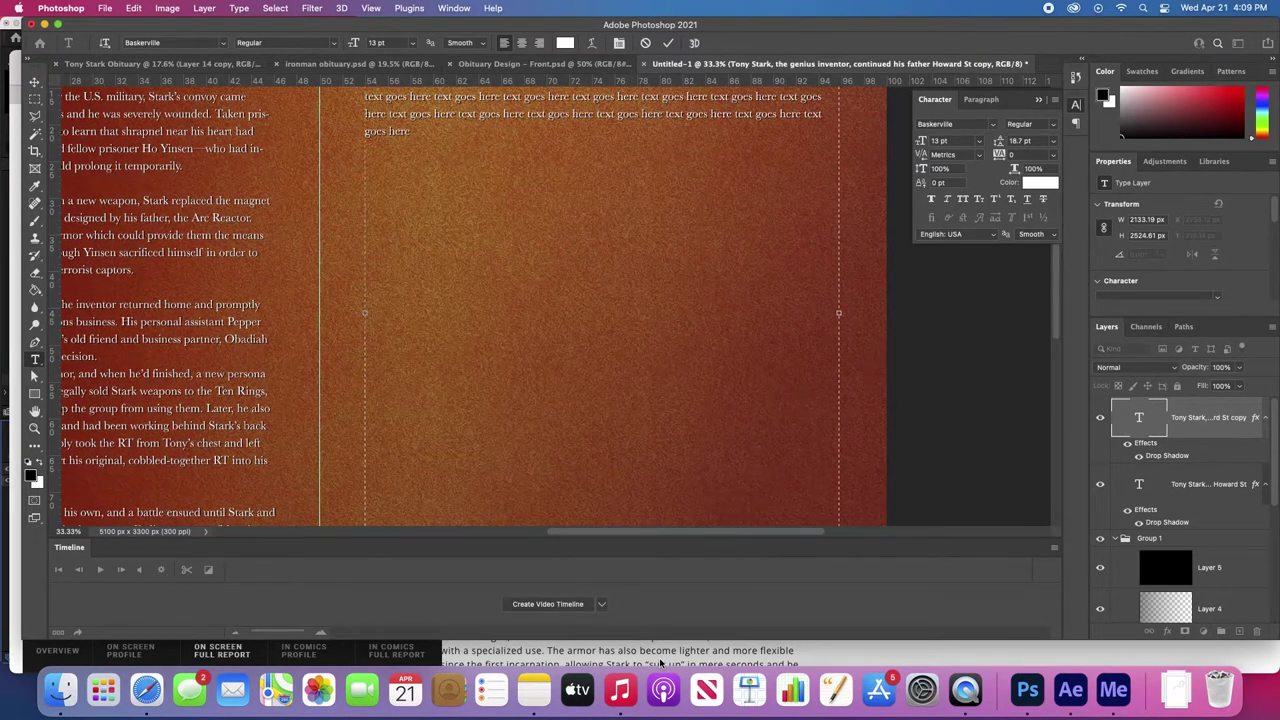
{"action": "left_click", "coordinate": [1137, 417]}
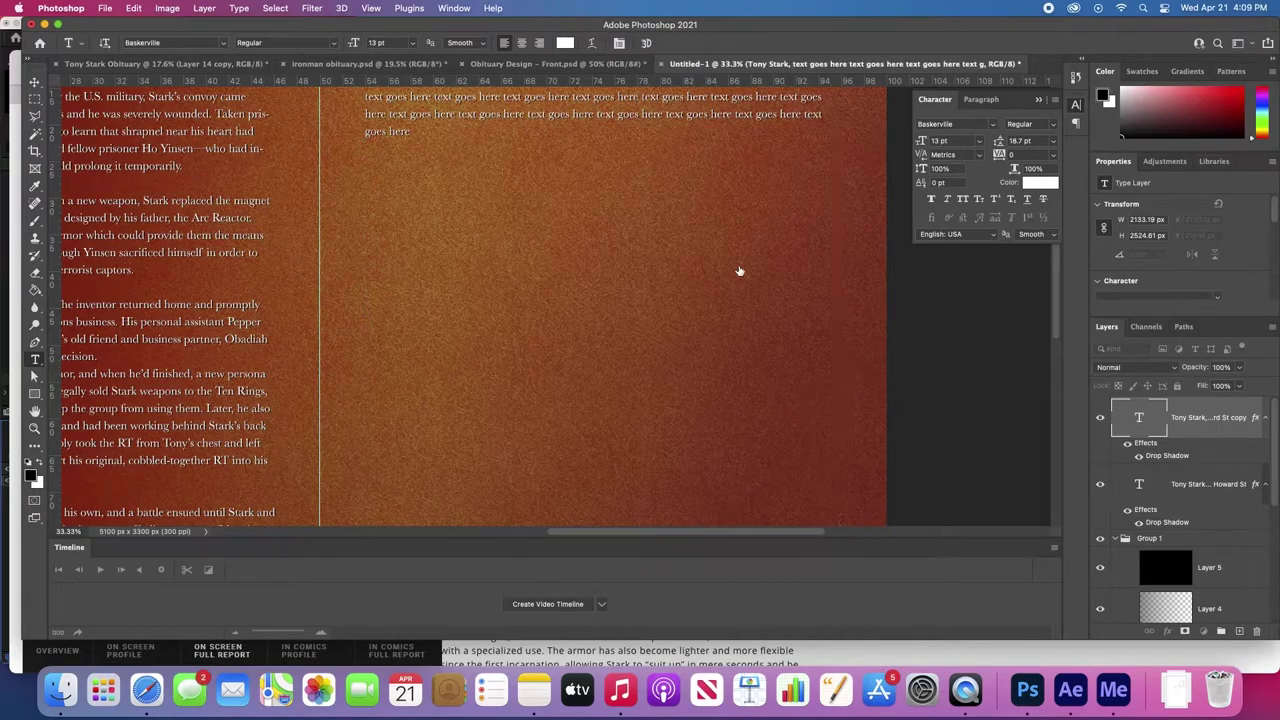
- Collapse Group 1 and create a new layer named Layer 6 directly above it
{"action": "key", "text": "v"}
{"action": "left_click_drag", "start_coordinate": [523, 166], "coordinate": [555, 318]}
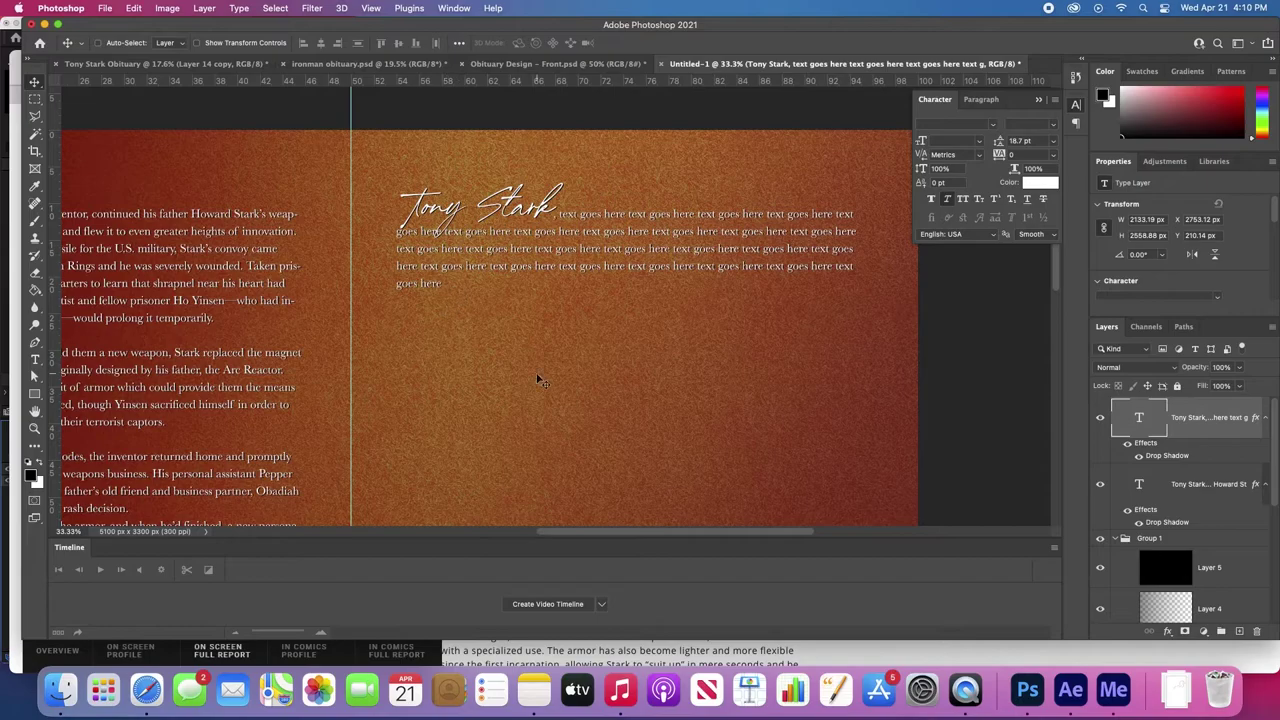
{"action": "scroll", "coordinate": [537, 377], "scroll_direction": "down", "scroll_amount": 5}
{"action": "scroll", "coordinate": [540, 380], "scroll_direction": "down", "scroll_amount": 1}
{"action": "scroll", "coordinate": [537, 380], "scroll_direction": "down", "scroll_amount": 3}
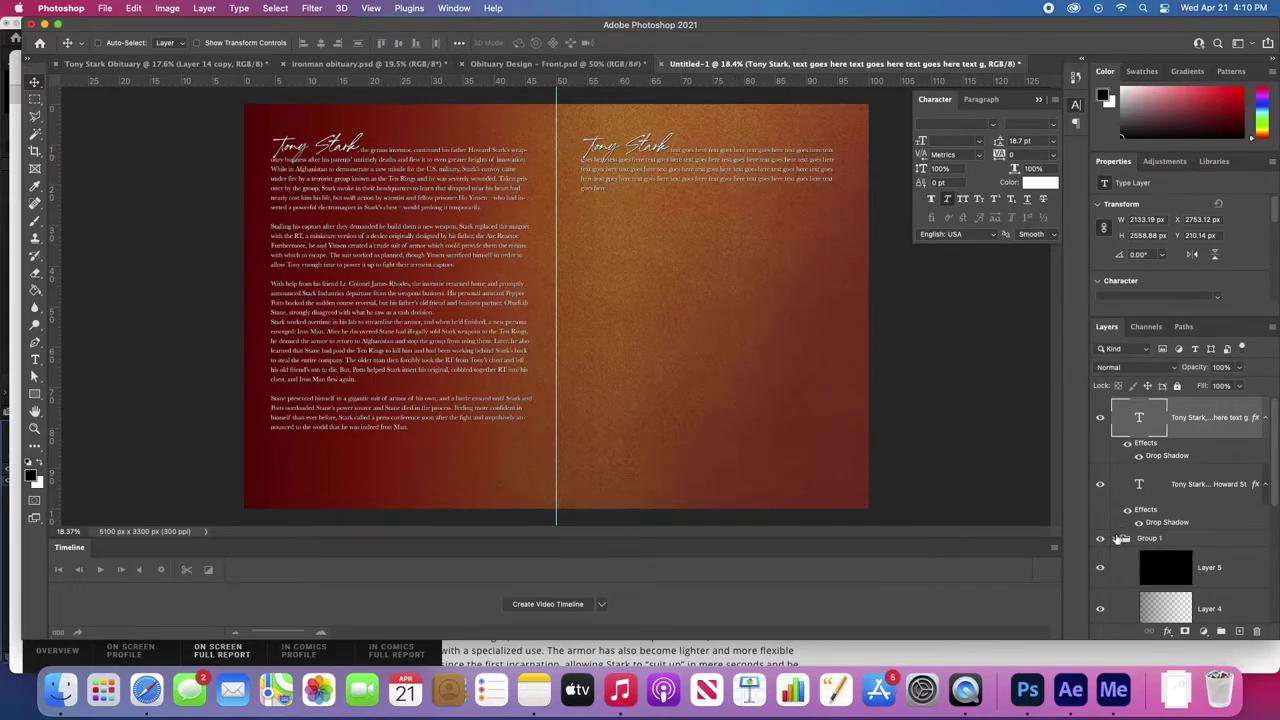
{"action": "left_click", "coordinate": [1118, 538]}
{"action": "left_click", "coordinate": [1150, 543]}
{"action": "key", "text": "super+shift+n"}
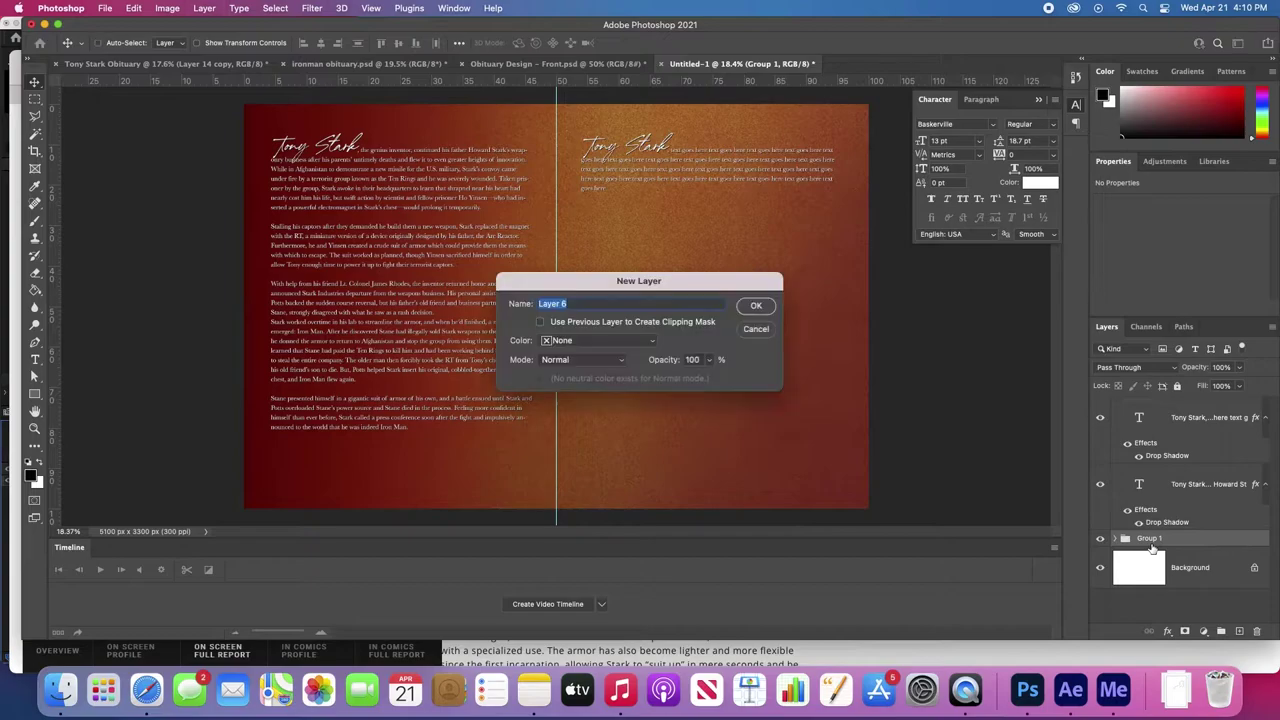
{"action": "key", "text": "Return"}
- Draw a black rounded rectangle about 2222 × 2887 px behind the right page's text and set its blend mode to Overlay
{"action": "key", "text": "u"}
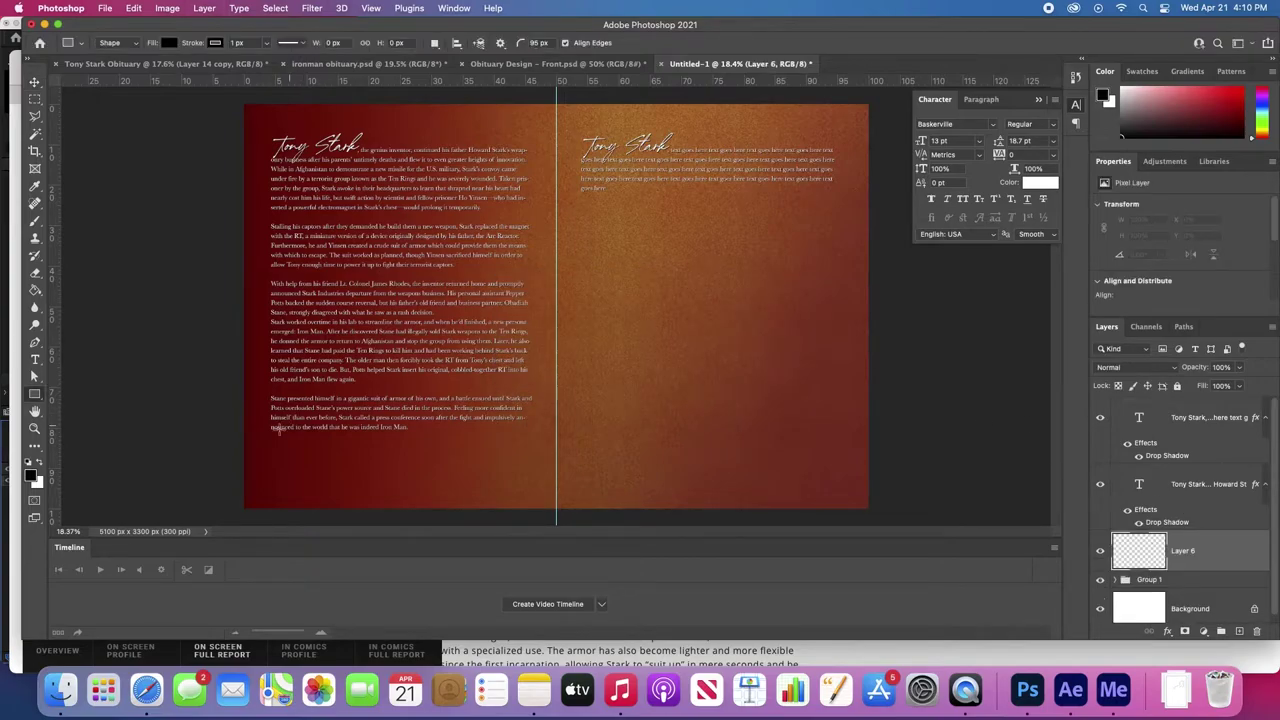
{"action": "right_click", "coordinate": [34, 394]}
{"action": "left_click", "coordinate": [80, 394]}
{"action": "left_click_drag", "start_coordinate": [572, 128], "coordinate": [843, 483]}
{"action": "key", "text": "v"}
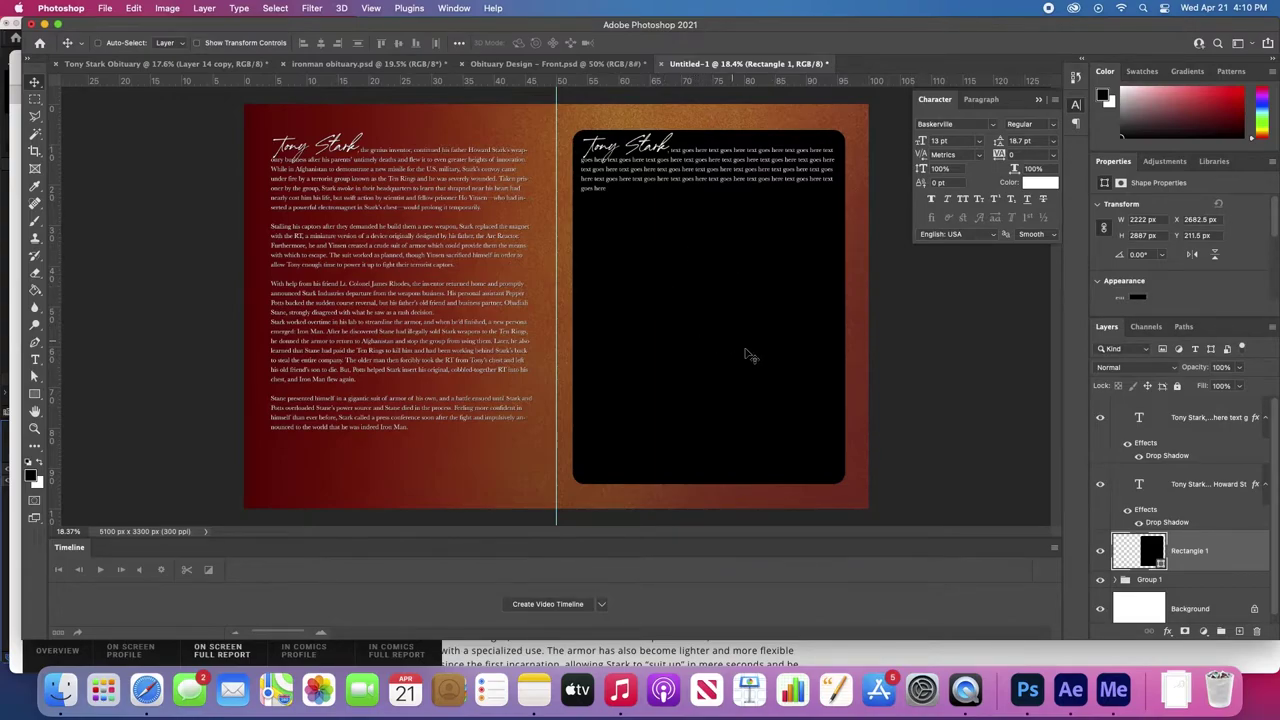
{"action": "left_click", "coordinate": [1168, 367]}
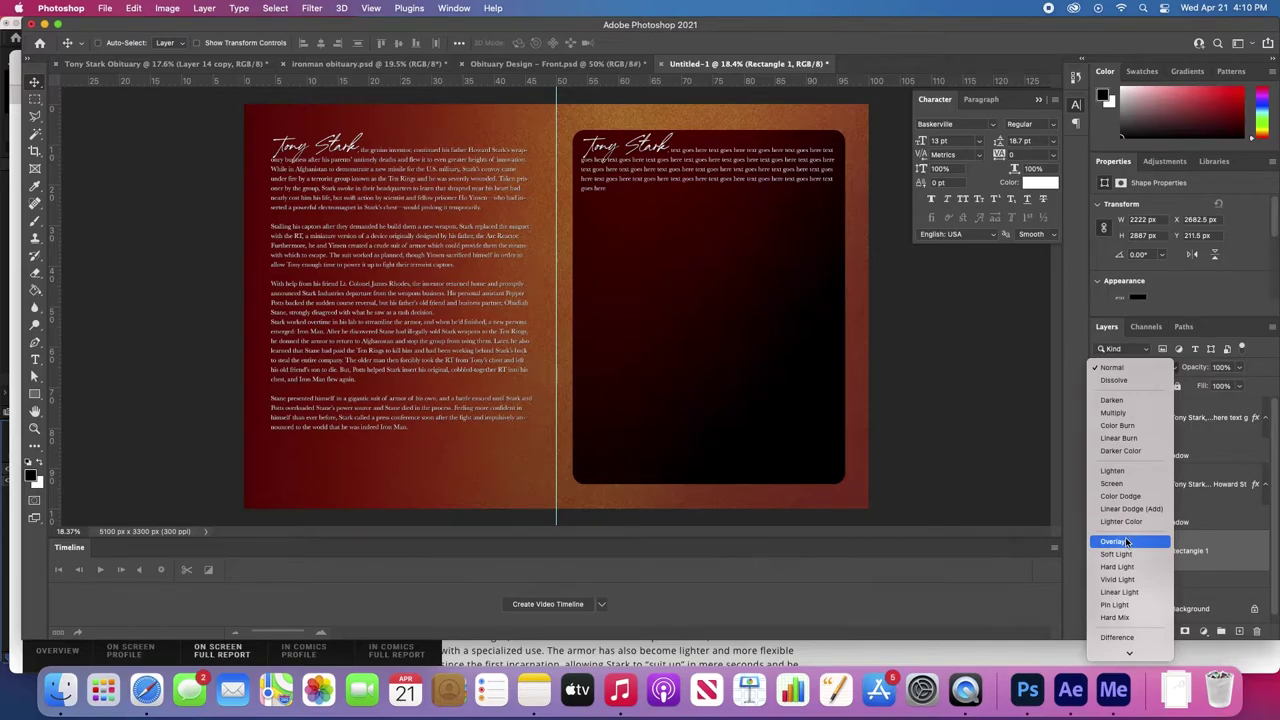
{"action": "left_click", "coordinate": [1127, 541]}
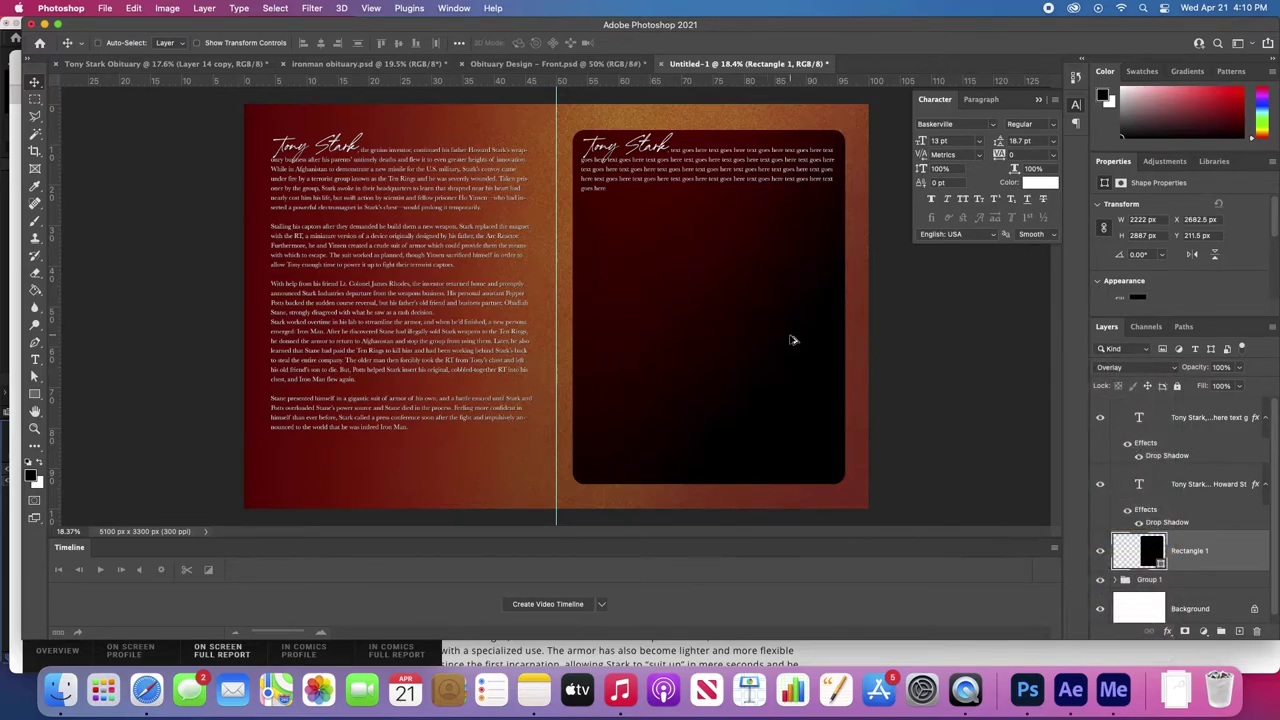
- Try a white fill on the rounded rectangle with black placeholder text and the text's drop shadow hidden
{"action": "key", "text": "super+BackSpace"}
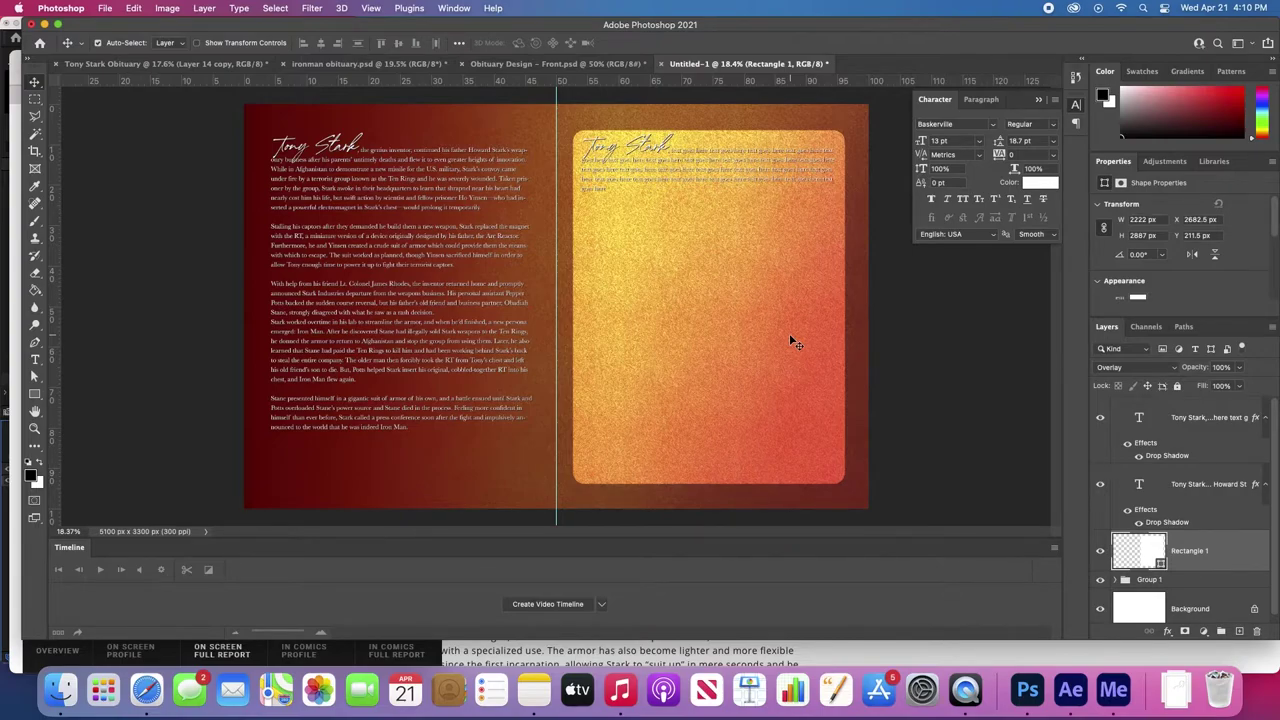
{"action": "left_click", "coordinate": [757, 160]}
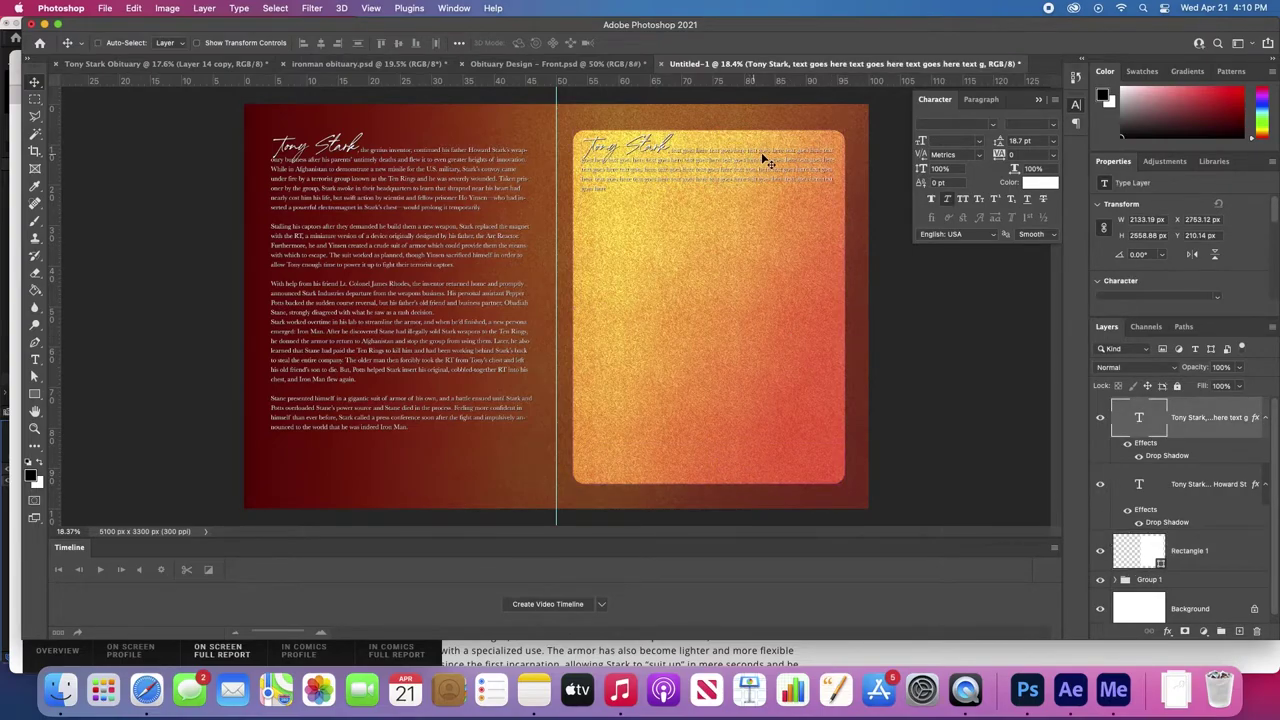
{"action": "key", "text": "x"}
{"action": "key", "text": "super+BackSpace"}
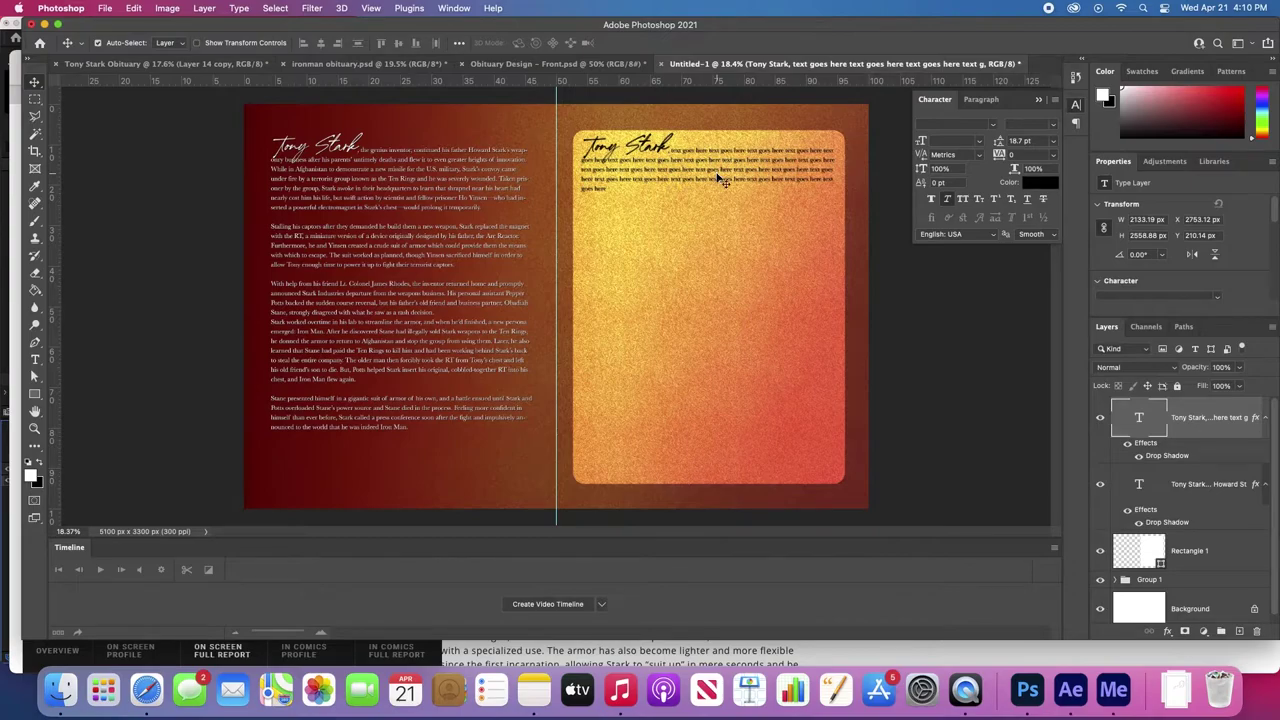
{"action": "left_click", "coordinate": [1139, 457]}
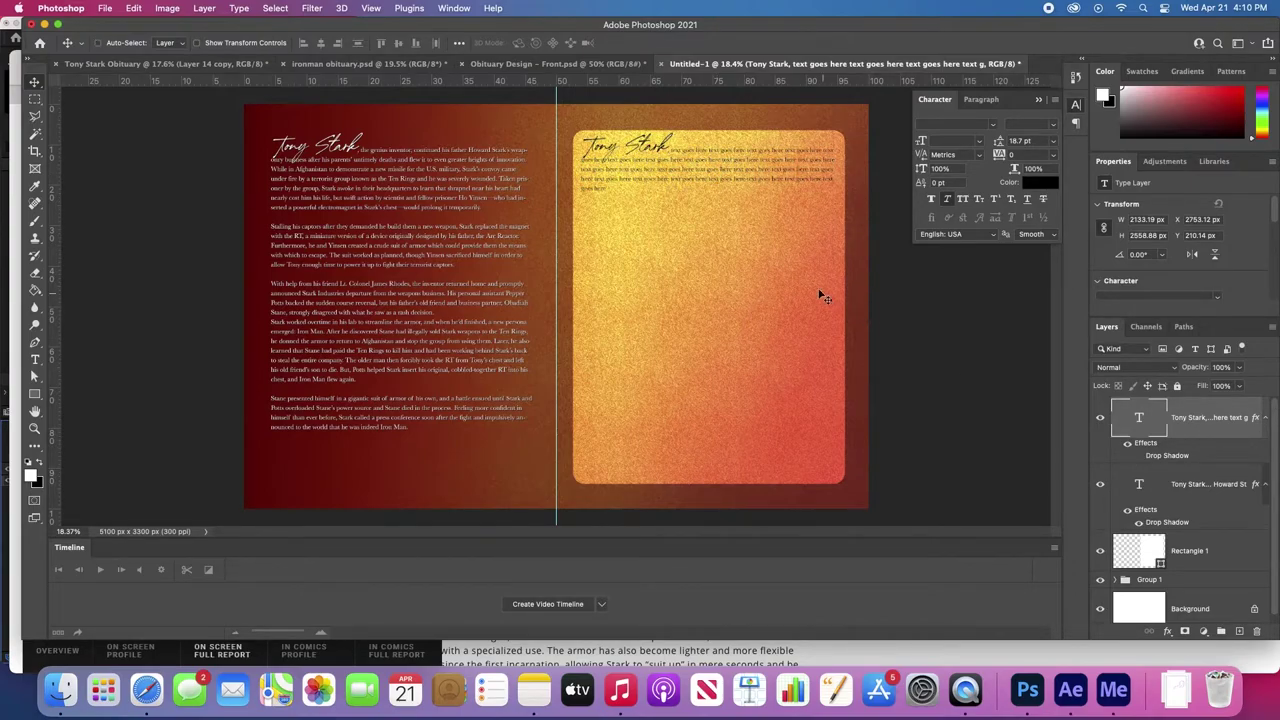
{"action": "key", "text": "z"}
{"action": "left_click_drag", "start_coordinate": [766, 214], "coordinate": [815, 218]}
- Undo the white rectangle fill, the black text color and the hidden drop shadow
{"action": "key", "text": "super+z"}
{"action": "key", "text": "super+z"}
{"action": "key", "text": "super+z"}
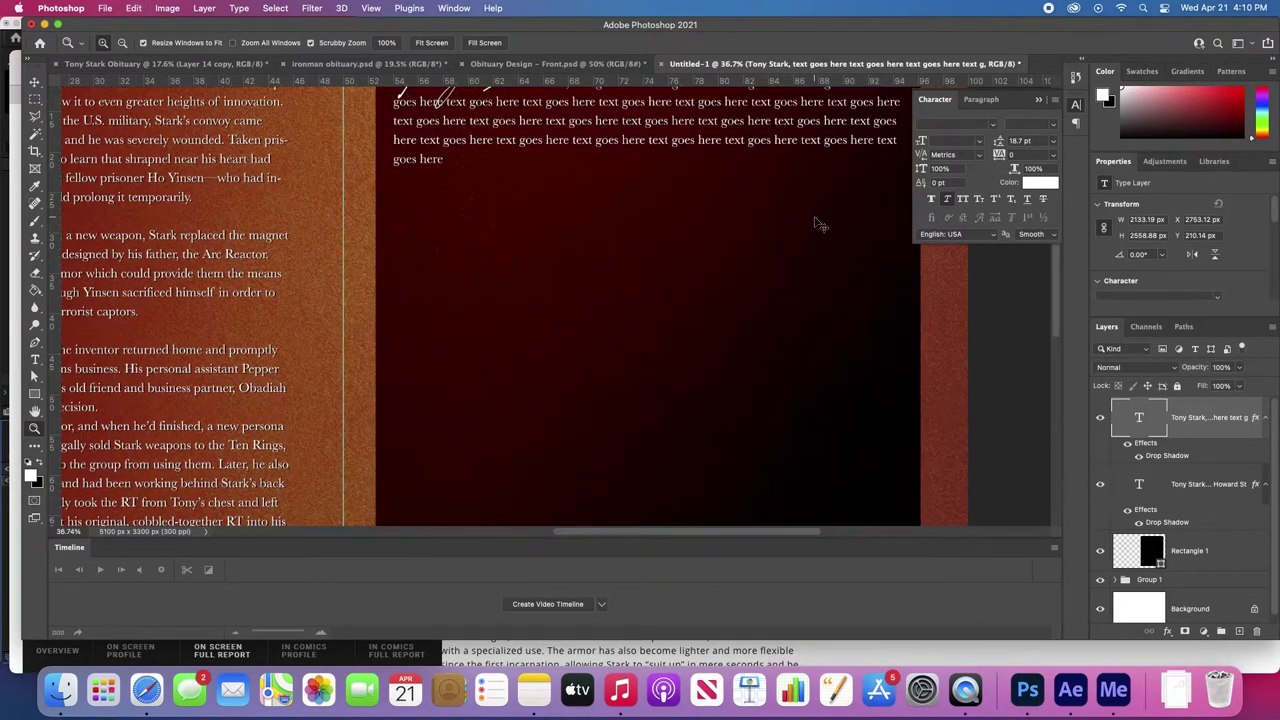
- Duplicate the rounded rectangle and place the copy behind the biography on the left page, spaced evenly about the center guide
{"action": "left_click_drag", "start_coordinate": [813, 217], "coordinate": [774, 216]}
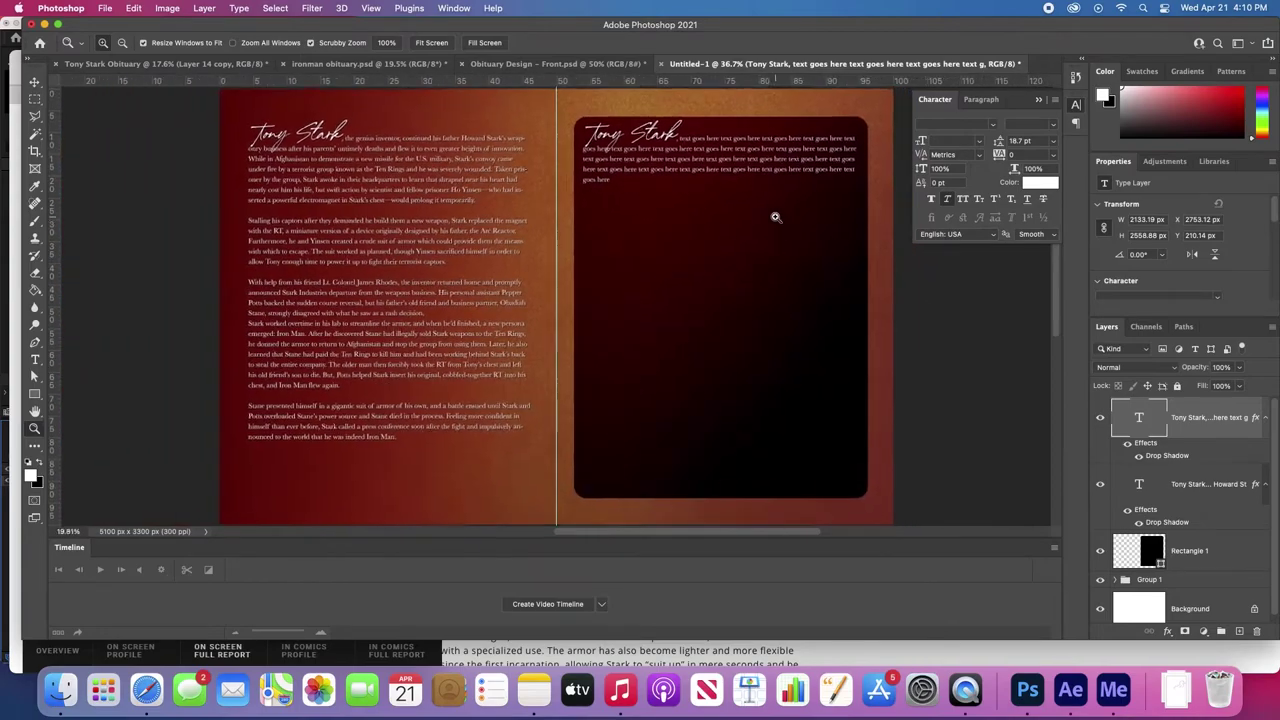
{"action": "key", "text": "v"}
{"action": "left_click", "coordinate": [680, 314], "text": "super"}
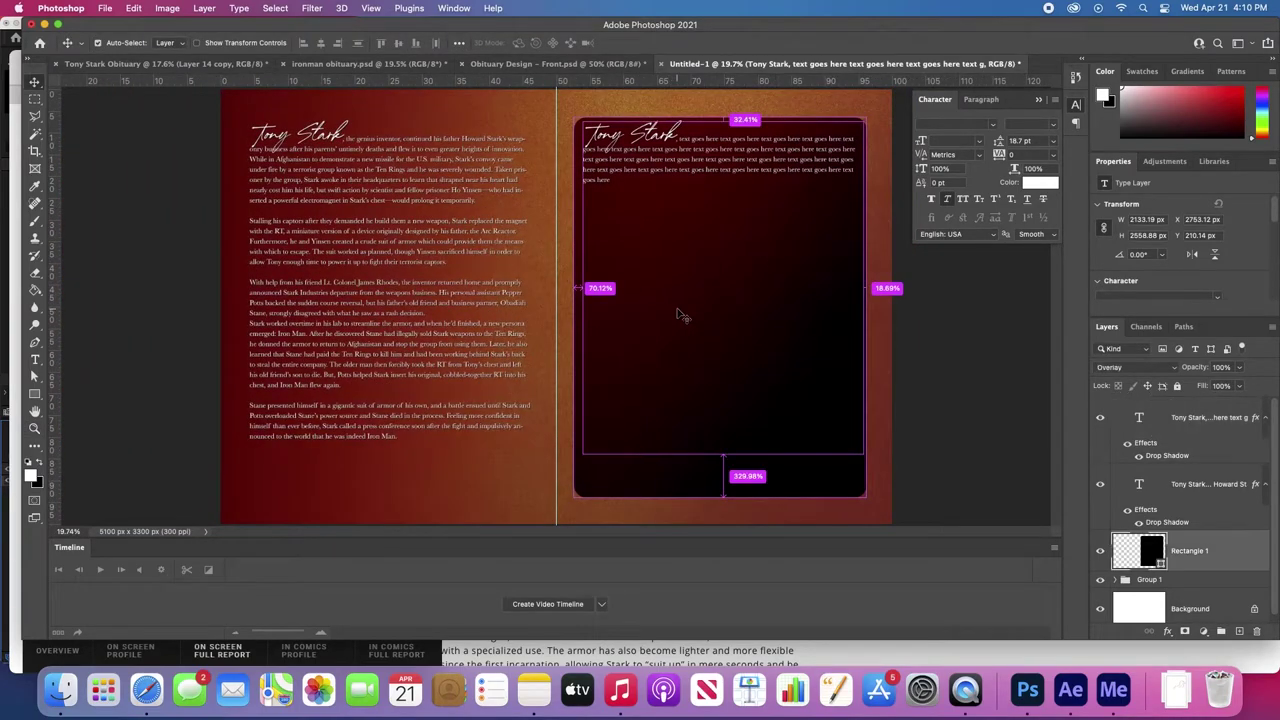
{"action": "key", "text": "super+j"}
{"action": "left_click_drag", "start_coordinate": [688, 315], "coordinate": [369, 327]}
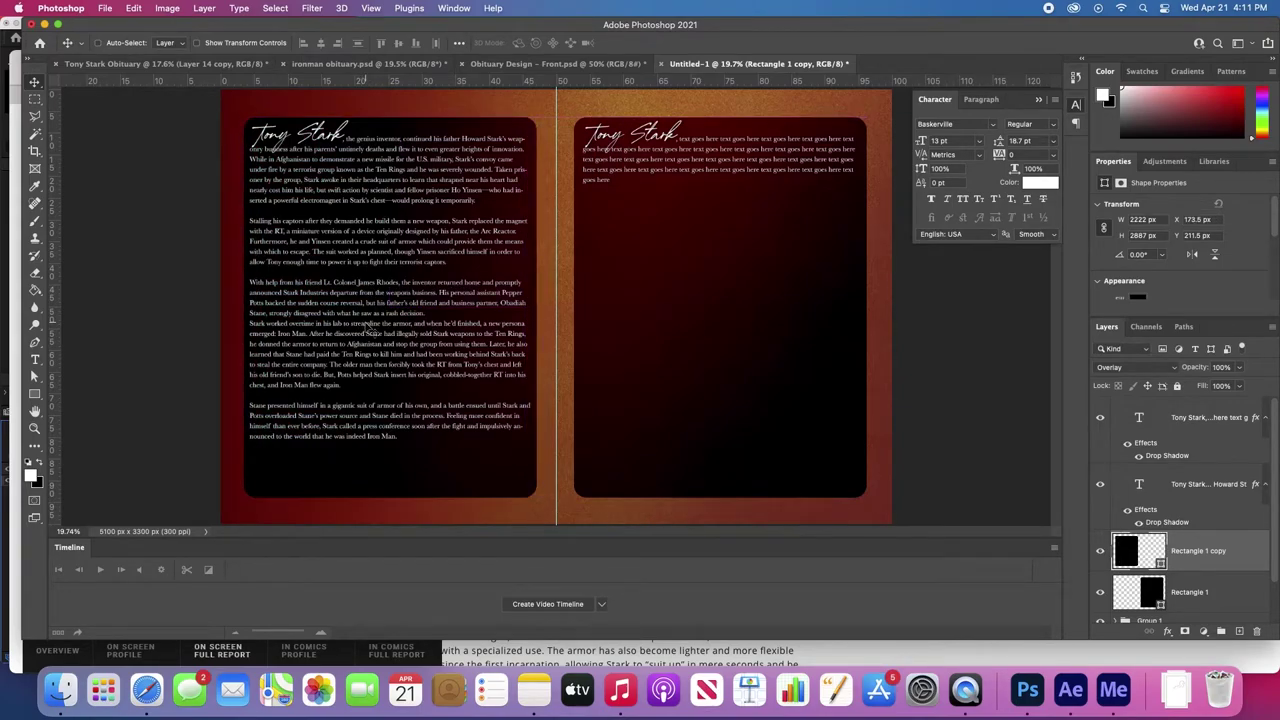
{"action": "scroll", "coordinate": [371, 330], "scroll_direction": "up", "scroll_amount": 3}
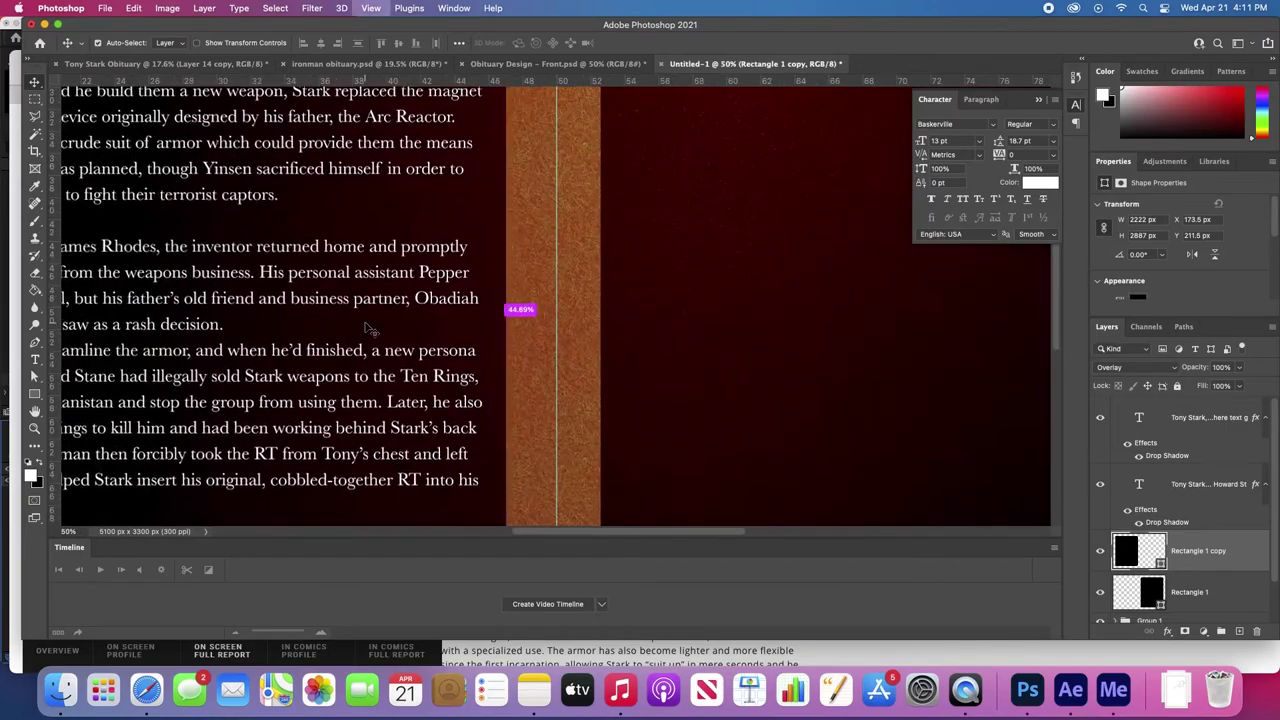
{"action": "scroll", "coordinate": [371, 330], "scroll_direction": "down", "scroll_amount": 2}
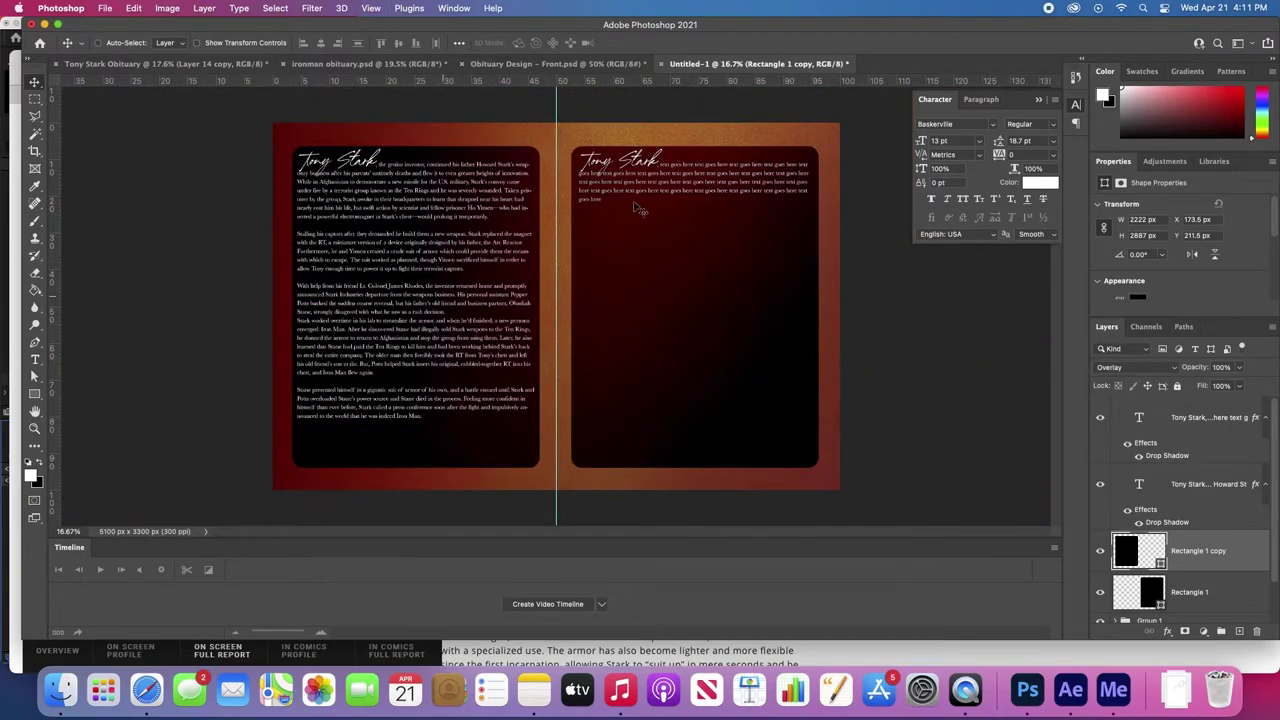
- Replace the right page's script name with "Dear Tony," and start the placeholder text on a new line below it
{"action": "left_click", "coordinate": [625, 166], "text": "super"}
{"action": "key", "text": "z"}
{"action": "left_click_drag", "start_coordinate": [625, 166], "coordinate": [507, 162]}
{"action": "key", "text": "super+c"}
{"action": "key", "text": "t"}
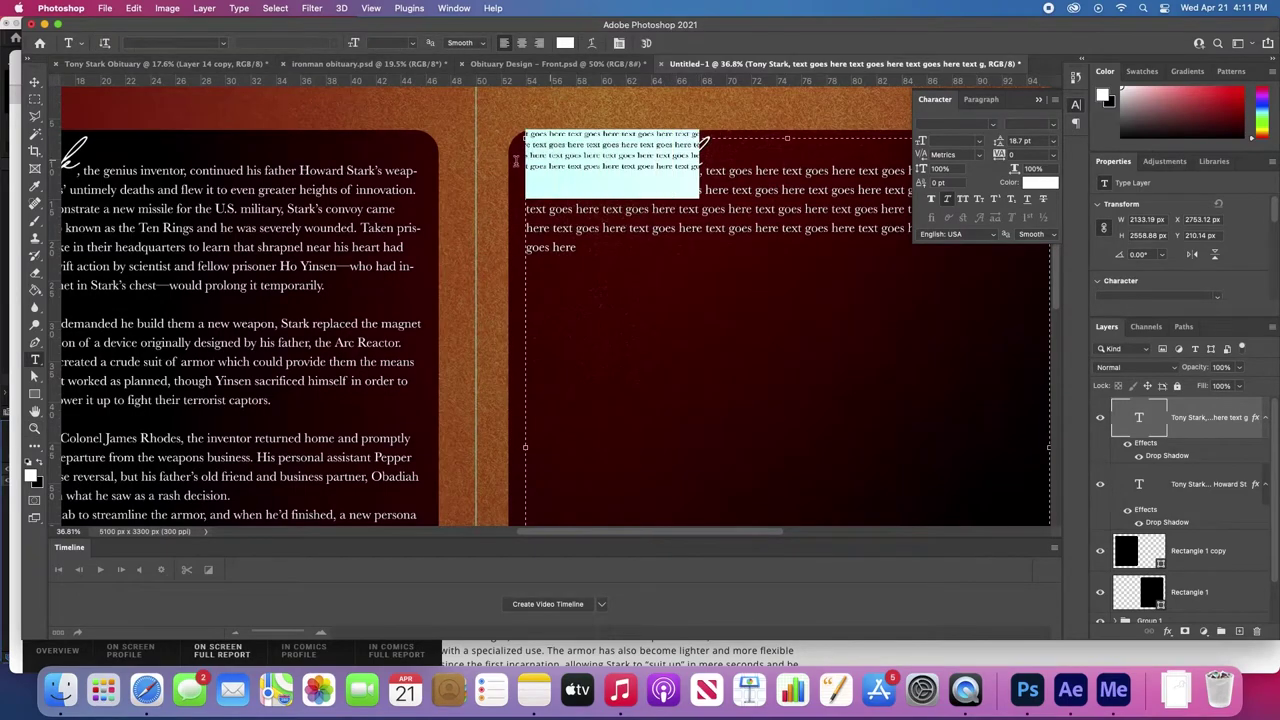
{"action": "key", "text": "BackSpace"}
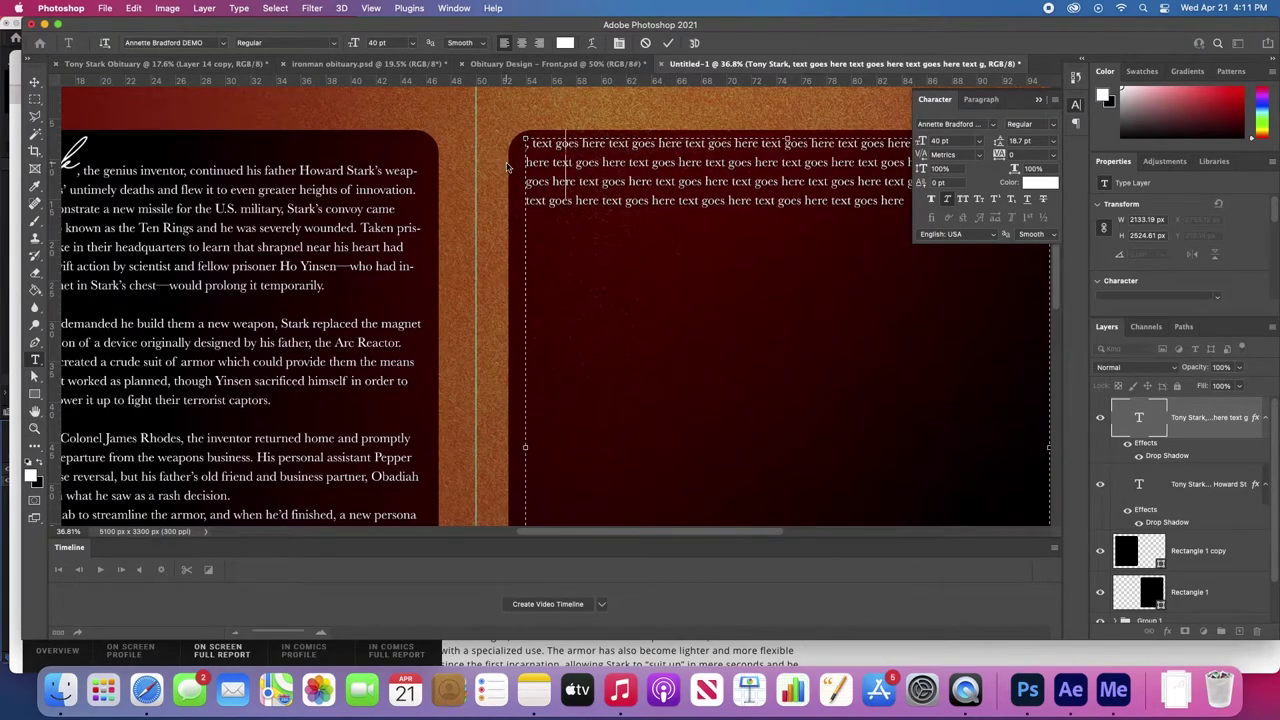
{"action": "type", "text": "Dear Tony"}
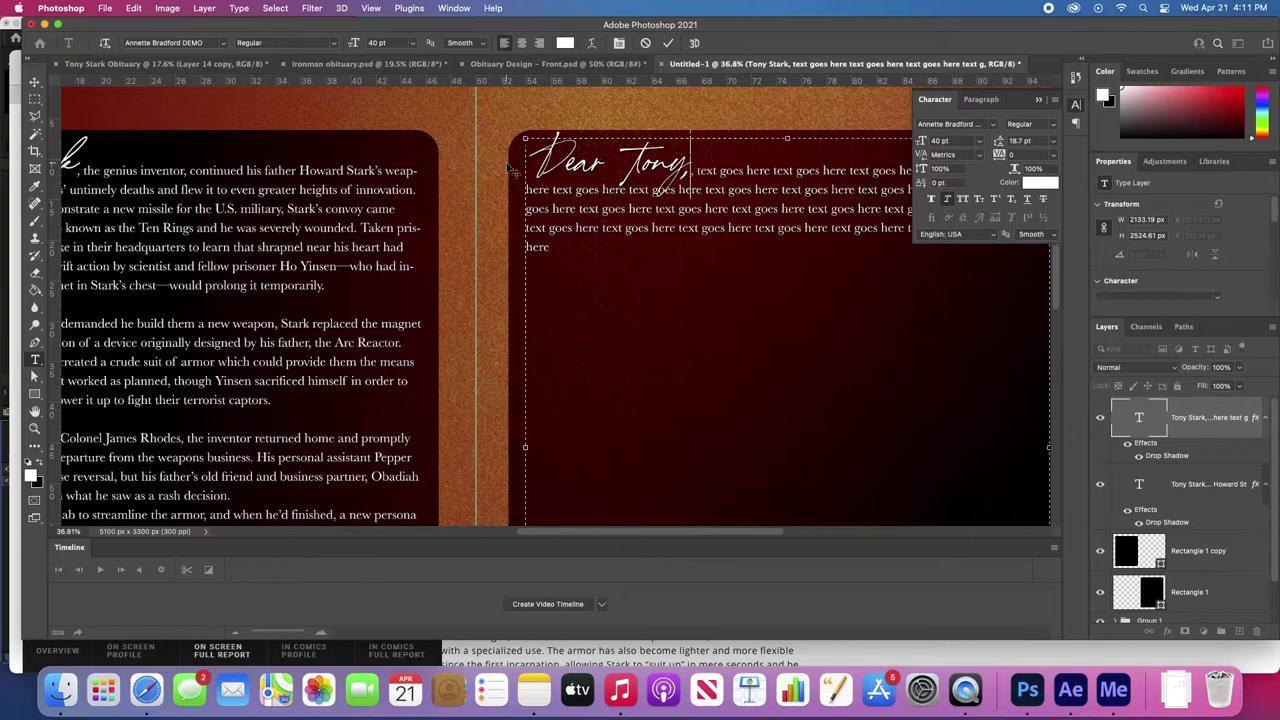
{"action": "key", "text": "Return"}
{"action": "key", "text": "Return"}
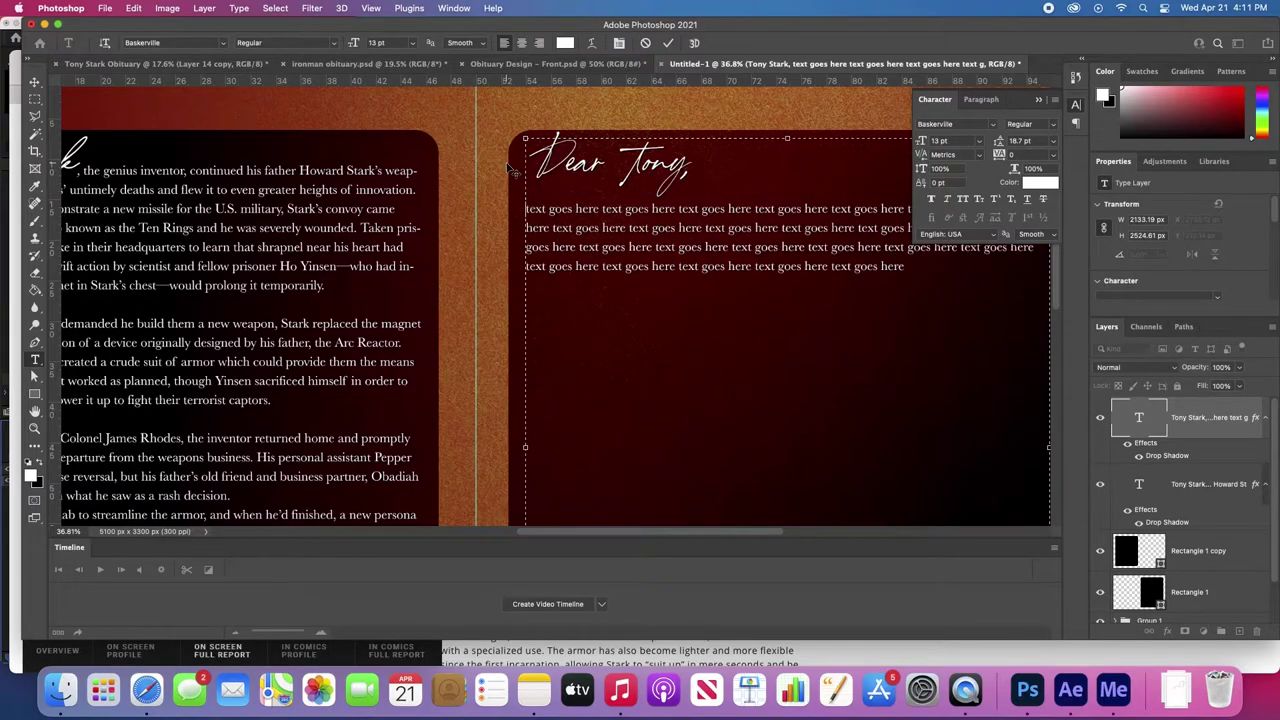
- Remove the blank line between "Dear Tony," and the letter's placeholder text and commit the edit
{"action": "key", "text": "BackSpace"}
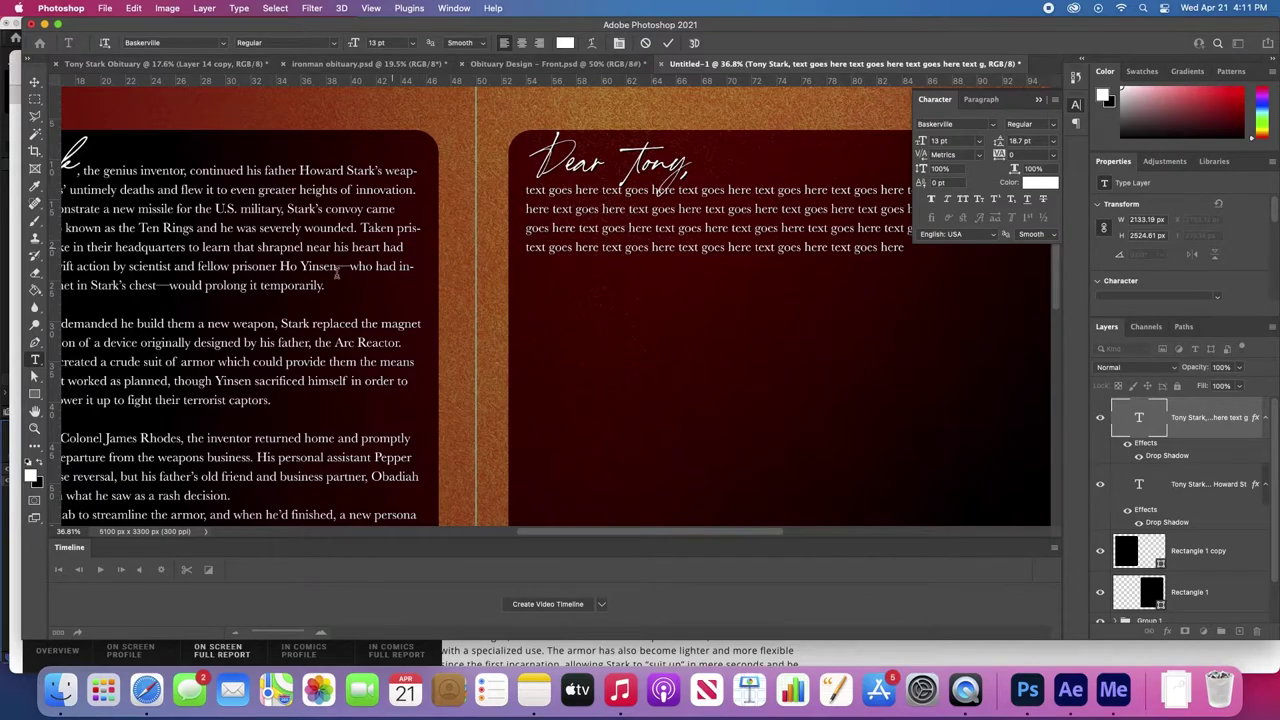
{"action": "key", "text": "super+Return"}
{"action": "scroll", "coordinate": [766, 320], "scroll_direction": "down", "scroll_amount": 3}
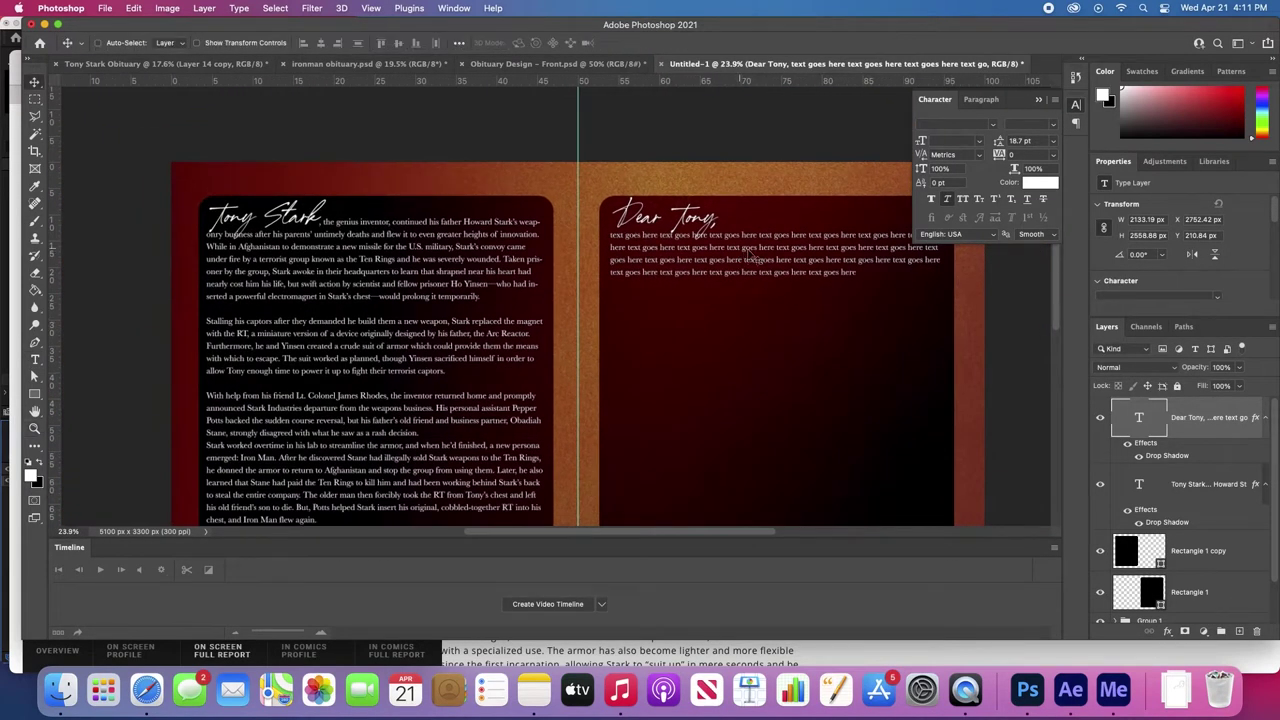
- Paste the script name on a new line below the letter's placeholder text and replace it with "Pepper Potts"
{"action": "key", "text": "t"}
{"action": "left_click", "coordinate": [858, 270]}
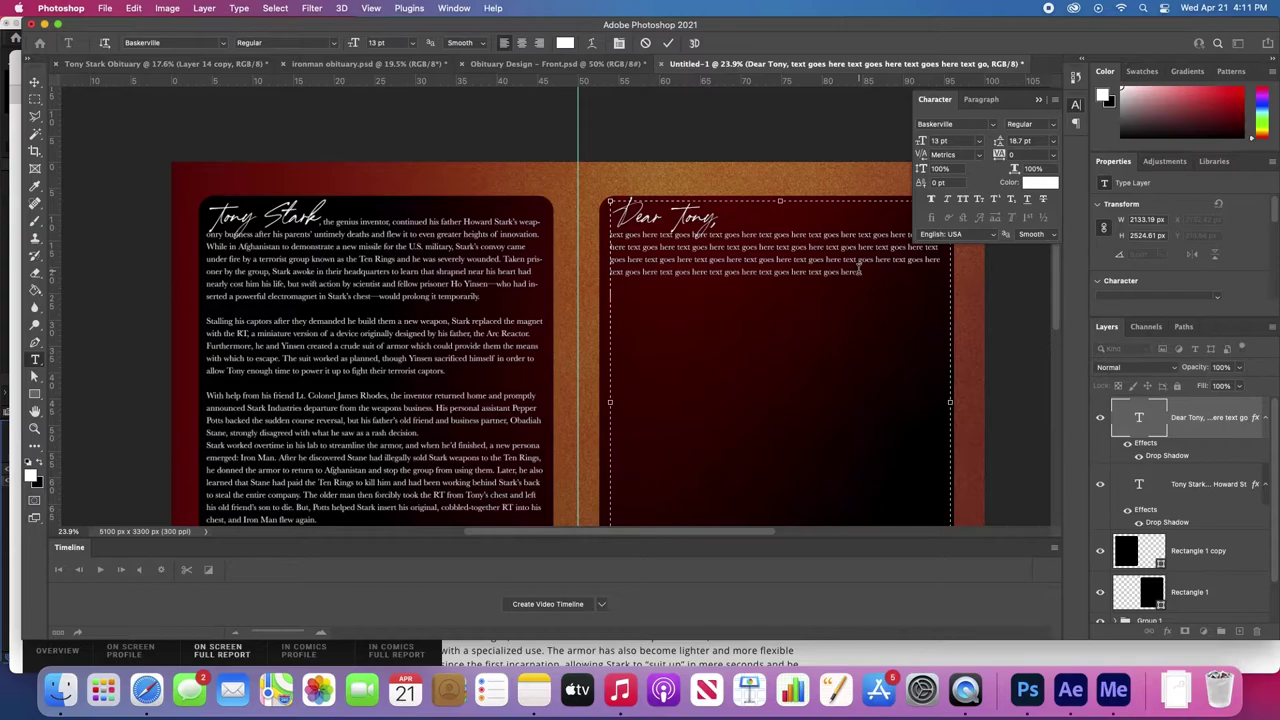
{"action": "key", "text": "super+v"}
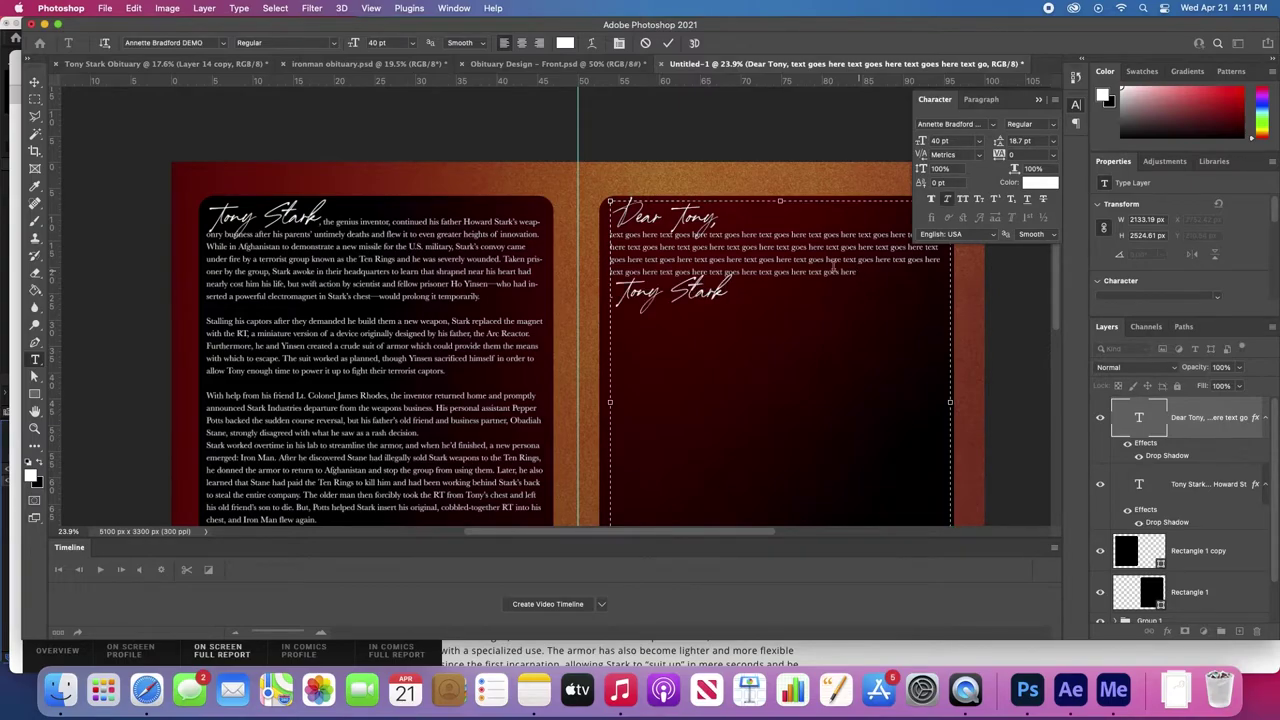
{"action": "left_click_drag", "start_coordinate": [733, 292], "coordinate": [612, 295]}
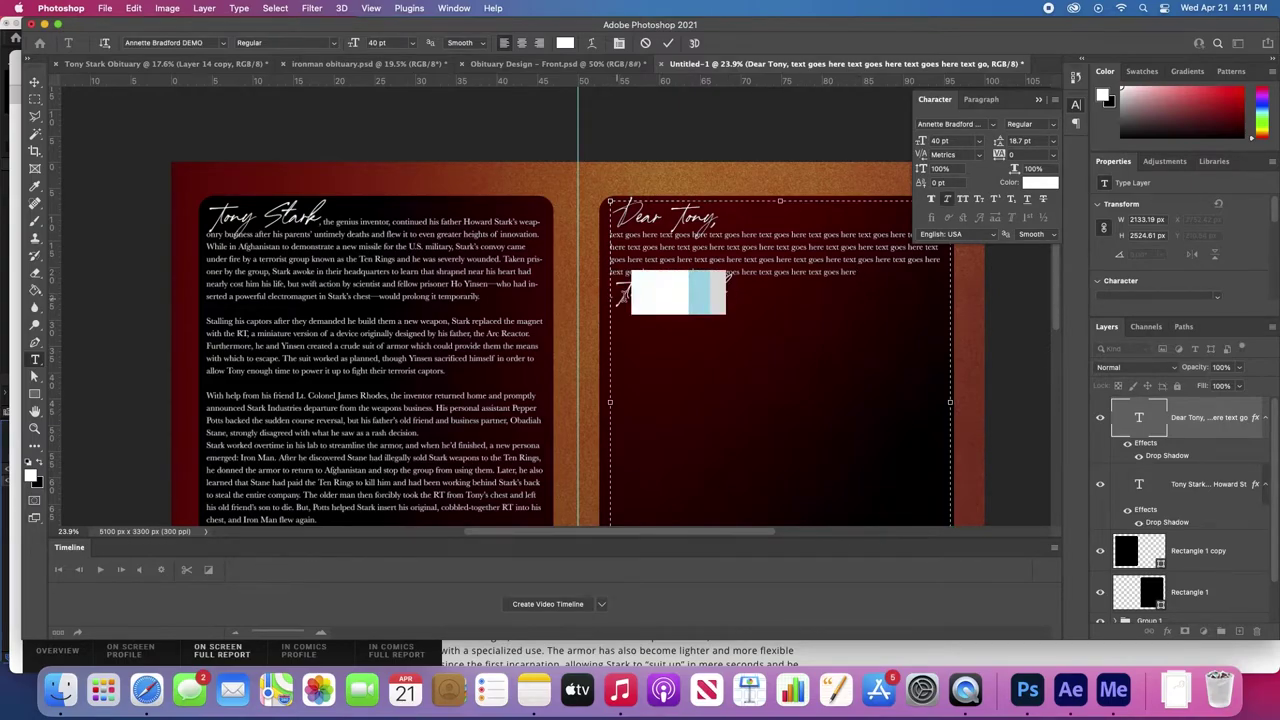
{"action": "type", "text": "Pepper Potts"}
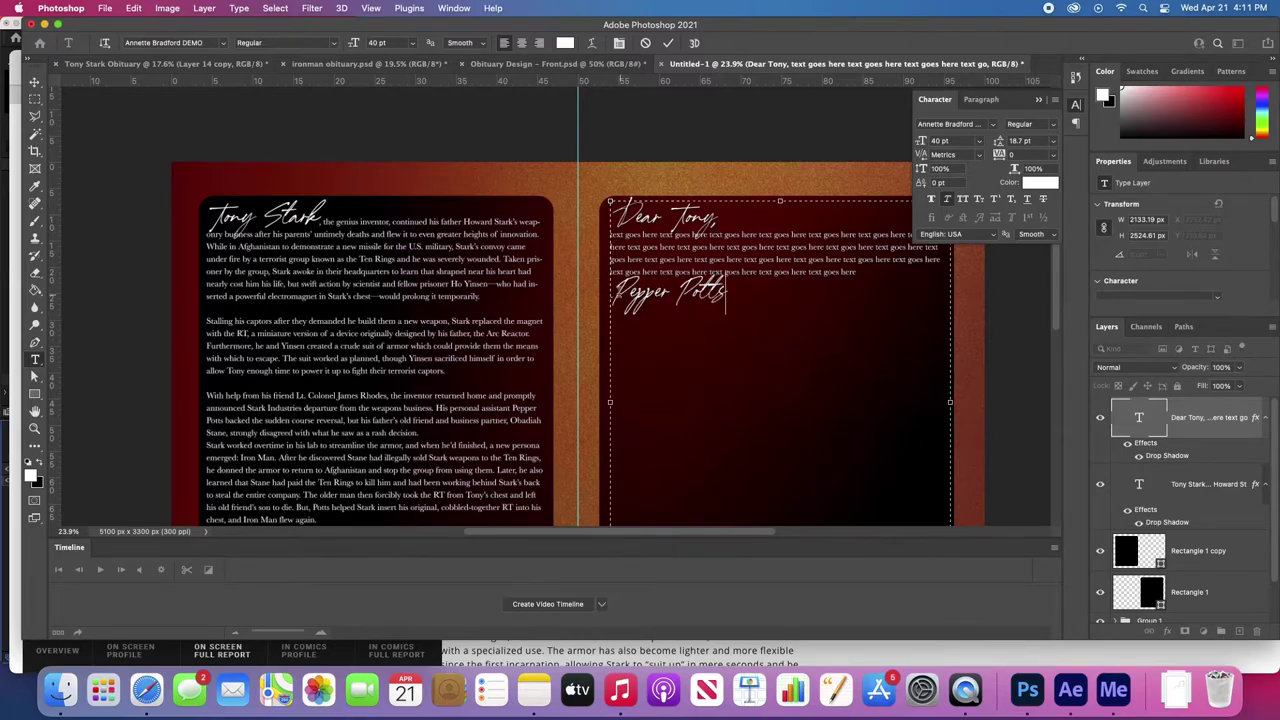
- Shorten the signature to "Pepper", indent it toward the page's right edge and add "Love," before it on the same line
{"action": "left_click_drag", "start_coordinate": [662, 293], "coordinate": [800, 302]}
{"action": "key", "text": "BackSpace"}
{"action": "left_click", "coordinate": [597, 291]}
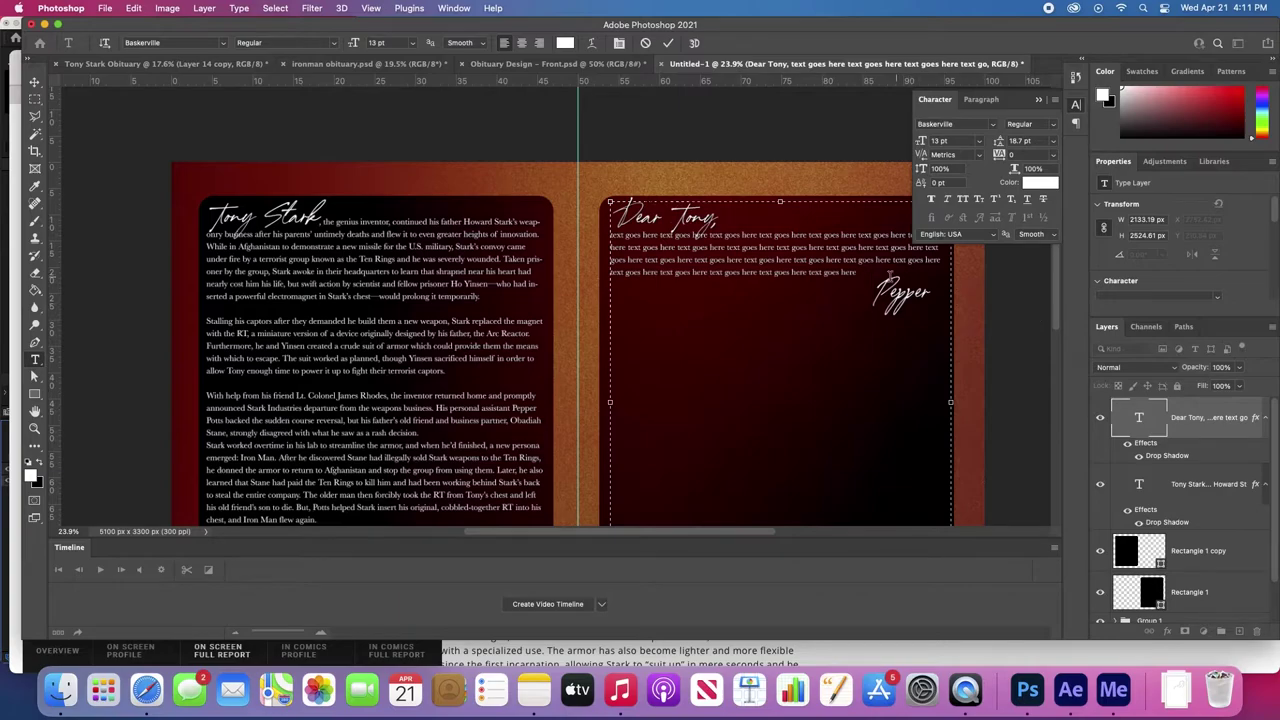
{"action": "type", "text": "Love-"}
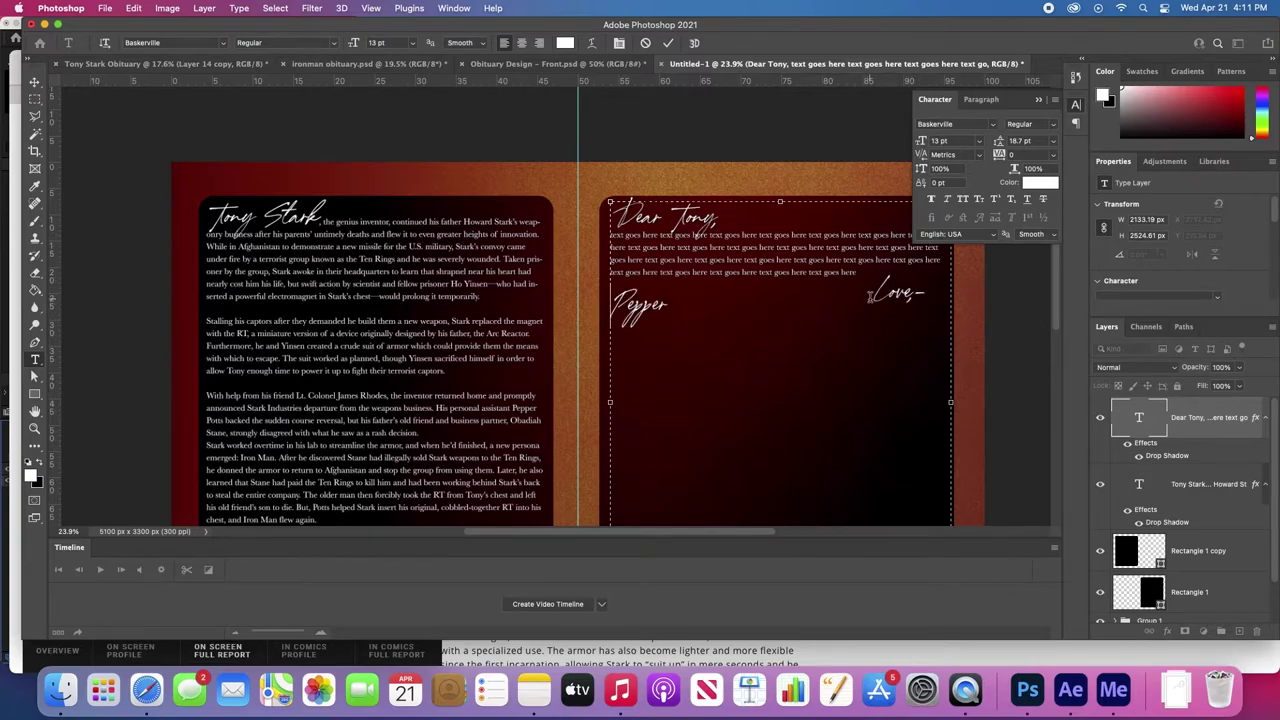
{"action": "key", "text": "Down"}
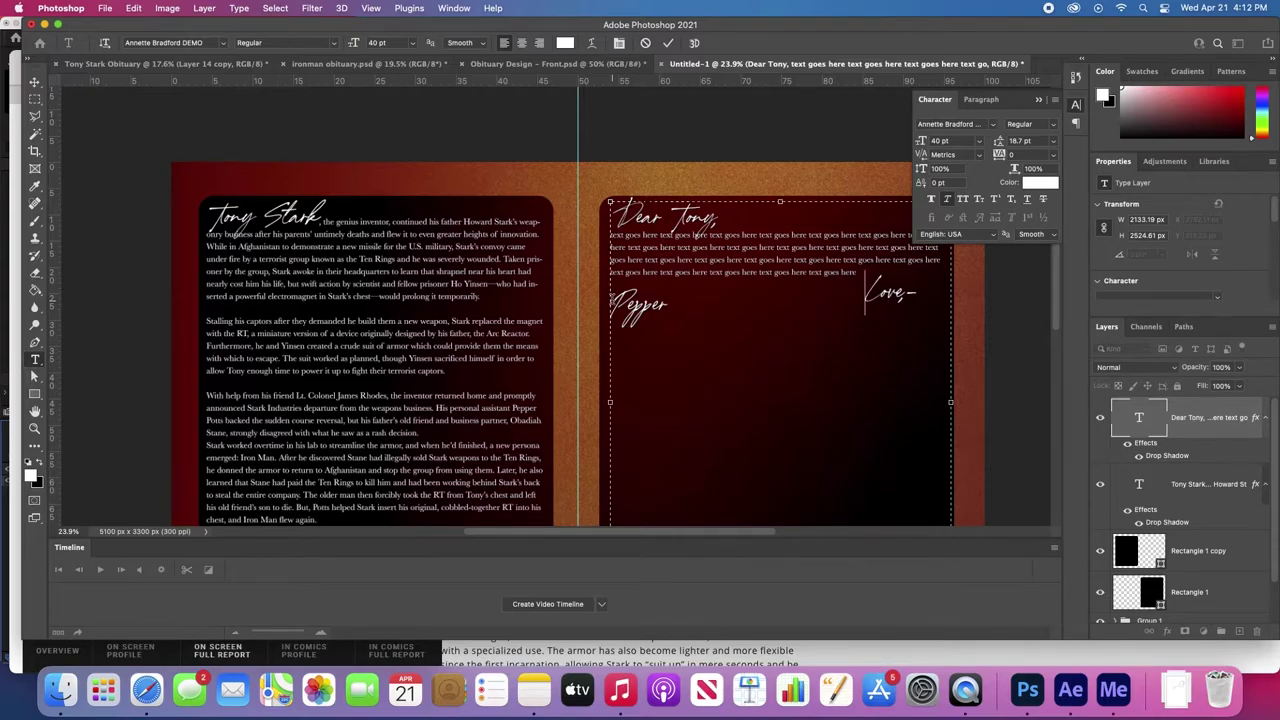
{"action": "key", "text": "Delete"}
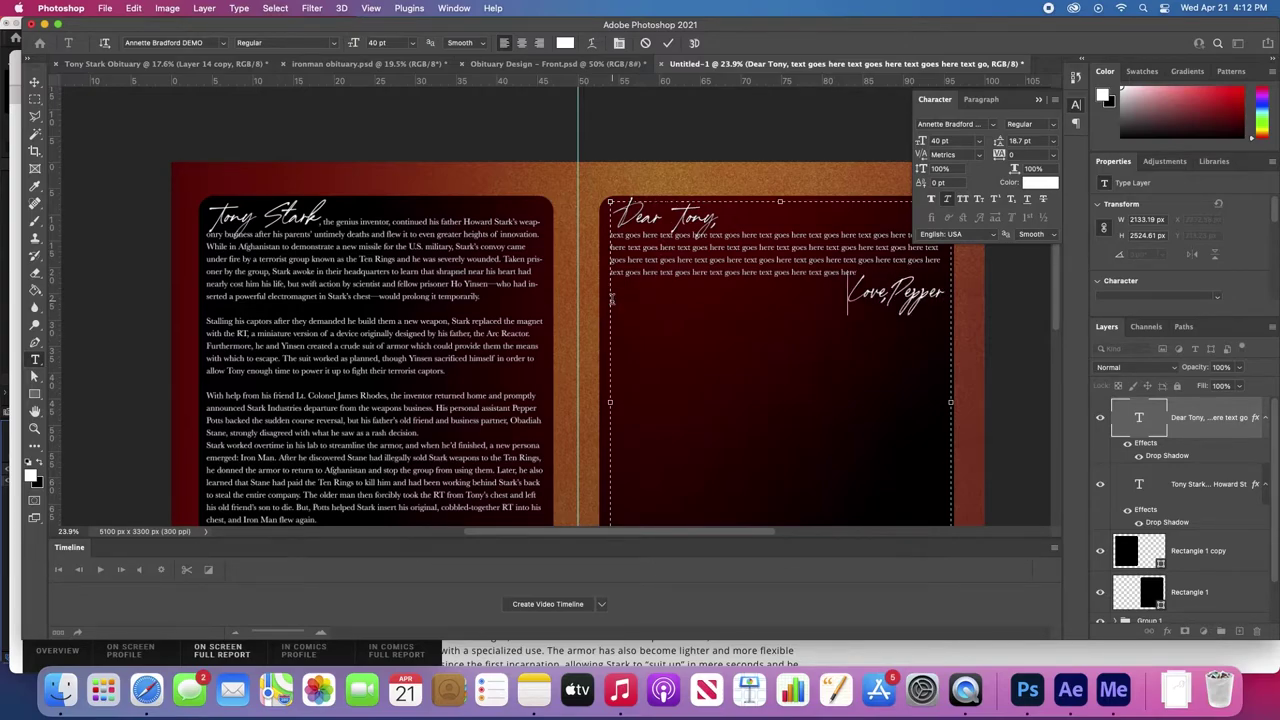
- Reduce the "Love,Pepper" signature to 19 pt and tighten the spacing in front of it
{"action": "key", "text": "shift+Up"}
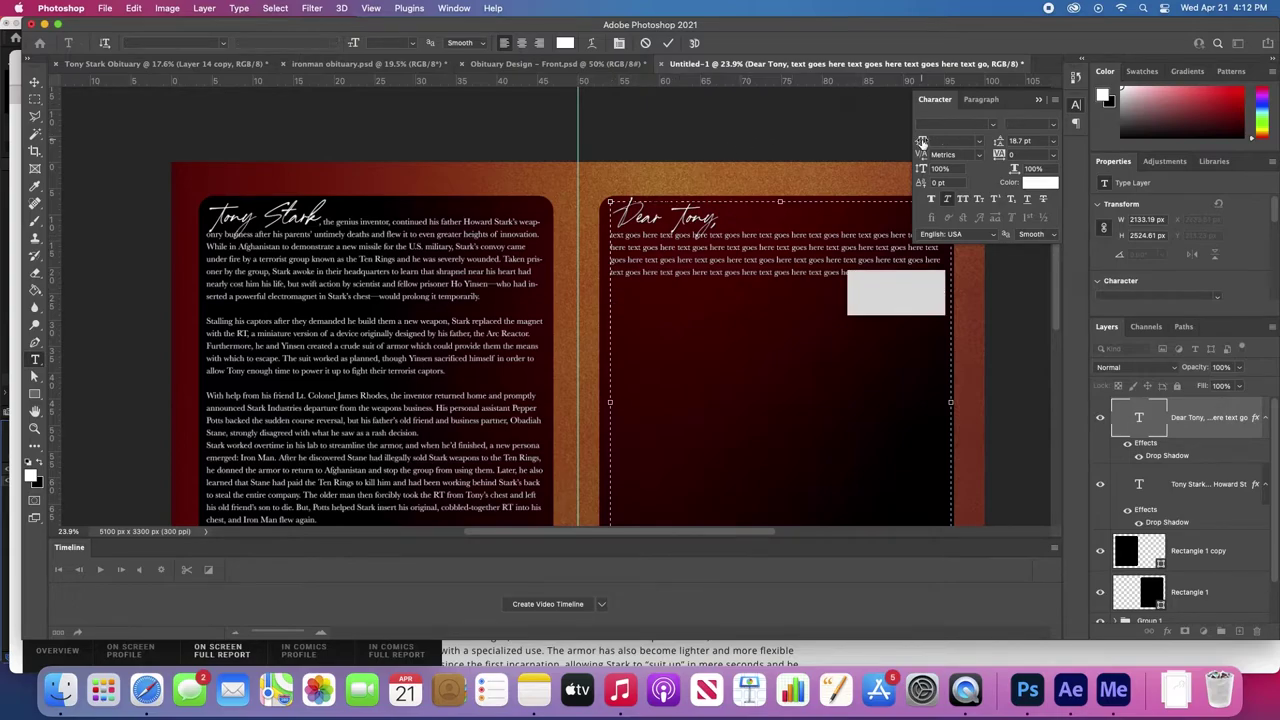
{"action": "left_click", "coordinate": [978, 142]}
{"action": "left_click_drag", "start_coordinate": [924, 143], "coordinate": [916, 143]}
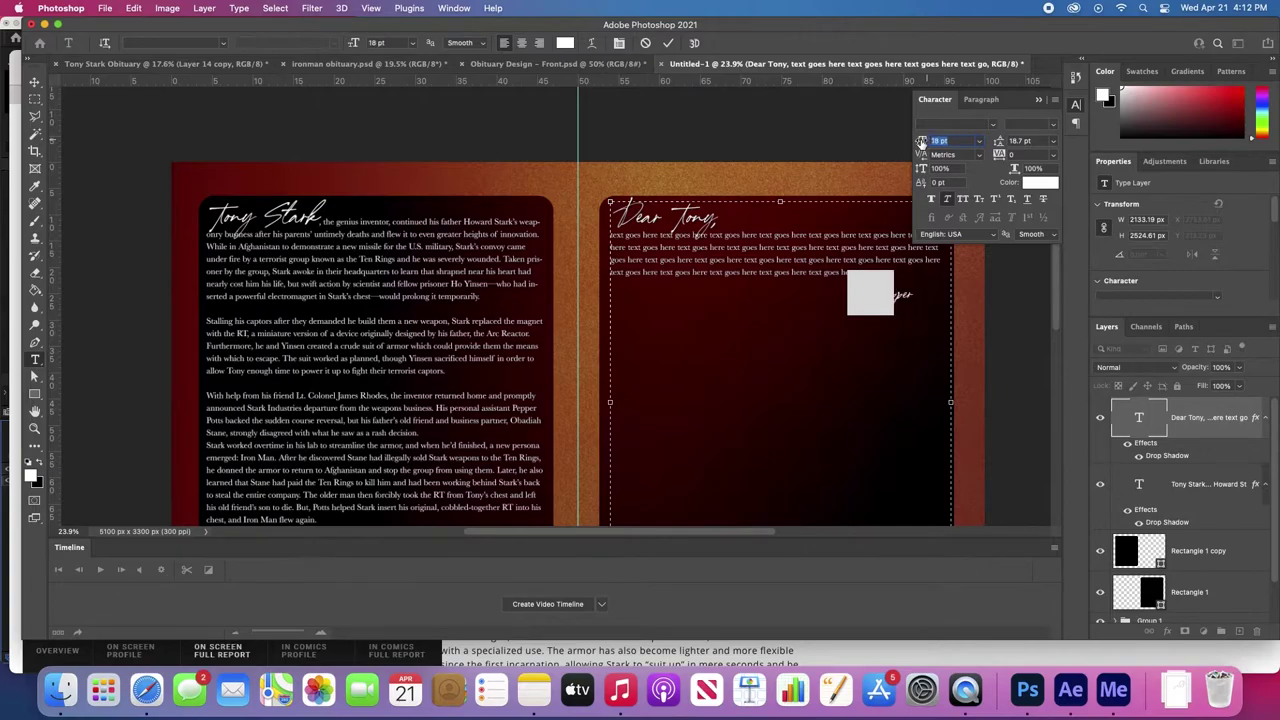
{"action": "left_click", "coordinate": [870, 291]}
{"action": "left_click", "coordinate": [839, 293]}
{"action": "key", "text": "BackSpace"}
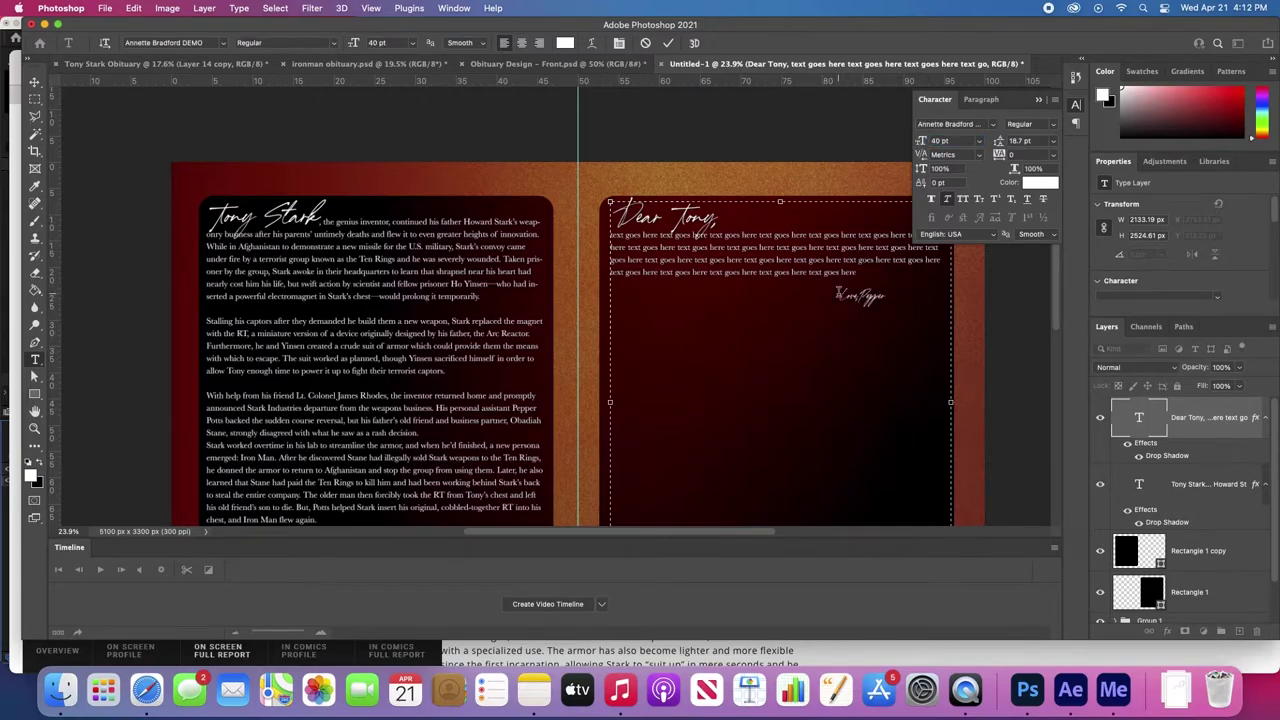
{"action": "left_click_drag", "start_coordinate": [829, 291], "coordinate": [825, 272]}
{"action": "left_click", "coordinate": [825, 274]}
{"action": "double_click", "coordinate": [830, 272]}
{"action": "left_click", "coordinate": [873, 275]}
{"action": "key", "text": "shift+Right"}
{"action": "key", "text": "shift+Right"}
{"action": "key", "text": "shift+Right"}
{"action": "key", "text": "shift+Right"}
{"action": "key", "text": "shift+Right"}
{"action": "key", "text": "shift+Right"}
{"action": "key", "text": "shift+Right"}
{"action": "key", "text": "shift+End"}
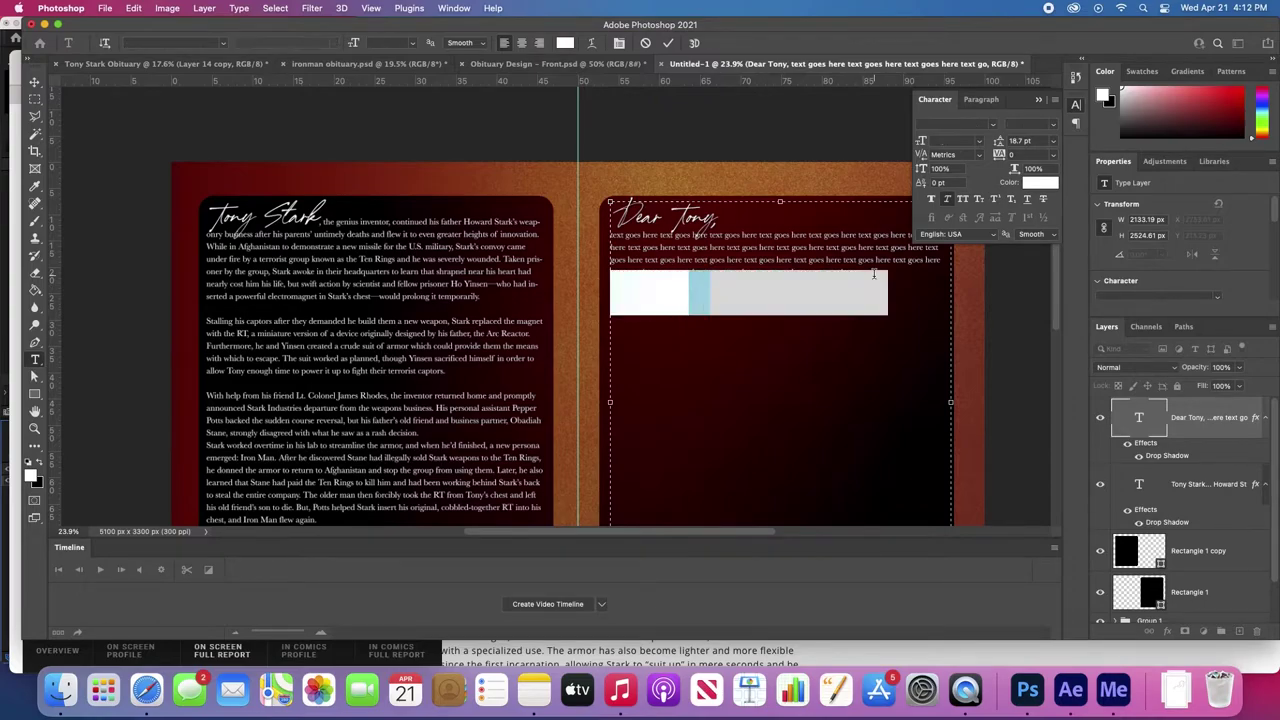
{"action": "key", "text": "BackSpace"}
{"action": "key", "text": "super+z"}
- Raise the "Love,Pepper" signature closer to the letter text with a 7 pt baseline shift and commit the edit
{"action": "left_click", "coordinate": [871, 274]}
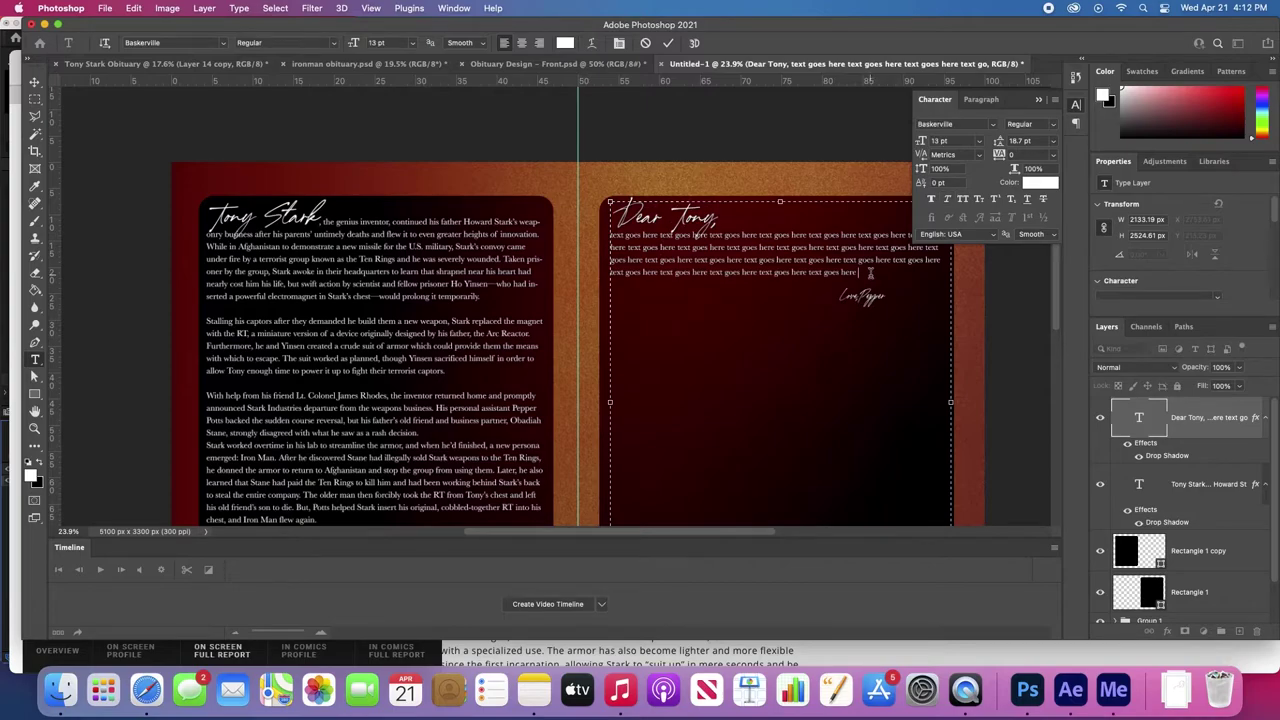
{"action": "key", "text": "shift+Right"}
{"action": "key", "text": "shift+Right"}
{"action": "key", "text": "shift+Right"}
{"action": "key", "text": "shift+Right"}
{"action": "key", "text": "shift+Right"}
{"action": "key", "text": "shift+Right"}
{"action": "key", "text": "shift+Right"}
{"action": "key", "text": "shift+Right"}
{"action": "key", "text": "shift+Right"}
{"action": "key", "text": "shift+Right"}
{"action": "key", "text": "shift+Right"}
{"action": "key", "text": "shift+Right"}
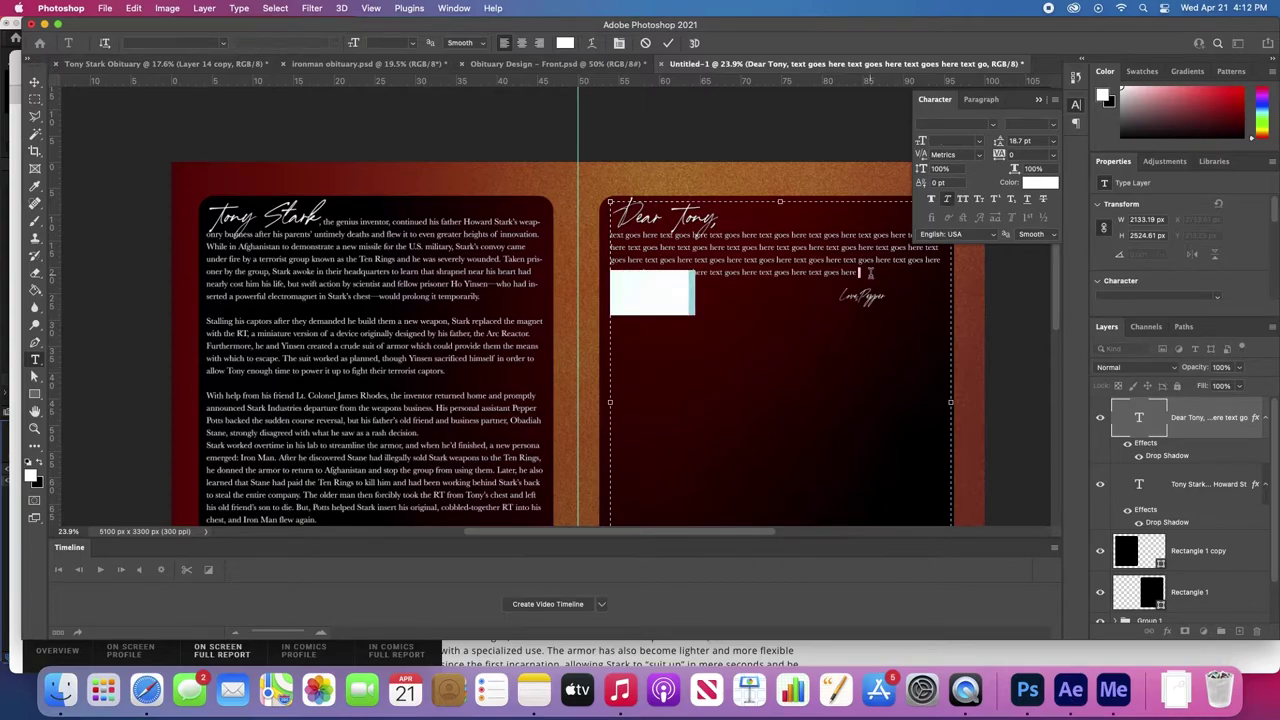
{"action": "key", "text": "shift+Down"}
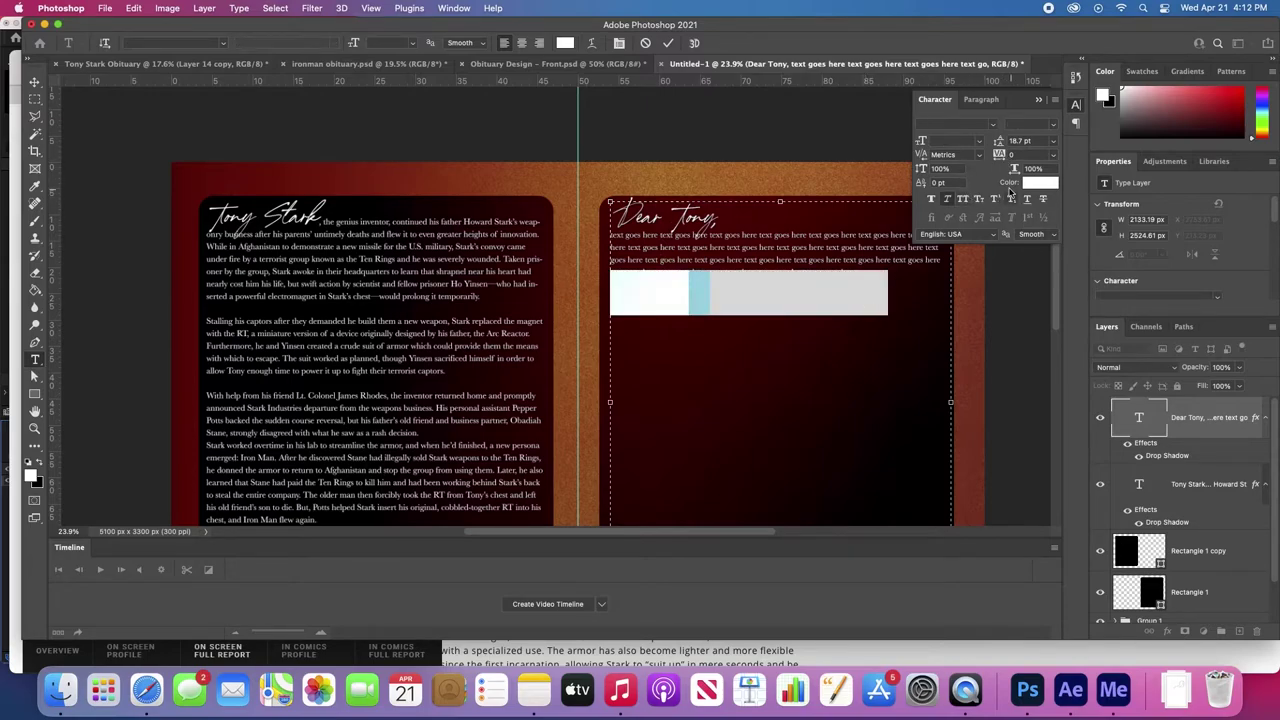
{"action": "left_click_drag", "start_coordinate": [925, 190], "coordinate": [938, 190]}
{"action": "left_click", "coordinate": [1135, 410]}
- Duplicate the "Dear Tony," letter text layer and place the copy directly below the signature
{"action": "key", "text": "z"}
{"action": "left_click_drag", "start_coordinate": [843, 278], "coordinate": [851, 274]}
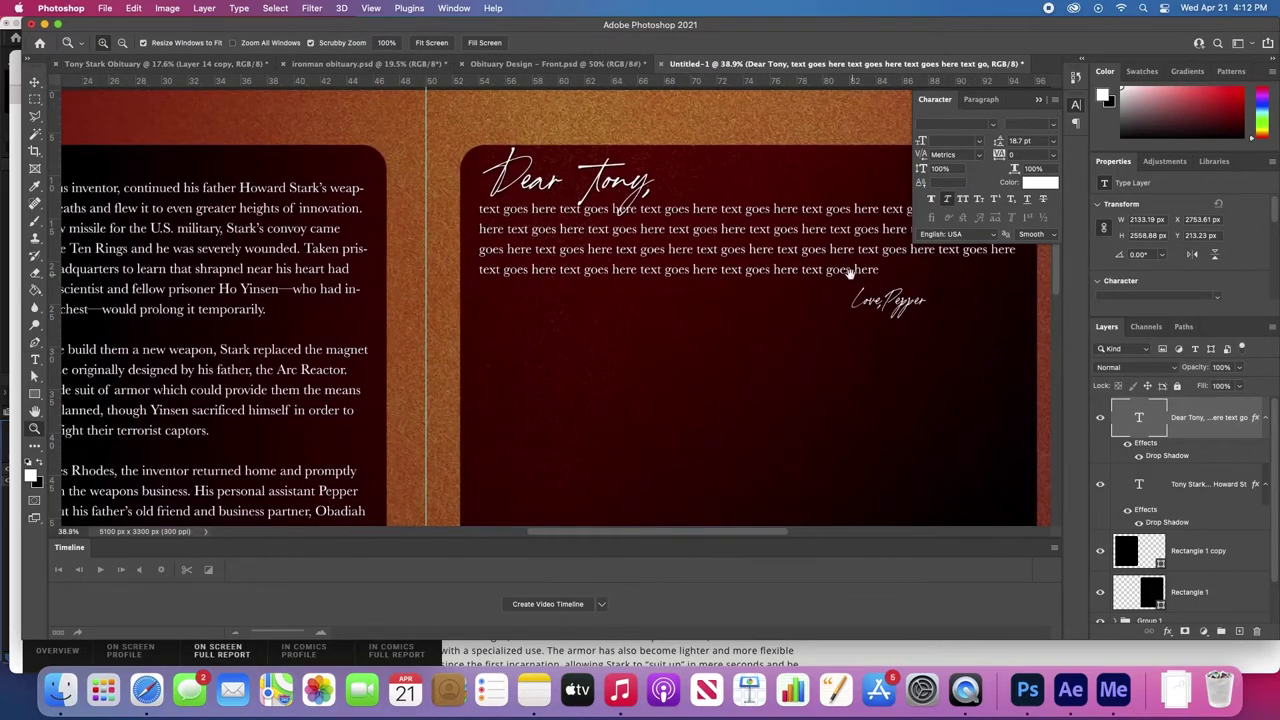
{"action": "scroll", "coordinate": [851, 274], "scroll_direction": "right", "scroll_amount": 5}
{"action": "key", "text": "v"}
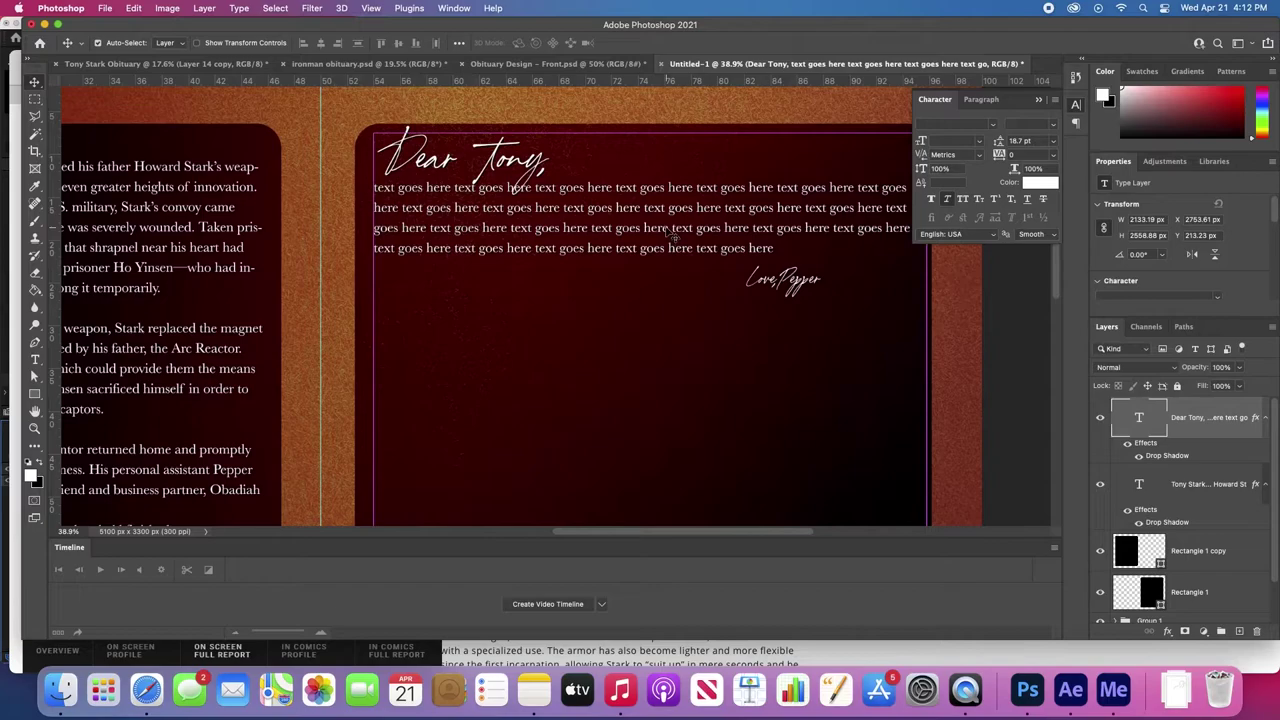
{"action": "key", "text": "super+j"}
{"action": "left_click_drag", "start_coordinate": [668, 233], "coordinate": [636, 403]}
- Replace the script heading of the second letter with "Hey Tony,"
{"action": "key", "text": "t"}
{"action": "left_click", "coordinate": [436, 340]}
{"action": "double_click", "coordinate": [432, 340]}
{"action": "type", "text": "Hey Tony,"}
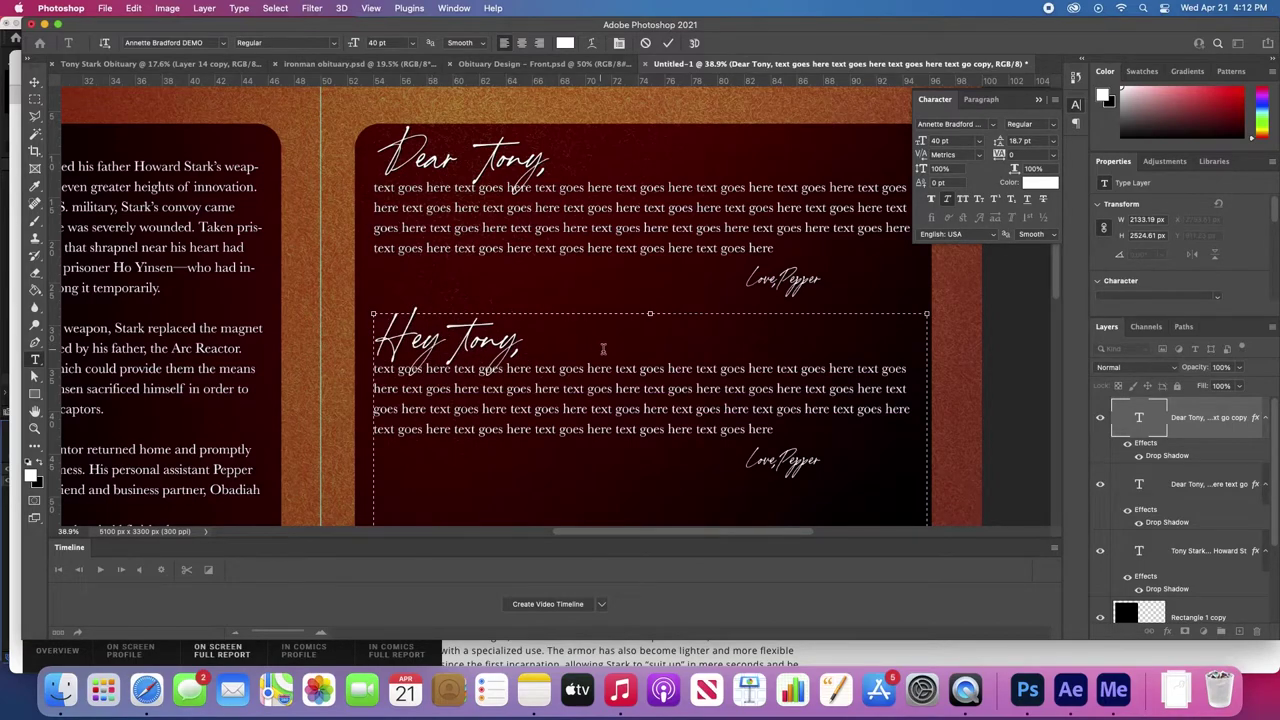
- Change the second letter's signature to "- Cap"
{"action": "left_click", "coordinate": [759, 458]}
{"action": "left_click", "coordinate": [790, 460]}
{"action": "double_click", "coordinate": [790, 460]}
{"action": "left_click", "coordinate": [746, 460]}
{"action": "left_click_drag", "start_coordinate": [746, 460], "coordinate": [844, 464]}
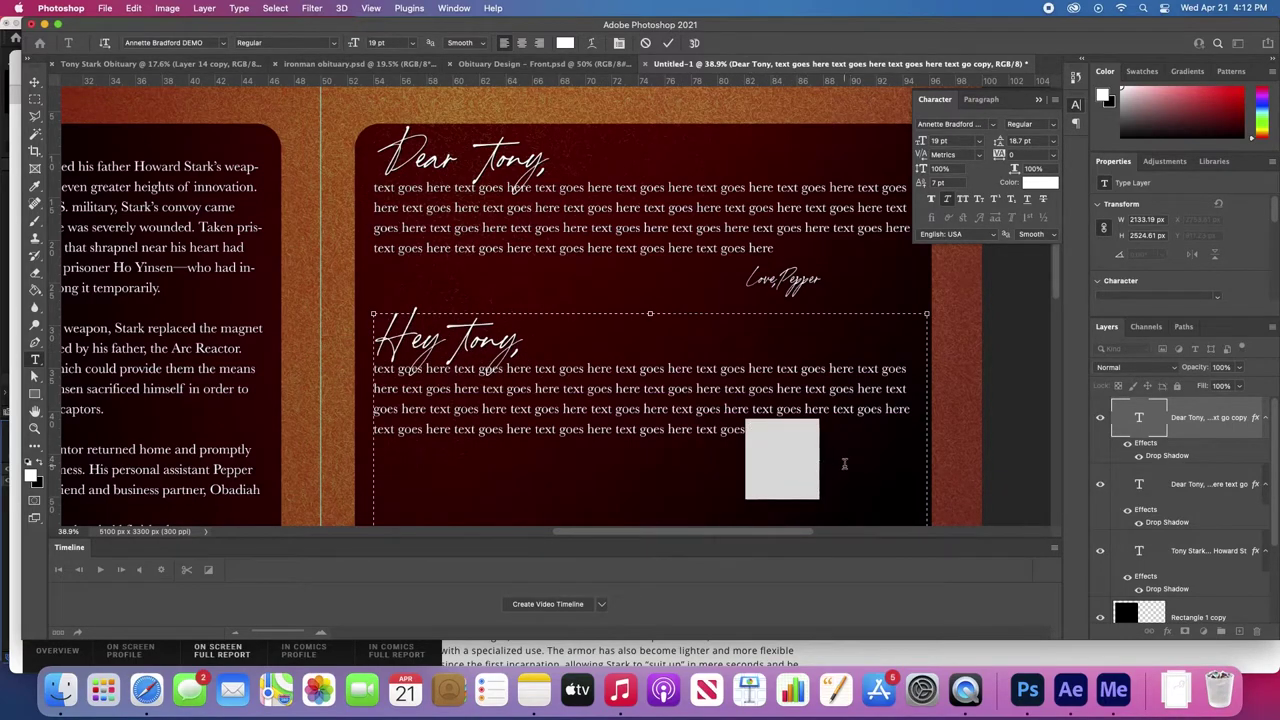
{"action": "type", "text": "- Cap"}
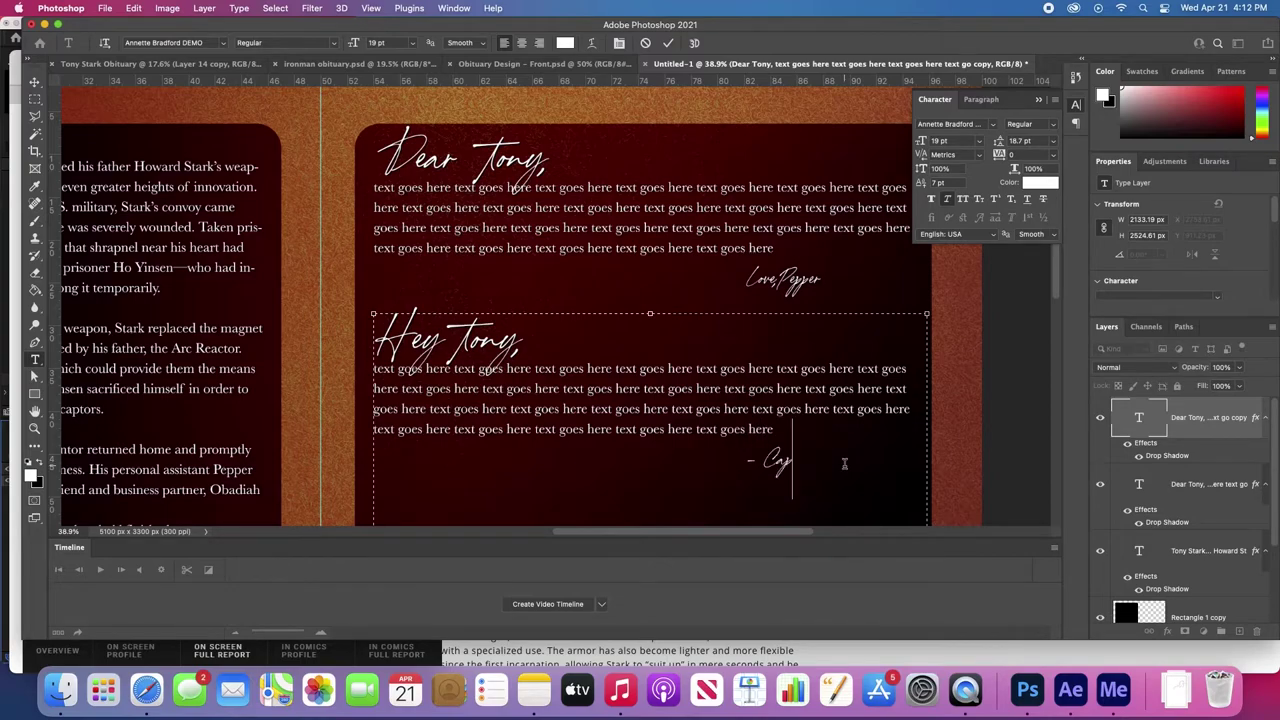
{"action": "key", "text": "Escape"}
{"action": "left_click", "coordinate": [785, 460]}
{"action": "key", "text": "Escape"}
- Duplicate the "Hey Tony," letter, place the copy below it and change the copy's heading to "Ironman!"
{"action": "key", "text": "z"}
{"action": "left_click_drag", "start_coordinate": [763, 408], "coordinate": [537, 396]}
{"action": "key", "text": "v"}
{"action": "key", "text": "t"}
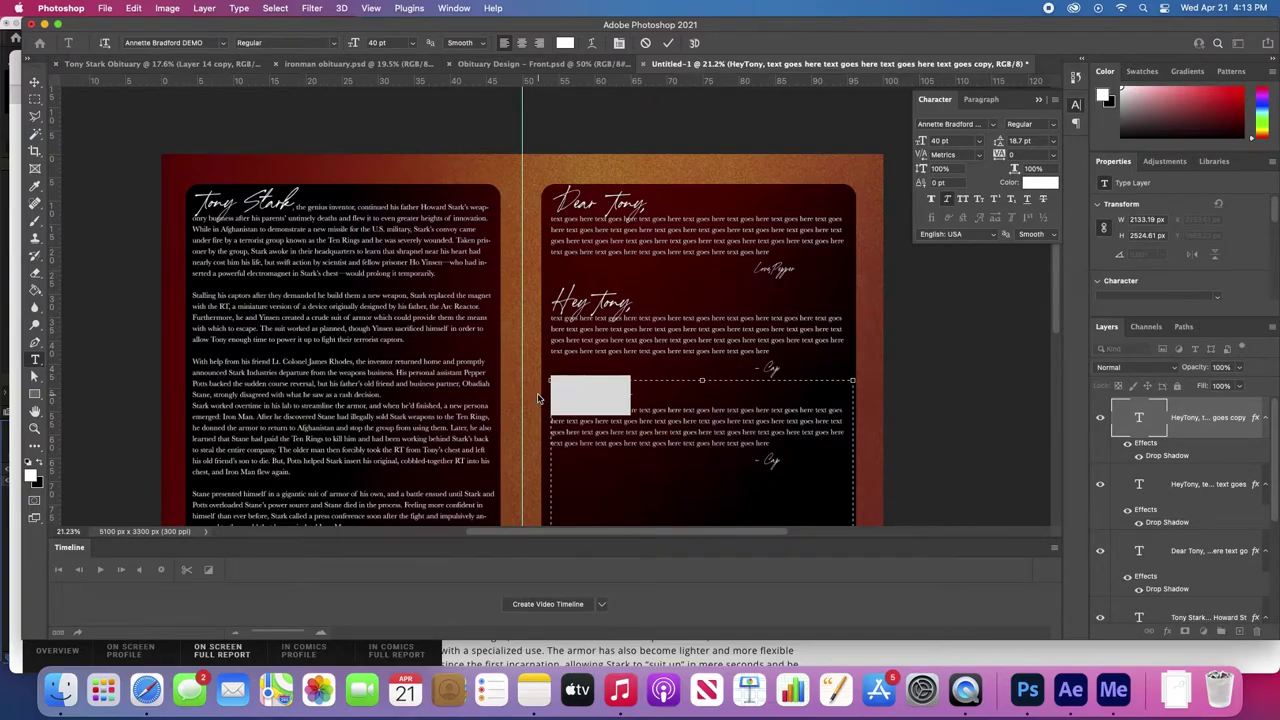
{"action": "type", "text": "Ironman!"}
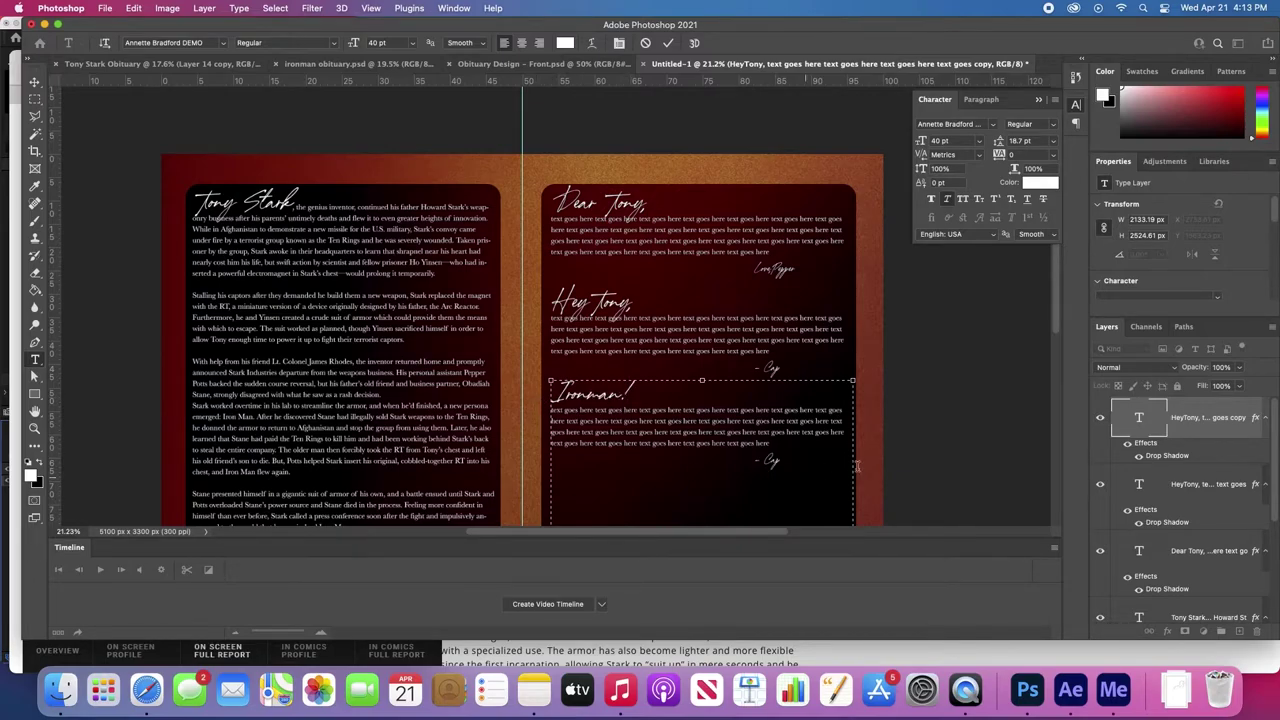
- Change the third letter's signature to "- The Machine" and commit the text
{"action": "double_click", "coordinate": [771, 458]}
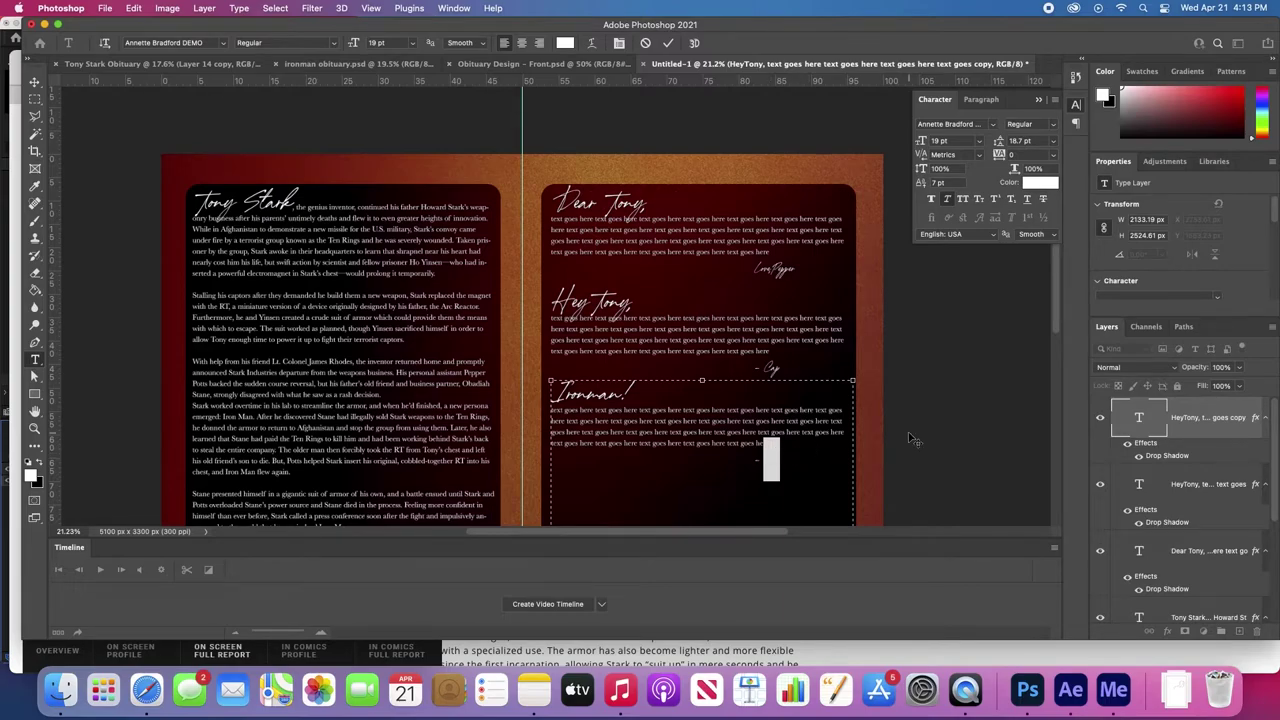
{"action": "scroll", "coordinate": [913, 440], "scroll_direction": "down", "scroll_amount": 5}
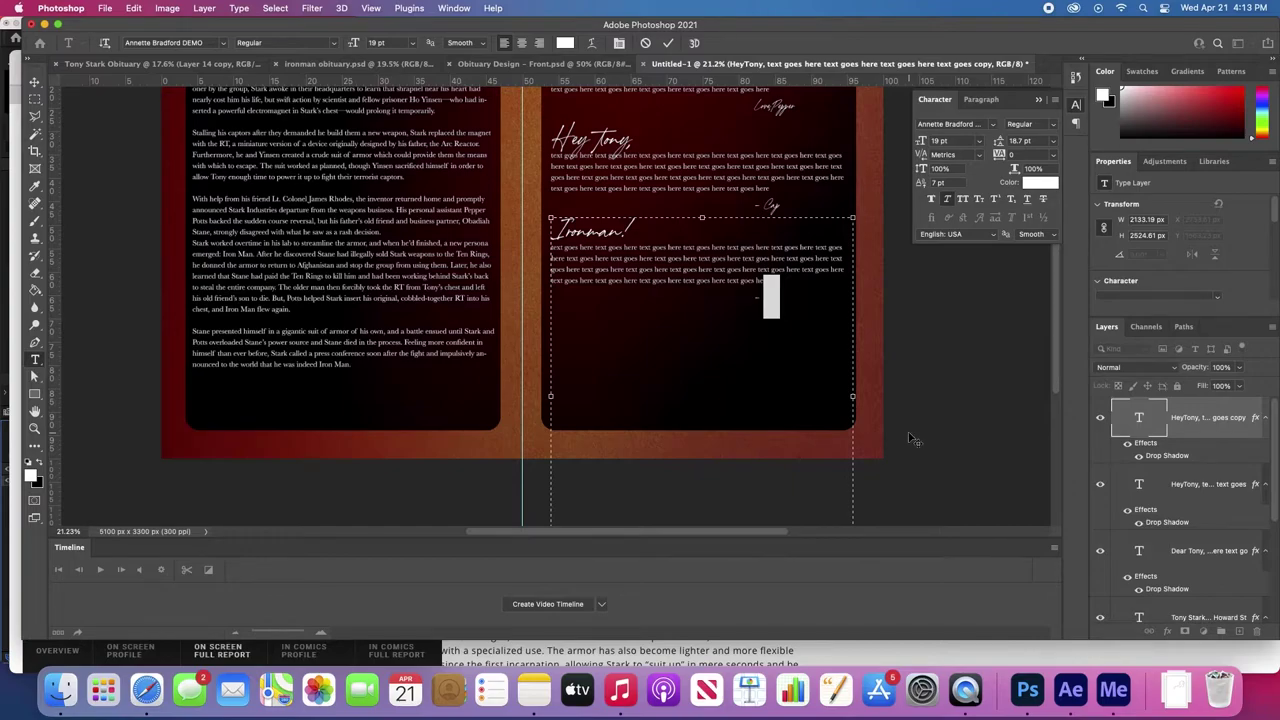
{"action": "type", "text": "The Machine"}
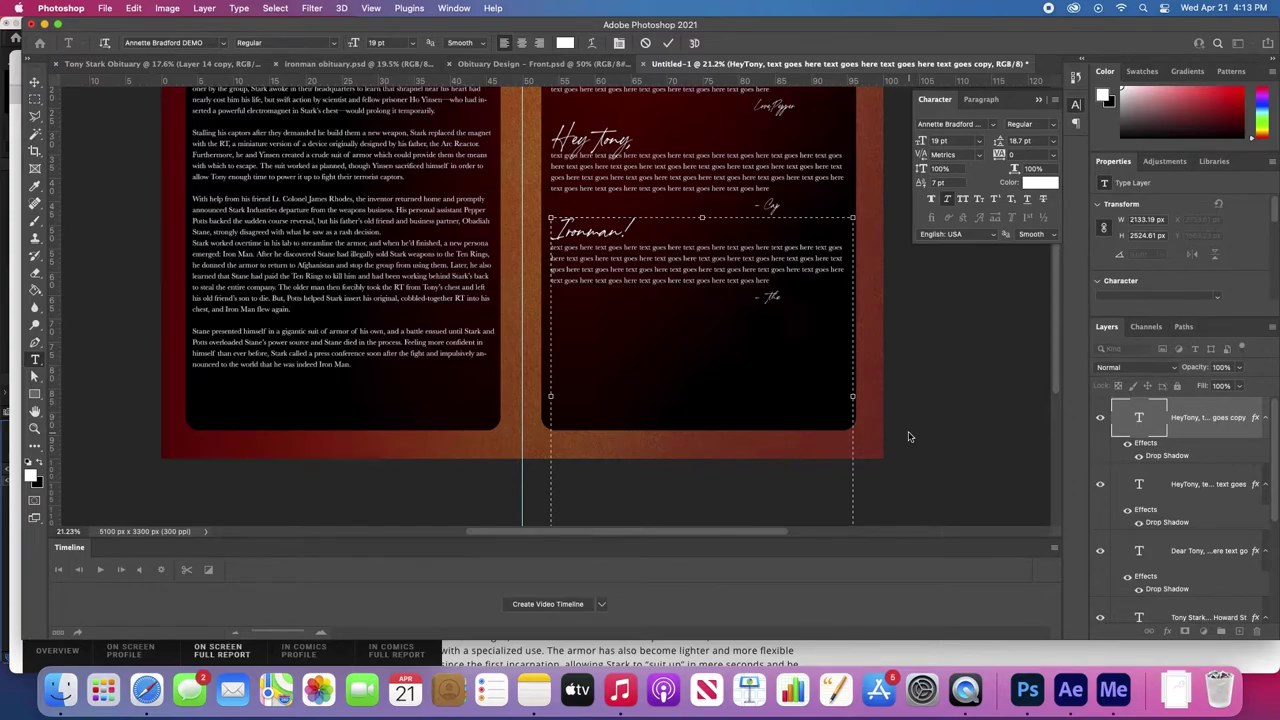
{"action": "left_click", "coordinate": [1136, 412]}
{"action": "key", "text": "z"}
{"action": "left_click_drag", "start_coordinate": [766, 251], "coordinate": [718, 322]}
{"action": "key", "text": "v"}
{"action": "left_click_drag", "start_coordinate": [741, 215], "coordinate": [754, 189]}
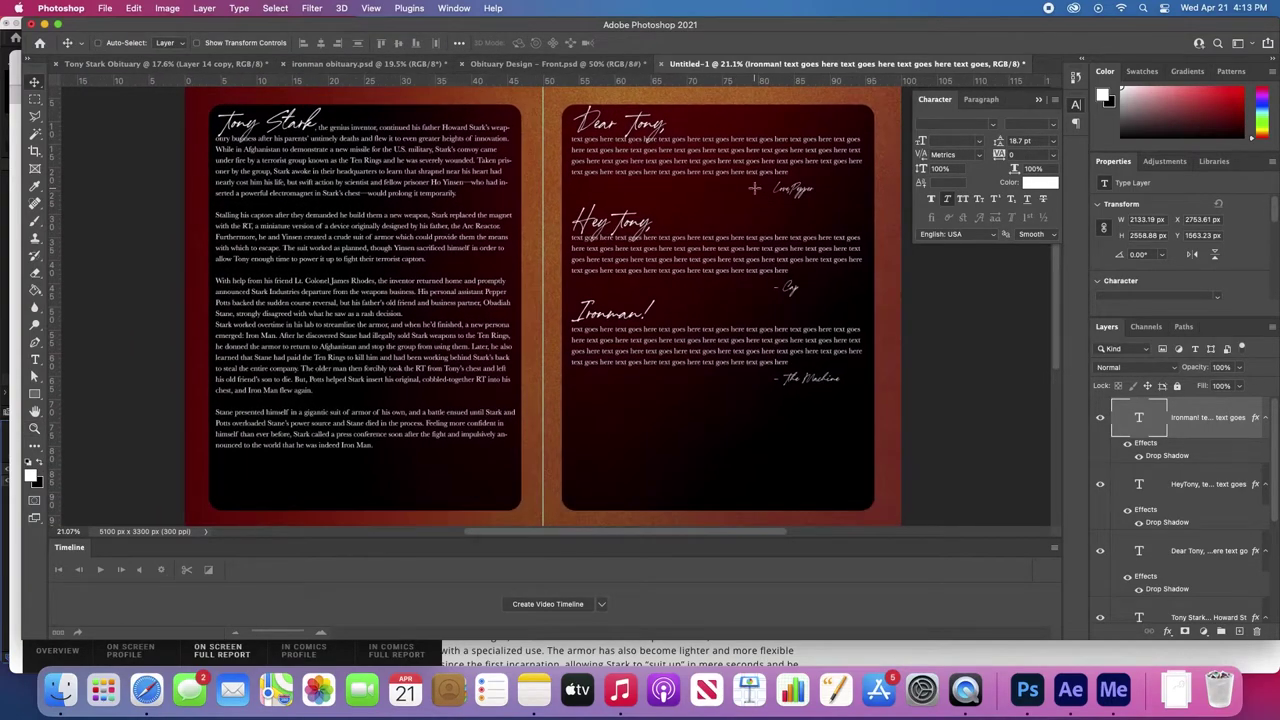
- Draw a rounded rectangle of about 4869 x 2998 px around both dark panels on a new layer directly above Group 1
{"action": "key", "text": "u"}
{"action": "scroll", "coordinate": [1206, 551], "scroll_direction": "down", "scroll_amount": 3}
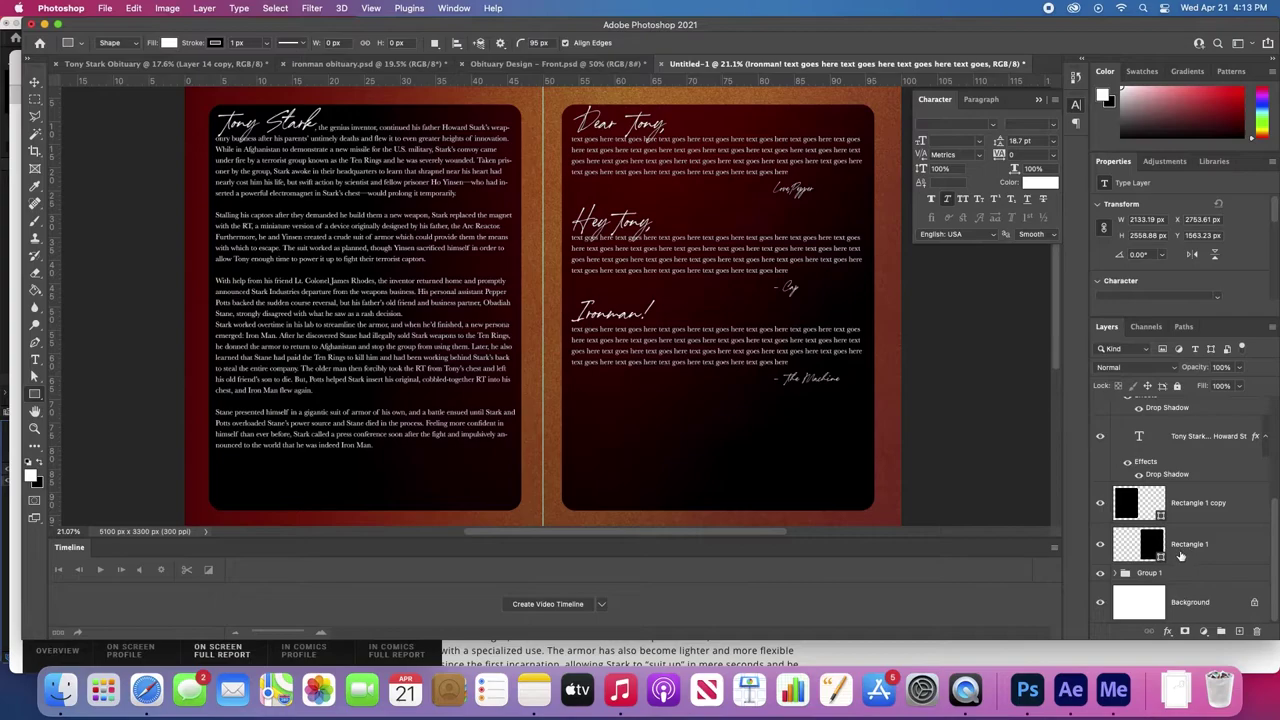
{"action": "left_click", "coordinate": [1183, 577]}
{"action": "key", "text": "super+shift+n"}
{"action": "key", "text": "Return"}
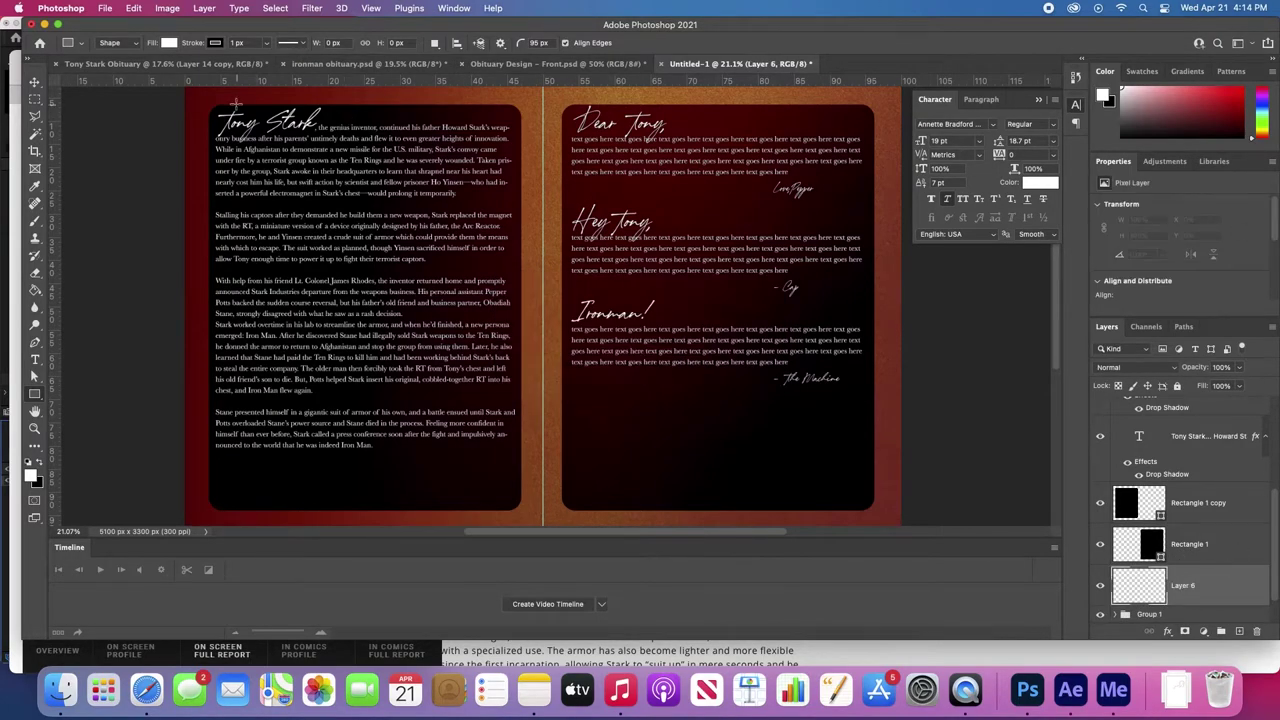
{"action": "left_click_drag", "start_coordinate": [197, 100], "coordinate": [883, 501]}
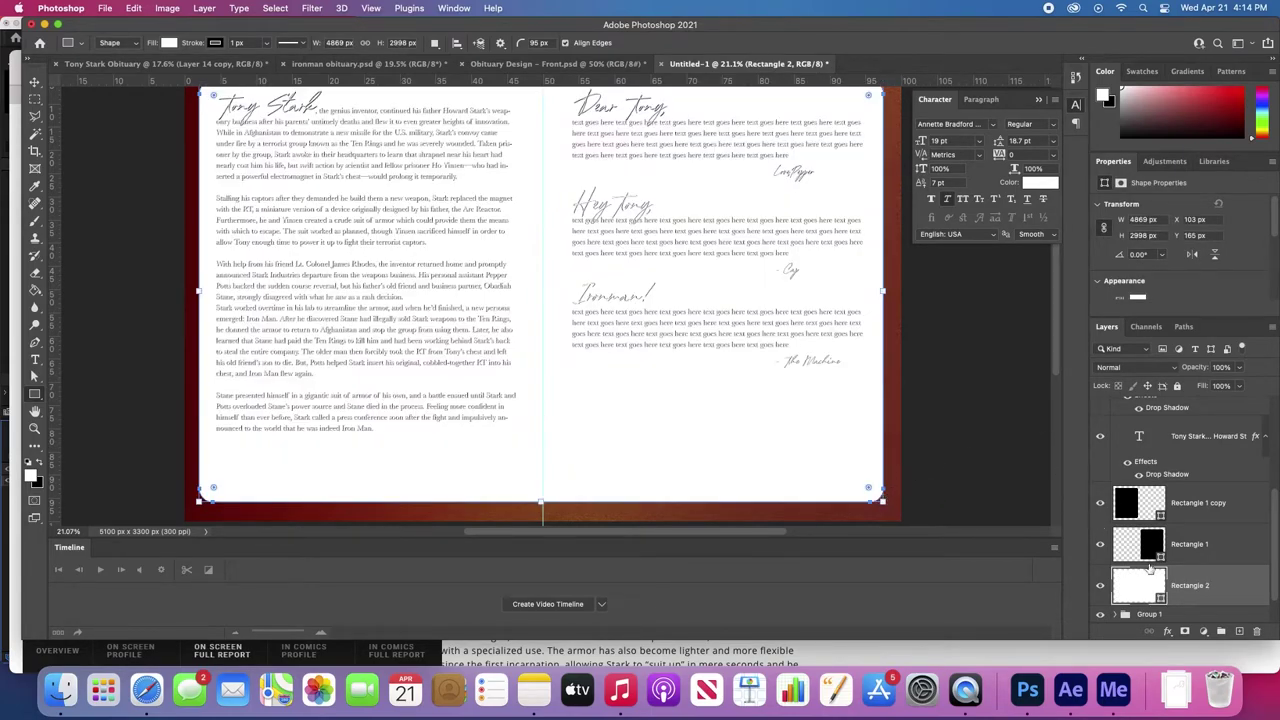
- Remove the large rounded rectangle's fill and set its stroke color to white
{"action": "left_click", "coordinate": [168, 43]}
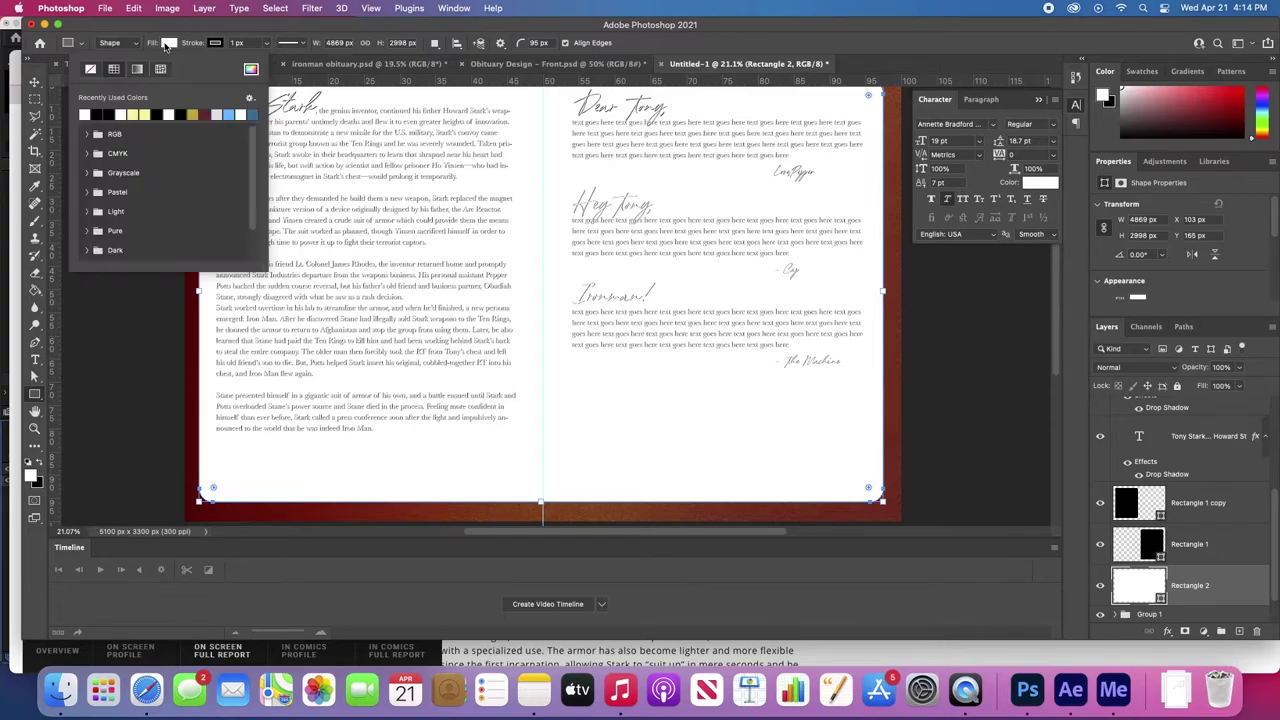
{"action": "left_click", "coordinate": [90, 68]}
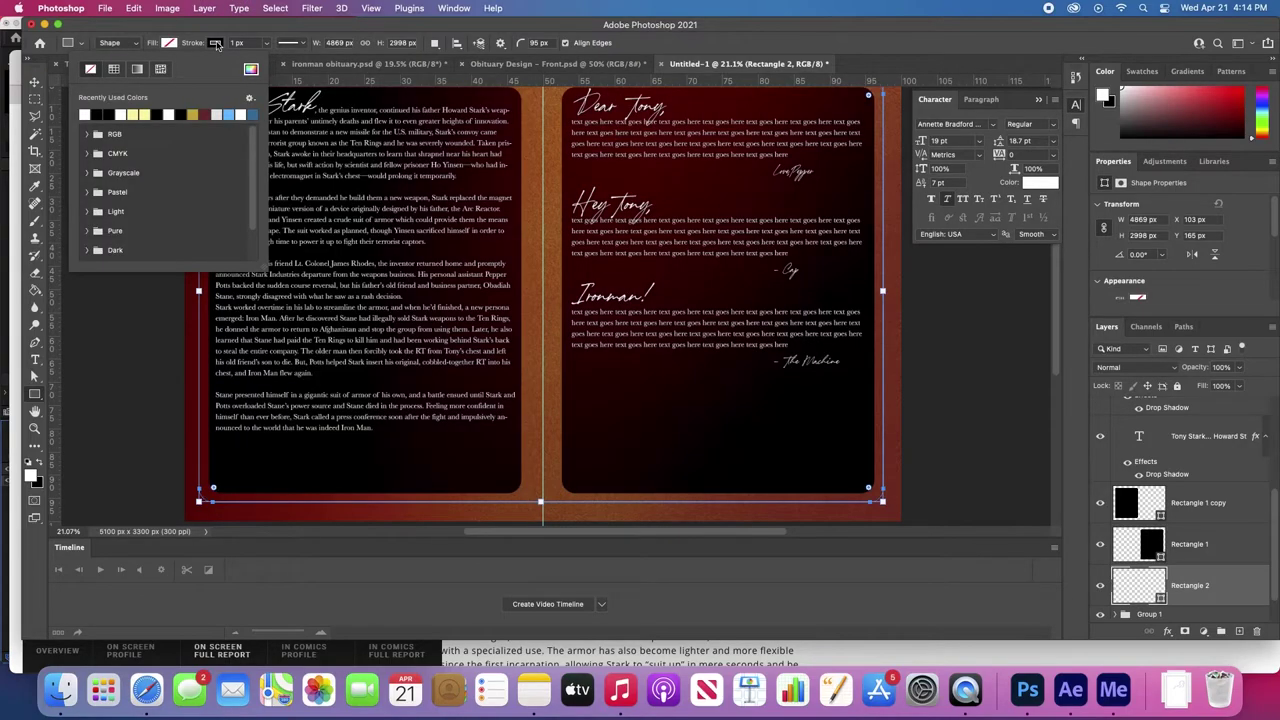
{"action": "left_click", "coordinate": [216, 43]}
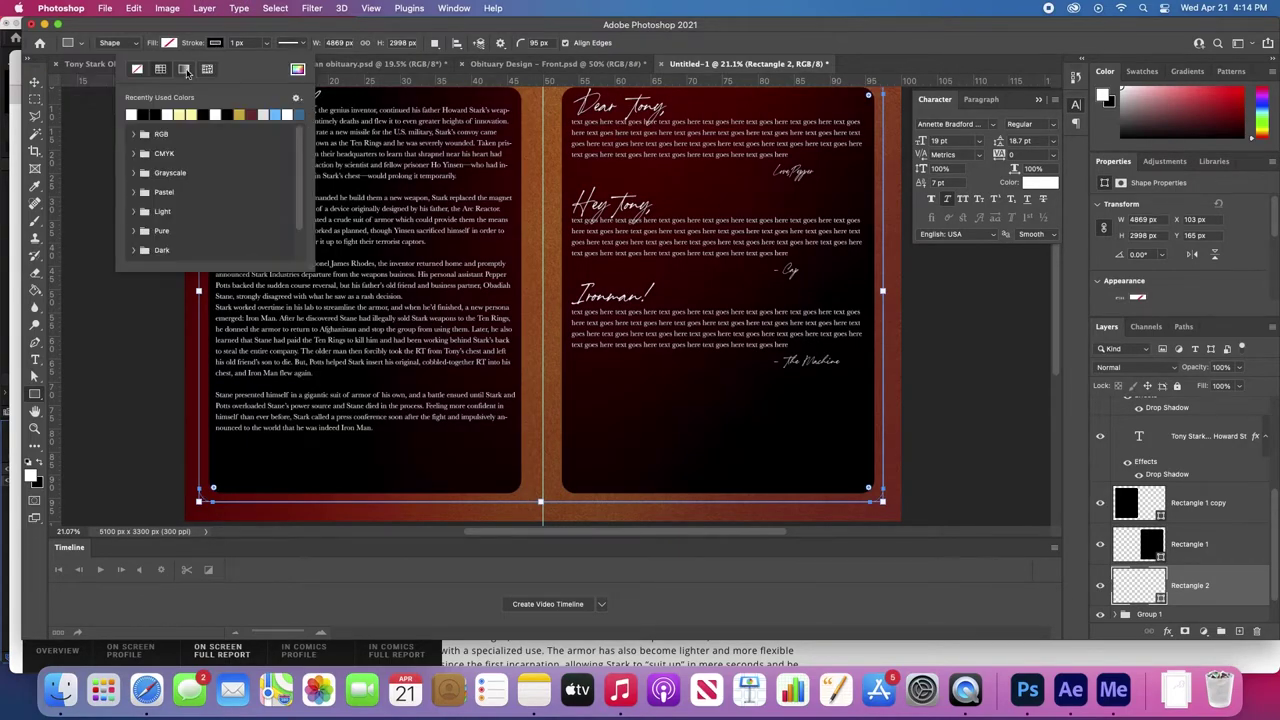
{"action": "left_click", "coordinate": [131, 114]}
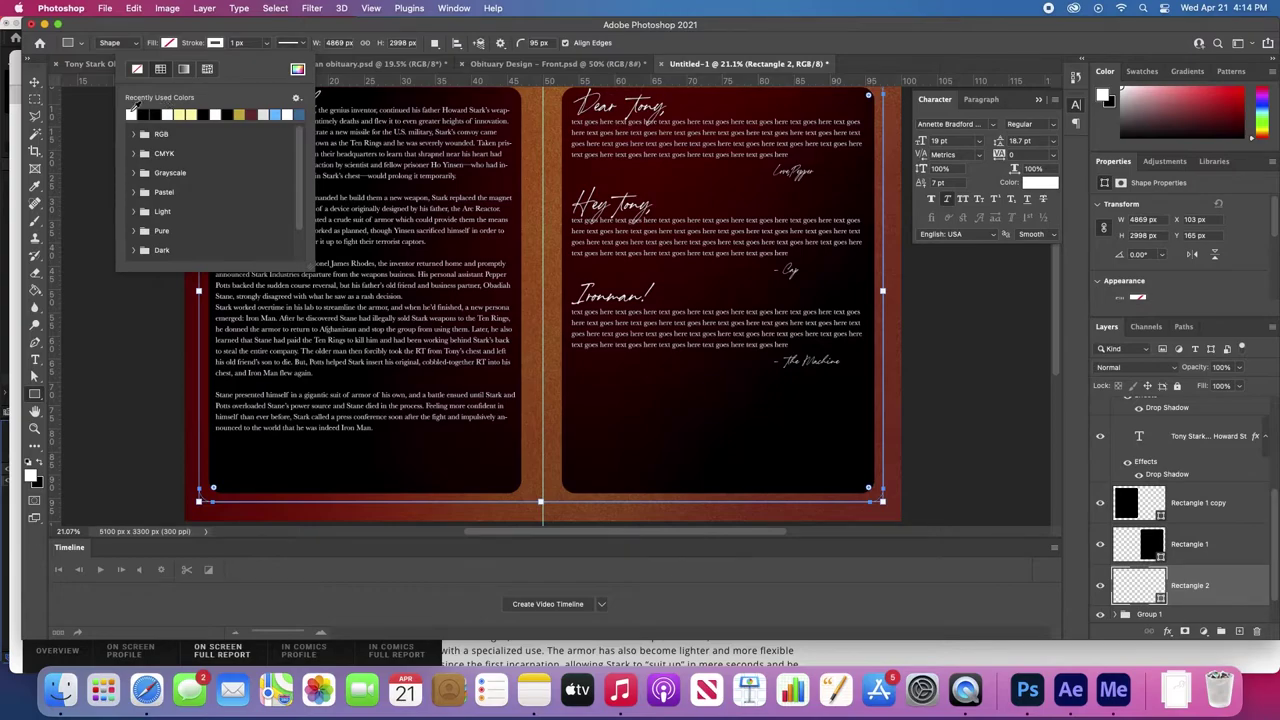
- Thicken the large rounded rectangle's white stroke and set its blend mode to Overlay
{"action": "left_click", "coordinate": [235, 43]}
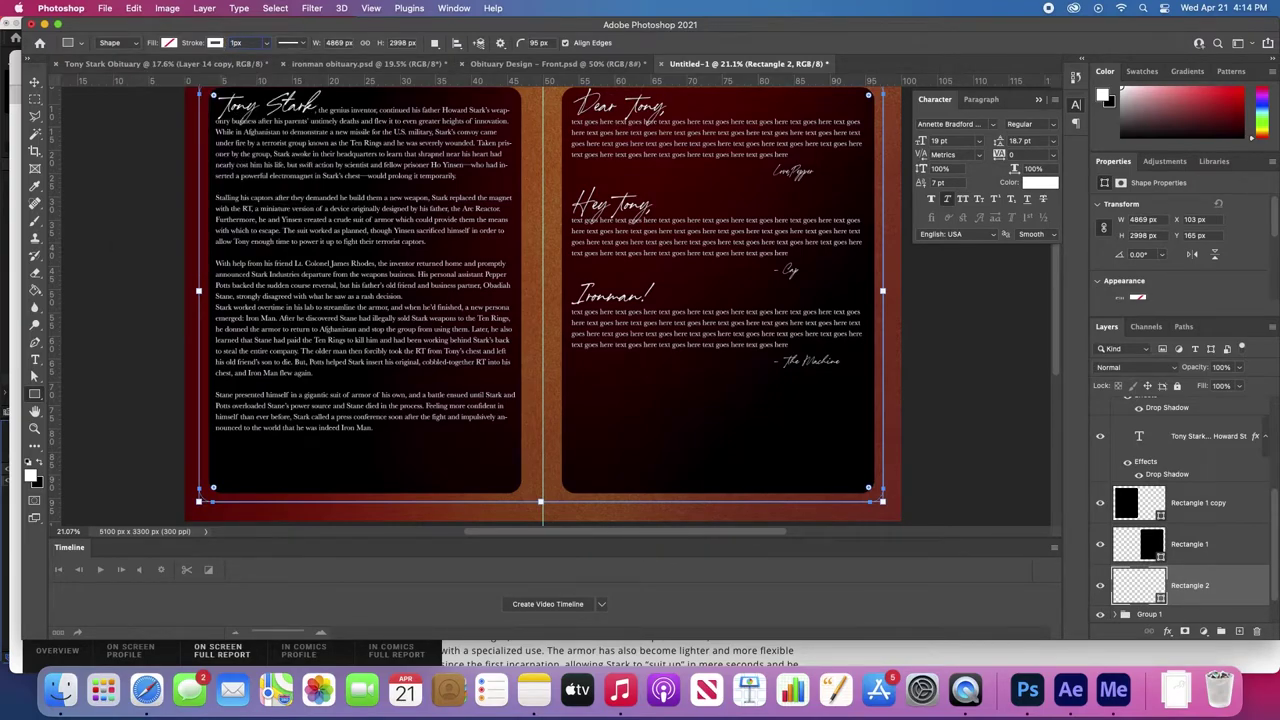
{"action": "key", "text": "v"}
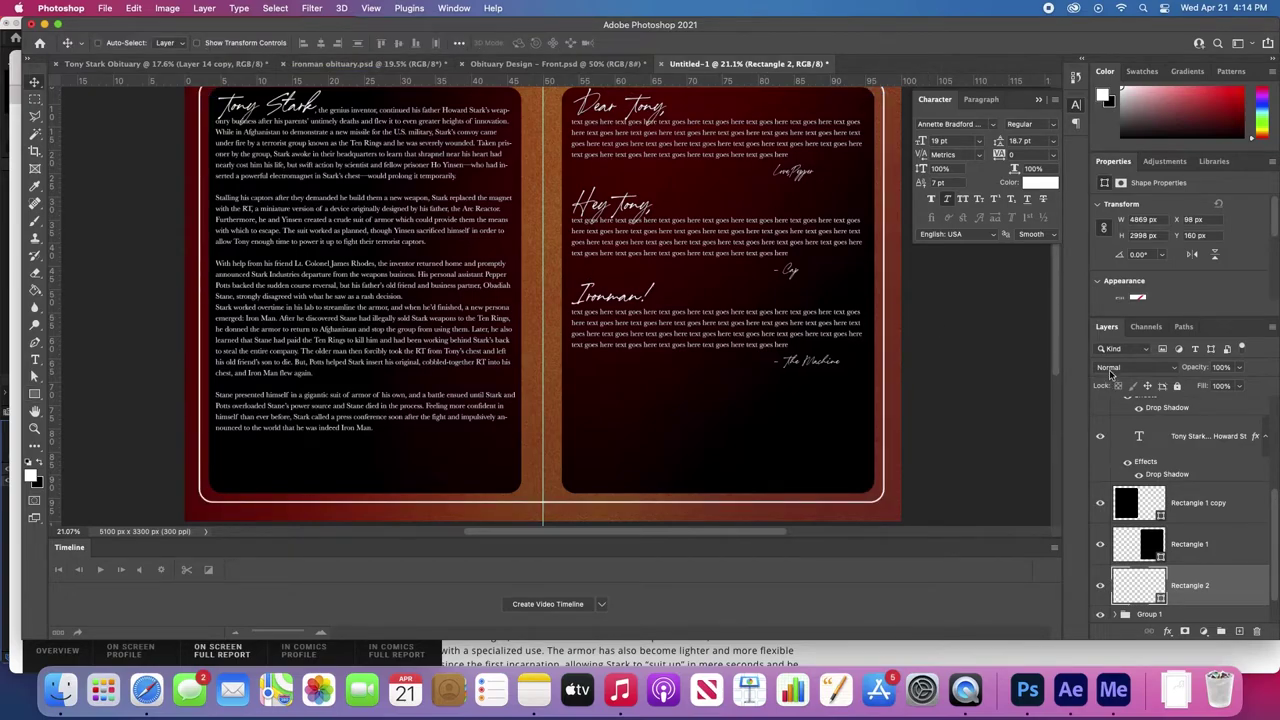
{"action": "left_click", "coordinate": [1112, 368]}
{"action": "left_click", "coordinate": [1113, 541]}
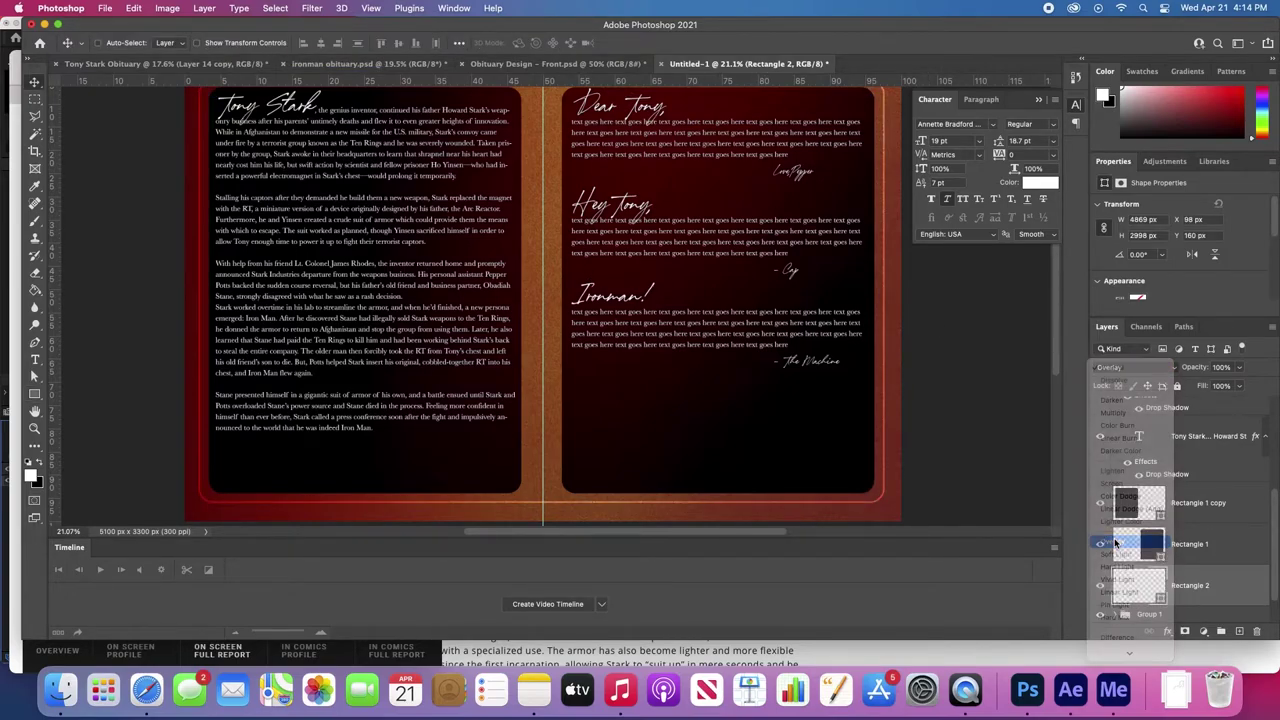
{"action": "key", "text": "z"}
{"action": "left_click_drag", "start_coordinate": [946, 449], "coordinate": [927, 450]}
{"action": "key", "text": "v"}
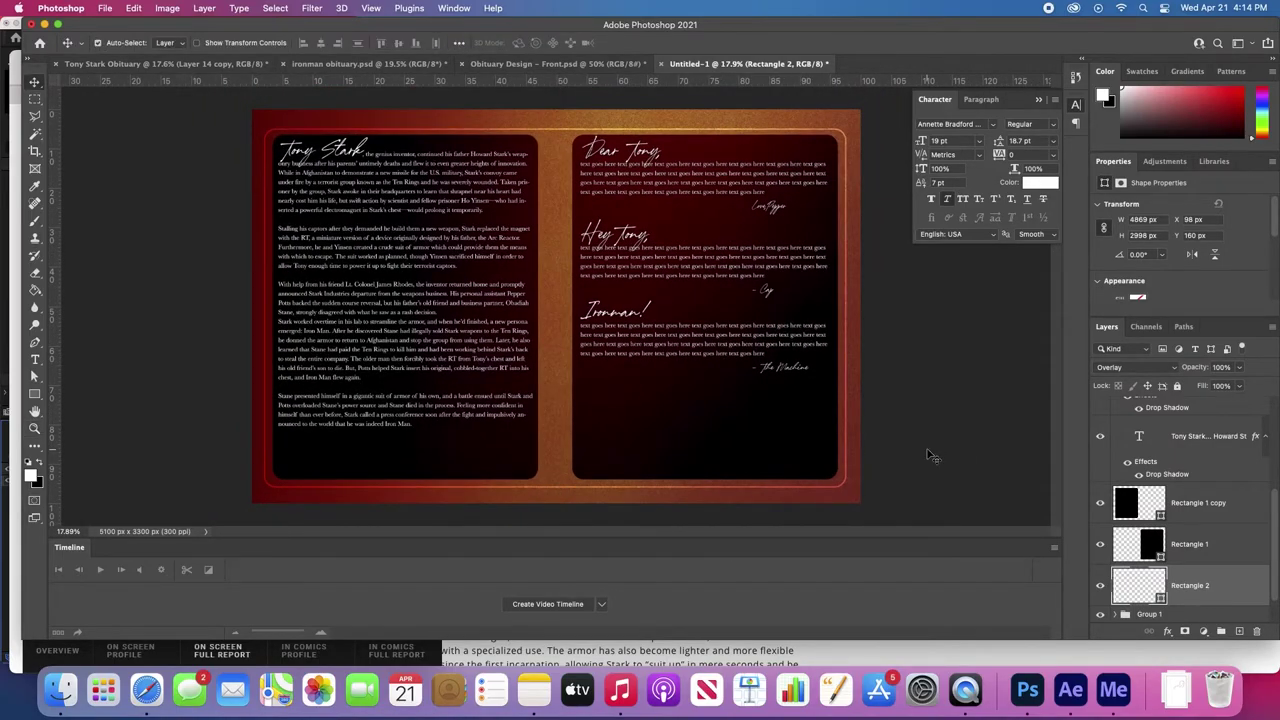
{"action": "scroll", "coordinate": [928, 455], "scroll_direction": "up", "scroll_amount": 4}
{"action": "scroll", "coordinate": [928, 455], "scroll_direction": "down", "scroll_amount": 5}
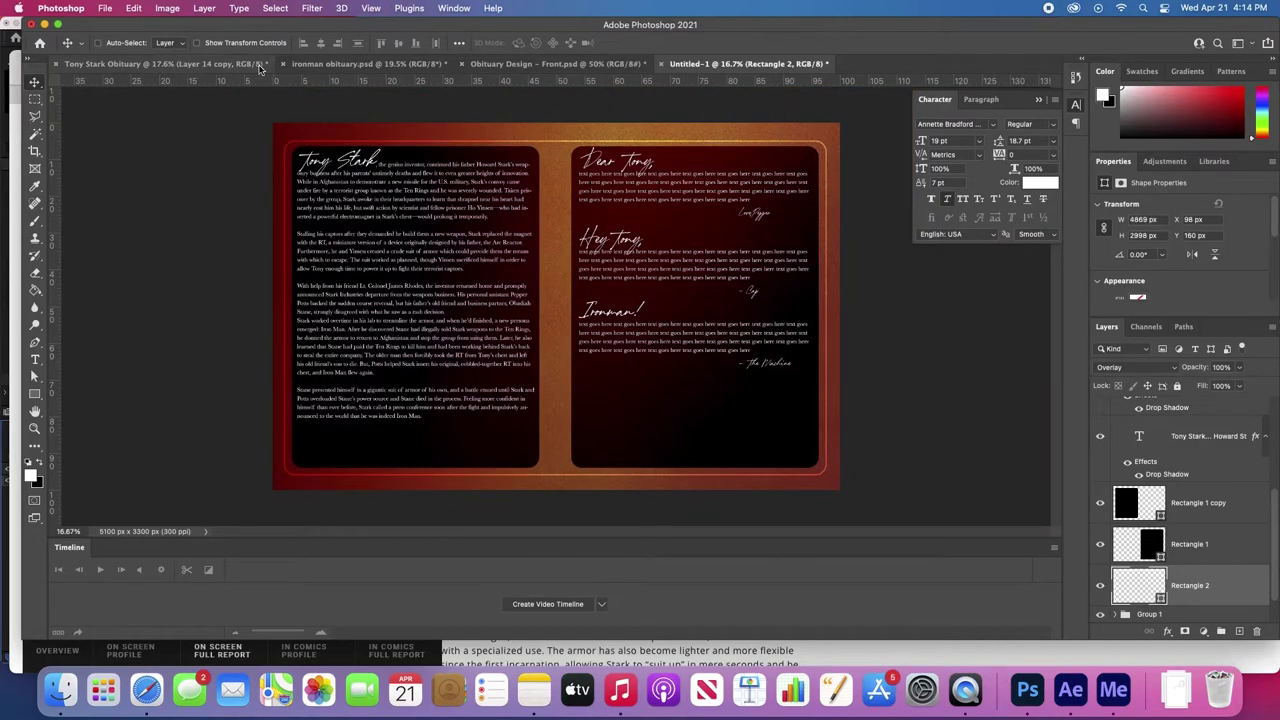
- Copy the large Tony Stark portrait layer from the Tony Stark Obituary document into the inside spread, beneath the two dark panels
{"action": "left_click", "coordinate": [228, 68]}
{"action": "left_click", "coordinate": [713, 369]}
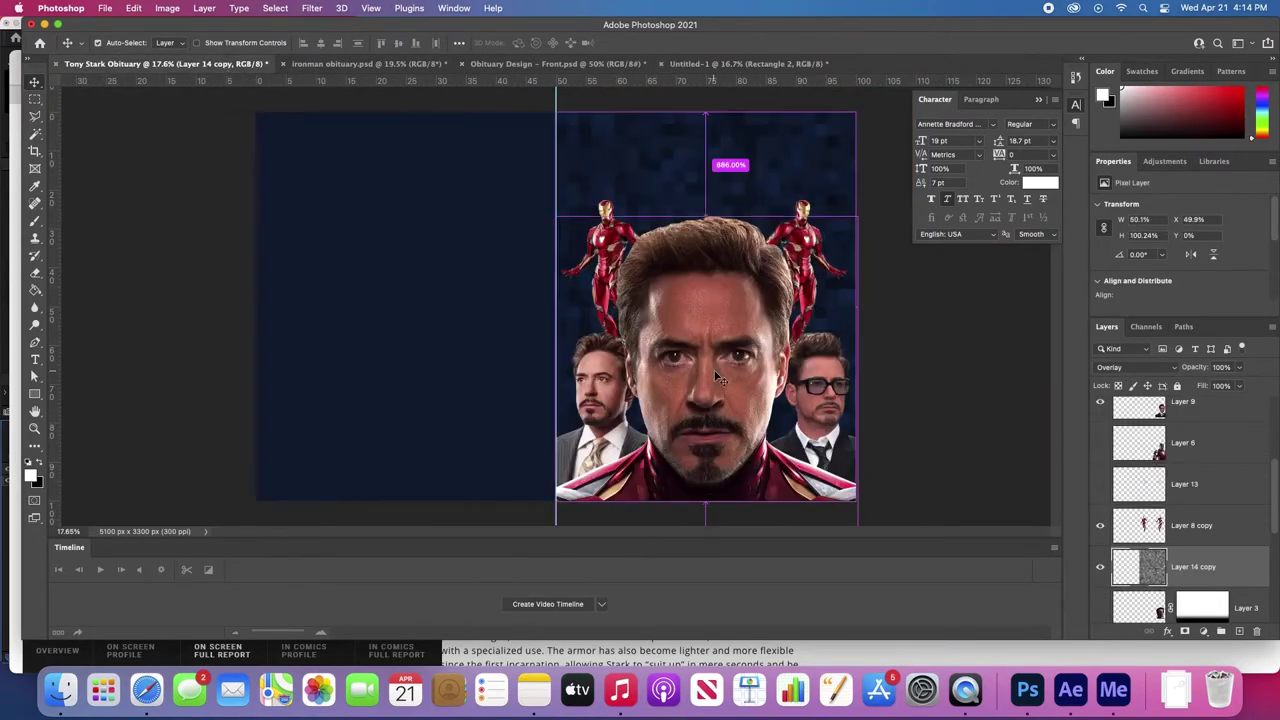
{"action": "key", "text": "ctrl+z"}
{"action": "left_click", "coordinate": [720, 64]}
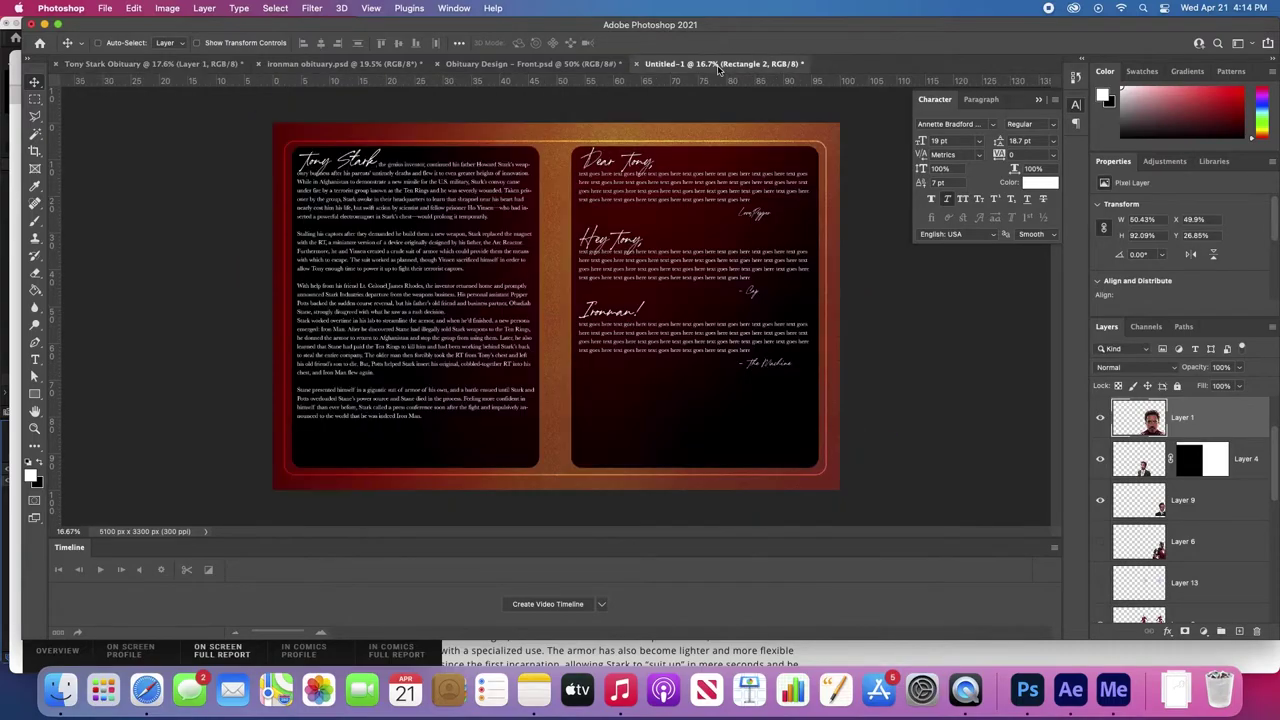
{"action": "left_click_drag", "start_coordinate": [724, 368], "coordinate": [531, 343]}
- Scale the portrait down to about 38.78% of the document's width and place it at the biography panel's lower right
{"action": "key", "text": "ctrl+t"}
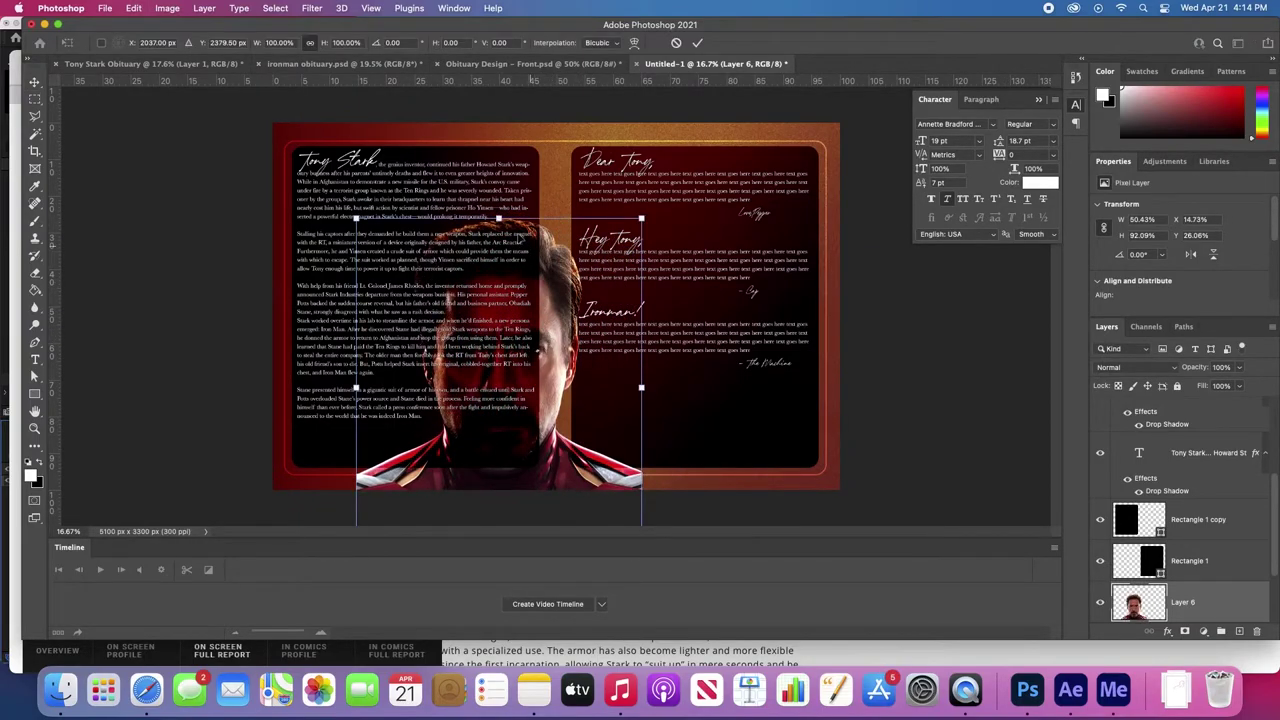
{"action": "left_click_drag", "start_coordinate": [499, 216], "coordinate": [481, 341]}
{"action": "key", "text": "Return"}
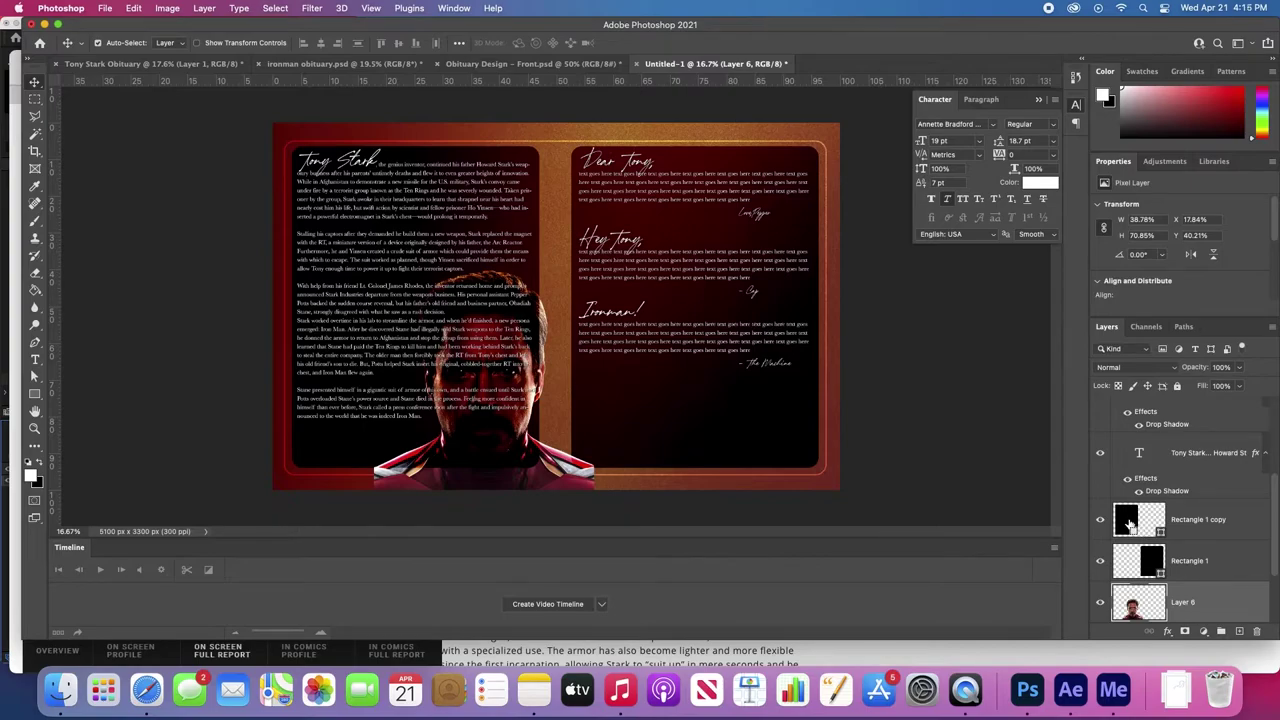
- Mask the portrait to the biography panel's shape and raise its layer above both panel layers
{"action": "left_click", "coordinate": [1128, 522], "text": "super"}
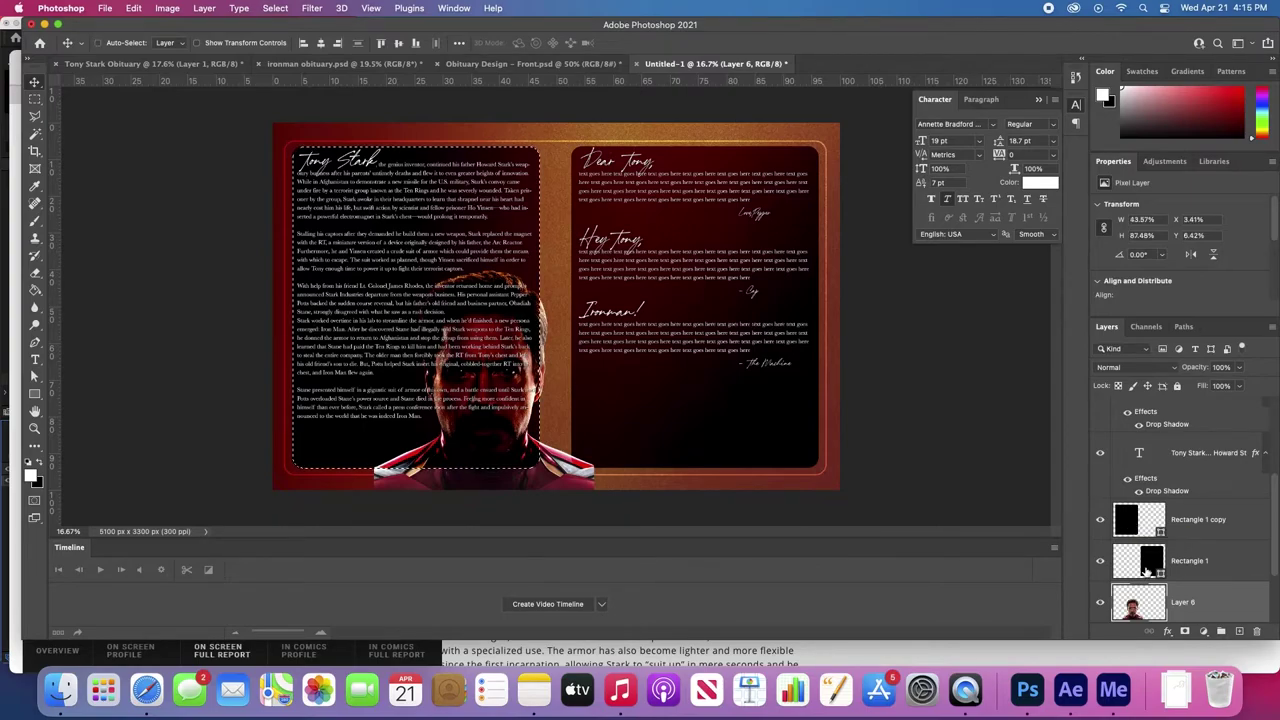
{"action": "left_click", "coordinate": [1185, 632]}
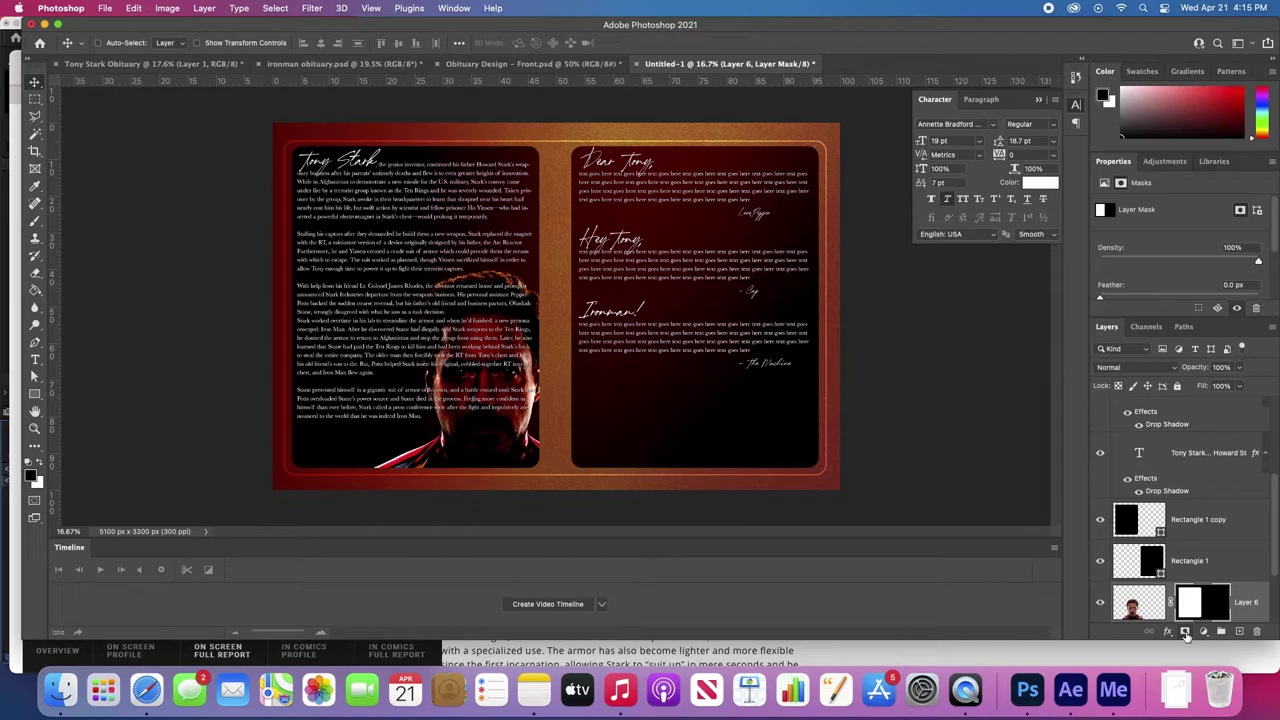
{"action": "key", "text": "super+bracketright"}
{"action": "key", "text": "super+bracketright"}
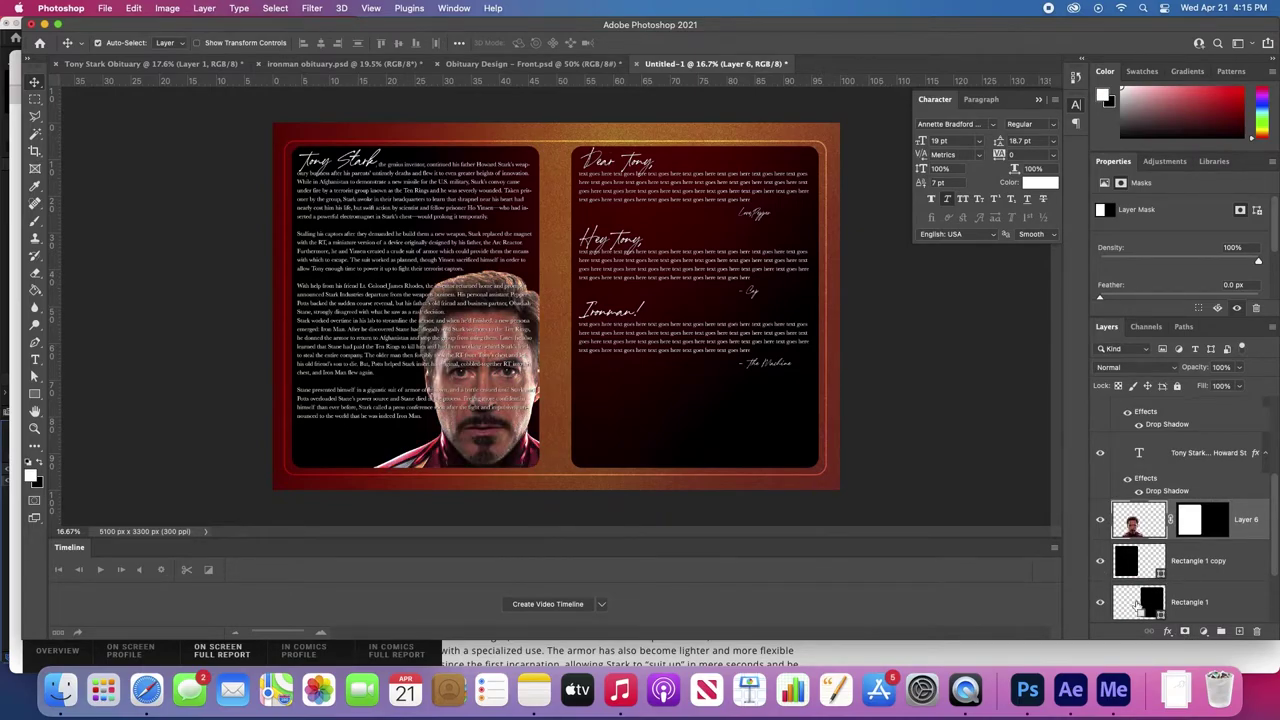
- Delete all biography text after "a rash decision." at the end of the third paragraph and commit the text
{"action": "key", "text": "t"}
{"action": "left_click", "coordinate": [394, 301]}
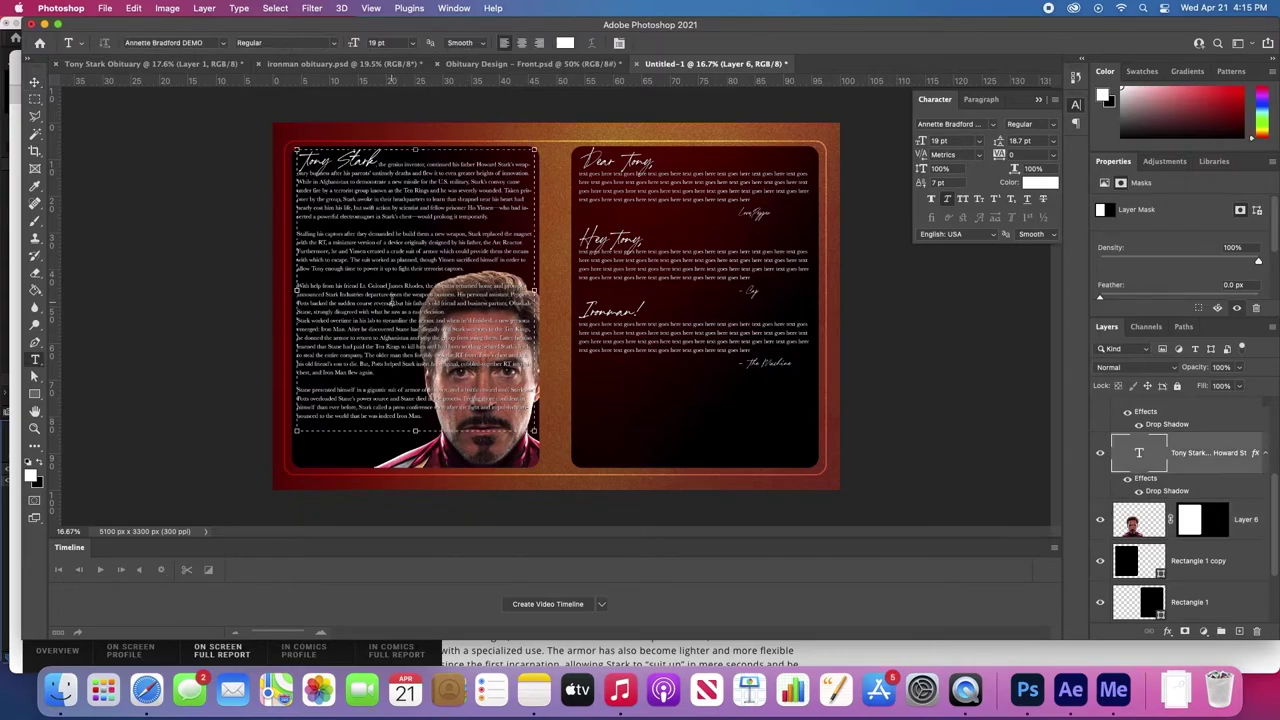
{"action": "left_click", "coordinate": [446, 312]}
{"action": "left_click_drag", "start_coordinate": [446, 312], "coordinate": [565, 478]}
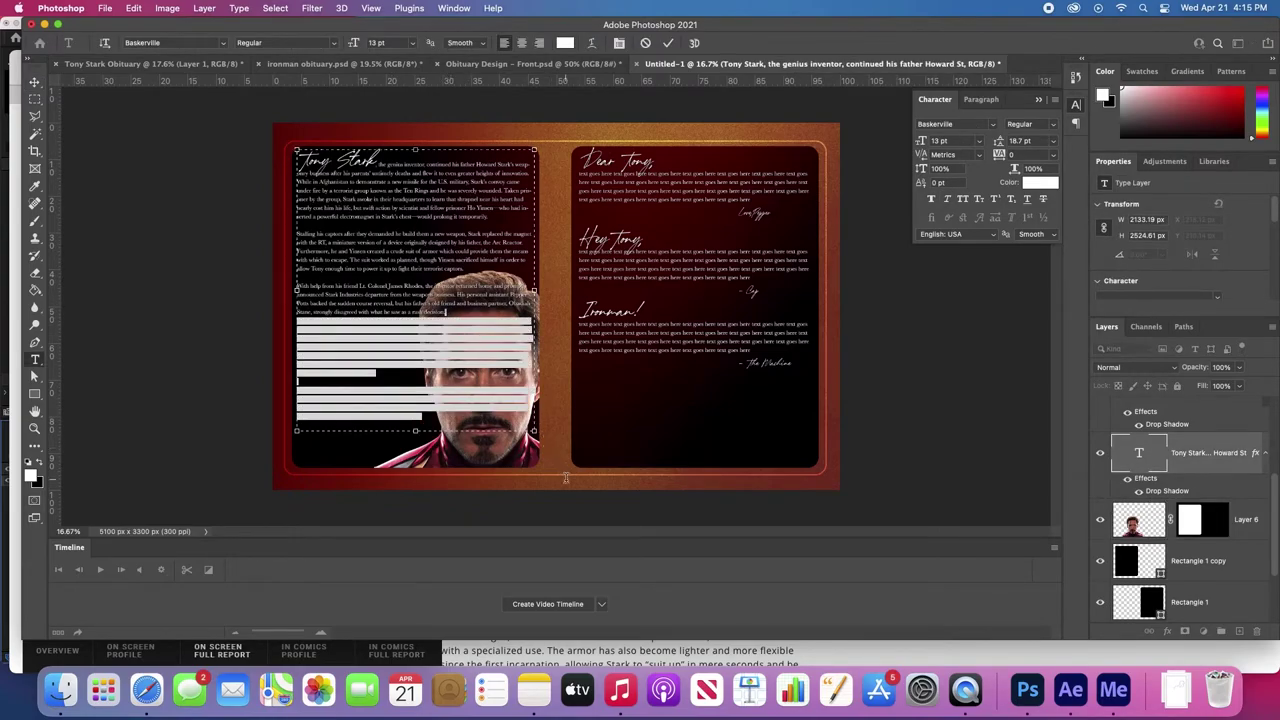
{"action": "key", "text": "BackSpace"}
{"action": "key", "text": "Escape"}
{"action": "key", "text": "v"}
- Set the blend mode of the portrait's Layer 6 to Screen
{"action": "left_click", "coordinate": [1140, 520]}
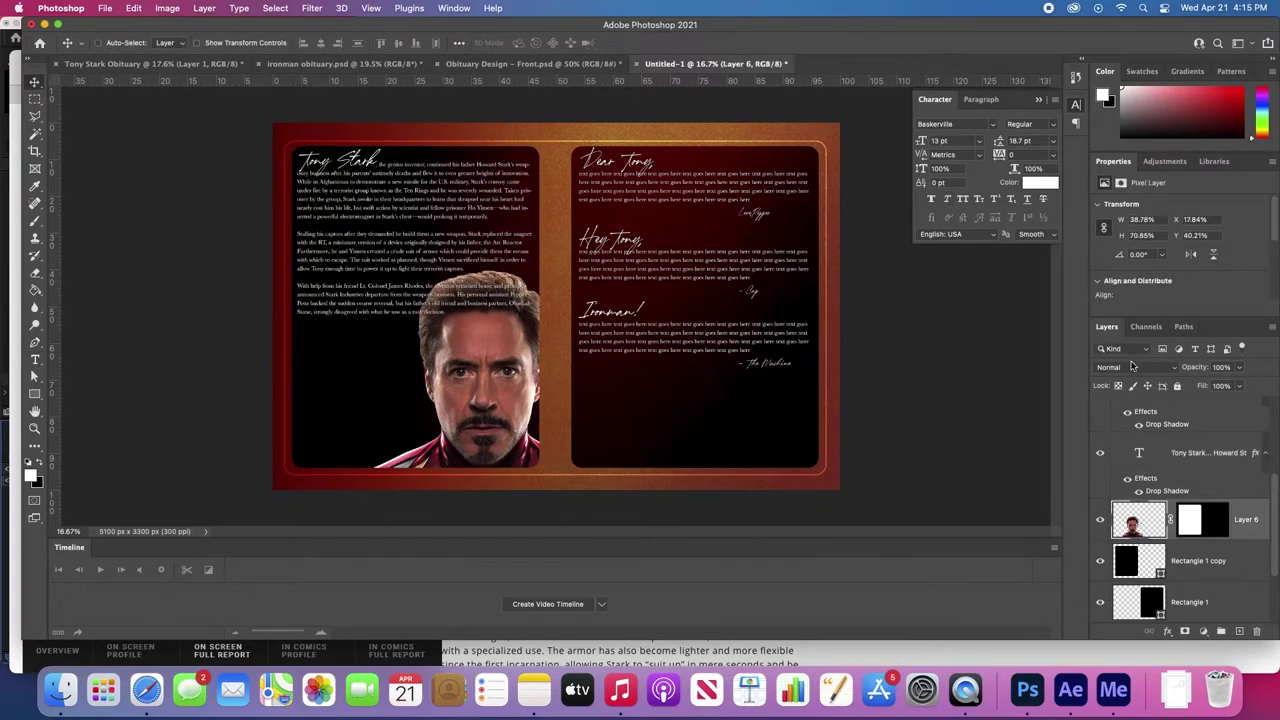
{"action": "left_click", "coordinate": [1132, 366]}
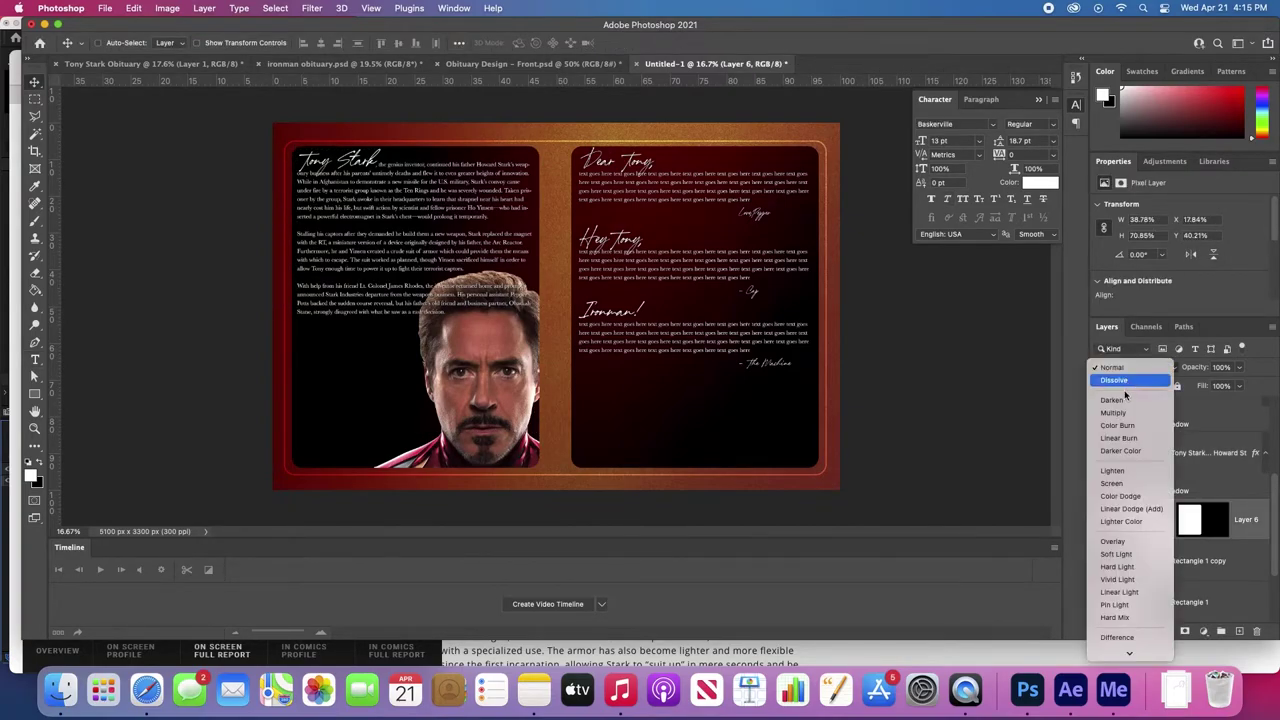
{"action": "left_click", "coordinate": [1118, 484]}
{"action": "key", "text": "z"}
{"action": "left_click_drag", "start_coordinate": [430, 318], "coordinate": [430, 316]}
{"action": "left_click_drag", "start_coordinate": [428, 316], "coordinate": [418, 313]}
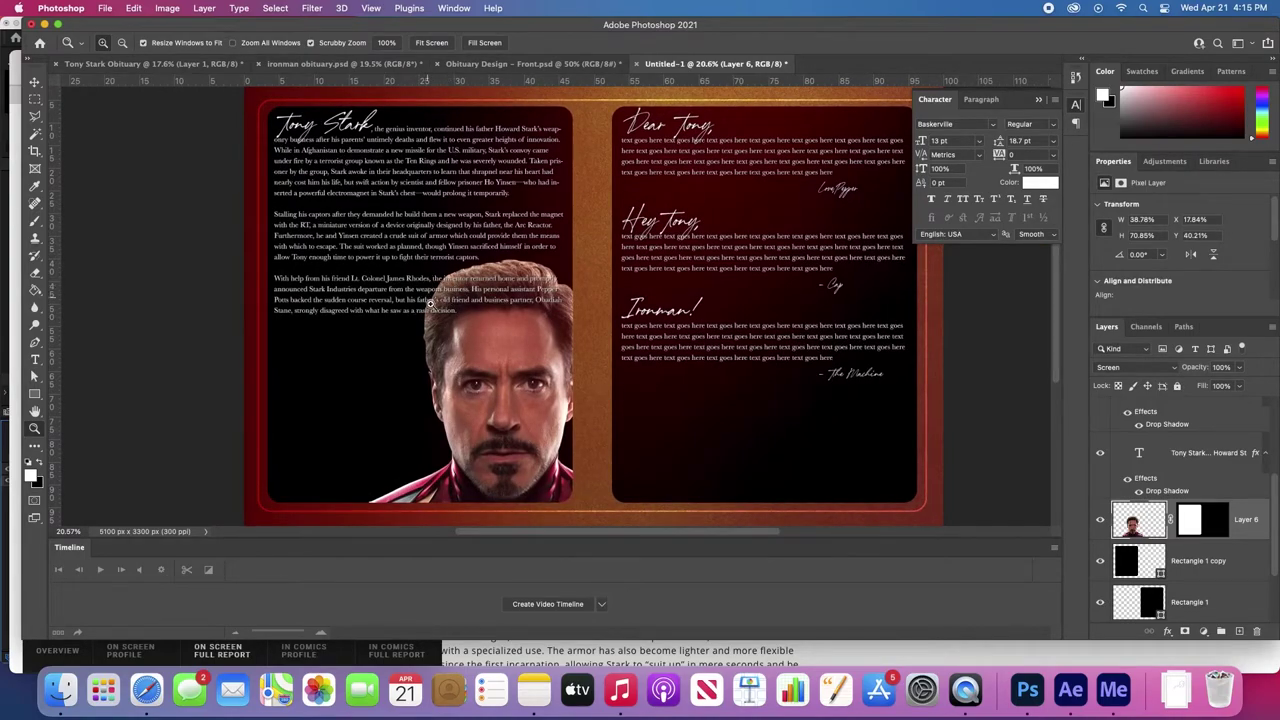
{"action": "key", "text": "v"}
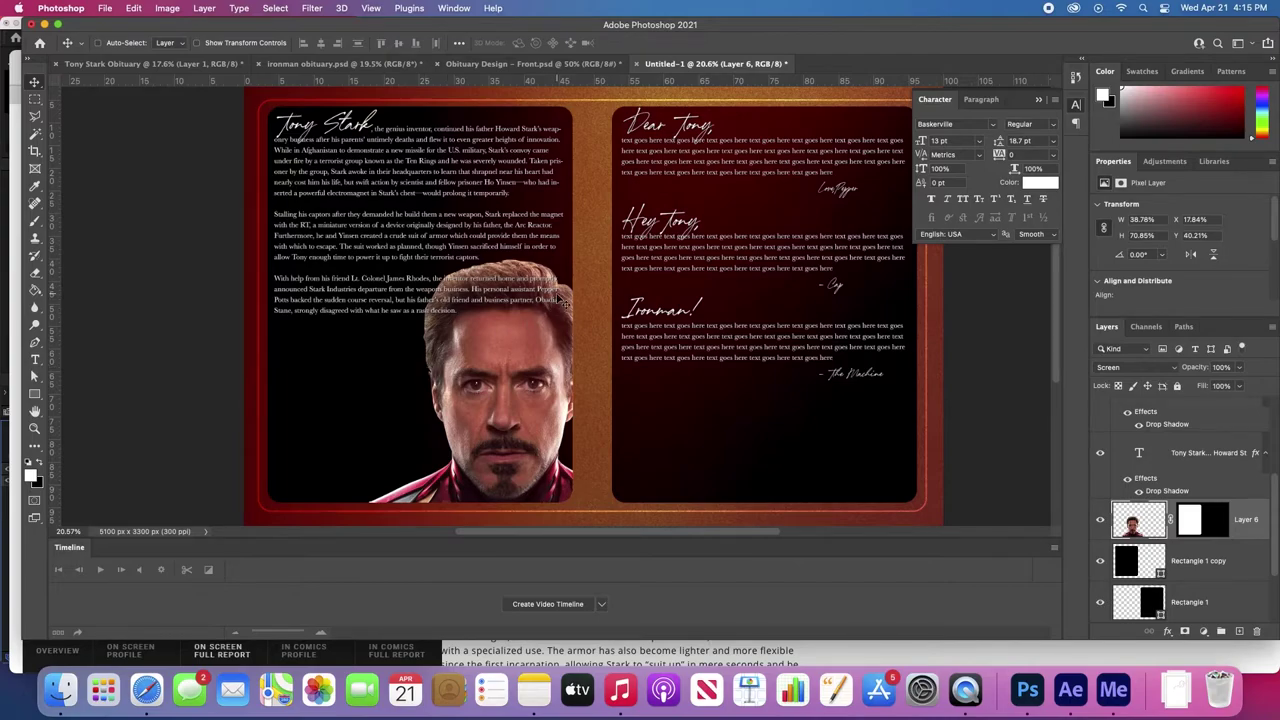
{"action": "key", "text": "p"}
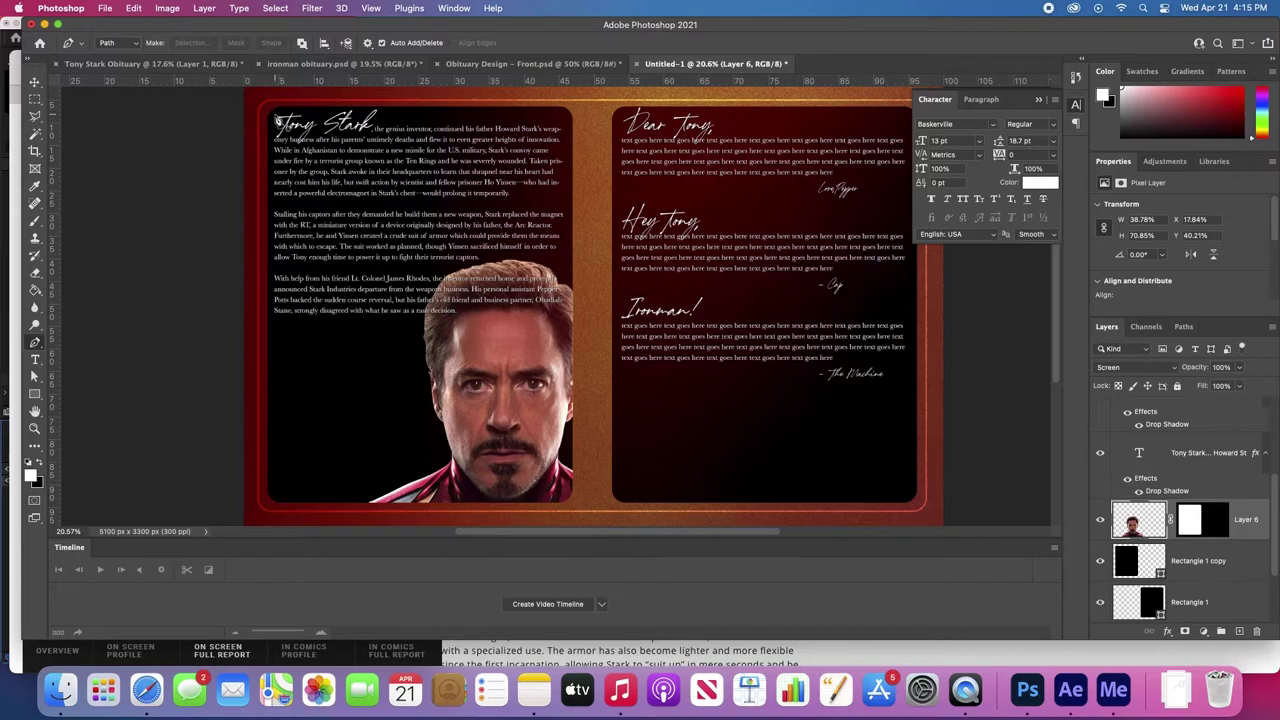
{"action": "key", "text": "u"}
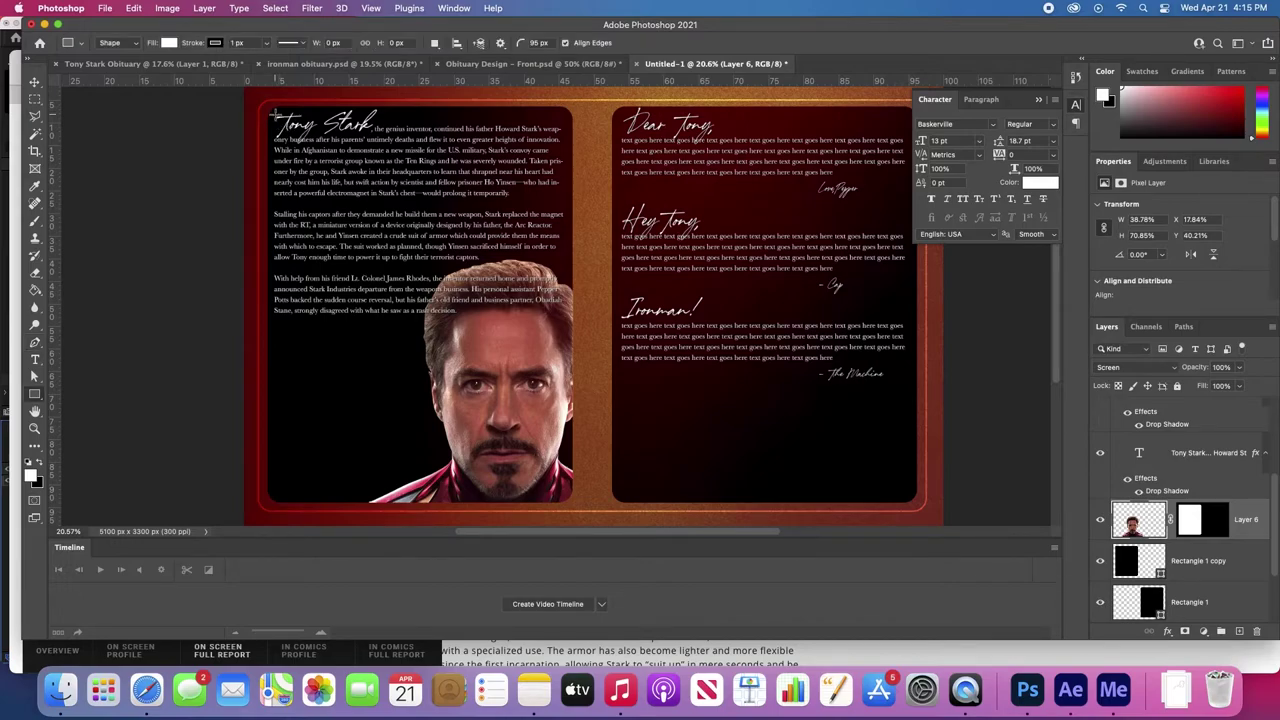
{"action": "left_click", "coordinate": [34, 394]}
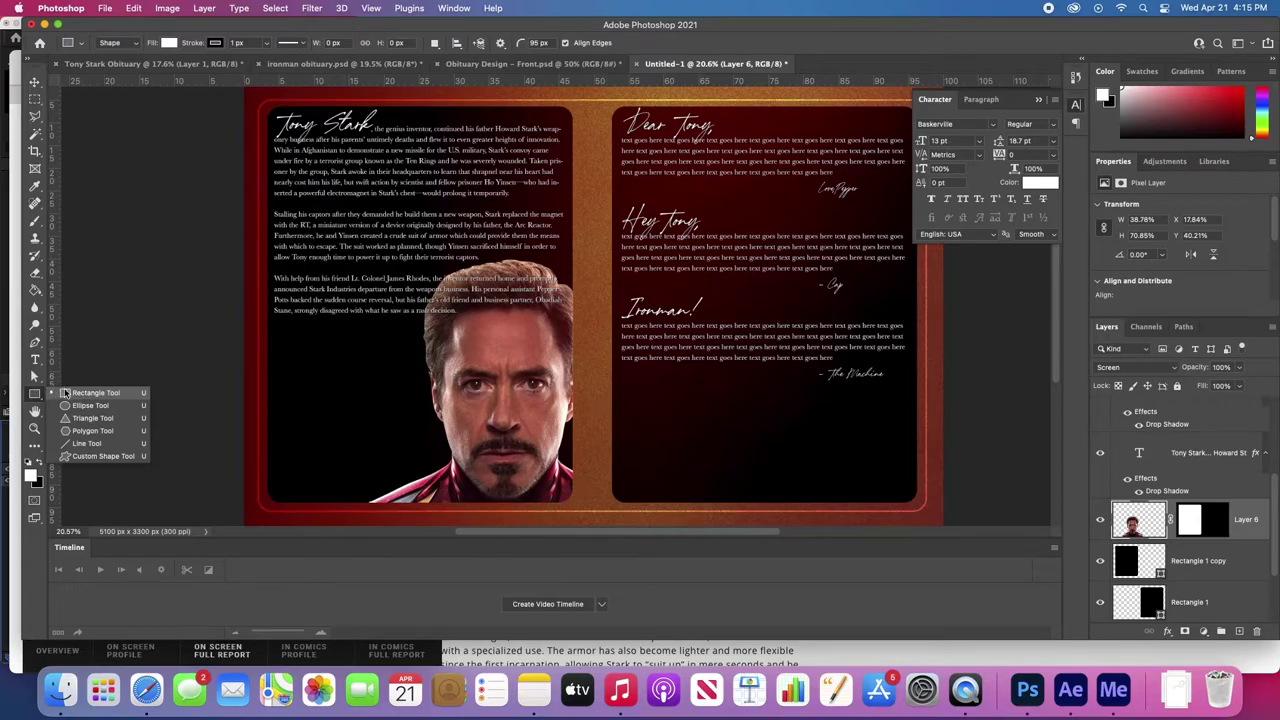
{"action": "left_click", "coordinate": [65, 392]}
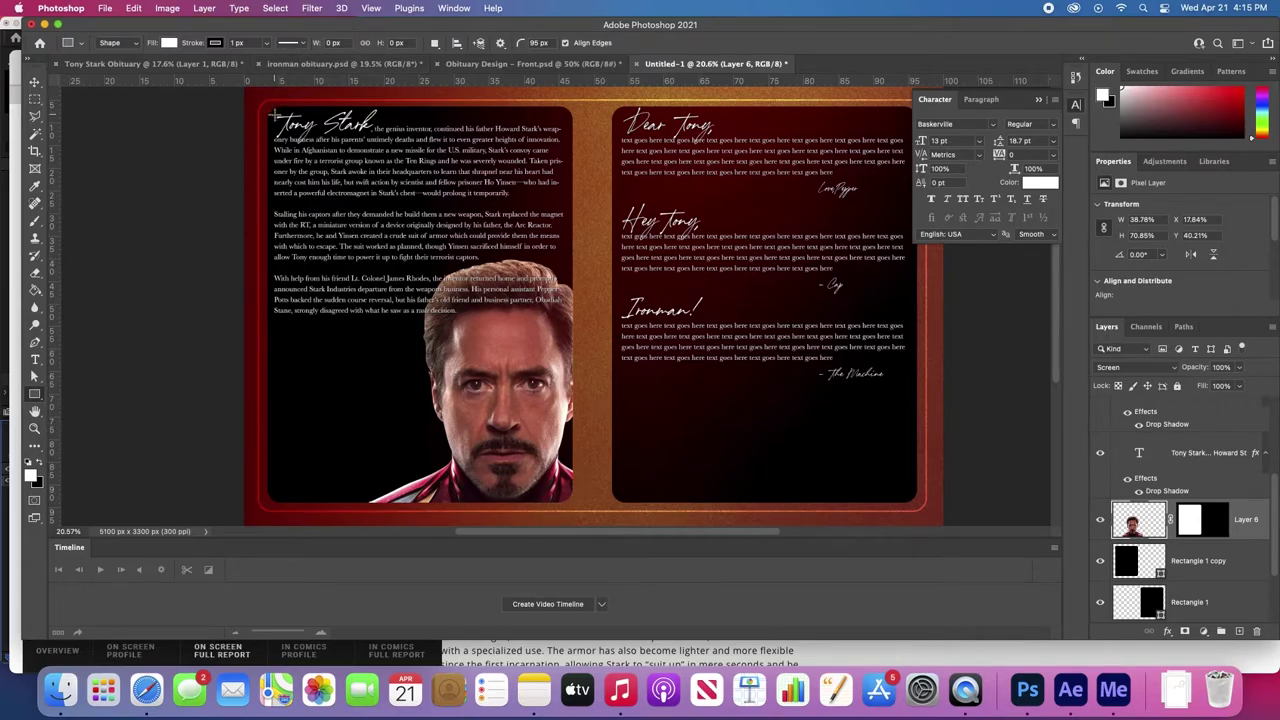
{"action": "left_click_drag", "start_coordinate": [271, 114], "coordinate": [567, 458]}
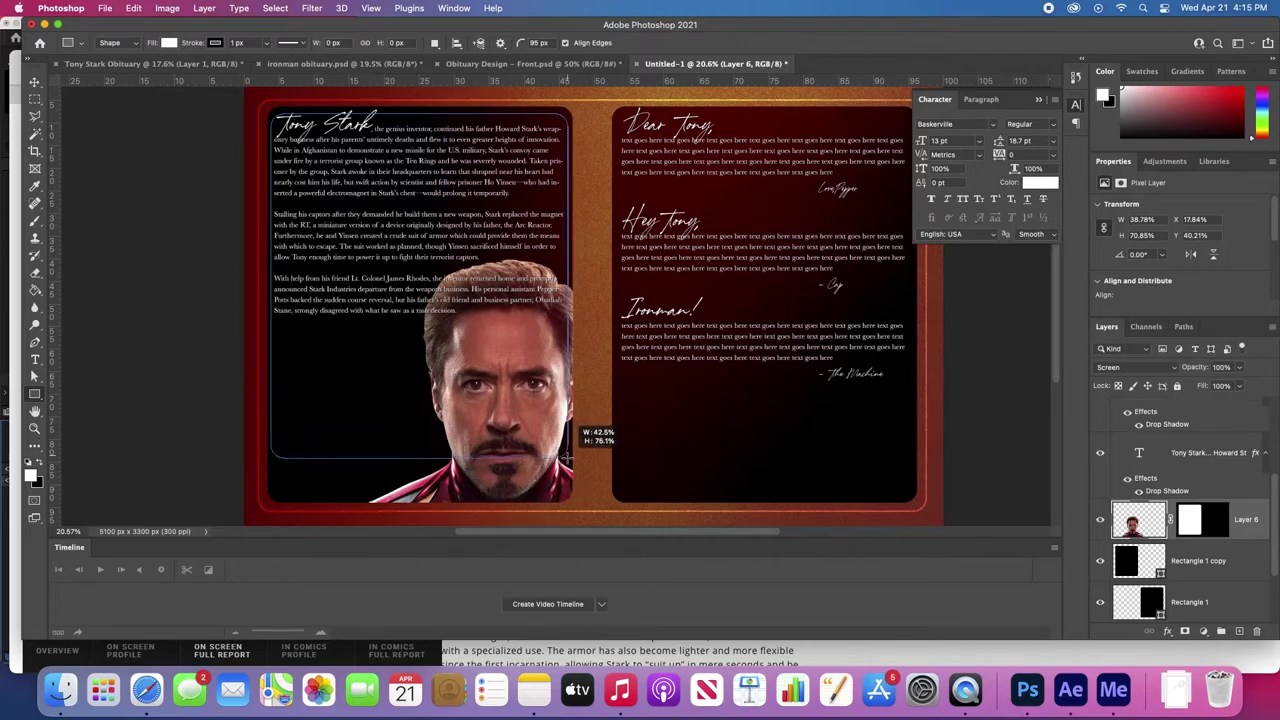
{"action": "key", "text": "super+z"}
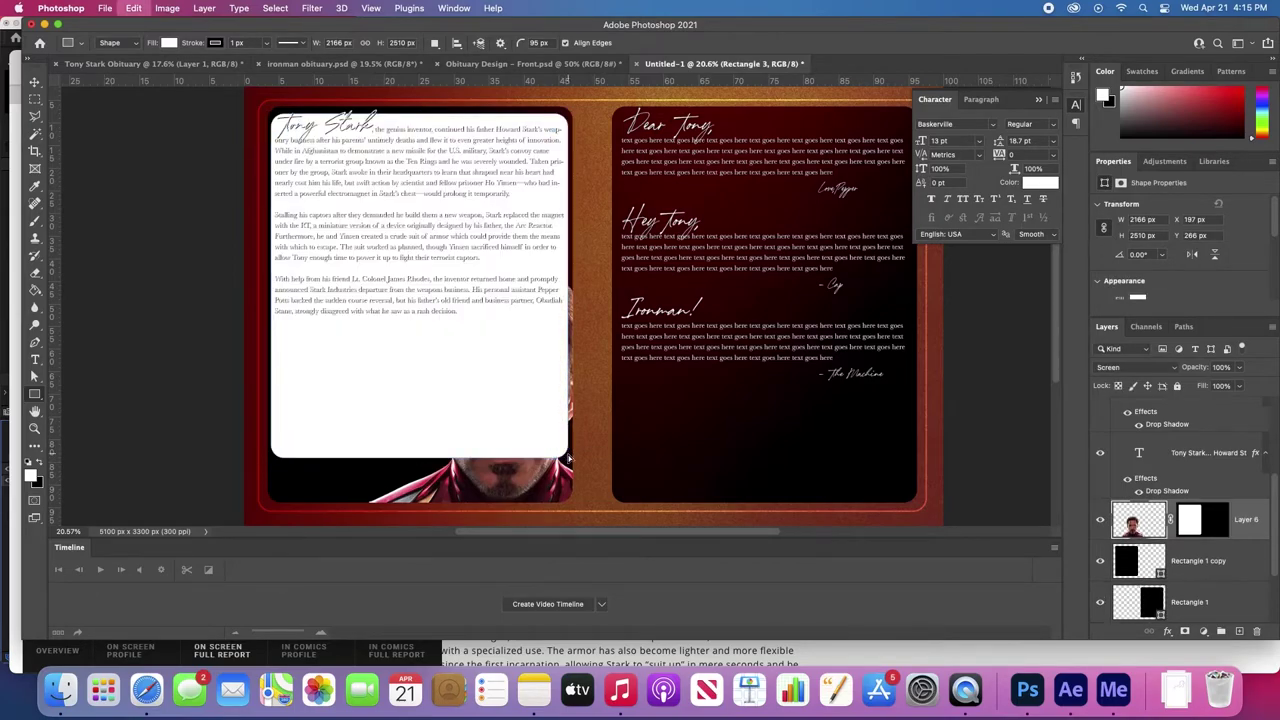
- Start a Pen path along the biography panel's upper and right edges, following the portrait's hair and the left side of the face
{"action": "key", "text": "p"}
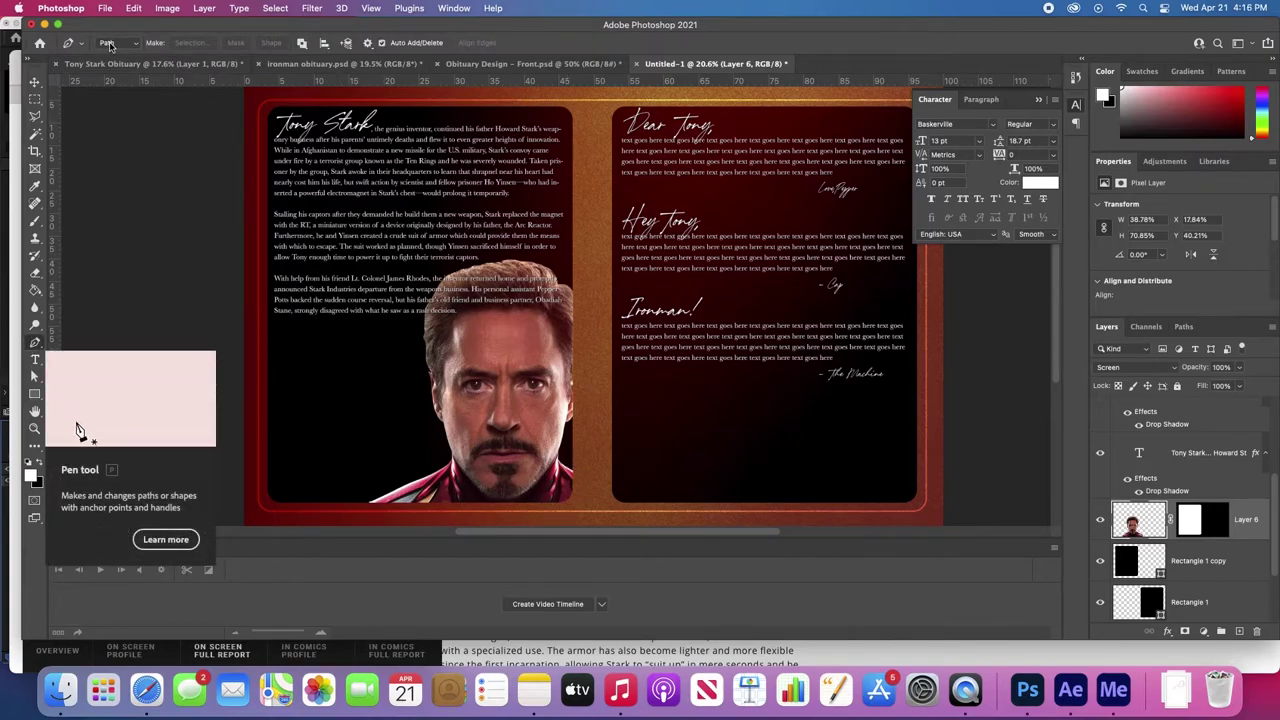
{"action": "left_click", "coordinate": [276, 112]}
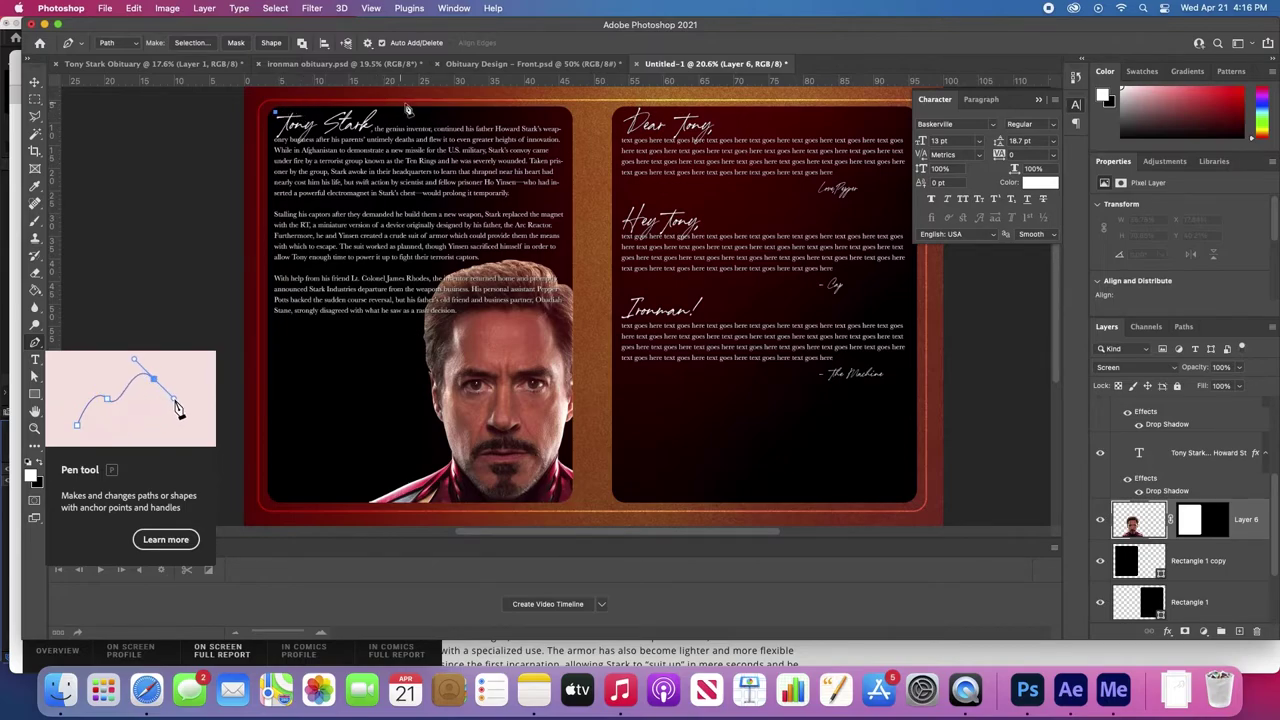
{"action": "left_click", "coordinate": [565, 113]}
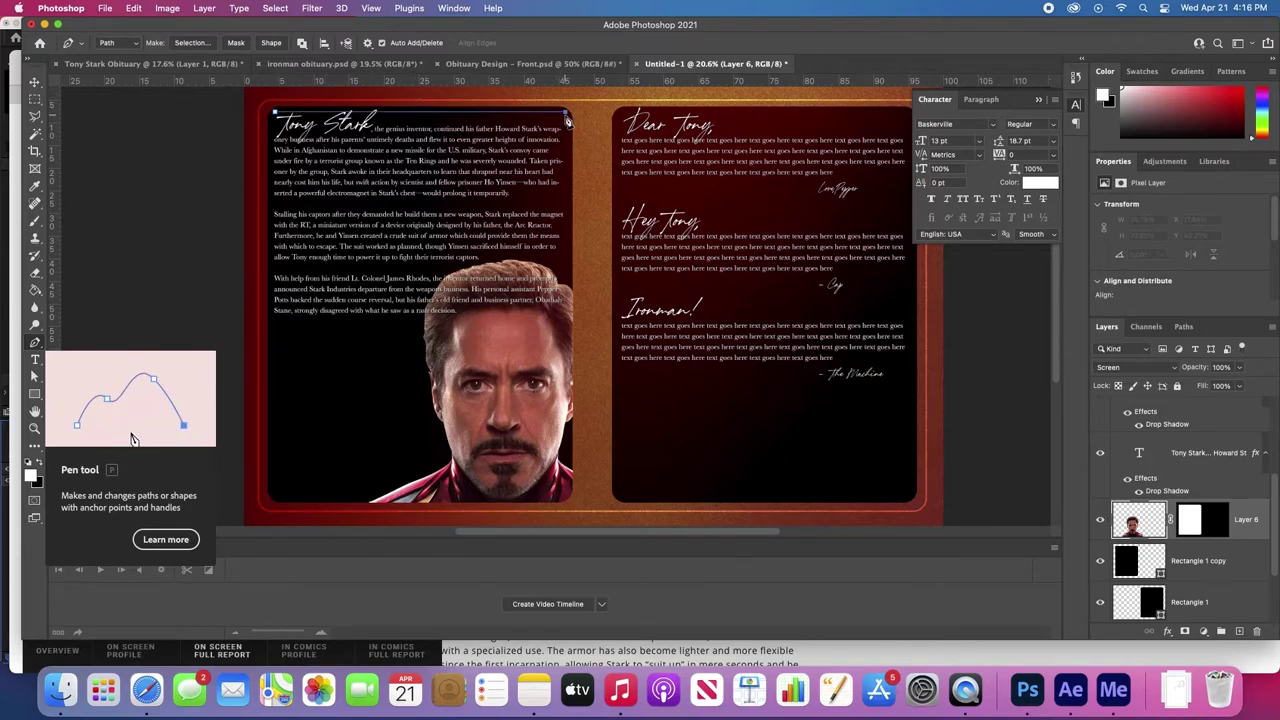
{"action": "left_click", "coordinate": [566, 284]}
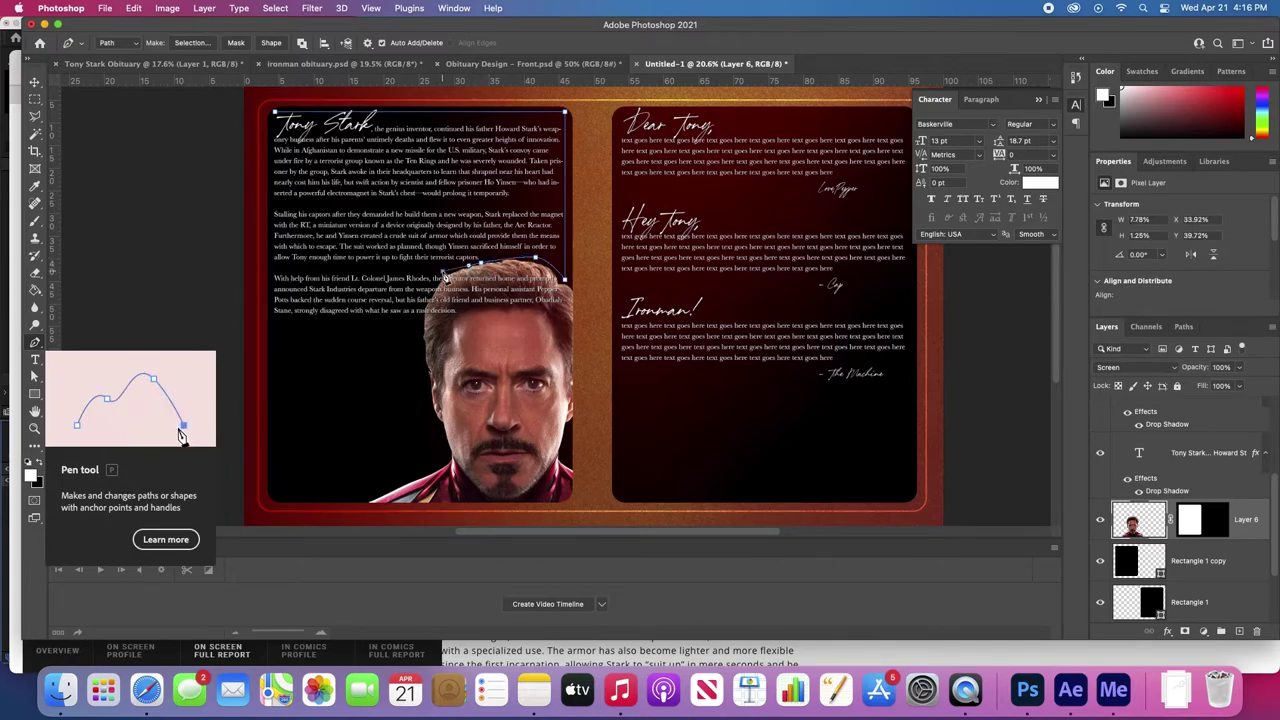
{"action": "left_click", "coordinate": [420, 298]}
{"action": "left_click", "coordinate": [425, 365]}
{"action": "left_click", "coordinate": [432, 410]}
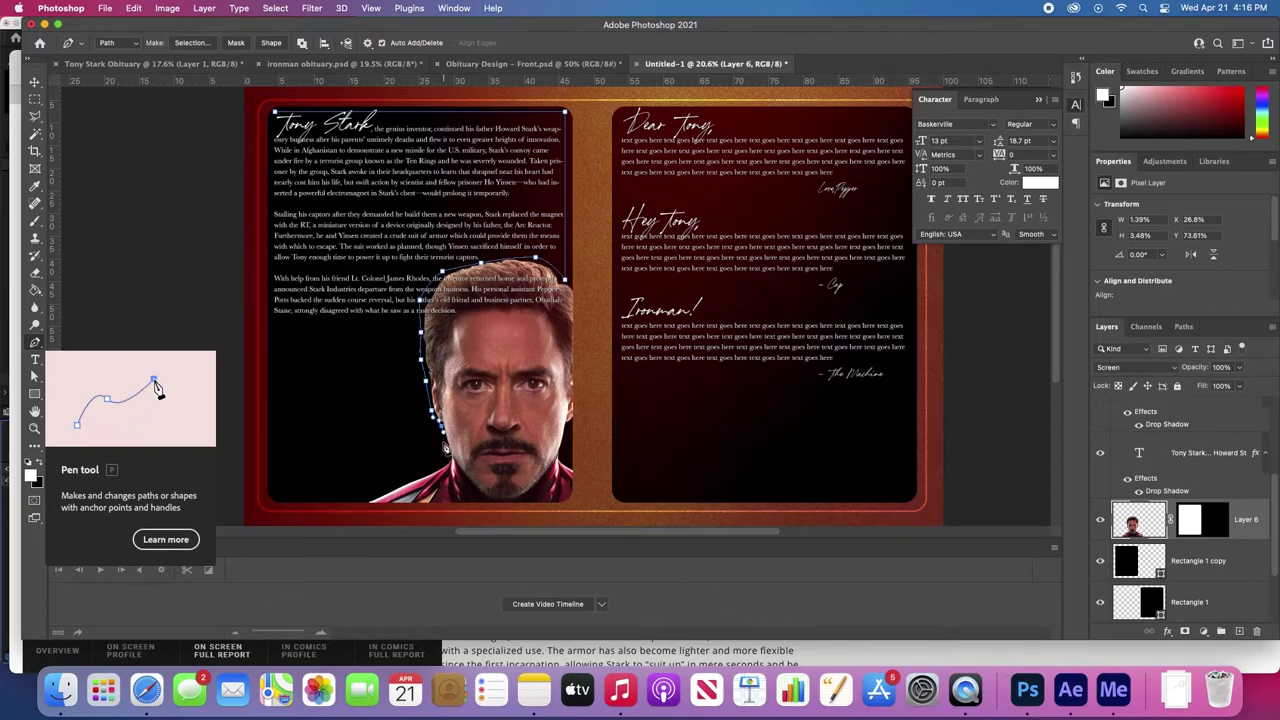
- Continue the path down the portrait's neck and shoulder and along the panel's lower and left edges, closing it at the starting point
{"action": "left_click", "coordinate": [447, 458]}
{"action": "left_click", "coordinate": [424, 477]}
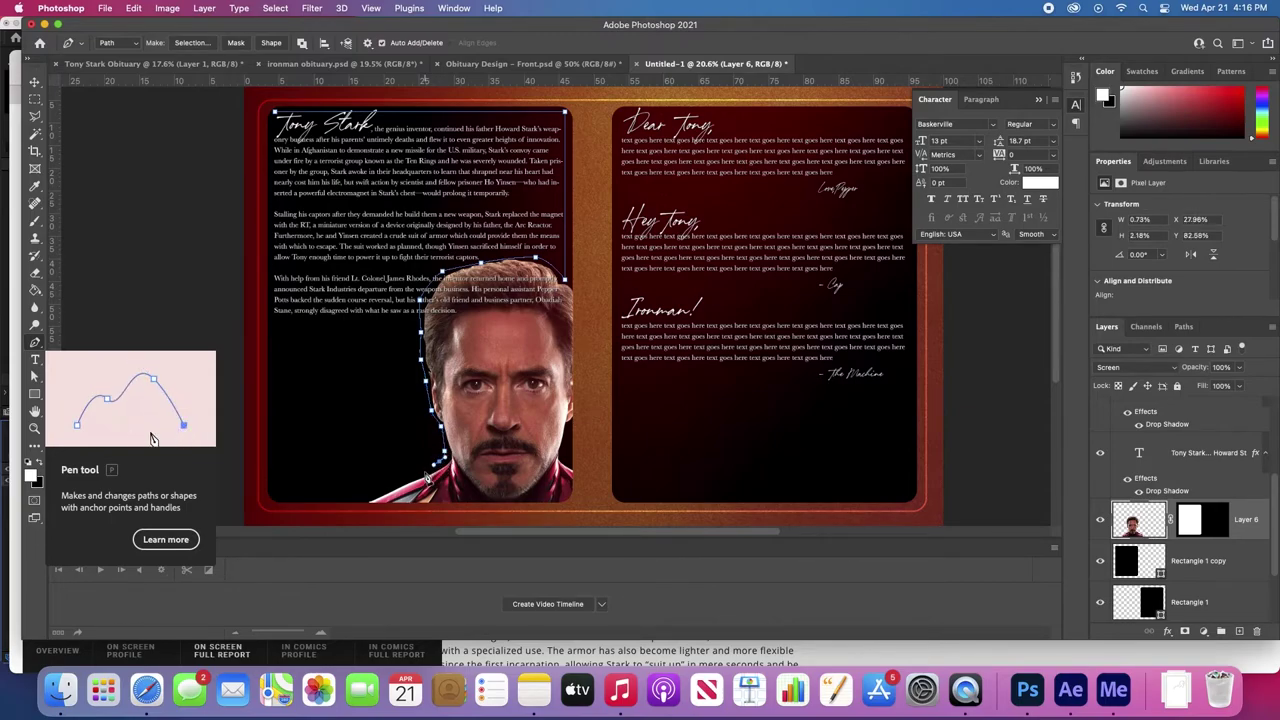
{"action": "left_click", "coordinate": [373, 496]}
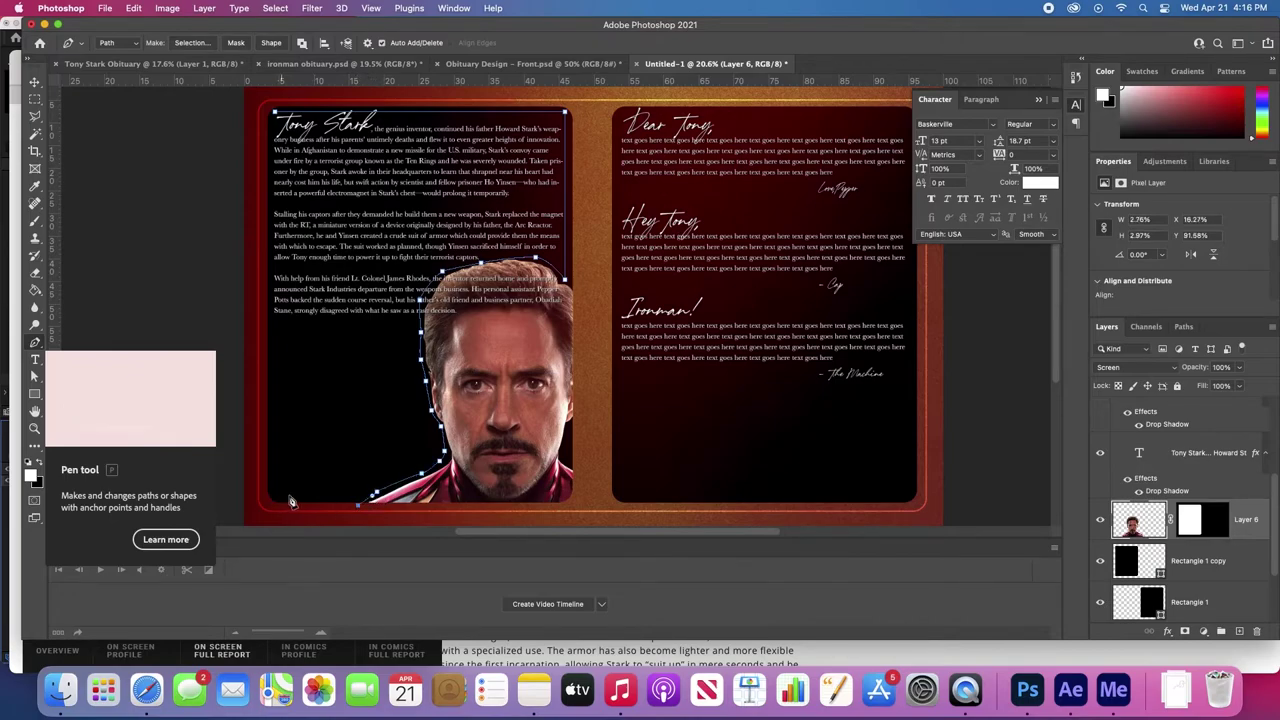
{"action": "left_click", "coordinate": [370, 505]}
{"action": "left_click", "coordinate": [277, 501]}
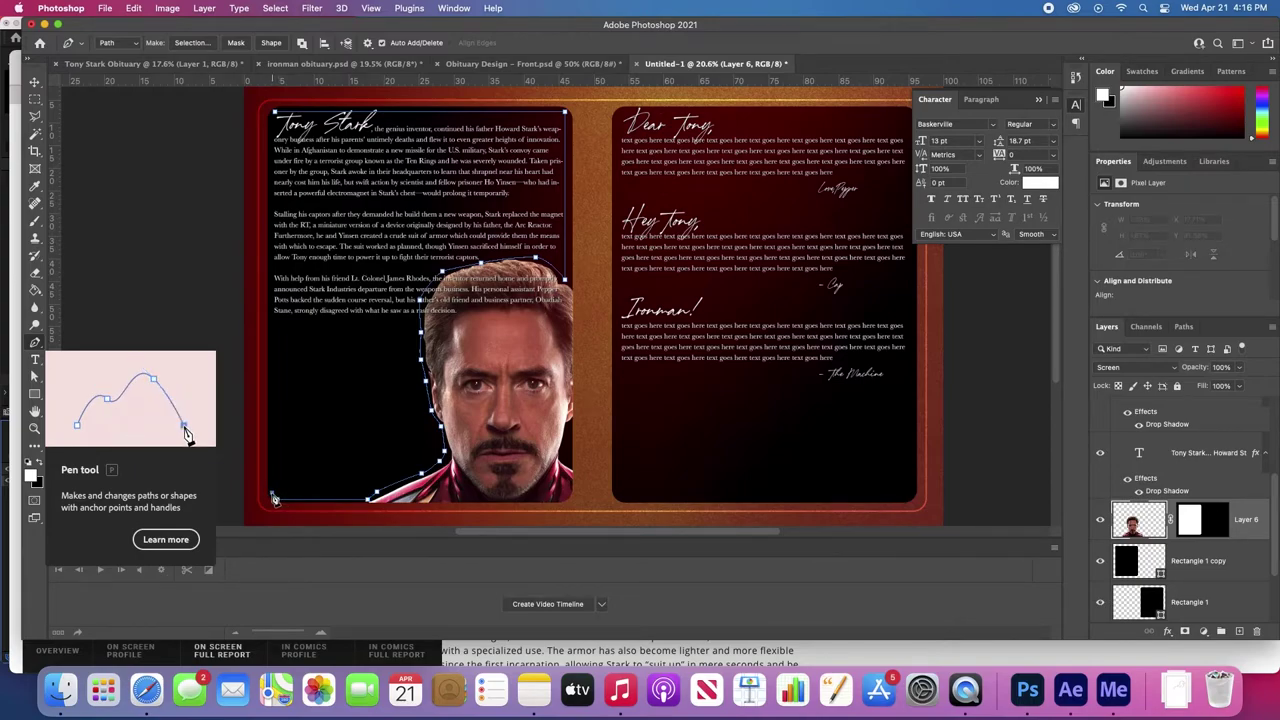
{"action": "left_click", "coordinate": [277, 115]}
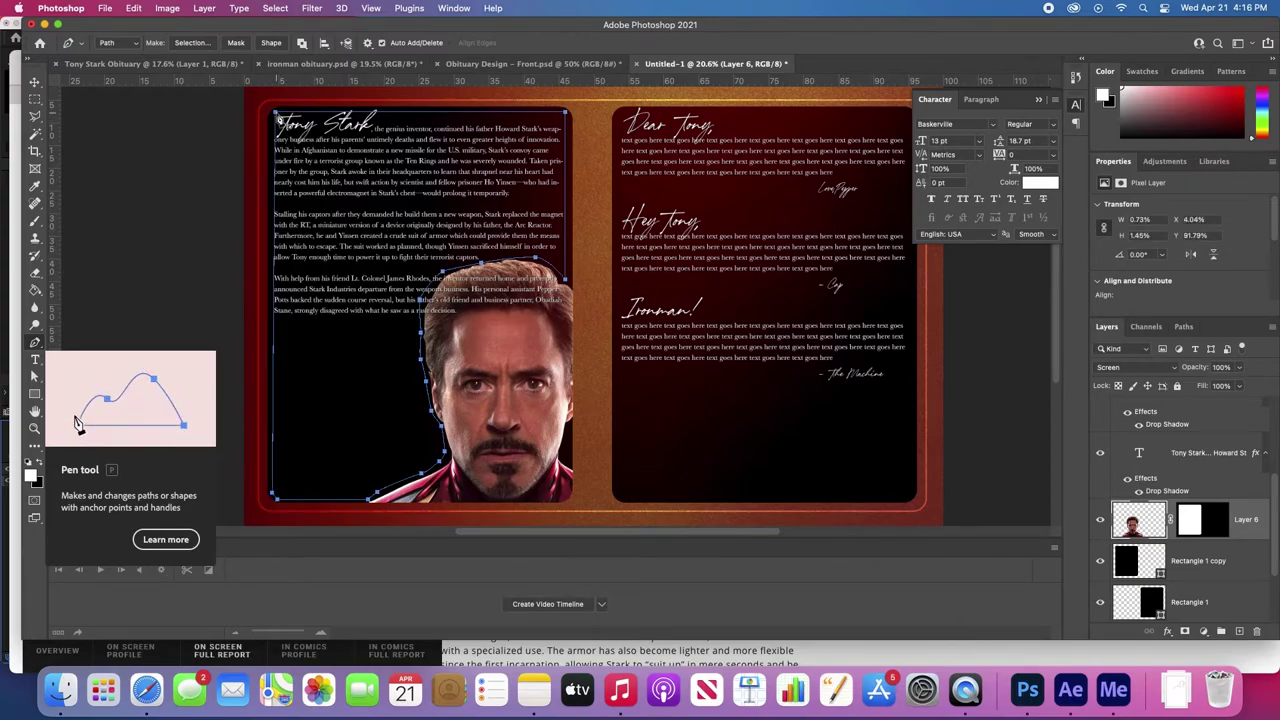
{"action": "key", "text": "super+z"}
{"action": "key", "text": "shift+super+z"}
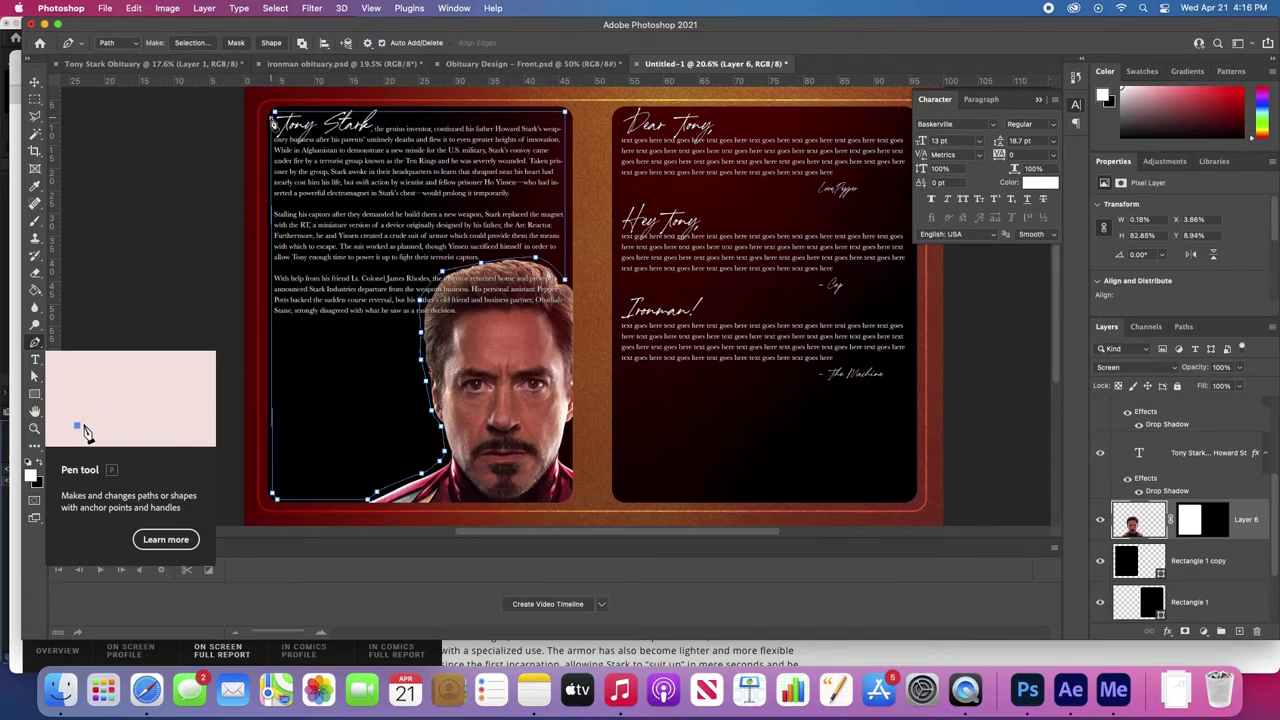
{"action": "key", "text": "v"}
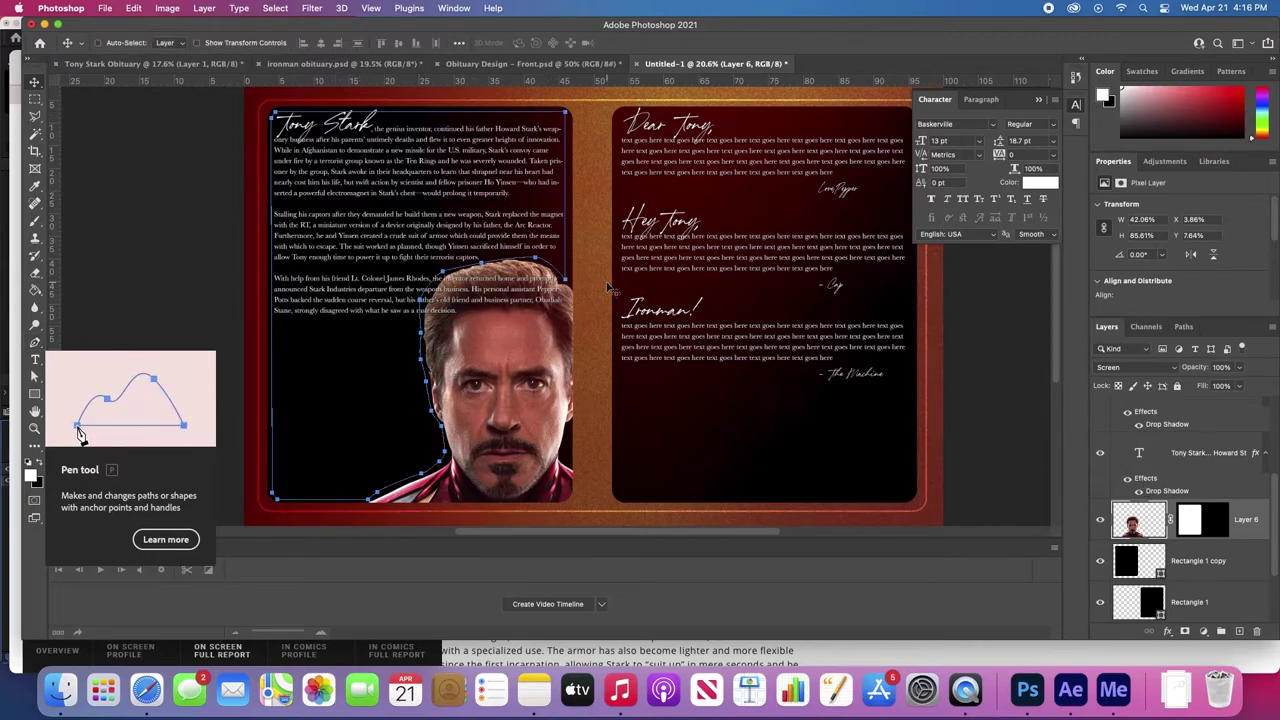
- Cut the biography text from its old text box and paste it into a new text area shaped by the path around the portrait
{"action": "key", "text": "t"}
{"action": "left_click", "coordinate": [372, 146]}
{"action": "key", "text": "BackSpace"}
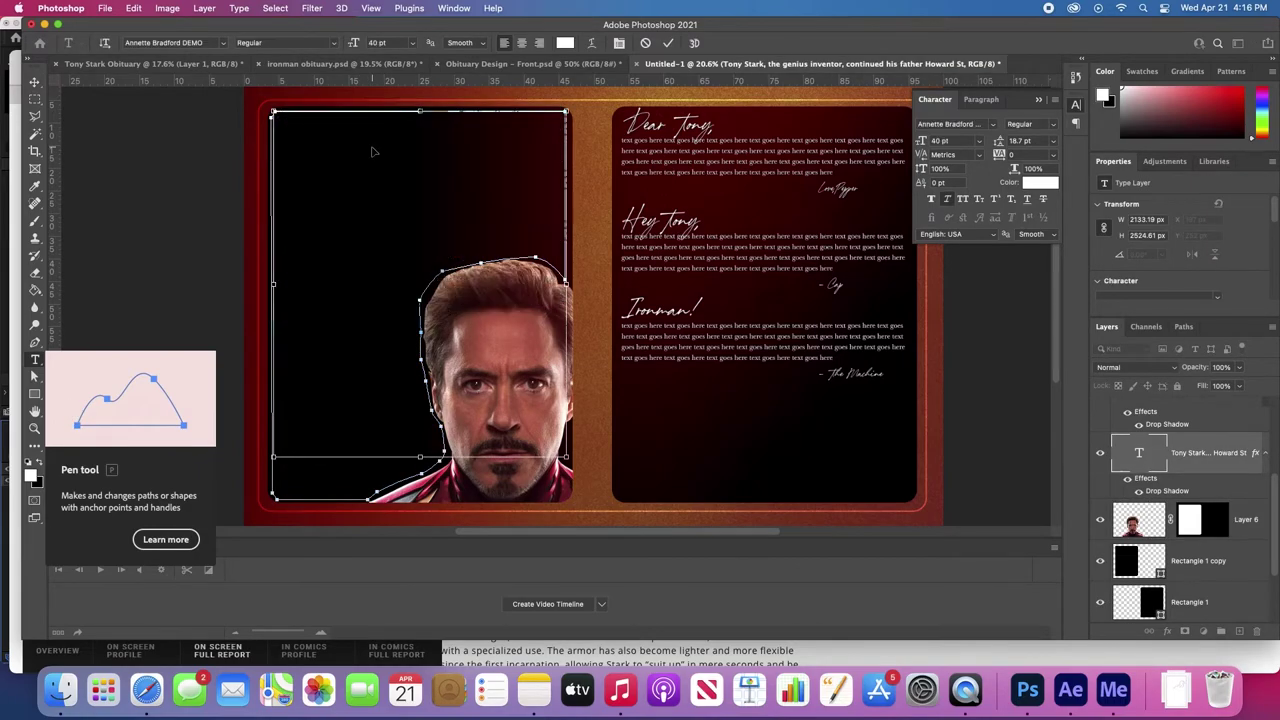
{"action": "left_click", "coordinate": [1141, 455]}
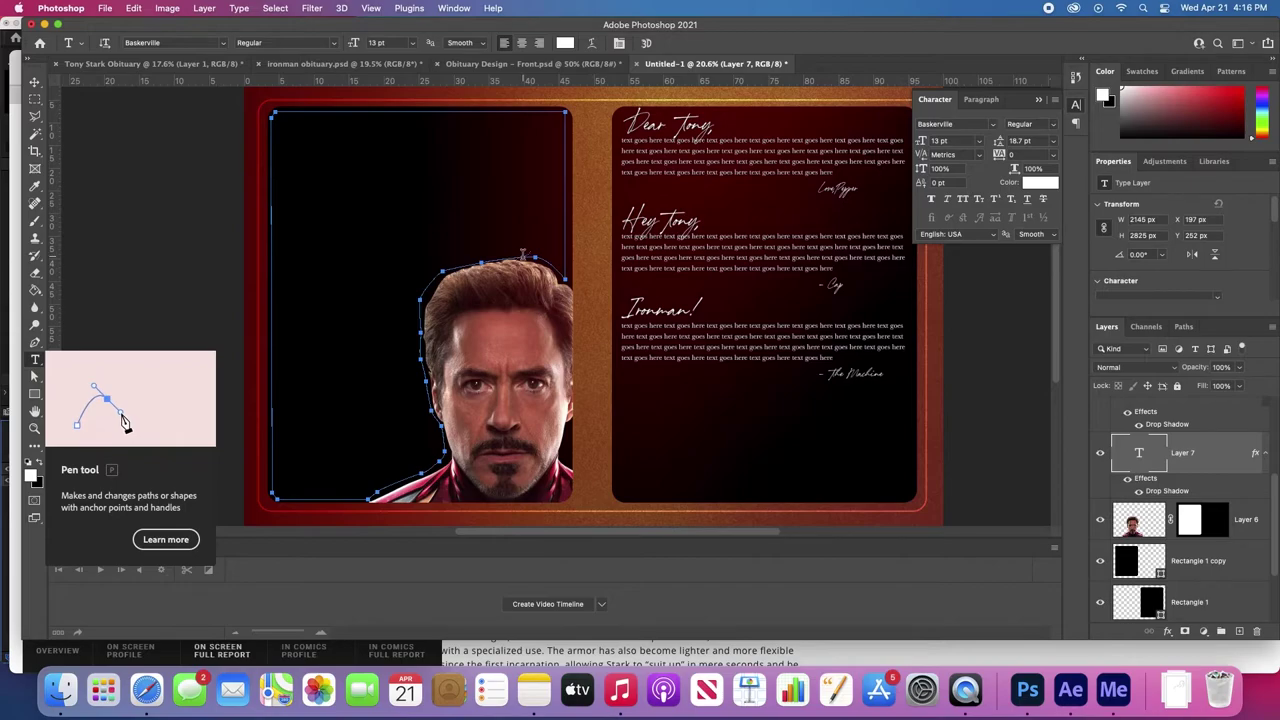
{"action": "left_click", "coordinate": [294, 133]}
{"action": "key", "text": "super+v"}
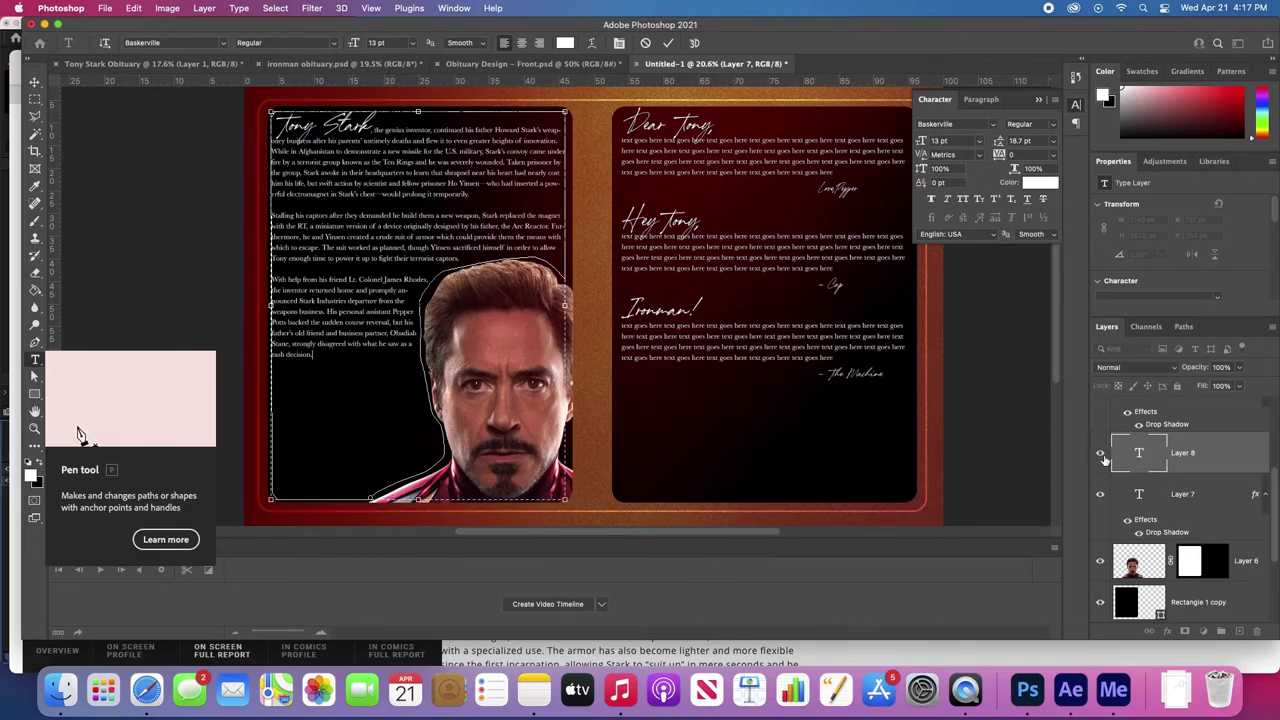
{"action": "left_click", "coordinate": [1144, 453]}
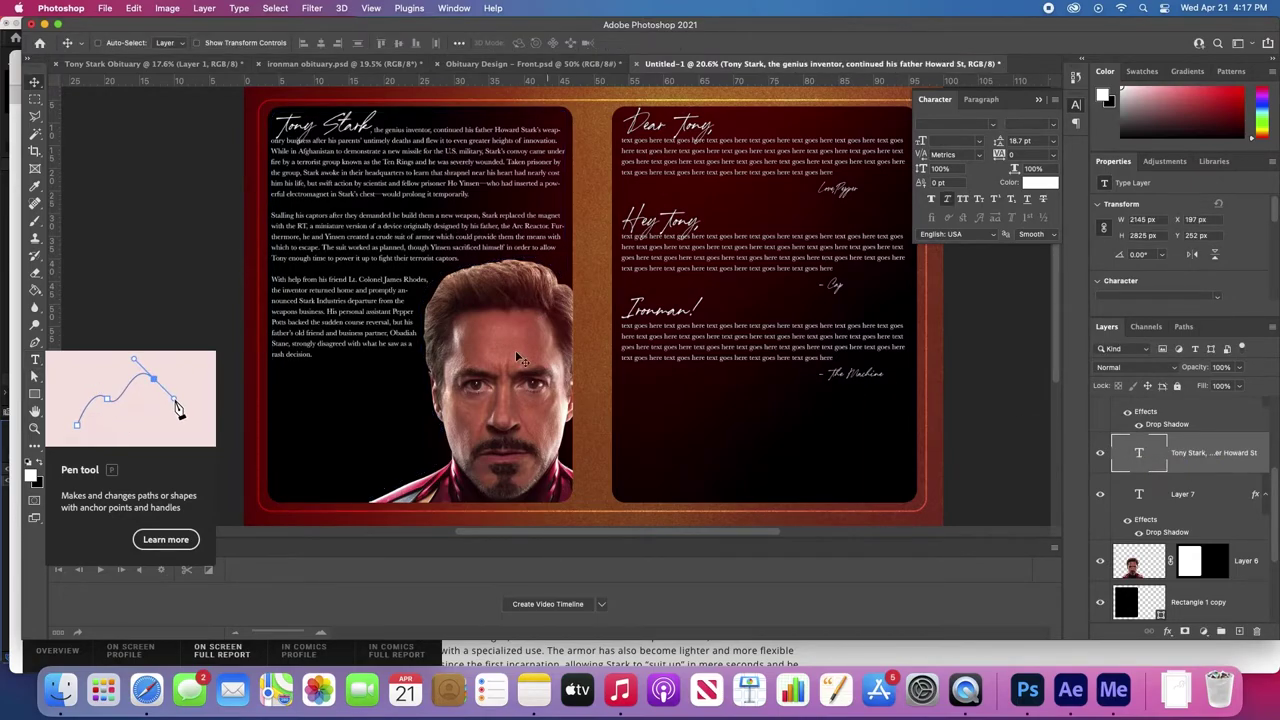
- Switch to Safari and copy the two paragraphs from "Stark worked overtime in his lab" through "he was indeed Iron Man."
{"action": "key", "text": "t"}
{"action": "left_click", "coordinate": [332, 350]}
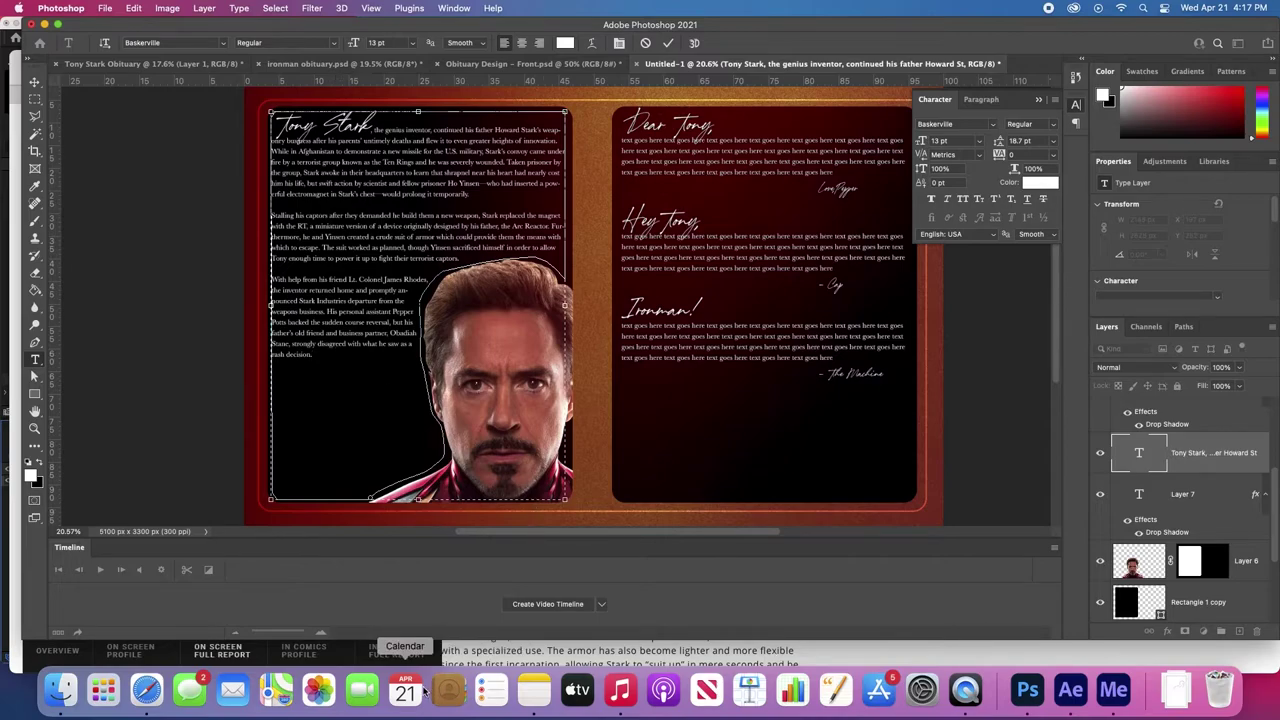
{"action": "left_click", "coordinate": [146, 690]}
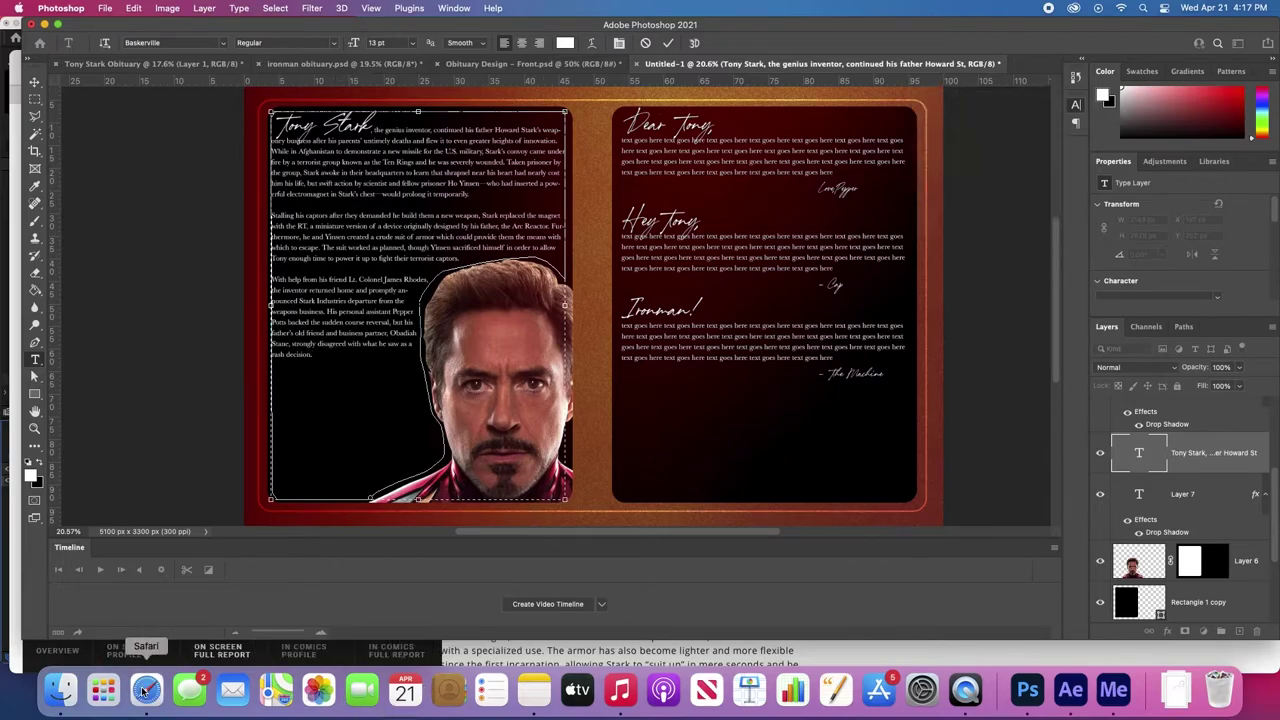
{"action": "scroll", "coordinate": [512, 510], "scroll_direction": "up", "scroll_amount": 5}
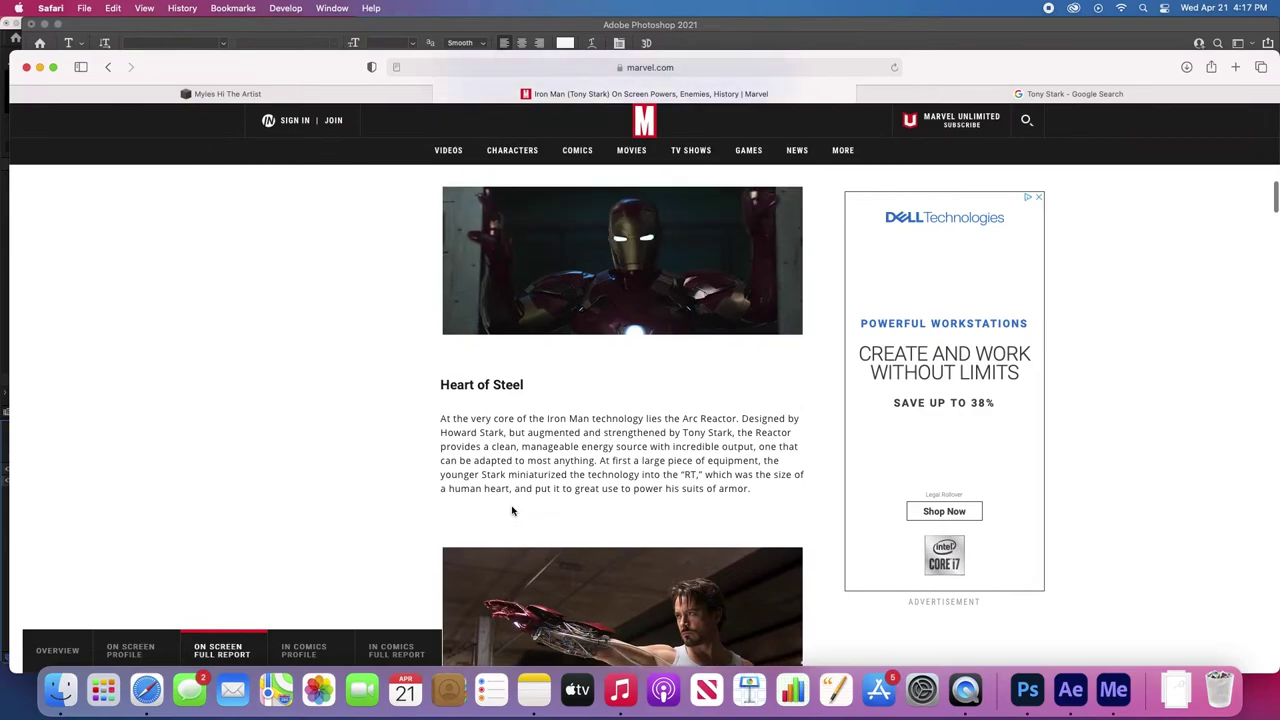
{"action": "scroll", "coordinate": [512, 510], "scroll_direction": "up", "scroll_amount": 4}
{"action": "left_click", "coordinate": [510, 515]}
{"action": "scroll", "coordinate": [510, 515], "scroll_direction": "up", "scroll_amount": 1}
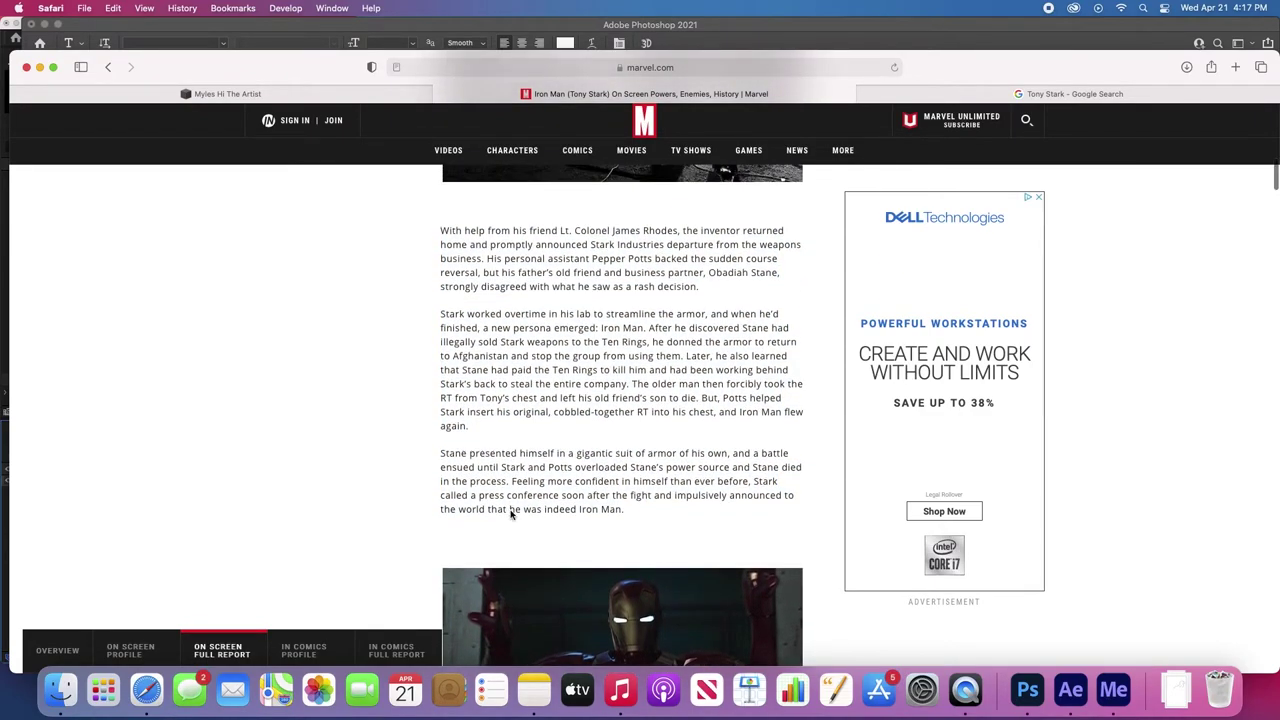
{"action": "left_click_drag", "start_coordinate": [441, 314], "coordinate": [665, 516]}
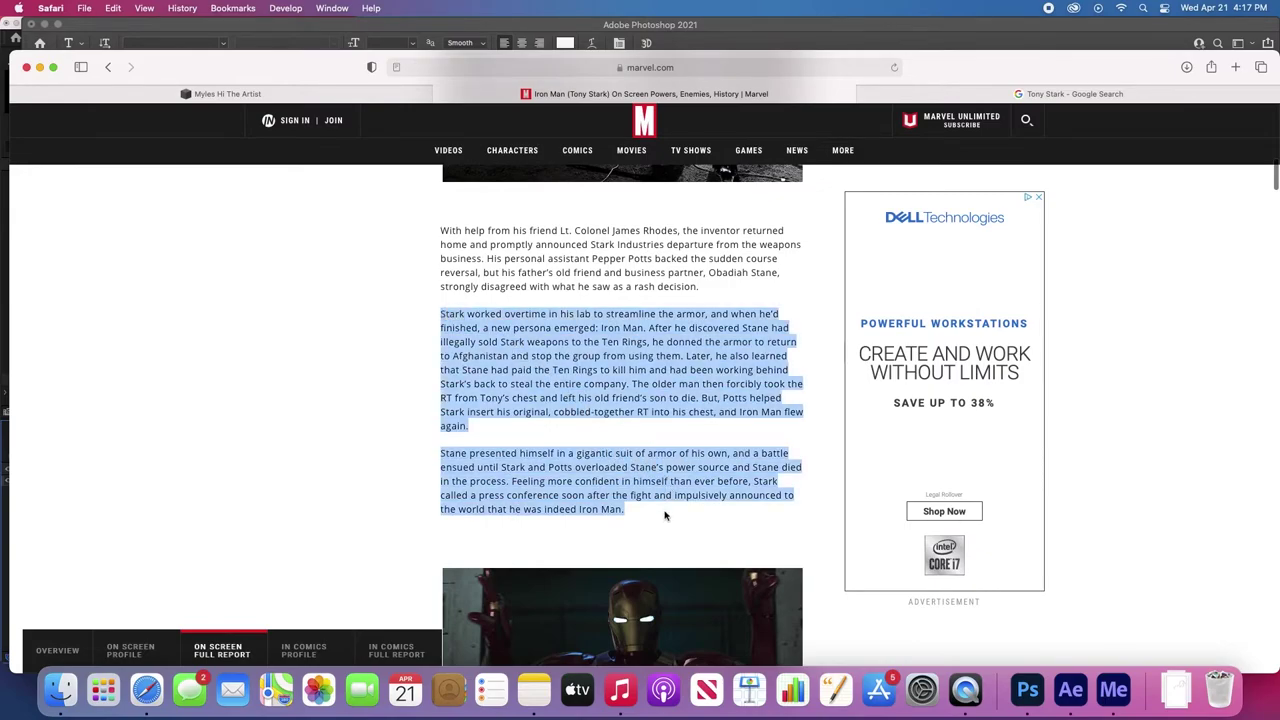
- Return to Photoshop and paste the copied paragraphs below "rash decision." in the shaped biography text
{"action": "left_click", "coordinate": [677, 28]}
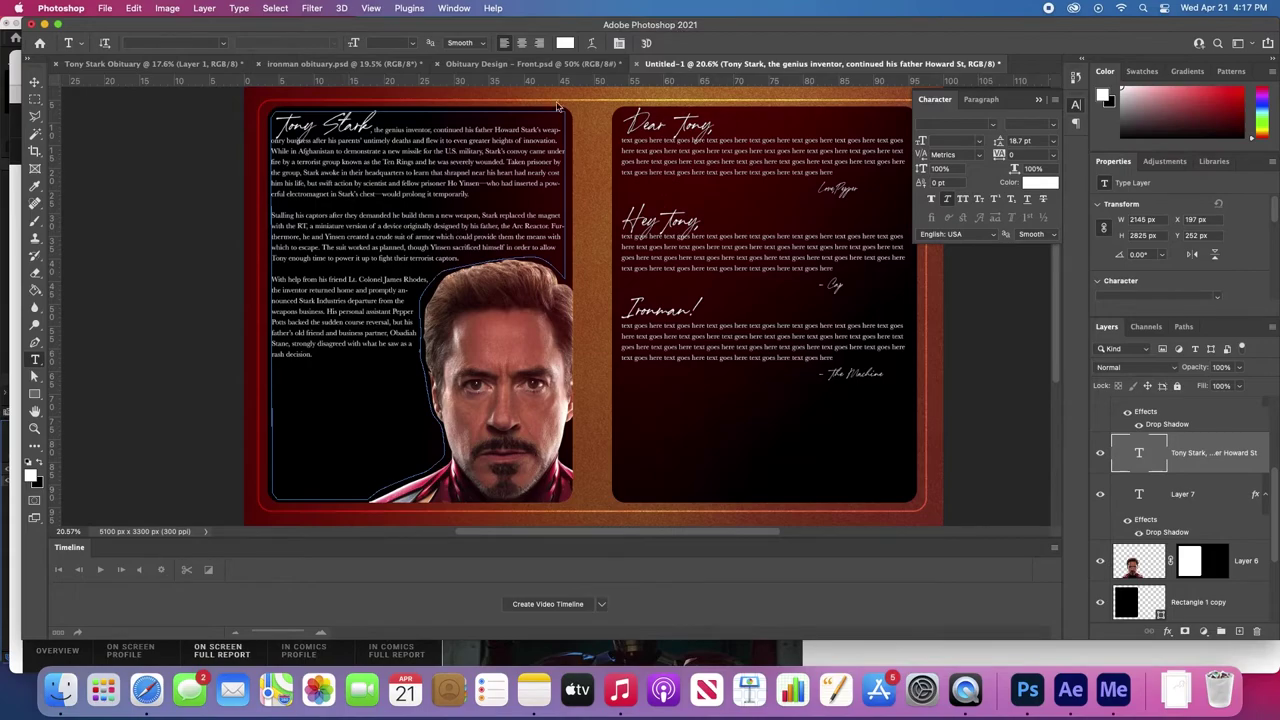
{"action": "left_click", "coordinate": [322, 349]}
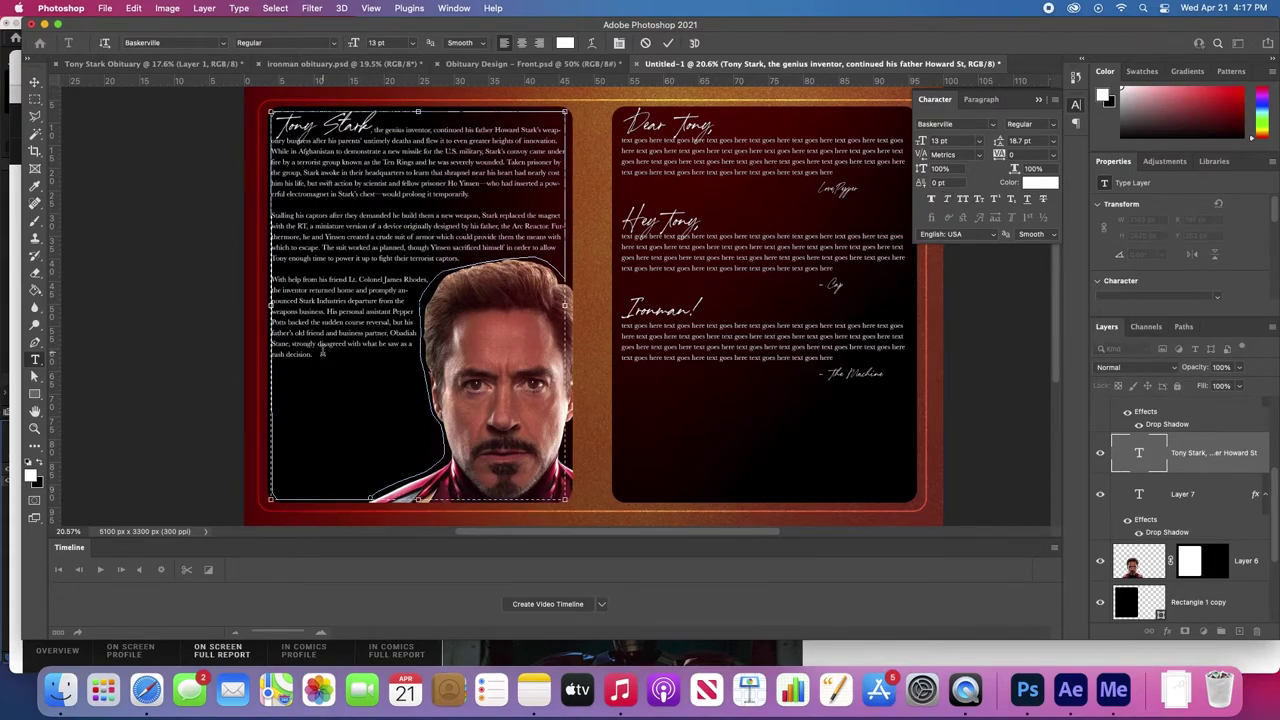
{"action": "key", "text": "super+v"}
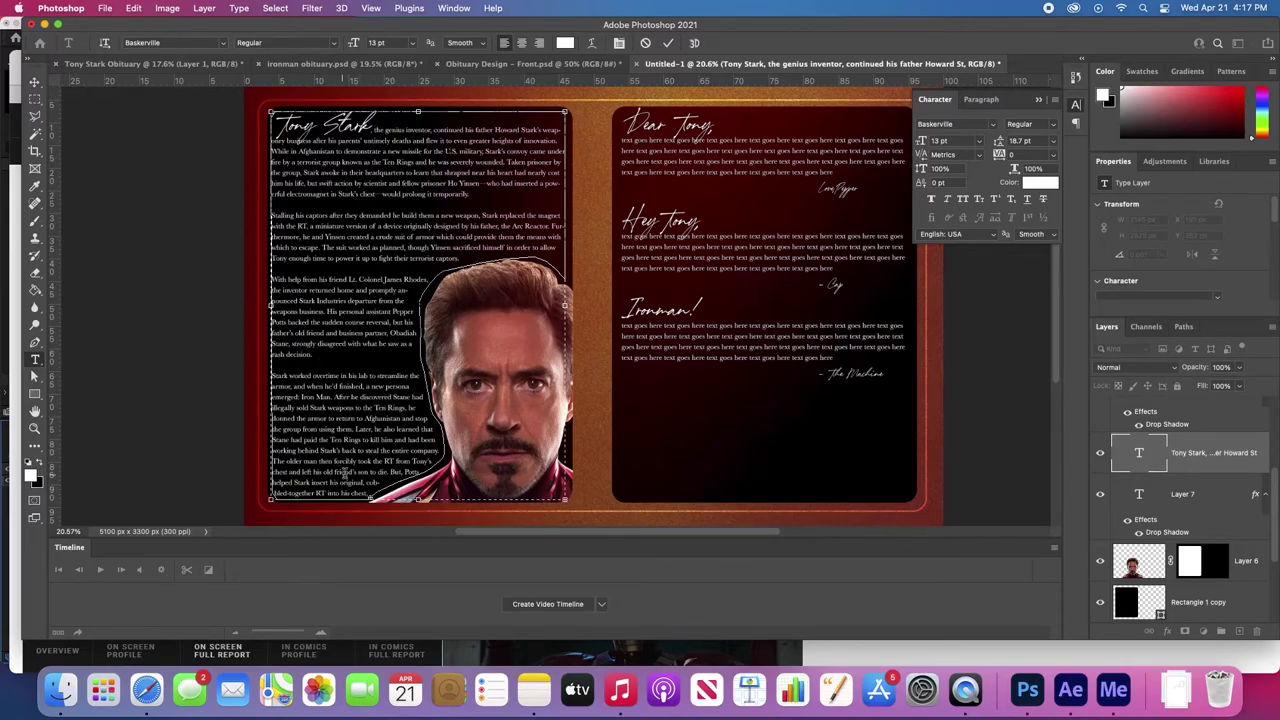
- Delete all biography text after "left his old friend's son to die." and commit the text
{"action": "left_click_drag", "start_coordinate": [391, 471], "coordinate": [497, 621]}
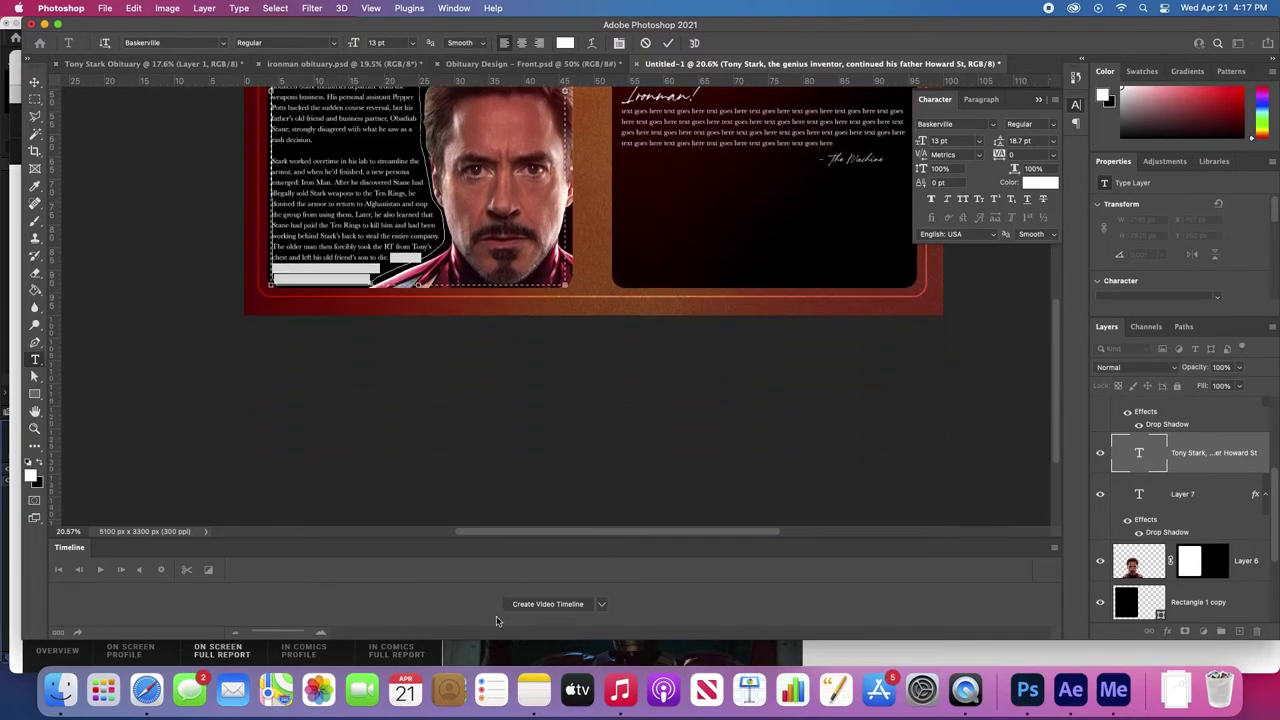
{"action": "key", "text": "super+v"}
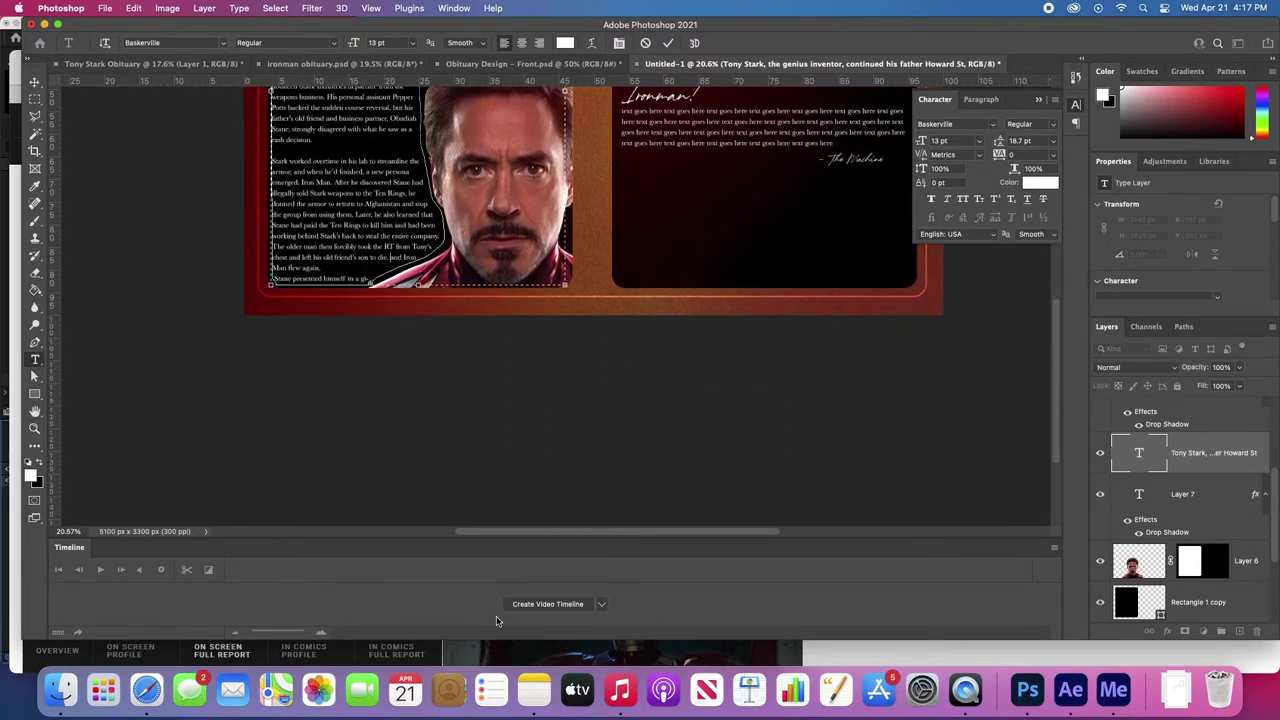
{"action": "key", "text": "shift+Down"}
{"action": "key", "text": "shift+Down"}
{"action": "type", "text": "frantic suit of armor of his own, and a battle ensued until Stark and Potts"}
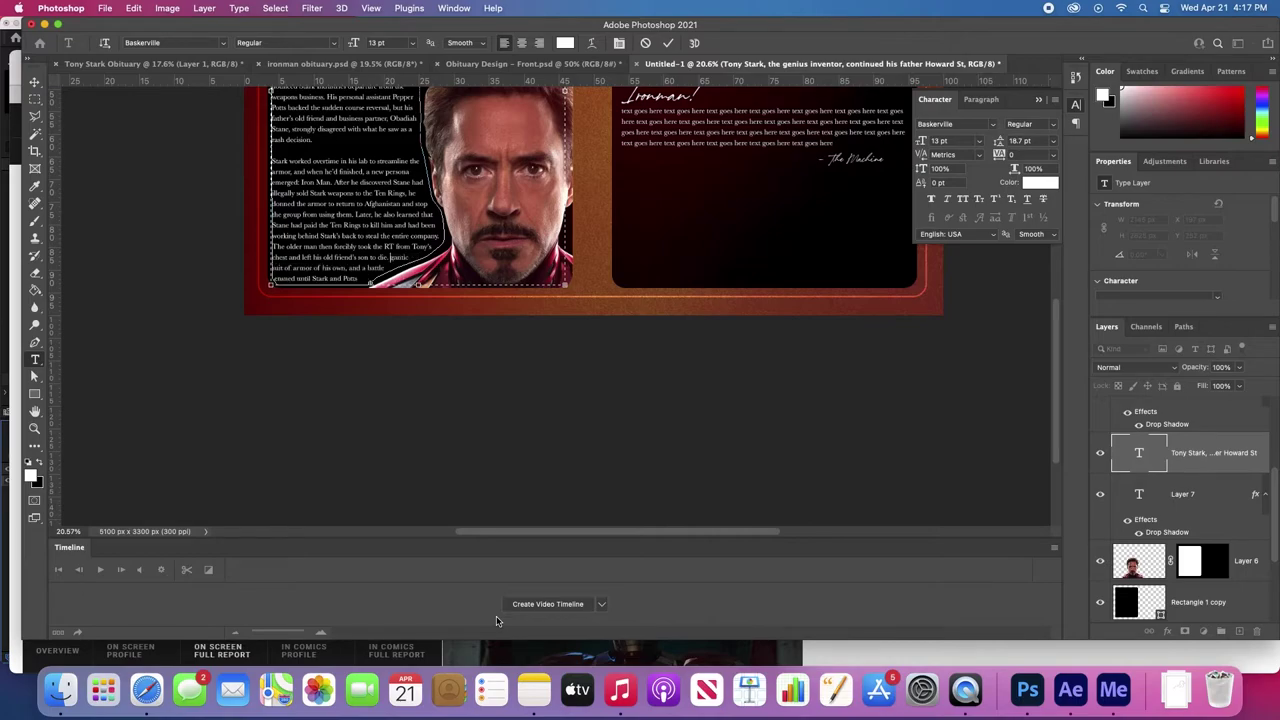
{"action": "key", "text": "shift+Down"}
{"action": "key", "text": "shift+Down"}
{"action": "key", "text": "super+v"}
{"action": "key", "text": "shift+Down"}
{"action": "key", "text": "shift+Down"}
{"action": "key", "text": "super+v"}
{"action": "key", "text": "shift+Down"}
{"action": "key", "text": "shift+Down"}
{"action": "key", "text": "super+v"}
{"action": "key", "text": "shift+Down"}
{"action": "key", "text": "shift+Down"}
{"action": "key", "text": "shift+Down"}
{"action": "key", "text": "BackSpace"}
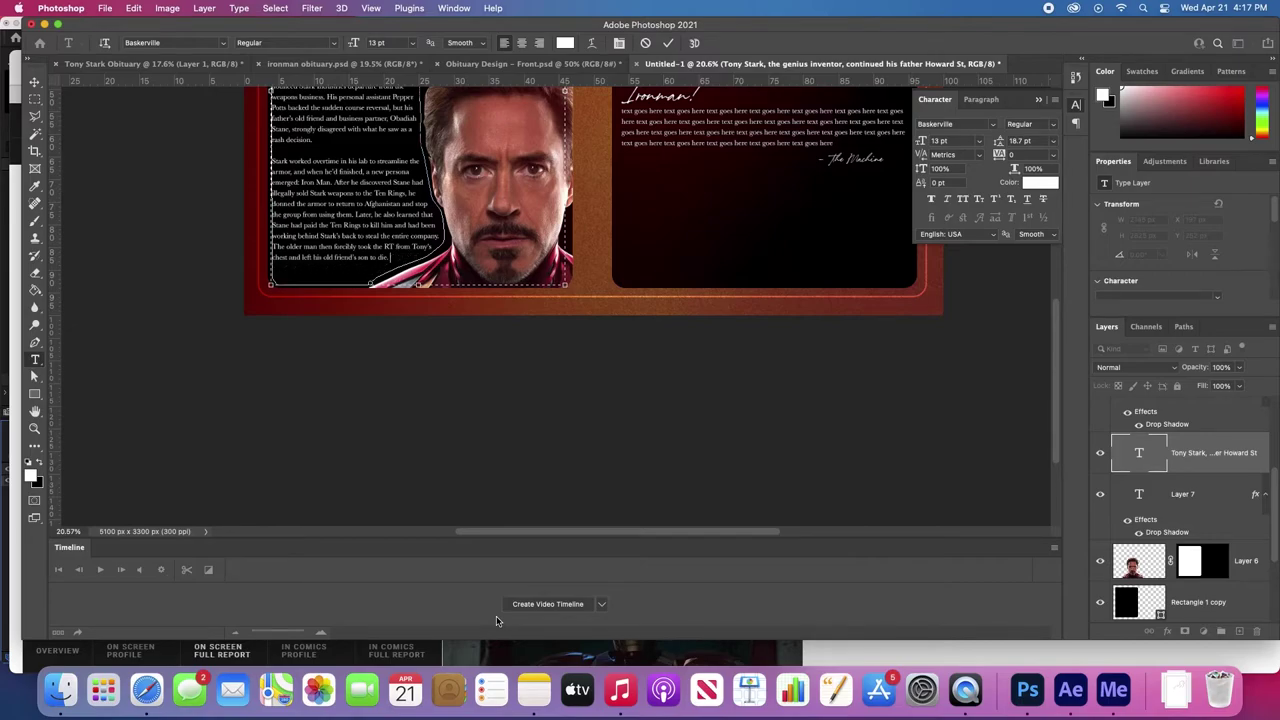
{"action": "key", "text": "super+Return"}
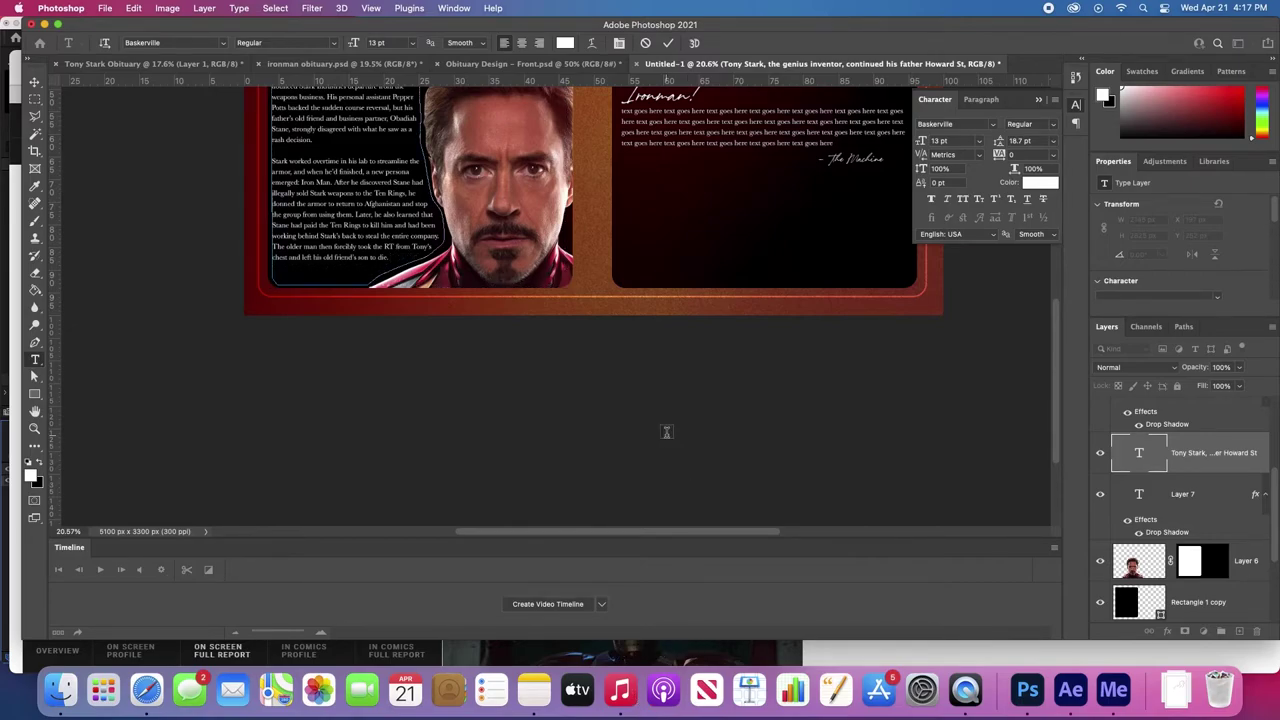
- Examine how the biography text wraps around the portrait and how it sits in the whole spread
{"action": "key", "text": "z"}
{"action": "left_click_drag", "start_coordinate": [583, 222], "coordinate": [539, 221]}
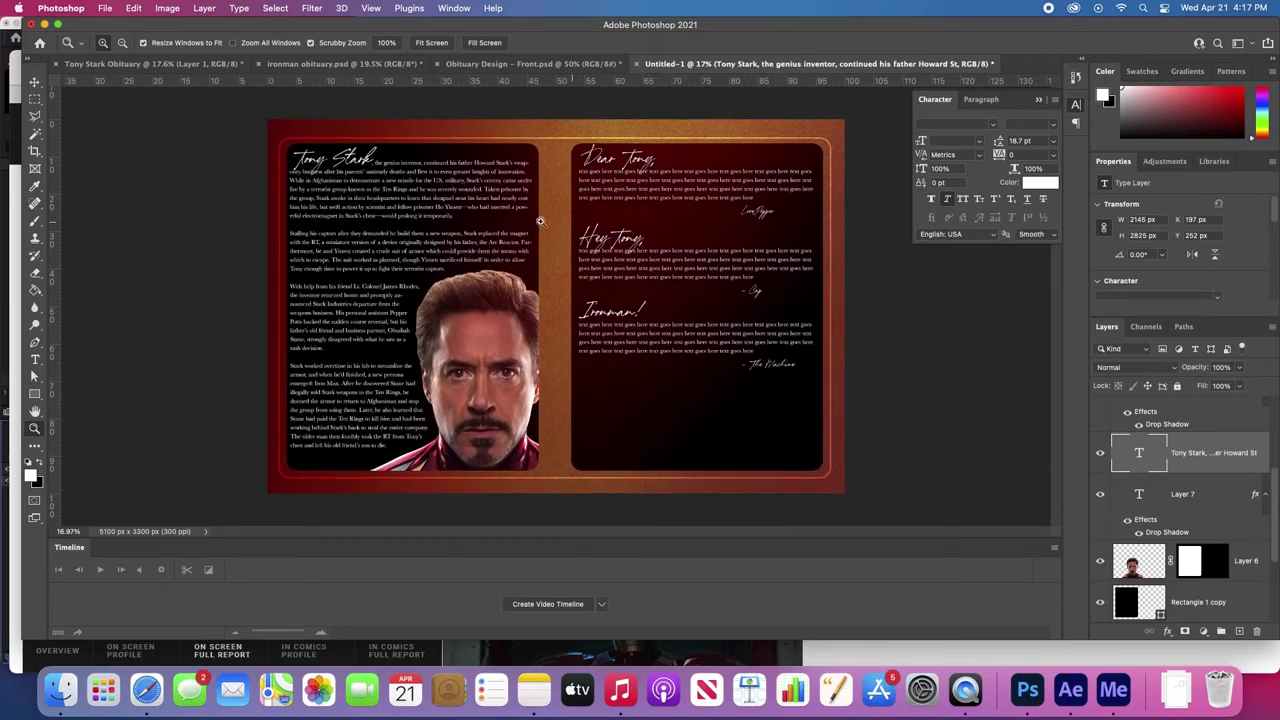
{"action": "left_click_drag", "start_coordinate": [384, 392], "coordinate": [424, 392]}
{"action": "scroll", "coordinate": [440, 375], "scroll_direction": "up", "scroll_amount": 3}
{"action": "scroll", "coordinate": [440, 375], "scroll_direction": "left", "scroll_amount": 3}
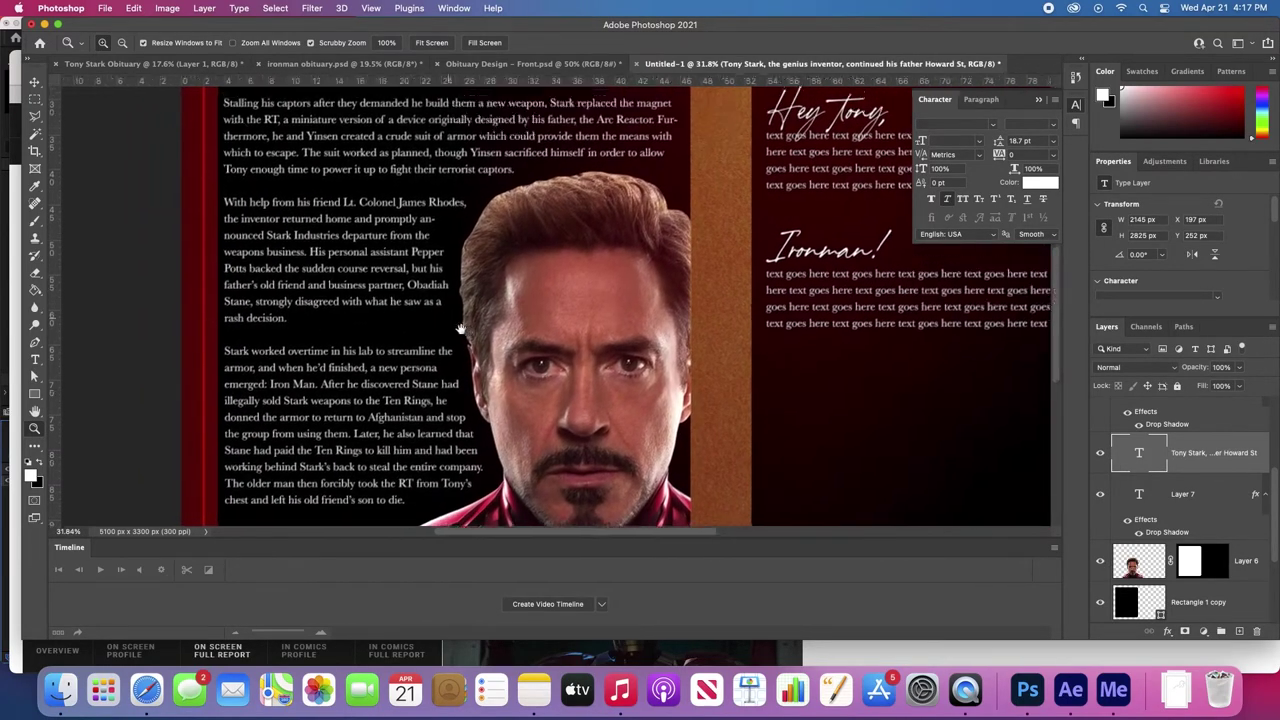
{"action": "scroll", "coordinate": [466, 356], "scroll_direction": "down", "scroll_amount": 3}
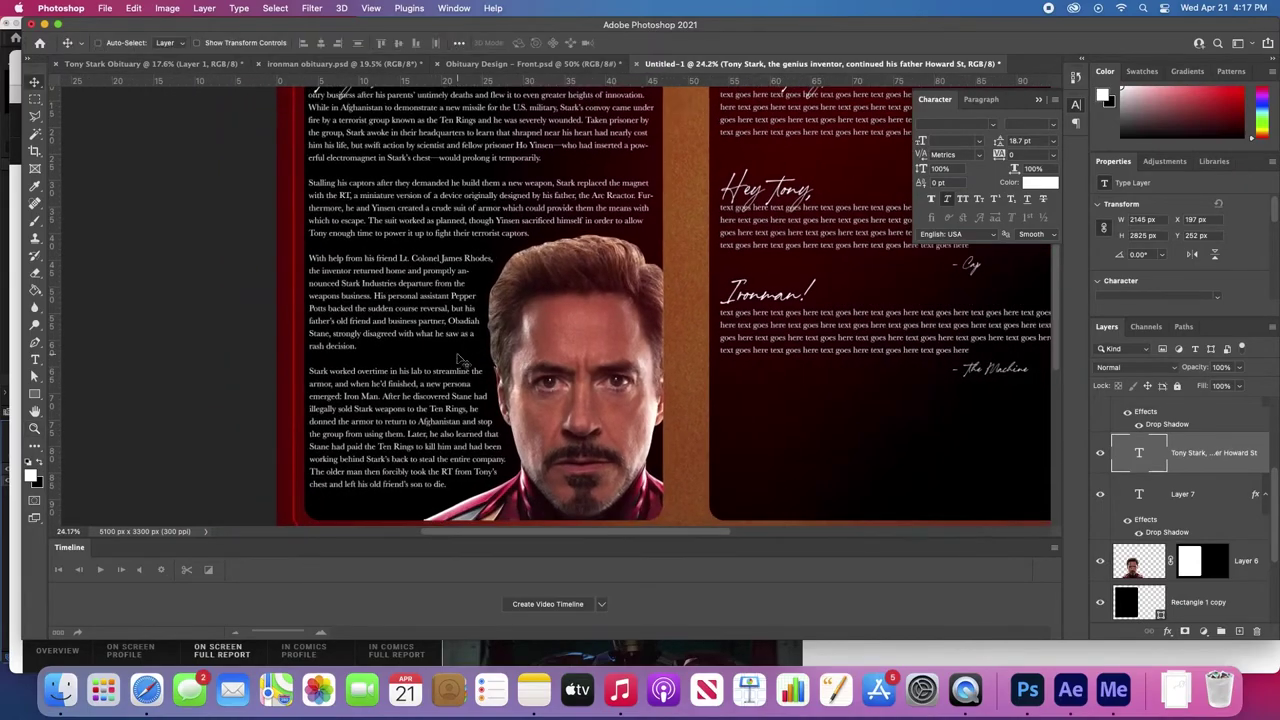
{"action": "scroll", "coordinate": [577, 255], "scroll_direction": "down", "scroll_amount": 3}
{"action": "scroll", "coordinate": [577, 255], "scroll_direction": "up", "scroll_amount": 2}
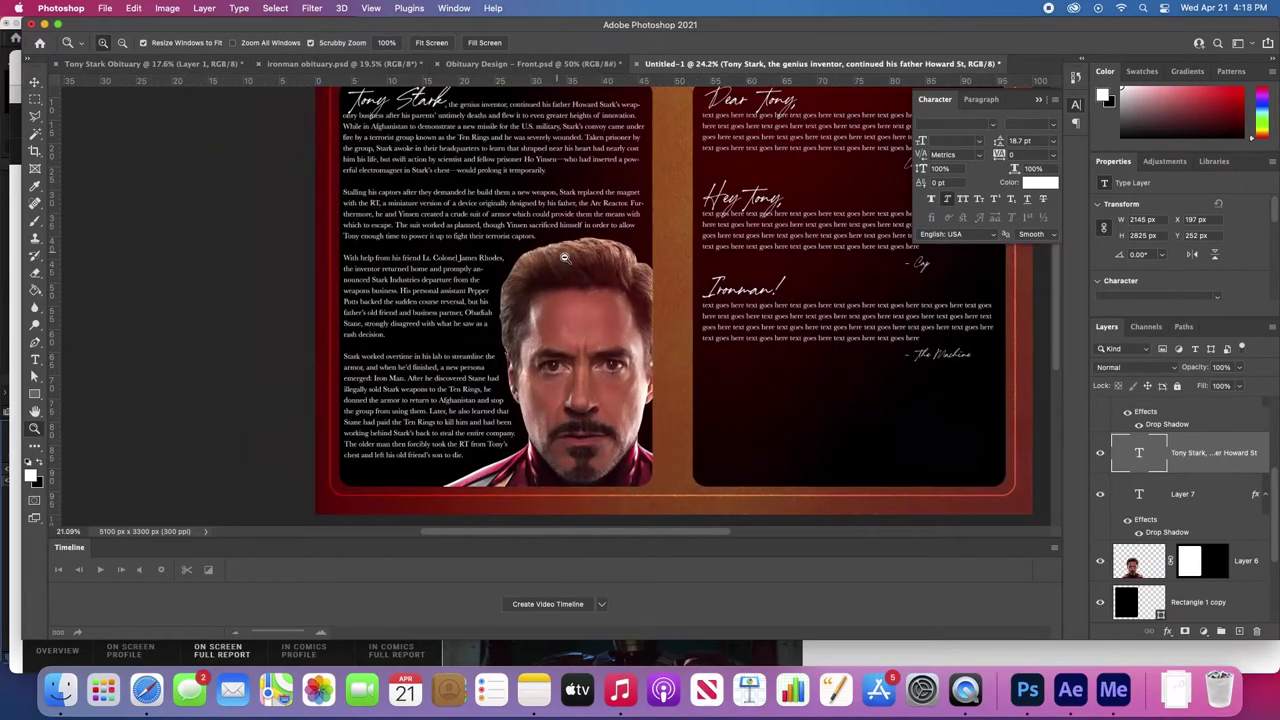
{"action": "key", "text": "v"}
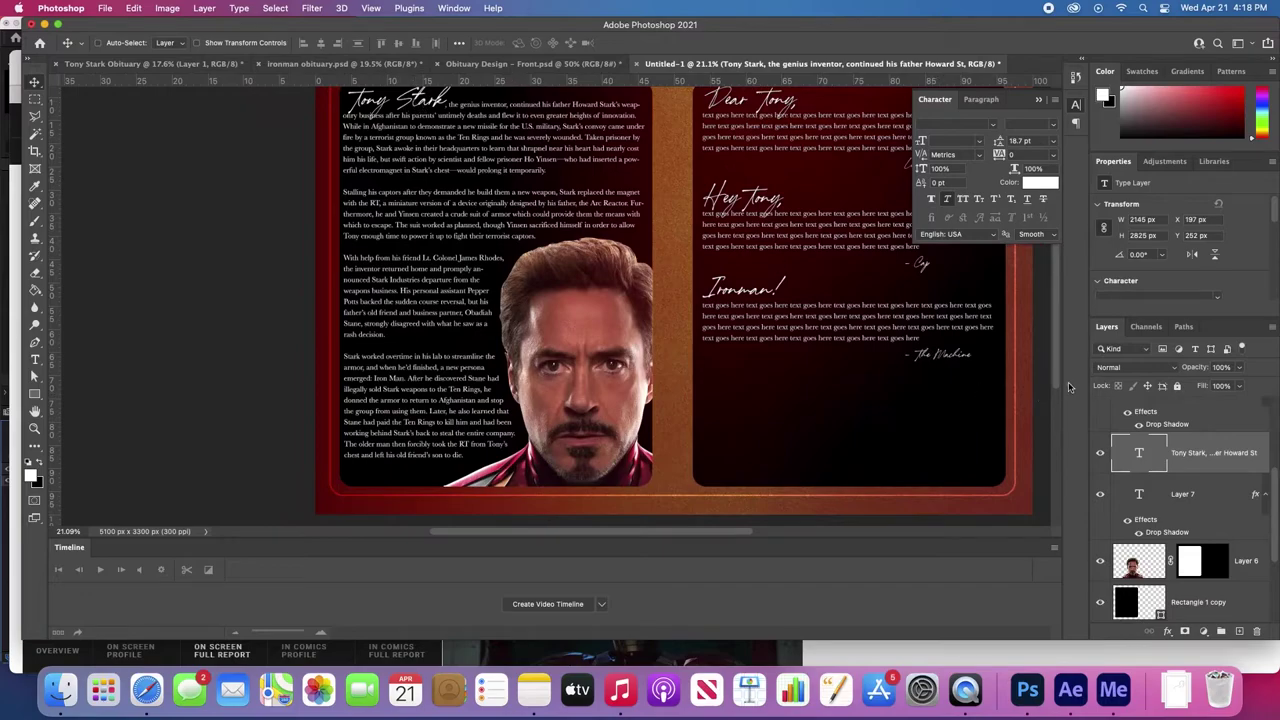
- Set the biography text color to red #de2d2d
{"action": "left_click", "coordinate": [1040, 183]}
{"action": "left_click", "coordinate": [604, 268]}
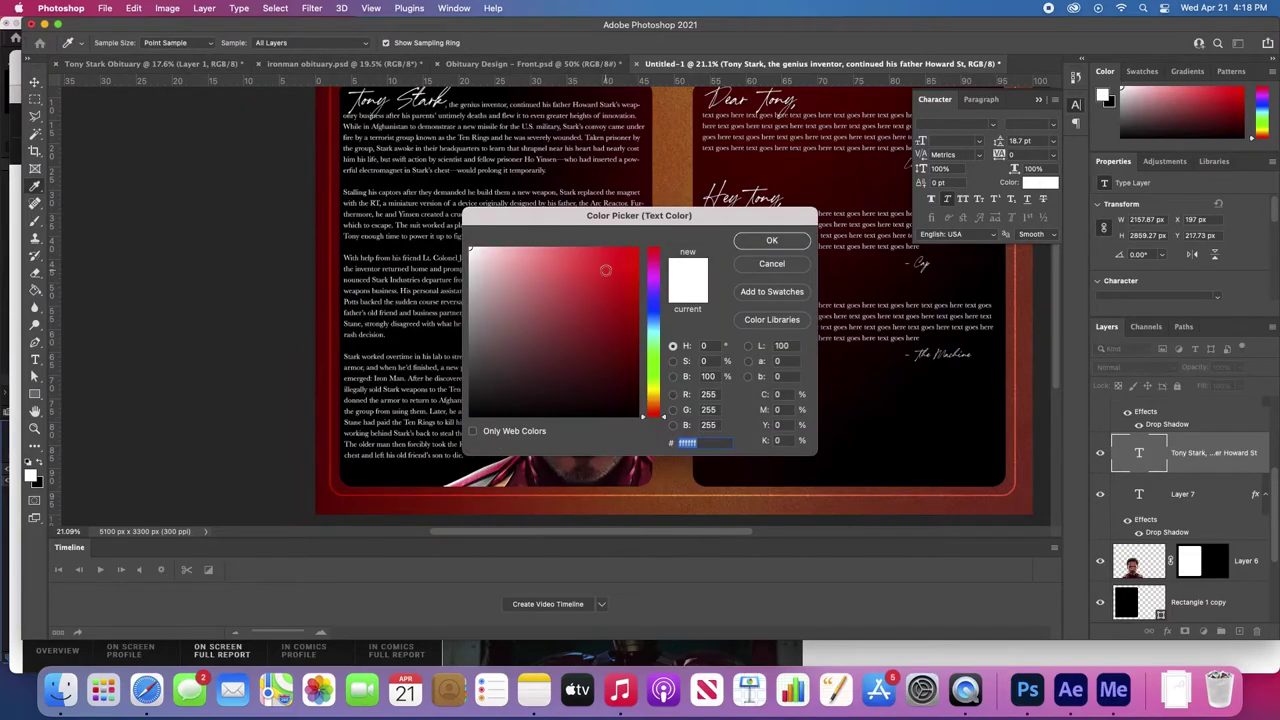
{"action": "left_click", "coordinate": [770, 241]}
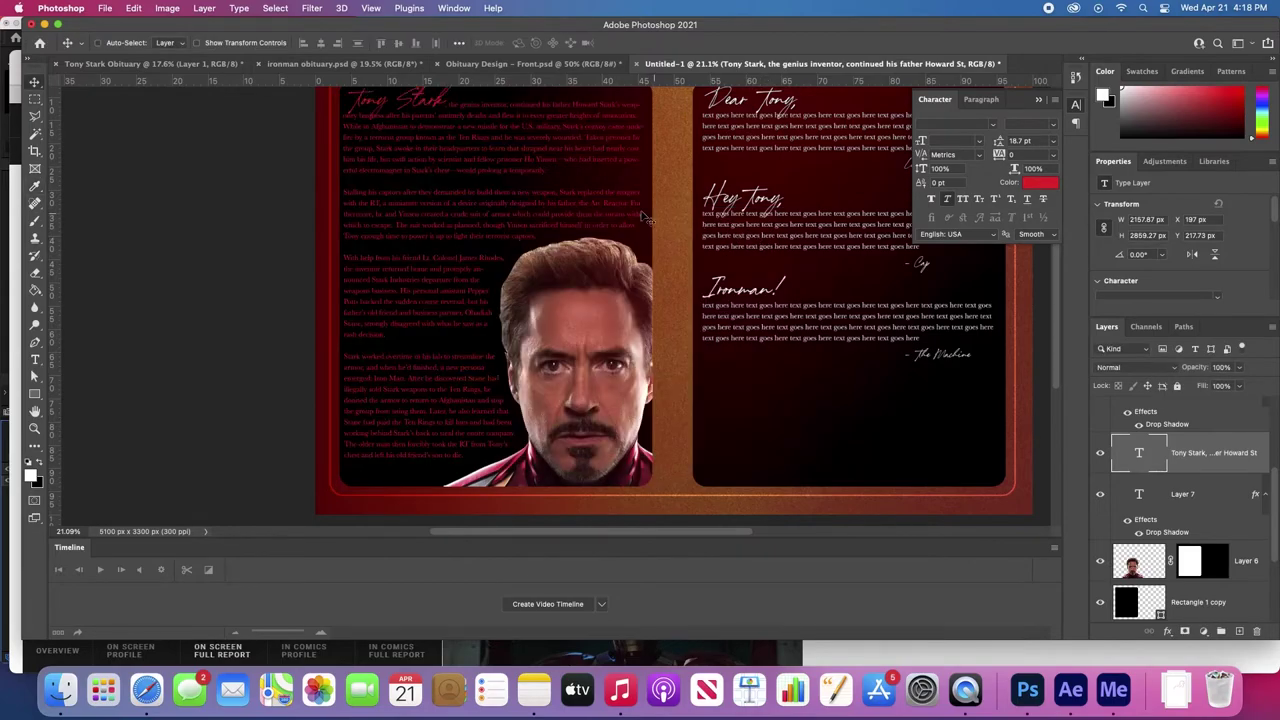
- Set the biography text color to dark orange #d07f00
{"action": "left_click", "coordinate": [1040, 184]}
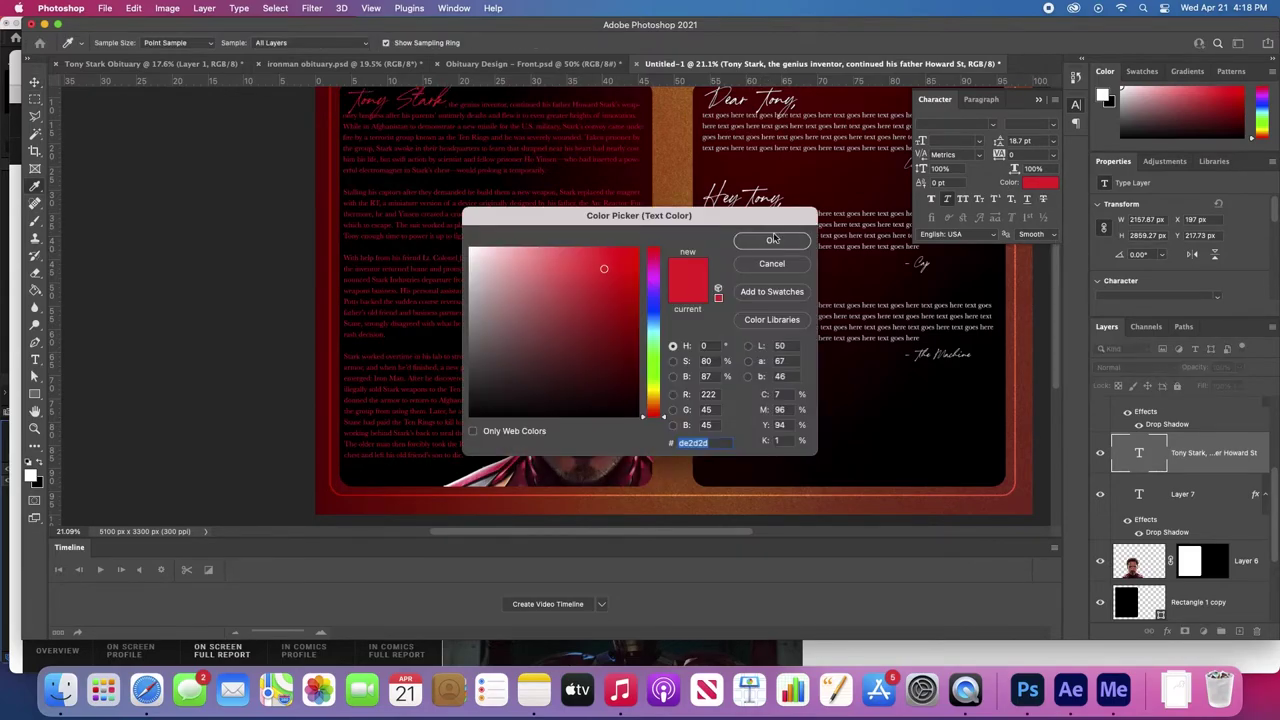
{"action": "left_click", "coordinate": [652, 397]}
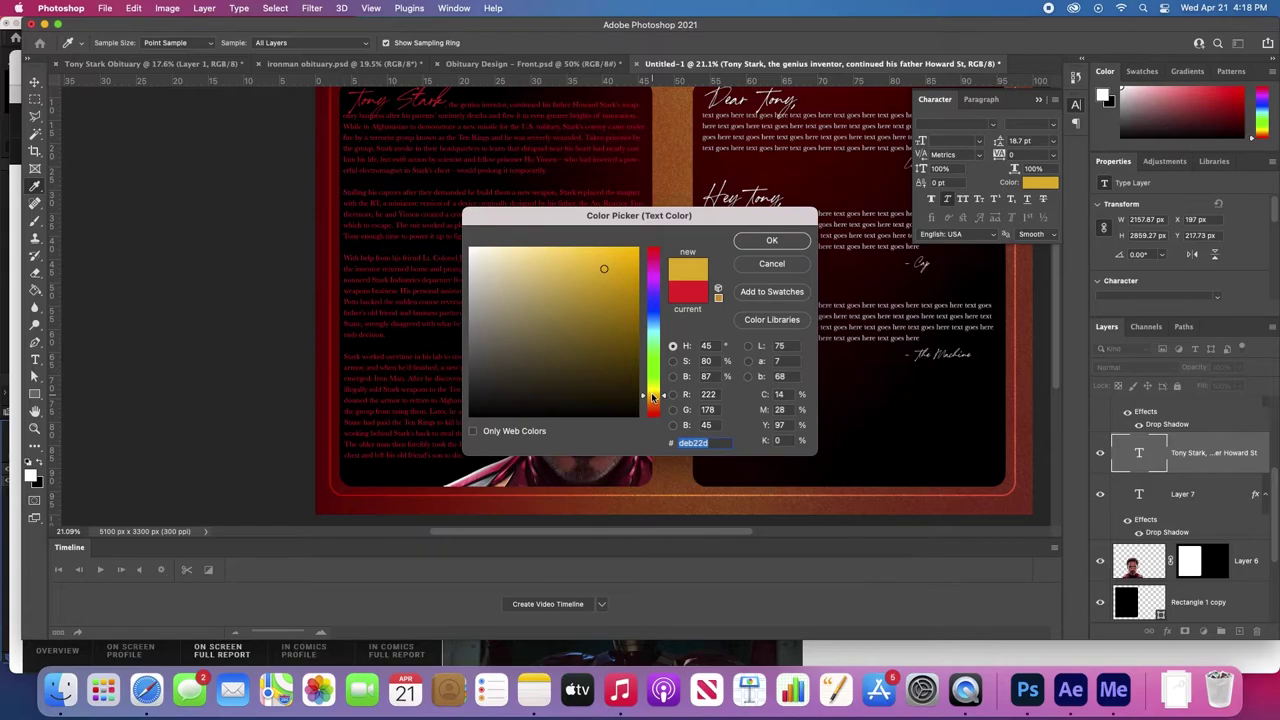
{"action": "left_click_drag", "start_coordinate": [620, 253], "coordinate": [656, 248]}
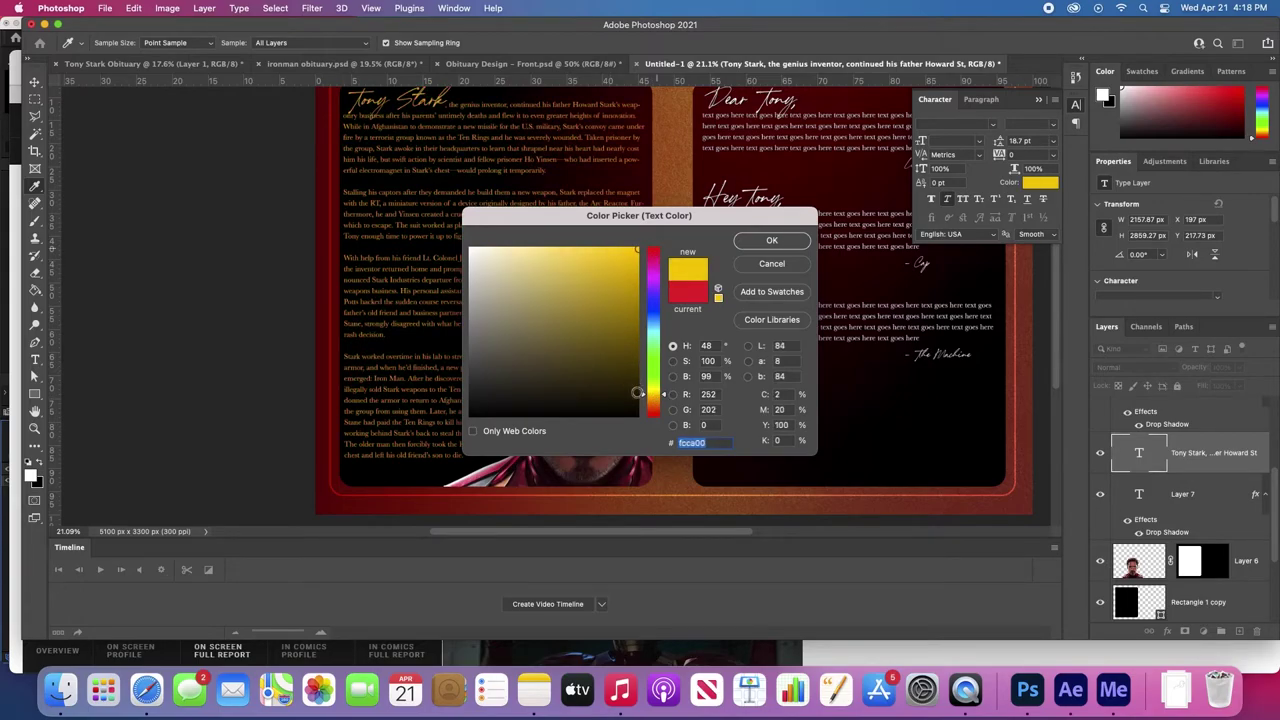
{"action": "left_click_drag", "start_coordinate": [657, 405], "coordinate": [656, 402]}
{"action": "left_click_drag", "start_coordinate": [603, 257], "coordinate": [638, 278]}
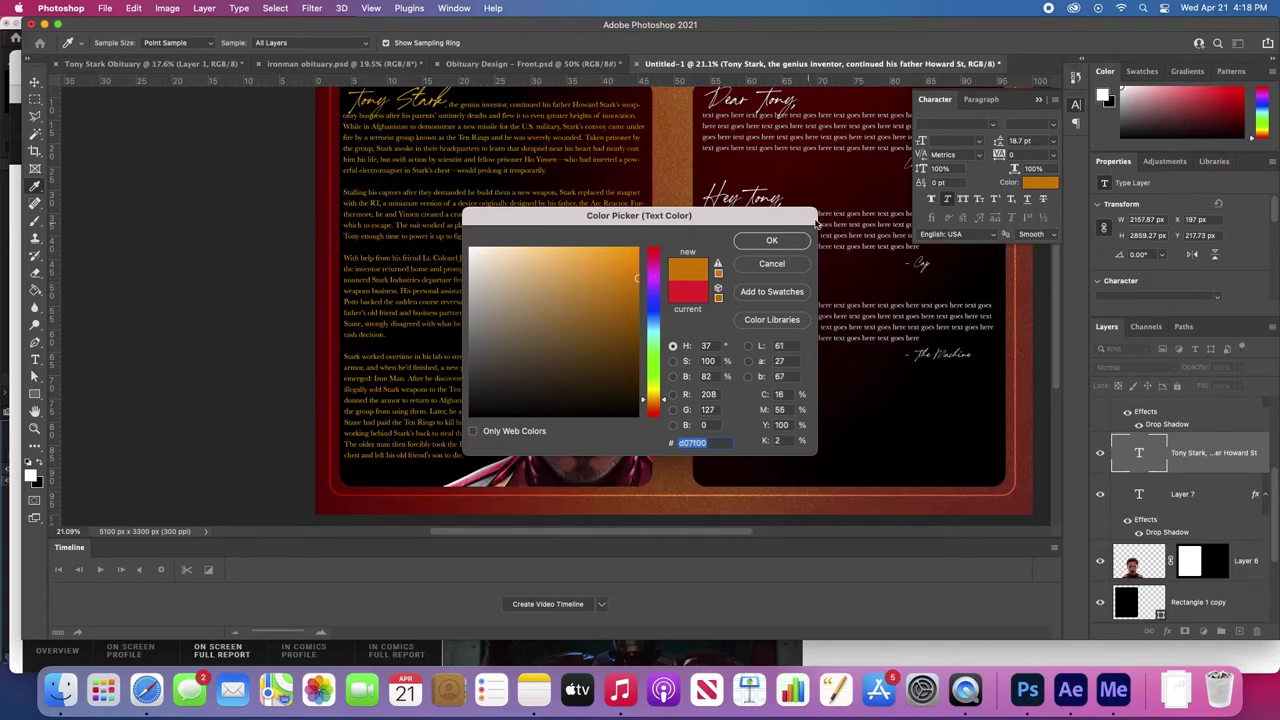
{"action": "left_click", "coordinate": [773, 243]}
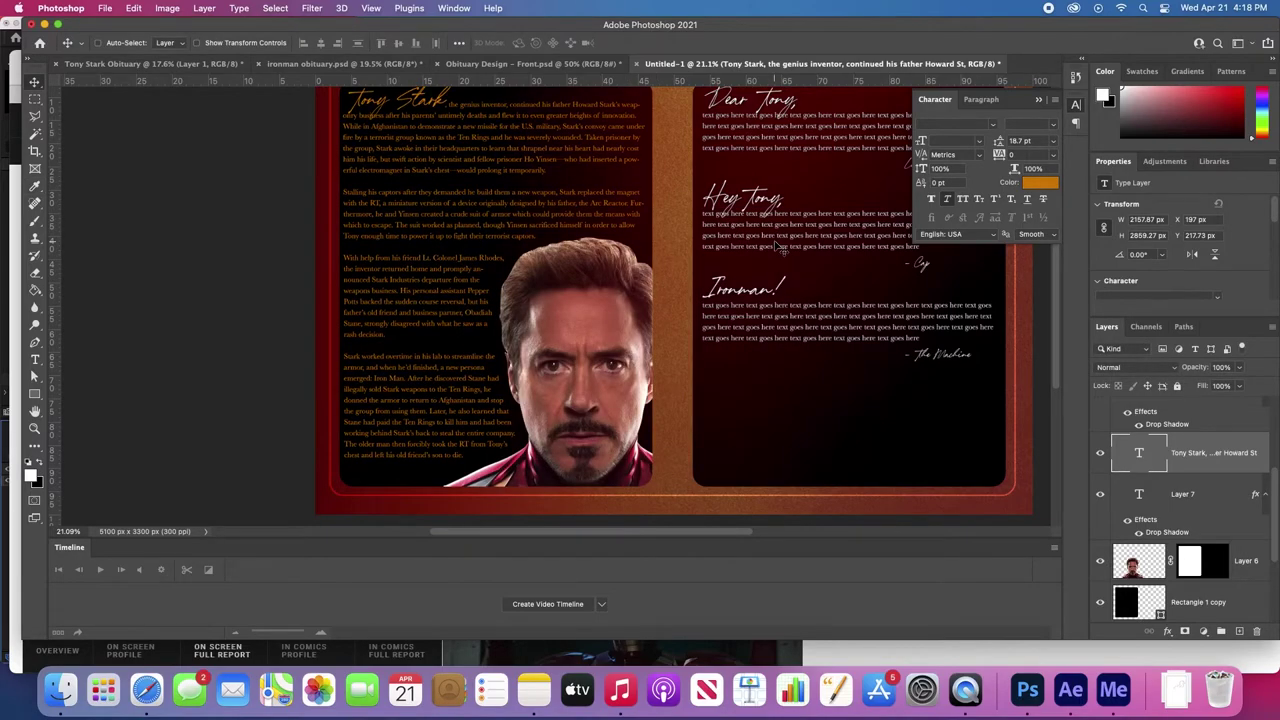
- Sample the biography text's orange with the Eyedropper as the foreground color
{"action": "key", "text": "z"}
{"action": "left_click_drag", "start_coordinate": [788, 256], "coordinate": [766, 249]}
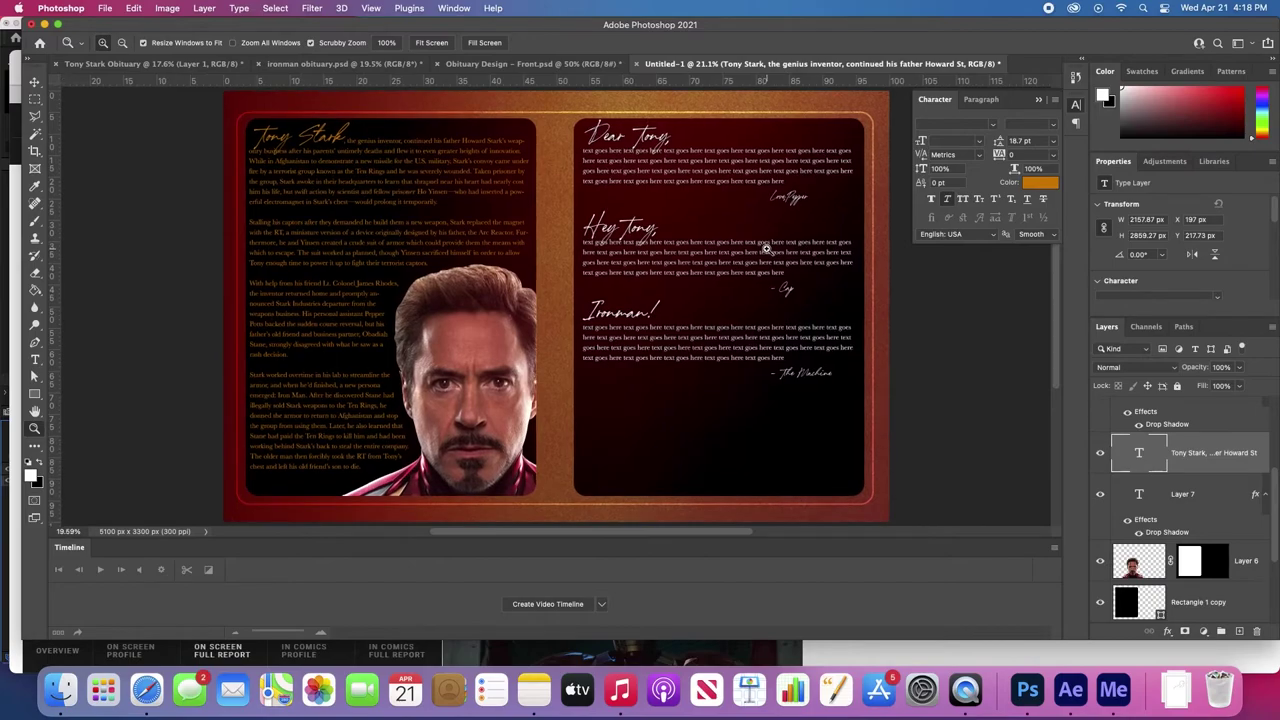
{"action": "key", "text": "v"}
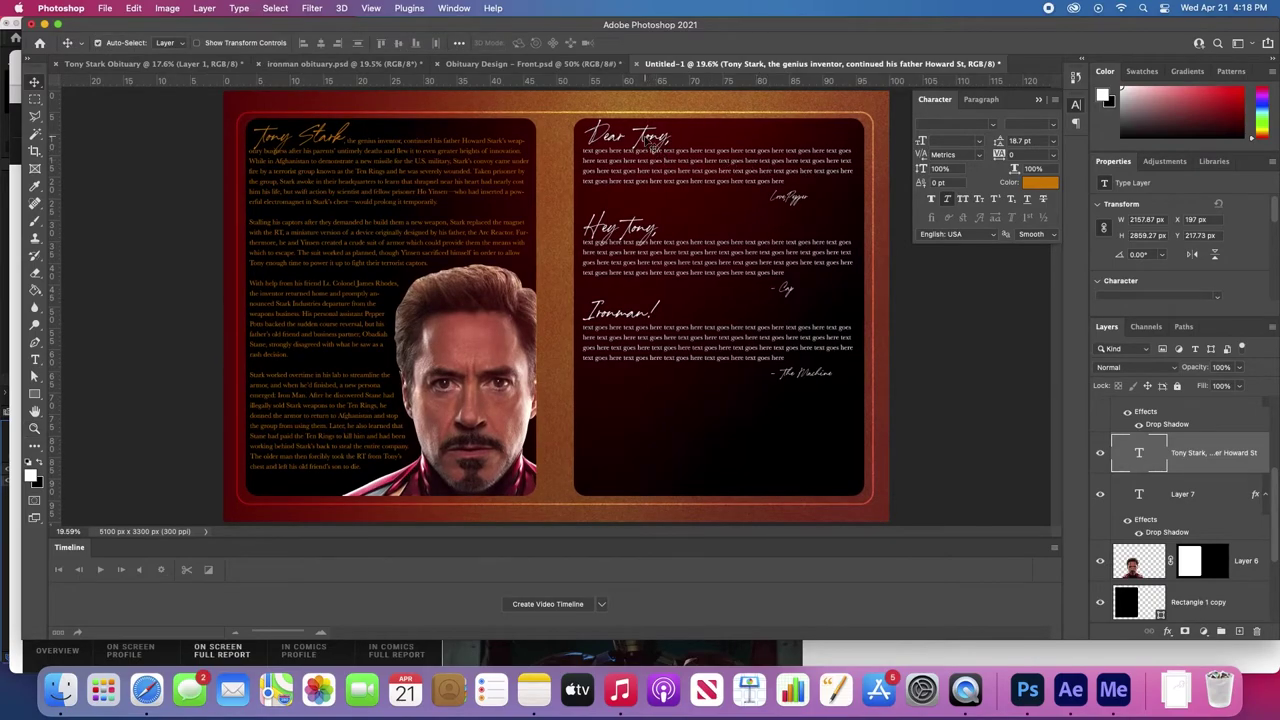
{"action": "left_click", "coordinate": [652, 143]}
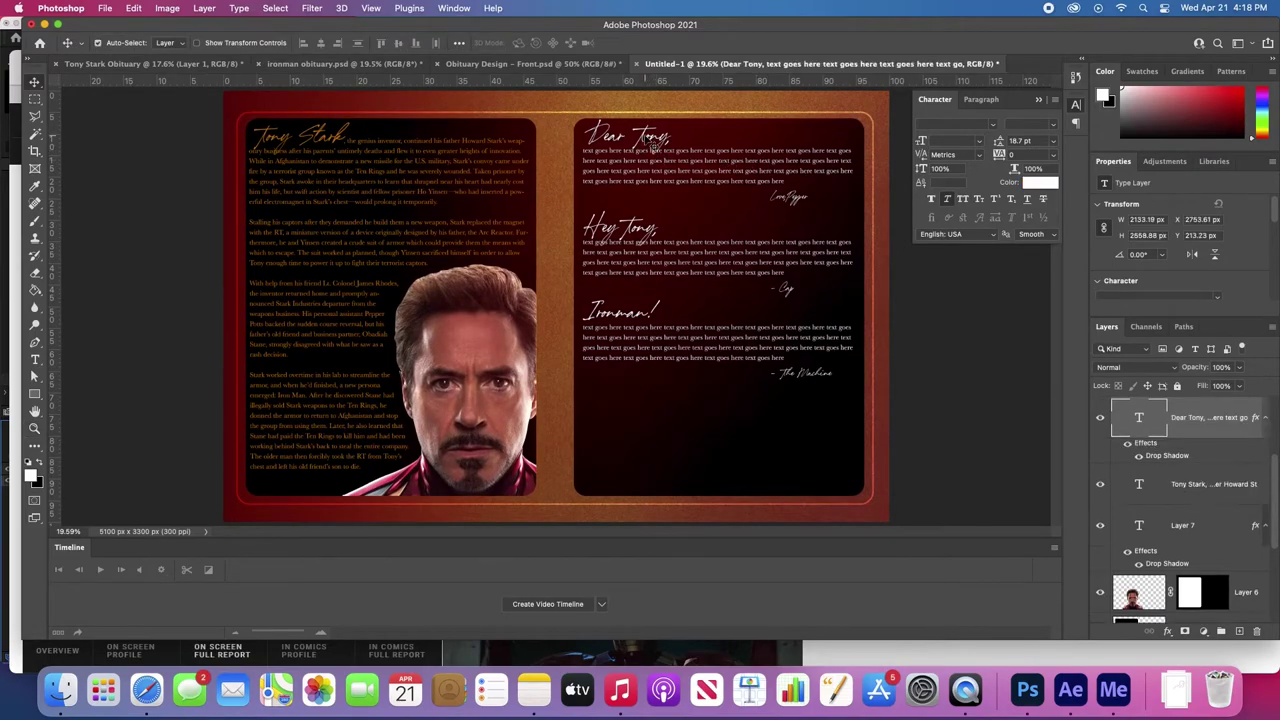
{"action": "left_click", "coordinate": [338, 142]}
{"action": "key", "text": "z"}
{"action": "mouse_move", "coordinate": [338, 142]}
{"action": "left_mouse_down"}
{"action": "mouse_move", "coordinate": [430, 133]}
{"action": "mouse_move", "coordinate": [363, 140]}
{"action": "left_mouse_up"}
{"action": "key", "text": "i"}
{"action": "left_click", "coordinate": [446, 131]}
- Set the text color of the three letters on the right page to the foreground orange #cf7f00
{"action": "key", "text": "z"}
{"action": "key", "text": "v"}
{"action": "scroll", "coordinate": [636, 120], "scroll_direction": "right", "scroll_amount": 5}
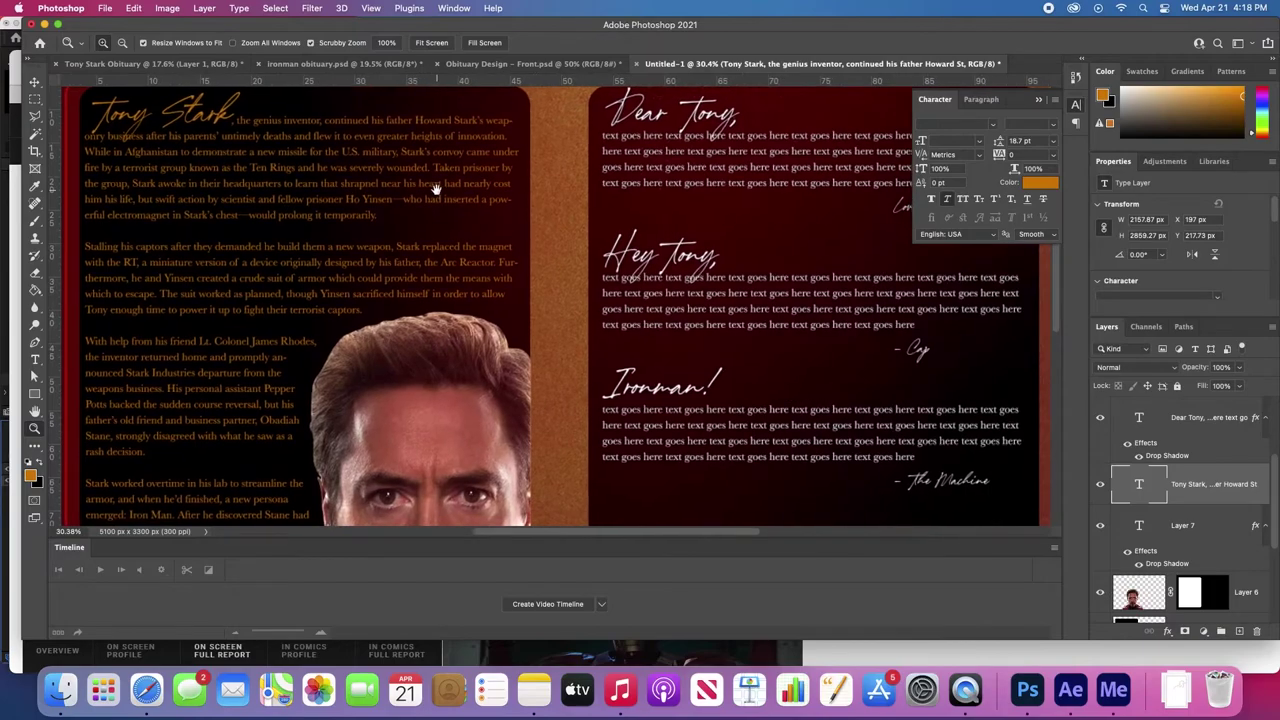
{"action": "left_click", "coordinate": [705, 119]}
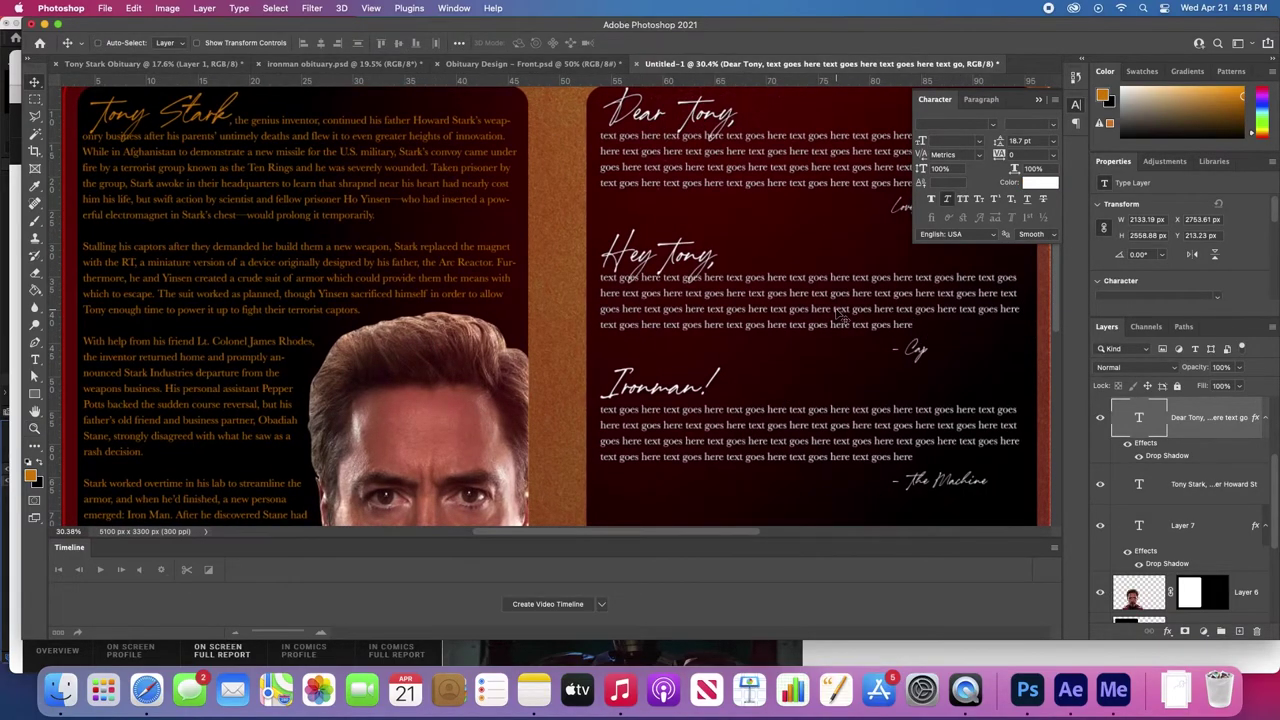
{"action": "left_click_drag", "start_coordinate": [838, 313], "coordinate": [865, 313]}
{"action": "key", "text": "super+z"}
{"action": "left_click", "coordinate": [712, 265], "text": "shift"}
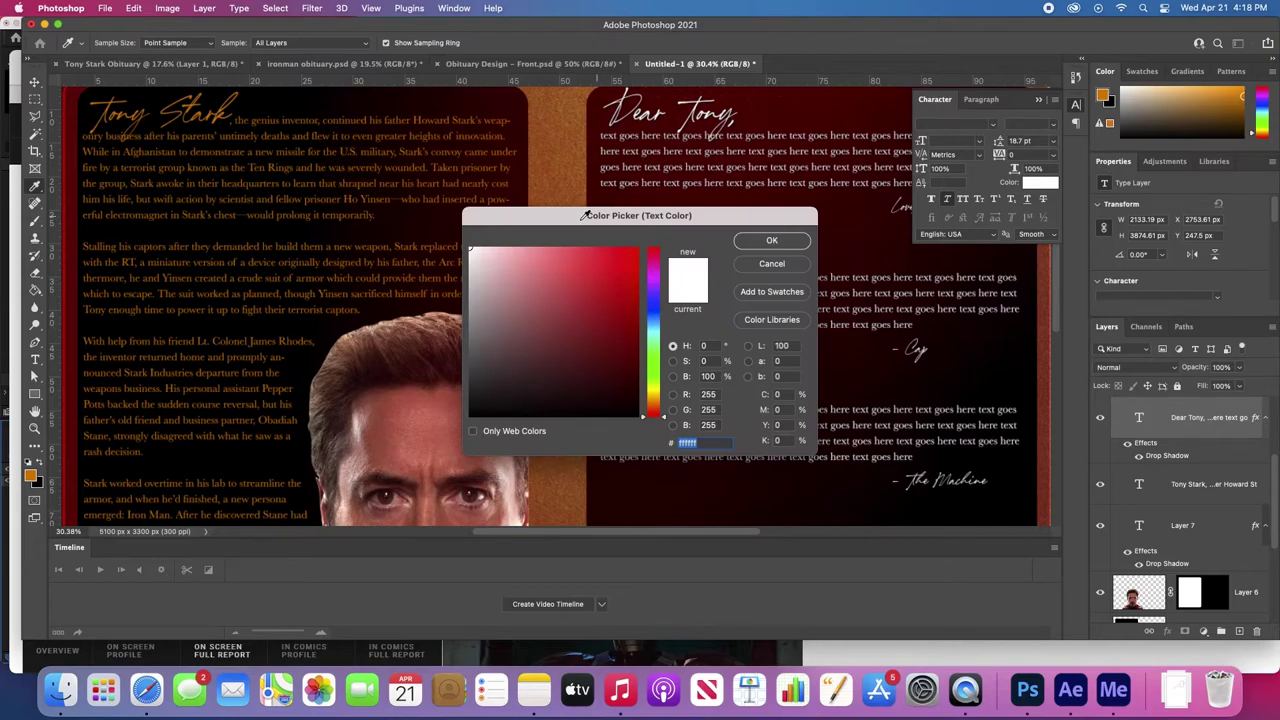
{"action": "left_click", "coordinate": [32, 476]}
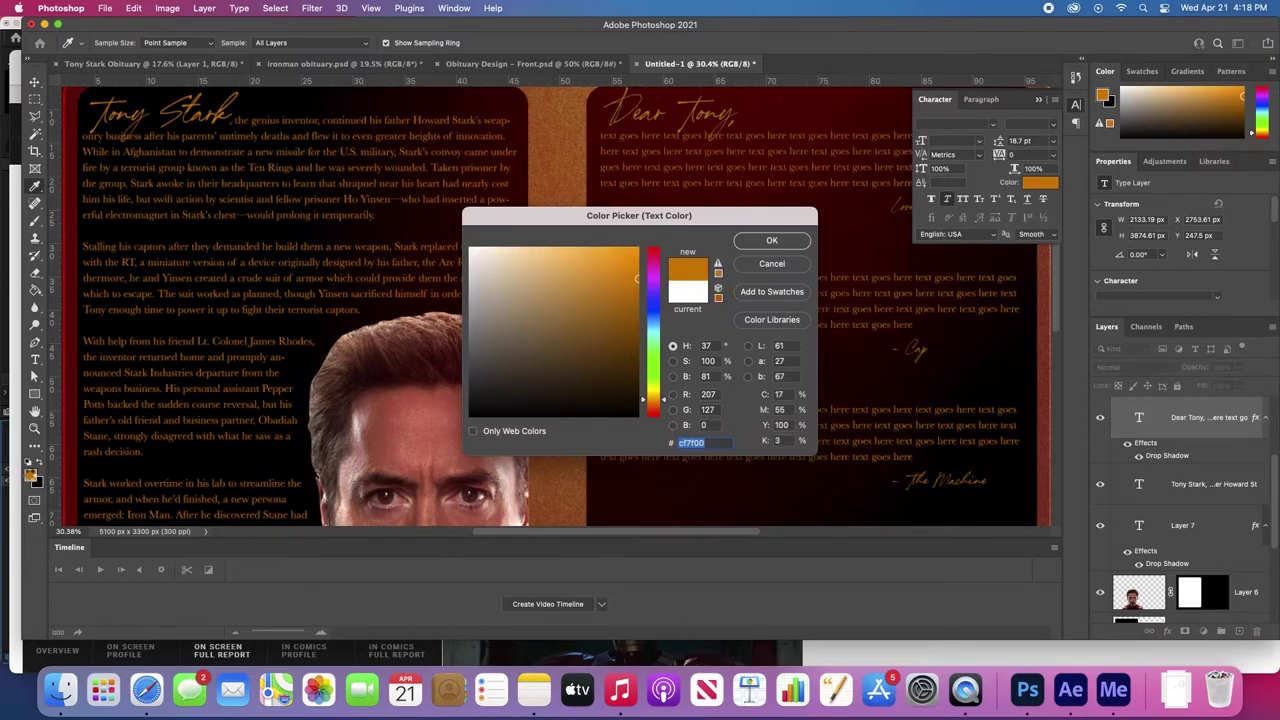
{"action": "key", "text": "Return"}
{"action": "key", "text": "z"}
{"action": "left_click", "coordinate": [438, 383], "text": "alt"}
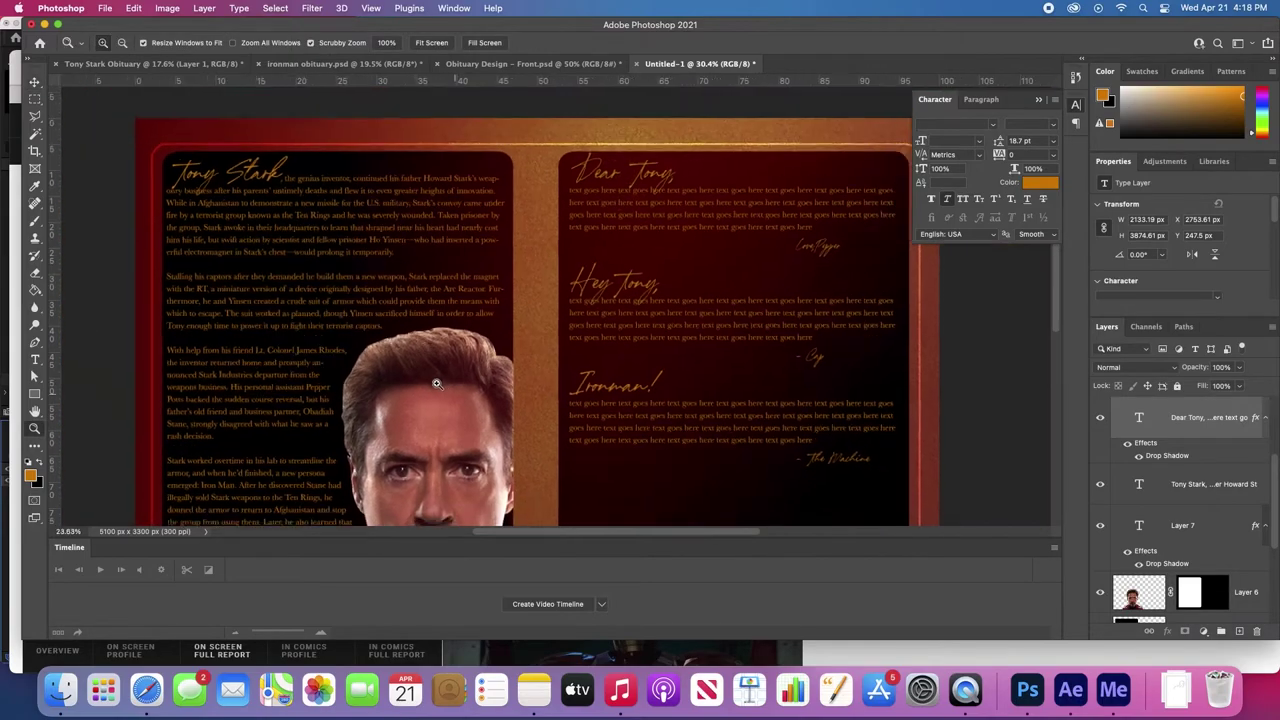
{"action": "left_click_drag", "start_coordinate": [438, 383], "coordinate": [420, 385]}
{"action": "key", "text": "v"}
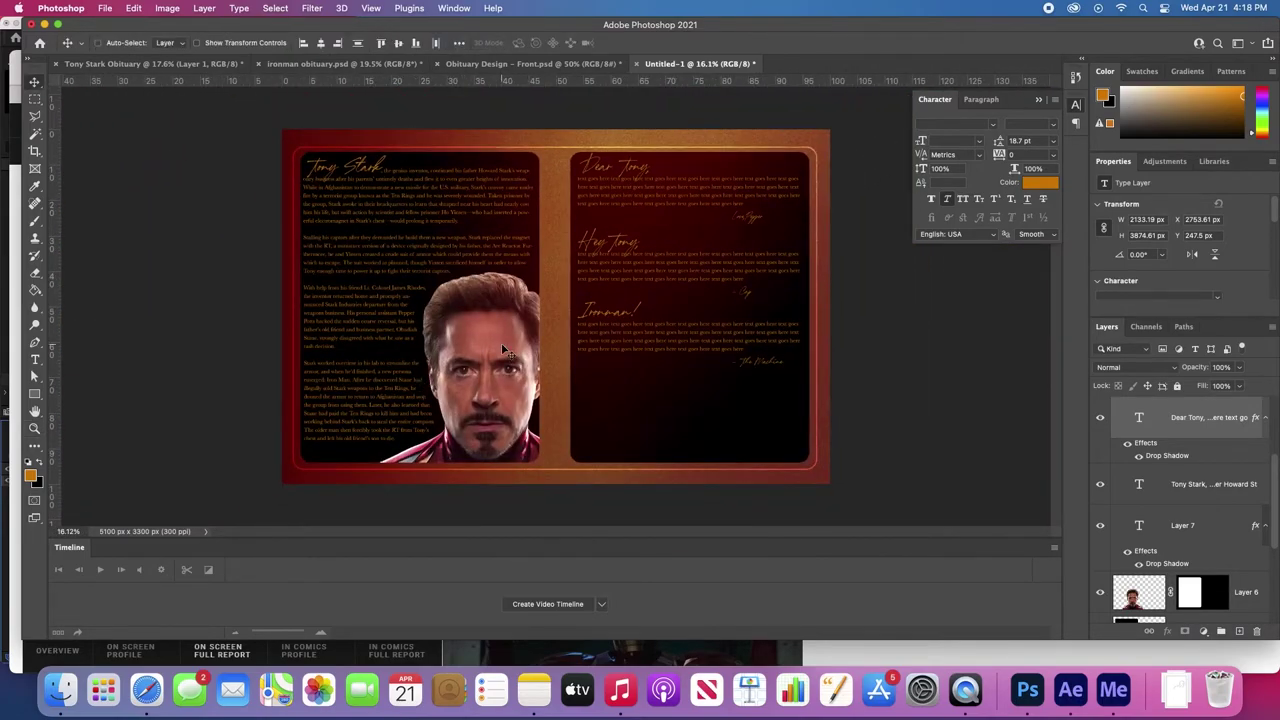
- Copy the left standing Iron Man figure from the Tony Stark Obituary document into the Untitled-1 spread using a rectangular selection
{"action": "left_click", "coordinate": [151, 64]}
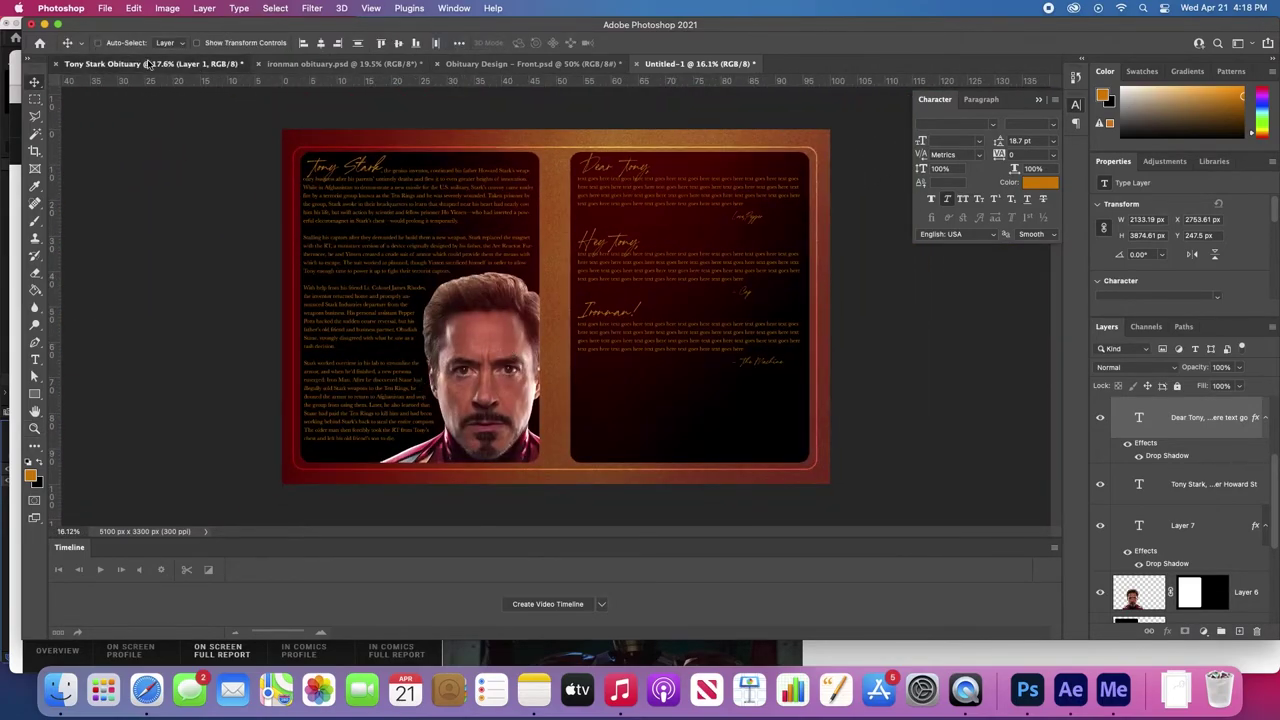
{"action": "left_click", "coordinate": [622, 240]}
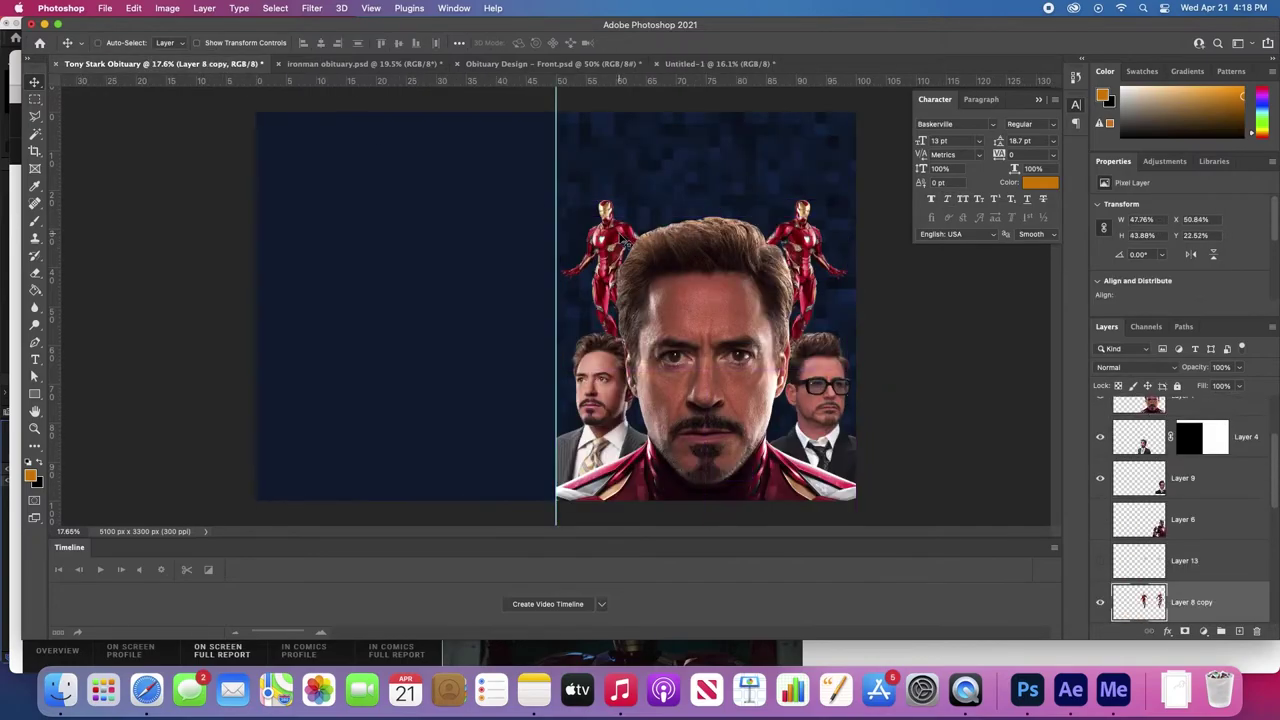
{"action": "key", "text": "m"}
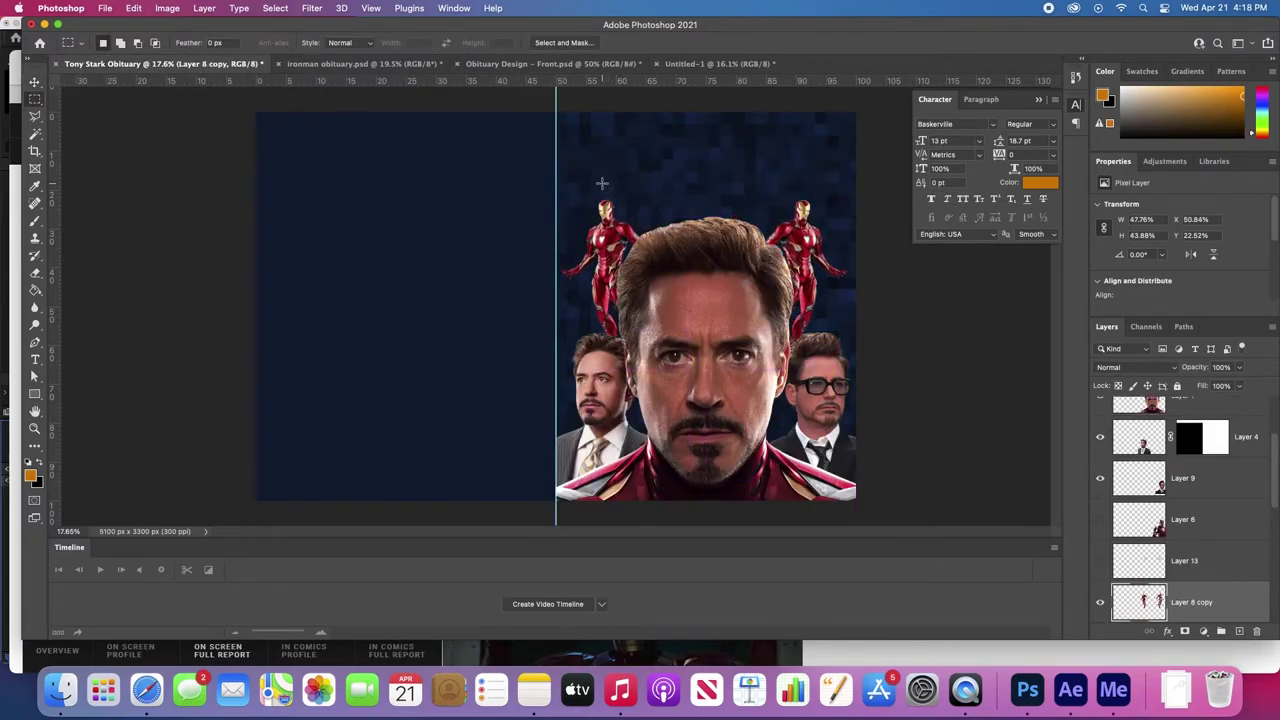
{"action": "left_click_drag", "start_coordinate": [540, 152], "coordinate": [675, 415]}
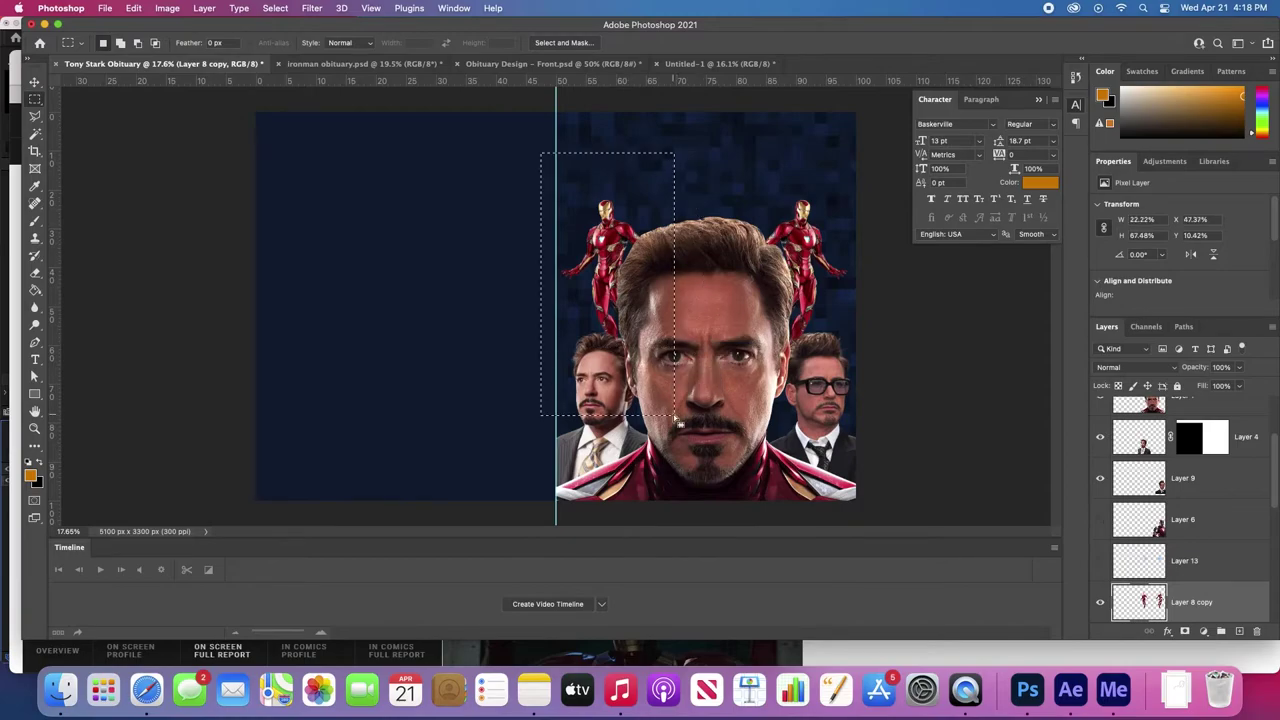
{"action": "key", "text": "v"}
{"action": "left_click_drag", "start_coordinate": [588, 193], "coordinate": [631, 56]}
{"action": "left_click", "coordinate": [703, 65]}
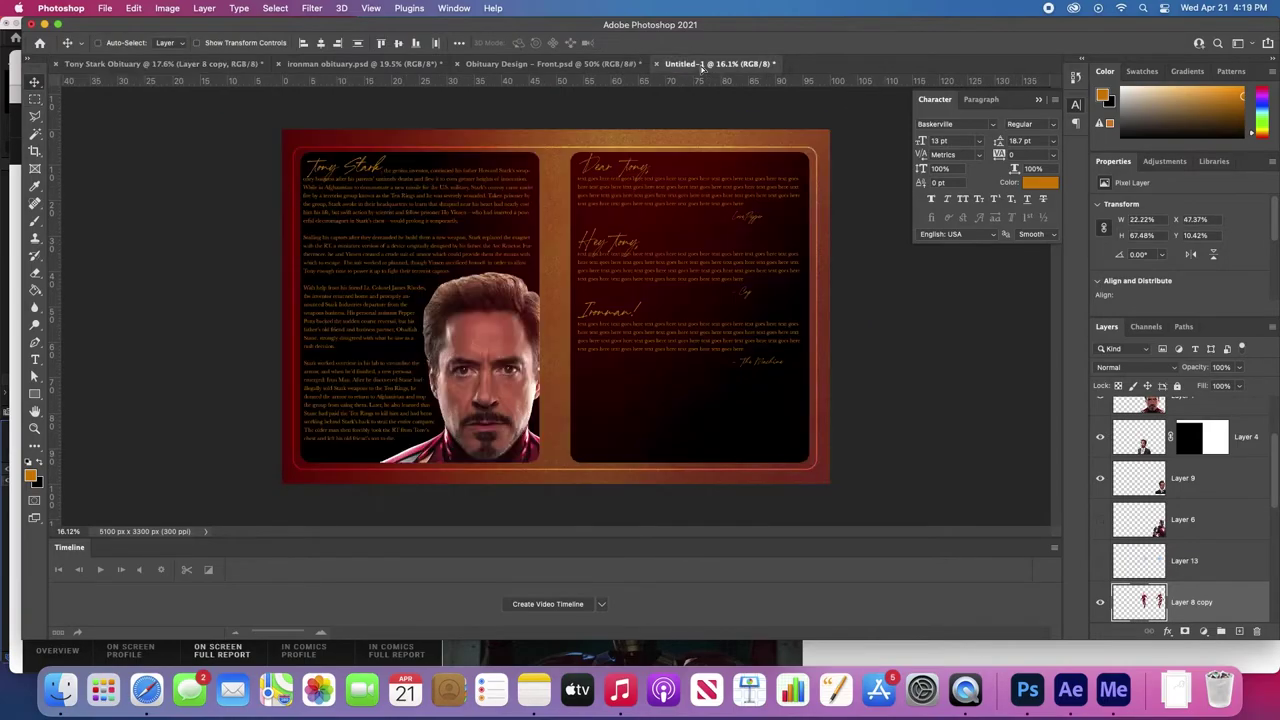
{"action": "left_click_drag", "start_coordinate": [561, 260], "coordinate": [826, 371]}
- Enlarge the Iron Man figure with Free Transform and place it at the lower outer edge of the right page
{"action": "key", "text": "super+t"}
{"action": "left_click_drag", "start_coordinate": [826, 316], "coordinate": [876, 281]}
{"action": "double_click", "coordinate": [810, 305]}
{"action": "left_click_drag", "start_coordinate": [810, 305], "coordinate": [822, 342]}
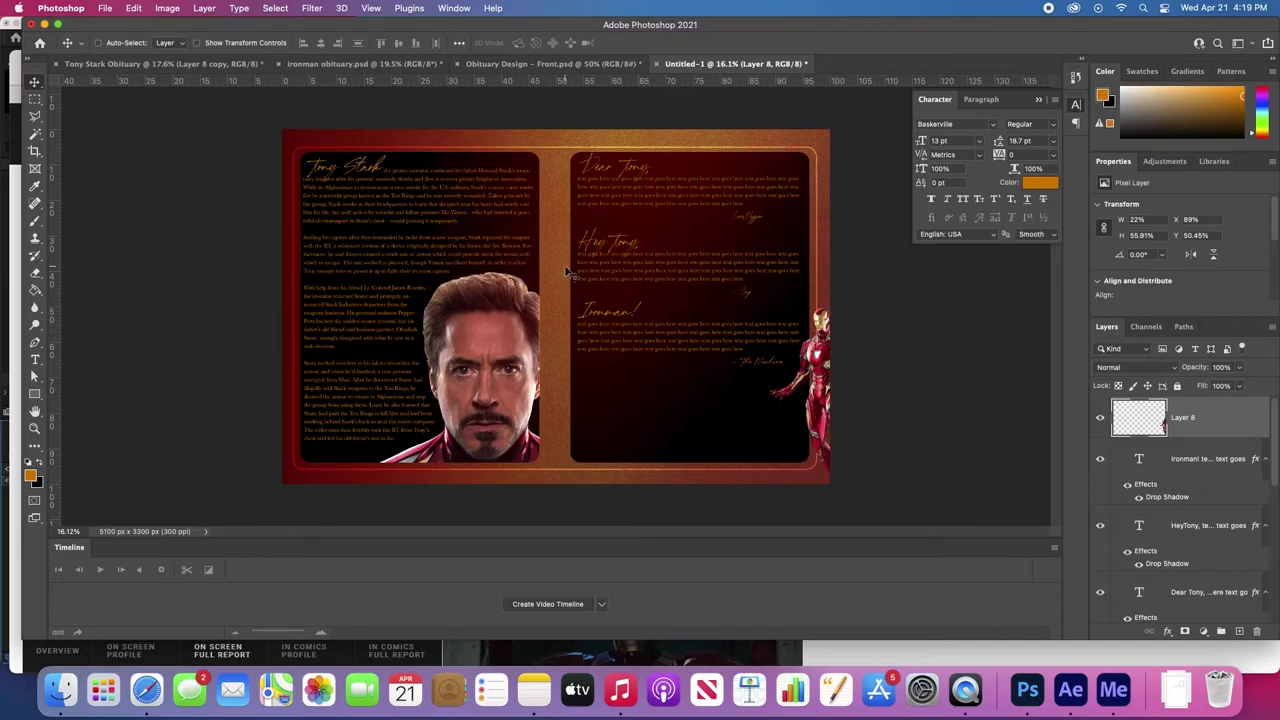
{"action": "key", "text": "z"}
{"action": "mouse_move", "coordinate": [560, 248]}
{"action": "left_mouse_down"}
{"action": "mouse_move", "coordinate": [600, 248]}
{"action": "mouse_move", "coordinate": [545, 248]}
{"action": "mouse_move", "coordinate": [605, 250]}
{"action": "mouse_move", "coordinate": [576, 255]}
{"action": "left_mouse_up"}
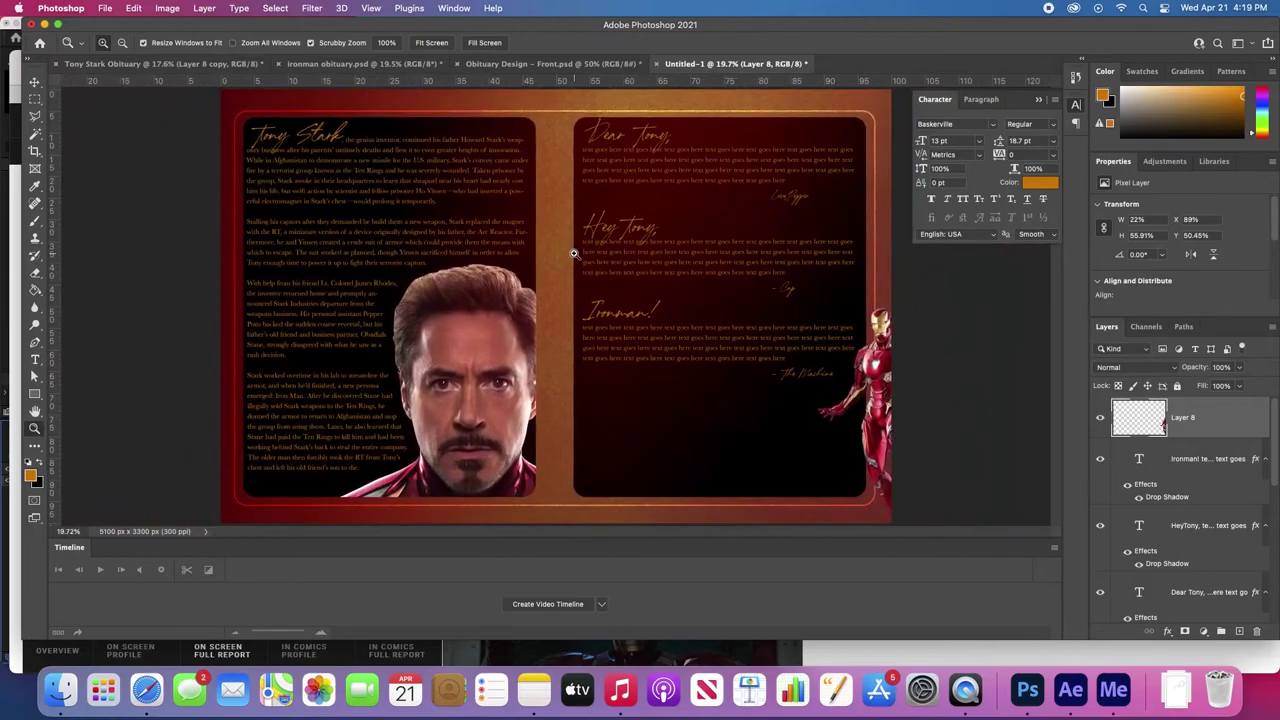
{"action": "key", "text": "v"}
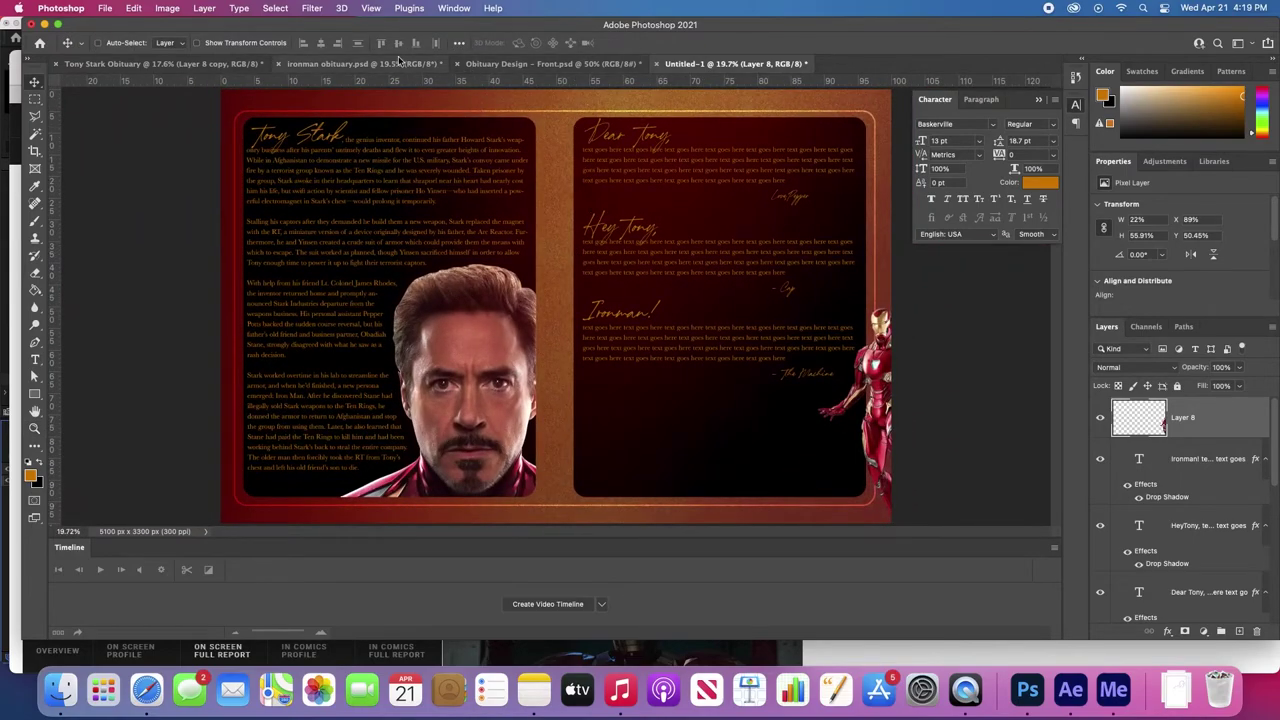
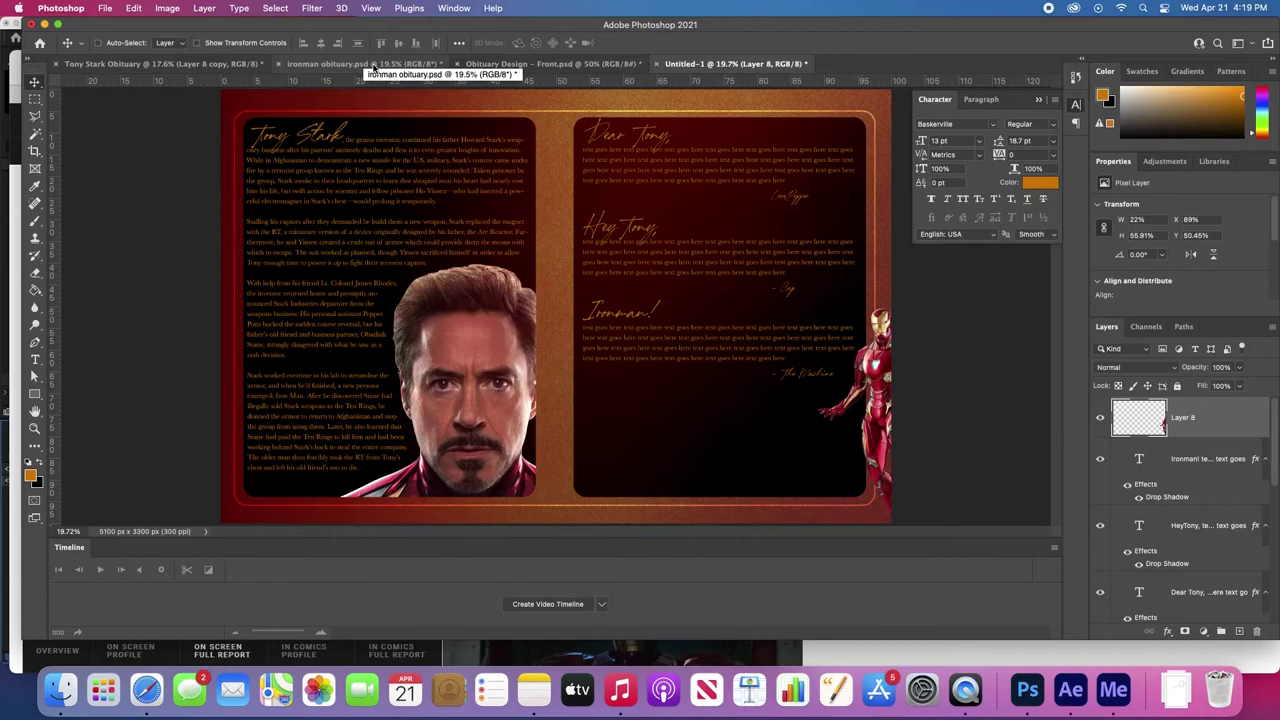
- Hide the Pattern Overlay effect on the red background Layer 1 and collapse Group 1
{"action": "left_click", "coordinate": [549, 372]}
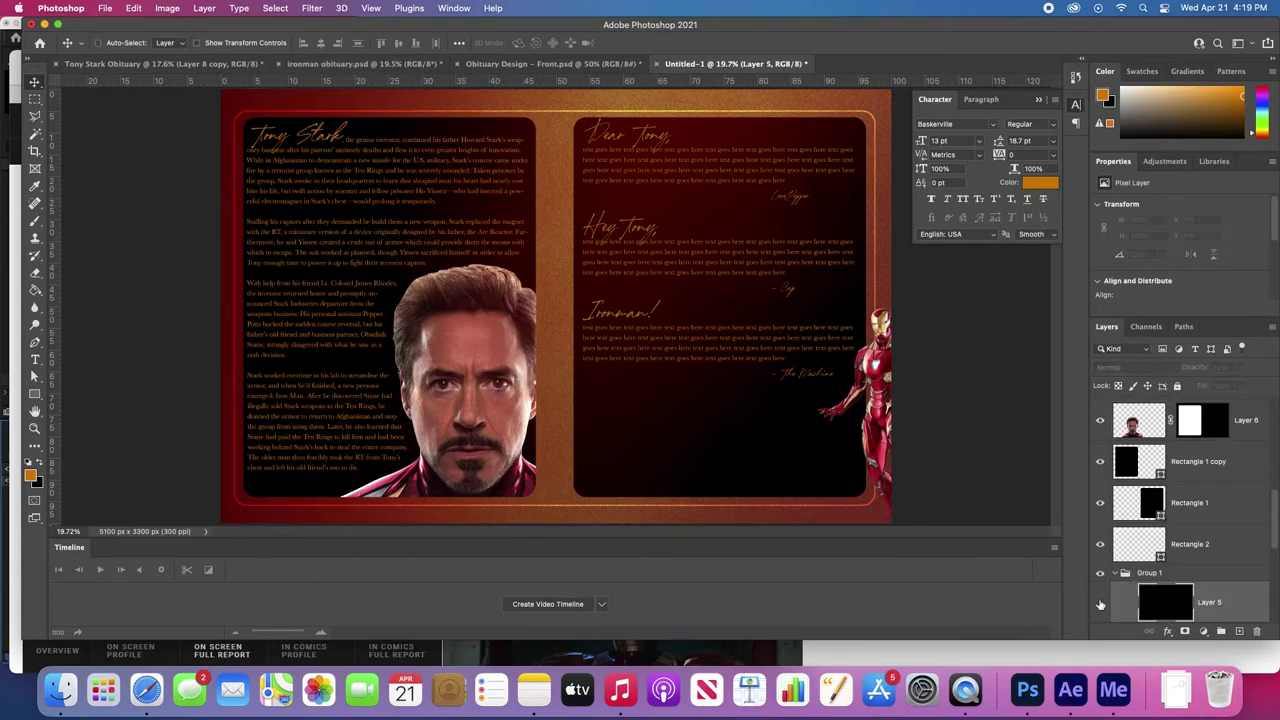
{"action": "left_click", "coordinate": [1100, 605]}
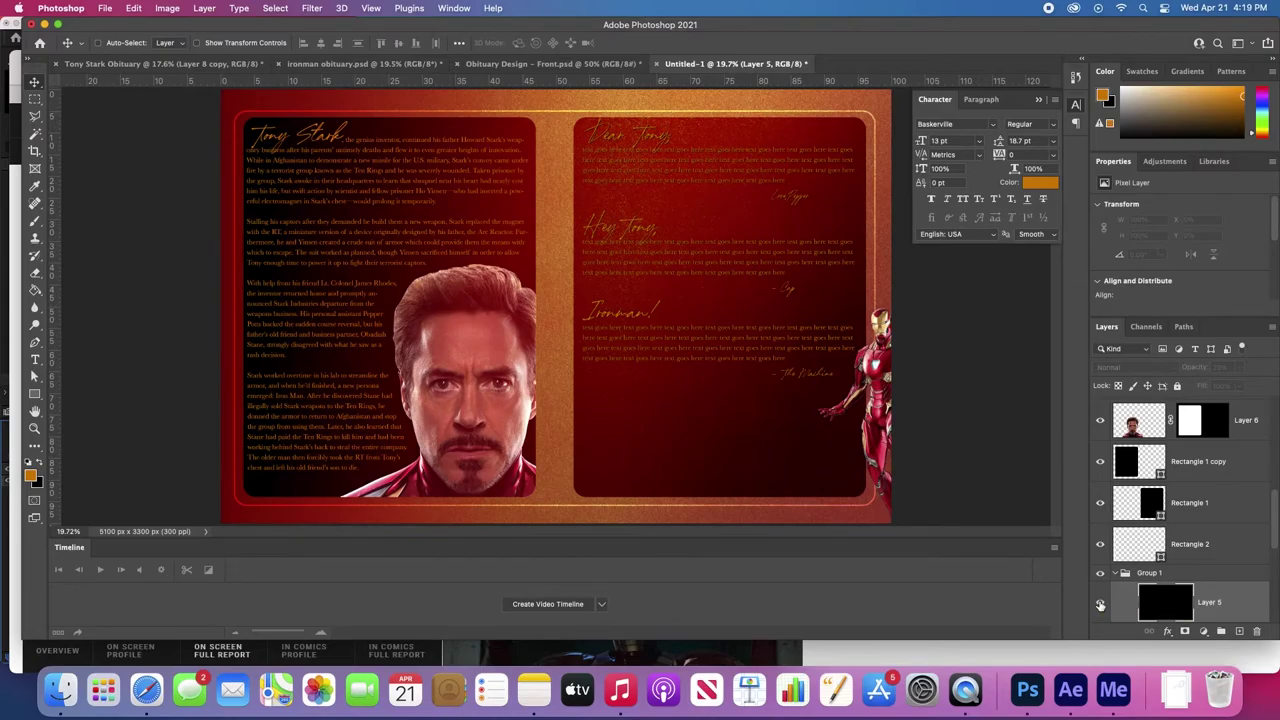
{"action": "left_click", "coordinate": [1100, 605]}
{"action": "scroll", "coordinate": [1155, 585], "scroll_direction": "down", "scroll_amount": 3}
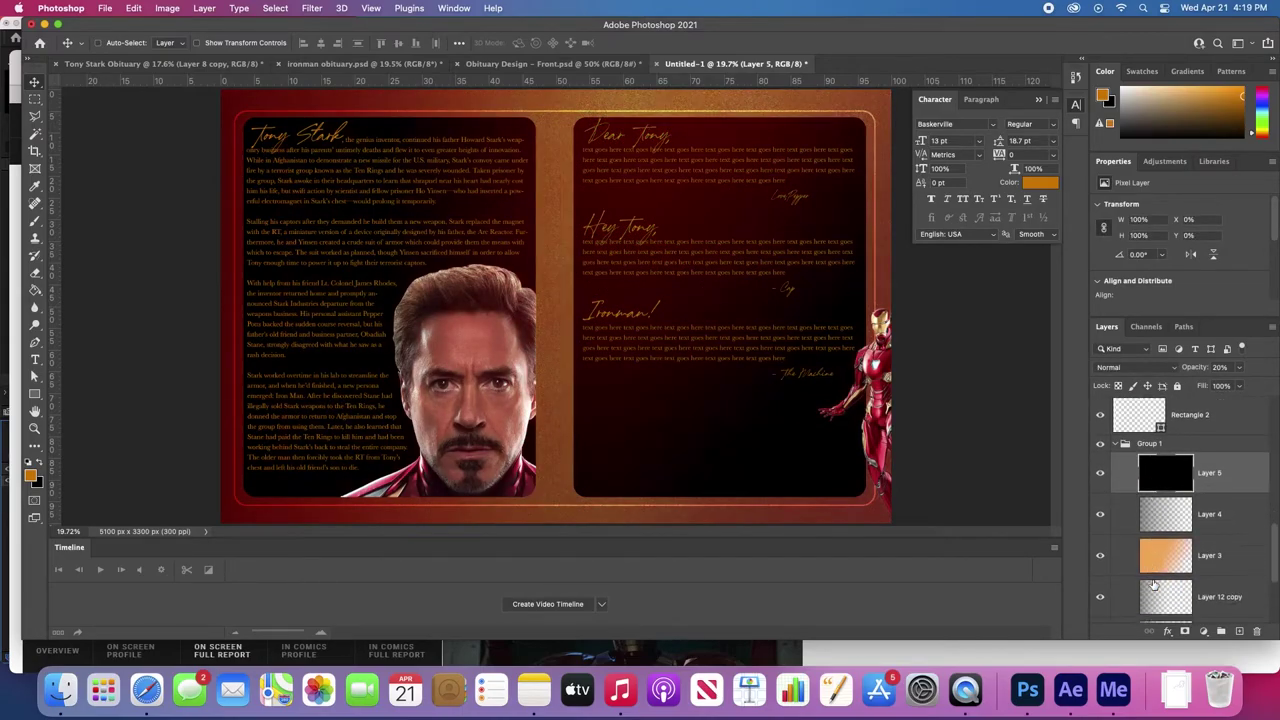
{"action": "scroll", "coordinate": [1155, 585], "scroll_direction": "down", "scroll_amount": 3}
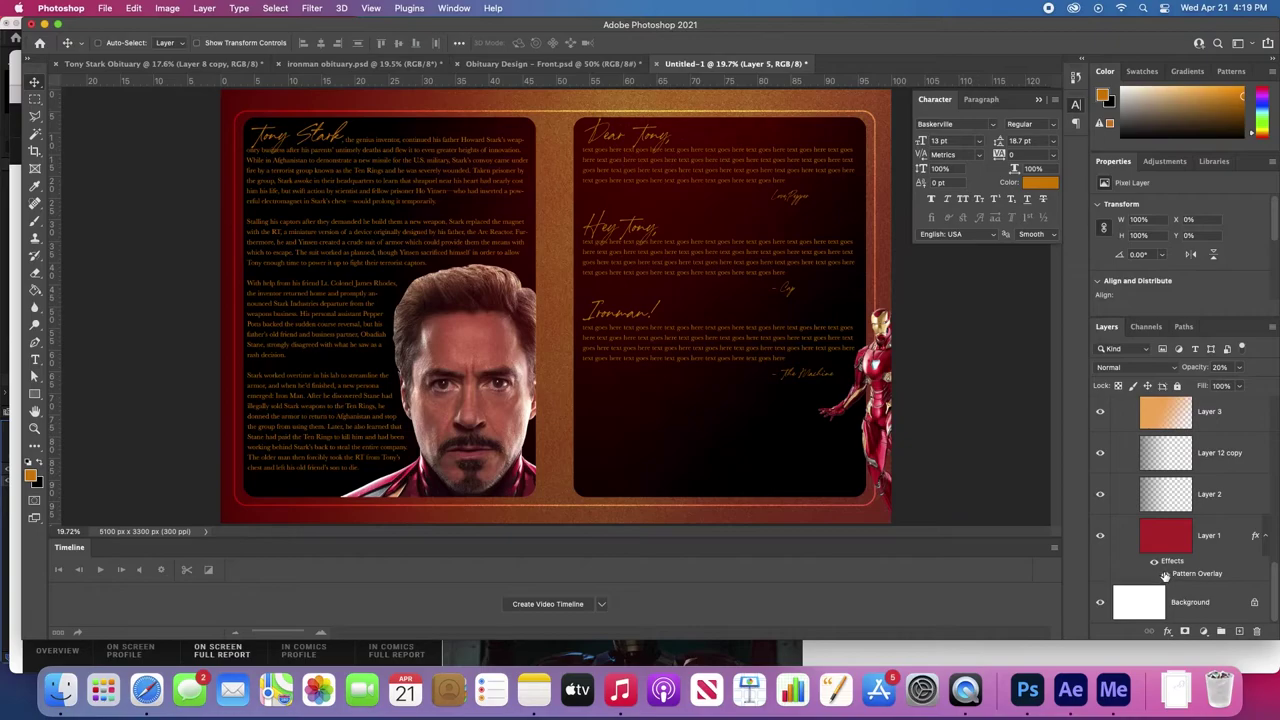
{"action": "left_click", "coordinate": [1164, 577]}
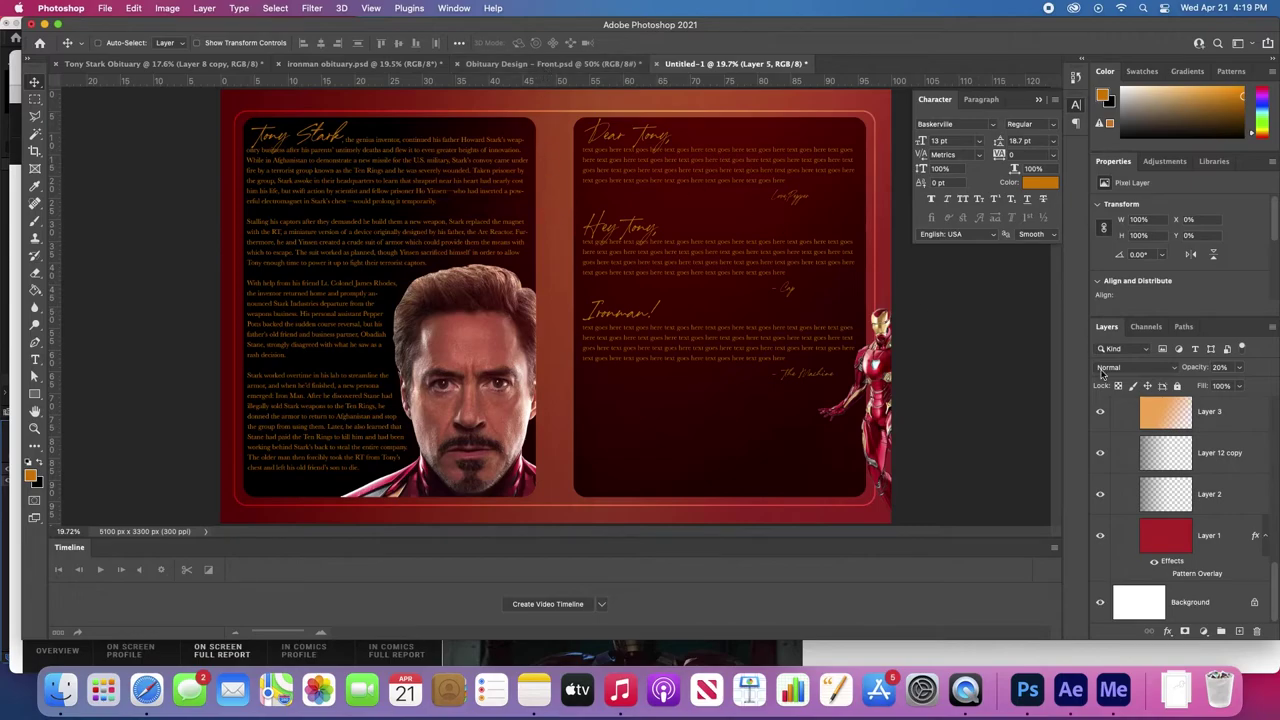
{"action": "scroll", "coordinate": [1142, 475], "scroll_direction": "up", "scroll_amount": 5}
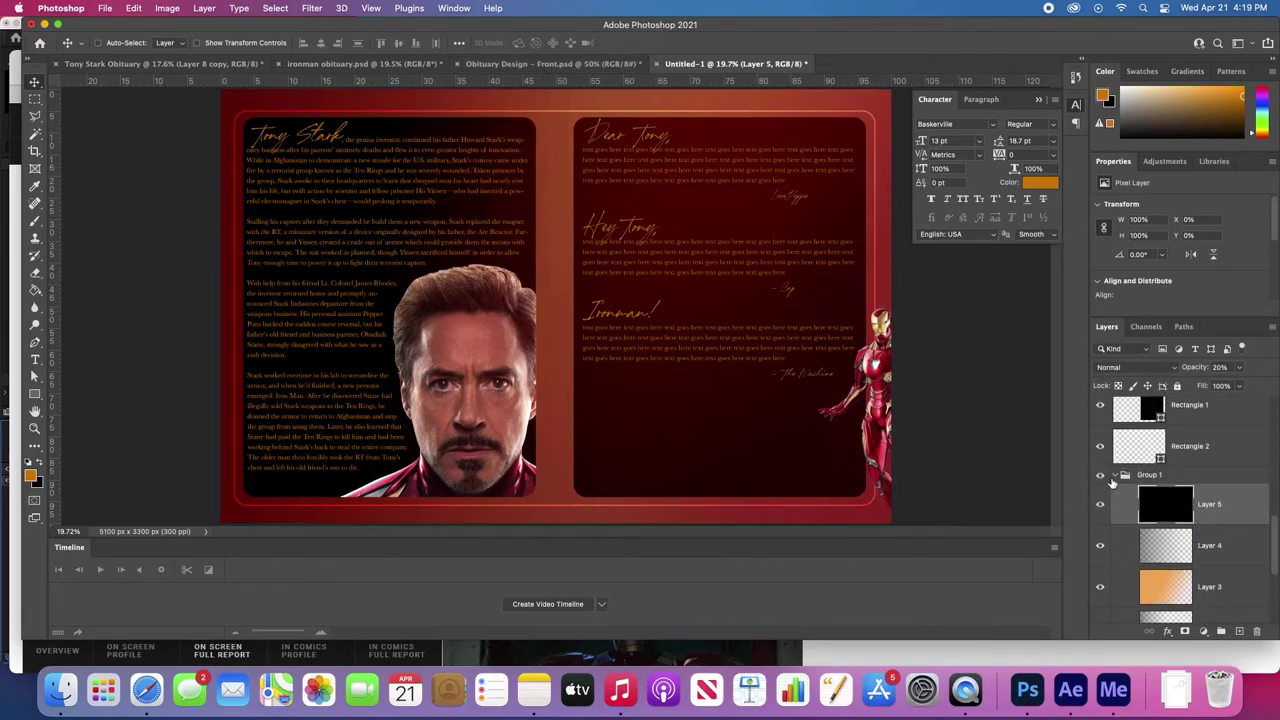
{"action": "left_click", "coordinate": [1114, 478]}
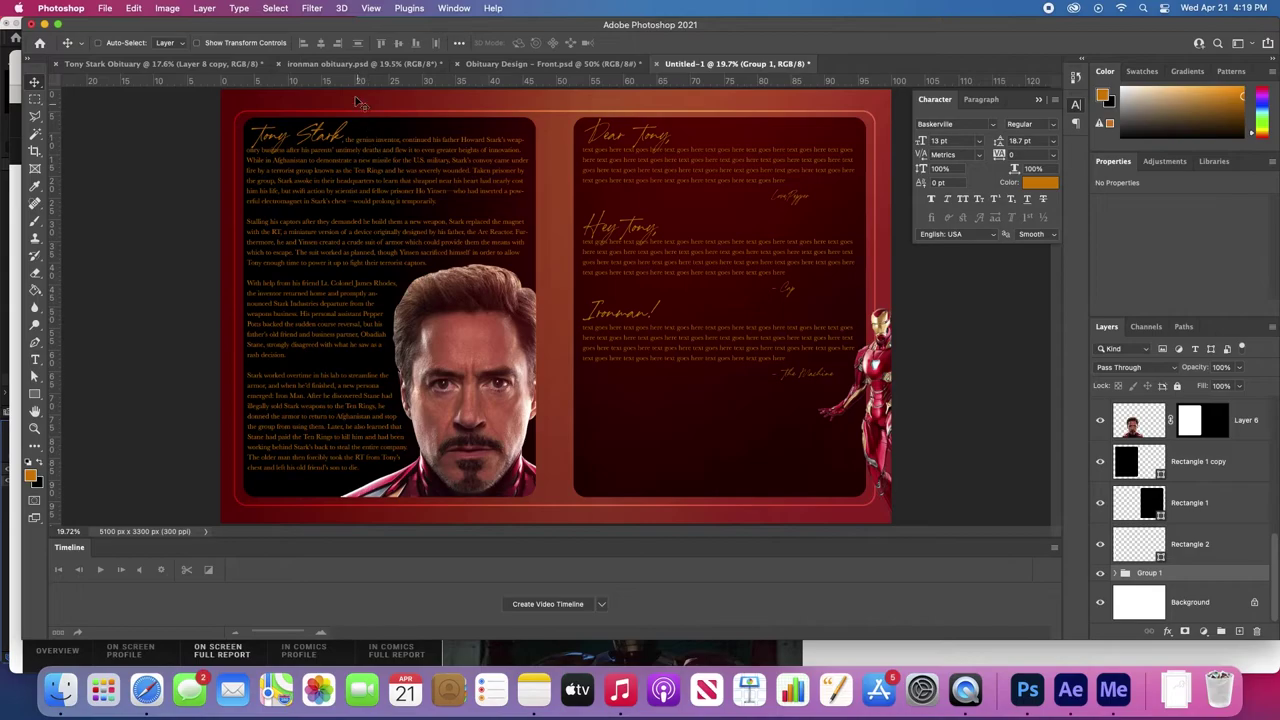
- Delete the layer mask of the suited portrait with the gold tie in Tony Stark Obituary and copy the portrait into Untitled-1
{"action": "left_click", "coordinate": [187, 62]}
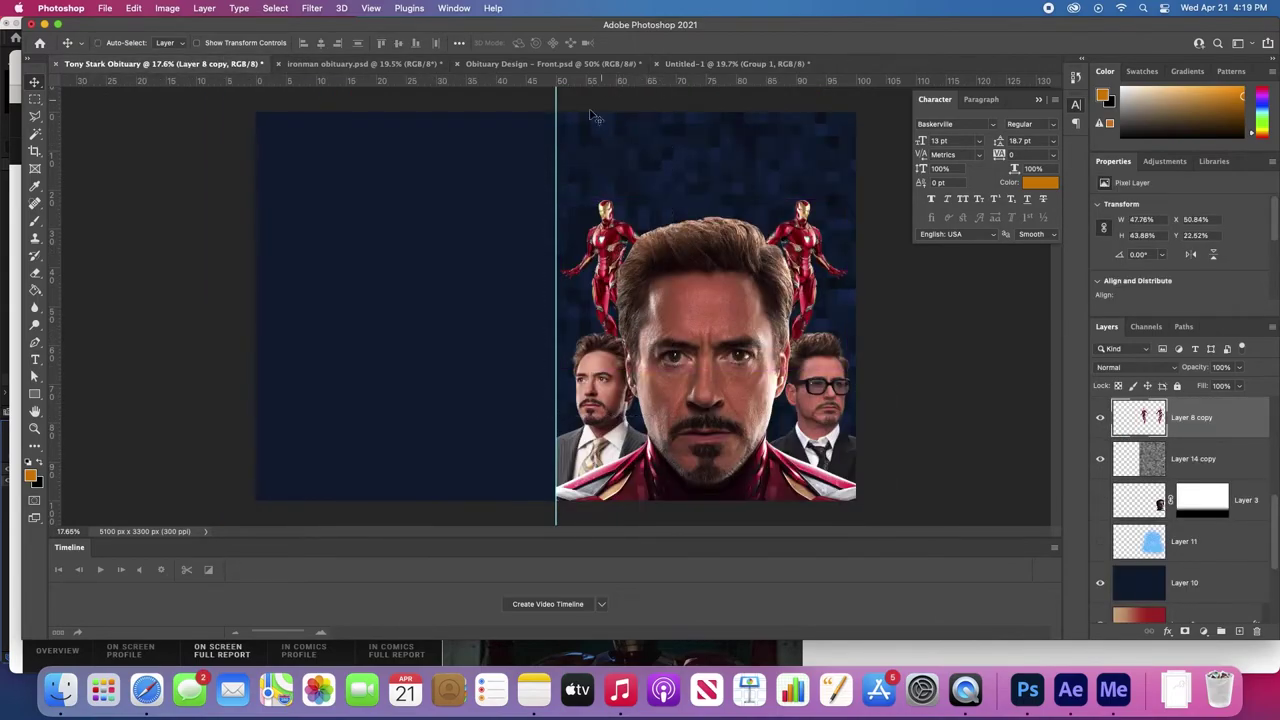
{"action": "left_click_drag", "start_coordinate": [615, 415], "coordinate": [515, 300]}
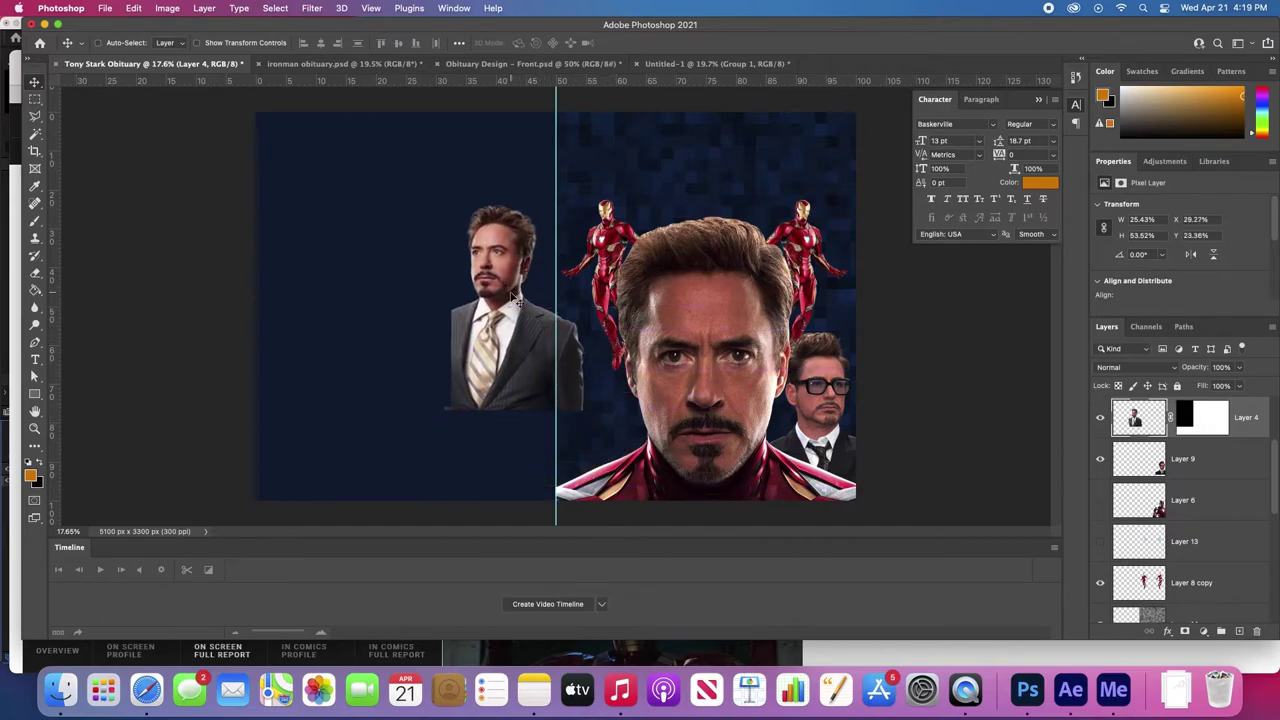
{"action": "right_click", "coordinate": [1204, 410]}
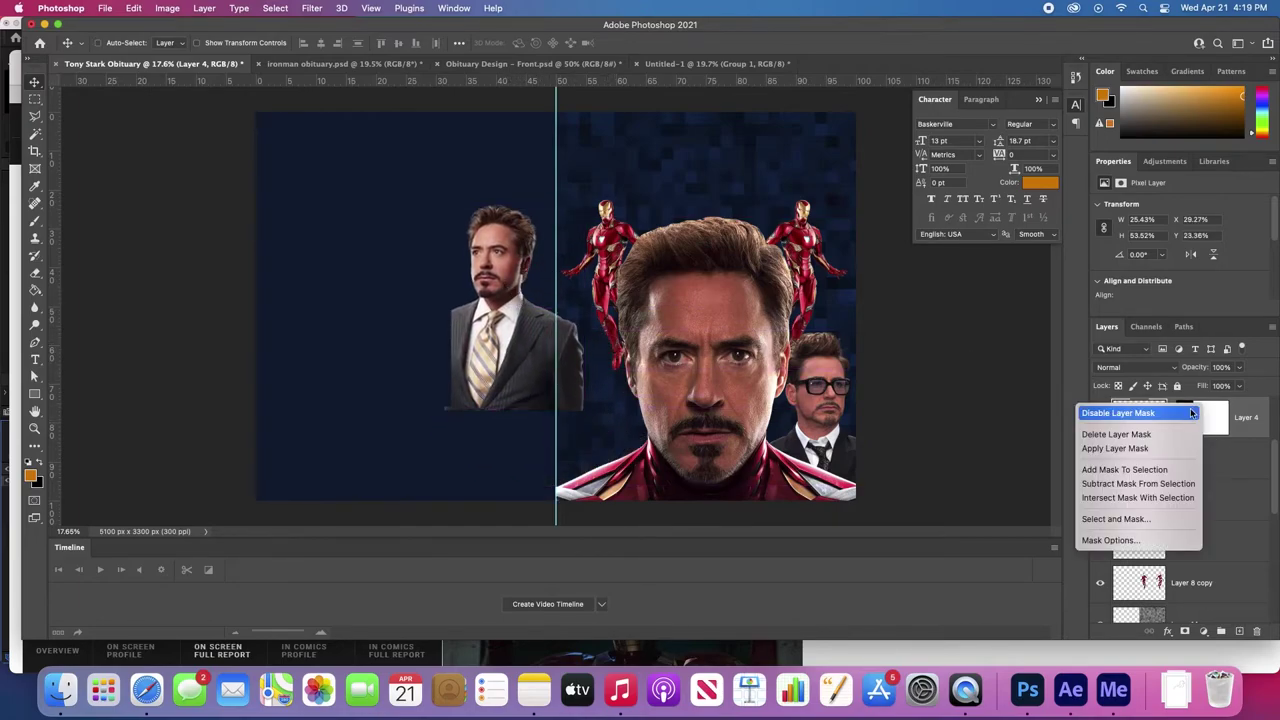
{"action": "left_click", "coordinate": [1125, 429]}
{"action": "left_click_drag", "start_coordinate": [496, 338], "coordinate": [395, 82]}
{"action": "left_click_drag", "start_coordinate": [720, 63], "coordinate": [397, 392]}
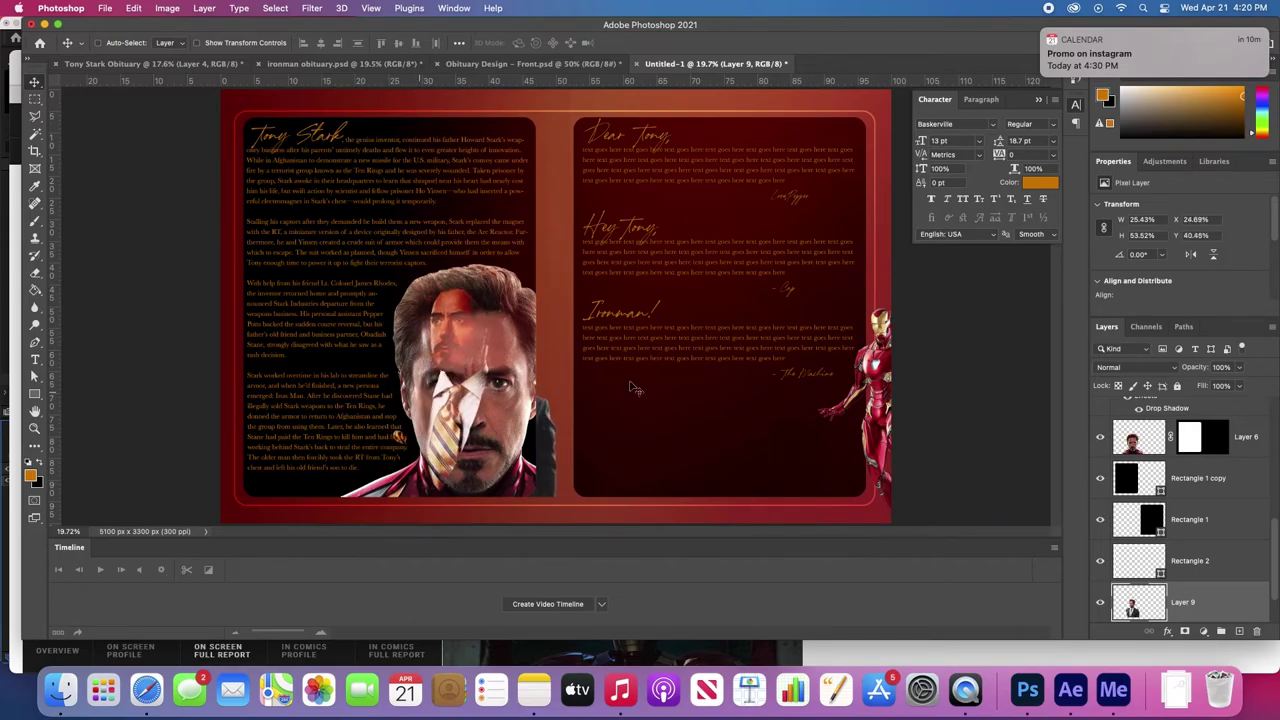
- Hide the large face portrait, set the suited portrait's blend mode to Screen, and shift it slightly toward the center fold
{"action": "left_click", "coordinate": [1099, 440]}
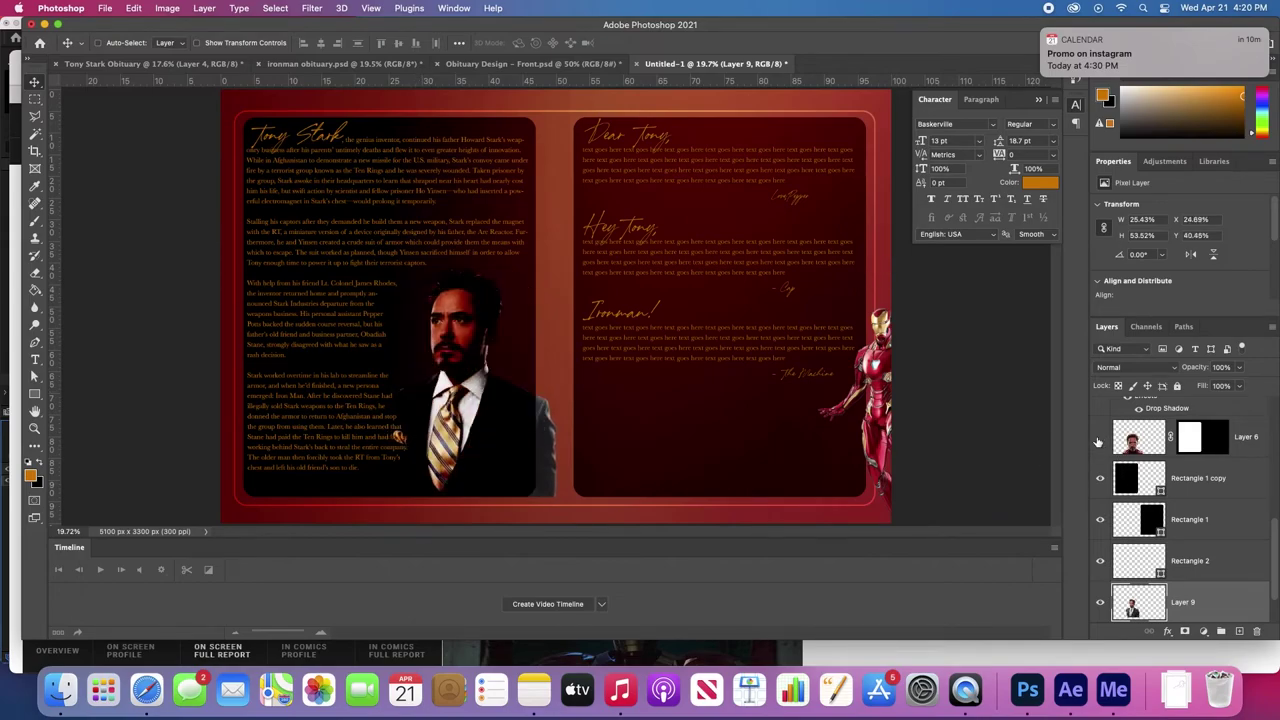
{"action": "left_click", "coordinate": [1155, 366]}
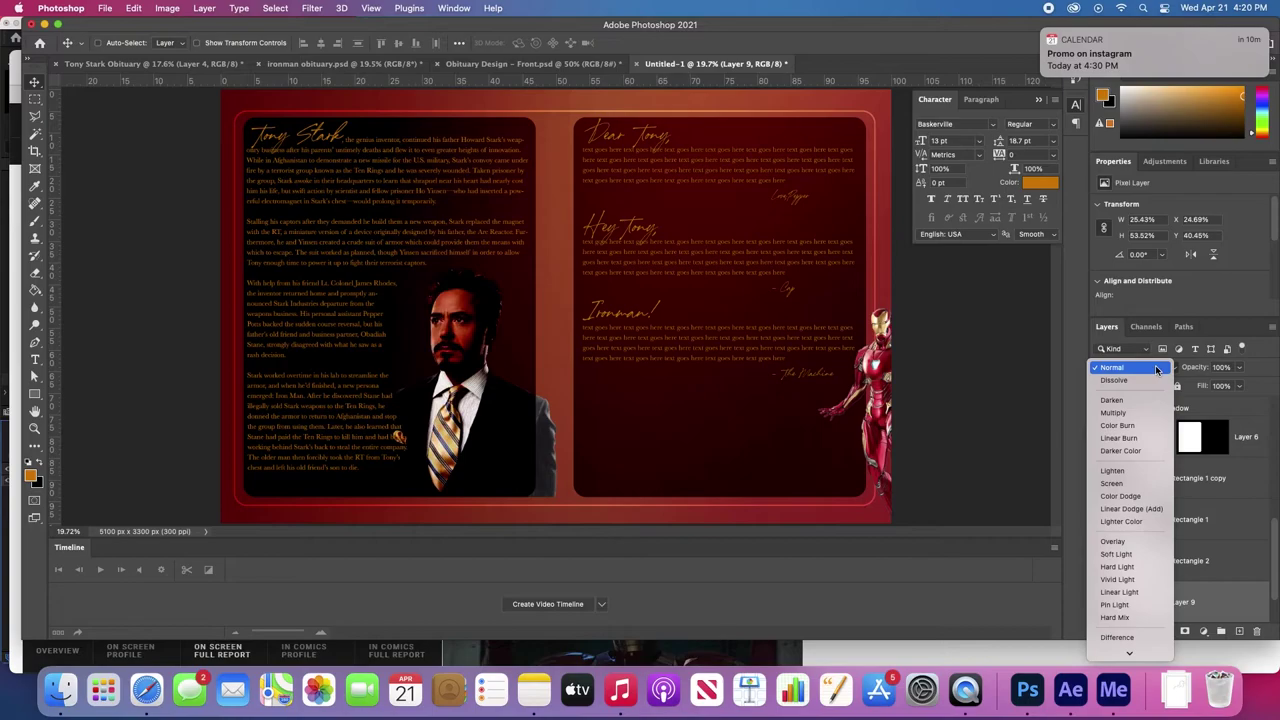
{"action": "left_click", "coordinate": [1124, 487]}
{"action": "left_click_drag", "start_coordinate": [566, 398], "coordinate": [591, 400]}
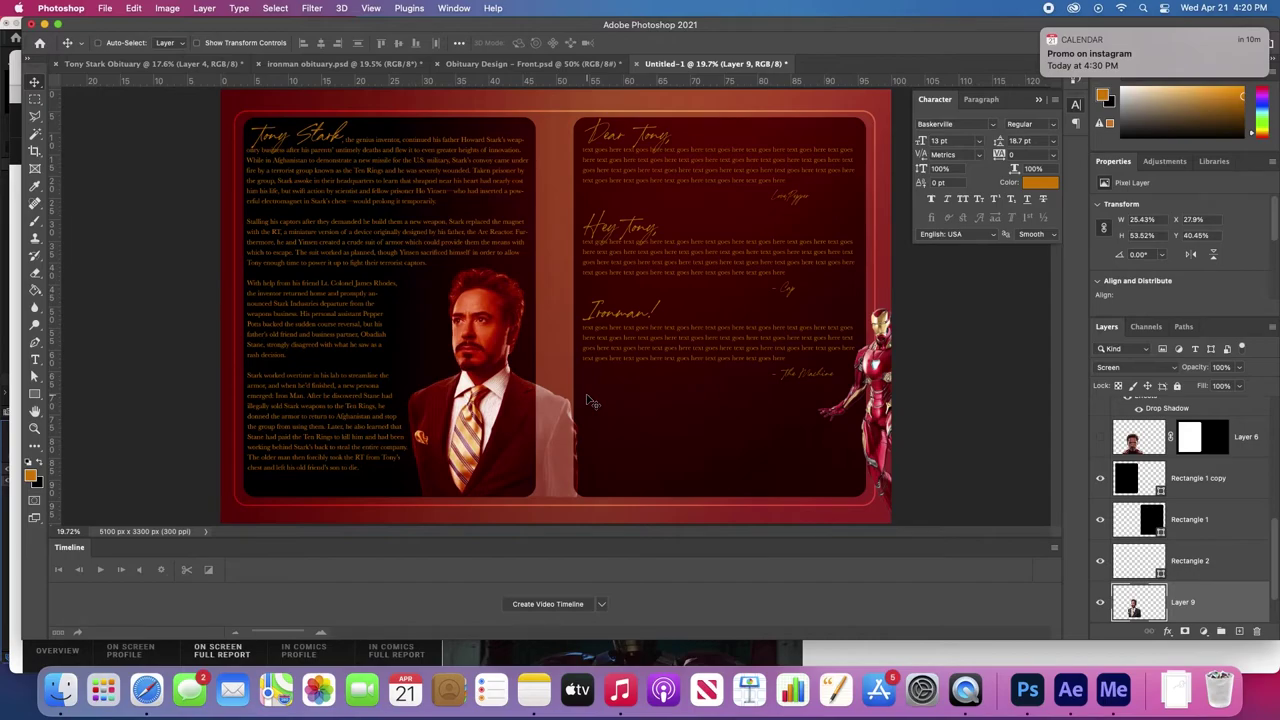
- Mask the suited portrait to the left page panel, reusing the mask shape of the hidden face portrait
{"action": "left_click", "coordinate": [1192, 446], "text": "super"}
{"action": "left_click", "coordinate": [1183, 630]}
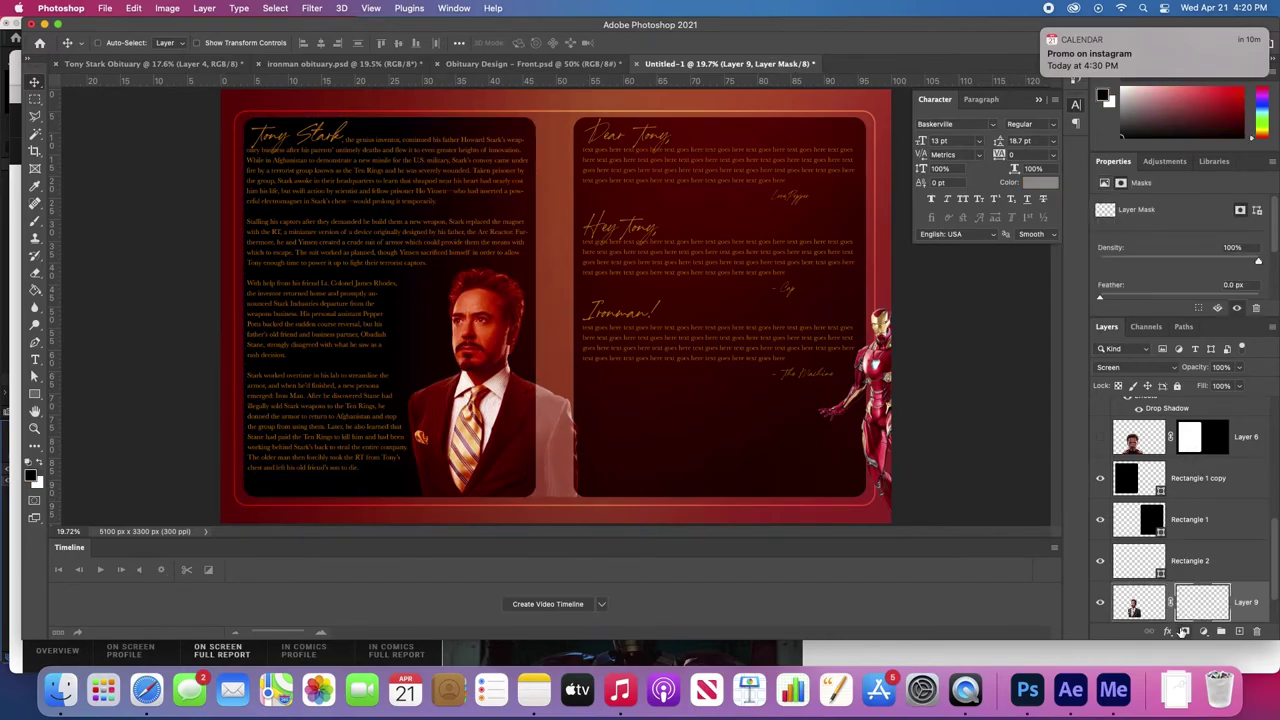
{"action": "left_click", "coordinate": [1100, 440]}
{"action": "left_click", "coordinate": [1101, 441]}
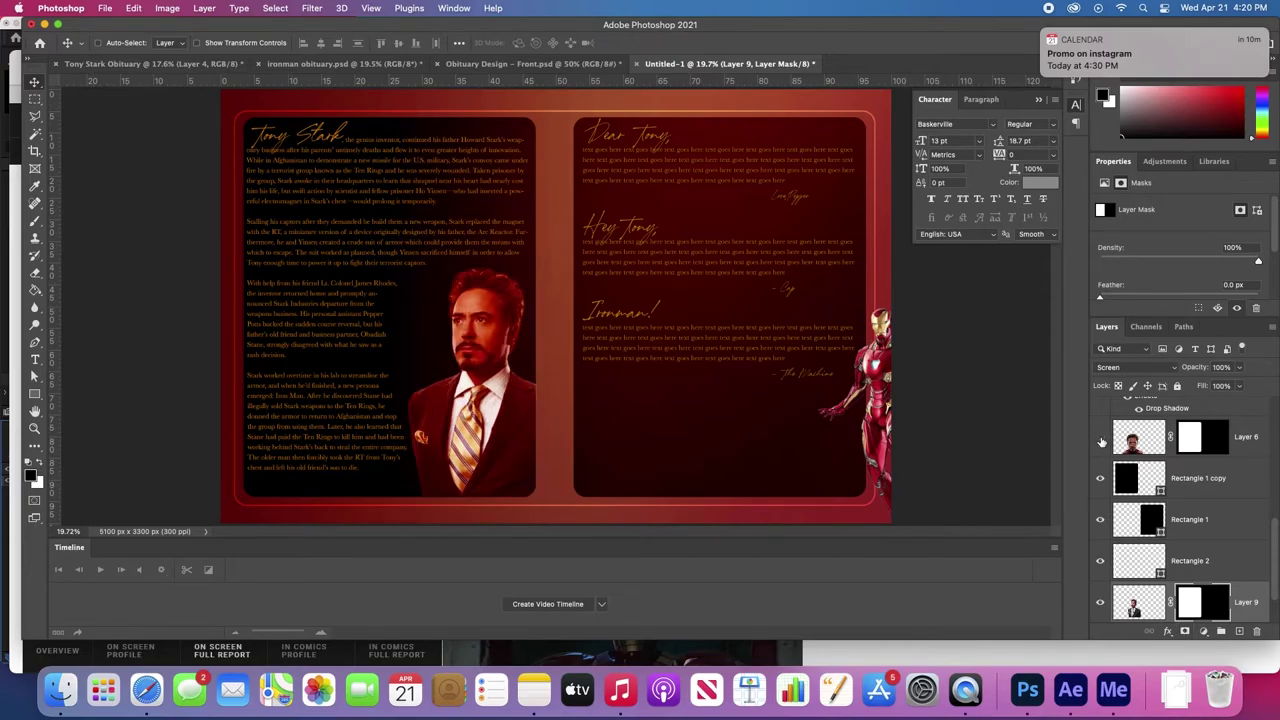
{"action": "key", "text": "z"}
{"action": "left_click_drag", "start_coordinate": [762, 356], "coordinate": [762, 357]}
{"action": "key", "text": "v"}
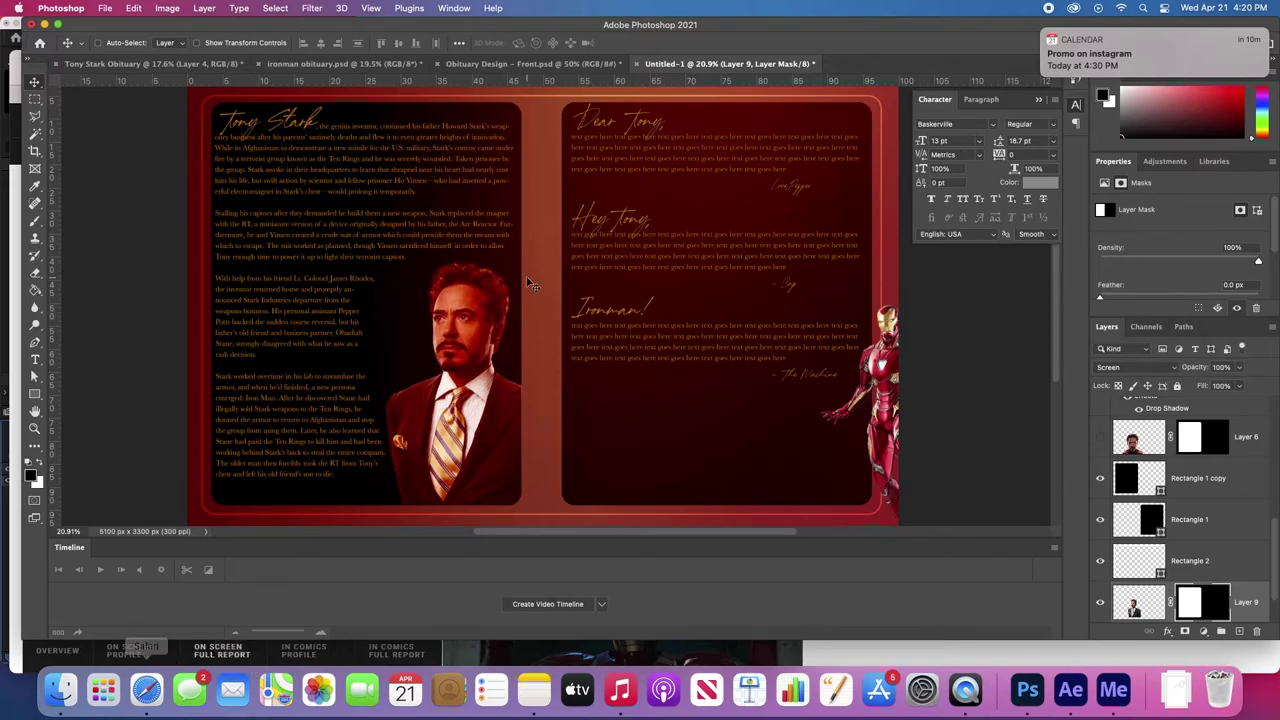
- Check the ironman obituary cover for reference, then enlarge the gauntlet image in Untitled-1 and place it over the lower right page
{"action": "left_click", "coordinate": [374, 65]}
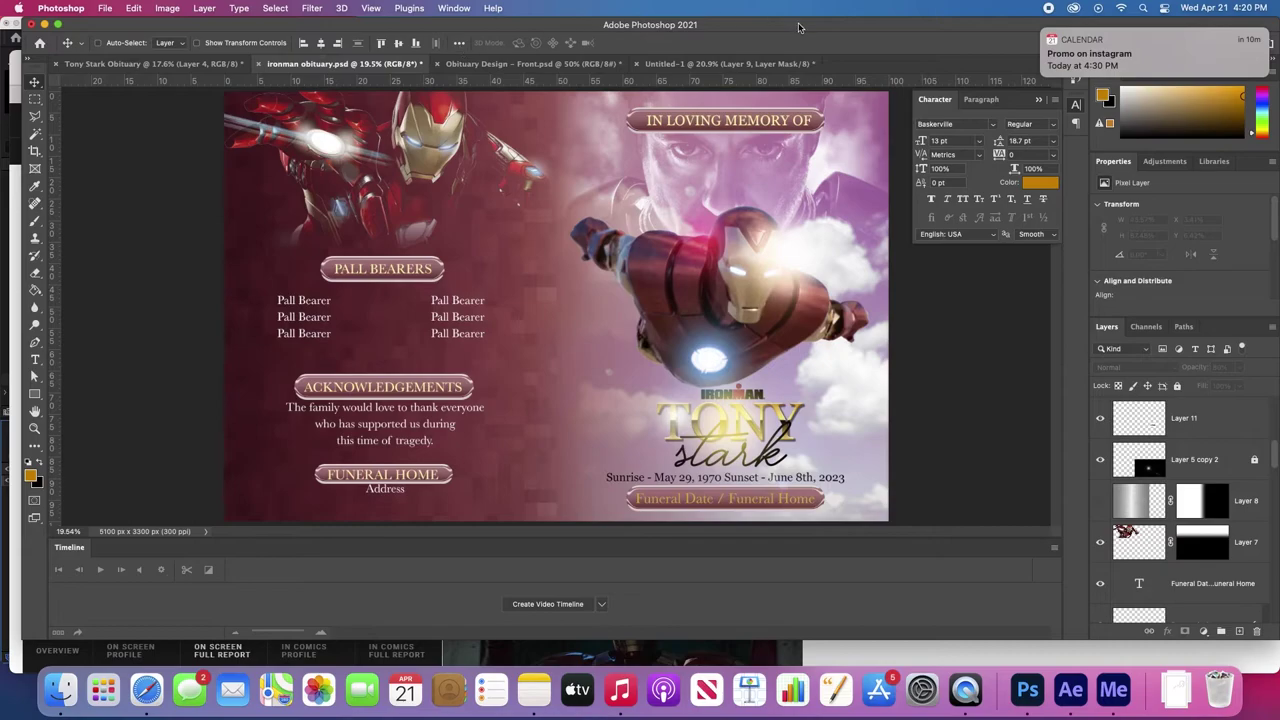
{"action": "left_click", "coordinate": [735, 65]}
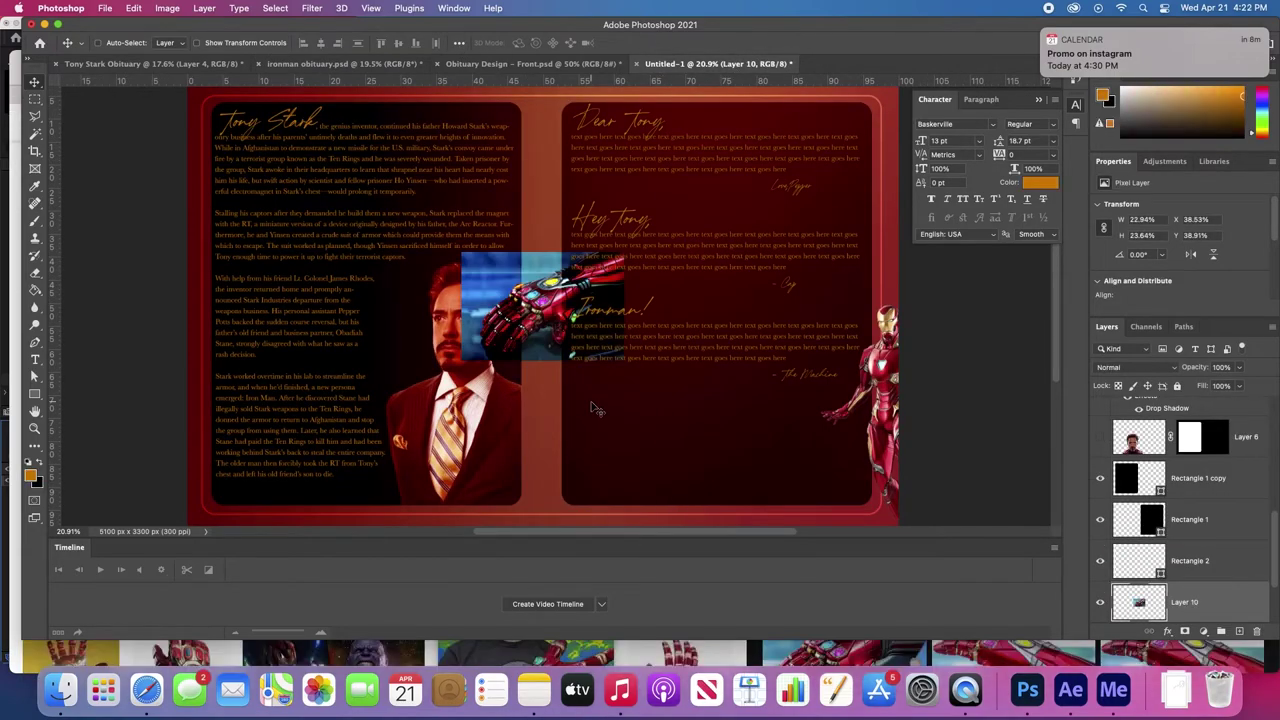
{"action": "left_click_drag", "start_coordinate": [593, 403], "coordinate": [585, 520]}
{"action": "key", "text": "Return"}
{"action": "left_click_drag", "start_coordinate": [535, 339], "coordinate": [747, 397]}
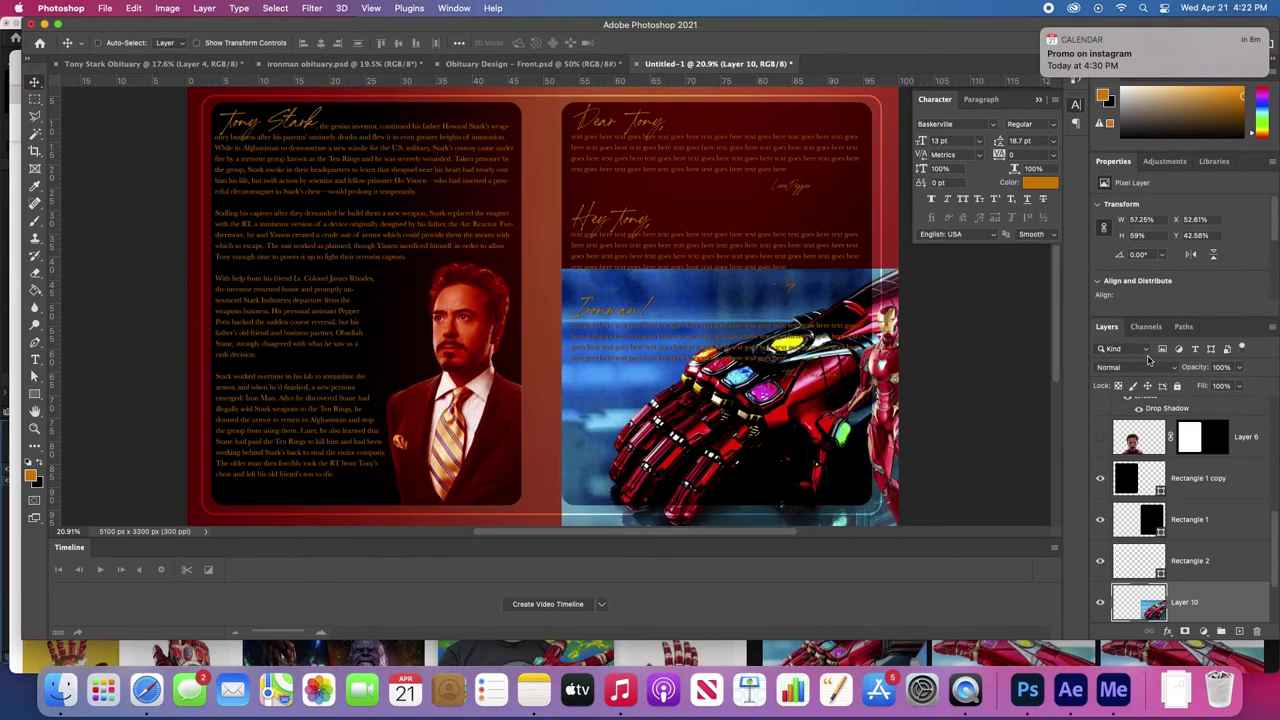
- Set the gauntlet image's blend mode to Screen, and try a desaturated version before undoing that color change
{"action": "left_click", "coordinate": [1145, 367]}
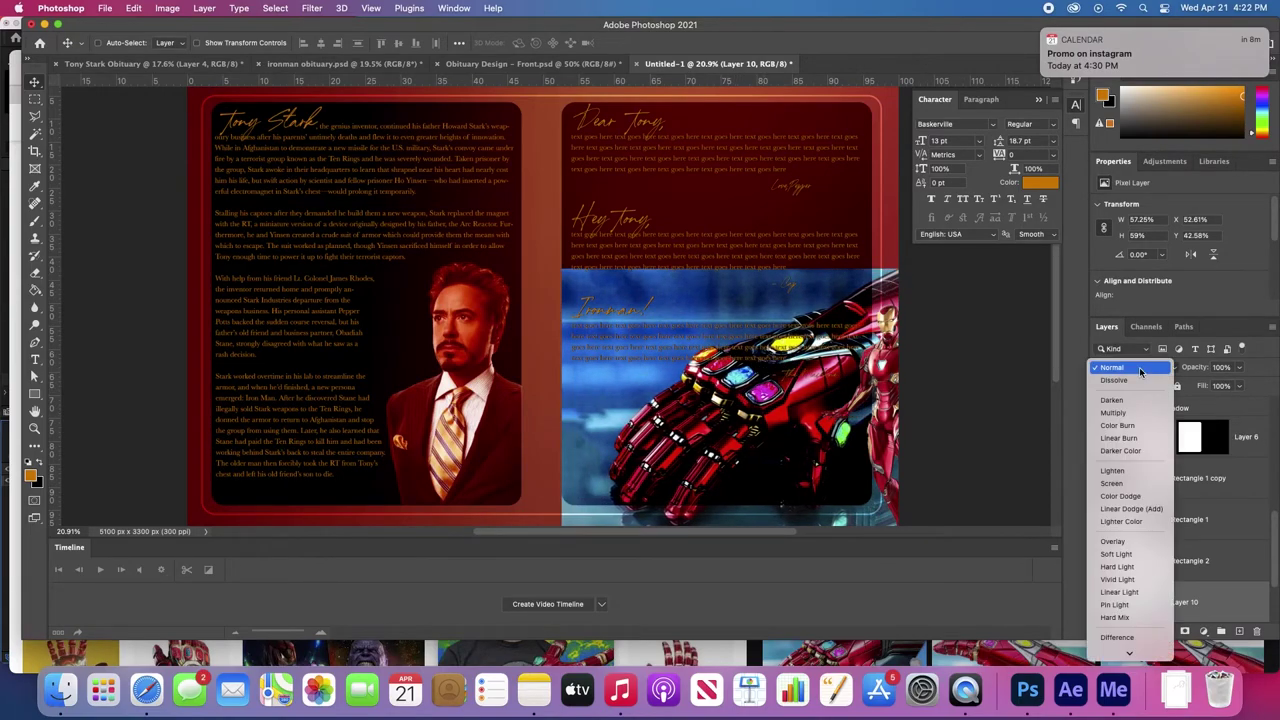
{"action": "left_click", "coordinate": [1121, 485]}
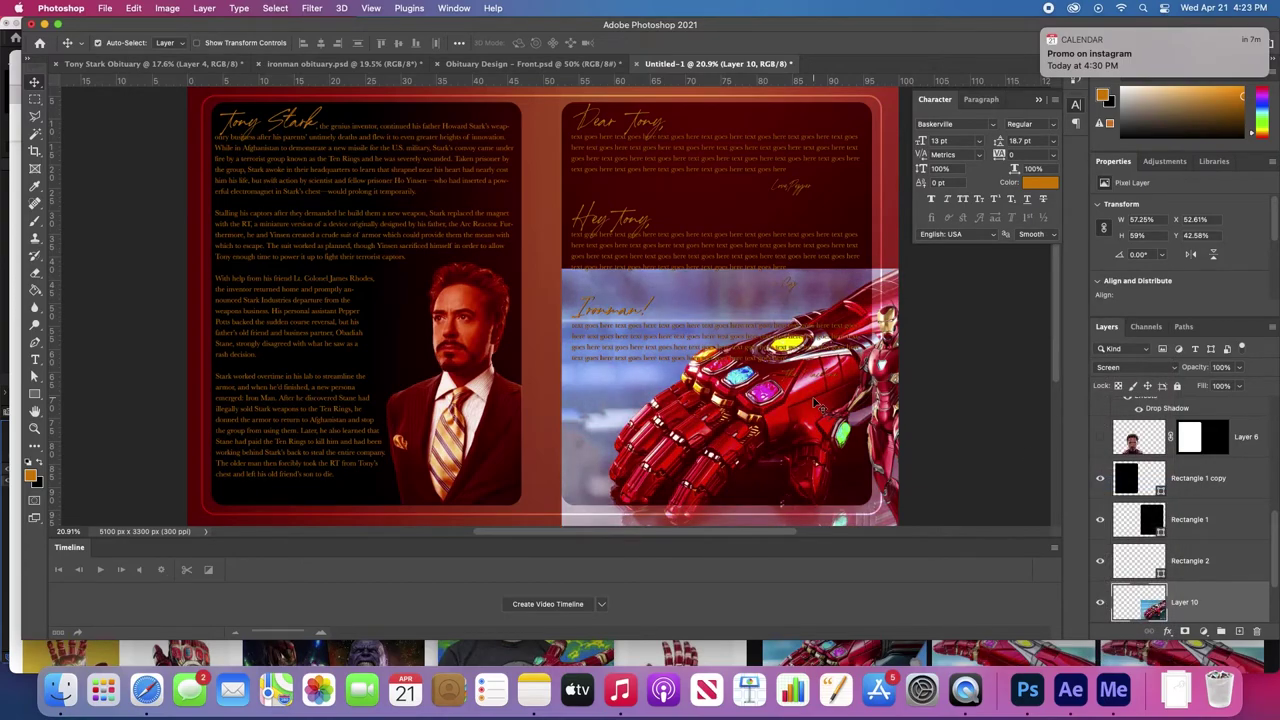
{"action": "key", "text": "shift+super+u"}
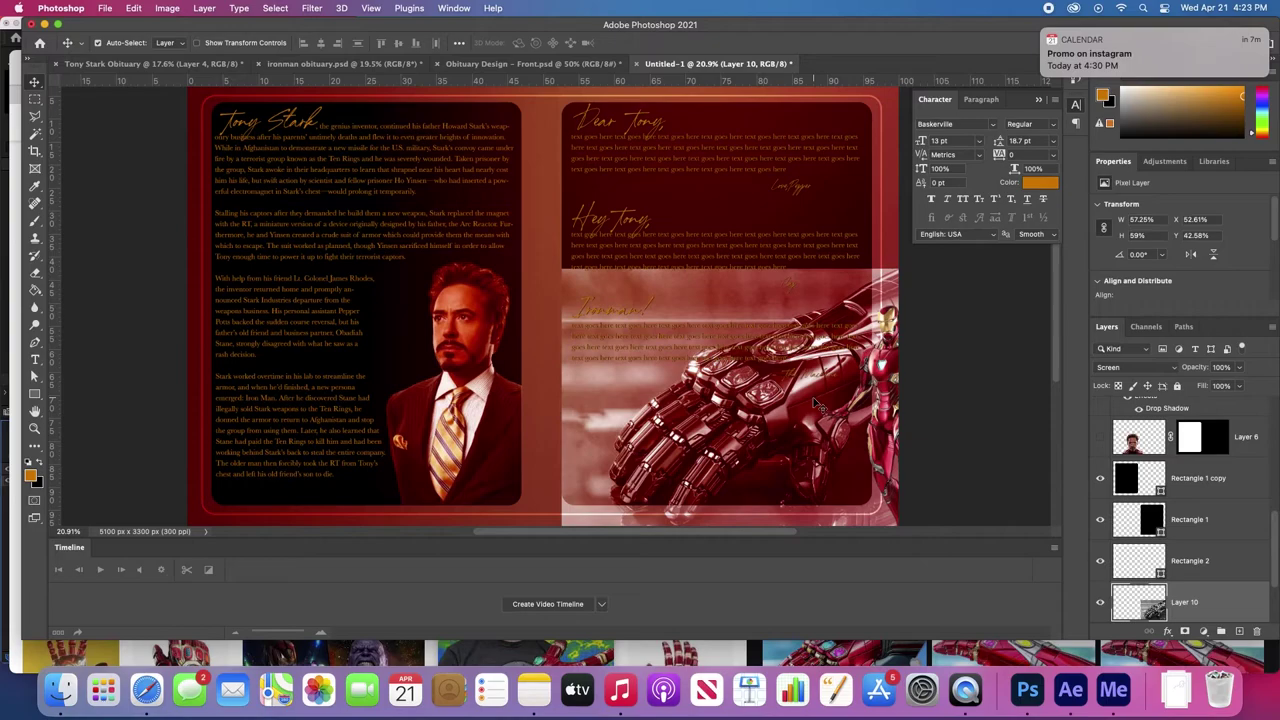
{"action": "key", "text": "super+z"}
{"action": "key", "text": "super+z"}
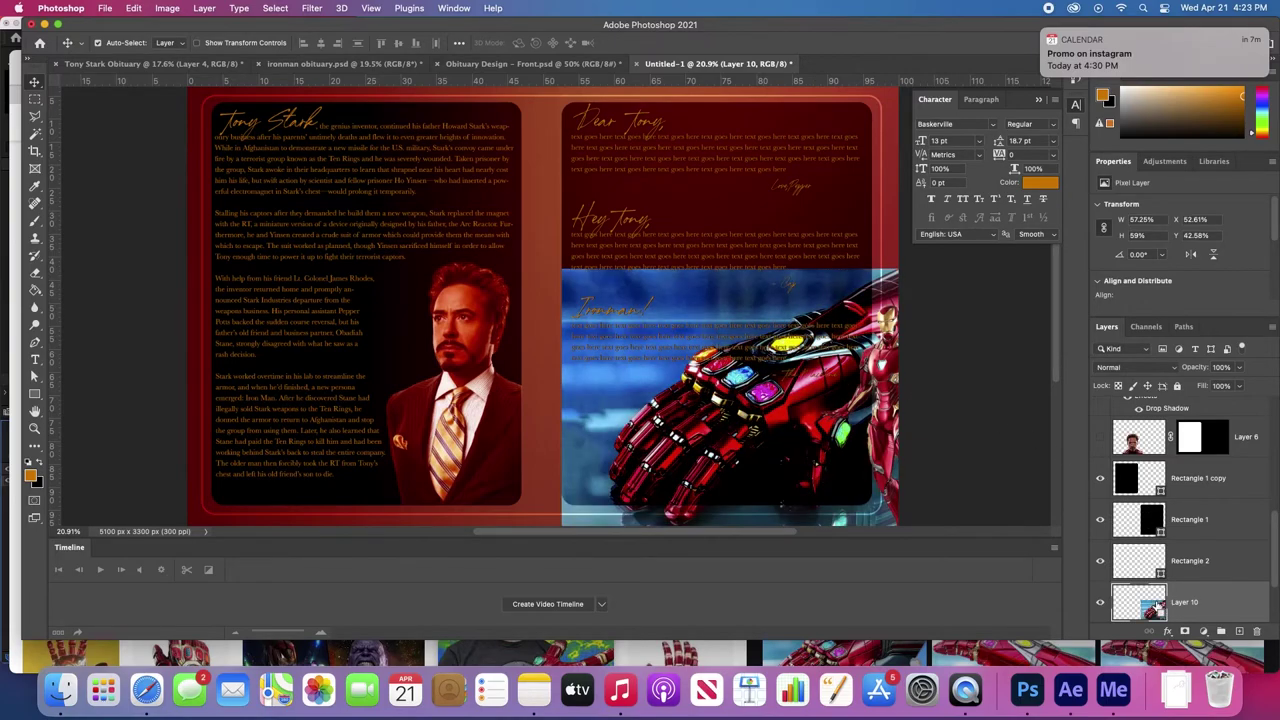
{"action": "key", "text": "shift+super+z"}
- Add a layer mask to the gauntlet image and fade its upper and left edges with black-to-transparent gradients
{"action": "left_click", "coordinate": [1185, 631]}
{"action": "key", "text": "g"}
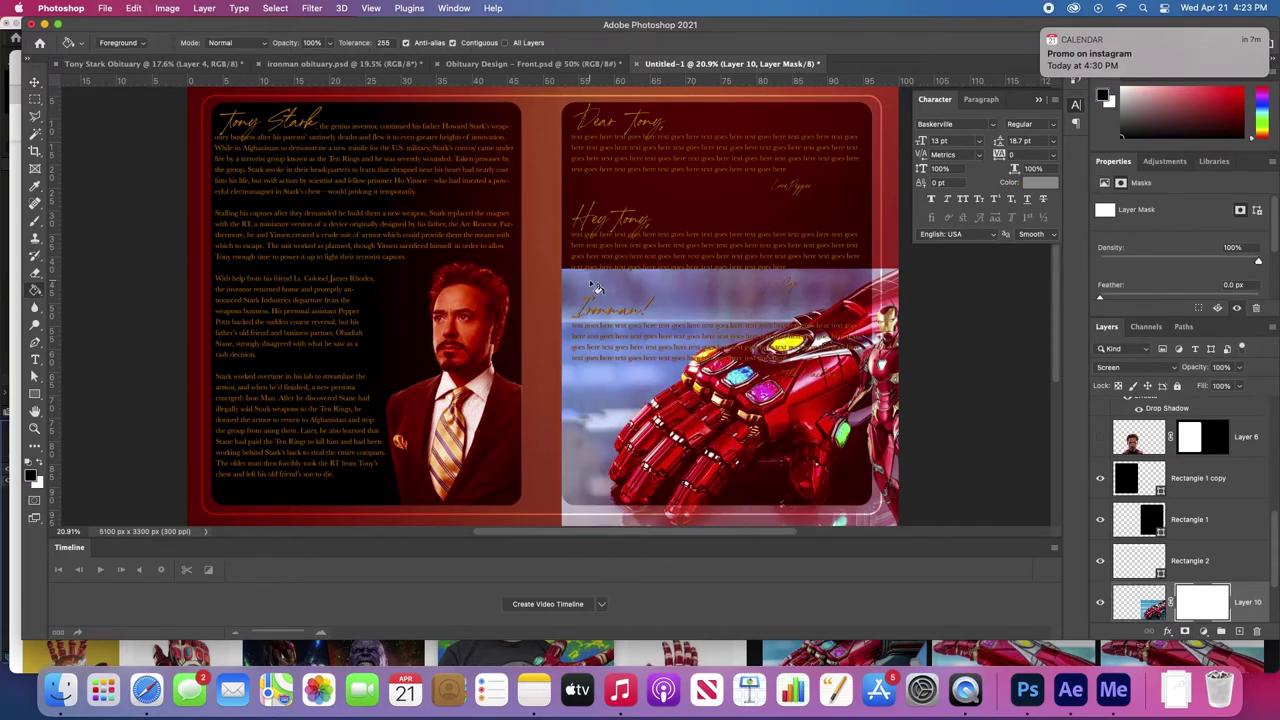
{"action": "key", "text": "shift+g"}
{"action": "key", "text": "shift+g"}
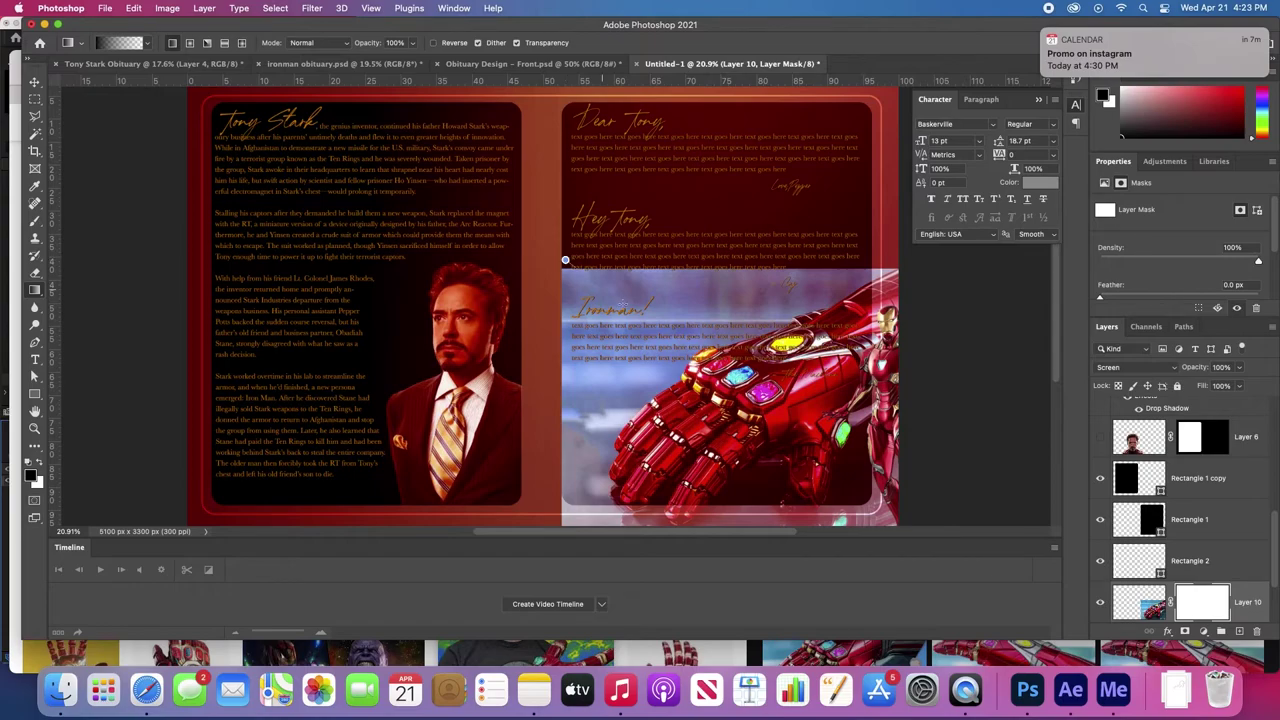
{"action": "left_click_drag", "start_coordinate": [620, 299], "coordinate": [640, 311]}
{"action": "left_click_drag", "start_coordinate": [758, 261], "coordinate": [822, 257]}
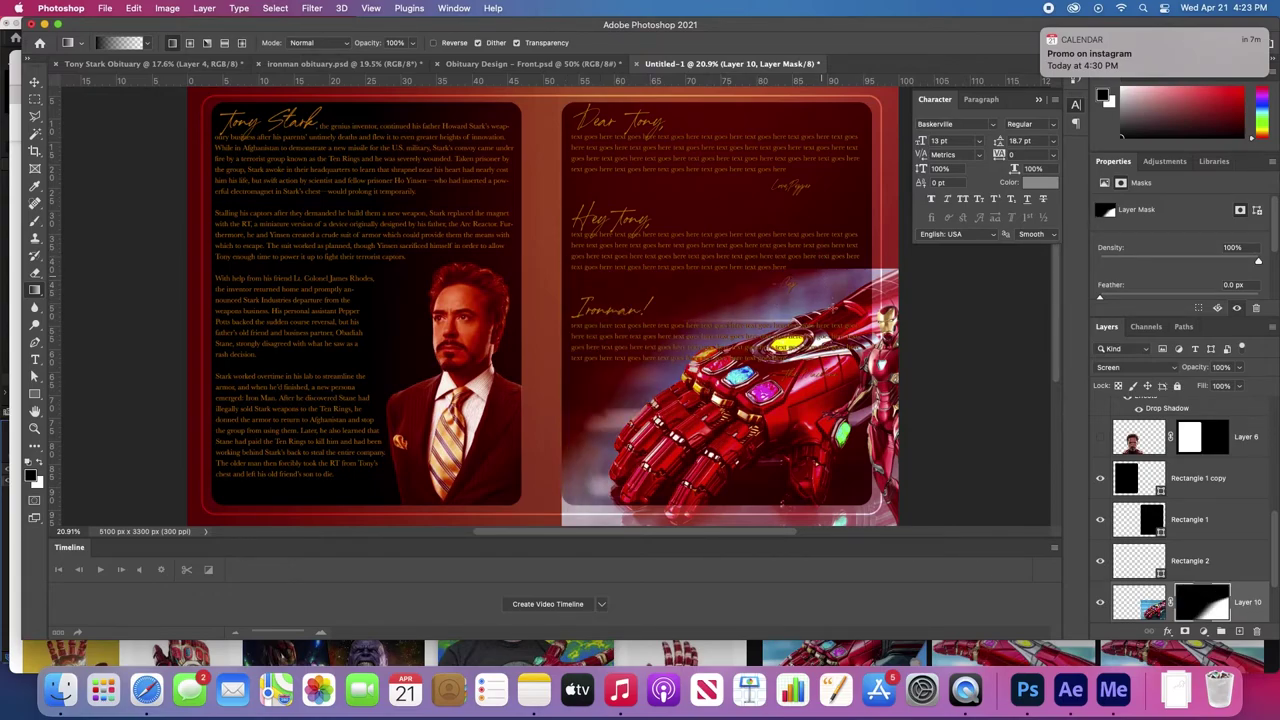
{"action": "left_click_drag", "start_coordinate": [834, 310], "coordinate": [834, 300]}
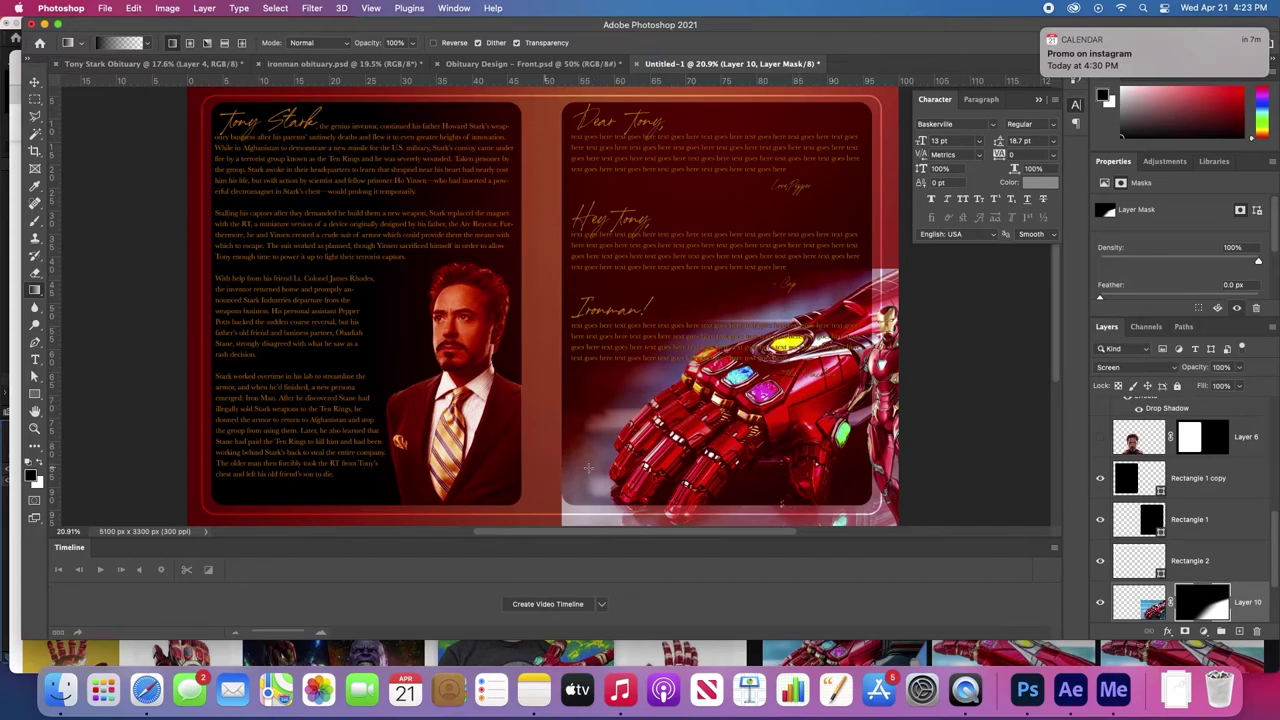
{"action": "left_click_drag", "start_coordinate": [589, 467], "coordinate": [584, 521]}
- Mask out everything of the gauntlet image outside the right page panel, using the panel's rectangle shape as the selection
{"action": "scroll", "coordinate": [593, 500], "scroll_direction": "down", "scroll_amount": 3}
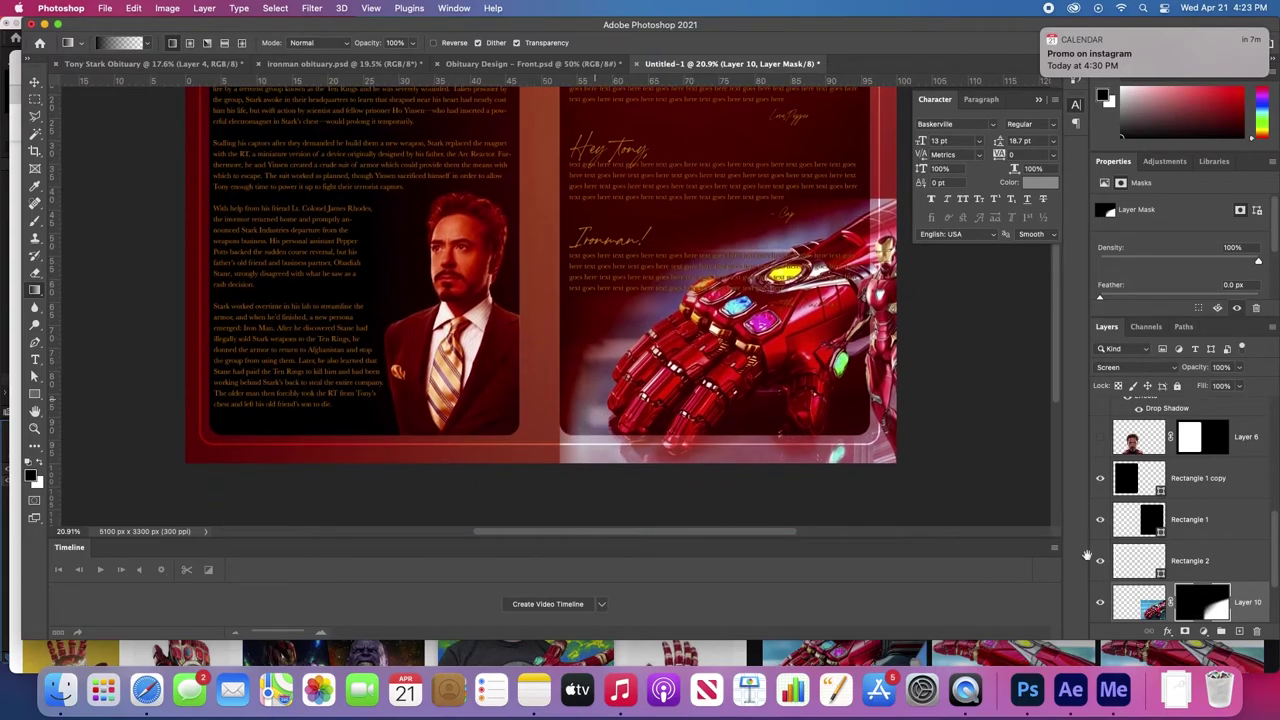
{"action": "left_click", "coordinate": [1140, 602]}
{"action": "left_click", "coordinate": [1188, 594], "text": "super"}
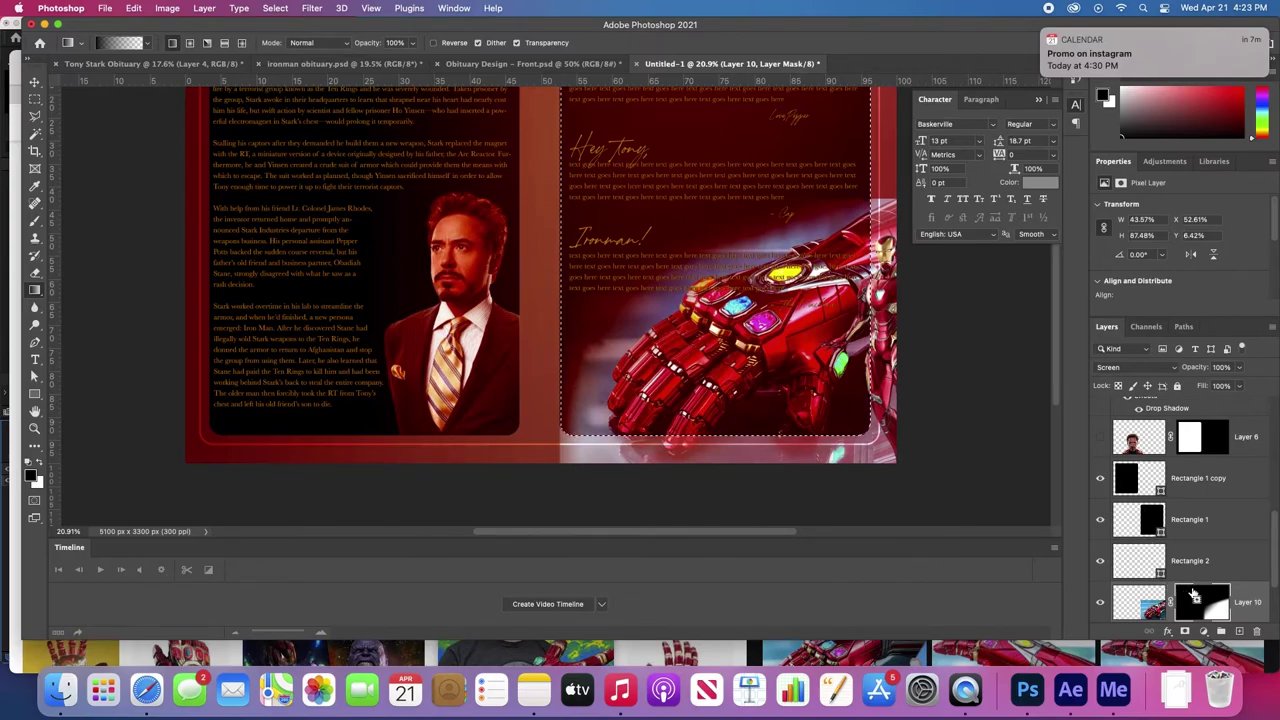
{"action": "key", "text": "super+shift+i"}
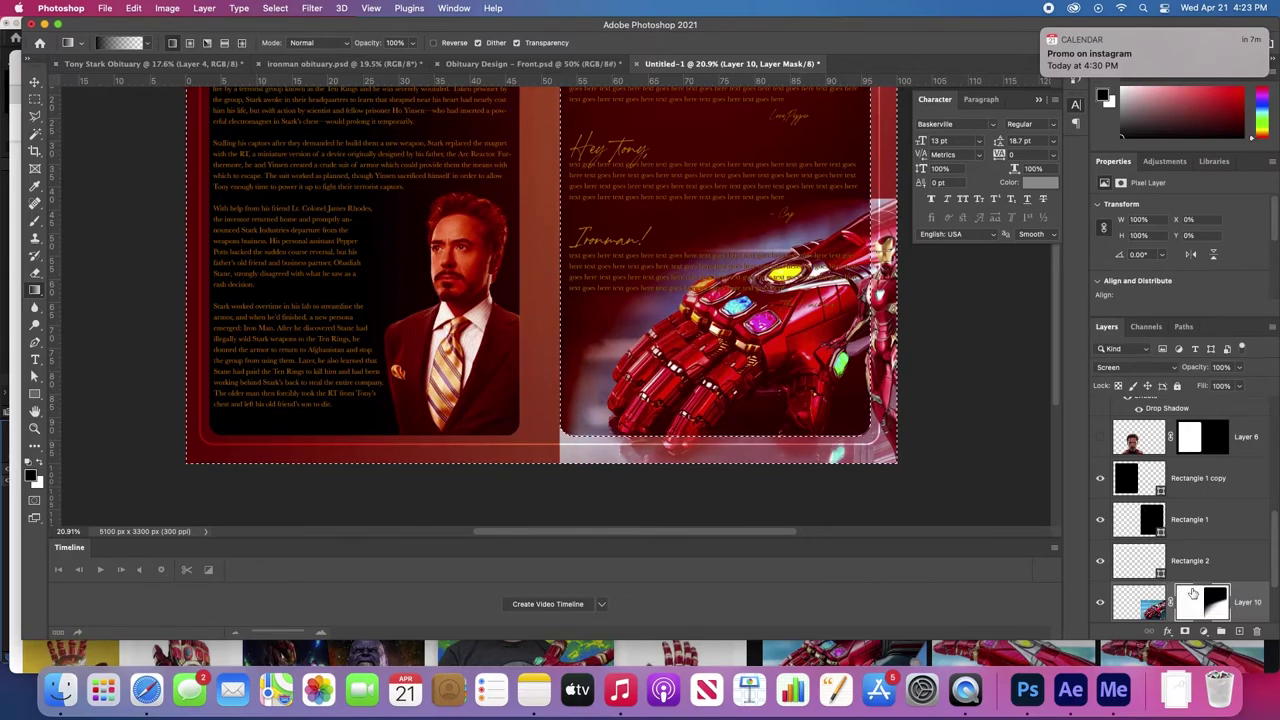
{"action": "key", "text": "Delete"}
{"action": "key", "text": "super+d"}
{"action": "key", "text": "v"}
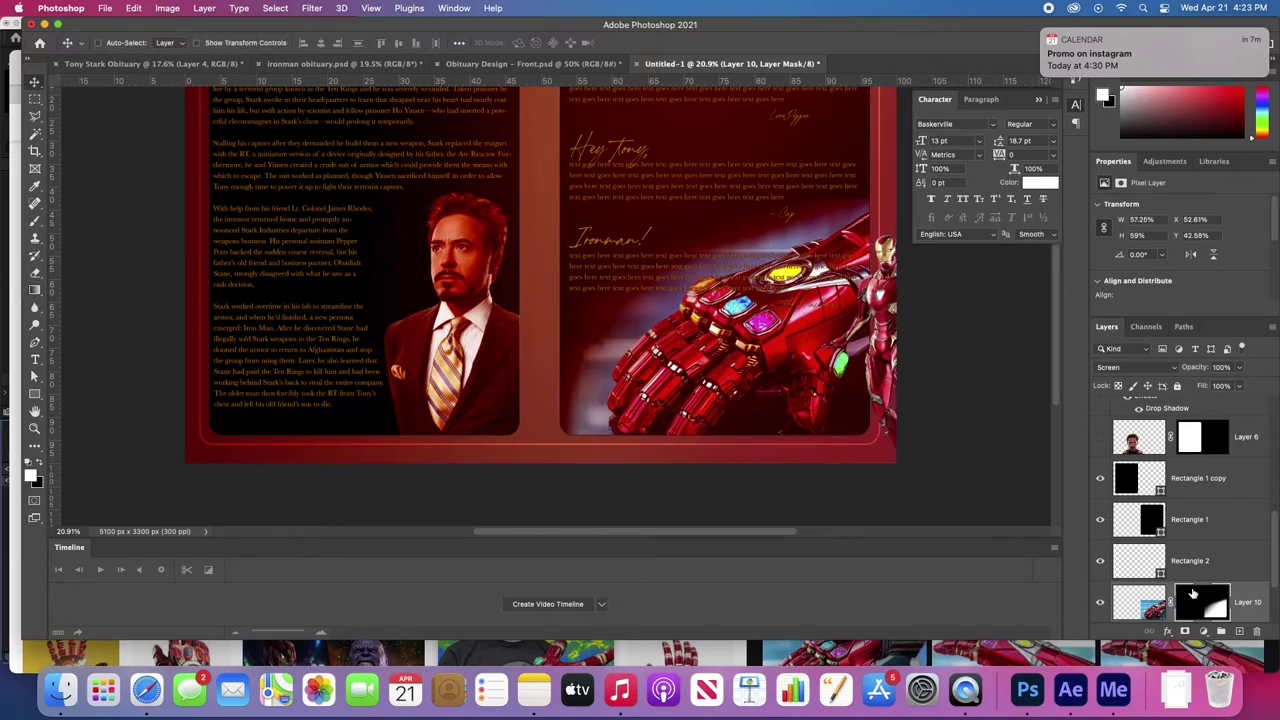
- Paint black with a soft brush on the gauntlet's mask to fade the background above and to the left of the hand
{"action": "left_click", "coordinate": [1210, 604]}
{"action": "key", "text": "b"}
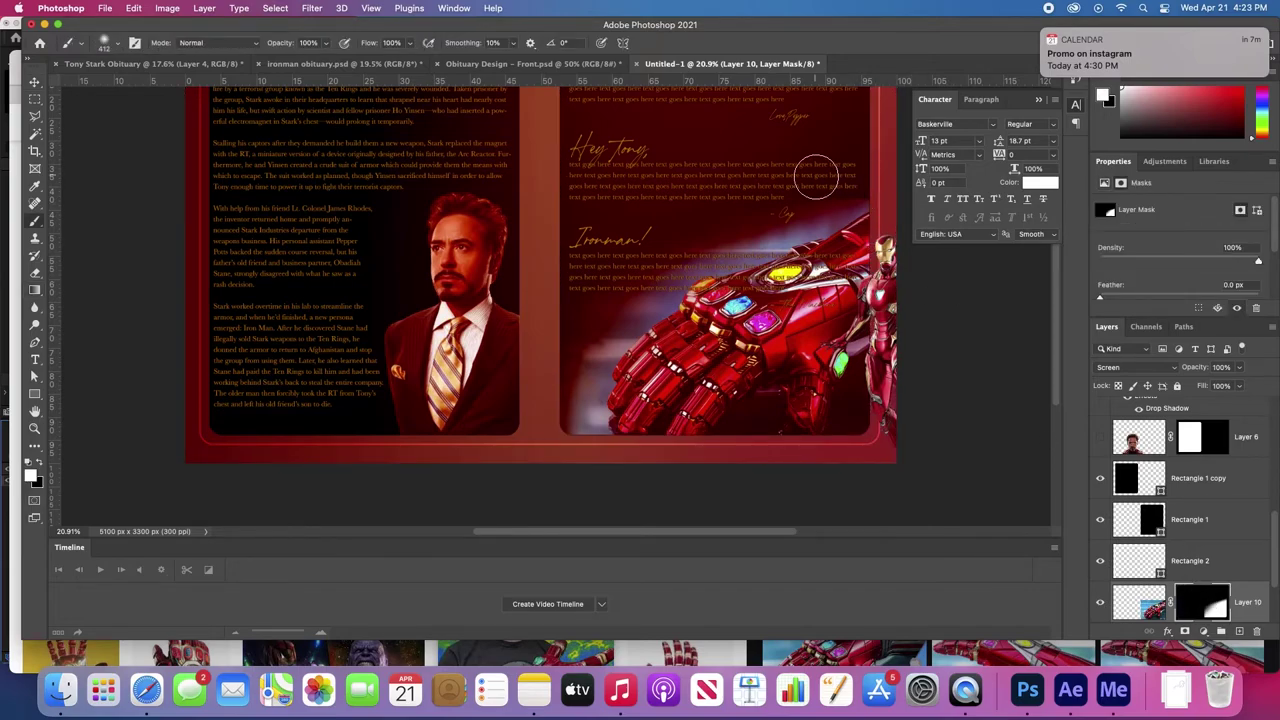
{"action": "key", "text": "x"}
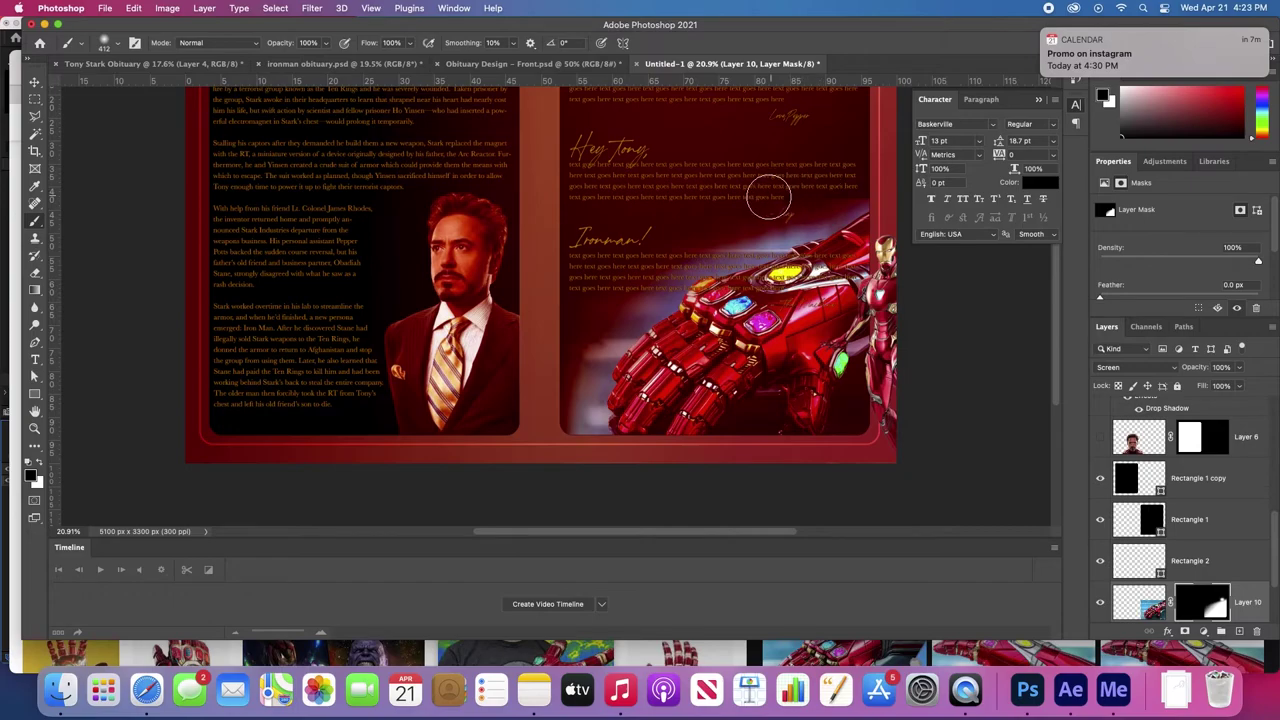
{"action": "mouse_move", "coordinate": [650, 270]}
{"action": "left_mouse_down"}
{"action": "mouse_move", "coordinate": [569, 343]}
{"action": "mouse_move", "coordinate": [553, 407]}
{"action": "mouse_move", "coordinate": [570, 442]}
{"action": "left_mouse_up"}
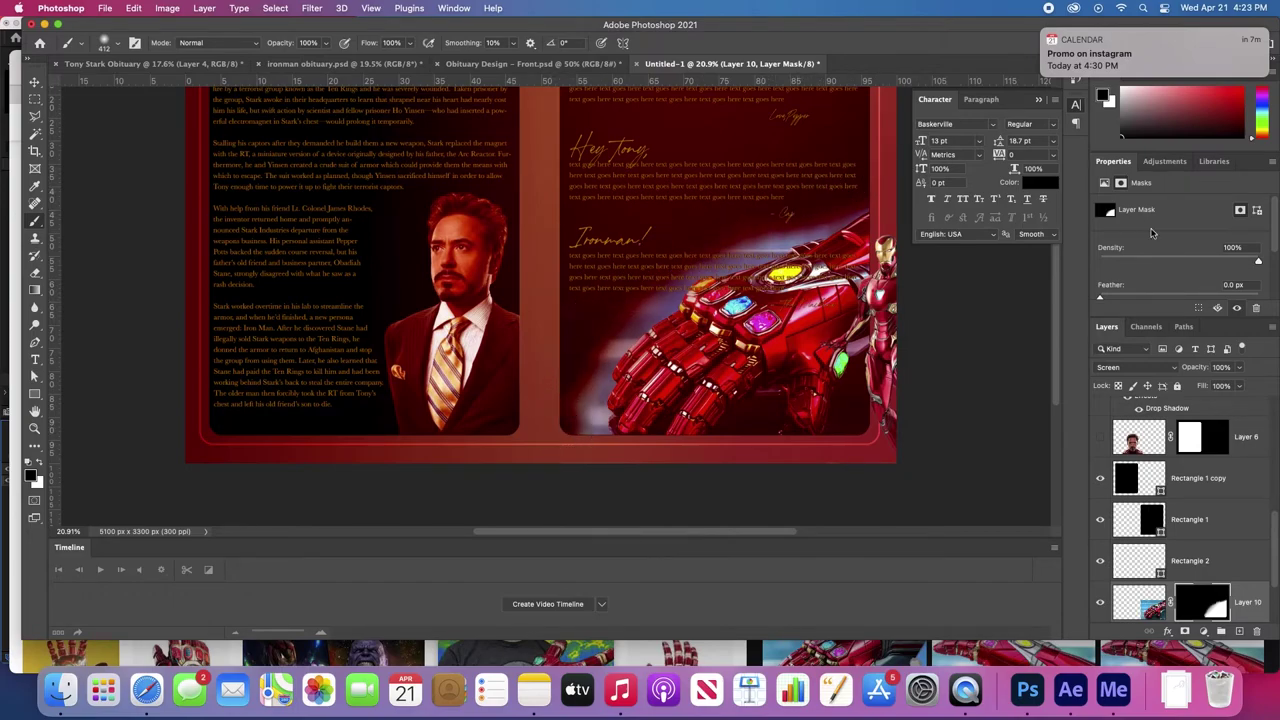
- Move the gauntlet layer above the right panel's rectangle layer and set its blend mode to Overlay
{"action": "key", "text": "v"}
{"action": "key", "text": "super+bracketright"}
{"action": "key", "text": "super+bracketright"}
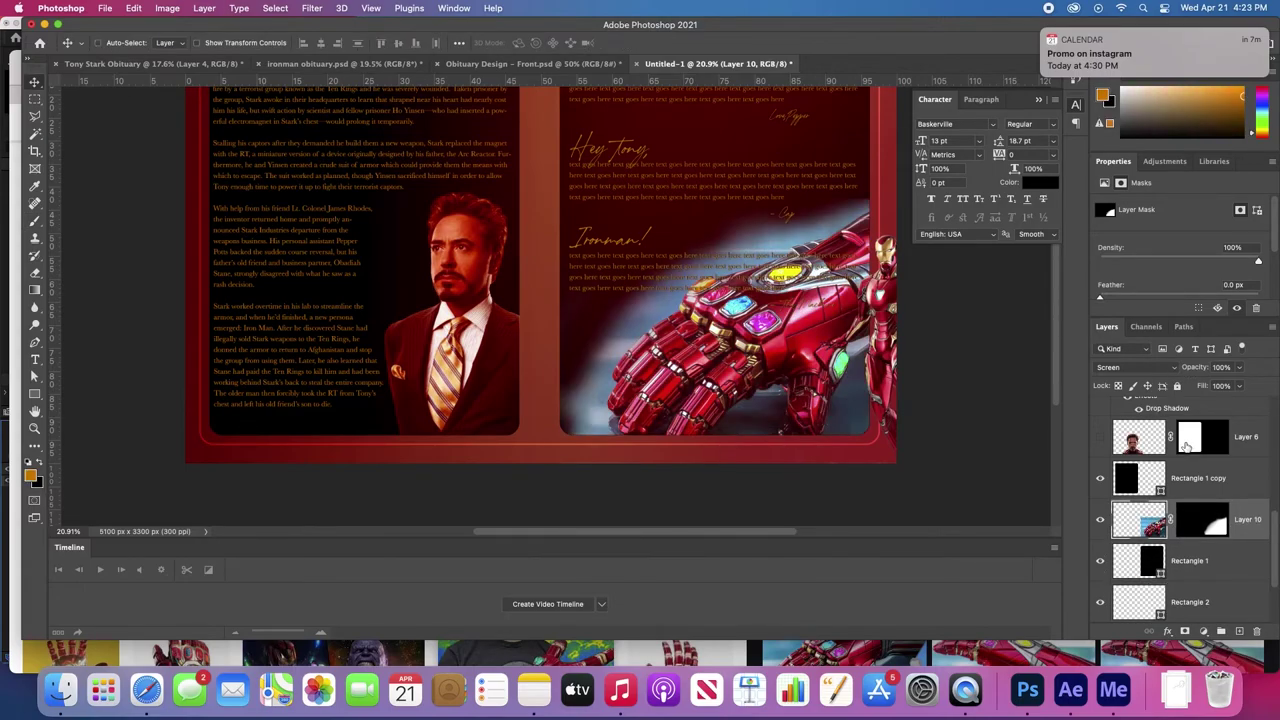
{"action": "left_click", "coordinate": [1139, 371]}
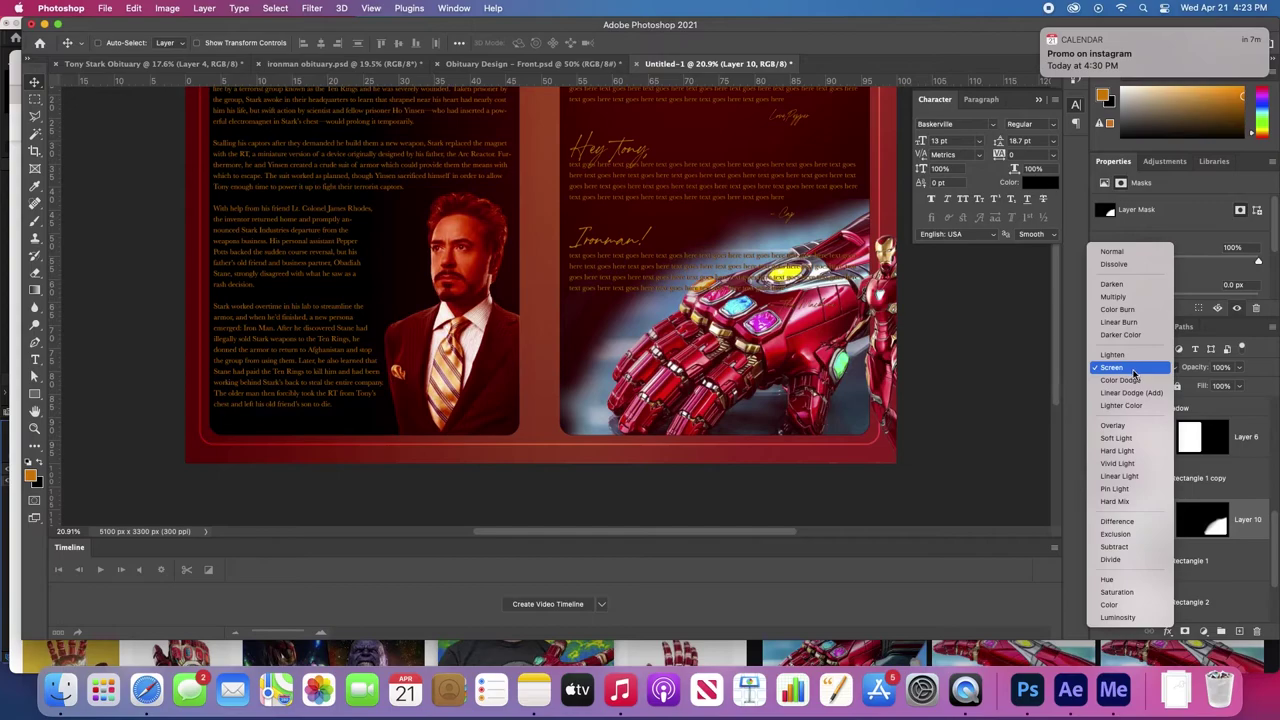
{"action": "left_click", "coordinate": [1111, 426]}
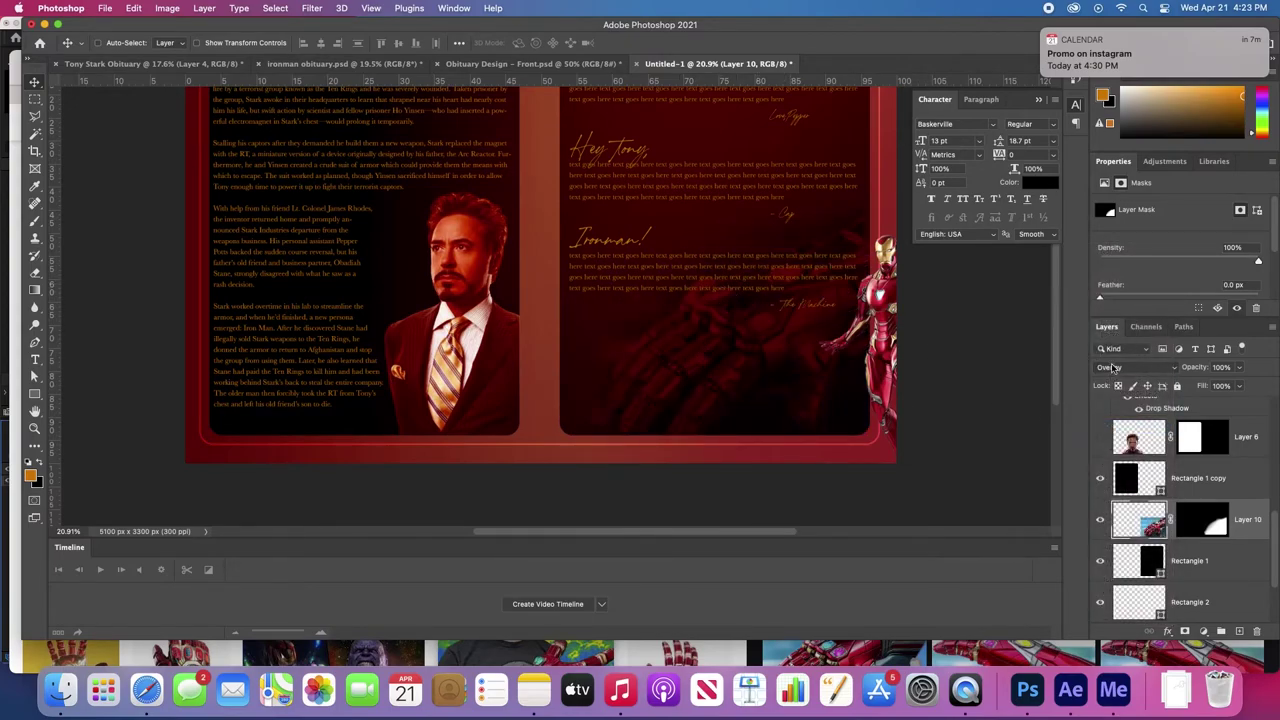
- Recolor the "Tony Stark" script heading on the left page white
{"action": "key", "text": "z"}
{"action": "mouse_move", "coordinate": [666, 263]}
{"action": "left_mouse_down"}
{"action": "mouse_move", "coordinate": [634, 263]}
{"action": "mouse_move", "coordinate": [660, 259]}
{"action": "left_mouse_up"}
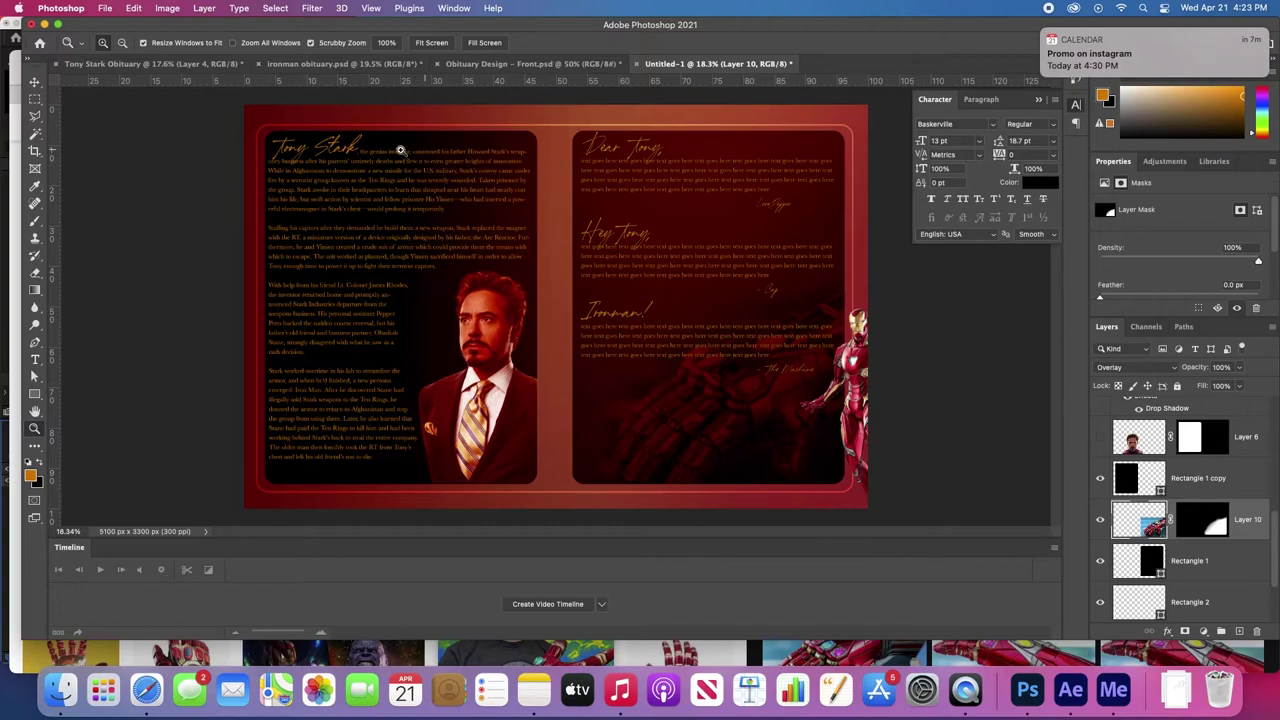
{"action": "key", "text": "t"}
{"action": "left_click", "coordinate": [355, 145]}
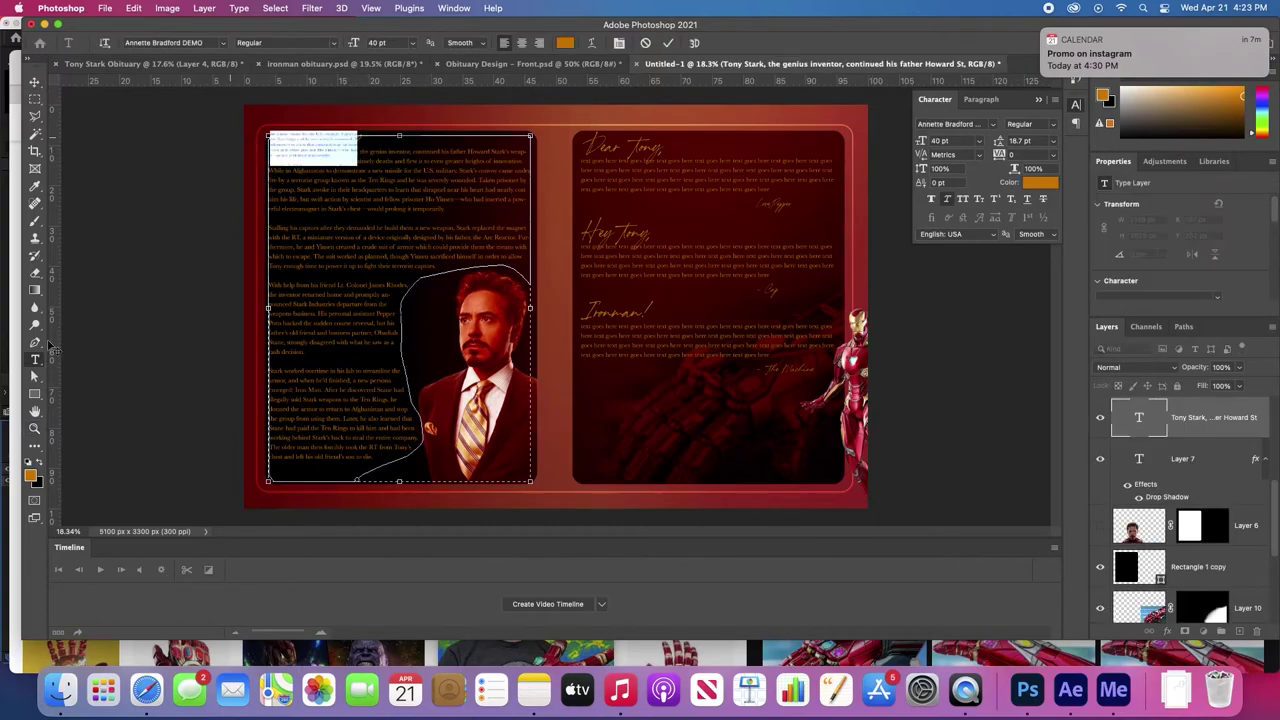
{"action": "left_click", "coordinate": [40, 461]}
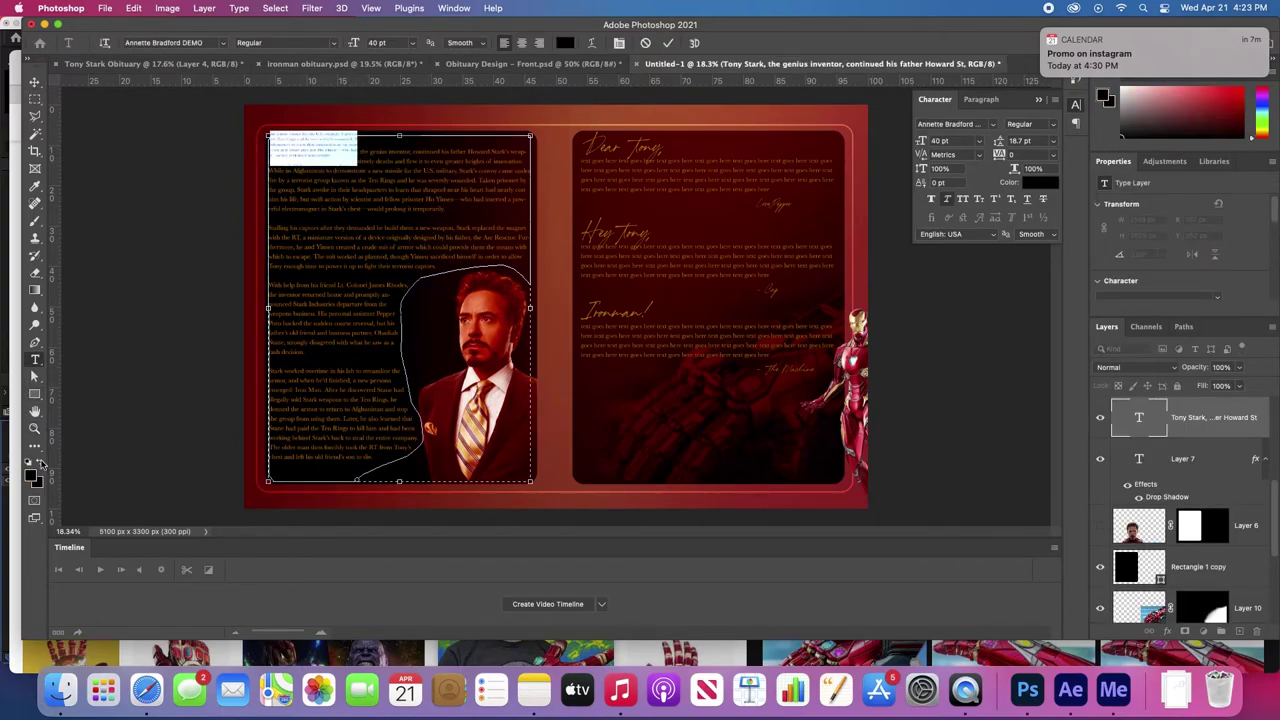
{"action": "left_click", "coordinate": [50, 86]}
- Recolor the "Ironman!", "Dear Tony," and "Hey Tony," script headings on the right page white
{"action": "double_click", "coordinate": [612, 313]}
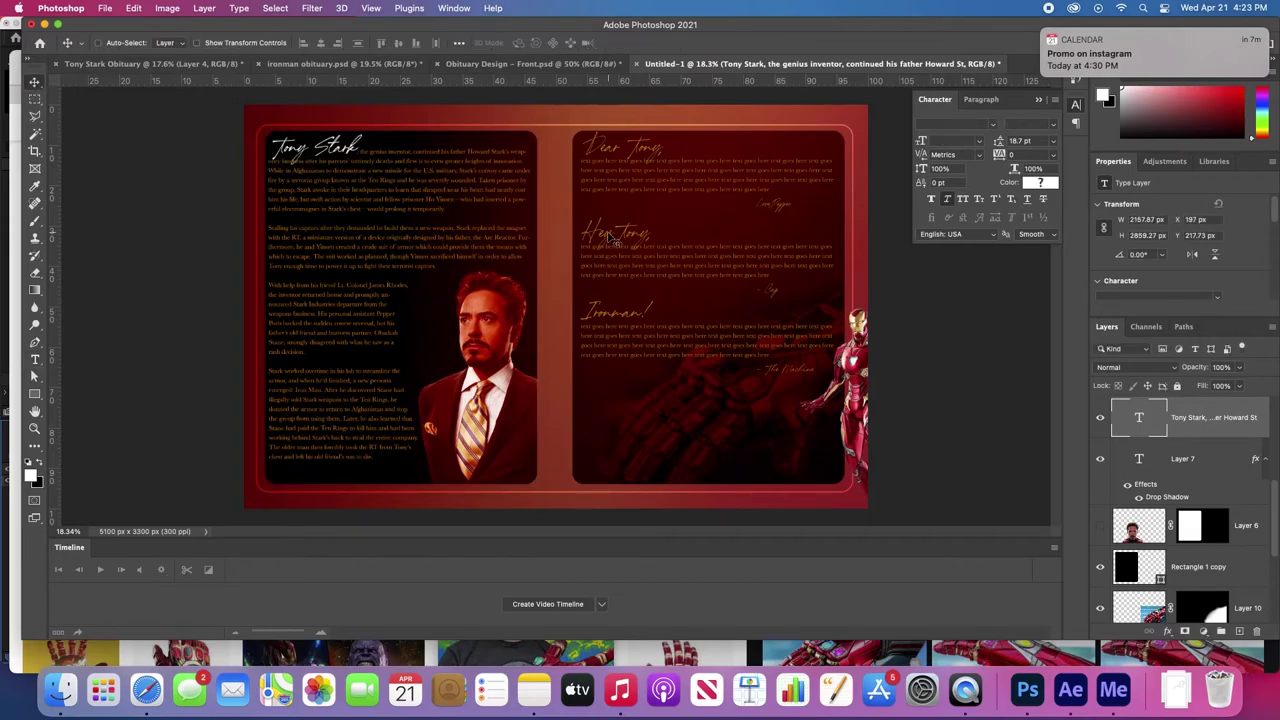
{"action": "left_click", "coordinate": [41, 463]}
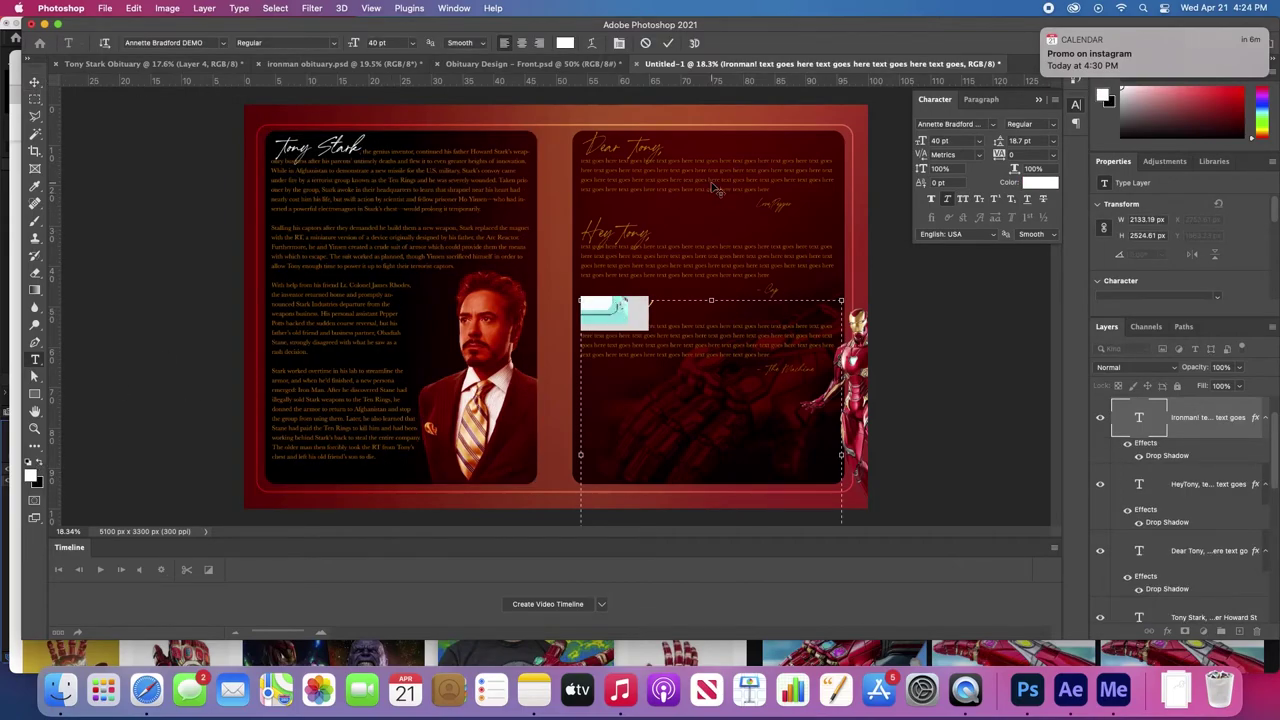
{"action": "left_click", "coordinate": [740, 122]}
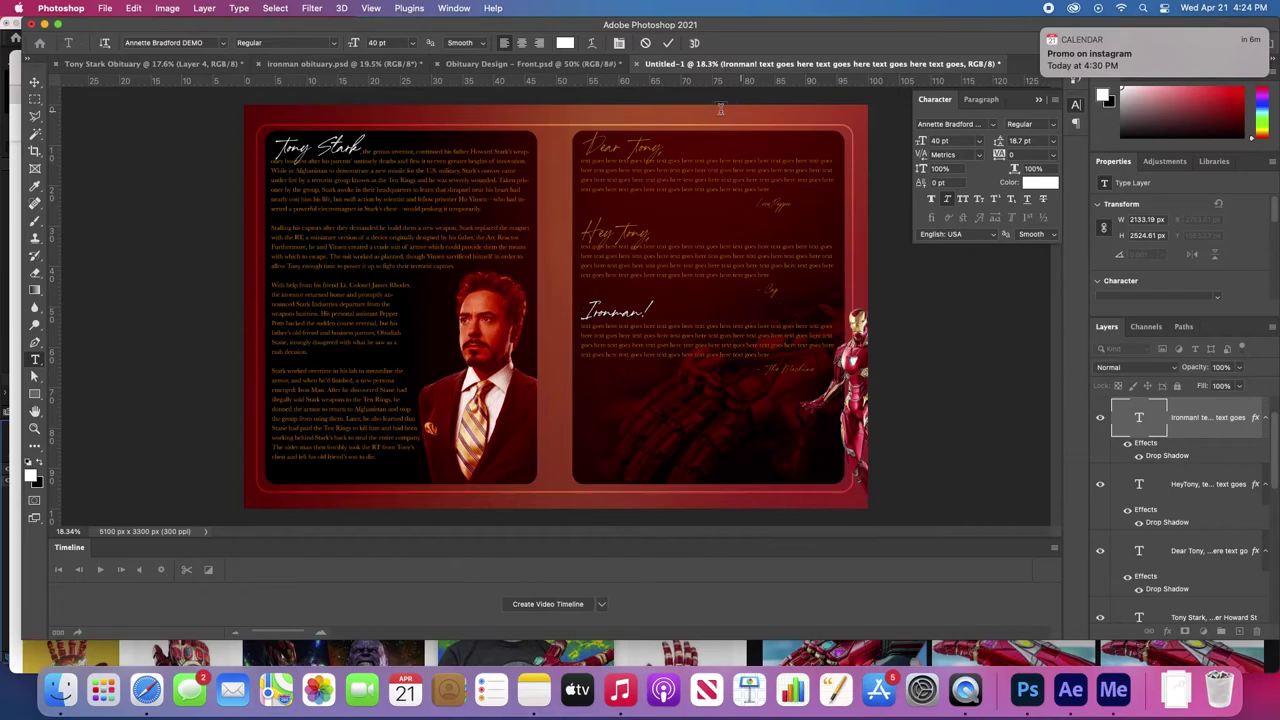
{"action": "left_click", "coordinate": [632, 148]}
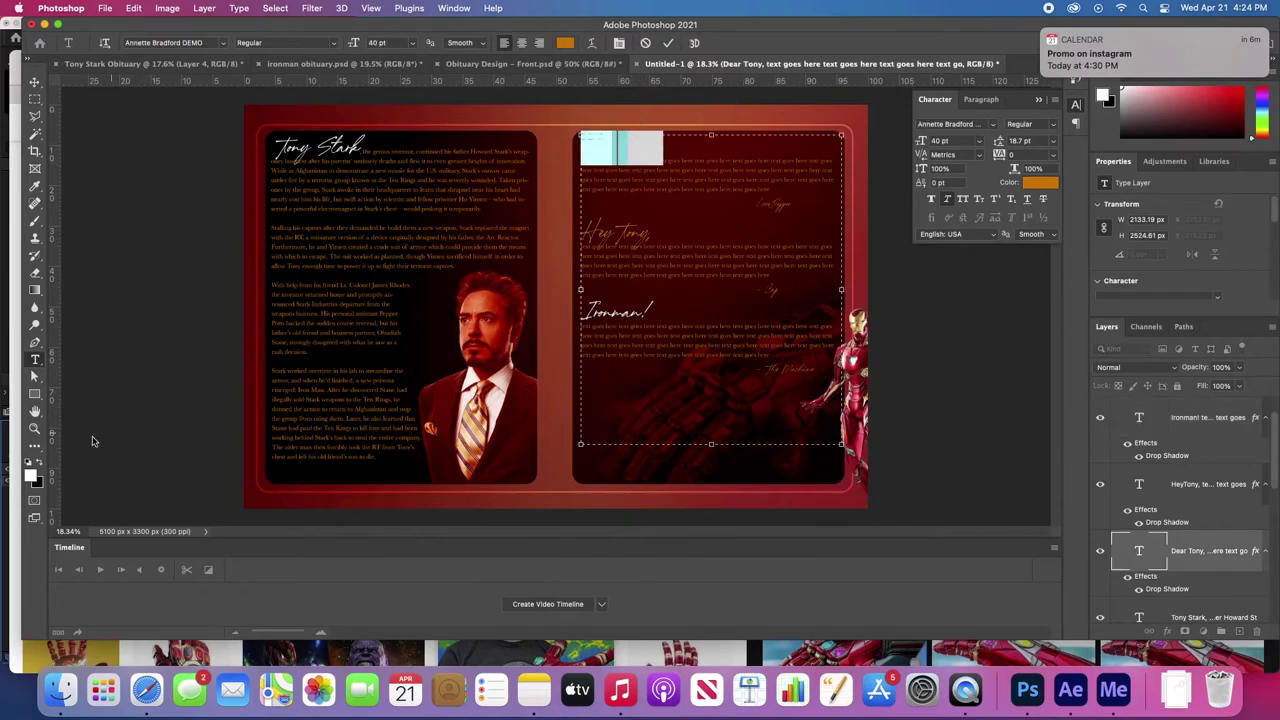
{"action": "left_click", "coordinate": [40, 464]}
{"action": "left_click", "coordinate": [584, 214]}
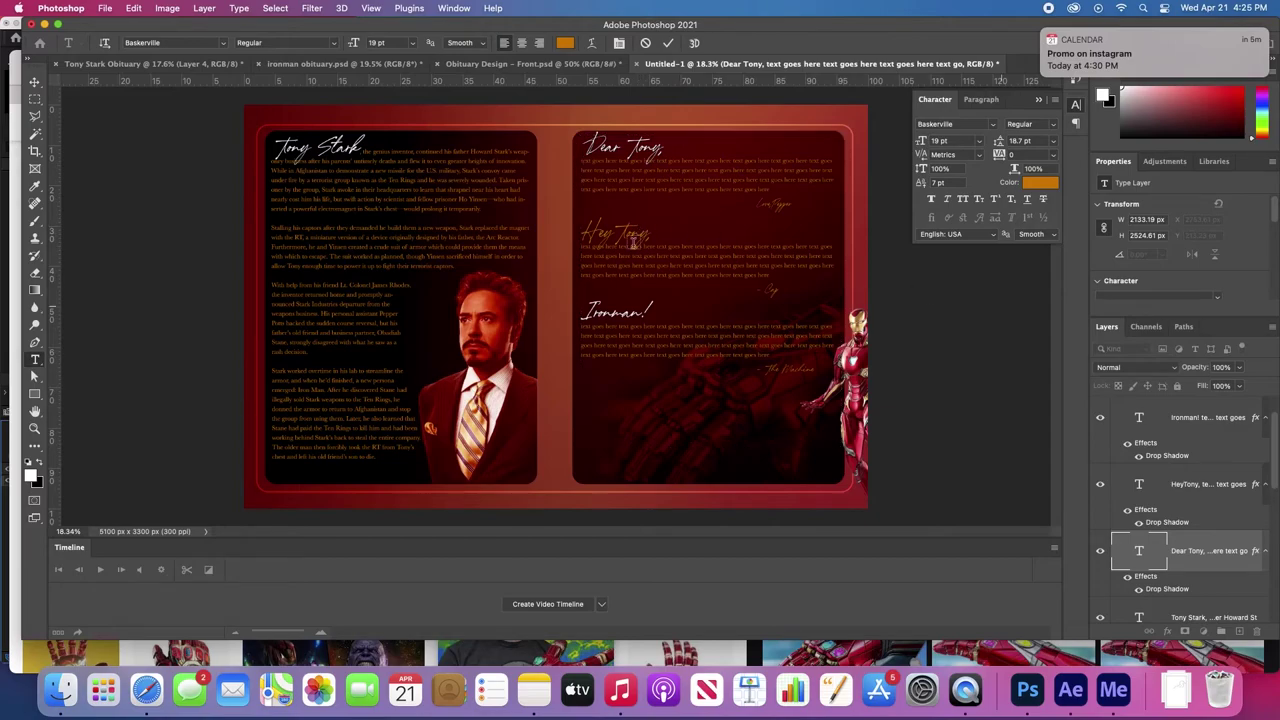
{"action": "double_click", "coordinate": [615, 233]}
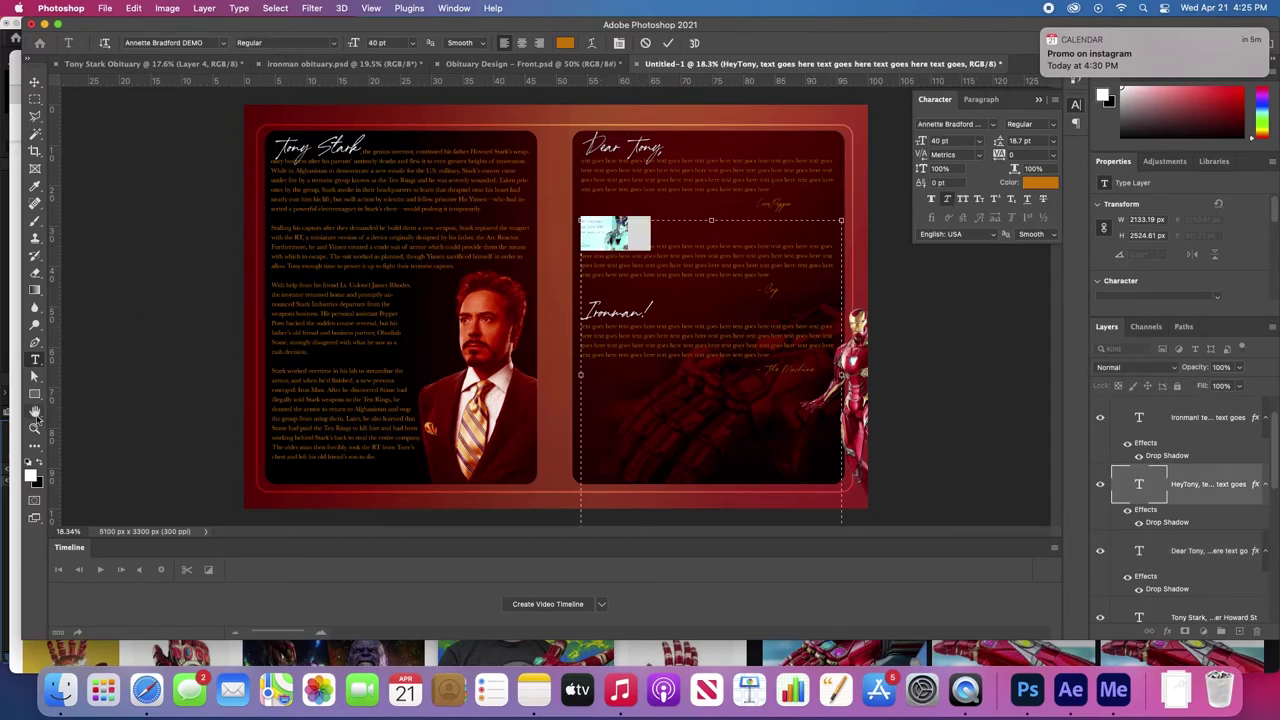
{"action": "left_click", "coordinate": [40, 463]}
{"action": "left_click", "coordinate": [37, 83]}
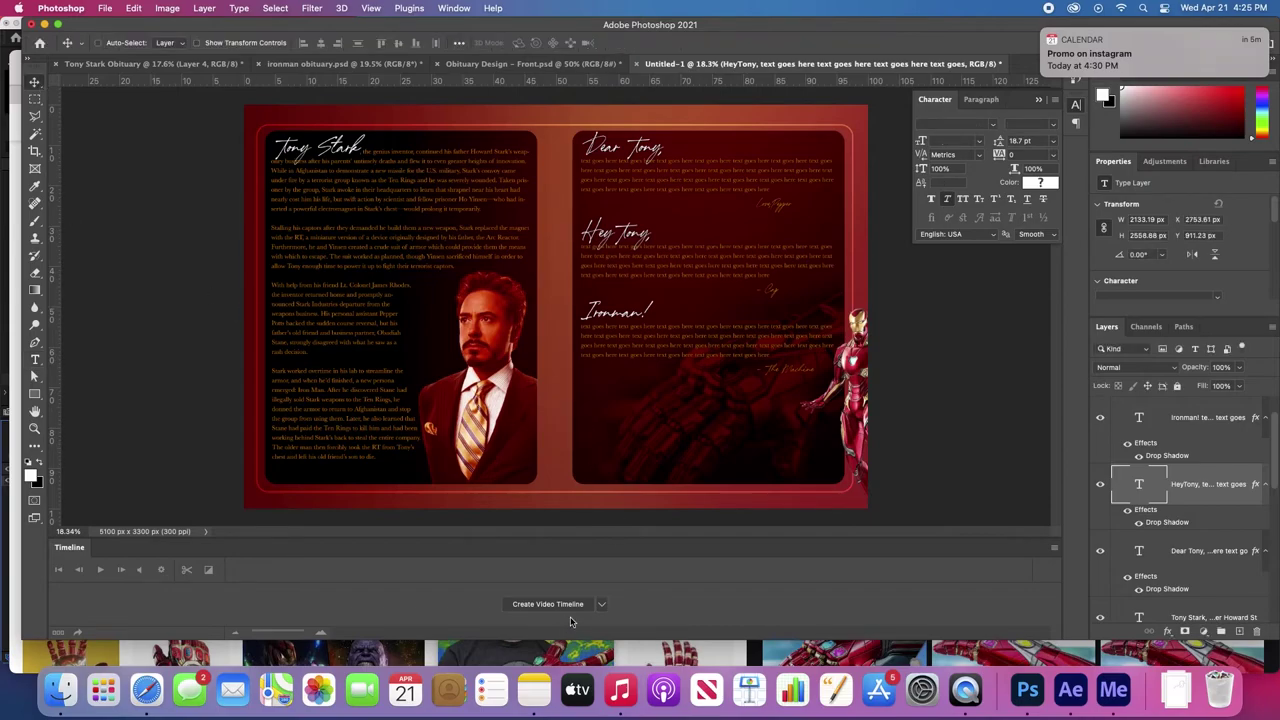
- Switch to Safari and copy the three-person premiere photo from the "iron man cast" image results
{"action": "key", "text": "super+Tab"}
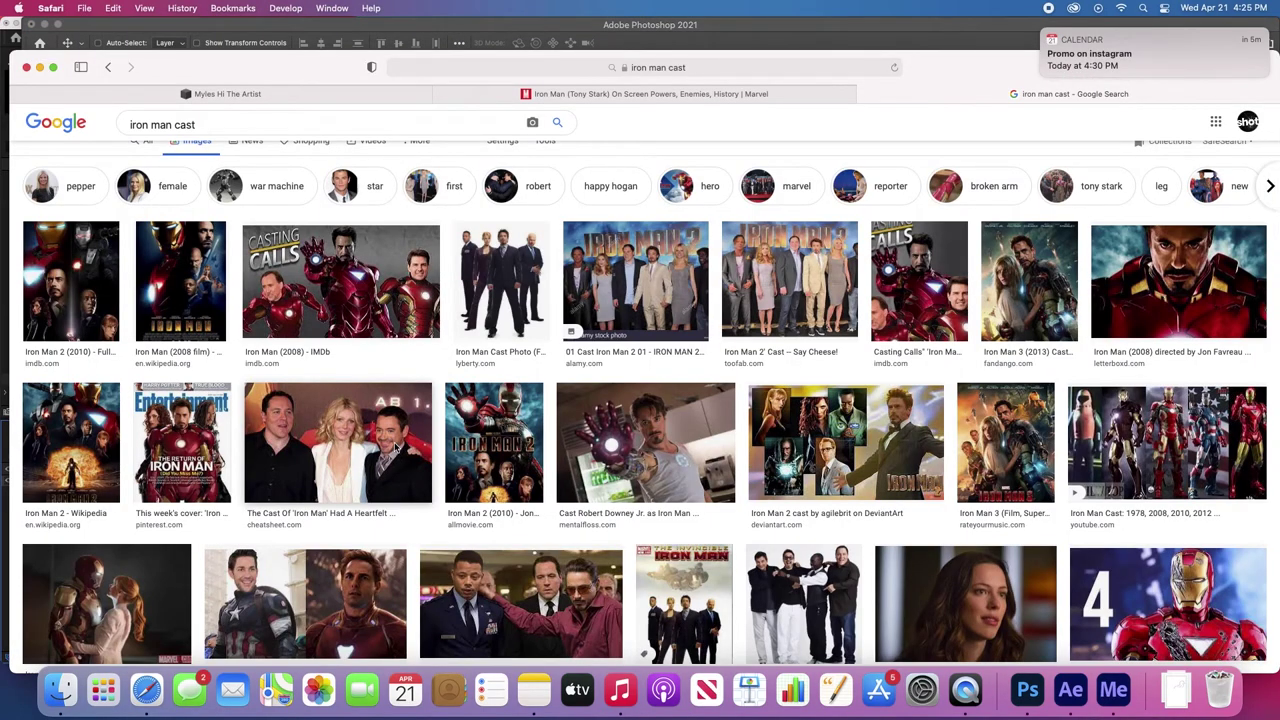
{"action": "left_click", "coordinate": [397, 447]}
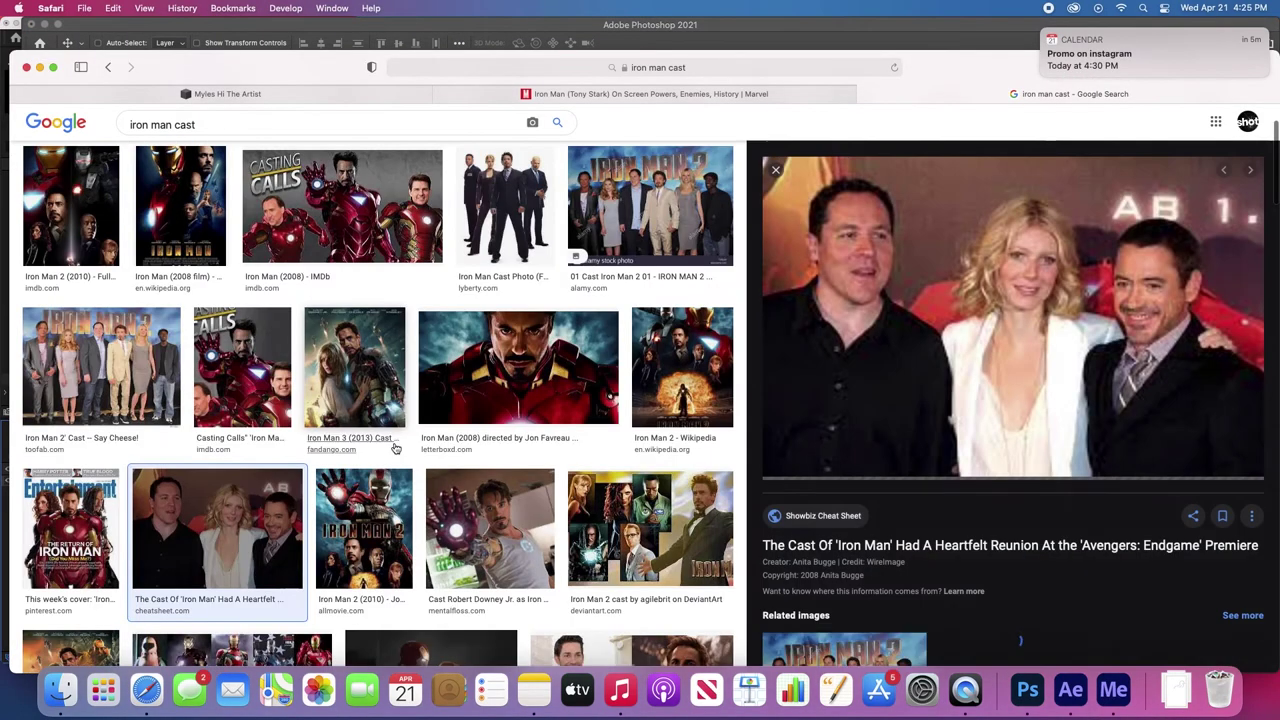
{"action": "right_click", "coordinate": [1000, 283]}
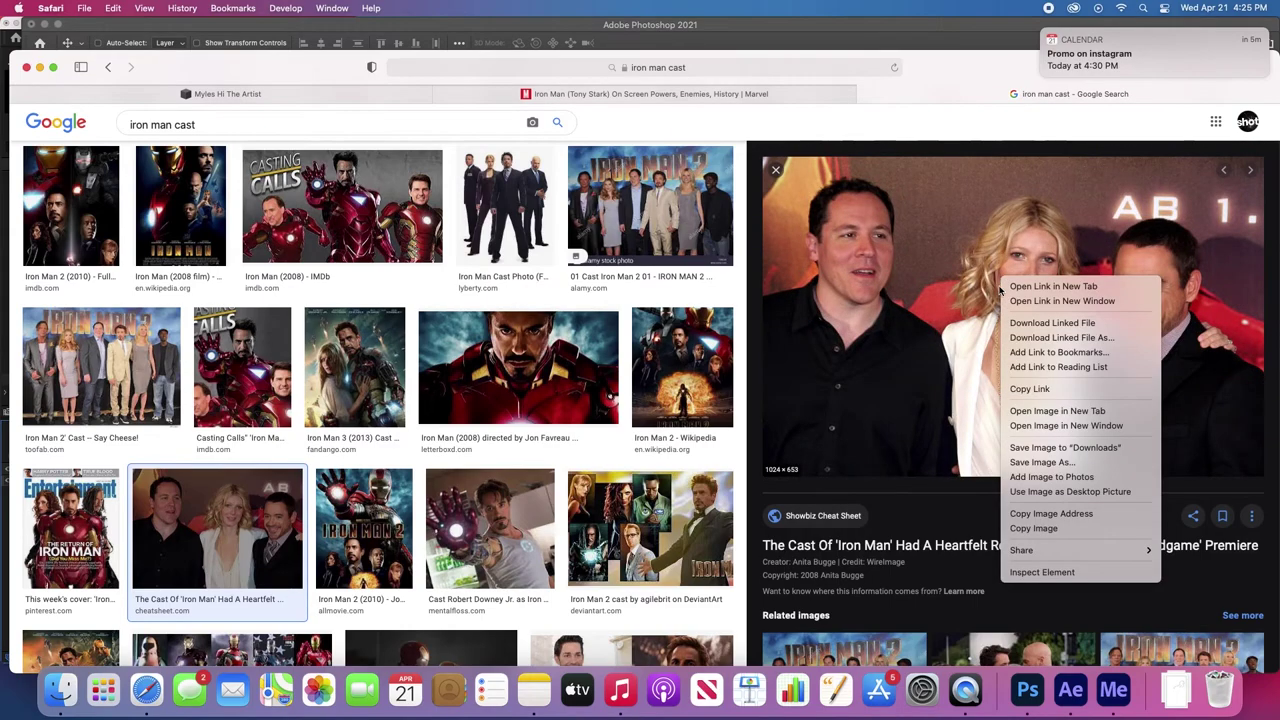
{"action": "left_click", "coordinate": [1036, 528]}
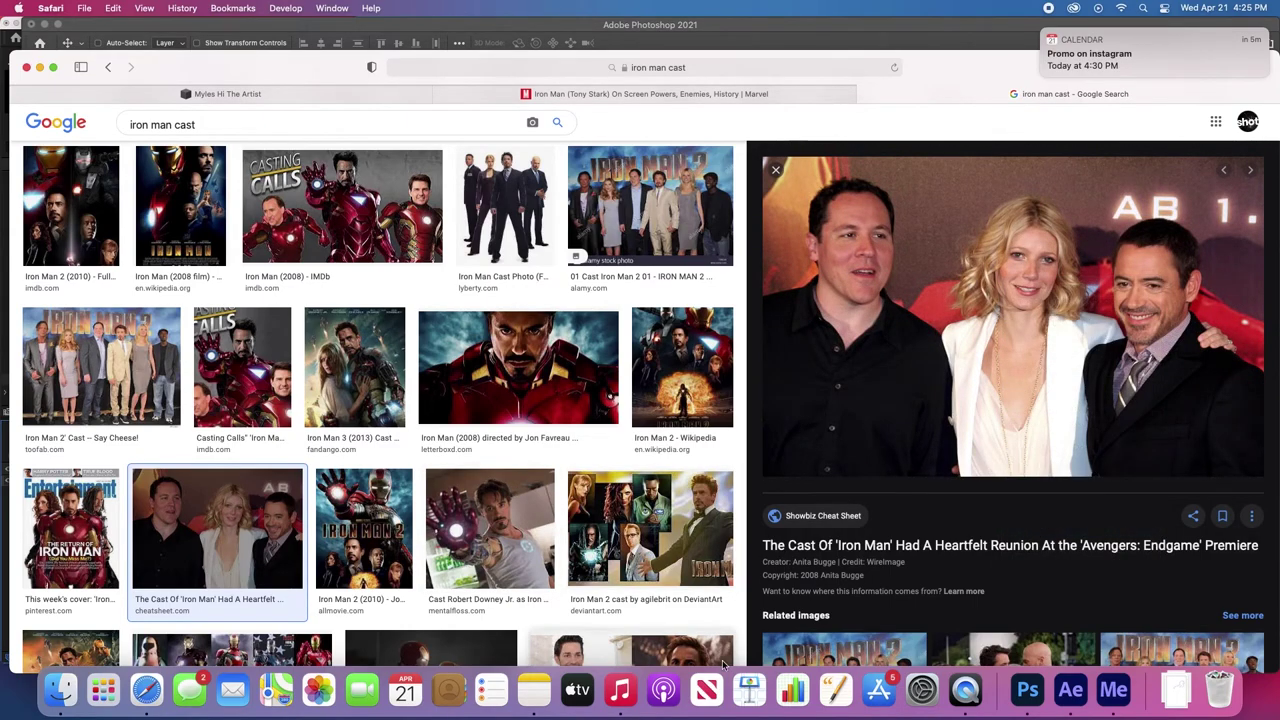
- Paste the premiere photo into Untitled-1 in Photoshop, place it below the "Ironman!" letter on the right page, and resize it
{"action": "left_click", "coordinate": [1027, 689]}
{"action": "key", "text": "super+v"}
{"action": "left_click_drag", "start_coordinate": [540, 293], "coordinate": [635, 397]}
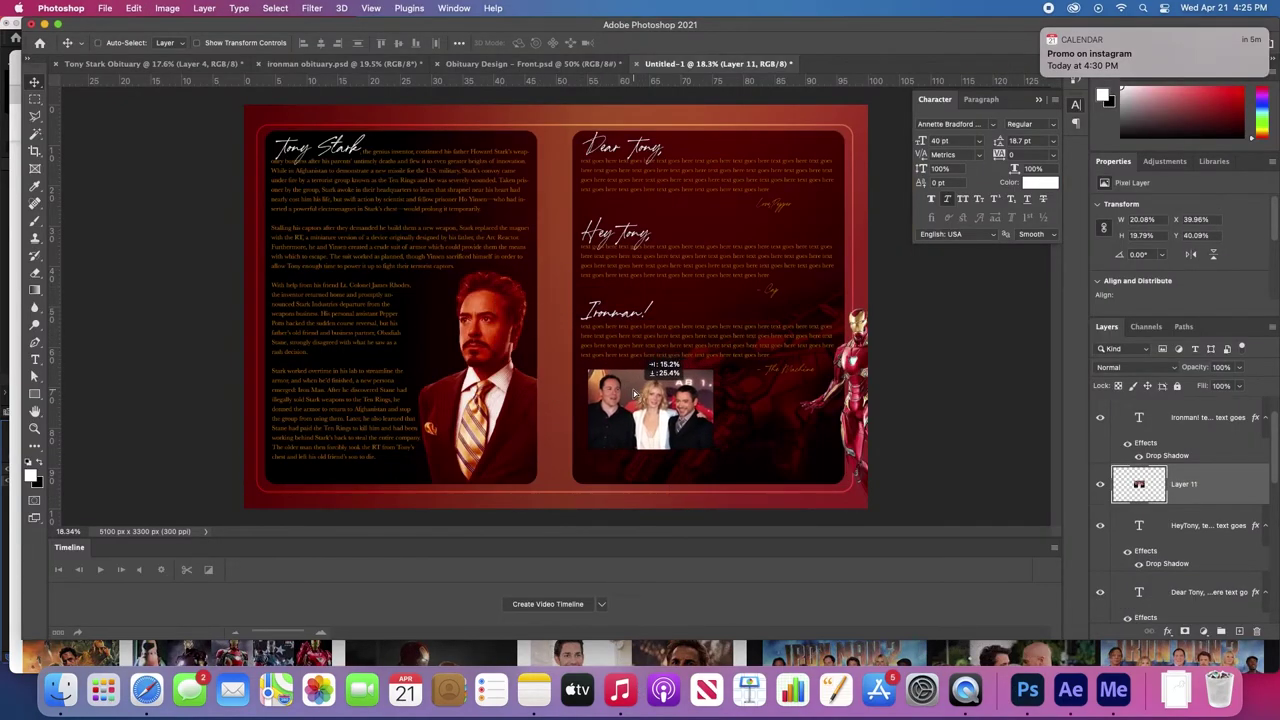
{"action": "key", "text": "super+t"}
{"action": "left_click_drag", "start_coordinate": [737, 378], "coordinate": [719, 372]}
{"action": "key", "text": "Return"}
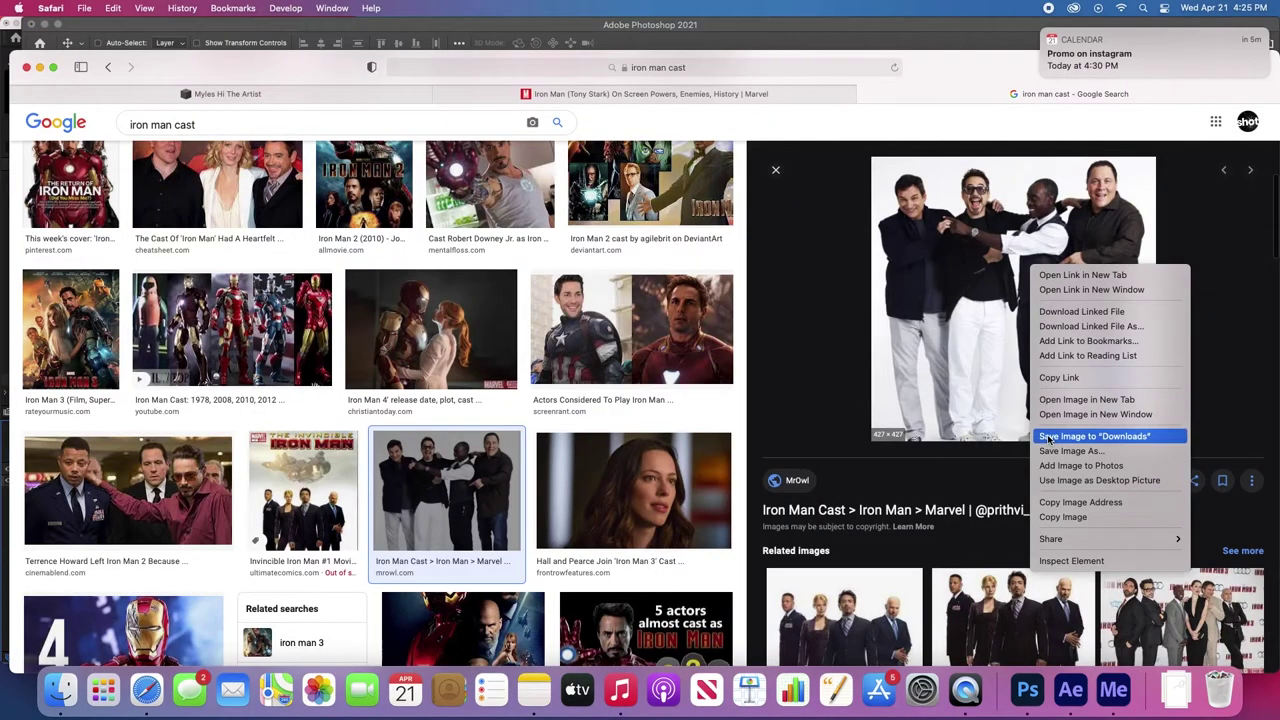
- Copy the mrowl.com photo of four men on a white background from the "iron man cast" image results
{"action": "left_click", "coordinate": [660, 660]}
{"action": "right_click", "coordinate": [1034, 268]}
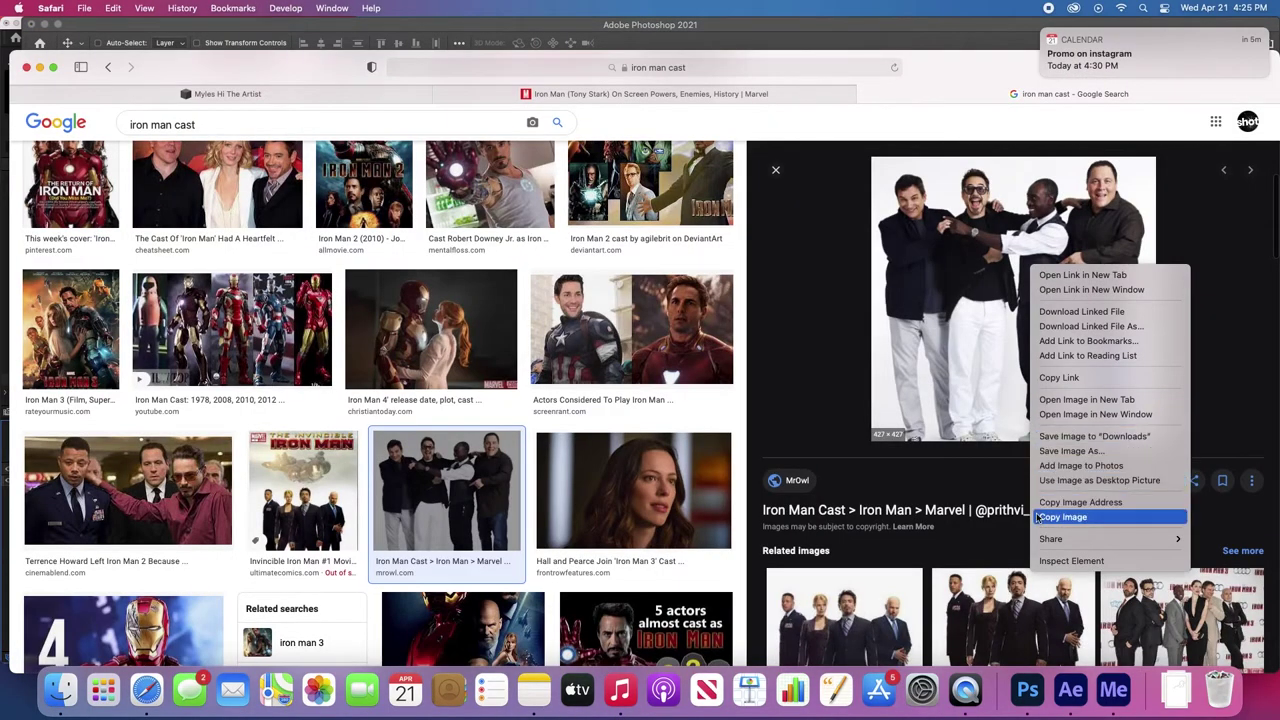
{"action": "left_click", "coordinate": [1042, 517]}
- Switch to Photoshop, paste the four-man photo beside the premiere photo on the right page, enlarge it, and tilt it clockwise
{"action": "left_click", "coordinate": [1027, 690]}
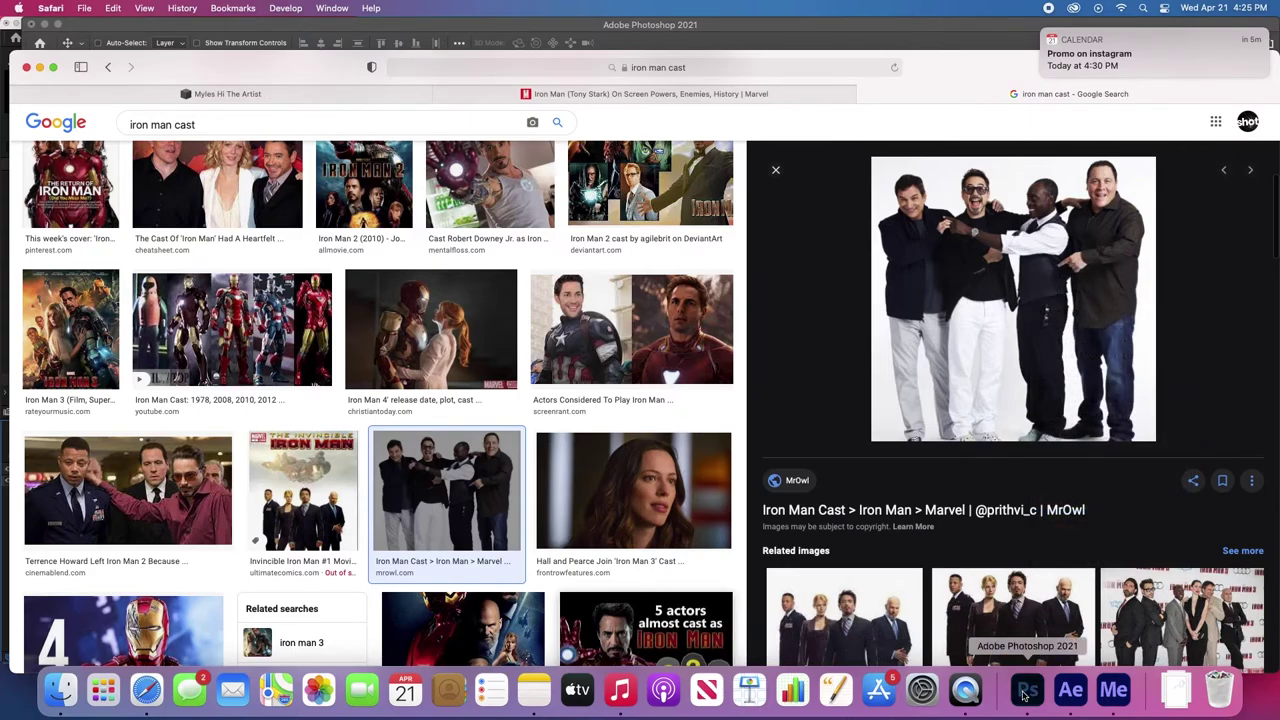
{"action": "key", "text": "super+v"}
{"action": "left_click_drag", "start_coordinate": [607, 350], "coordinate": [805, 410]}
{"action": "key", "text": "super+t"}
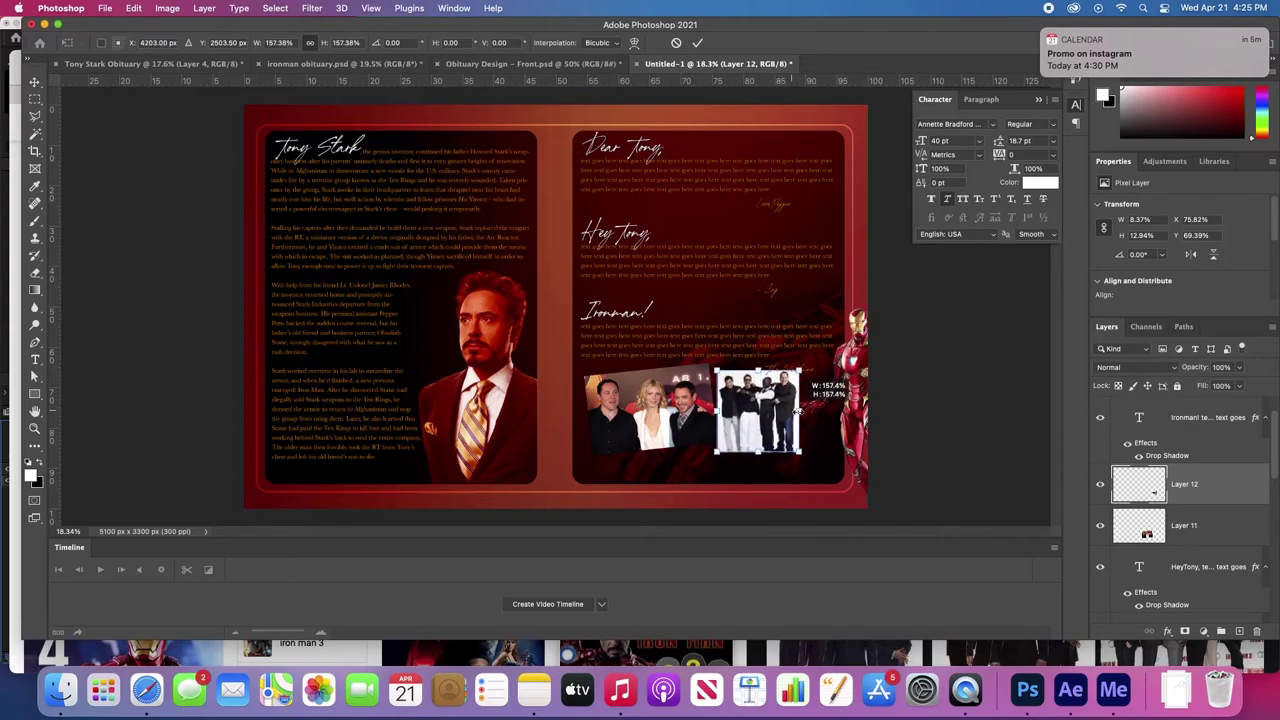
{"action": "left_click_drag", "start_coordinate": [791, 342], "coordinate": [774, 420]}
{"action": "key", "text": "Return"}
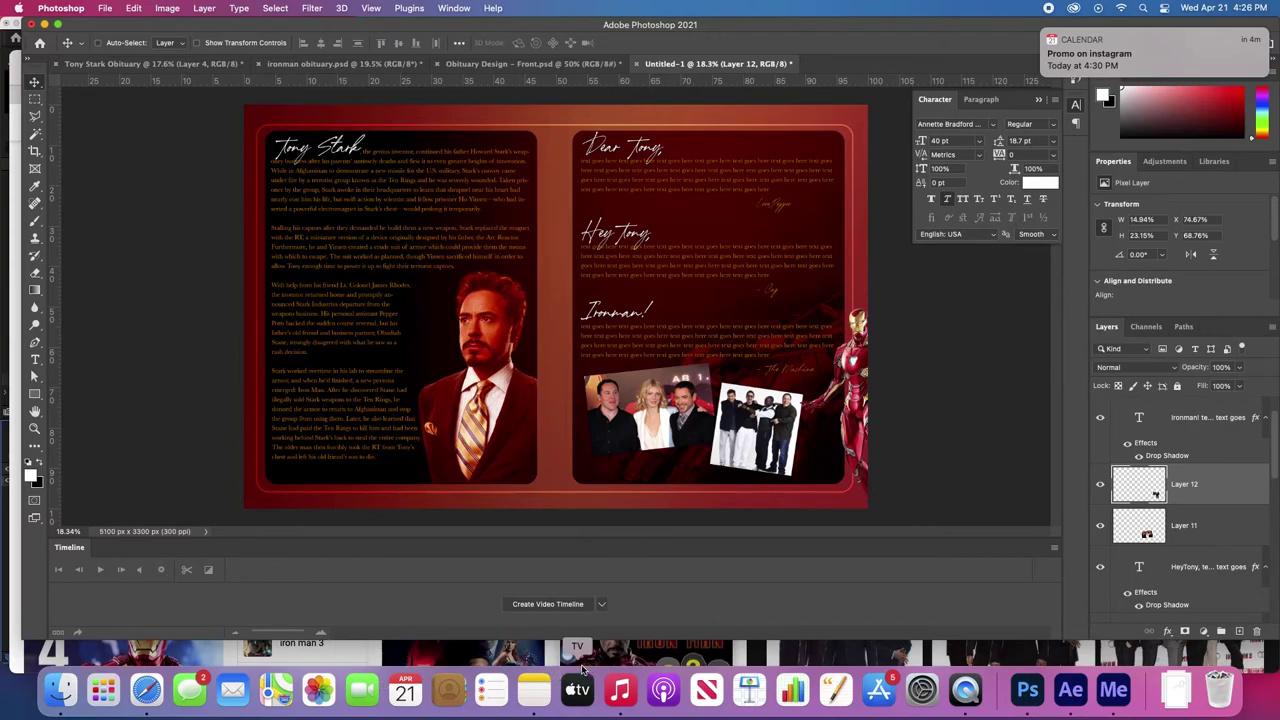
- Switch to Safari and copy The Daily P.O.P. "Iron Man Cast Shot" image from the related images
{"action": "left_click", "coordinate": [146, 690]}
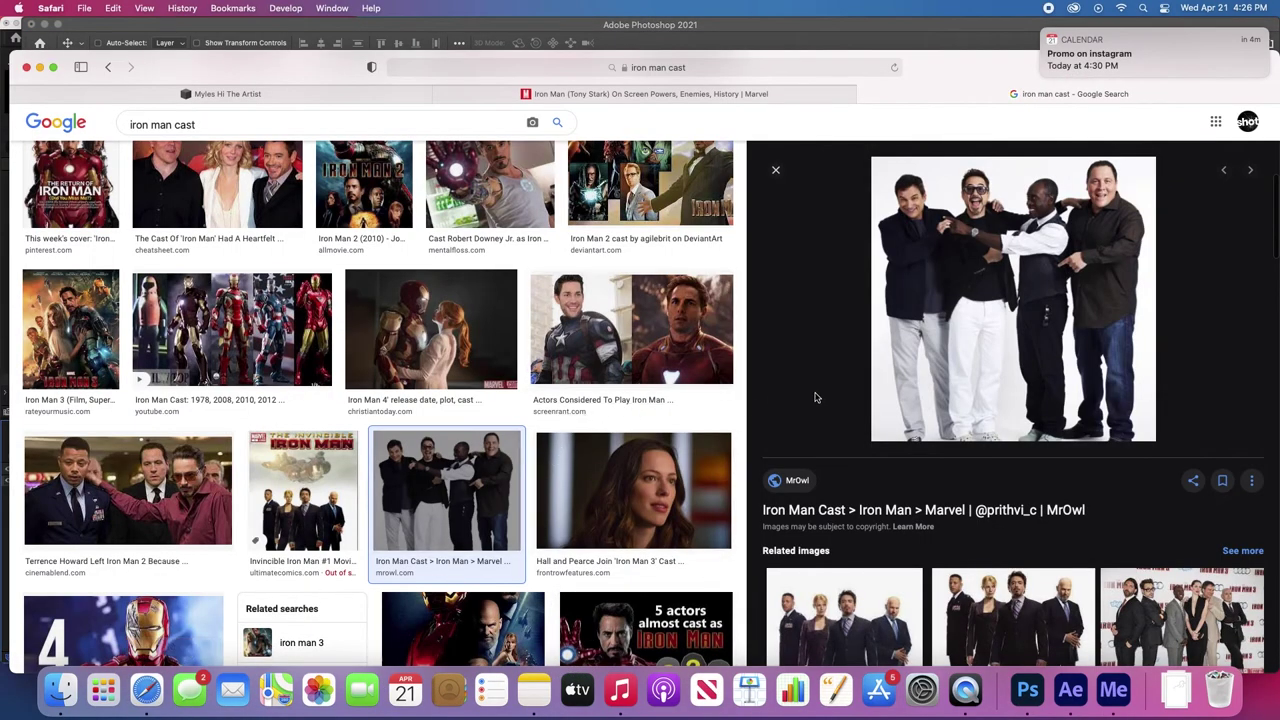
{"action": "scroll", "coordinate": [815, 398], "scroll_direction": "down", "scroll_amount": 5}
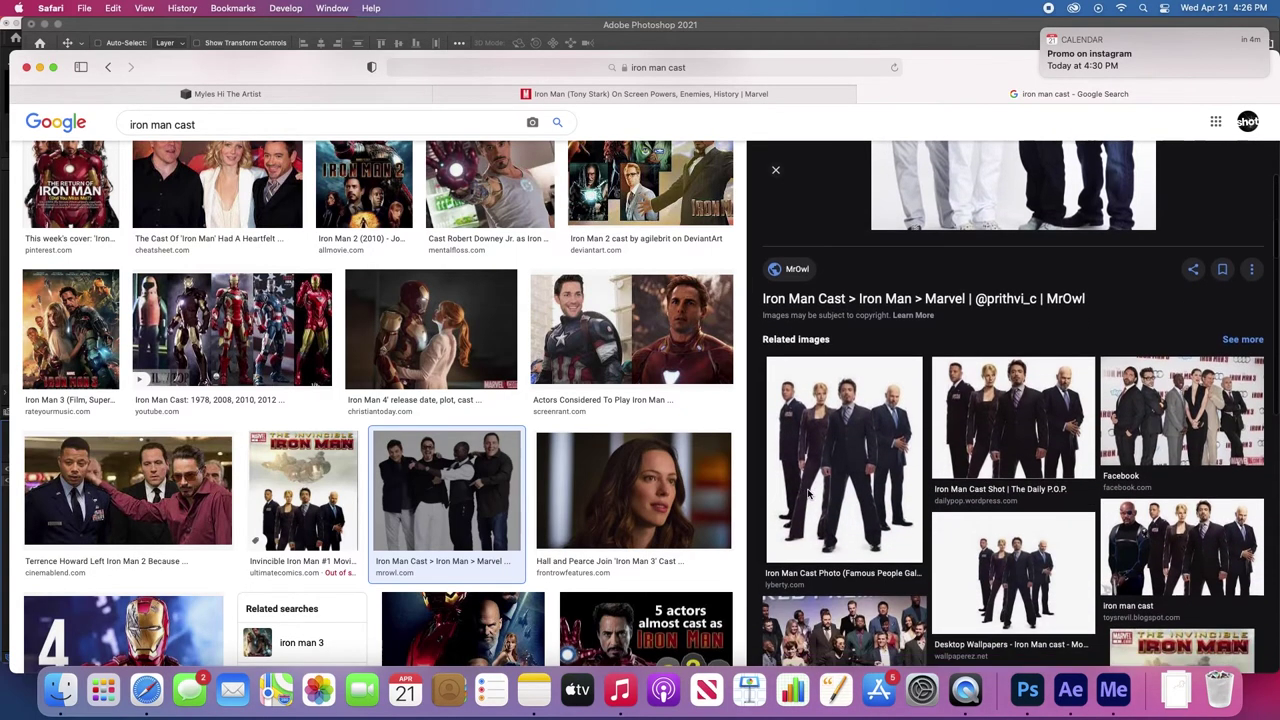
{"action": "left_click", "coordinate": [981, 420]}
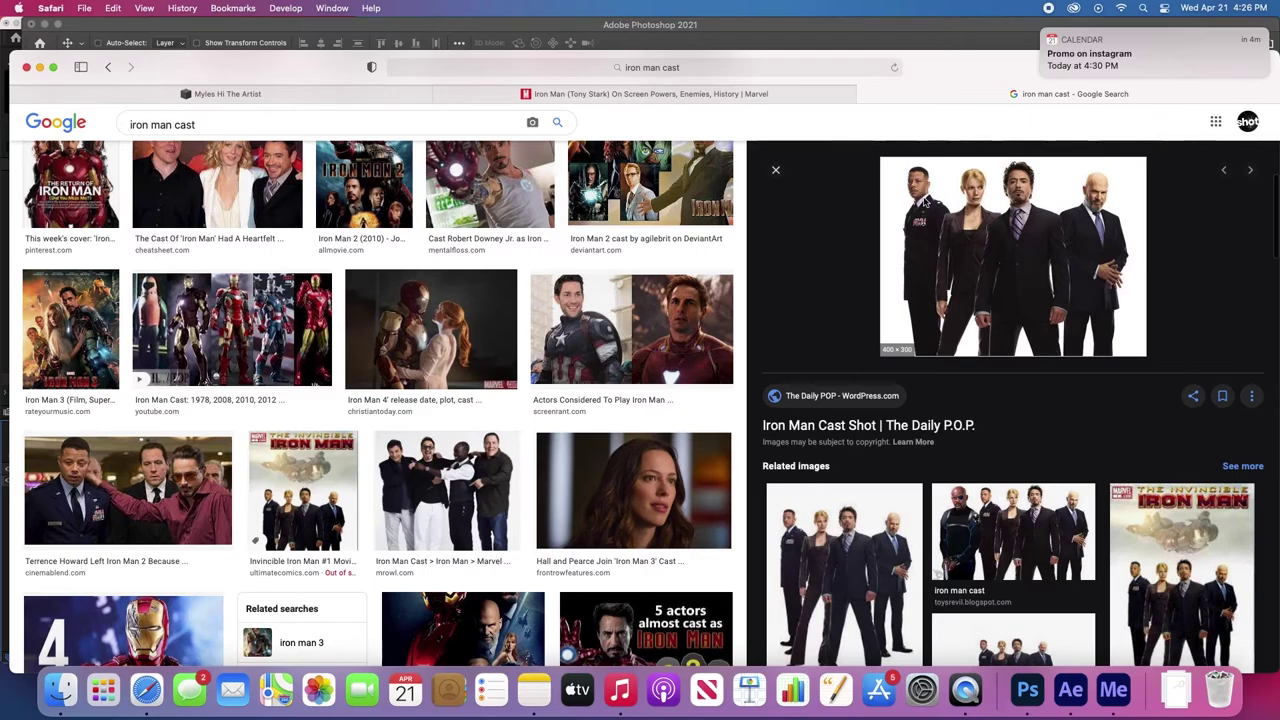
{"action": "right_click", "coordinate": [925, 202]}
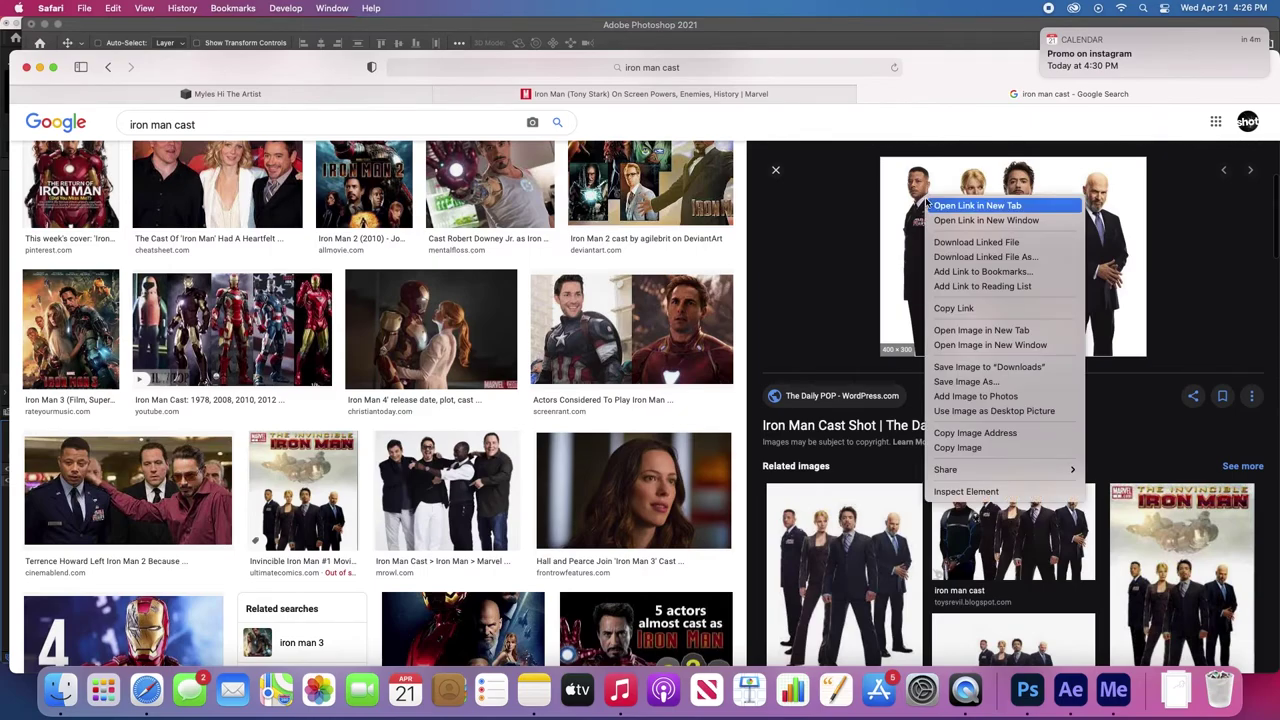
{"action": "left_click", "coordinate": [972, 448]}
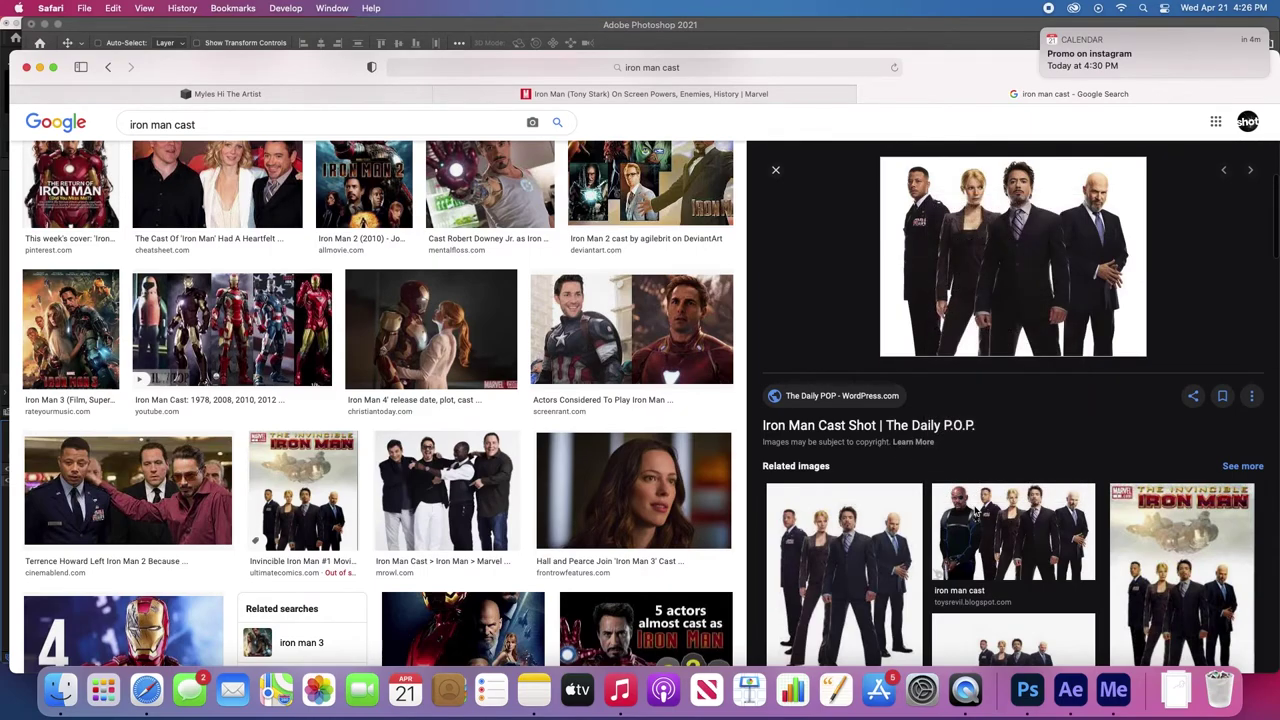
- Find the photo of three Avengers in costume in the image results and copy its larger Comic Book Movie version
{"action": "scroll", "coordinate": [232, 474], "scroll_direction": "down", "scroll_amount": 5}
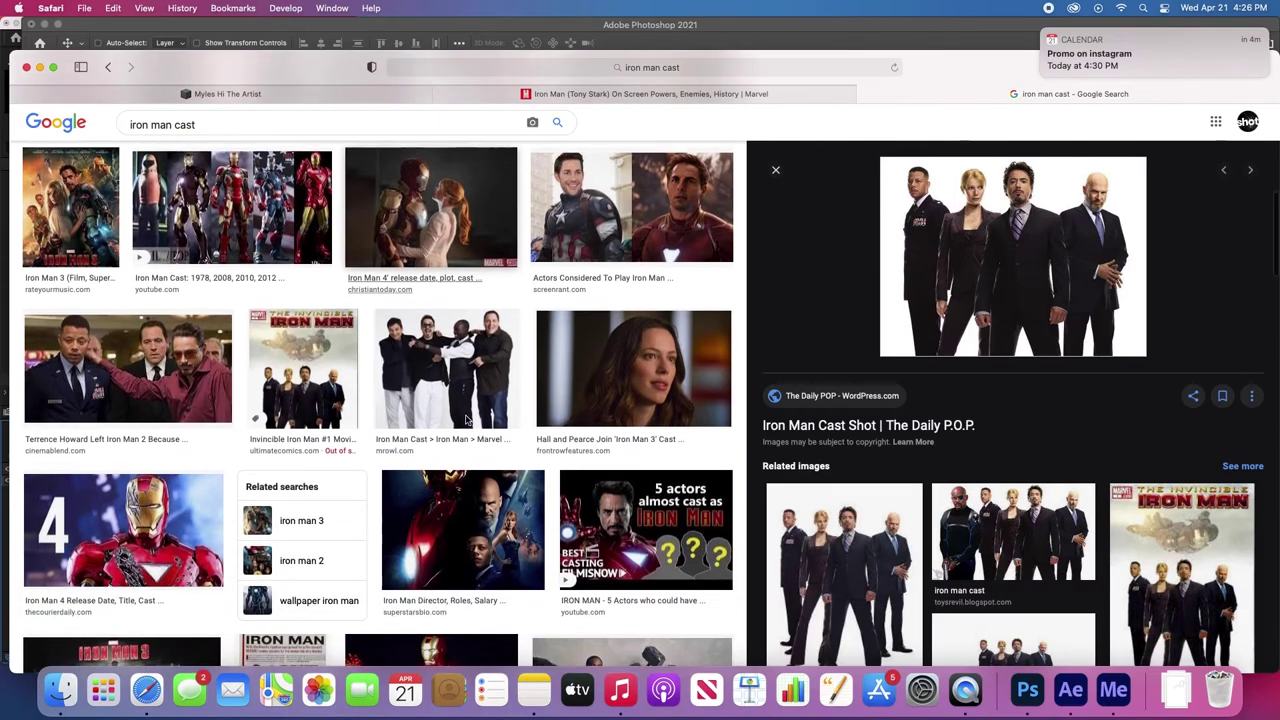
{"action": "scroll", "coordinate": [430, 530], "scroll_direction": "down", "scroll_amount": 1}
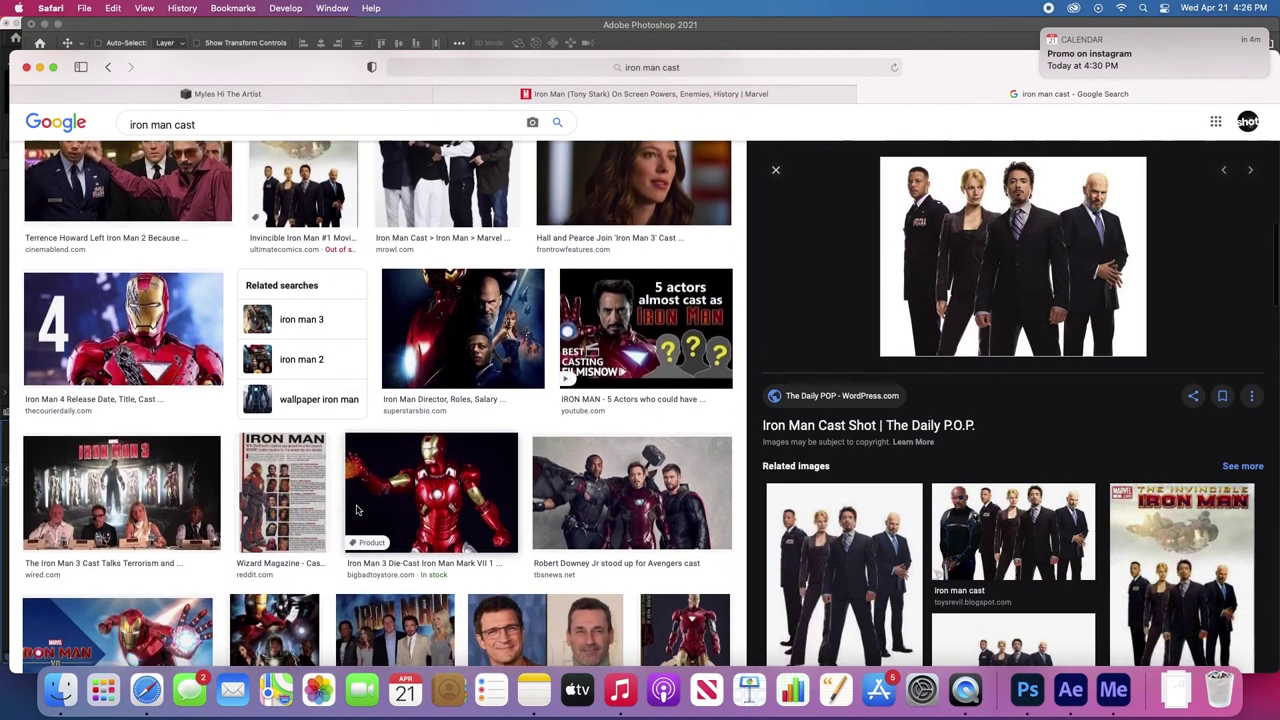
{"action": "left_click", "coordinate": [630, 495]}
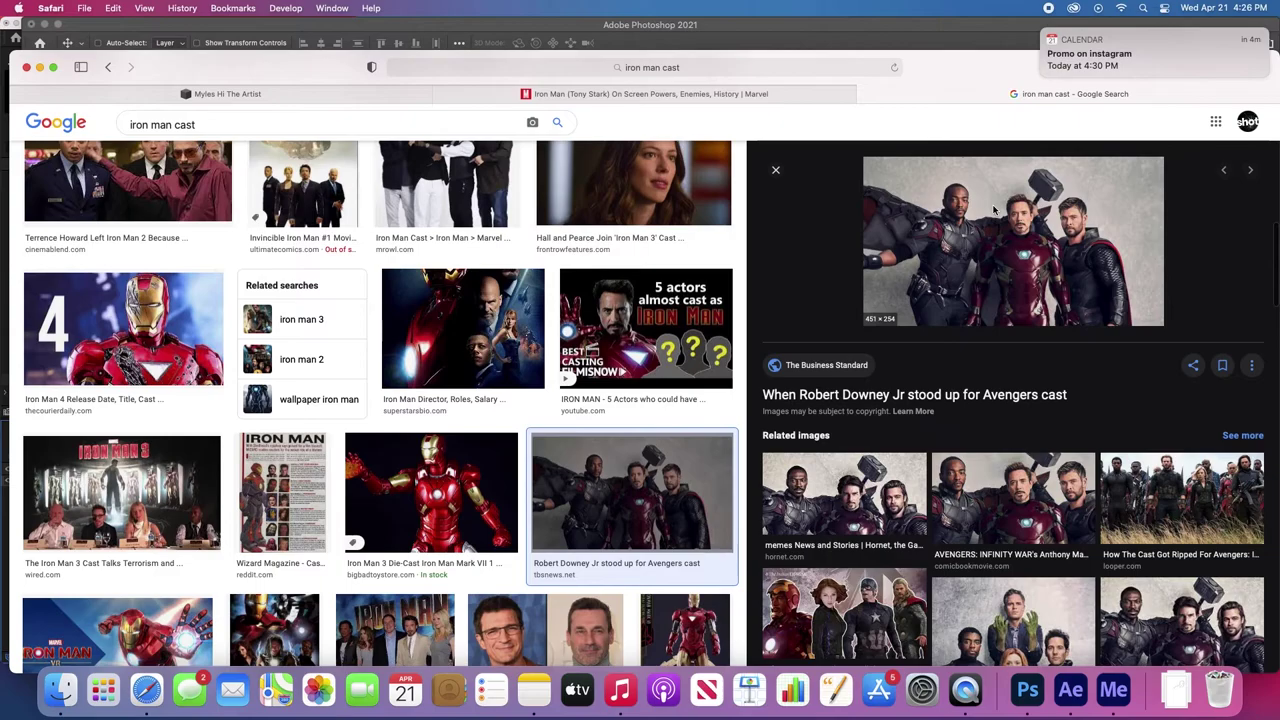
{"action": "right_click", "coordinate": [994, 210]}
{"action": "left_click", "coordinate": [1020, 455]}
{"action": "left_click", "coordinate": [1005, 502]}
{"action": "right_click", "coordinate": [1030, 298]}
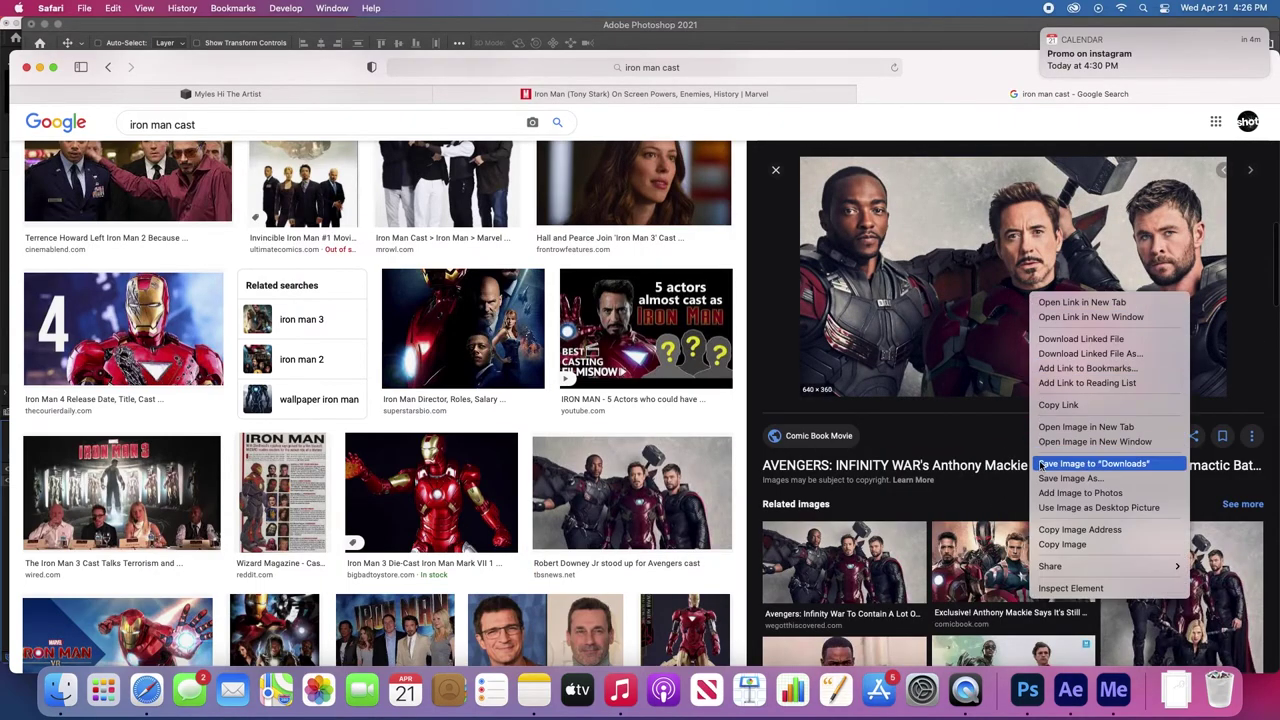
{"action": "left_click", "coordinate": [1040, 546]}
- Switch to Photoshop, paste the Avengers photo, and place and transform it over the lower part of the premiere photo
{"action": "left_click", "coordinate": [1027, 690]}
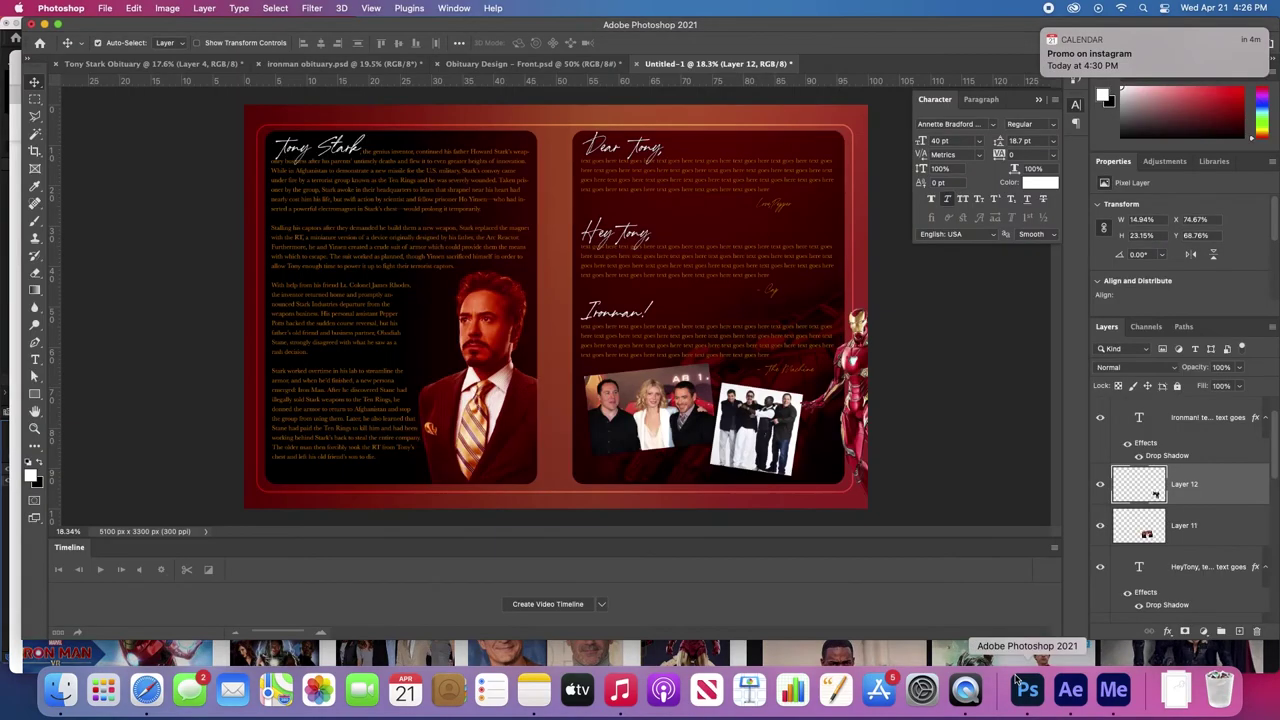
{"action": "key", "text": "super+v"}
{"action": "left_click_drag", "start_coordinate": [596, 300], "coordinate": [720, 452]}
{"action": "key", "text": "super+t"}
{"action": "key", "text": "Return"}
- Nudge the premiere photo and the four-man photo to tighten their arrangement around the Avengers photo
{"action": "left_click_drag", "start_coordinate": [683, 410], "coordinate": [680, 402]}
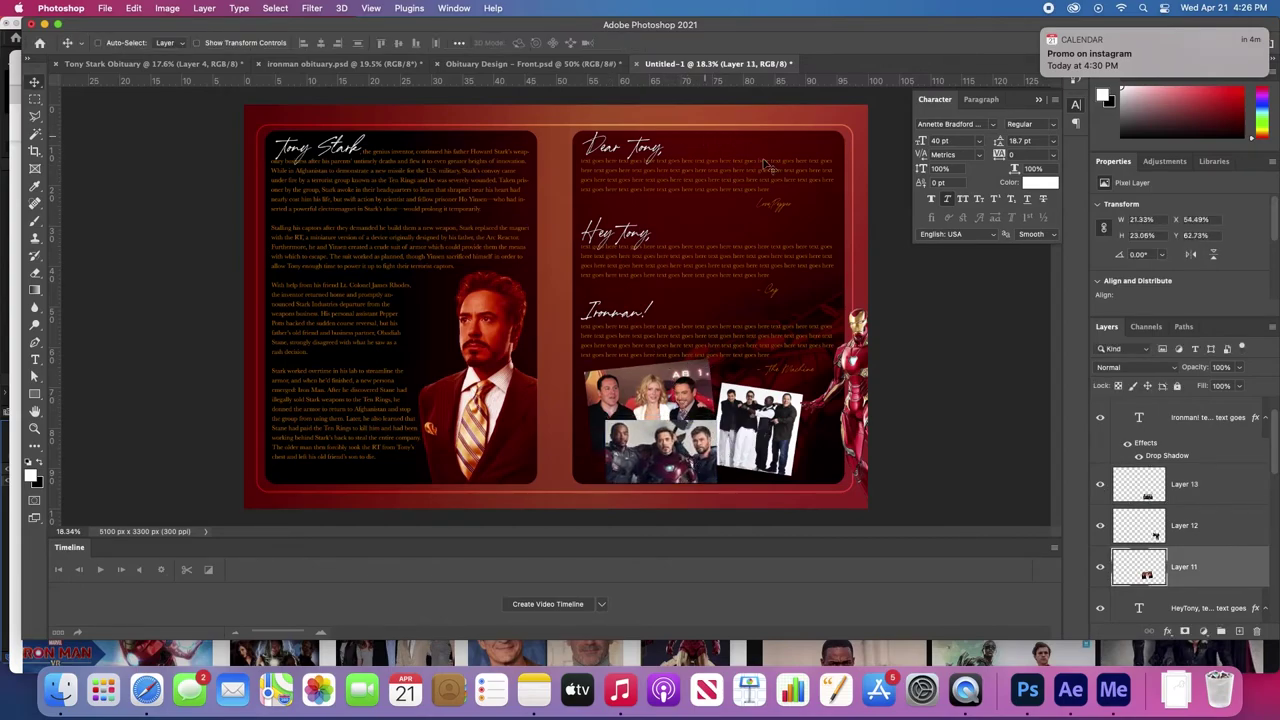
{"action": "left_click", "coordinate": [762, 463], "text": "super"}
{"action": "left_click_drag", "start_coordinate": [752, 462], "coordinate": [756, 470]}
- Select all three cast photos, shift them toward the page's lower-right corner, and rotate them together by 3.9°
{"action": "left_click", "coordinate": [686, 449], "text": "shift"}
{"action": "left_click", "coordinate": [683, 406], "text": "shift"}
{"action": "key", "text": "super+t"}
{"action": "left_click_drag", "start_coordinate": [745, 345], "coordinate": [758, 398]}
{"action": "left_click_drag", "start_coordinate": [745, 333], "coordinate": [750, 334]}
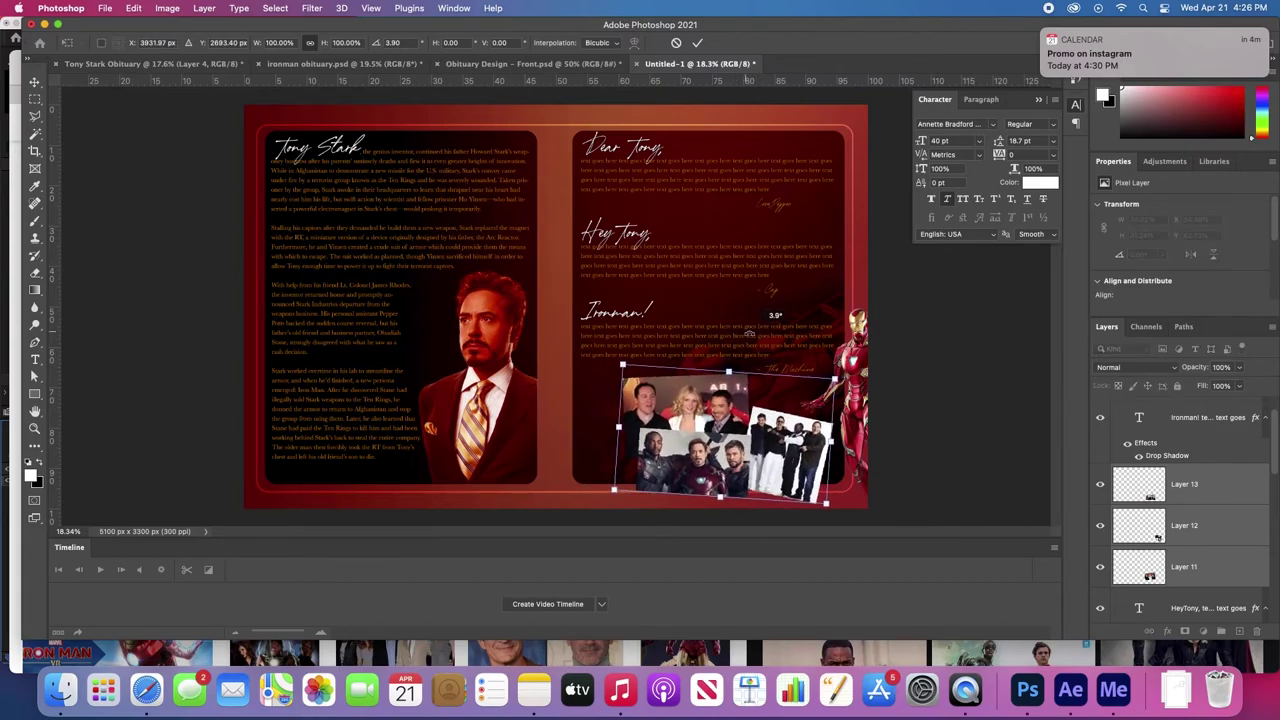
{"action": "key", "text": "Return"}
{"action": "left_click_drag", "start_coordinate": [729, 404], "coordinate": [736, 406]}
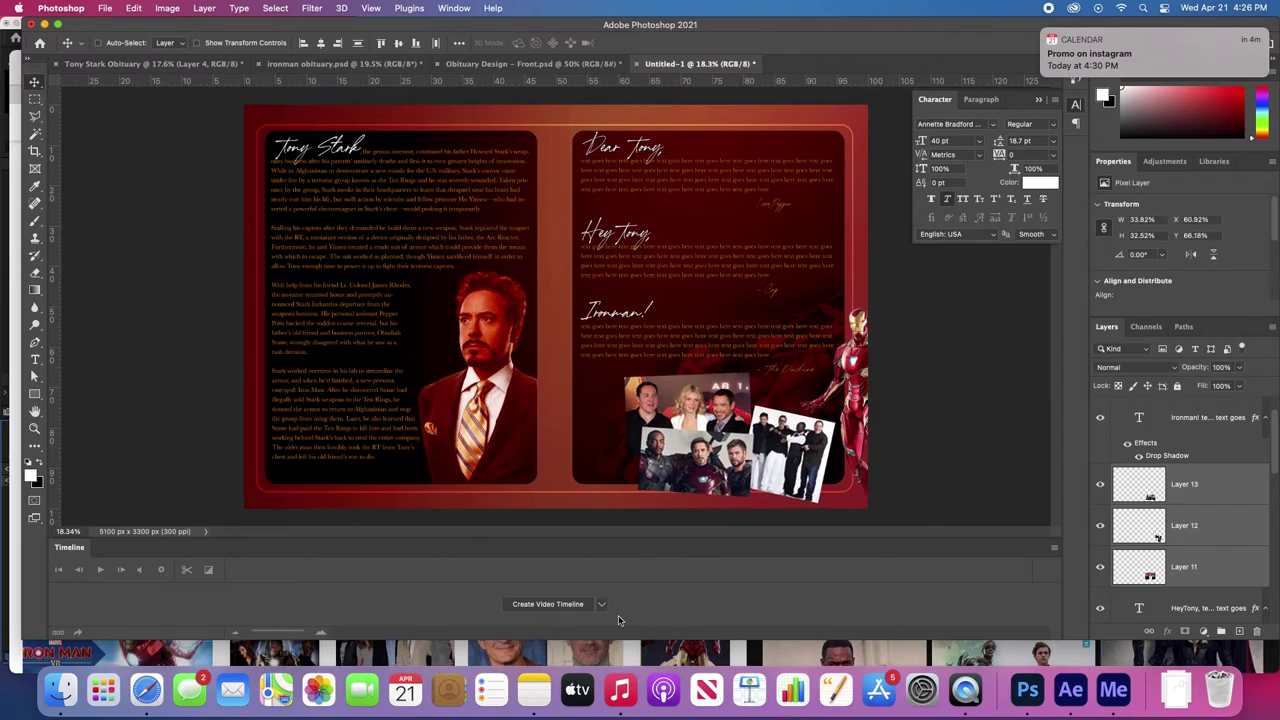
- Switch to Safari and browse further cast images, previewing the Iron Man 3 premiere group photo and the Marvel's Avengers voice cast image
{"action": "left_click", "coordinate": [146, 690]}
{"action": "scroll", "coordinate": [686, 386], "scroll_direction": "down", "scroll_amount": 6}
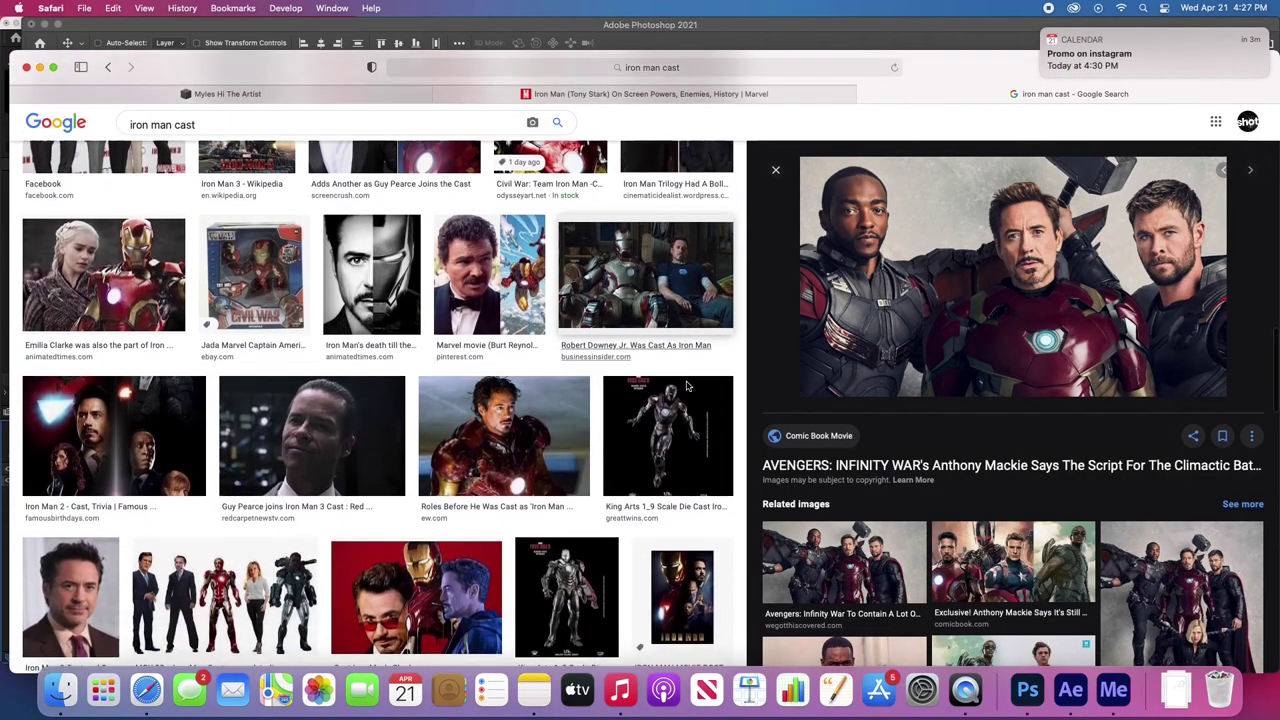
{"action": "scroll", "coordinate": [443, 484], "scroll_direction": "down", "scroll_amount": 3}
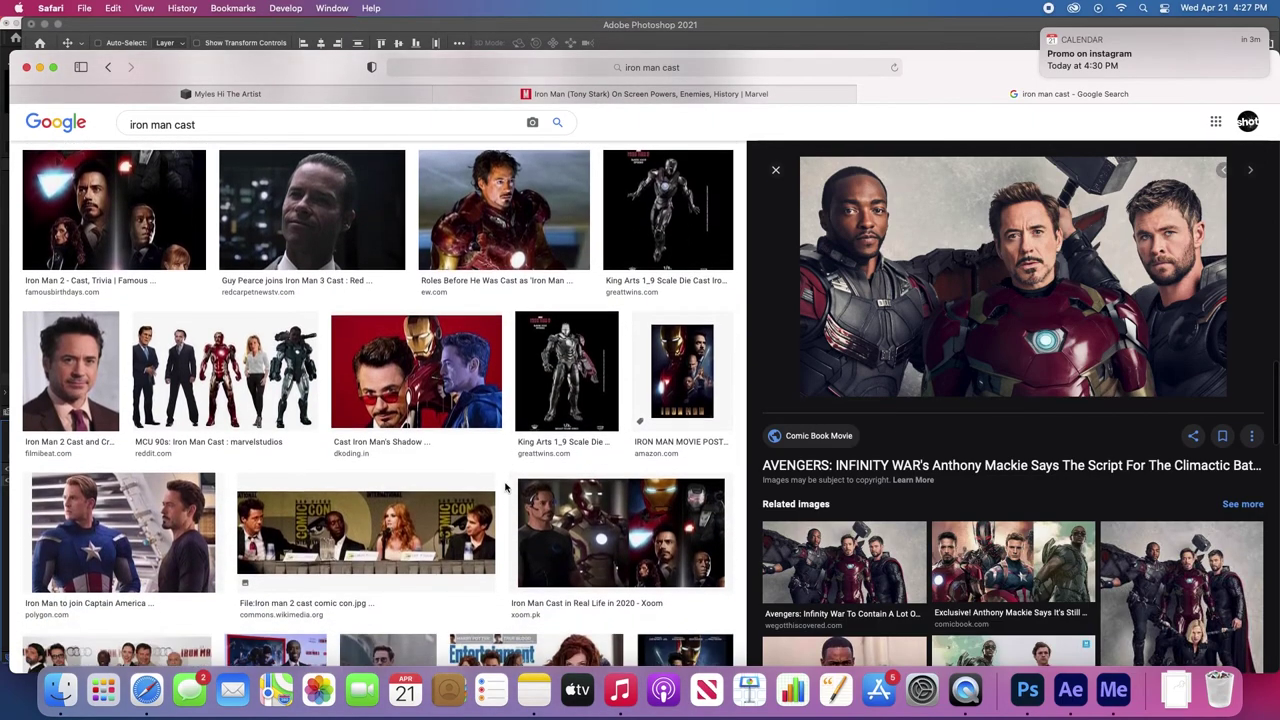
{"action": "scroll", "coordinate": [443, 484], "scroll_direction": "down", "scroll_amount": 8}
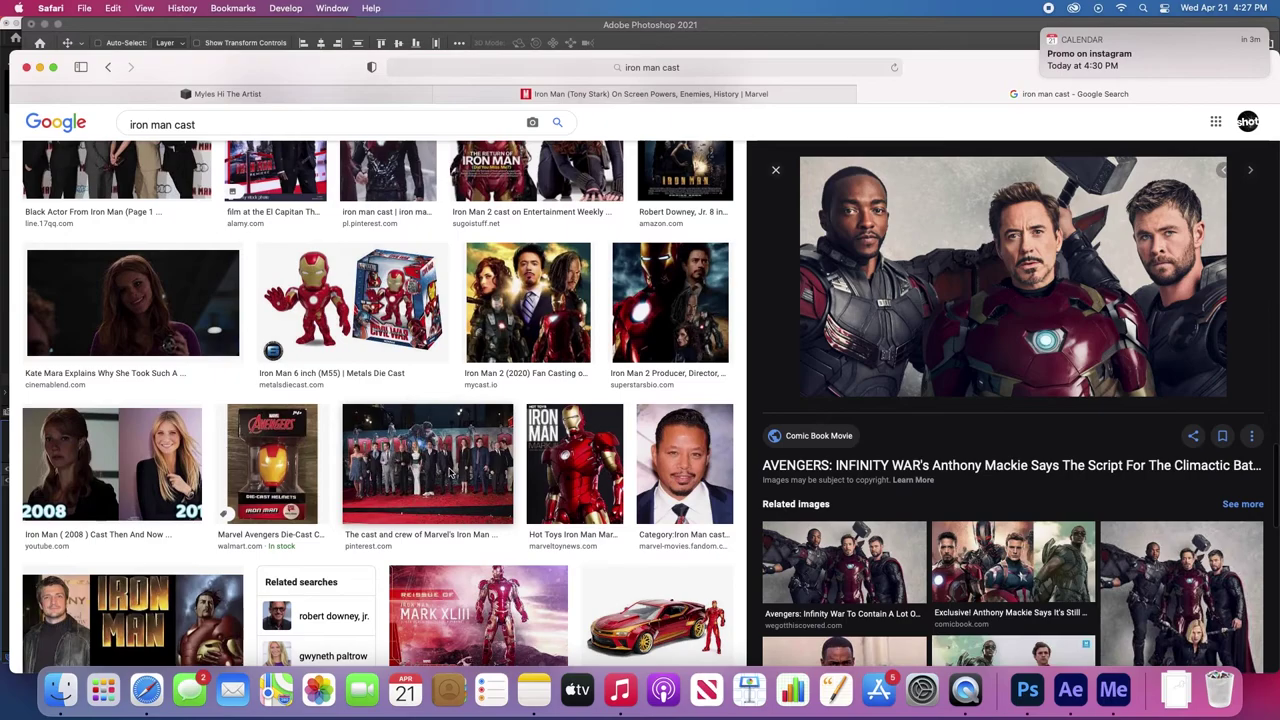
{"action": "left_click", "coordinate": [450, 473]}
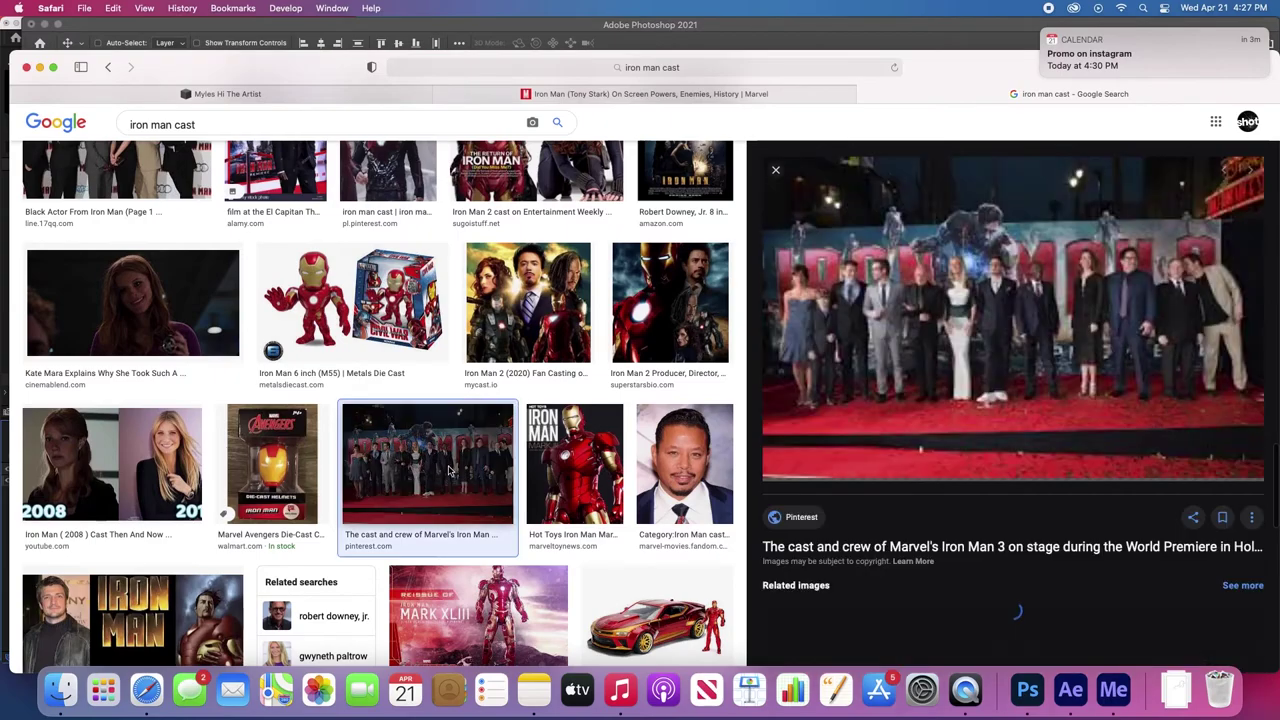
{"action": "scroll", "coordinate": [540, 375], "scroll_direction": "down", "scroll_amount": 4}
{"action": "scroll", "coordinate": [549, 379], "scroll_direction": "down", "scroll_amount": 6}
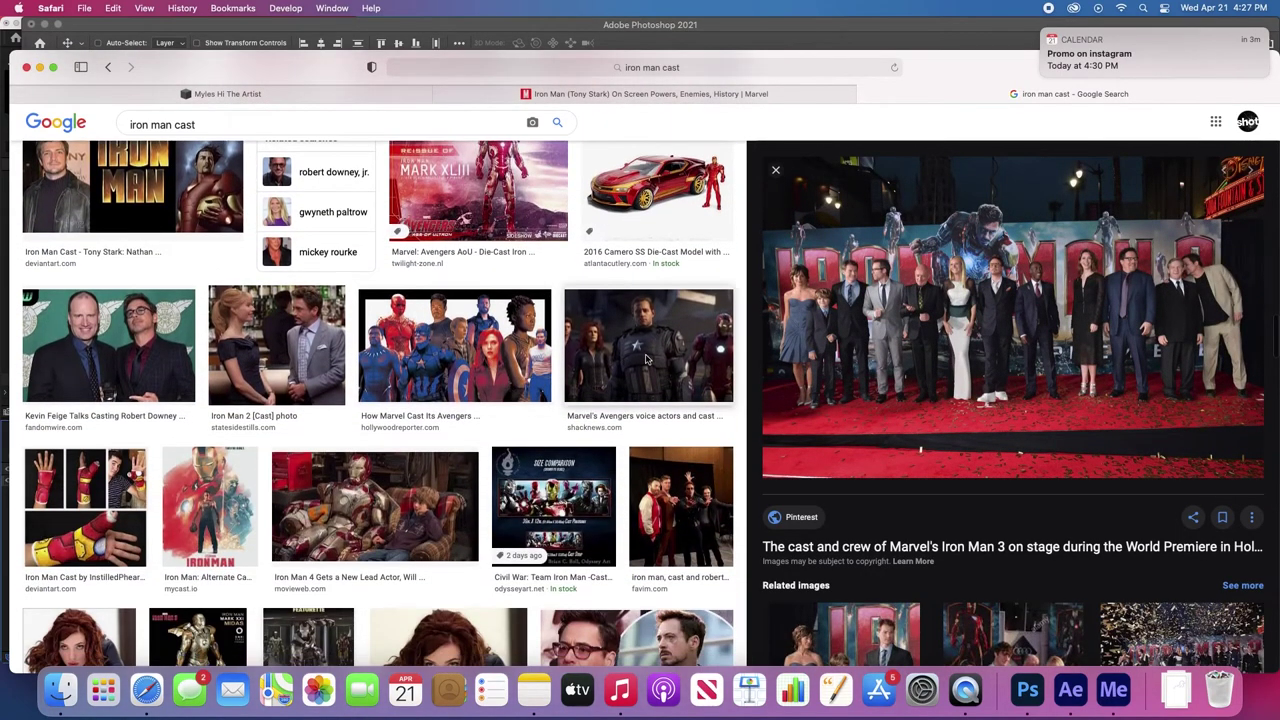
{"action": "left_click", "coordinate": [645, 360]}
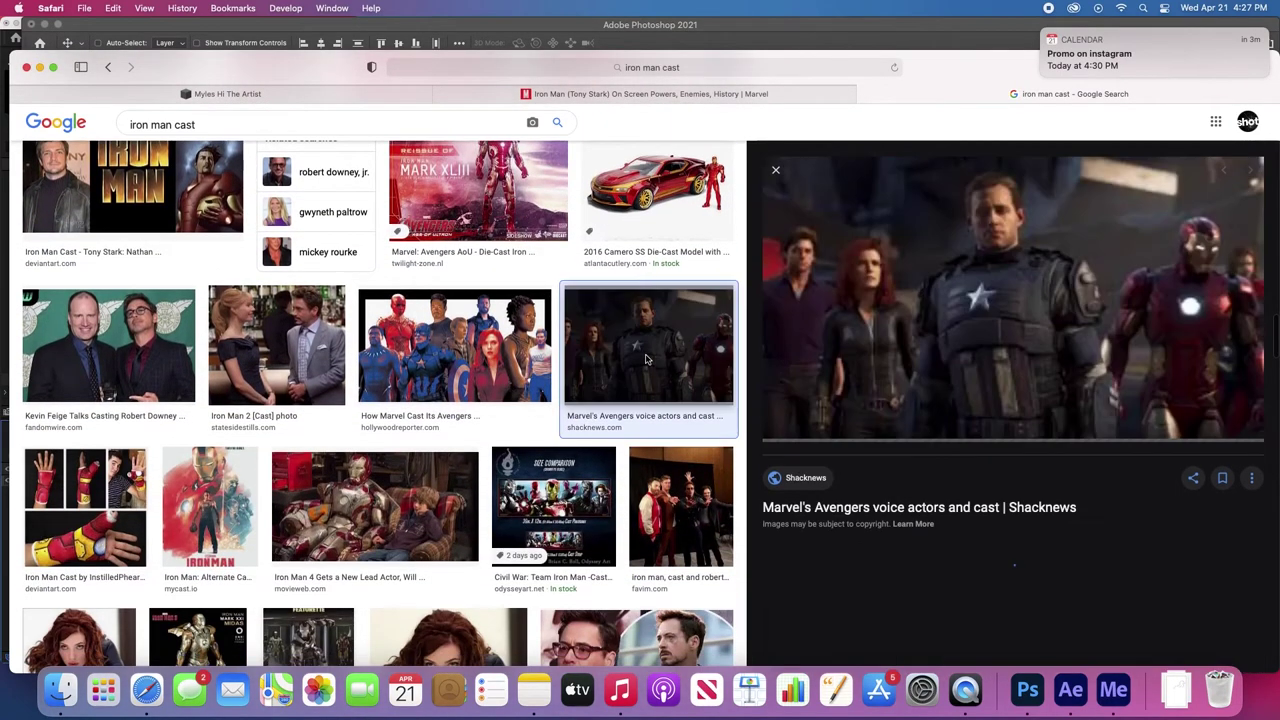
- Add the CinemaBlend photo of three men to the Photoshop collage above the four-man photo and enlarge it
{"action": "key", "text": "super+Tab"}
{"action": "key", "text": "super+t"}
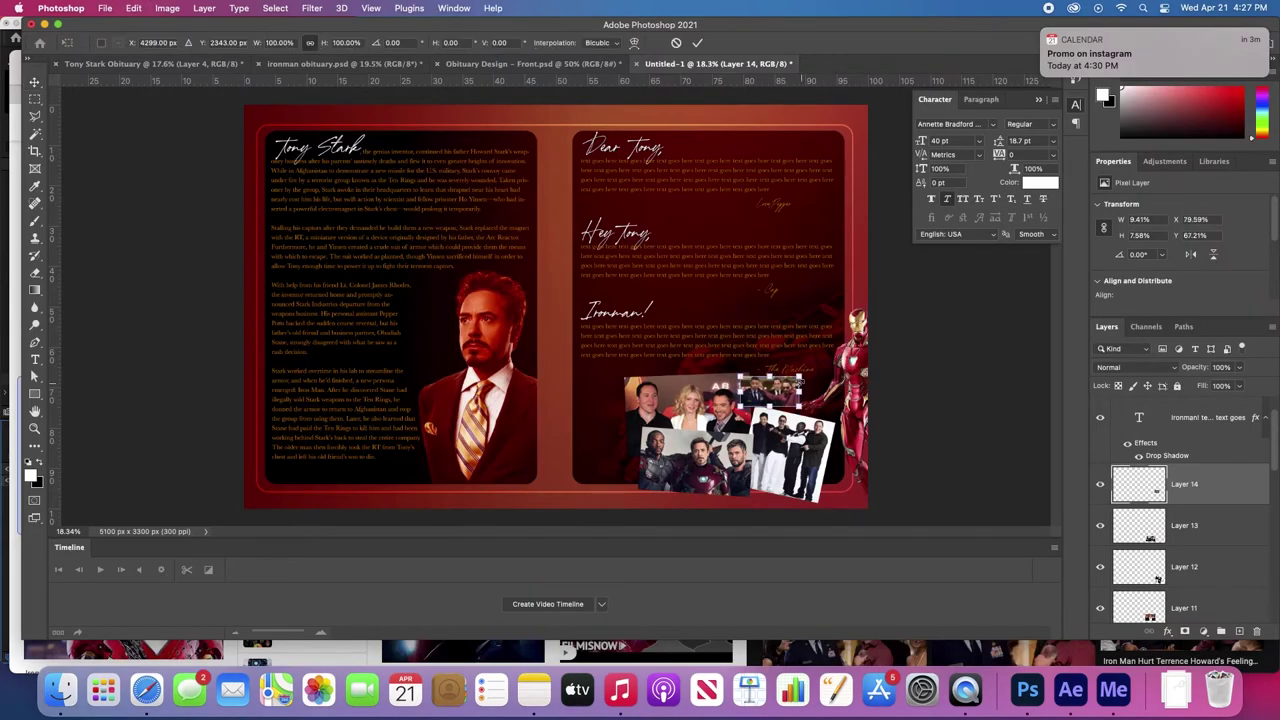
{"action": "left_click_drag", "start_coordinate": [803, 374], "coordinate": [820, 401]}
{"action": "key", "text": "Return"}
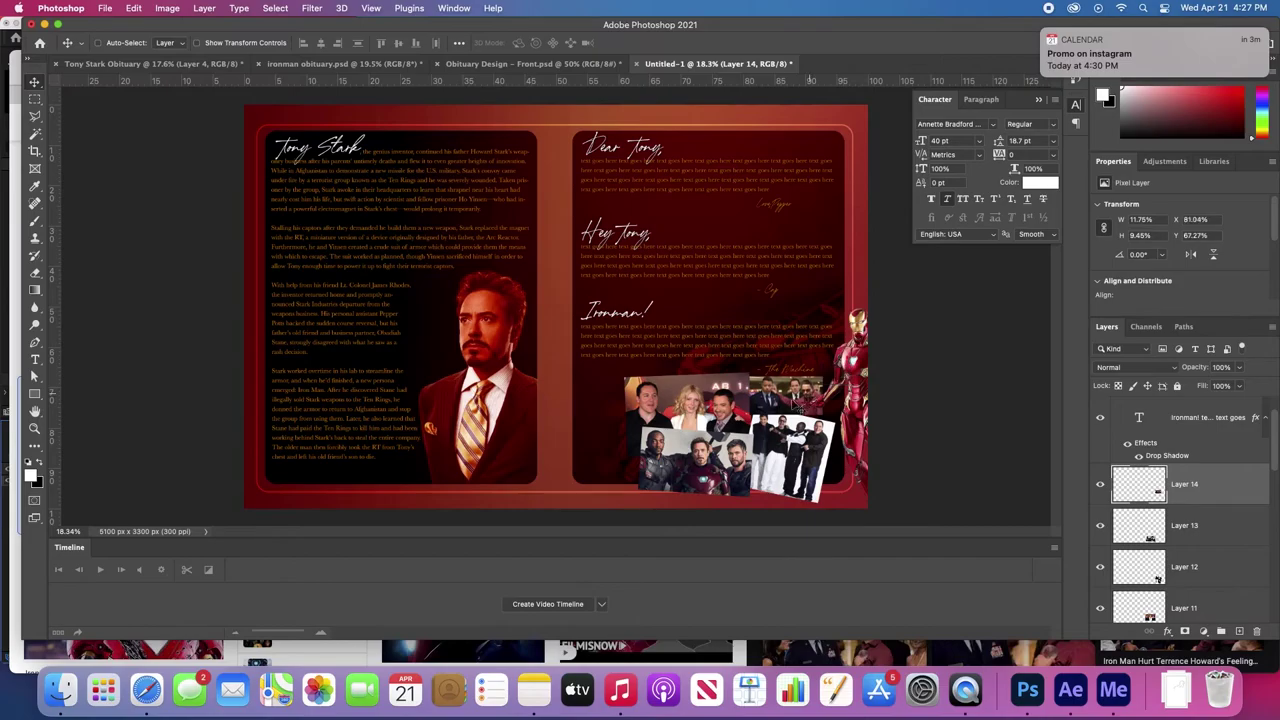
{"action": "key", "text": "z"}
{"action": "left_click_drag", "start_coordinate": [660, 420], "coordinate": [614, 348]}
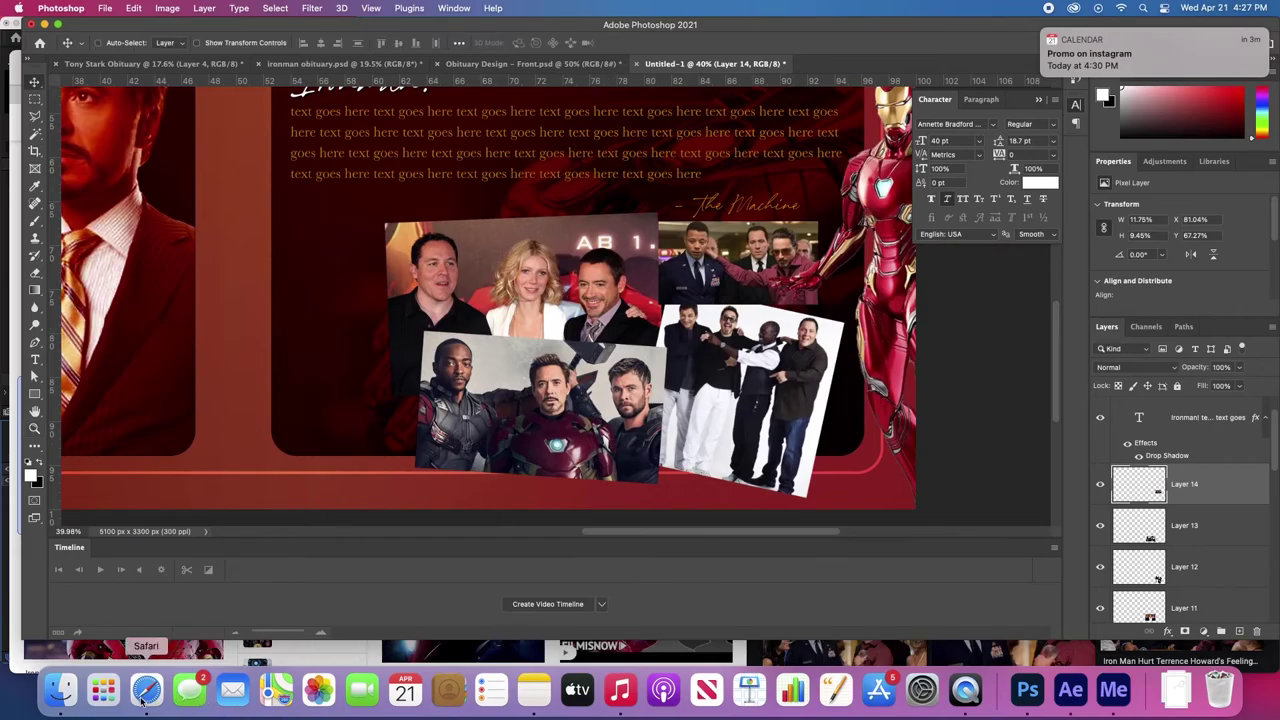
- Look through the "iron man cast" image results in Safari for another collage photo, and return to Photoshop
{"action": "left_click", "coordinate": [146, 690]}
{"action": "scroll", "coordinate": [453, 393], "scroll_direction": "up", "scroll_amount": 10}
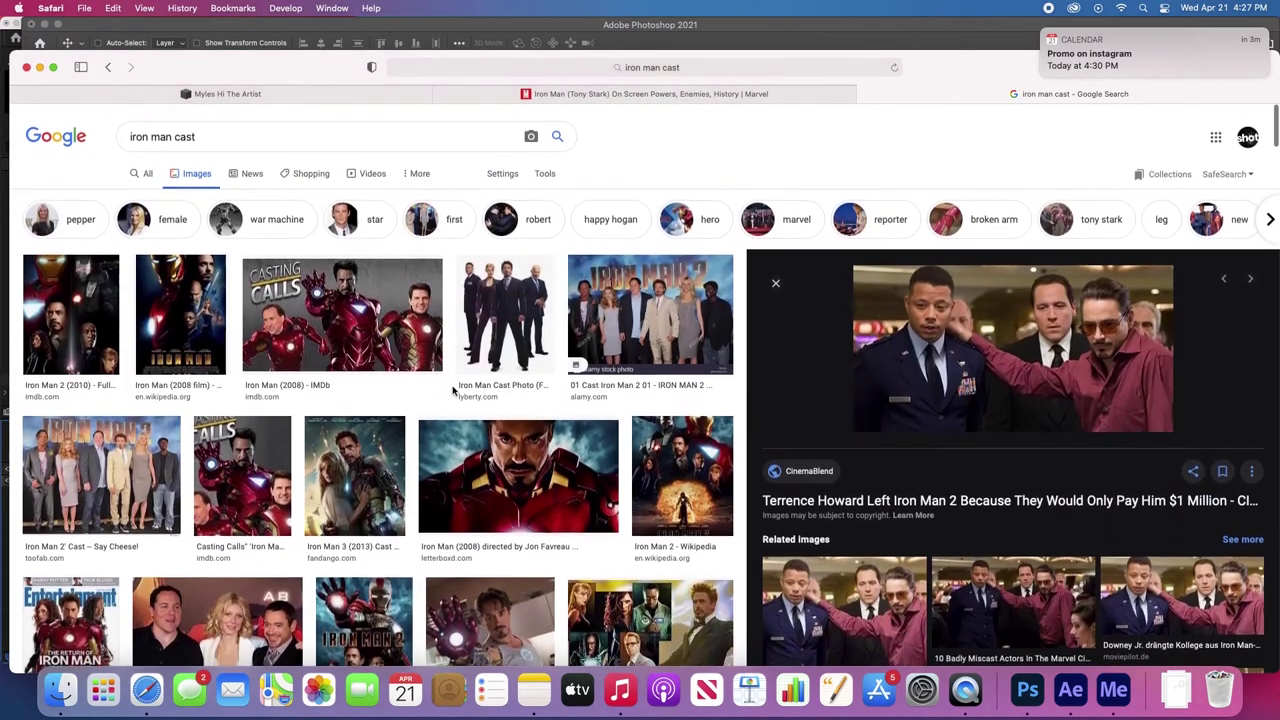
{"action": "scroll", "coordinate": [318, 508], "scroll_direction": "down", "scroll_amount": 2}
{"action": "scroll", "coordinate": [318, 508], "scroll_direction": "down", "scroll_amount": 1}
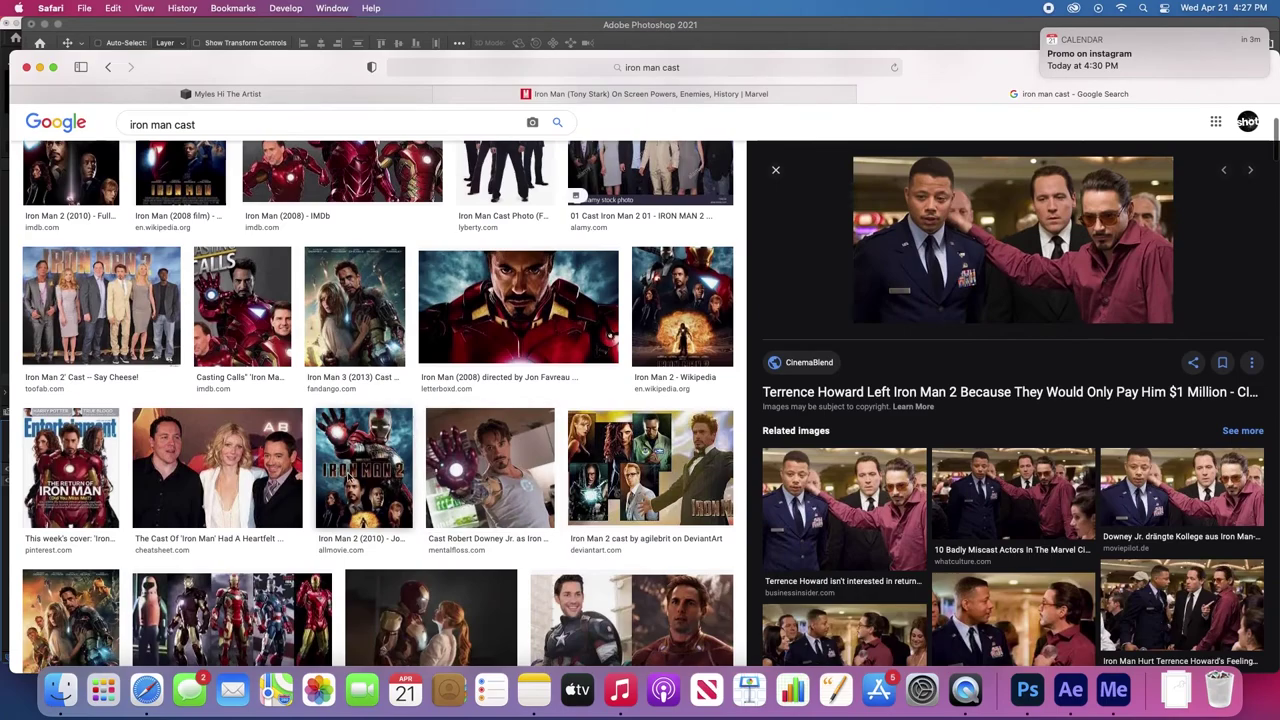
{"action": "scroll", "coordinate": [365, 478], "scroll_direction": "down", "scroll_amount": 1}
{"action": "scroll", "coordinate": [365, 478], "scroll_direction": "down", "scroll_amount": 3}
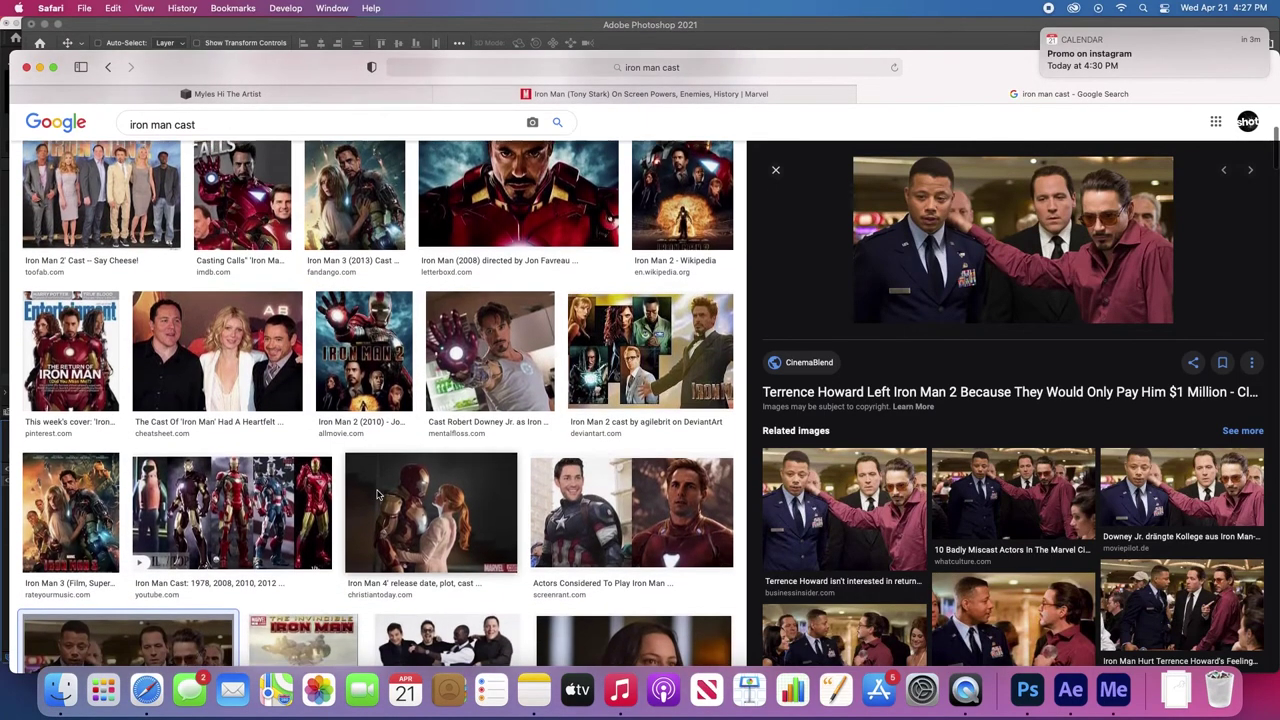
{"action": "scroll", "coordinate": [437, 456], "scroll_direction": "down", "scroll_amount": 2}
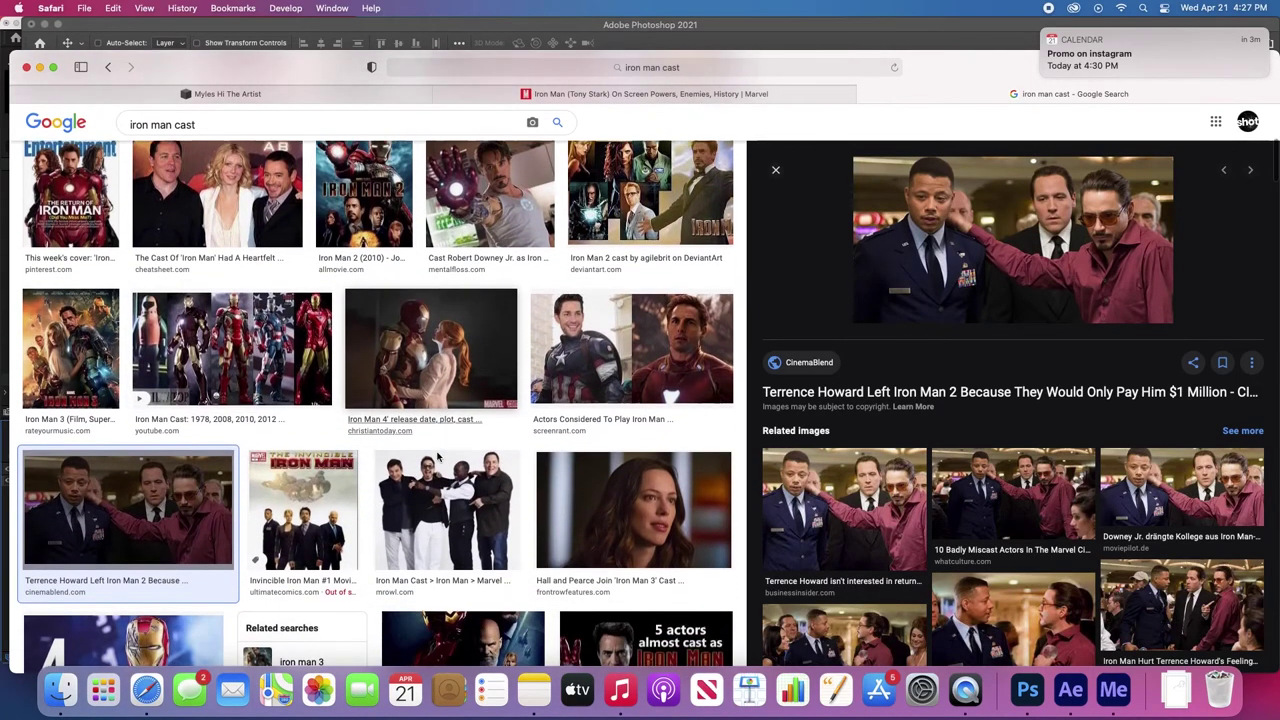
{"action": "scroll", "coordinate": [437, 456], "scroll_direction": "down", "scroll_amount": 5}
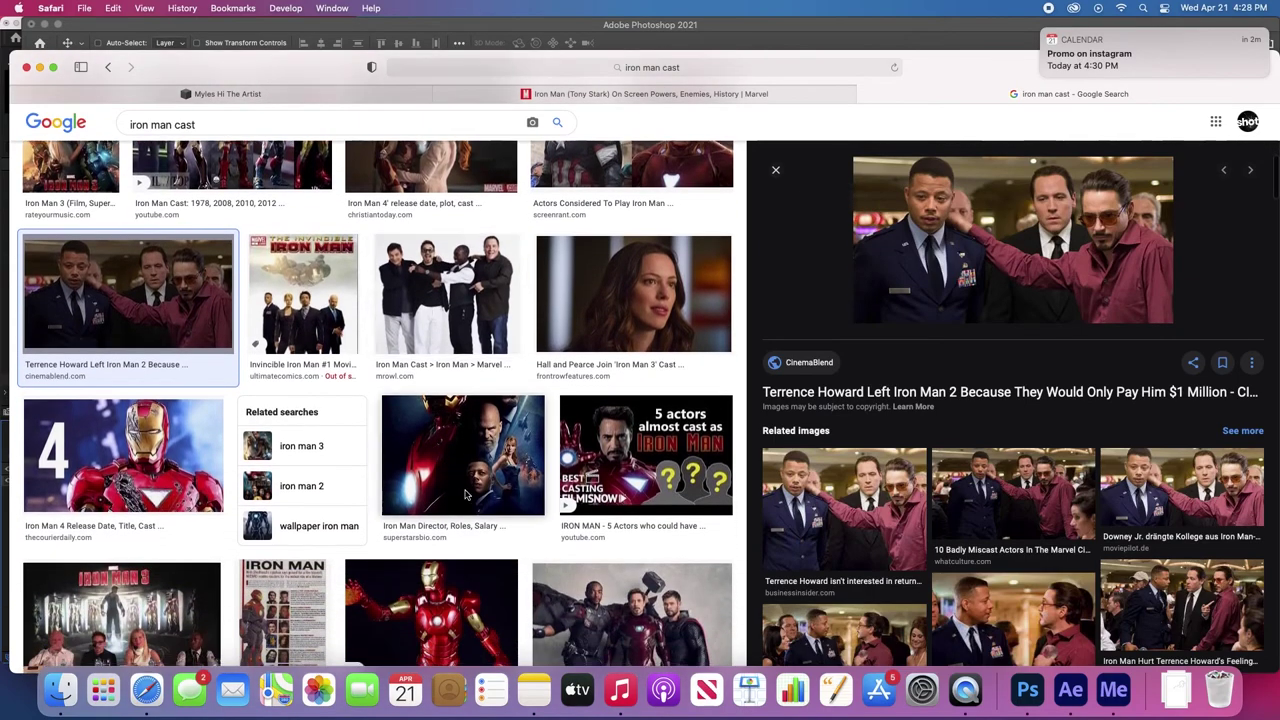
{"action": "scroll", "coordinate": [465, 494], "scroll_direction": "down", "scroll_amount": 4}
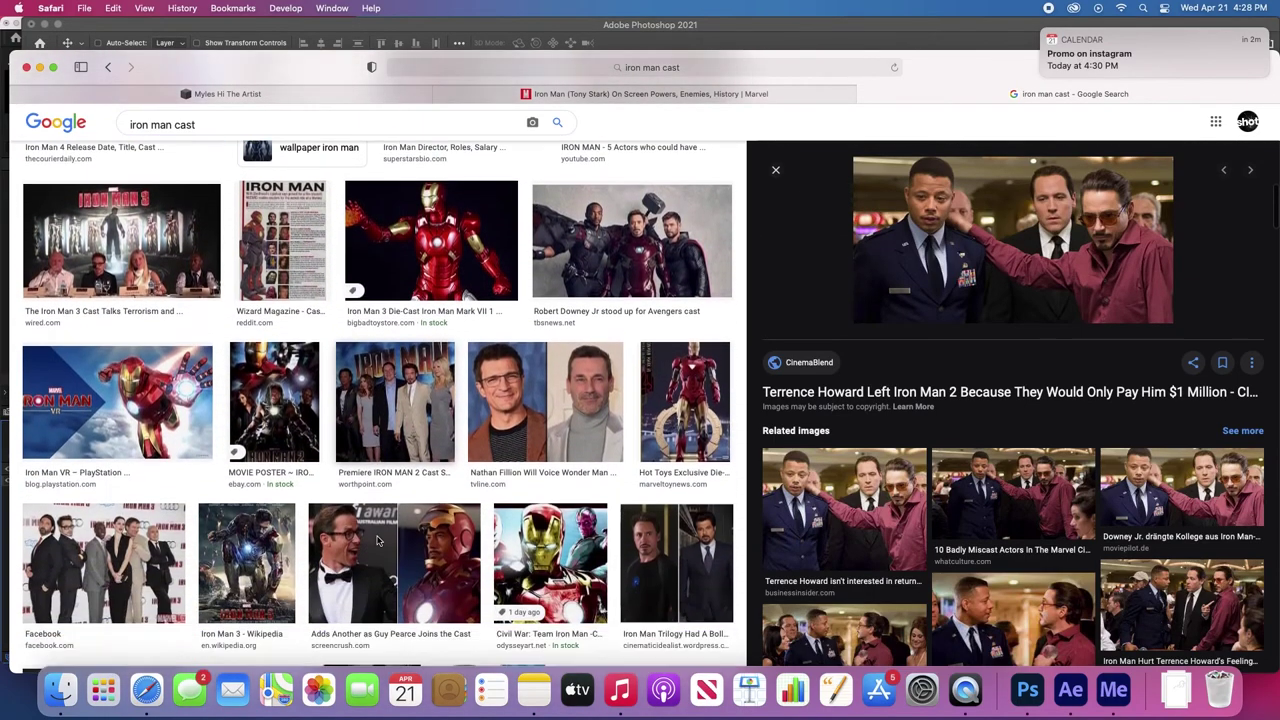
{"action": "scroll", "coordinate": [378, 541], "scroll_direction": "down", "scroll_amount": 1}
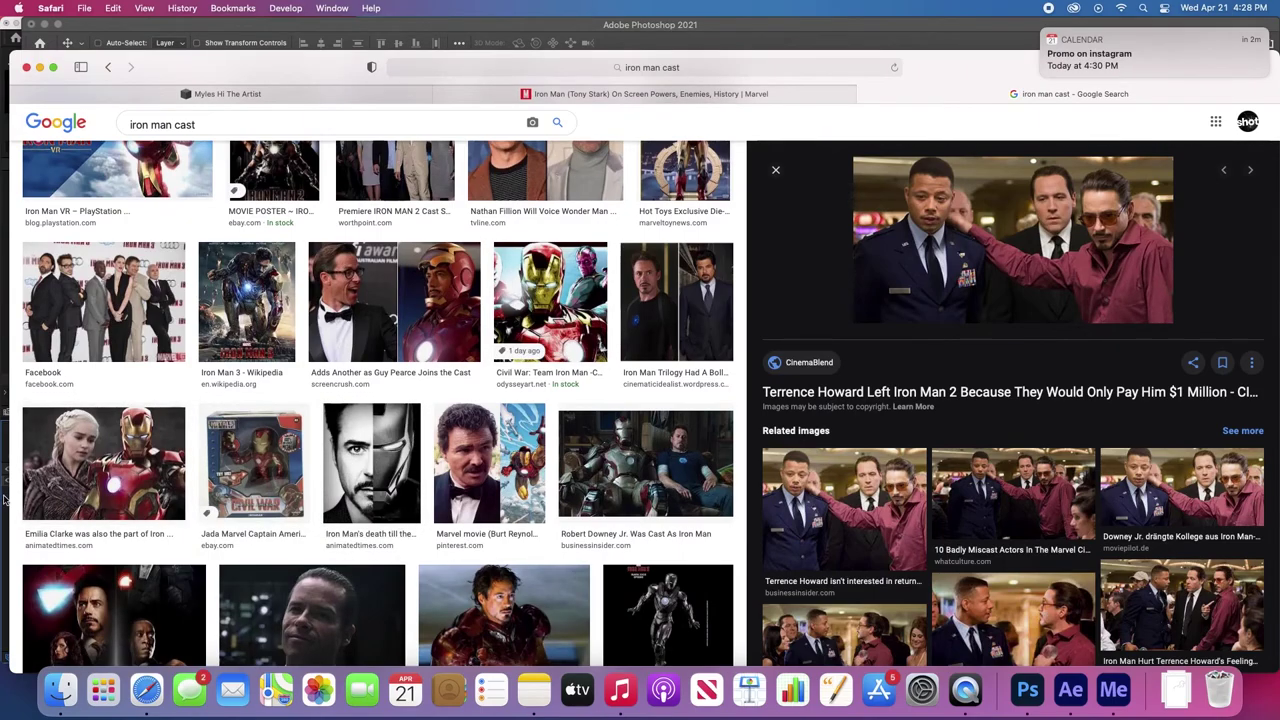
{"action": "key", "text": "super+Tab"}
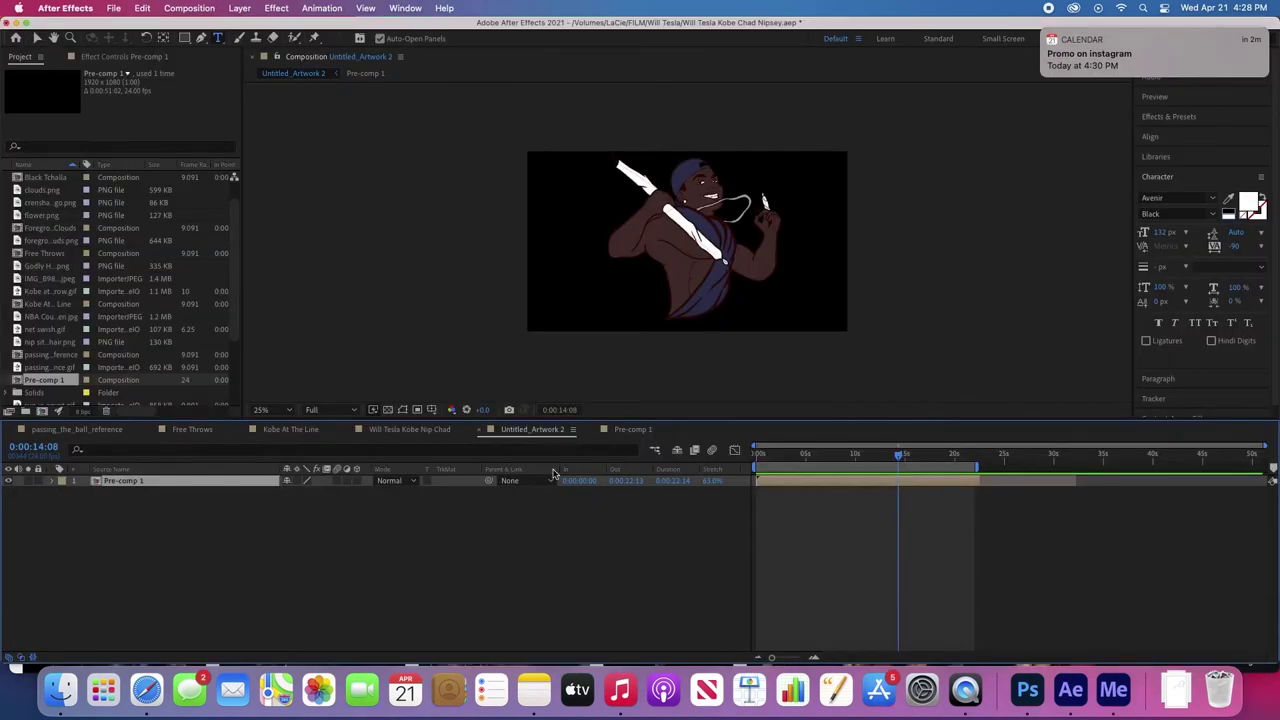
{"action": "left_click", "coordinate": [1027, 690]}
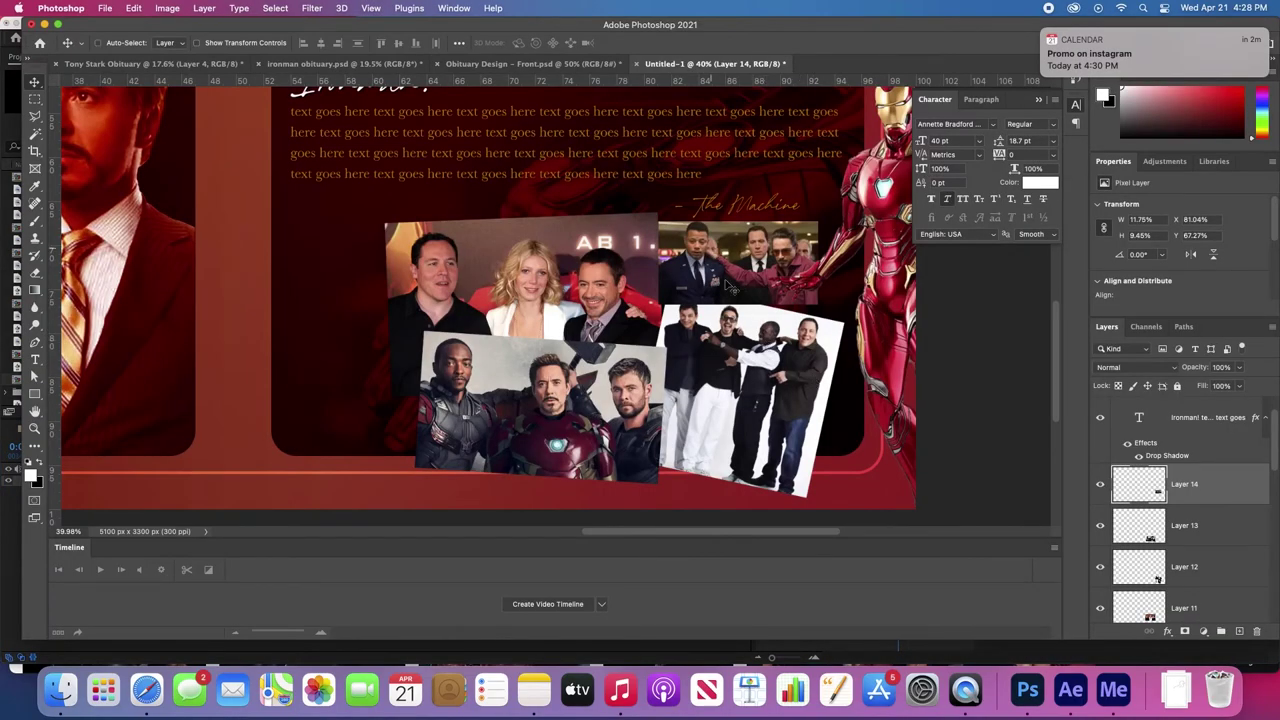
- Select all four cast photos and shift the collage left and slightly up, clear of the Iron Man figure
{"action": "left_click", "coordinate": [740, 343], "text": "shift"}
{"action": "left_click_drag", "start_coordinate": [645, 265], "coordinate": [556, 251]}
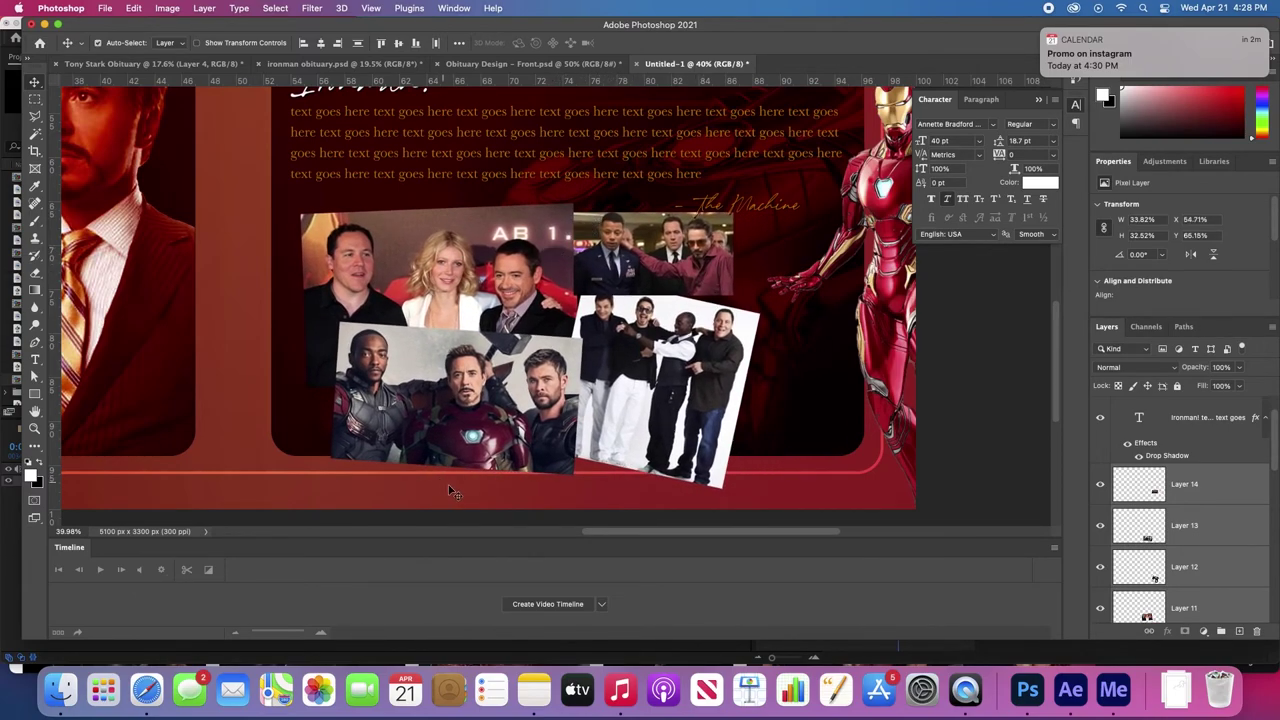
{"action": "left_click", "coordinate": [994, 389]}
- Rotate the four-man photo by -5.83° and nudge it slightly to the right within the collage
{"action": "left_click", "coordinate": [654, 382]}
{"action": "key", "text": "super+t"}
{"action": "left_click_drag", "start_coordinate": [790, 358], "coordinate": [787, 344]}
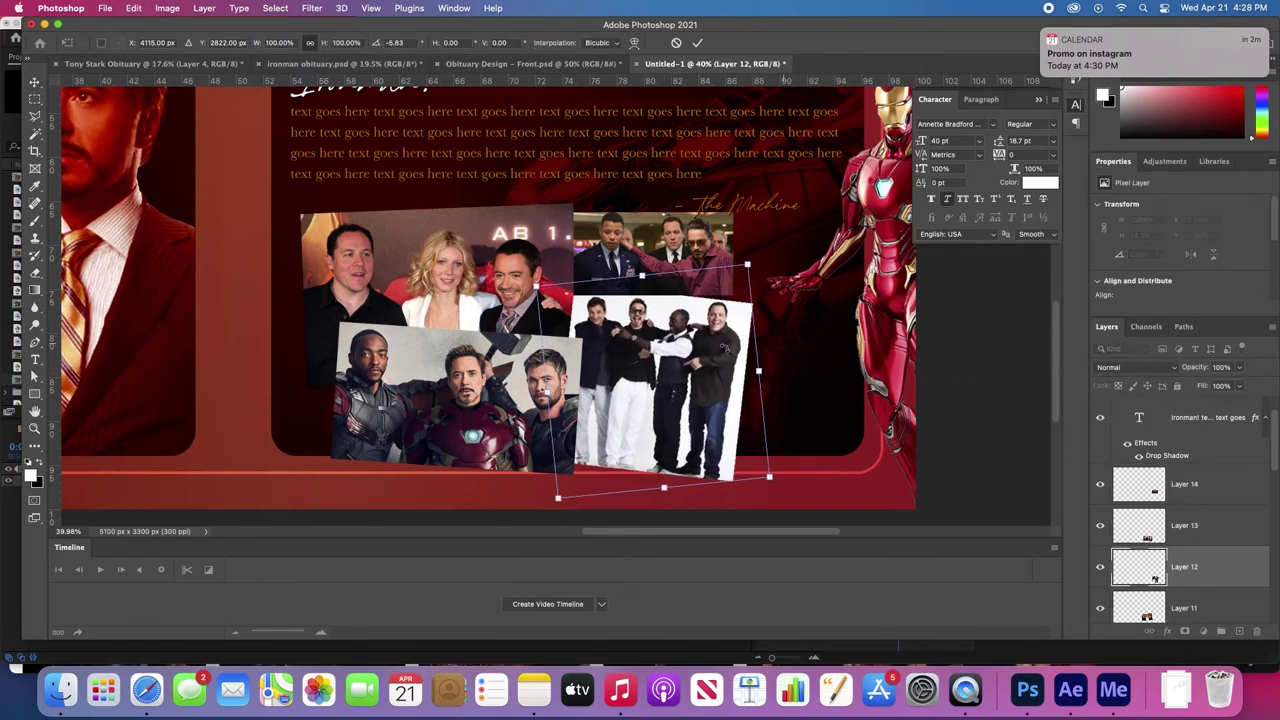
{"action": "key", "text": "Return"}
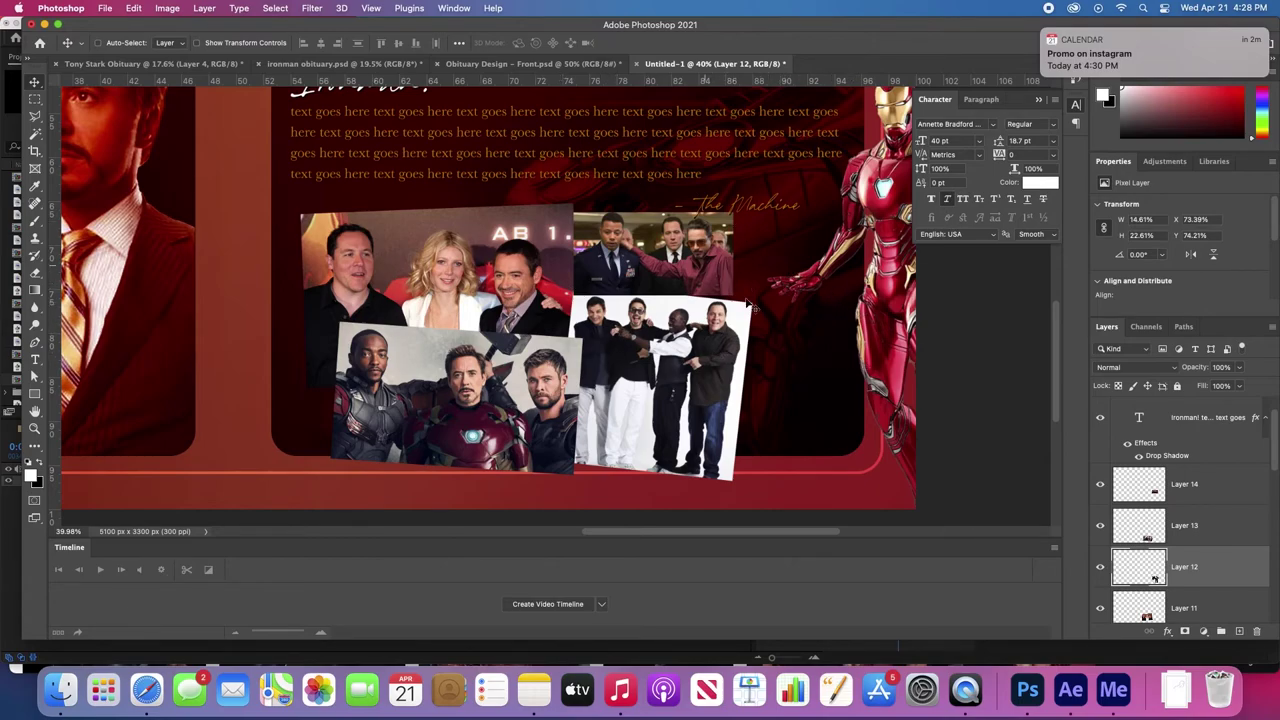
{"action": "left_click_drag", "start_coordinate": [713, 381], "coordinate": [727, 383]}
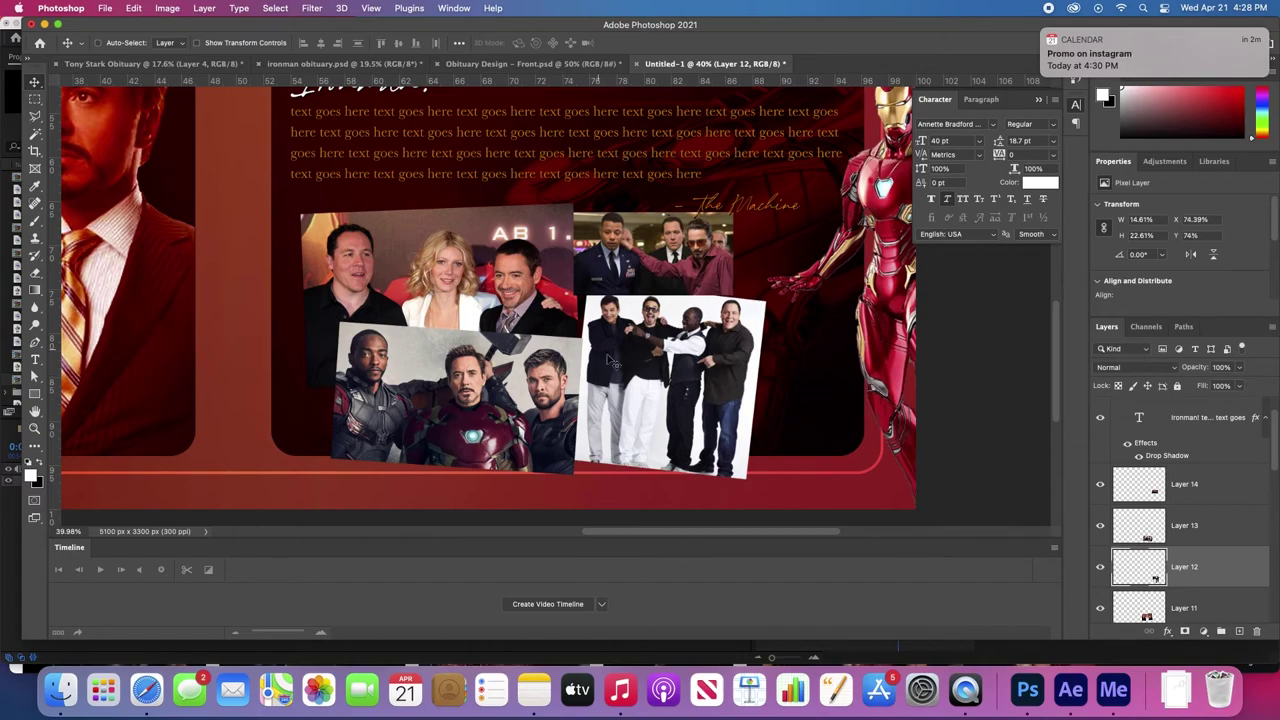
- Get an Iron Man suit image from Safari's "iron man suit close up" image results and return to Photoshop
{"action": "key", "text": "super+Tab"}
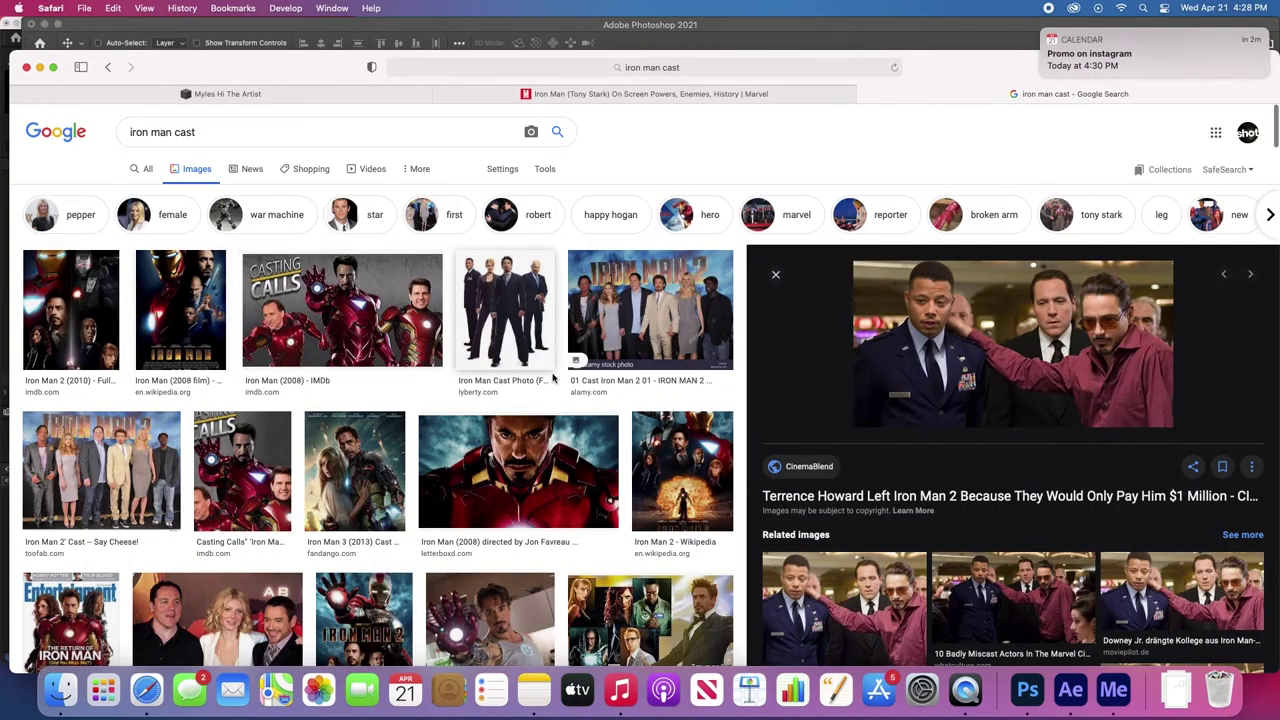
{"action": "left_click", "coordinate": [1030, 688]}
{"action": "key", "text": "z"}
{"action": "left_click", "coordinate": [385, 217], "text": "alt"}
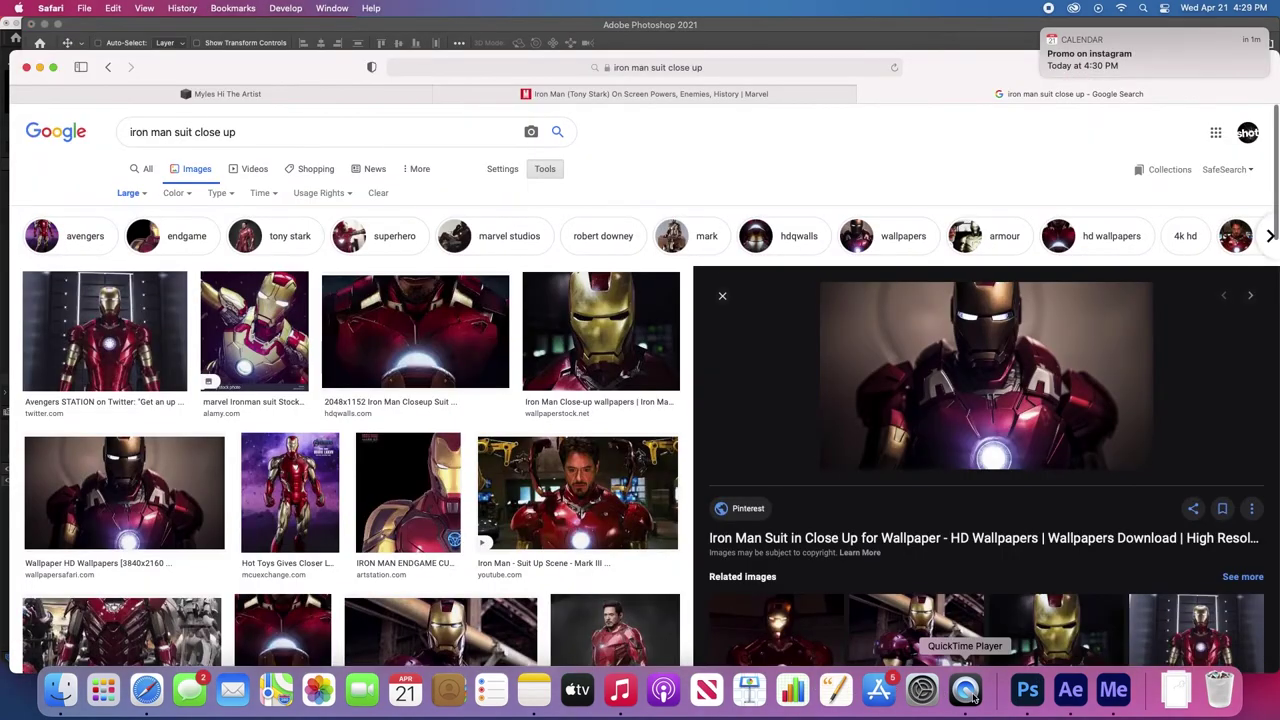
{"action": "left_click", "coordinate": [1030, 688]}
- Paste the Iron Man suit image directly above Group 1 and enlarge it to 305.56% so it covers the whole spread
{"action": "scroll", "coordinate": [1185, 515], "scroll_direction": "down", "scroll_amount": 5}
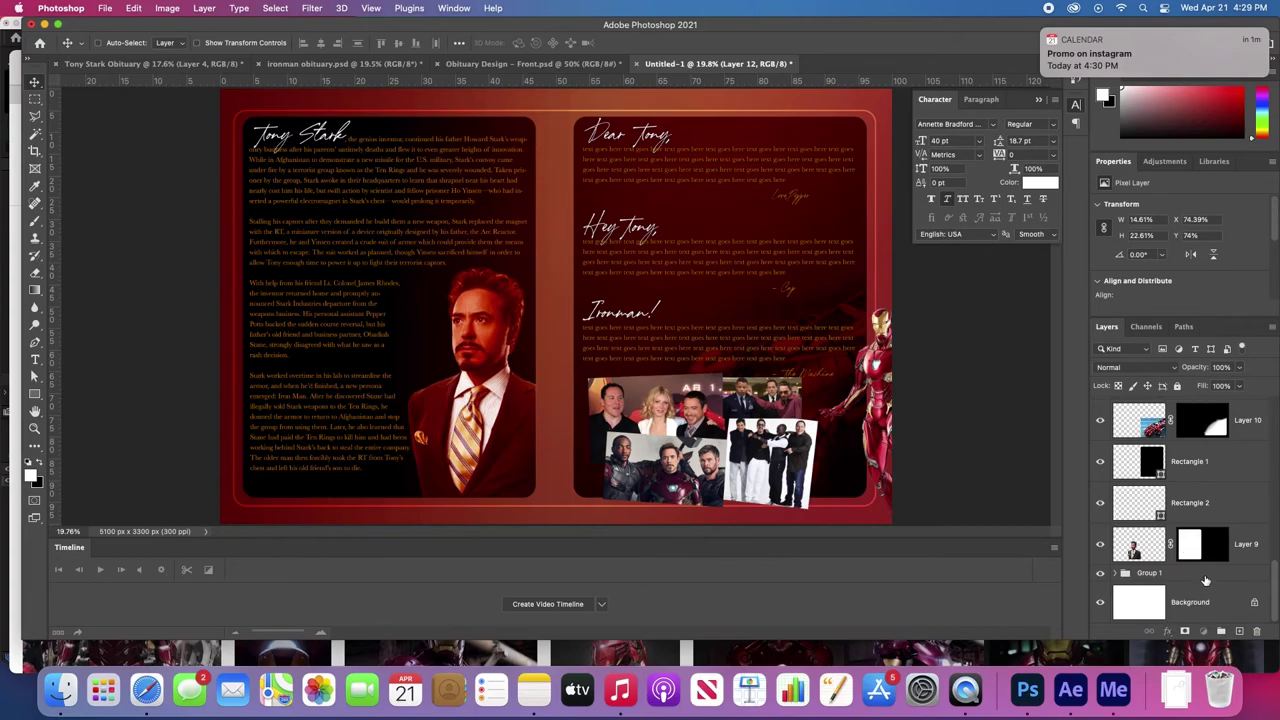
{"action": "left_click", "coordinate": [1205, 580]}
{"action": "key", "text": "super+v"}
{"action": "key", "text": "super+t"}
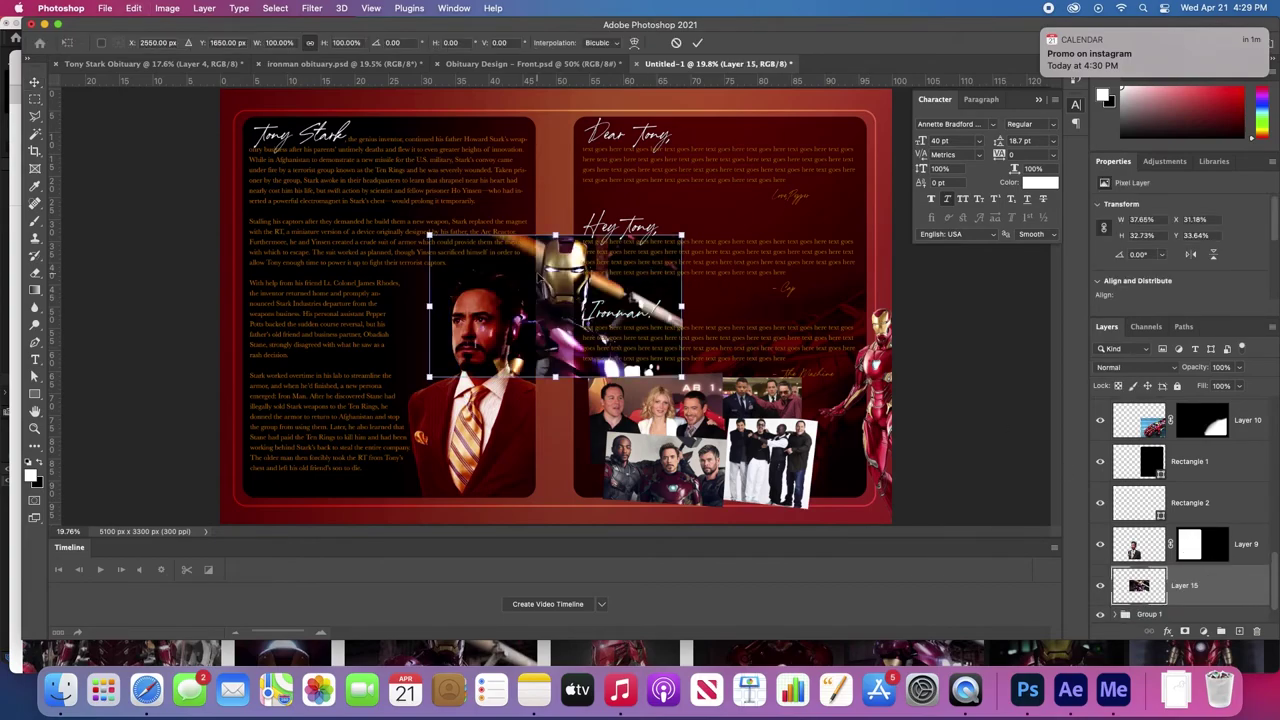
{"action": "left_click_drag", "start_coordinate": [555, 236], "coordinate": [555, 88]}
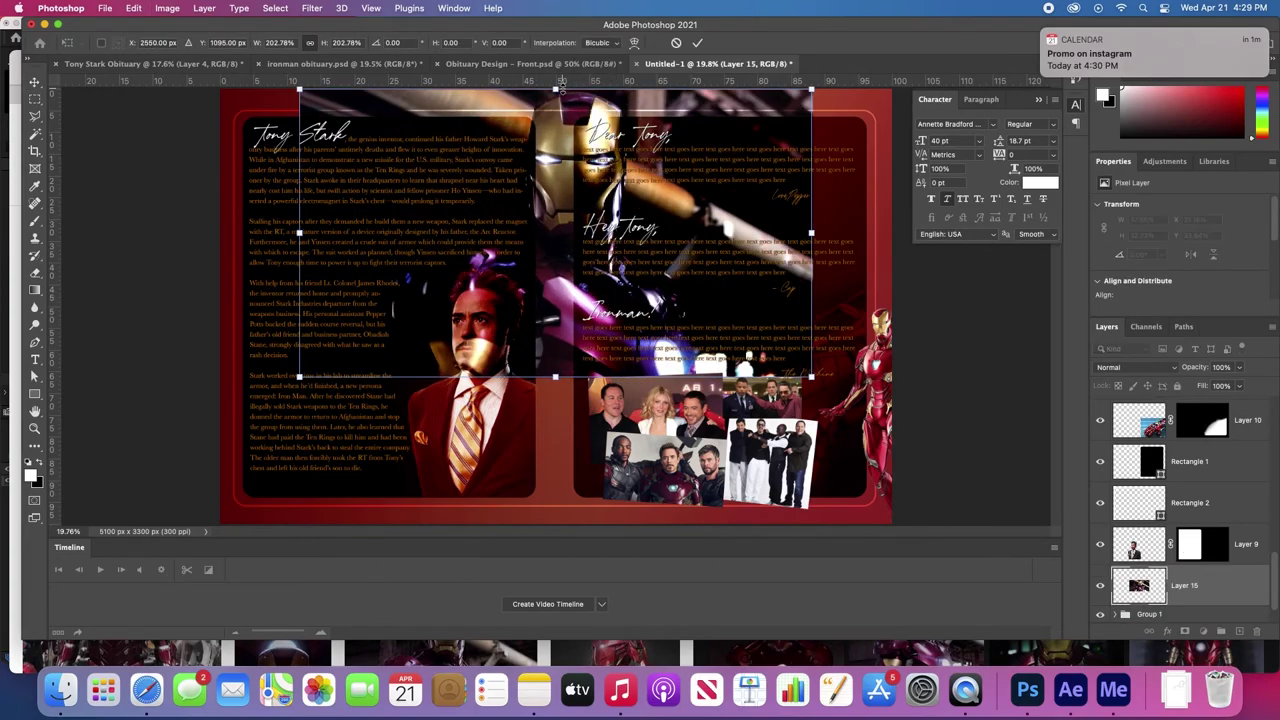
{"action": "left_click_drag", "start_coordinate": [556, 380], "coordinate": [550, 522]}
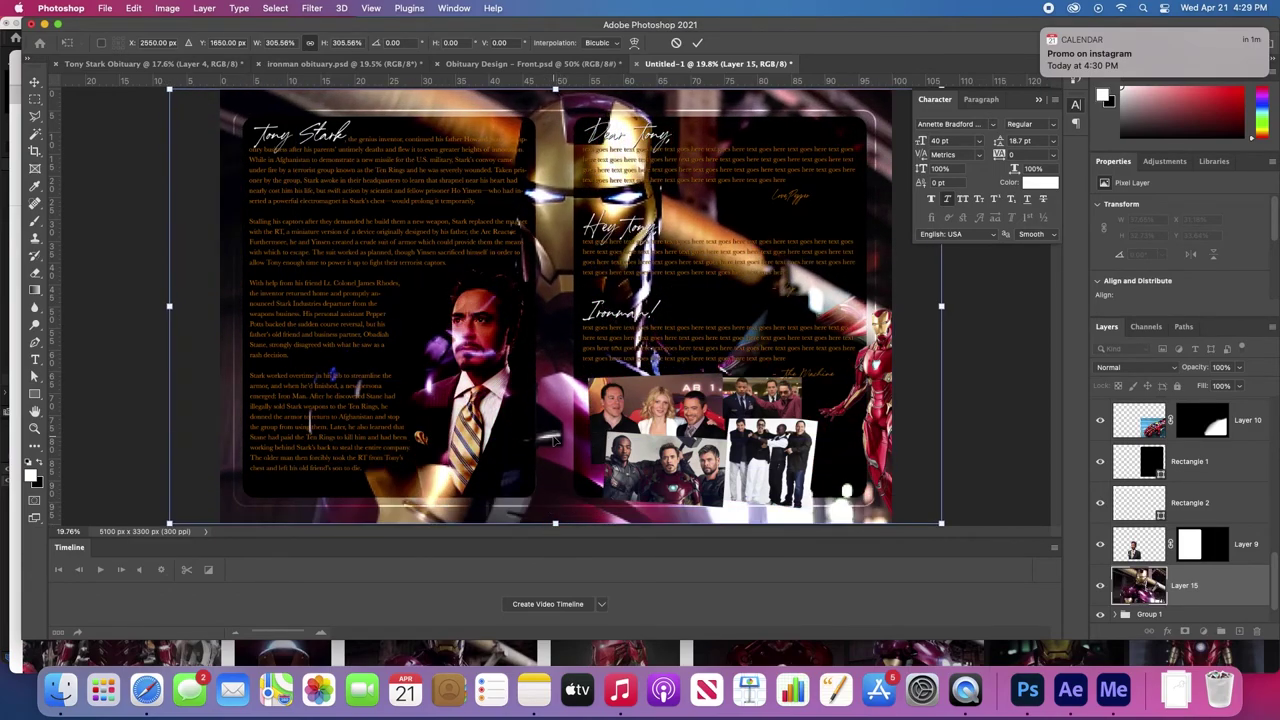
{"action": "key", "text": "Return"}
- Set the Iron Man background image layer's blend mode to Screen
{"action": "key", "text": "z"}
{"action": "left_click_drag", "start_coordinate": [500, 341], "coordinate": [655, 395]}
{"action": "scroll", "coordinate": [655, 395], "scroll_direction": "up", "scroll_amount": 5}
{"action": "left_click_drag", "start_coordinate": [645, 337], "coordinate": [547, 325]}
{"action": "key", "text": "v"}
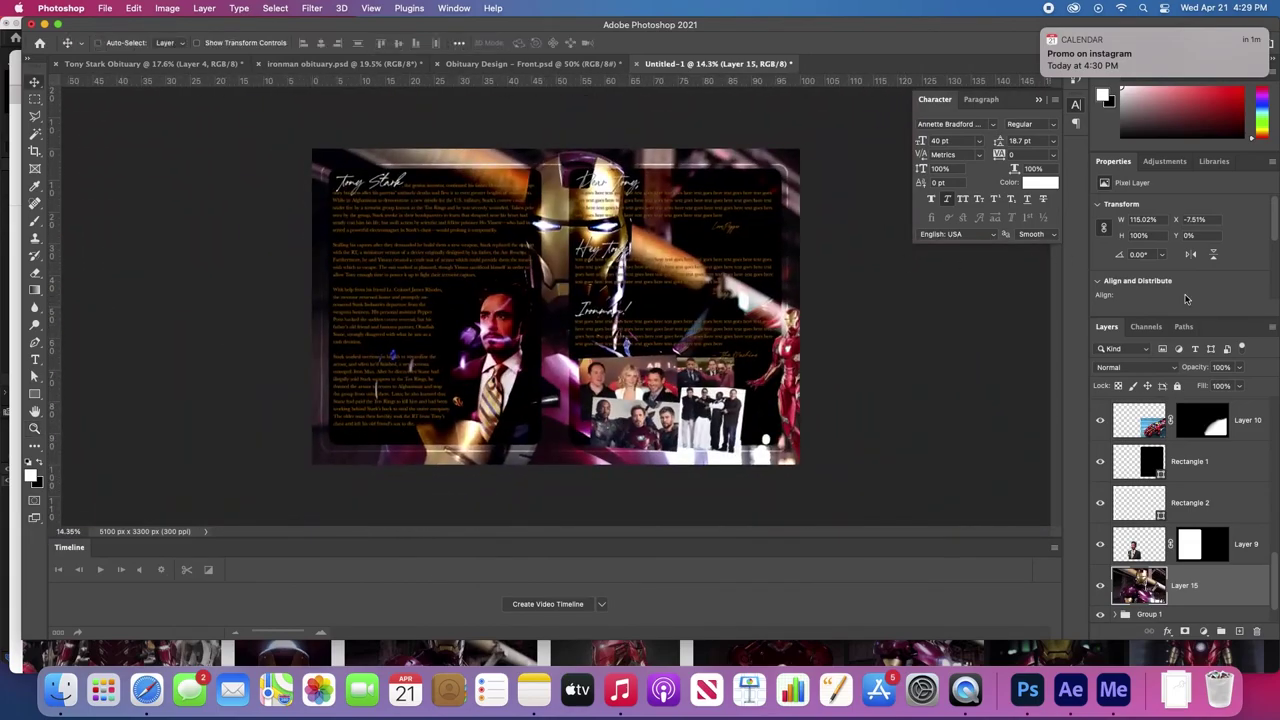
{"action": "left_click", "coordinate": [1145, 364]}
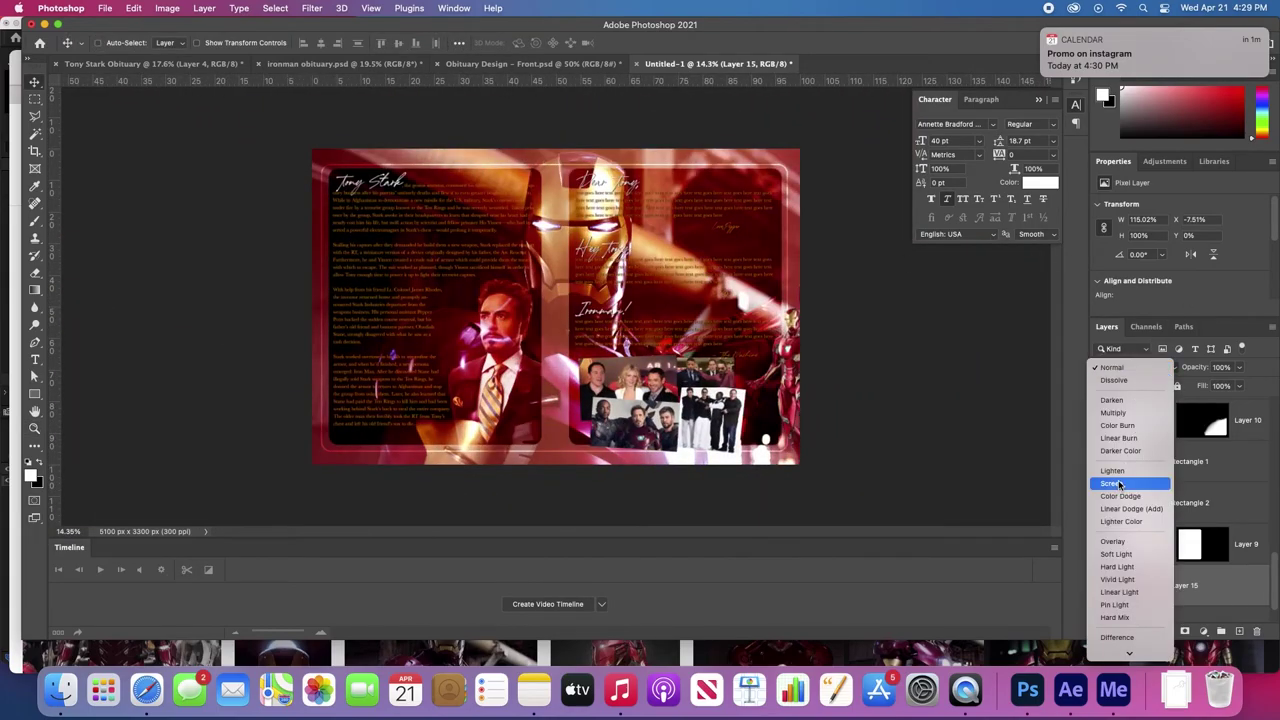
{"action": "left_click", "coordinate": [1119, 485]}
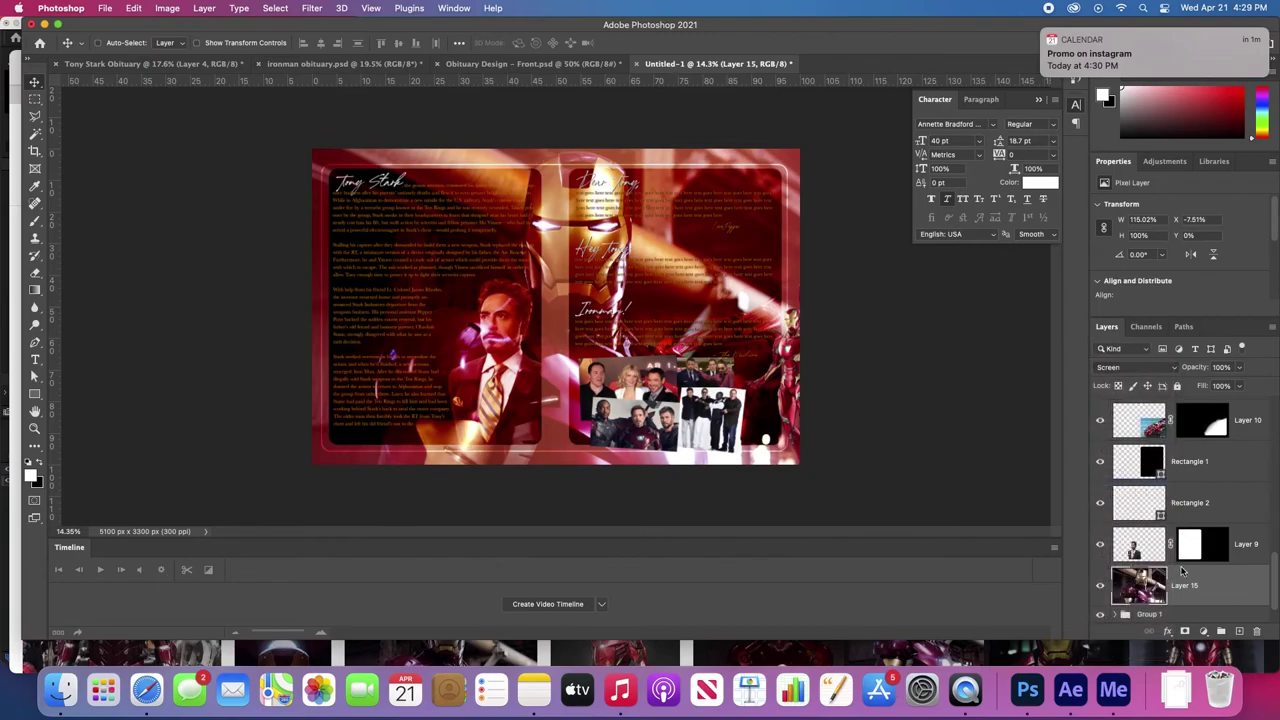
- Mask the Iron Man background layer using both text panels' outlines, and invert the mask to keep the image outside the panels
{"action": "scroll", "coordinate": [1197, 475], "scroll_direction": "up", "scroll_amount": 2}
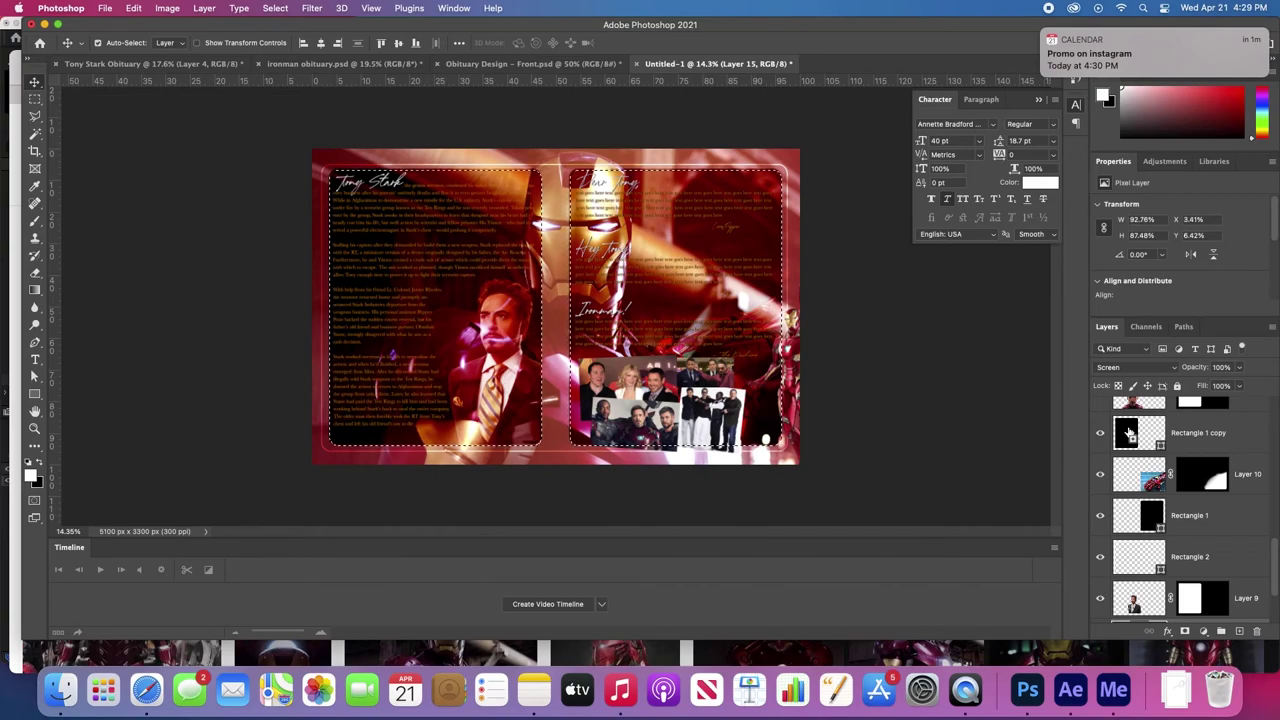
{"action": "scroll", "coordinate": [1170, 540], "scroll_direction": "down", "scroll_amount": 3}
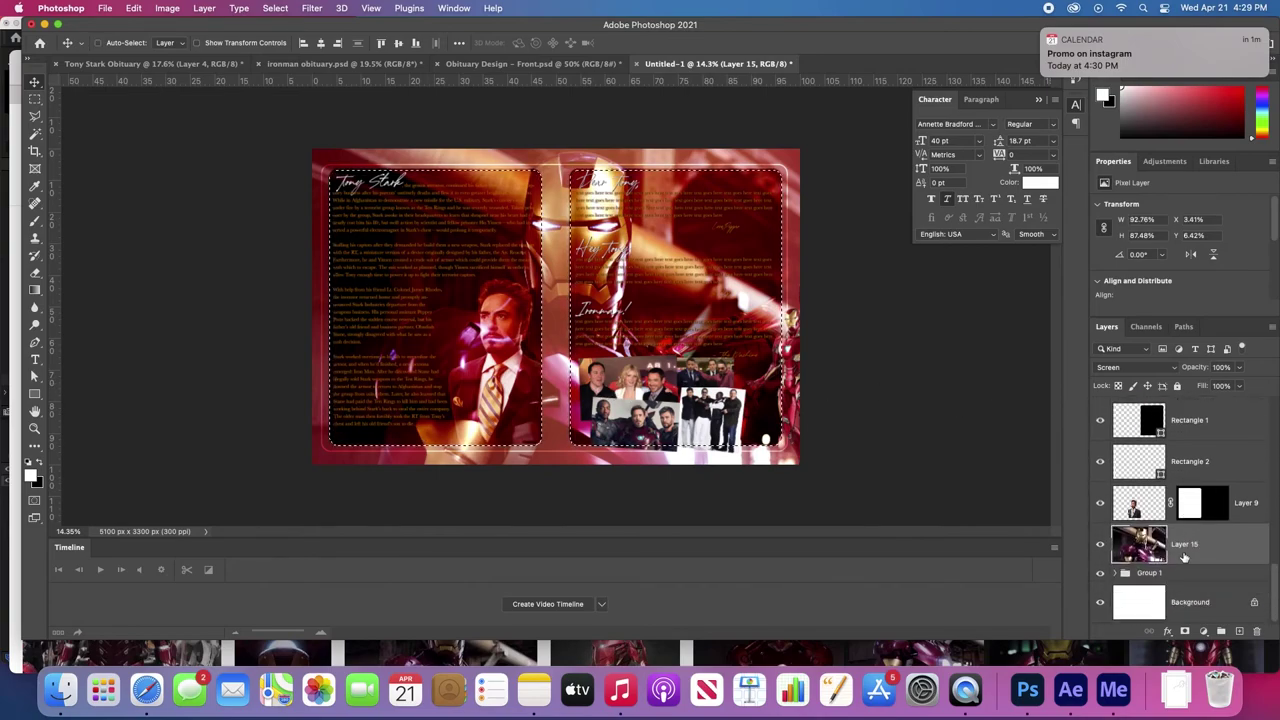
{"action": "left_click", "coordinate": [1185, 631]}
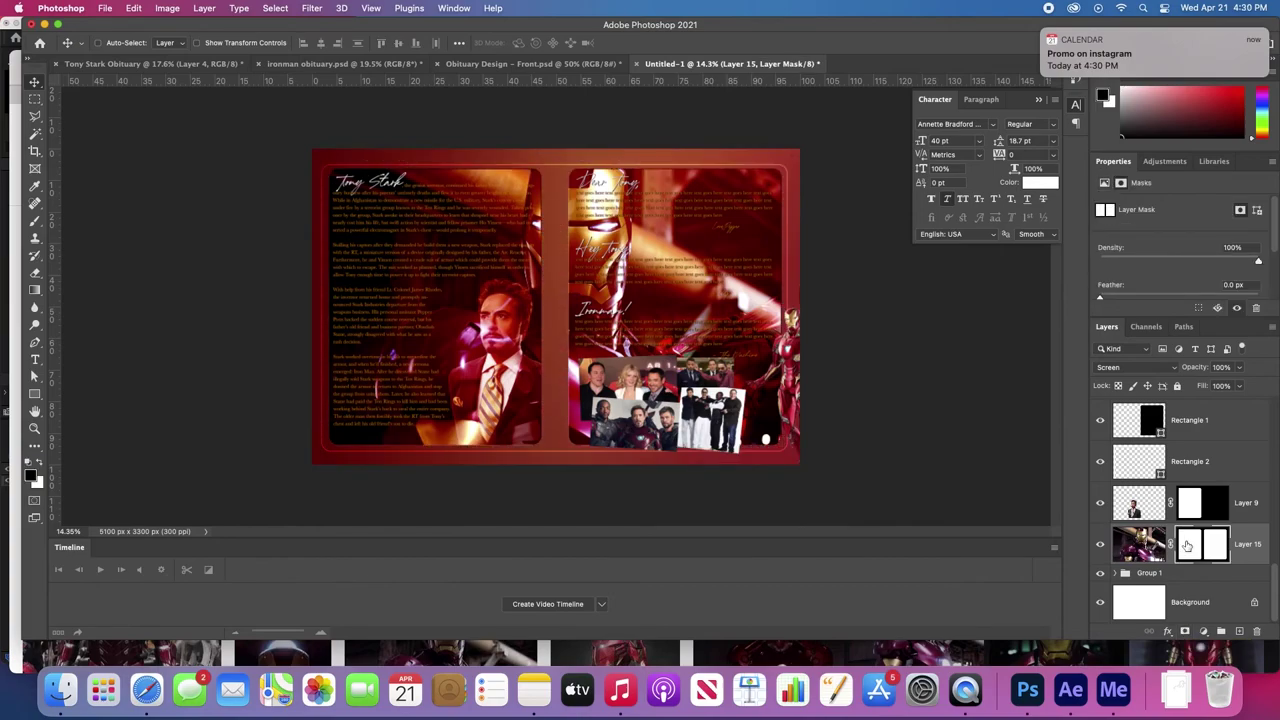
{"action": "key", "text": "super+i"}
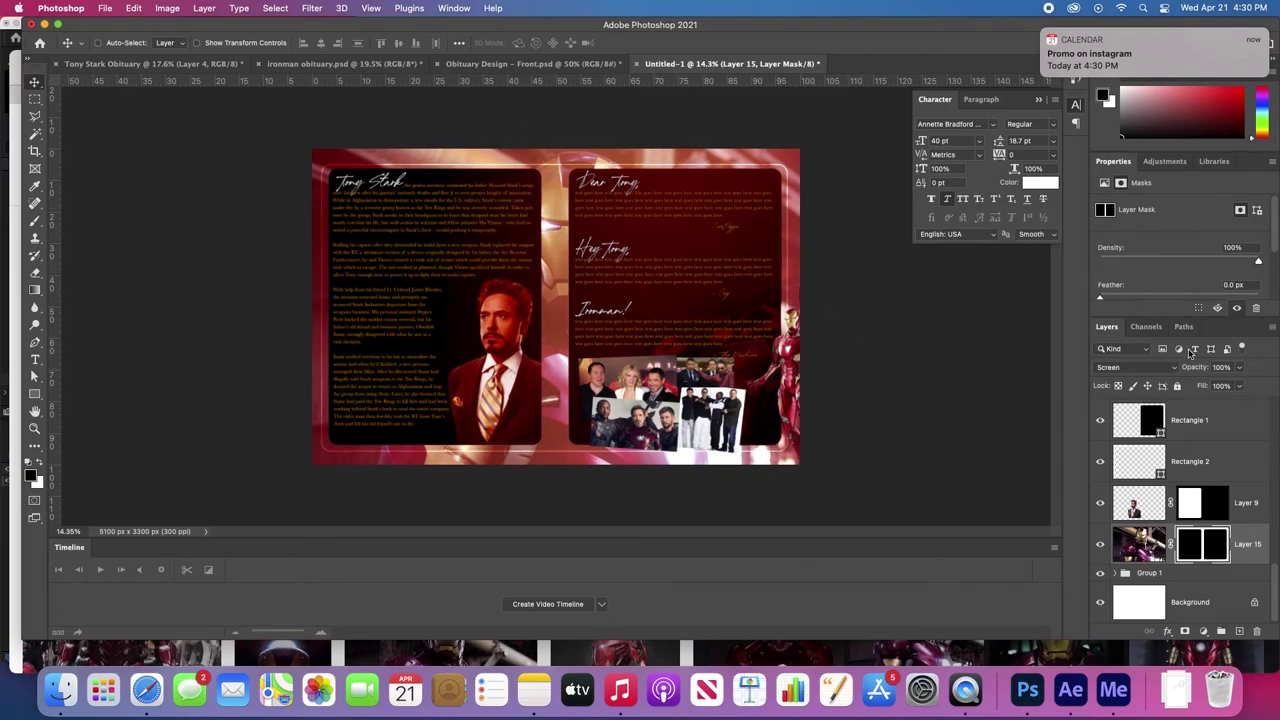
- Lower the masked Iron Man background layer's opacity to 74%
{"action": "left_click_drag", "start_coordinate": [1191, 370], "coordinate": [1170, 372]}
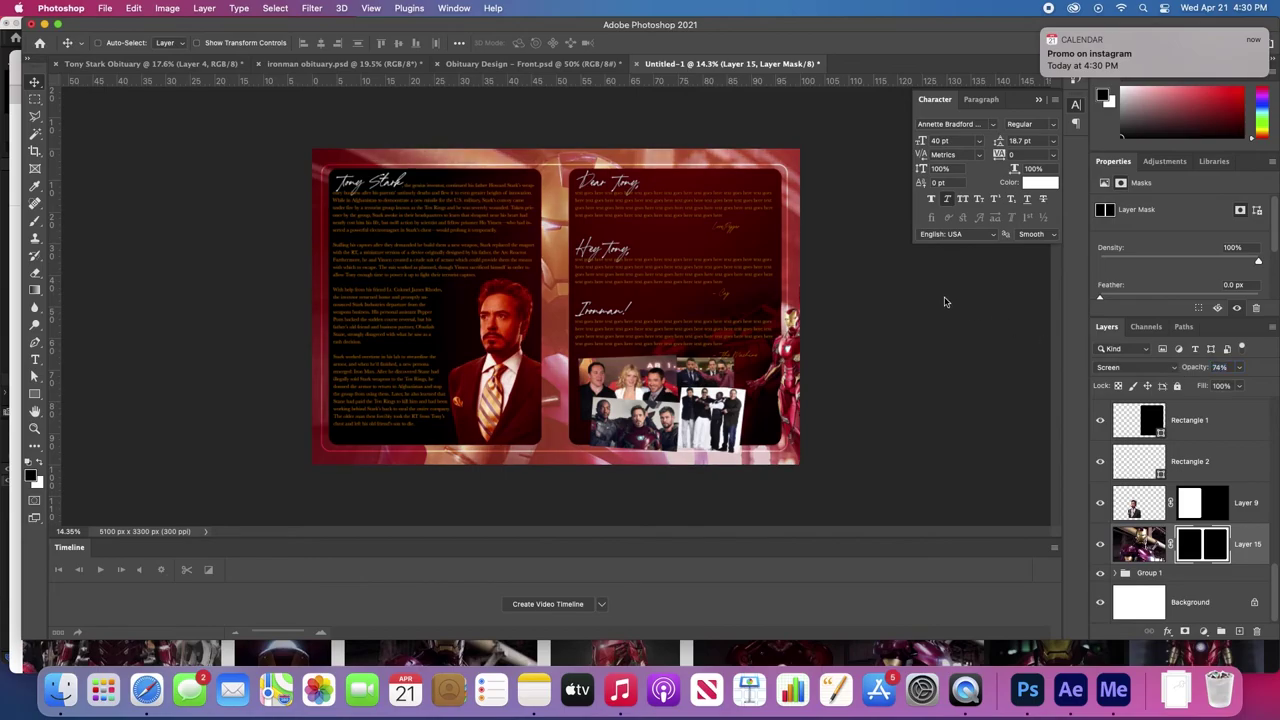
{"action": "key", "text": "z"}
{"action": "mouse_move", "coordinate": [708, 275]}
{"action": "left_mouse_down"}
{"action": "mouse_move", "coordinate": [754, 260]}
{"action": "mouse_move", "coordinate": [722, 267]}
{"action": "left_mouse_up"}
{"action": "key", "text": "v"}
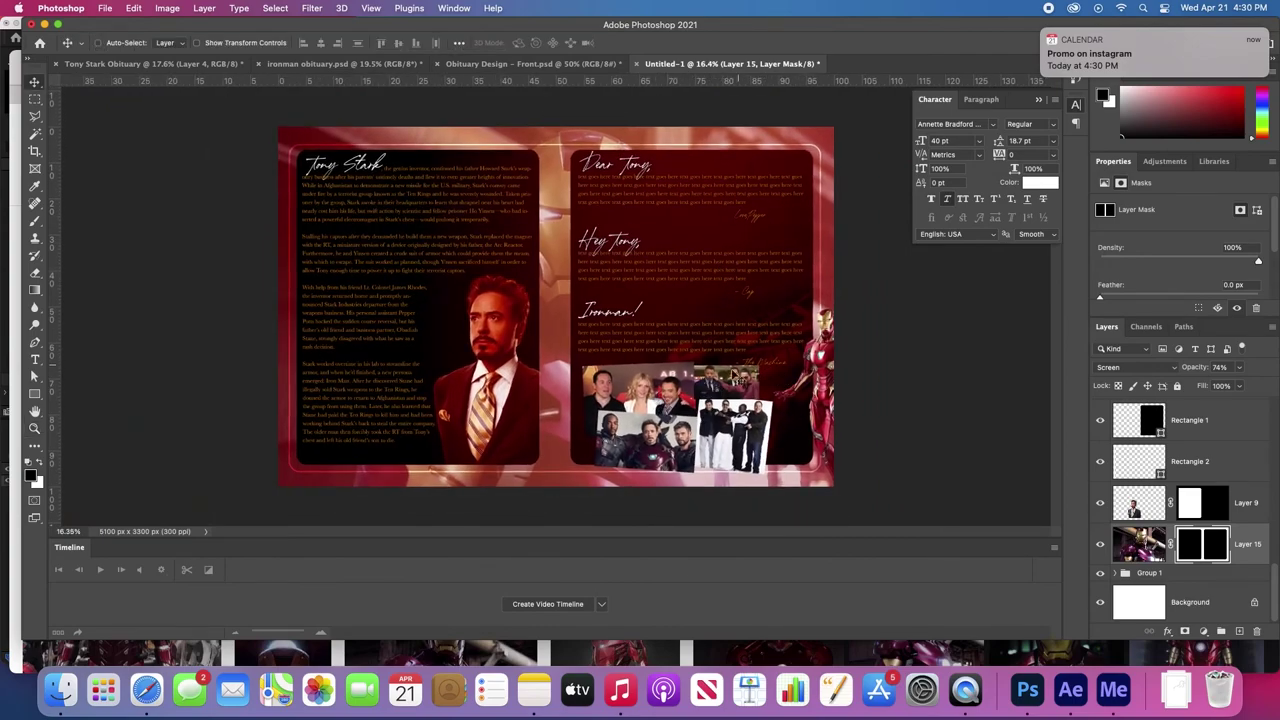
- Move the gauntlet image slightly up and left, and fade its layer mask above the collage with a gradient
{"action": "left_click", "coordinate": [798, 318]}
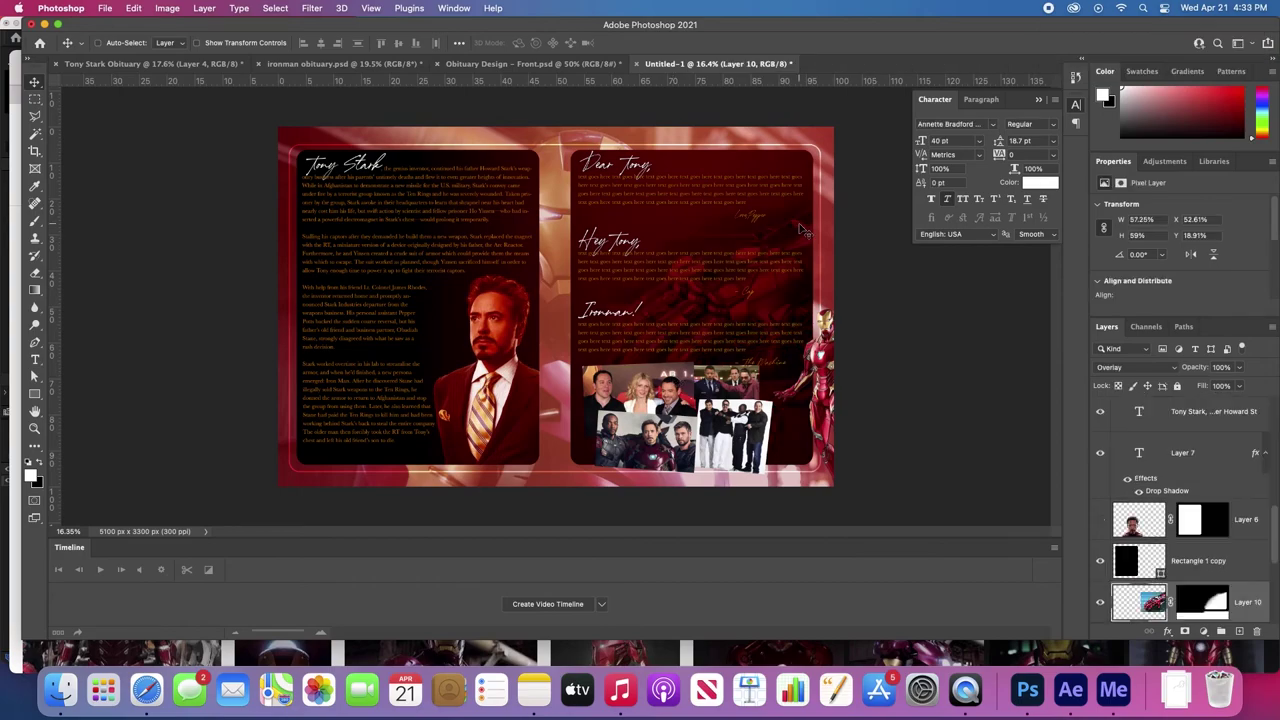
{"action": "mouse_move", "coordinate": [806, 241]}
{"action": "left_mouse_down"}
{"action": "mouse_move", "coordinate": [795, 212]}
{"action": "mouse_move", "coordinate": [793, 230]}
{"action": "left_mouse_up"}
{"action": "left_click", "coordinate": [1213, 601]}
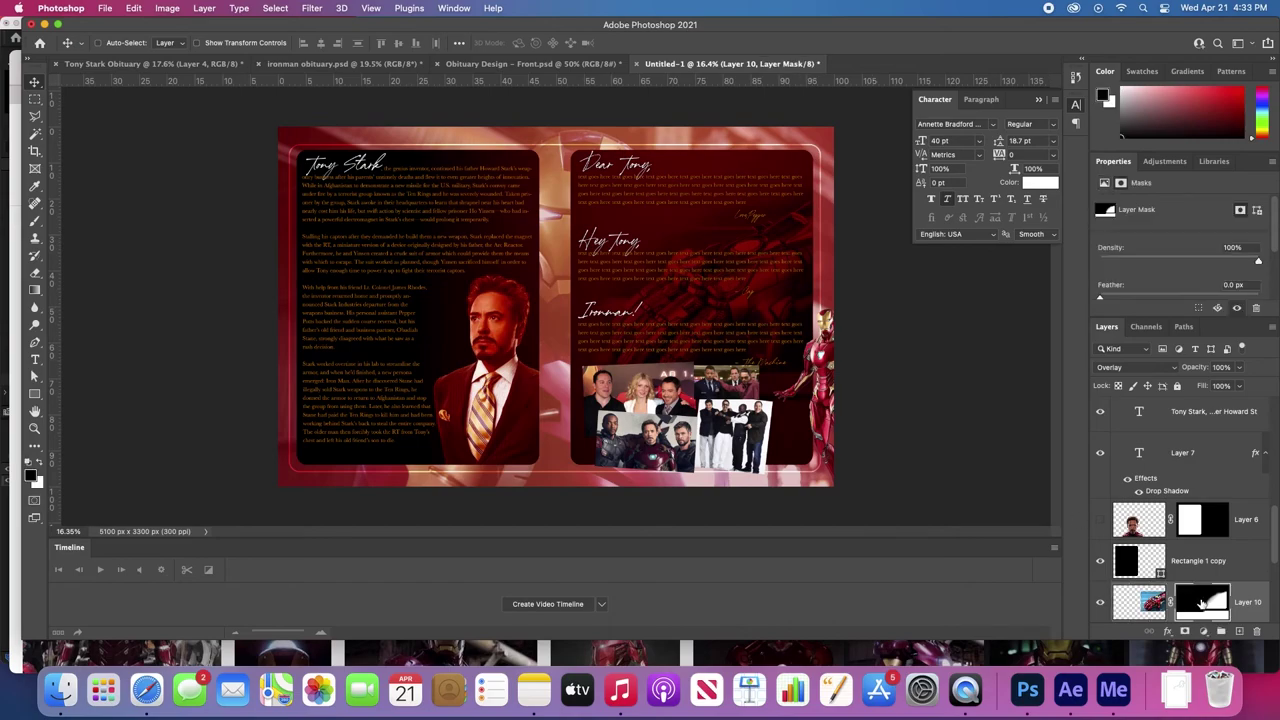
{"action": "key", "text": "g"}
{"action": "key", "text": "x"}
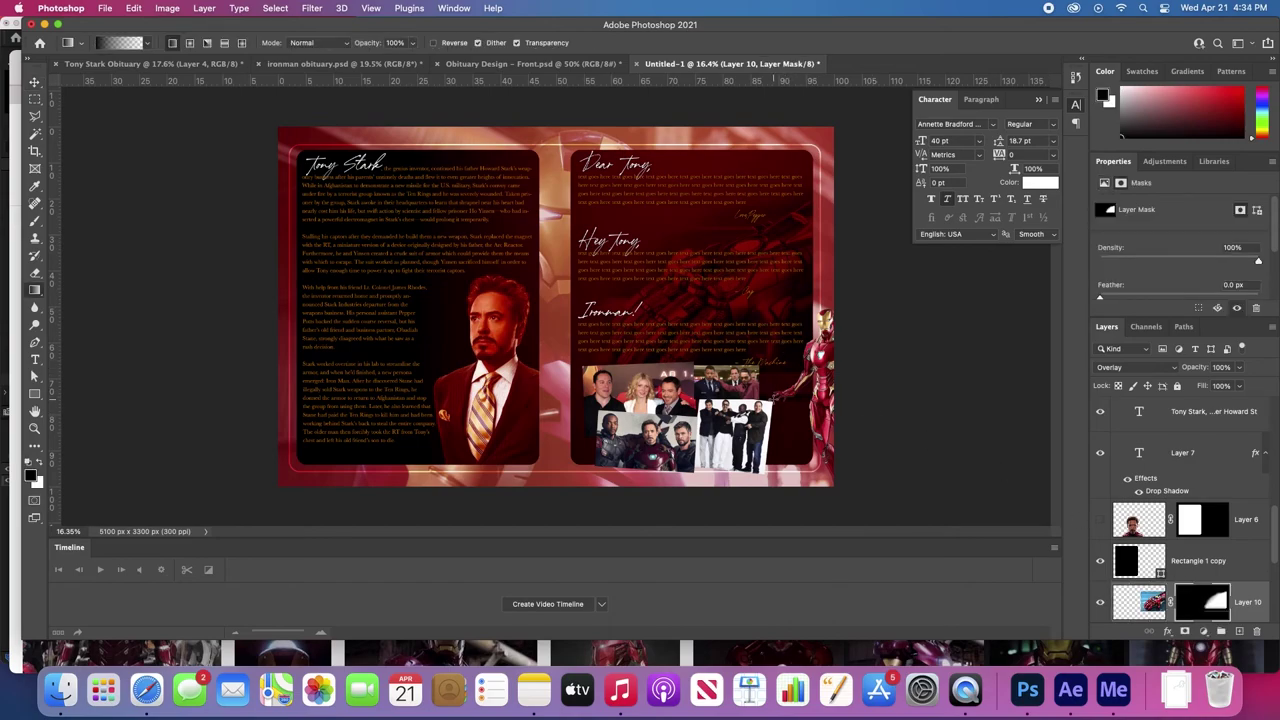
{"action": "left_click_drag", "start_coordinate": [775, 405], "coordinate": [769, 338]}
- Show the close-up portrait on Layer 6 and hide the suited portrait on Layer 9
{"action": "key", "text": "z"}
{"action": "mouse_move", "coordinate": [570, 323]}
{"action": "left_mouse_down"}
{"action": "mouse_move", "coordinate": [622, 320]}
{"action": "mouse_move", "coordinate": [555, 320]}
{"action": "mouse_move", "coordinate": [576, 320]}
{"action": "left_mouse_up"}
{"action": "key", "text": "v"}
{"action": "left_click", "coordinate": [535, 328]}
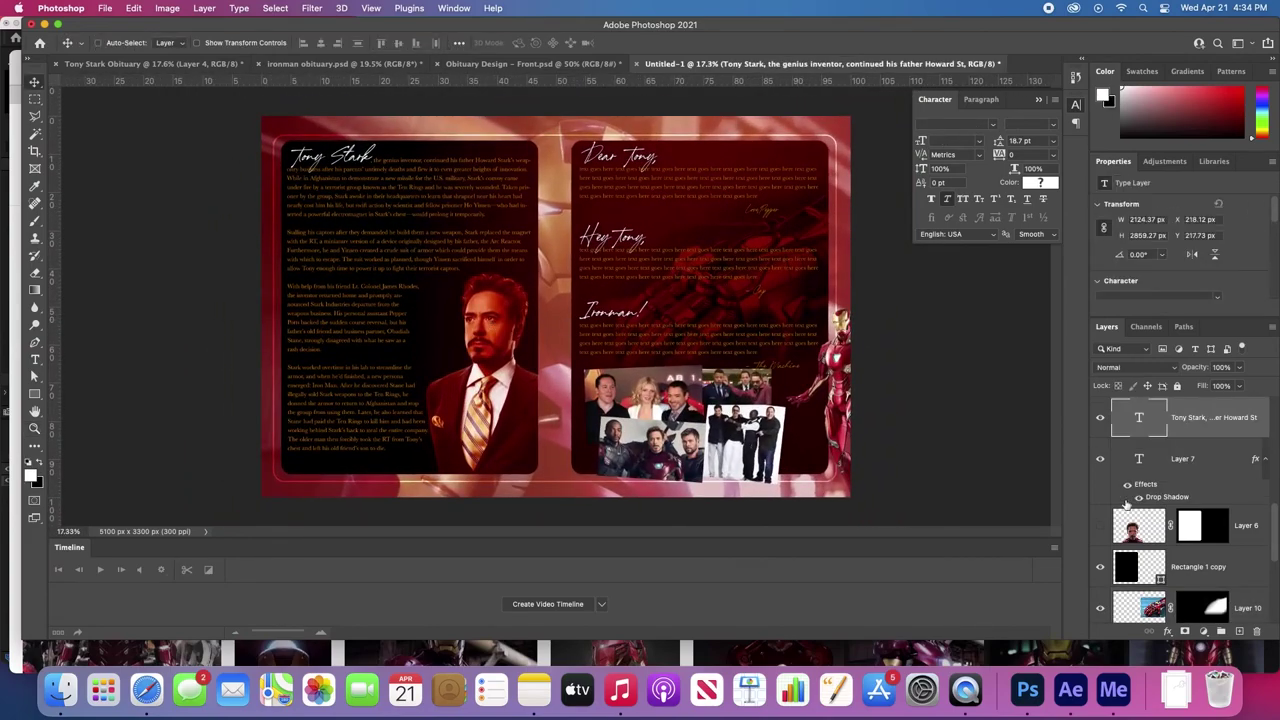
{"action": "left_click", "coordinate": [1101, 527]}
{"action": "scroll", "coordinate": [1101, 527], "scroll_direction": "down", "scroll_amount": 5}
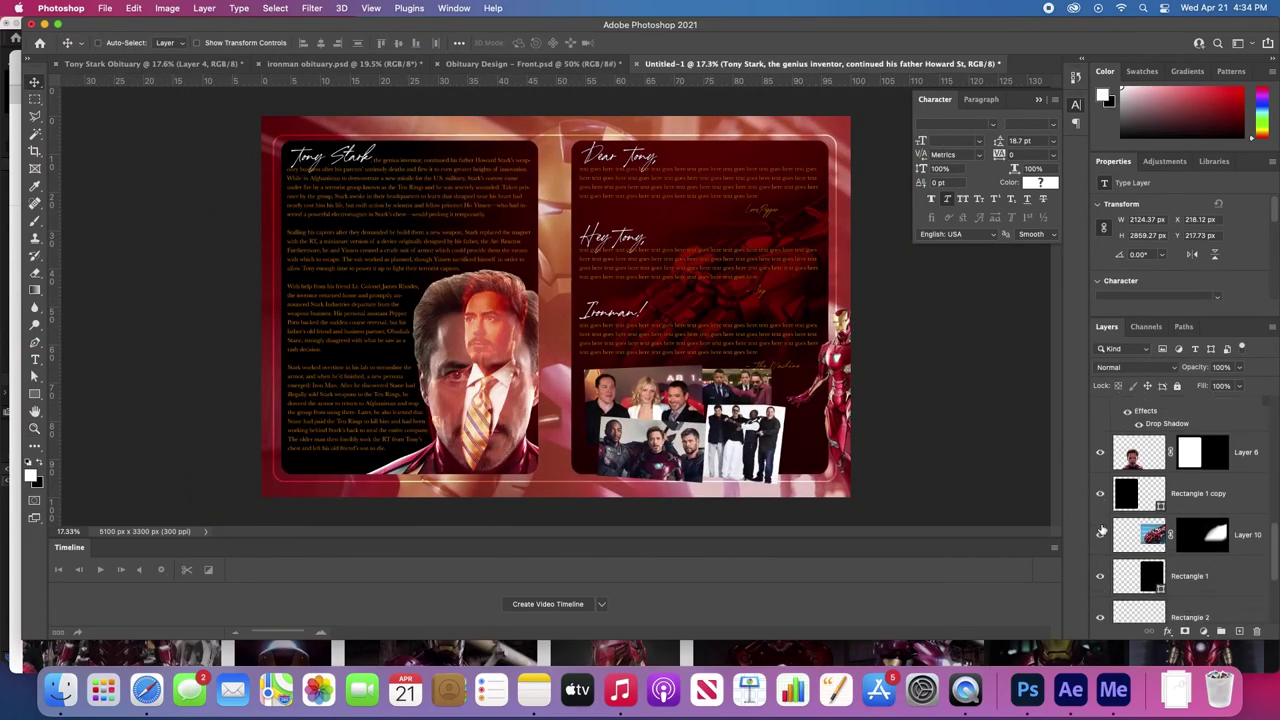
{"action": "left_click", "coordinate": [1101, 500]}
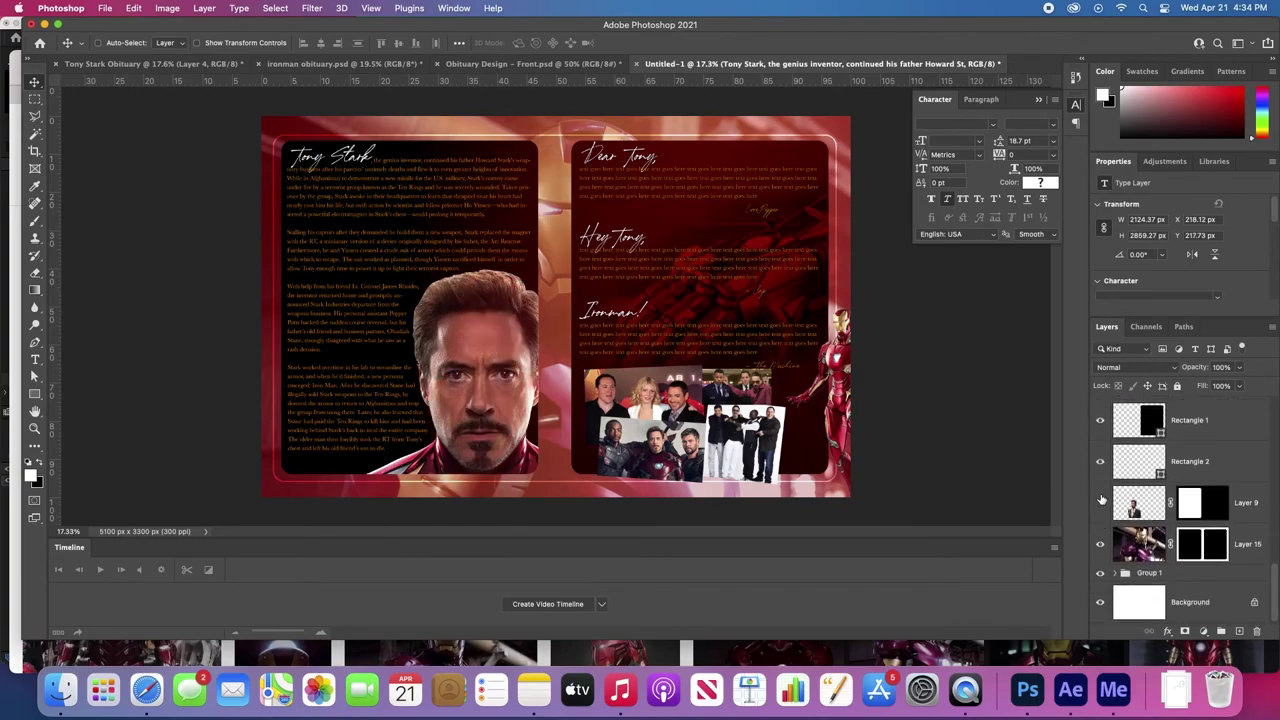
{"action": "left_click", "coordinate": [1133, 508]}
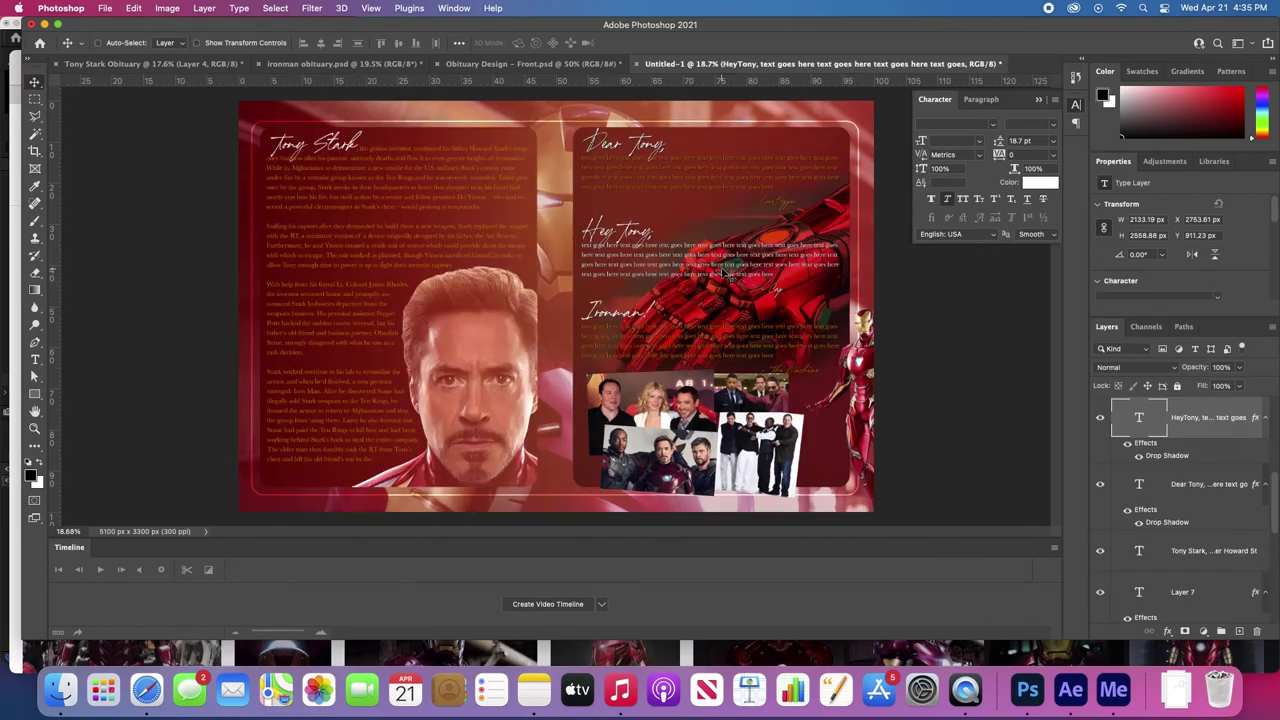
- Recolor the Dear Tony, Ironman! and Tony Stark biography text to white
{"action": "left_click", "coordinate": [705, 182], "text": "super"}
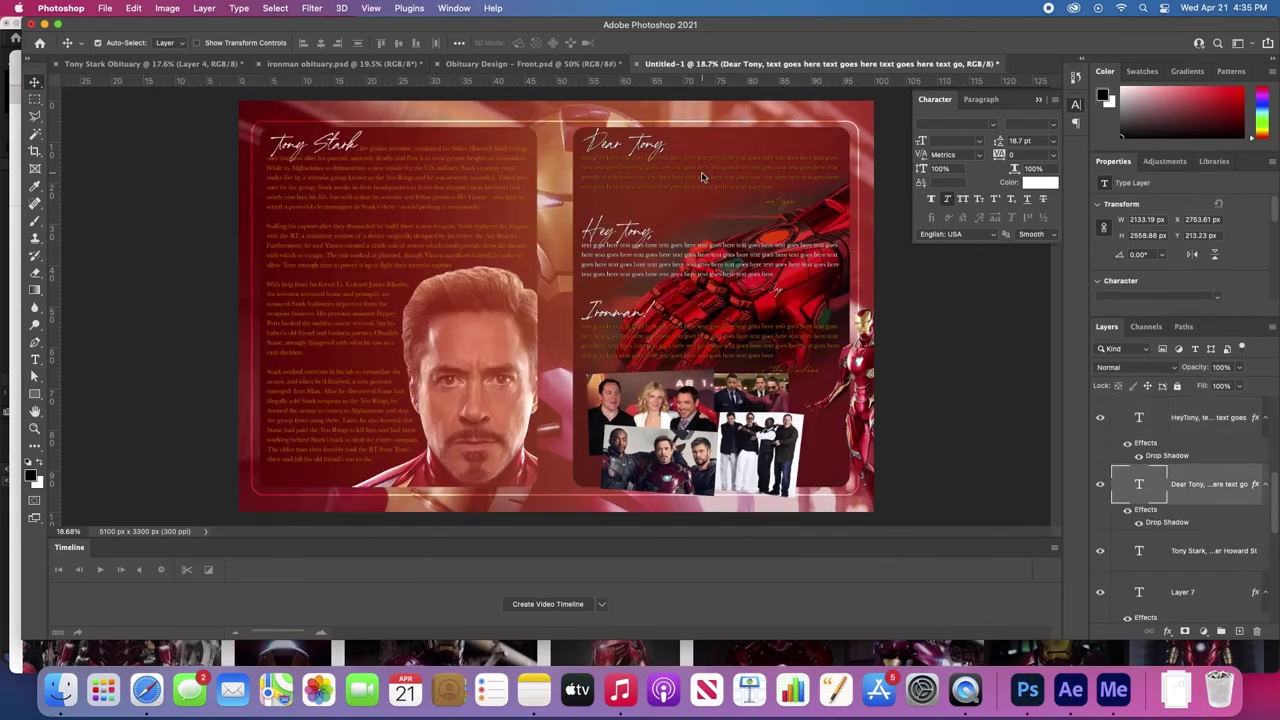
{"action": "left_click", "coordinate": [690, 345], "text": "super"}
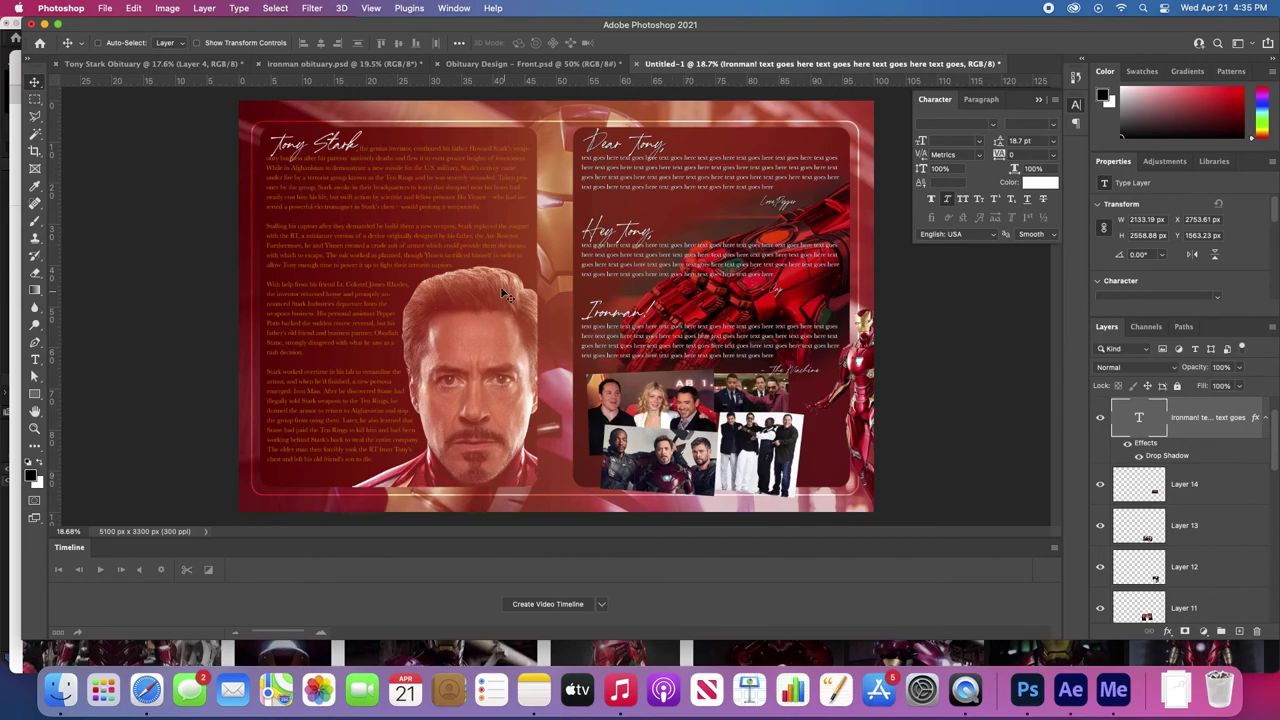
{"action": "left_click", "coordinate": [432, 202], "text": "super"}
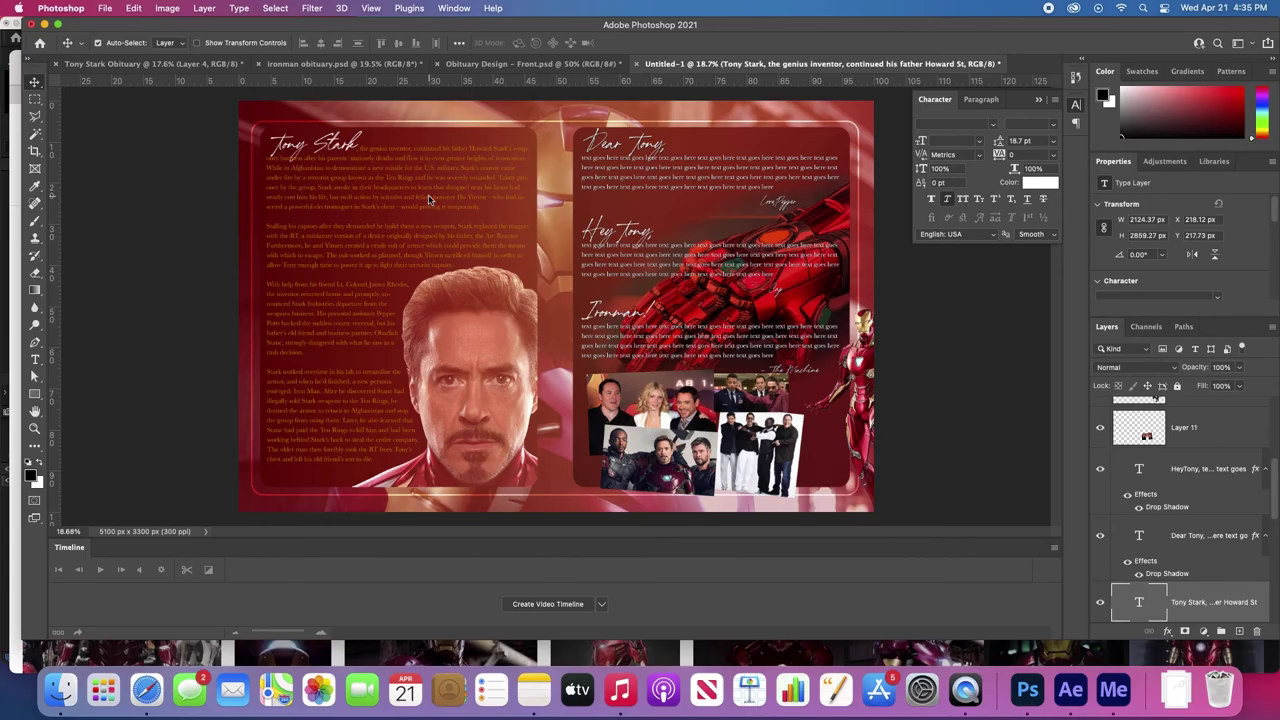
- Examine the white text, close-up portrait, gauntlet and photo collage up close across both pages
{"action": "key", "text": "z"}
{"action": "left_click_drag", "start_coordinate": [462, 199], "coordinate": [511, 190]}
{"action": "scroll", "coordinate": [640, 277], "scroll_direction": "down", "scroll_amount": 5}
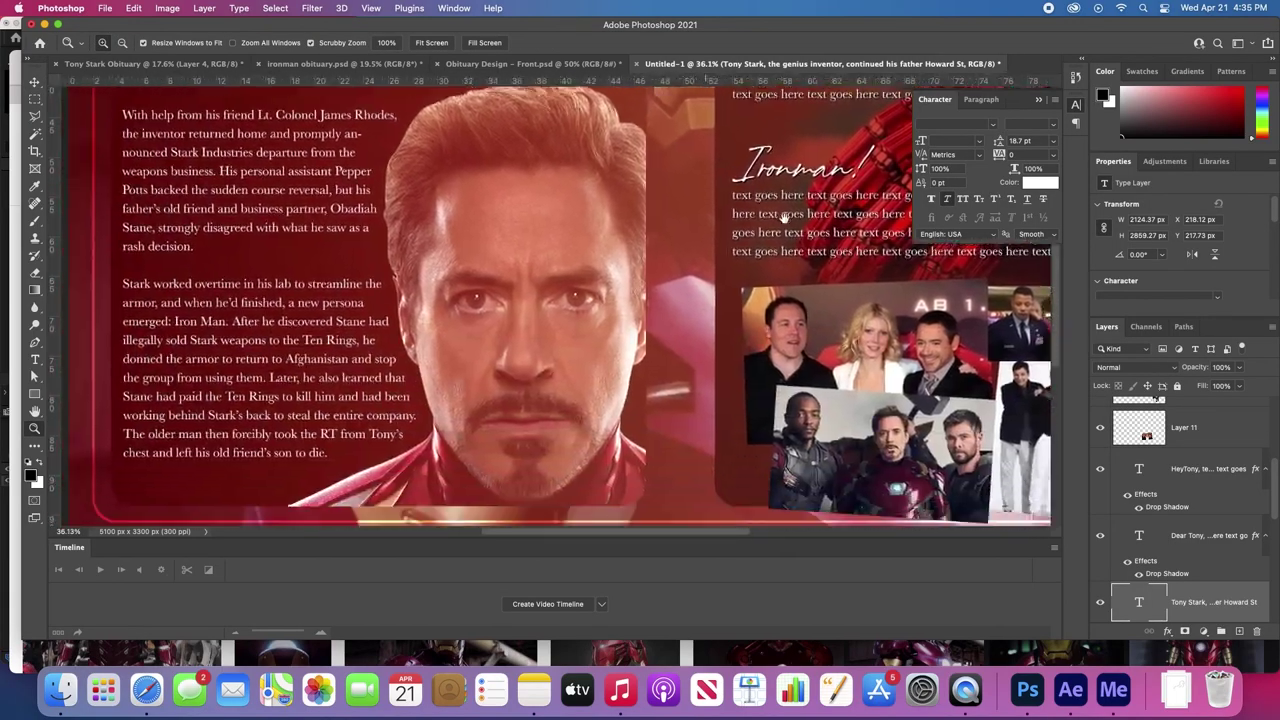
{"action": "scroll", "coordinate": [785, 215], "scroll_direction": "right", "scroll_amount": 10}
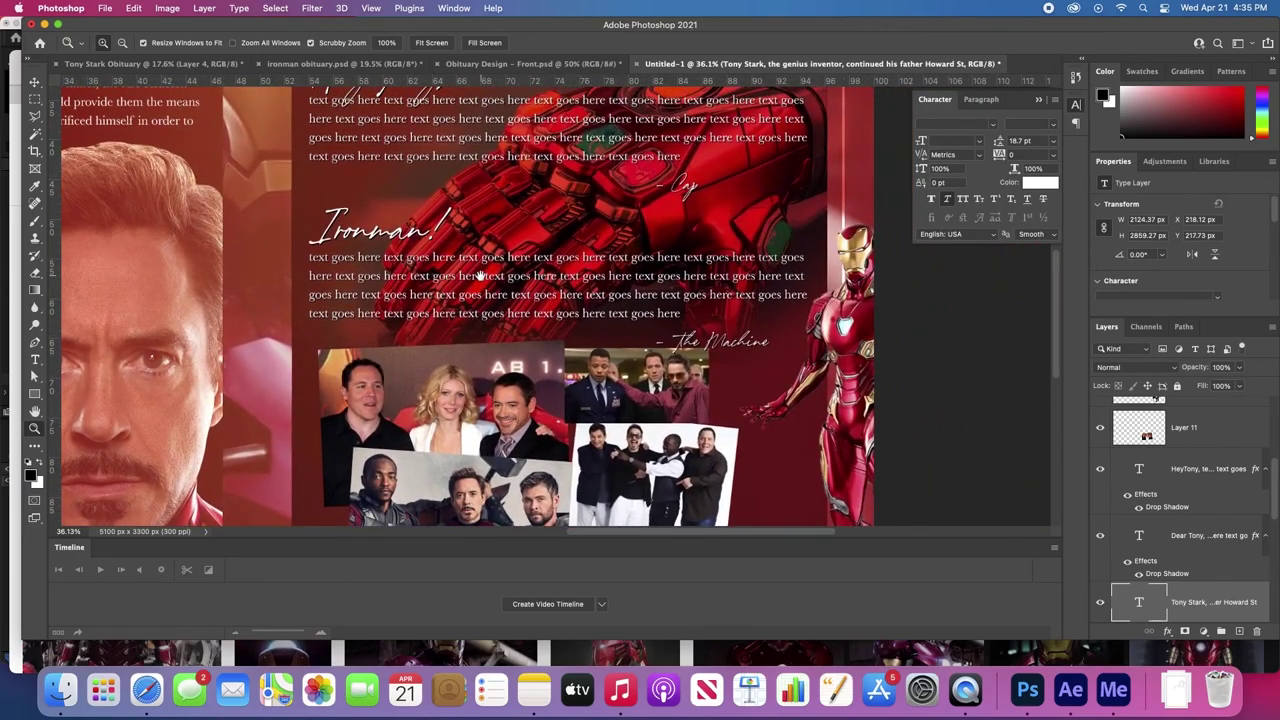
{"action": "left_click_drag", "start_coordinate": [481, 276], "coordinate": [509, 198]}
{"action": "left_click_drag", "start_coordinate": [317, 254], "coordinate": [645, 218]}
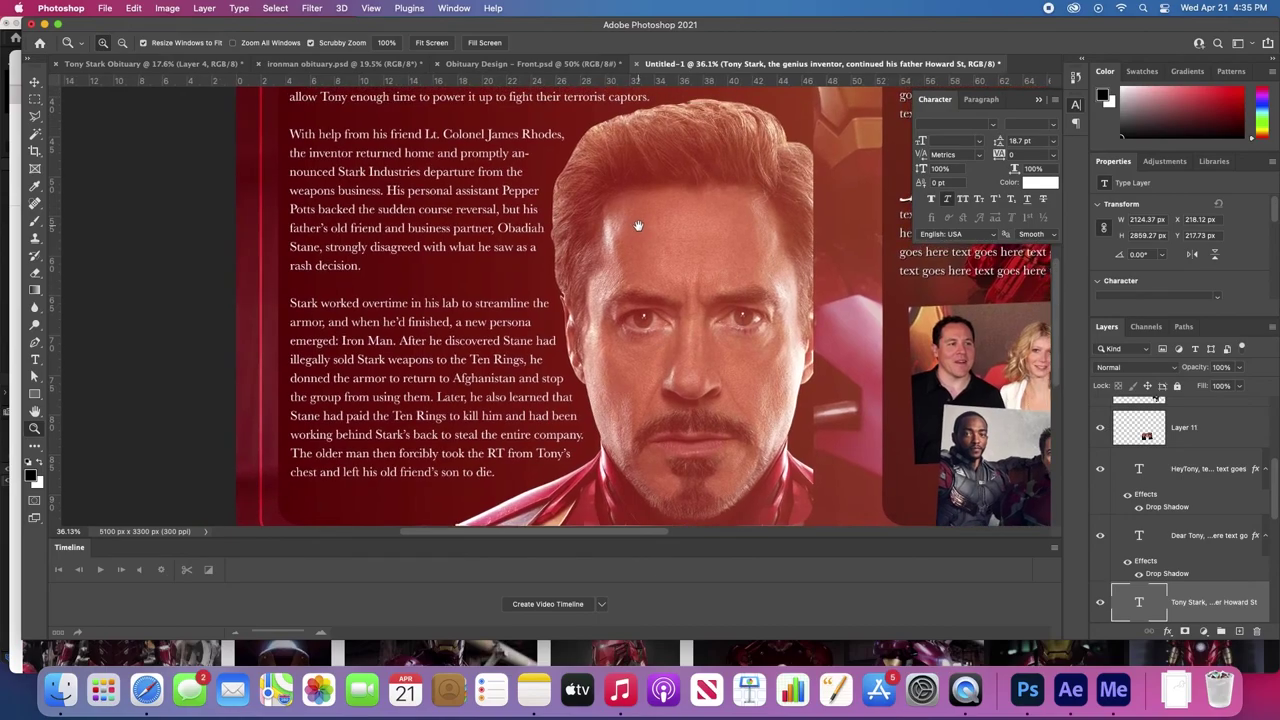
{"action": "scroll", "coordinate": [645, 218], "scroll_direction": "up", "scroll_amount": 10}
{"action": "scroll", "coordinate": [645, 218], "scroll_direction": "right", "scroll_amount": 2}
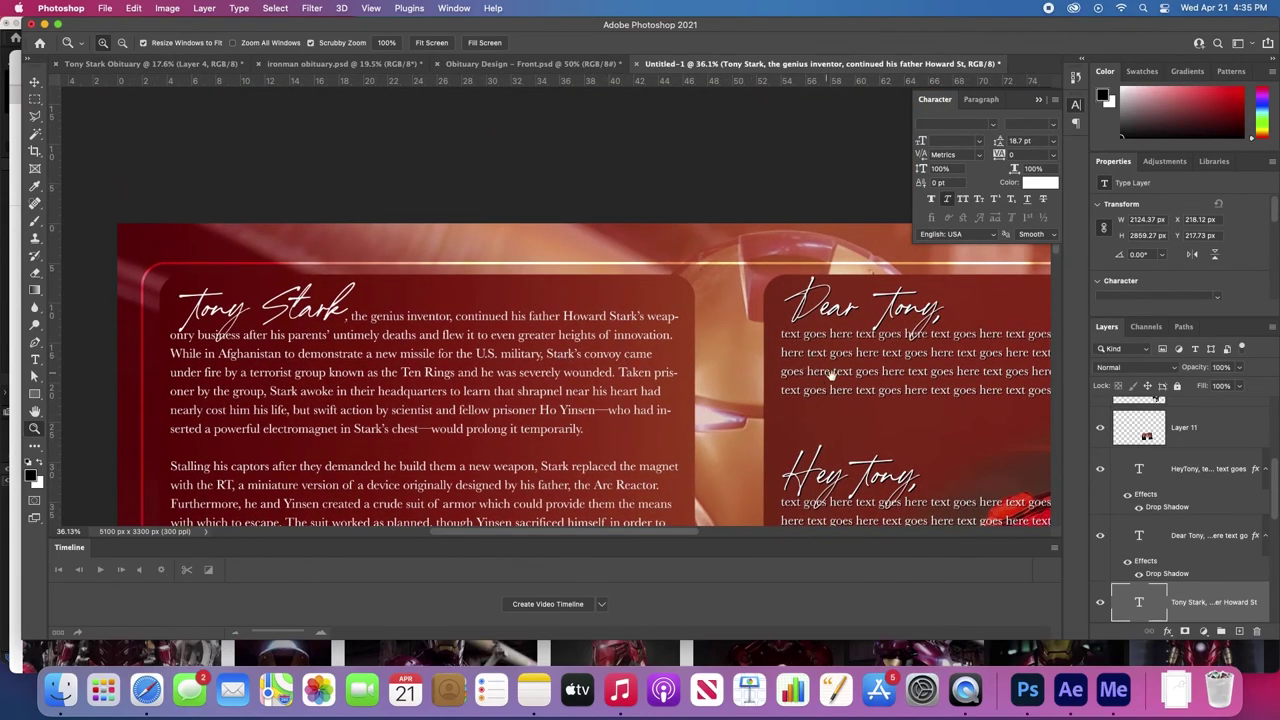
{"action": "scroll", "coordinate": [826, 372], "scroll_direction": "right", "scroll_amount": 8}
{"action": "scroll", "coordinate": [826, 372], "scroll_direction": "down", "scroll_amount": 3}
{"action": "scroll", "coordinate": [751, 358], "scroll_direction": "down", "scroll_amount": 2}
{"action": "scroll", "coordinate": [777, 343], "scroll_direction": "left", "scroll_amount": 3}
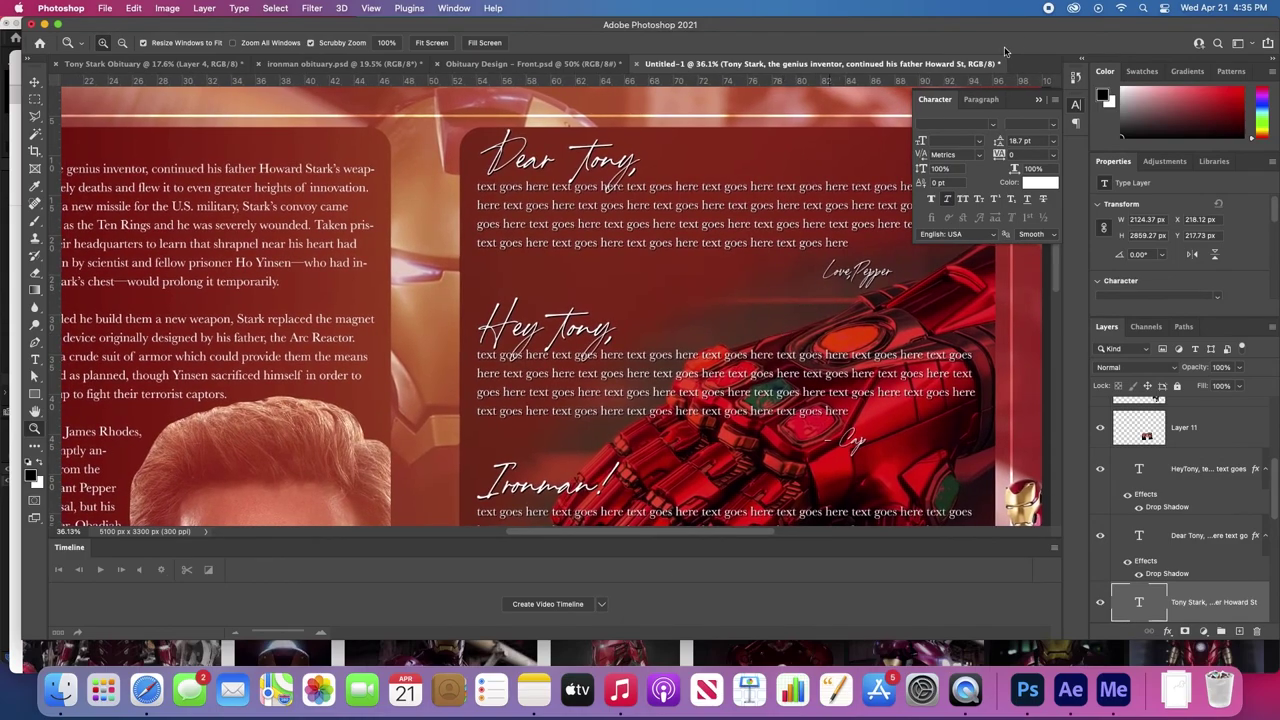
- Collapse the Character panel and review the full spread, including the Ironman! letter and cast photo collage
{"action": "left_click", "coordinate": [1039, 101]}
{"action": "left_click_drag", "start_coordinate": [880, 176], "coordinate": [760, 270]}
{"action": "key", "text": "v"}
{"action": "left_click_drag", "start_coordinate": [692, 319], "coordinate": [695, 278]}
{"action": "key", "text": "z"}
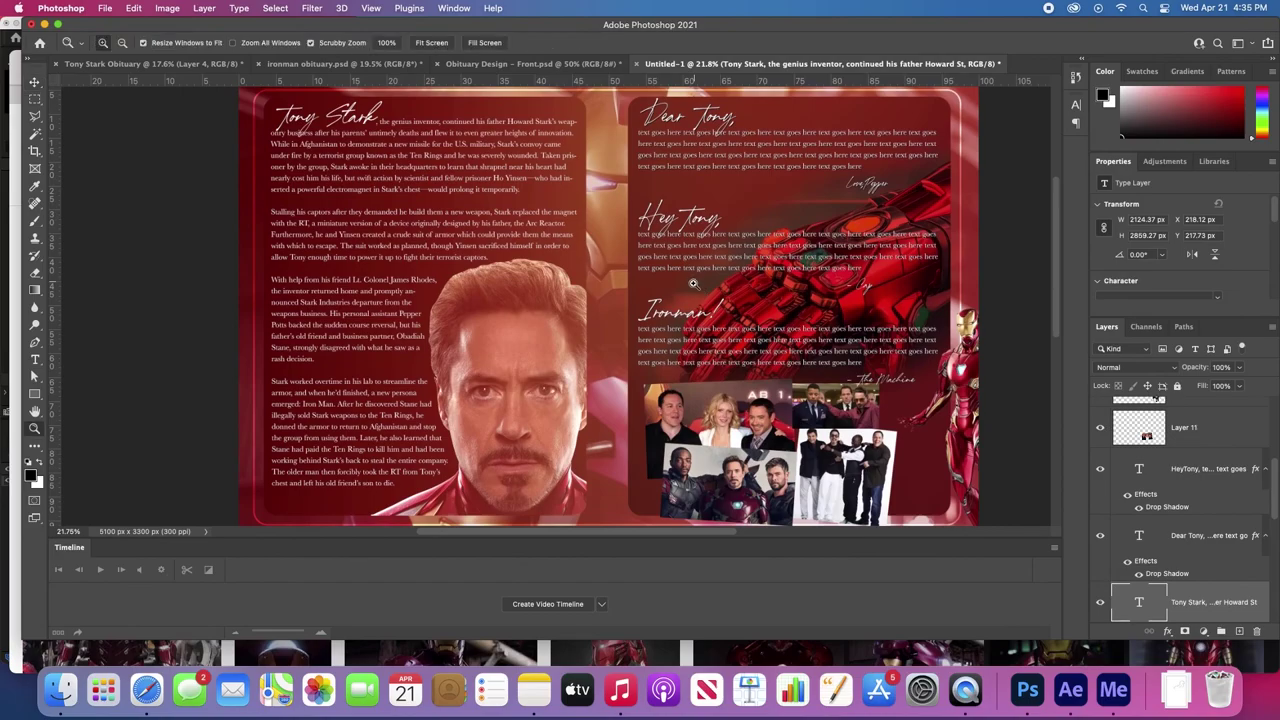
{"action": "left_click_drag", "start_coordinate": [616, 290], "coordinate": [632, 202]}
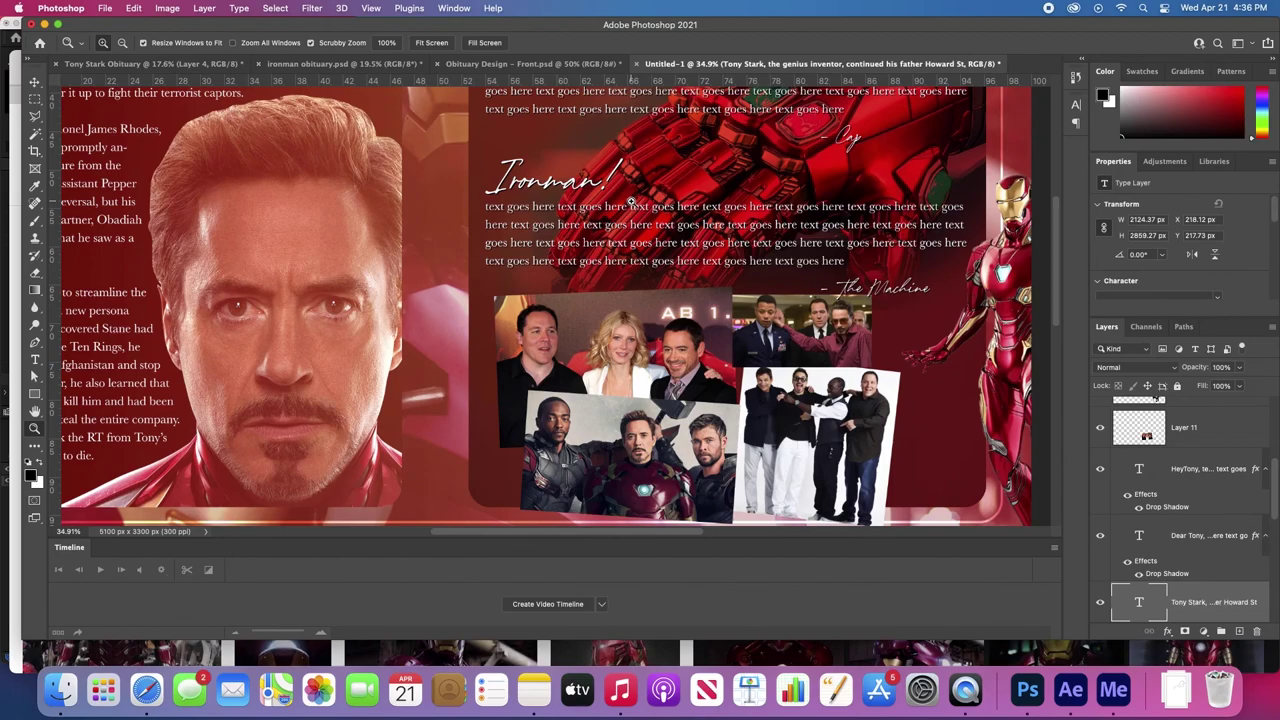
{"action": "key", "text": "v"}
{"action": "key", "text": "z"}
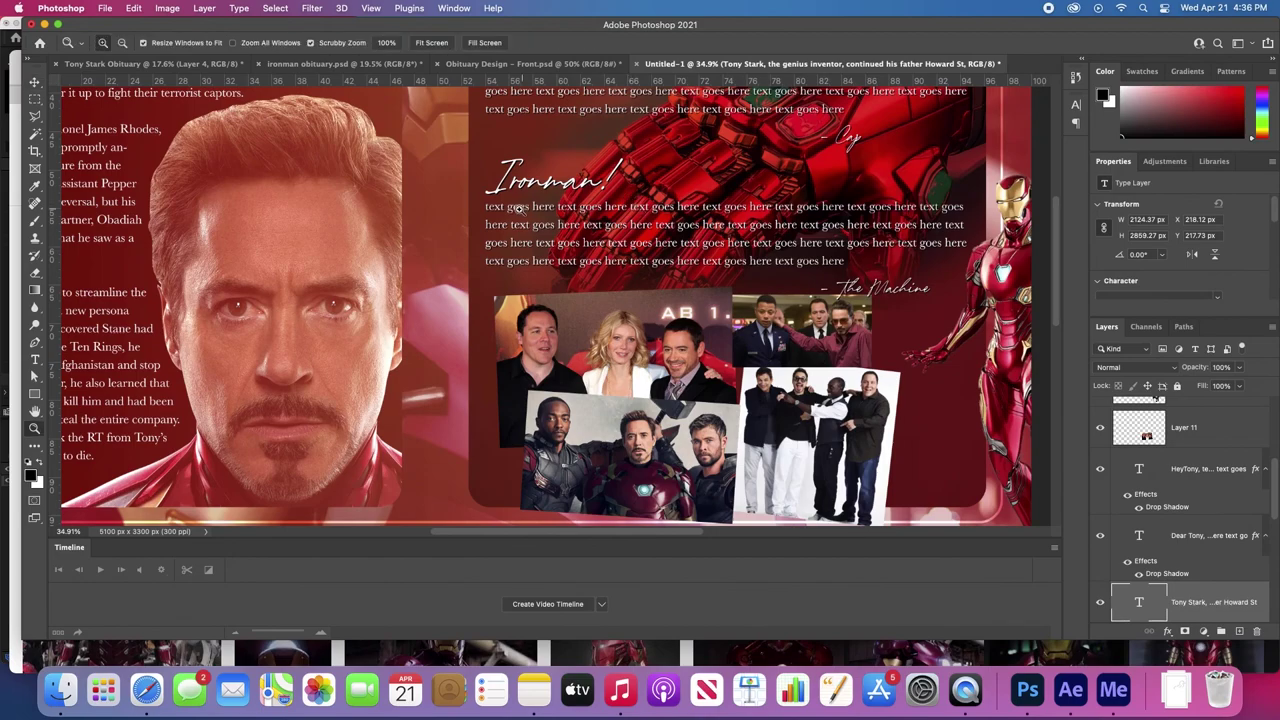